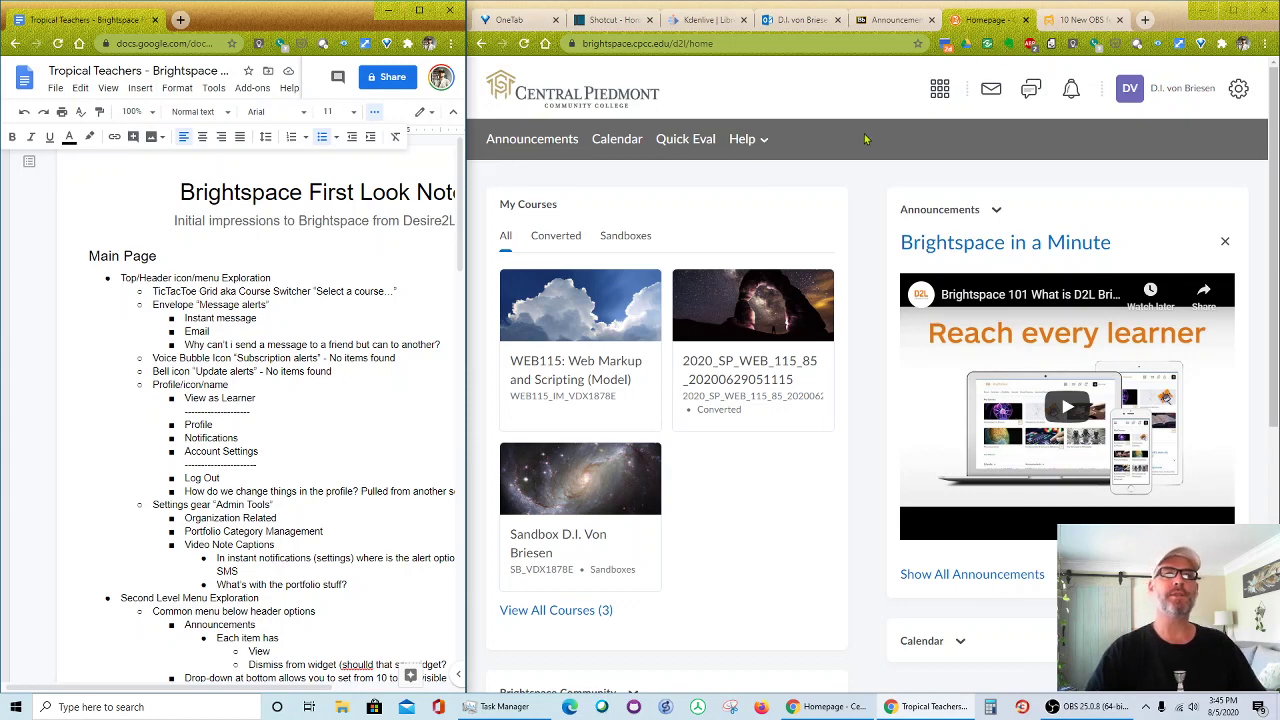
- Examine the Brightspace home page widgets and the notes on the header, second-level menu and main page exploration
{"action": "scroll", "coordinate": [816, 308], "scroll_direction": "down", "scroll_amount": 5}
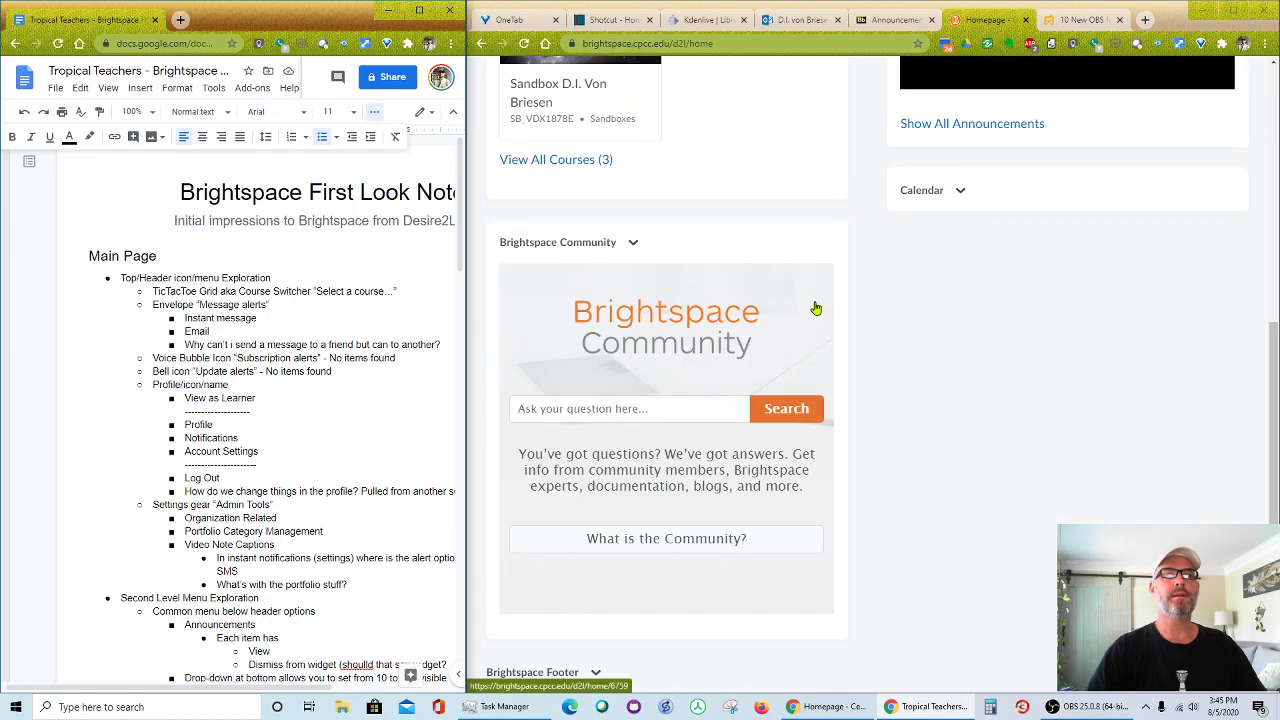
{"action": "scroll", "coordinate": [816, 308], "scroll_direction": "up", "scroll_amount": 5}
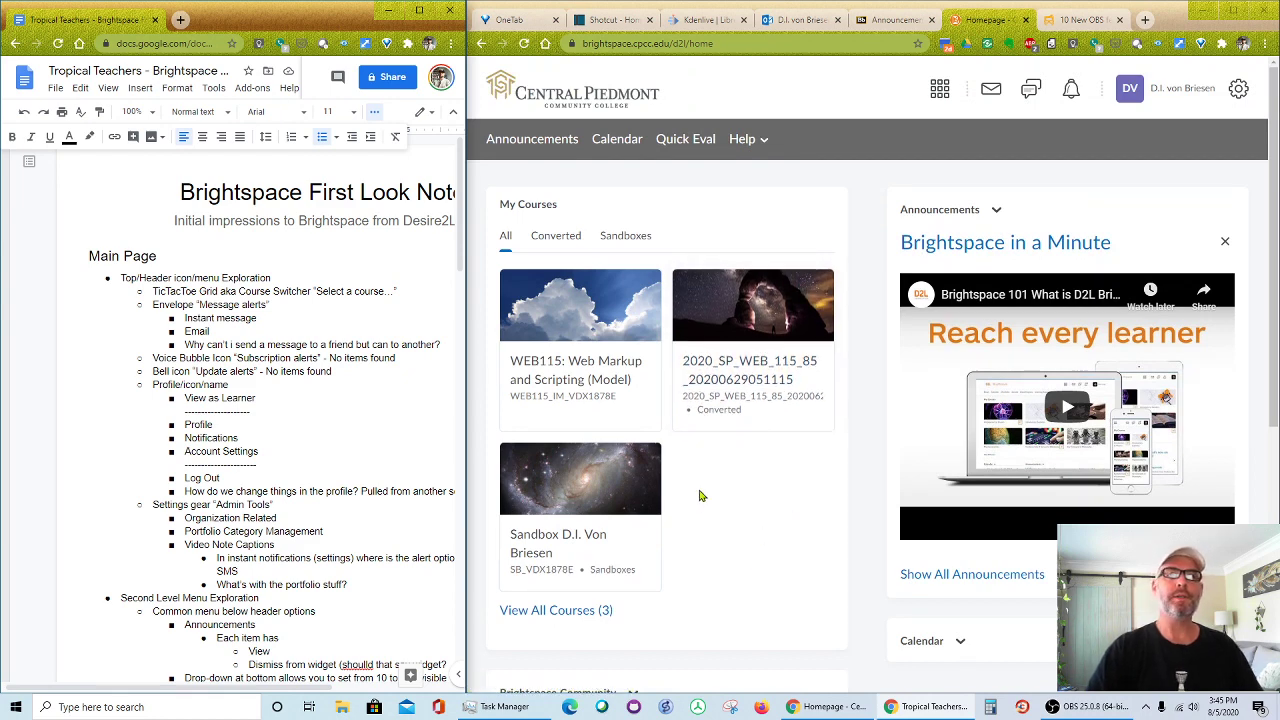
{"action": "scroll", "coordinate": [303, 400], "scroll_direction": "down", "scroll_amount": 2}
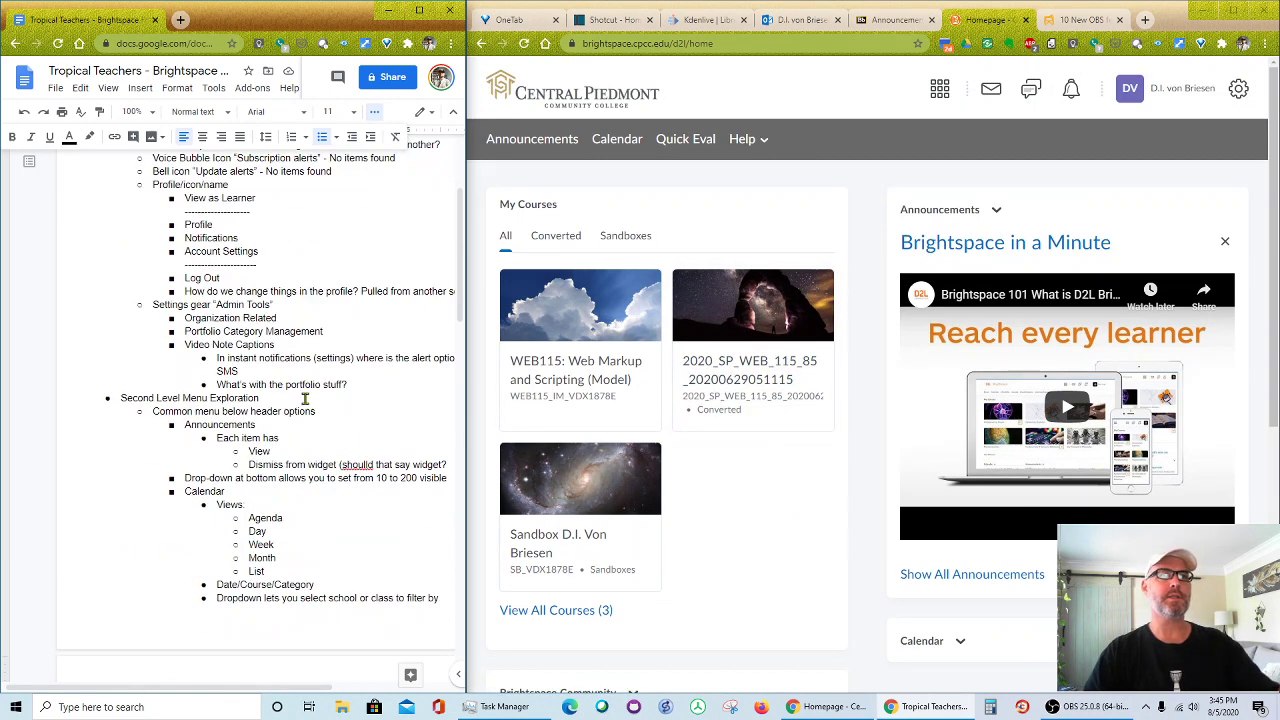
{"action": "scroll", "coordinate": [306, 399], "scroll_direction": "up", "scroll_amount": 3}
{"action": "left_click_drag", "start_coordinate": [125, 277], "coordinate": [219, 277]}
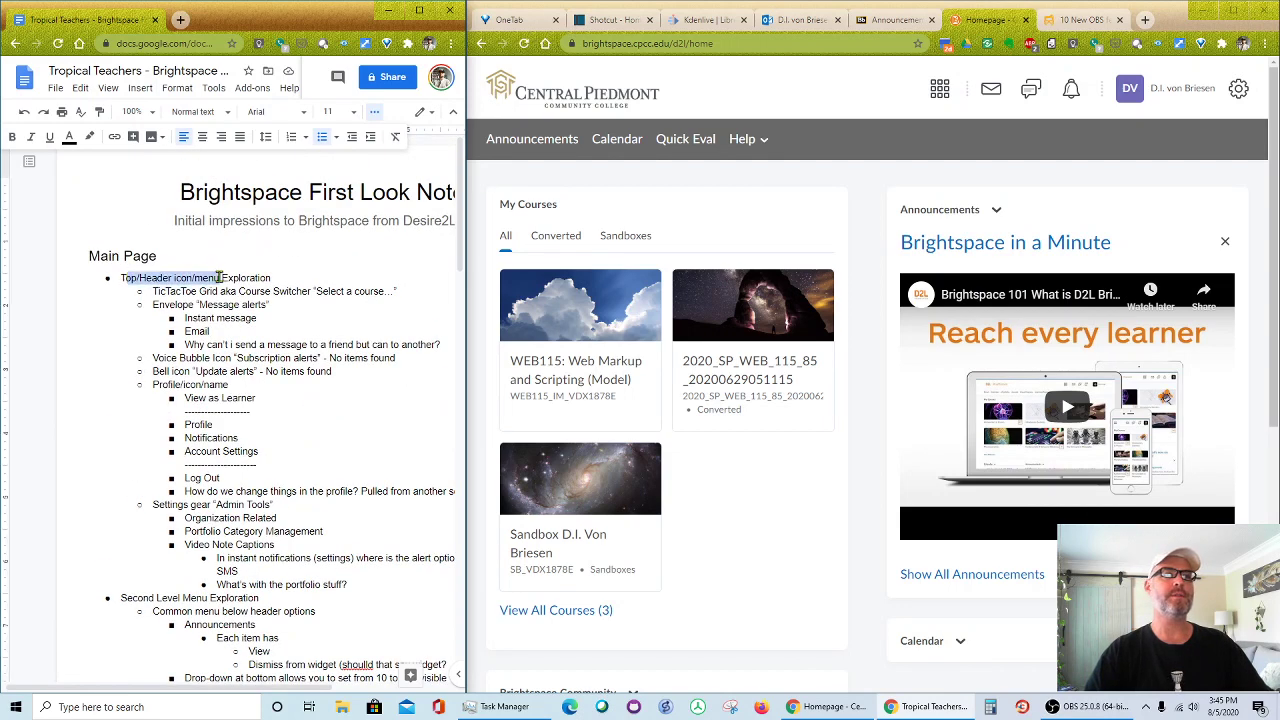
{"action": "left_click_drag", "start_coordinate": [141, 598], "coordinate": [228, 611]}
{"action": "scroll", "coordinate": [279, 562], "scroll_direction": "down", "scroll_amount": 4}
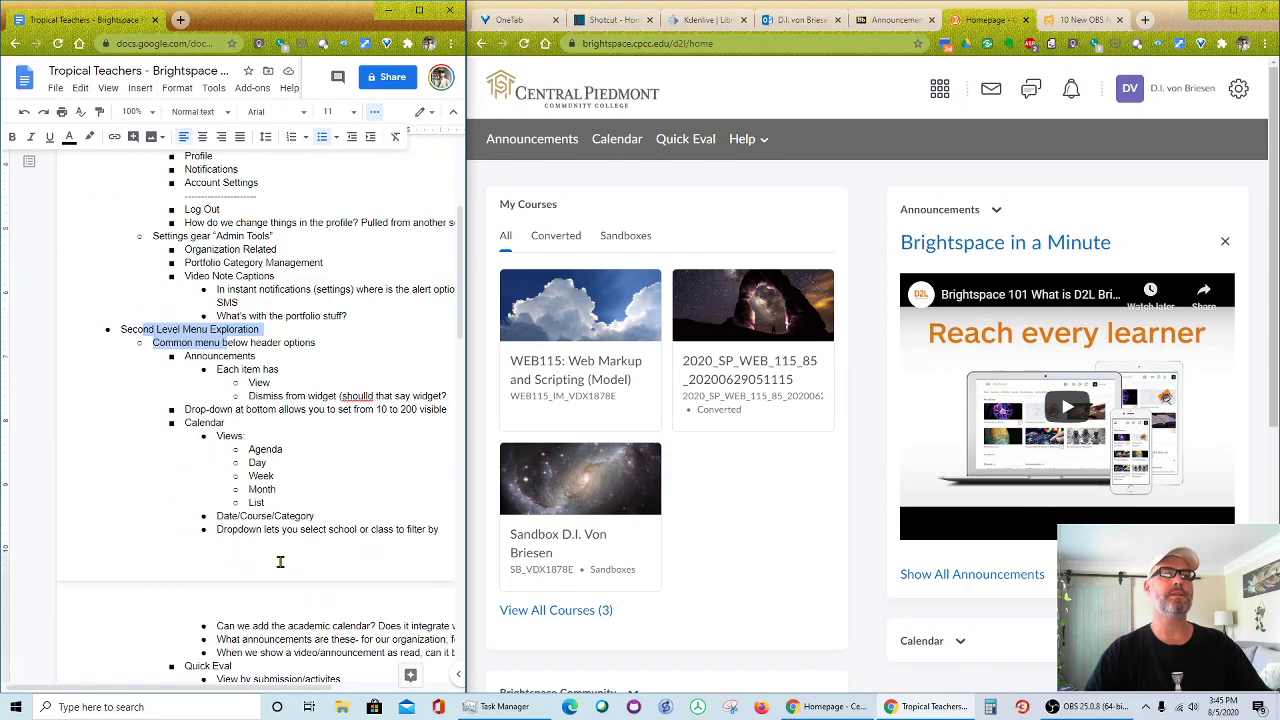
{"action": "scroll", "coordinate": [281, 561], "scroll_direction": "down", "scroll_amount": 1}
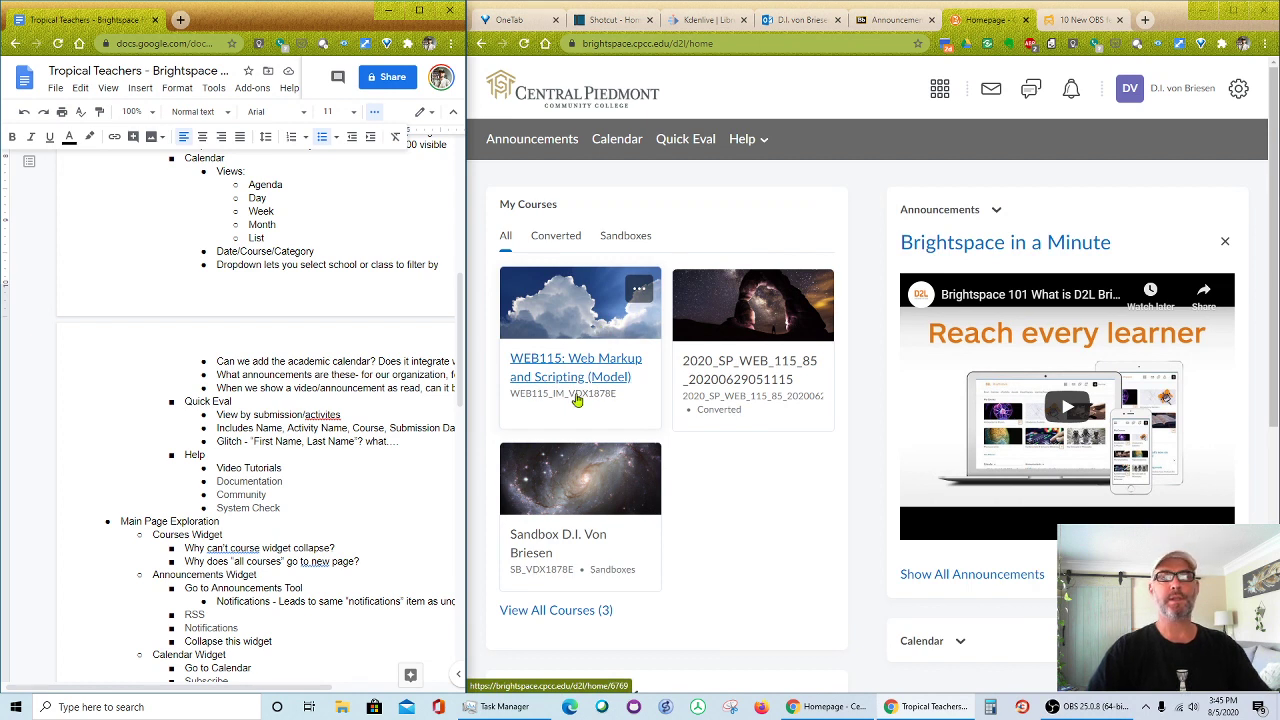
- Open the WEB115: Web Markup and Scripting (Model) course from the home page and highlight the course ID in its address
{"action": "left_click", "coordinate": [578, 330]}
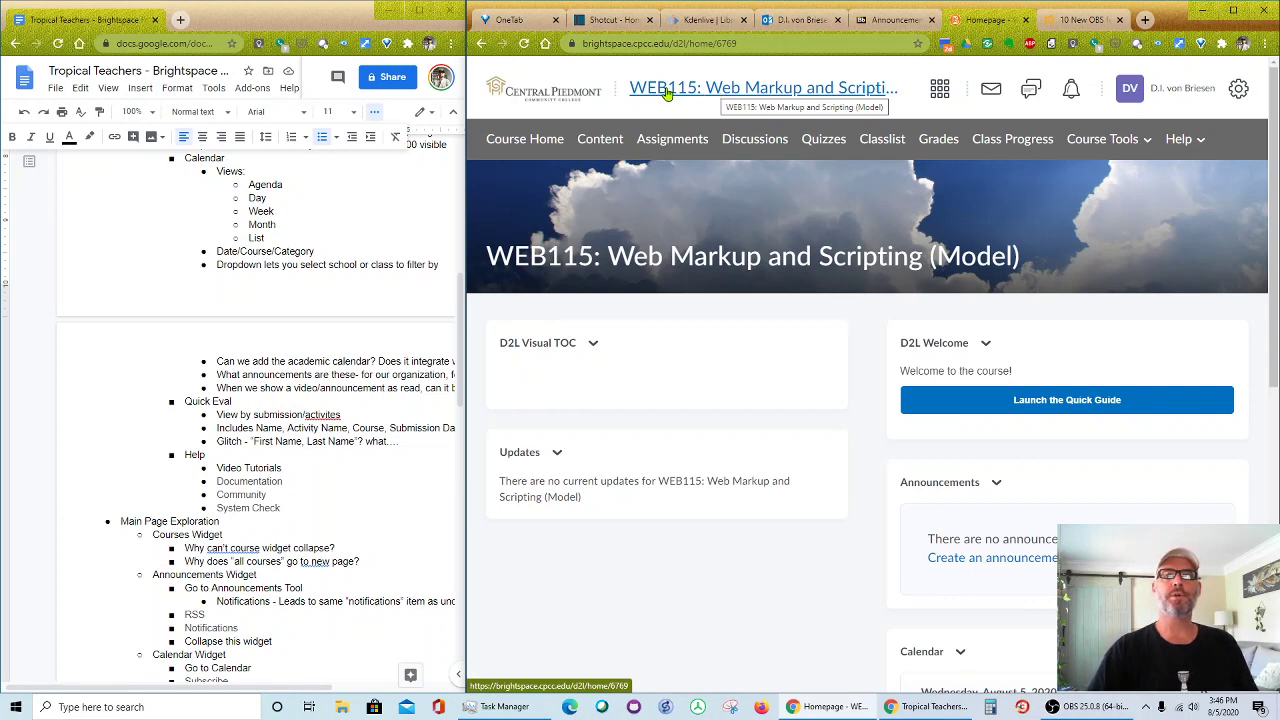
{"action": "left_click", "coordinate": [576, 94]}
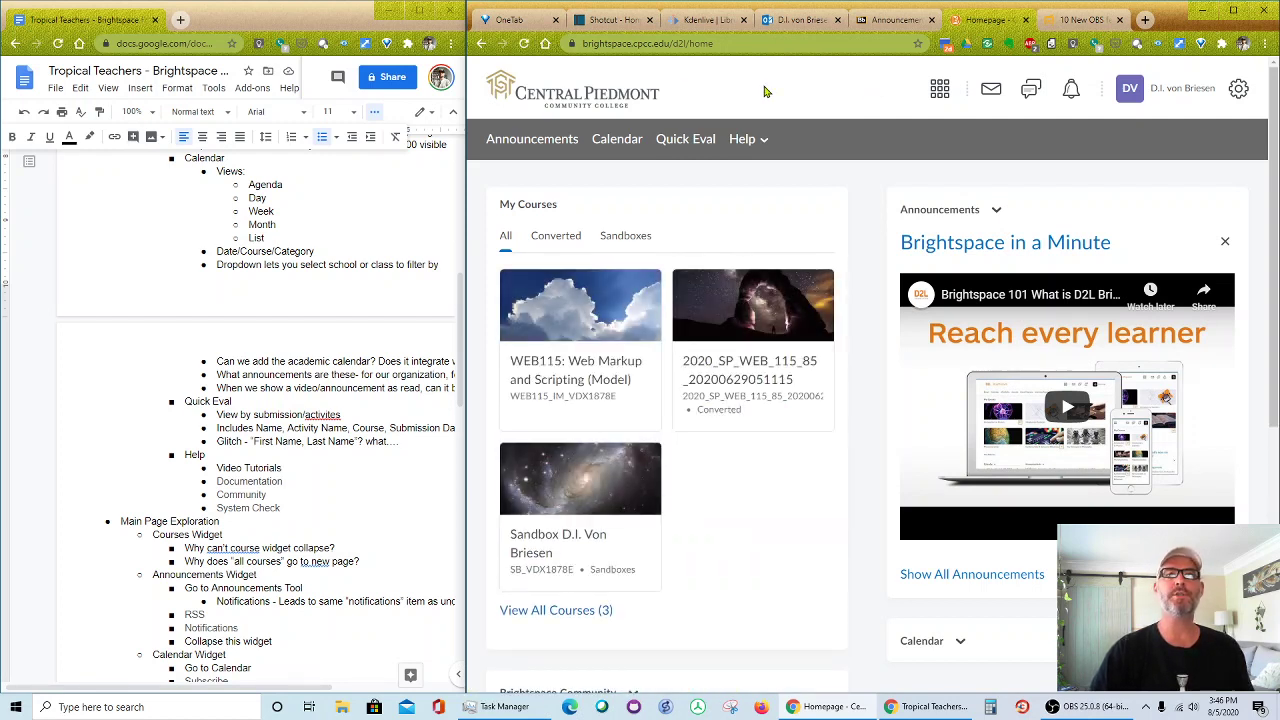
{"action": "left_click", "coordinate": [600, 366]}
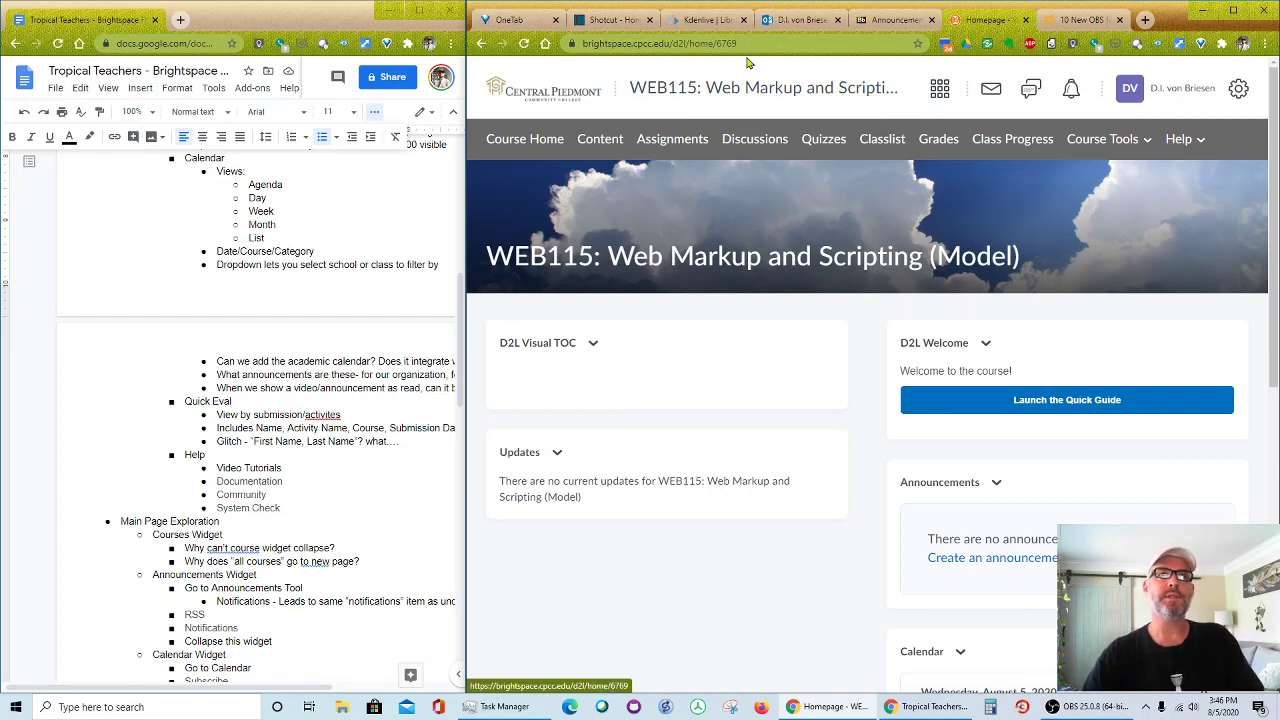
{"action": "left_click_drag", "start_coordinate": [738, 44], "coordinate": [716, 44]}
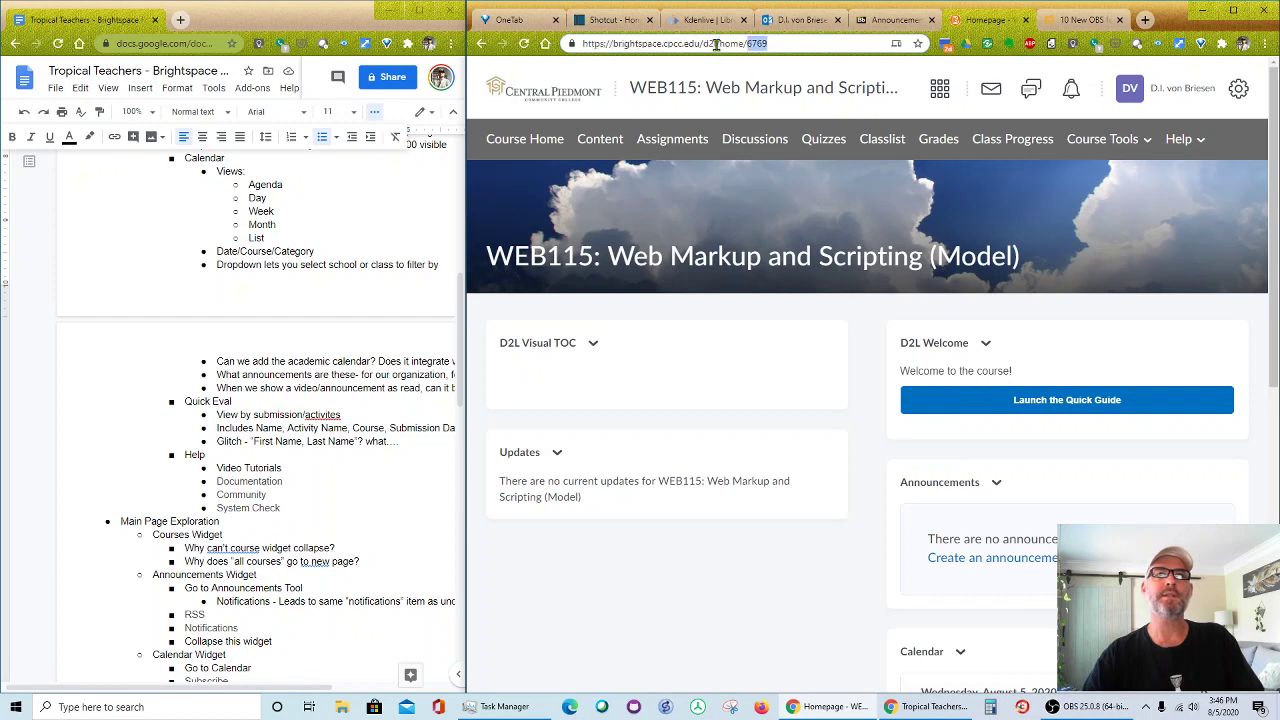
- Return to the WEB115 course home through its header title, and again through the course switcher
{"action": "left_click", "coordinate": [755, 90]}
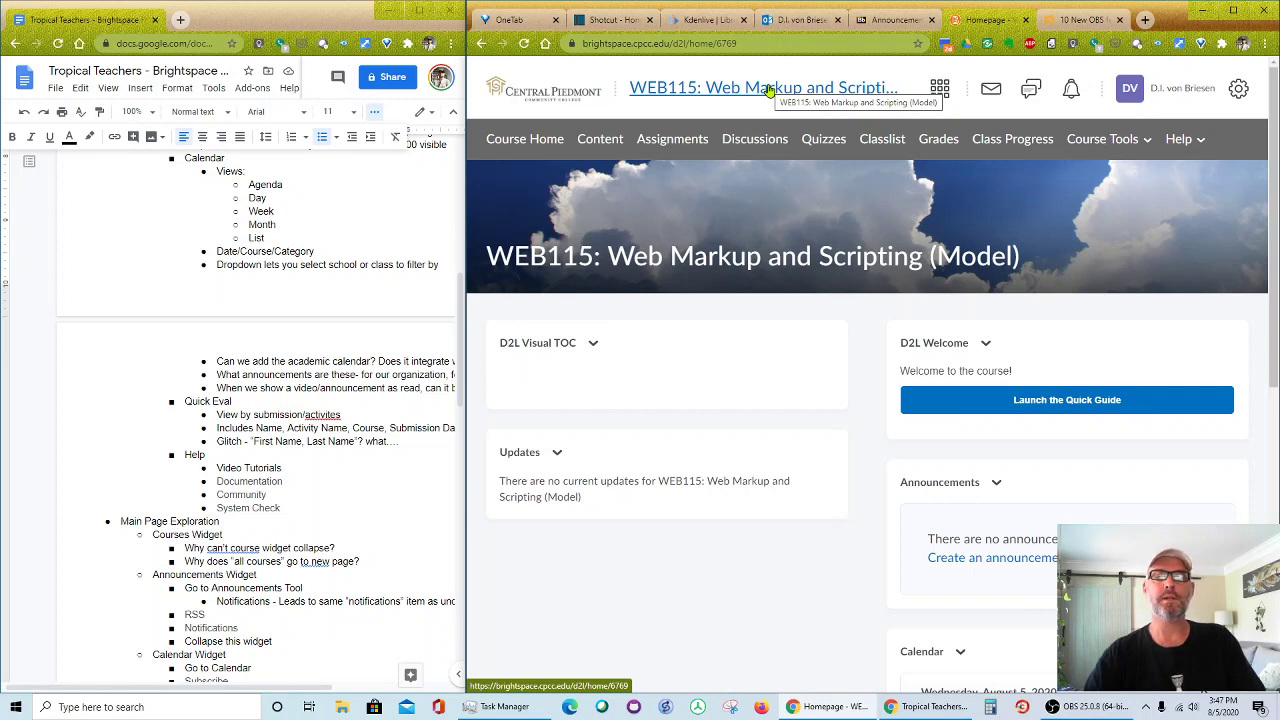
{"action": "left_click", "coordinate": [940, 97]}
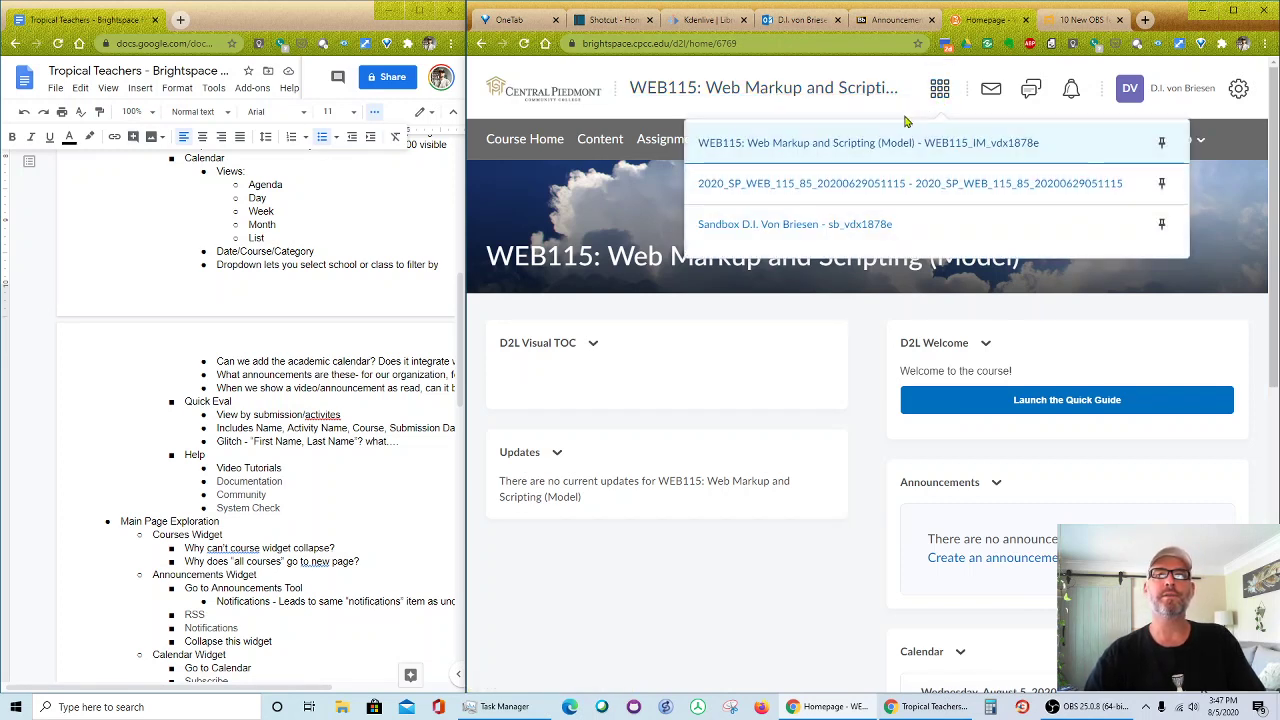
{"action": "left_click", "coordinate": [895, 145]}
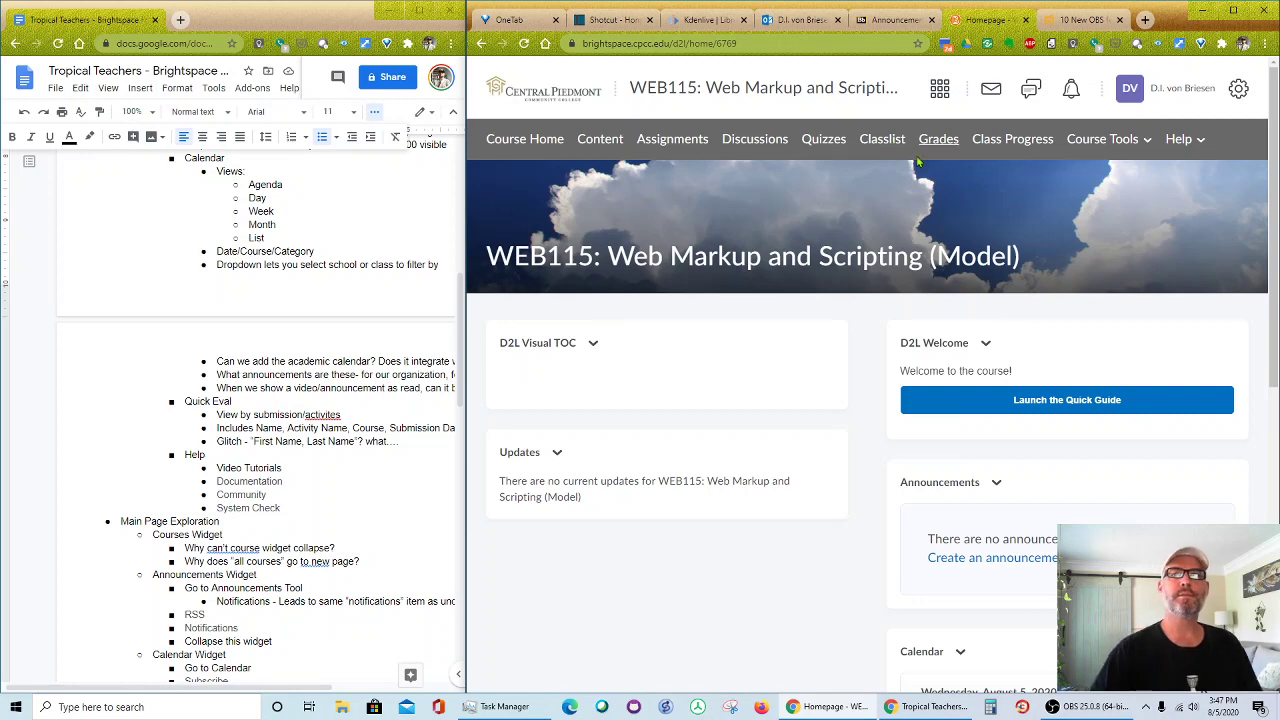
- Examine the WEB115 course home page from the banner through the announcements and calendar widgets to the teacher profile
{"action": "scroll", "coordinate": [960, 320], "scroll_direction": "down", "scroll_amount": 2}
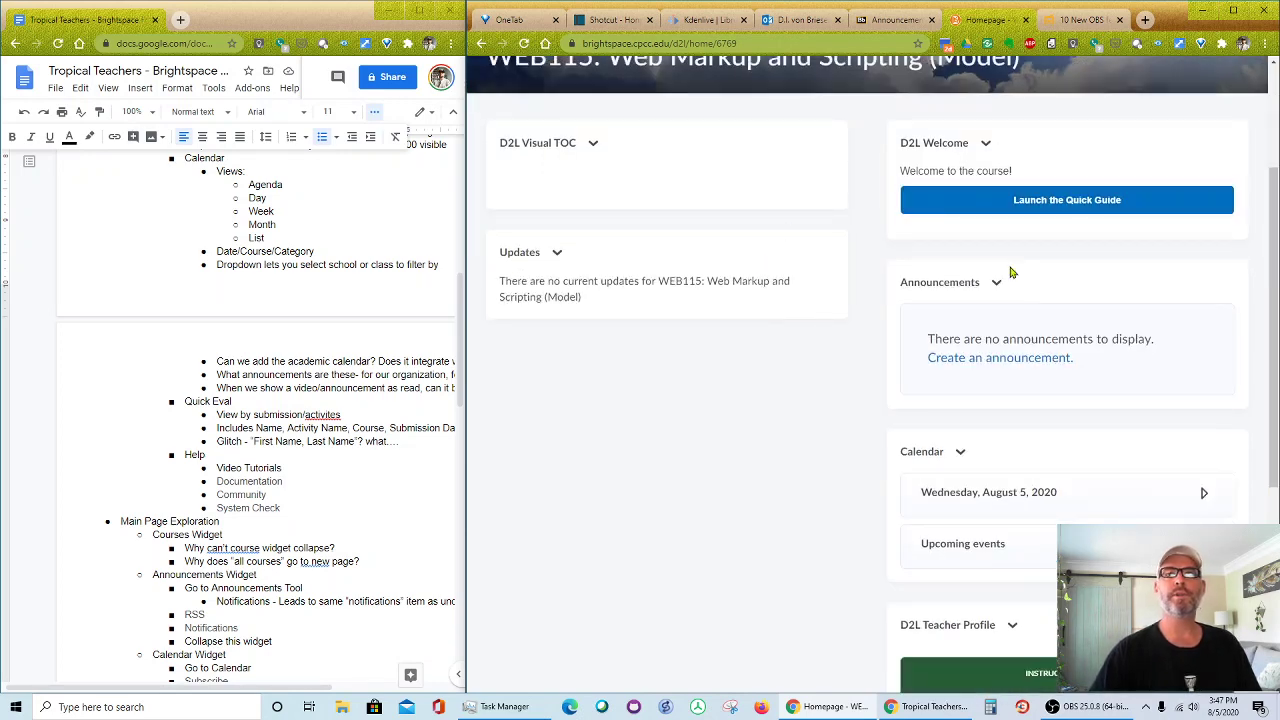
{"action": "scroll", "coordinate": [1006, 500], "scroll_direction": "down", "scroll_amount": 3}
{"action": "scroll", "coordinate": [1006, 494], "scroll_direction": "down", "scroll_amount": 1}
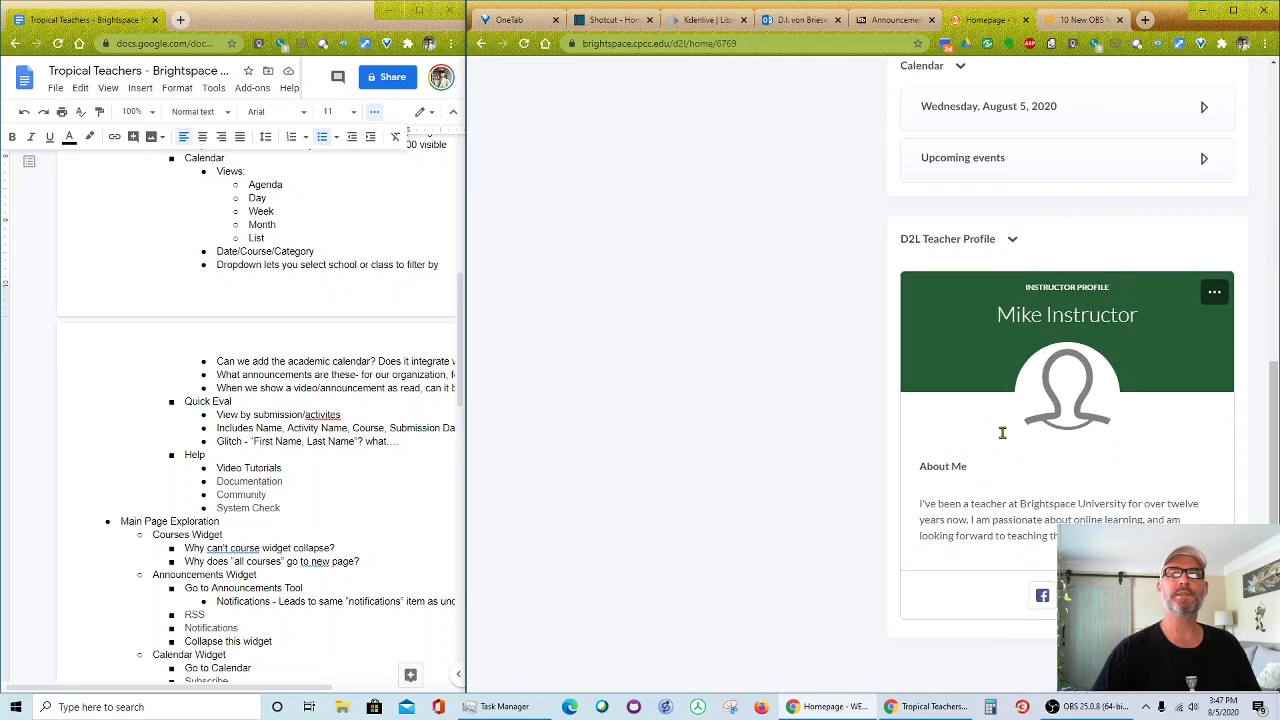
{"action": "scroll", "coordinate": [1004, 460], "scroll_direction": "up", "scroll_amount": 7}
{"action": "scroll", "coordinate": [1003, 434], "scroll_direction": "down", "scroll_amount": 6}
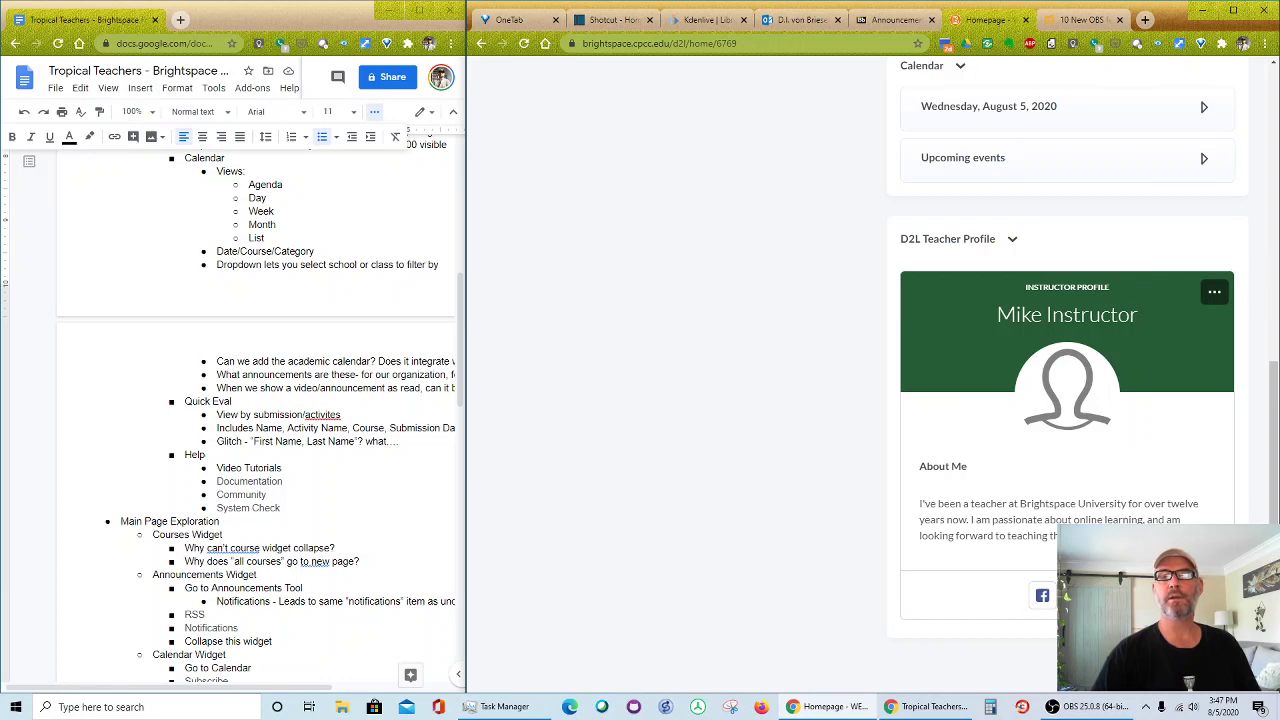
{"action": "scroll", "coordinate": [752, 473], "scroll_direction": "up", "scroll_amount": 6}
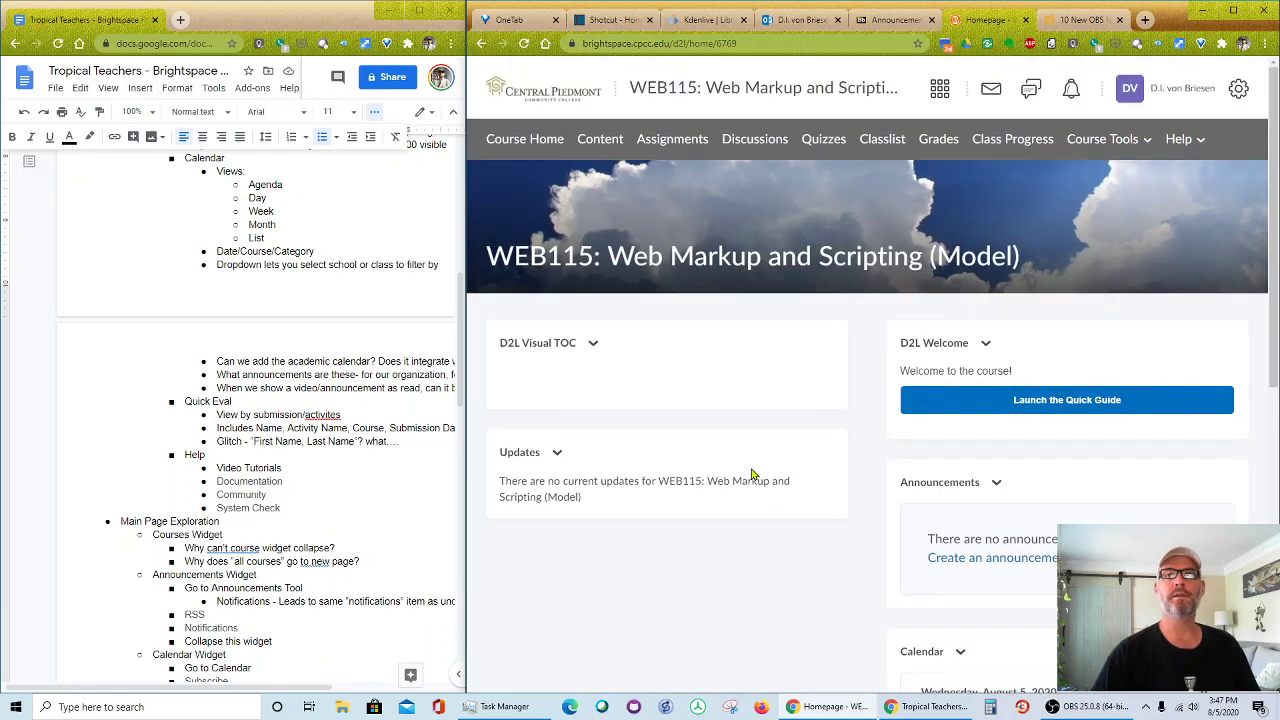
{"action": "scroll", "coordinate": [790, 440], "scroll_direction": "down", "scroll_amount": 6}
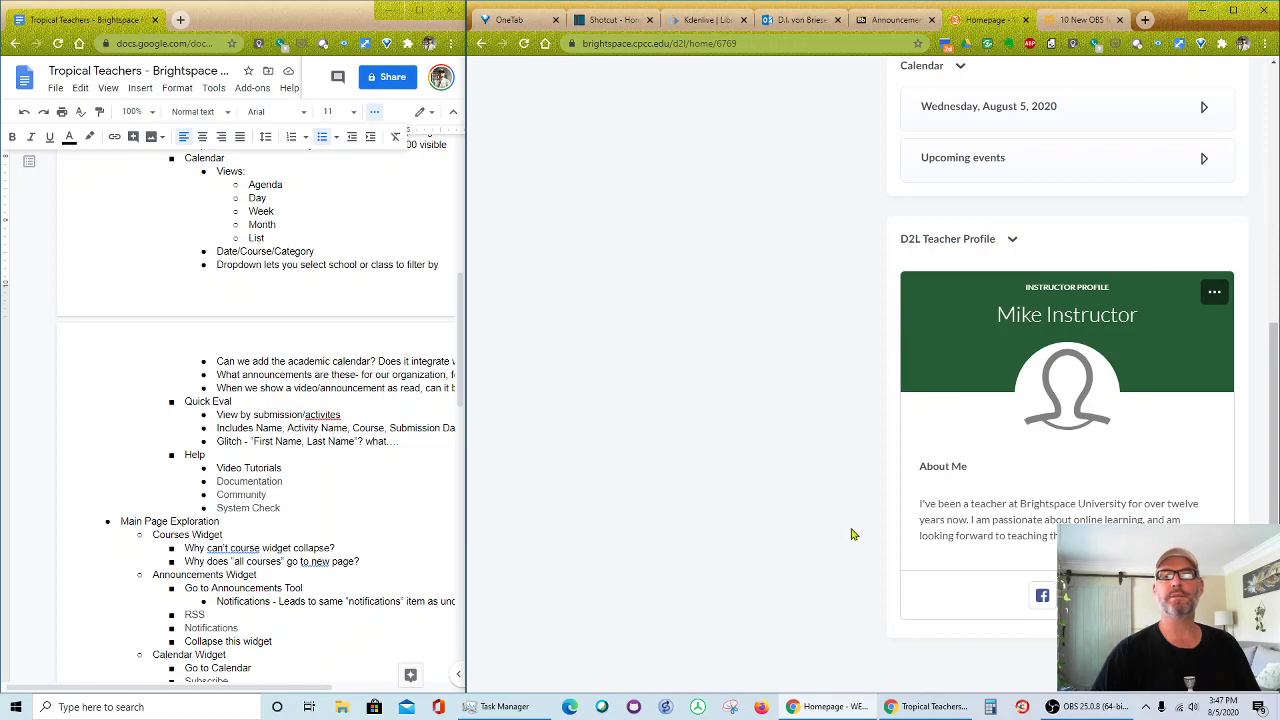
{"action": "scroll", "coordinate": [850, 532], "scroll_direction": "up", "scroll_amount": 5}
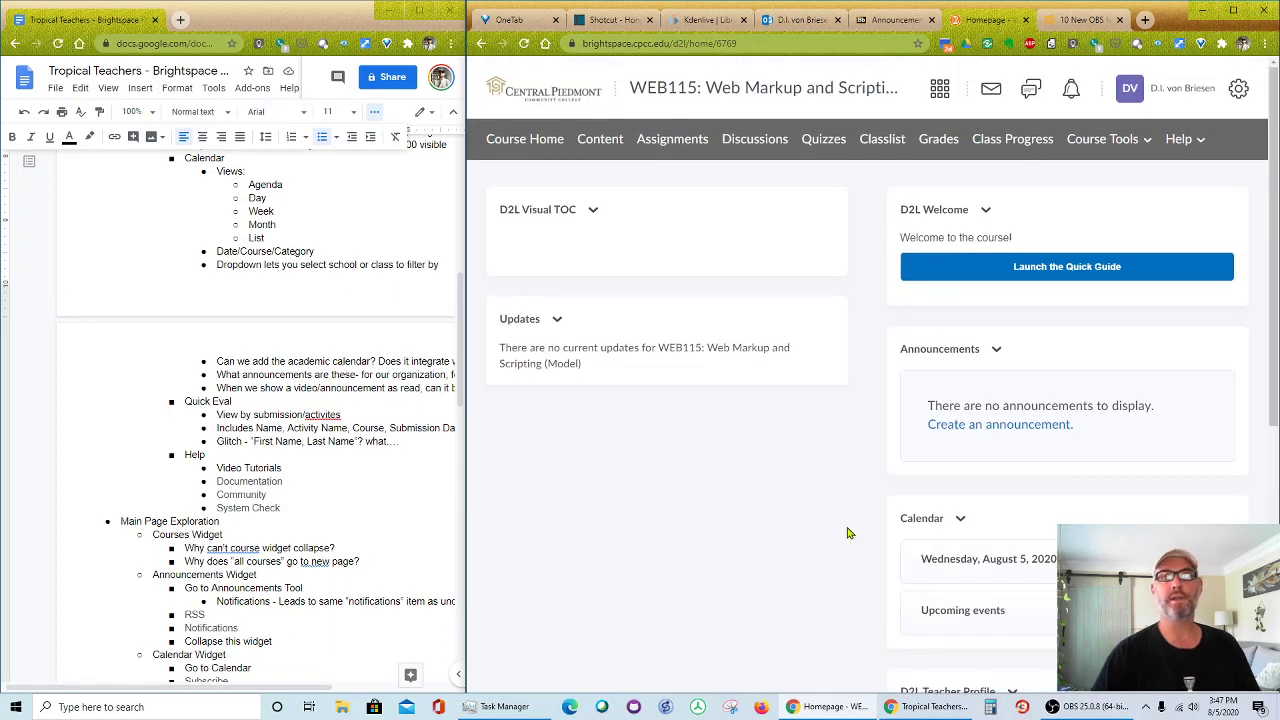
{"action": "left_click", "coordinate": [795, 92]}
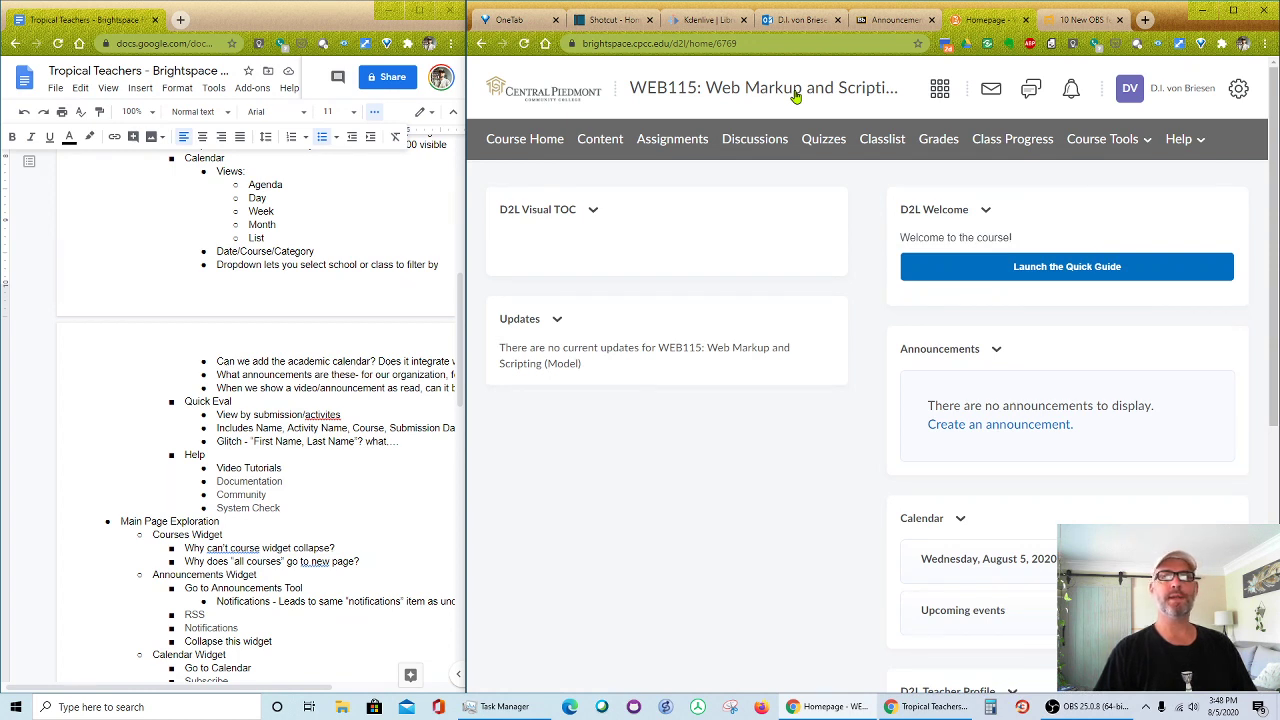
{"action": "scroll", "coordinate": [849, 286], "scroll_direction": "down", "scroll_amount": 5}
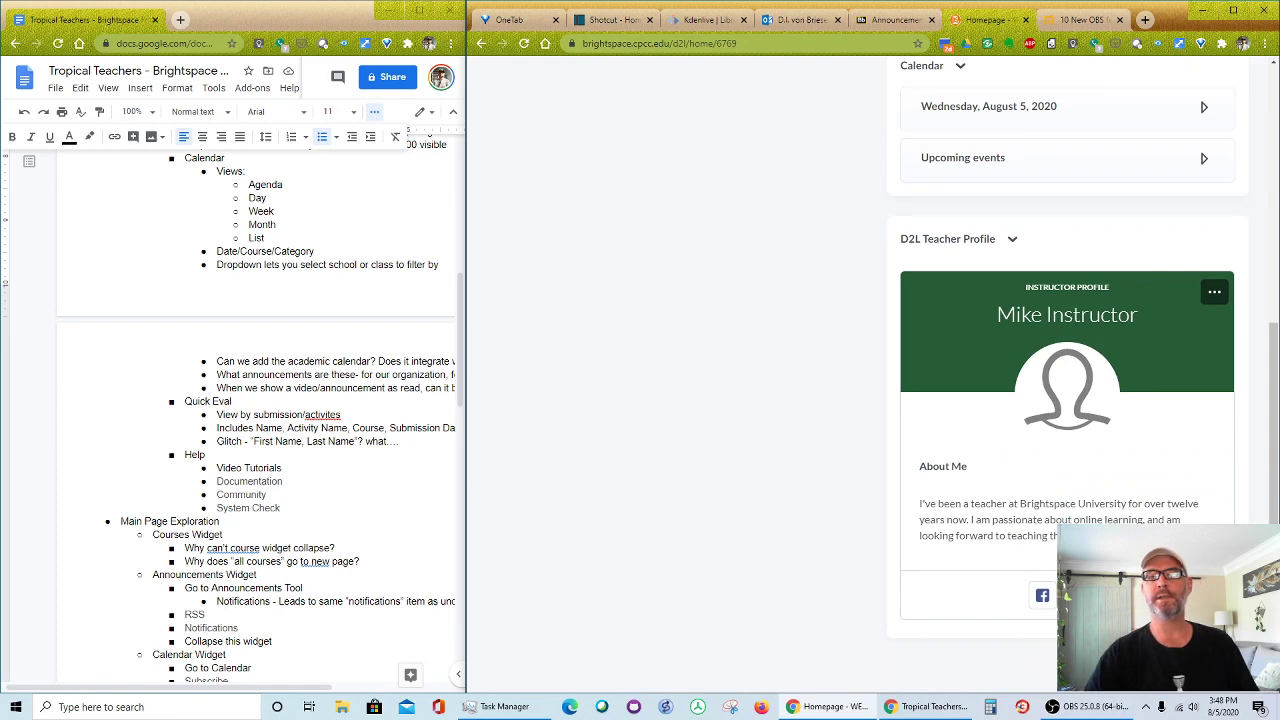
{"action": "scroll", "coordinate": [697, 291], "scroll_direction": "up", "scroll_amount": 6}
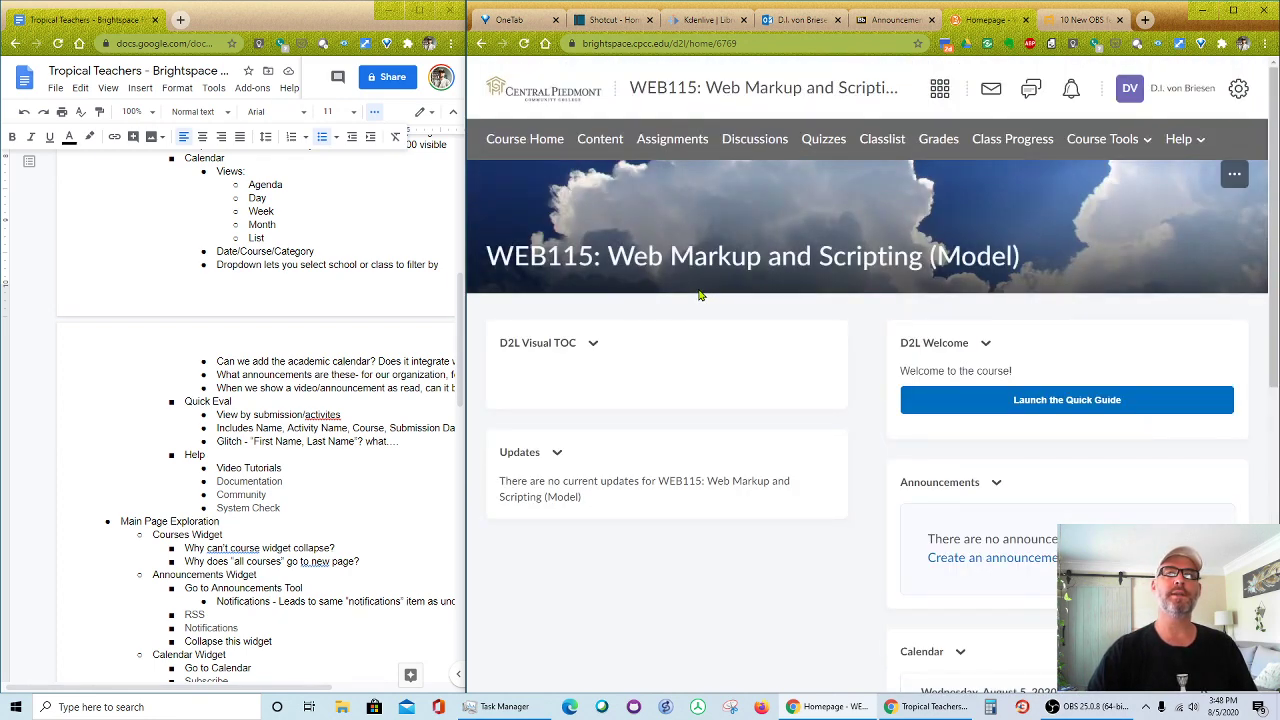
{"action": "scroll", "coordinate": [1237, 241], "scroll_direction": "down", "scroll_amount": 5}
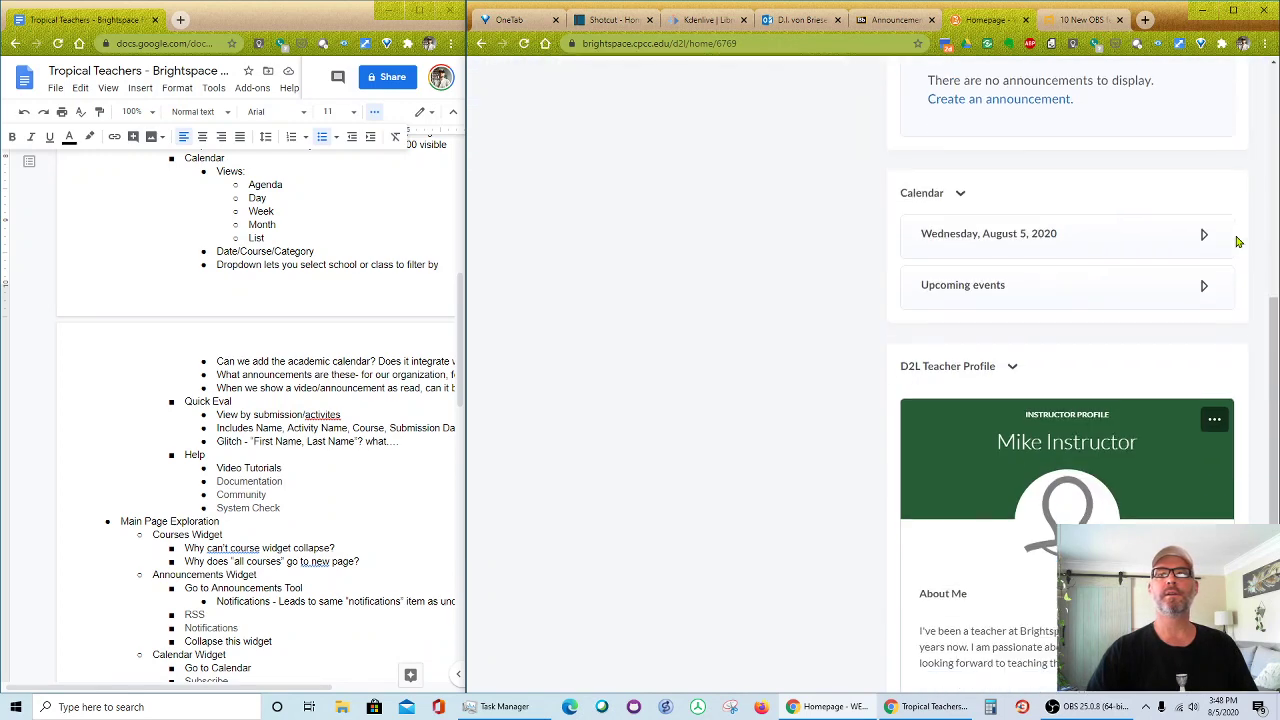
{"action": "scroll", "coordinate": [1237, 241], "scroll_direction": "down", "scroll_amount": 1}
{"action": "scroll", "coordinate": [1237, 241], "scroll_direction": "up", "scroll_amount": 6}
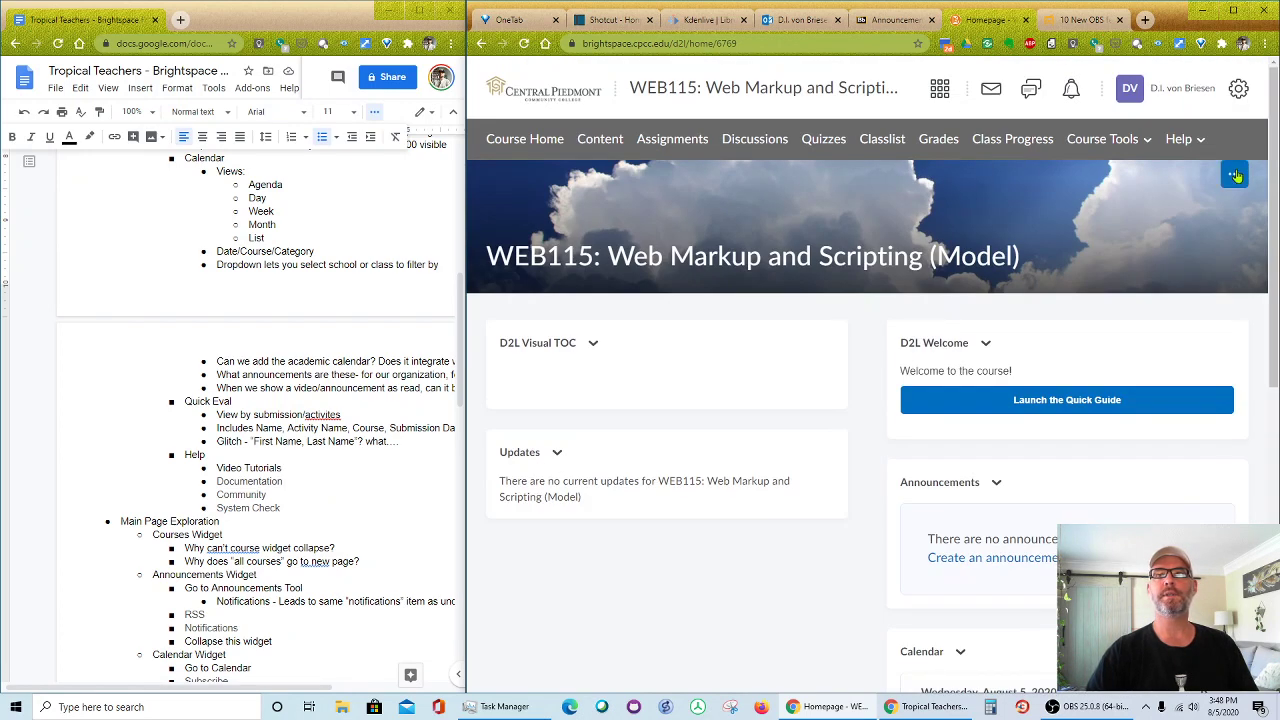
- Switch the course to the Learner view and compare the banner's options in both roles
{"action": "left_click", "coordinate": [1235, 175]}
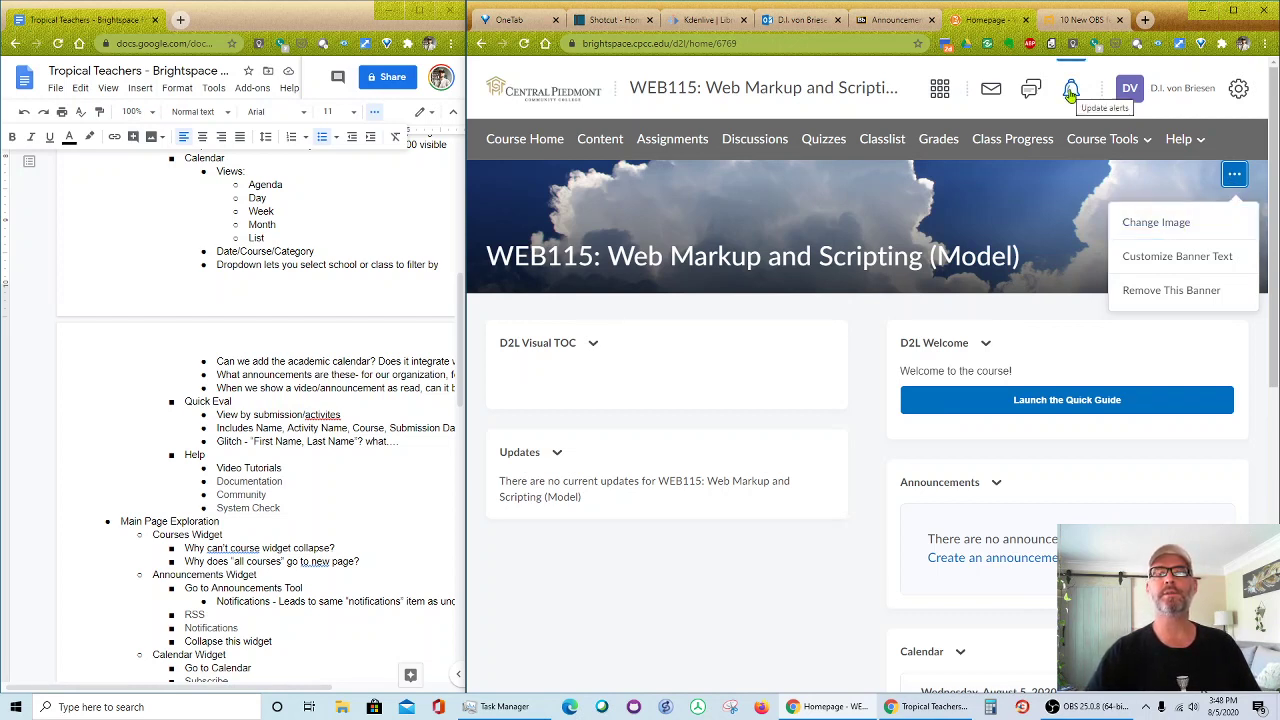
{"action": "left_click", "coordinate": [1178, 96]}
{"action": "left_click", "coordinate": [1112, 140]}
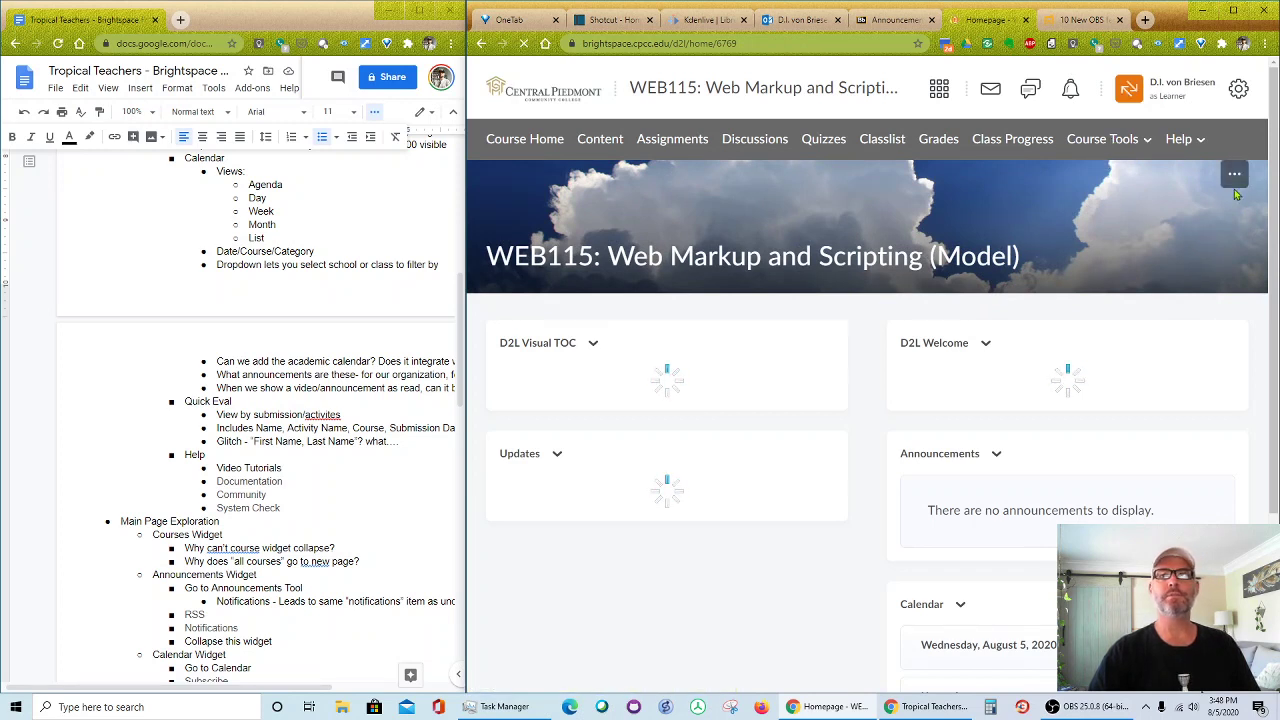
{"action": "left_click", "coordinate": [1236, 177]}
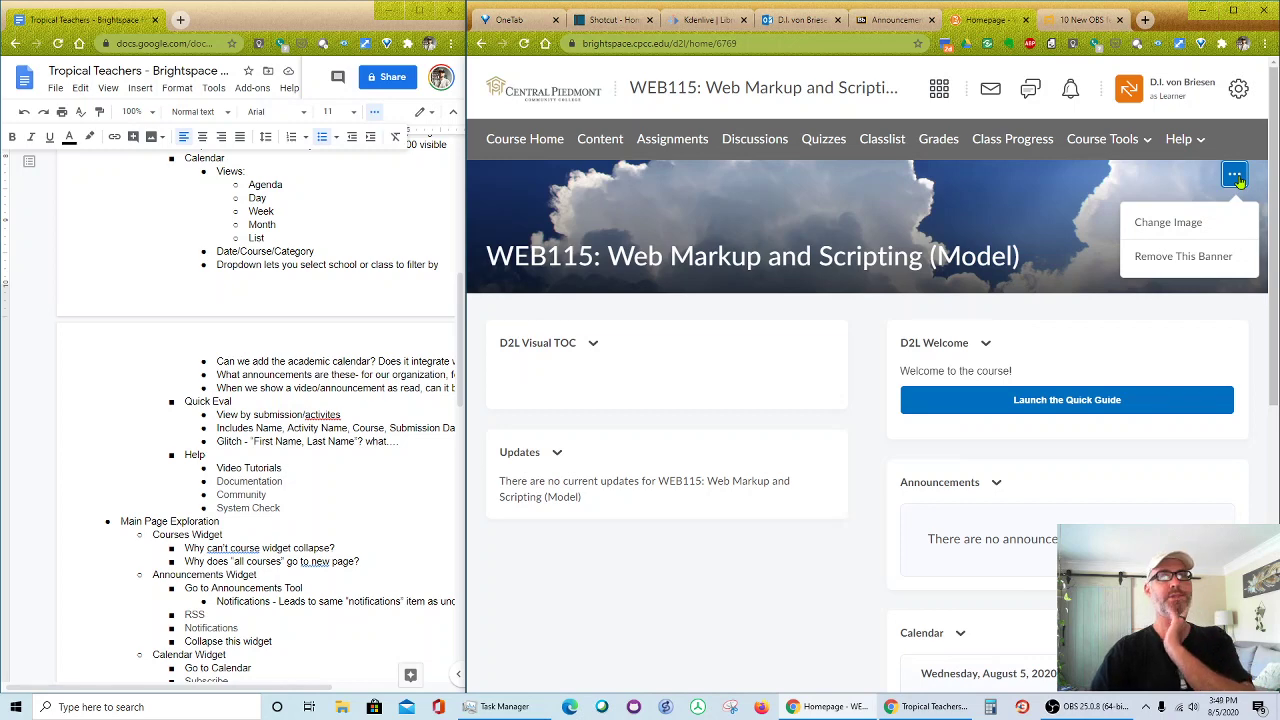
- In the Google Docs notes, replace the "Course Page" placeholder bullet with "Top icon/menu identical except course name is added, and a clickable link"
{"action": "scroll", "coordinate": [158, 343], "scroll_direction": "down", "scroll_amount": 5}
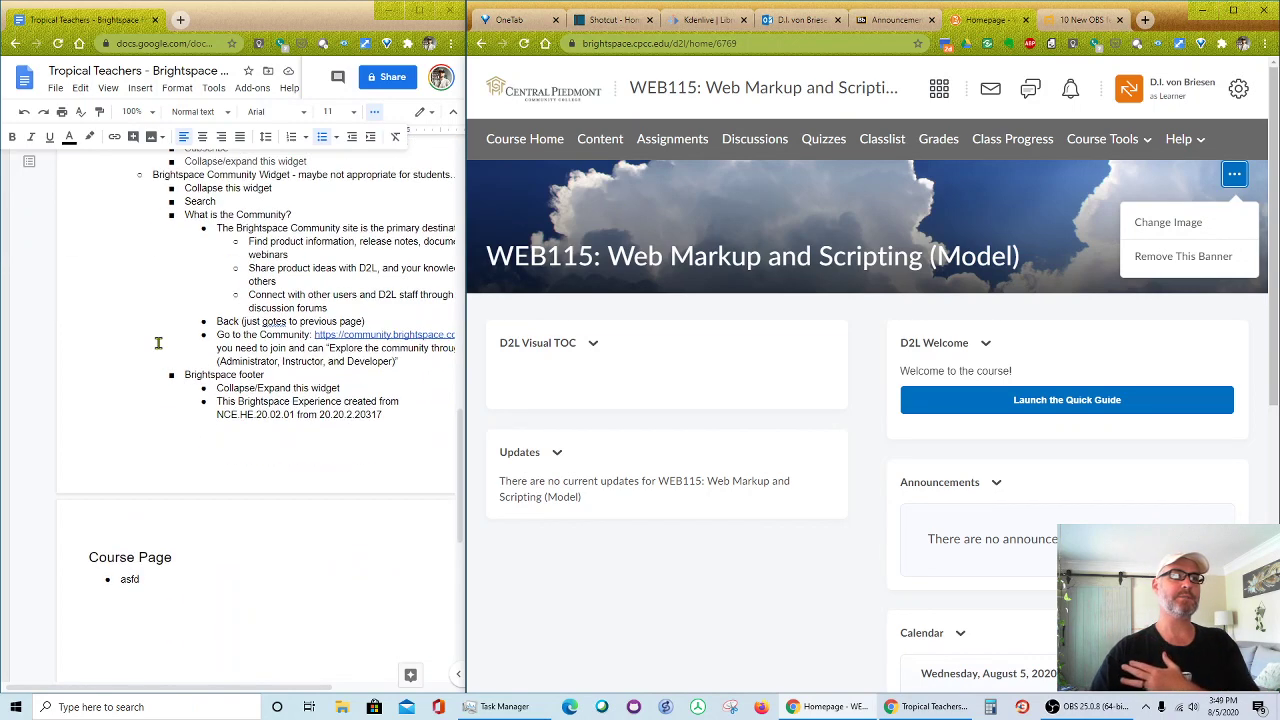
{"action": "left_click", "coordinate": [179, 576]}
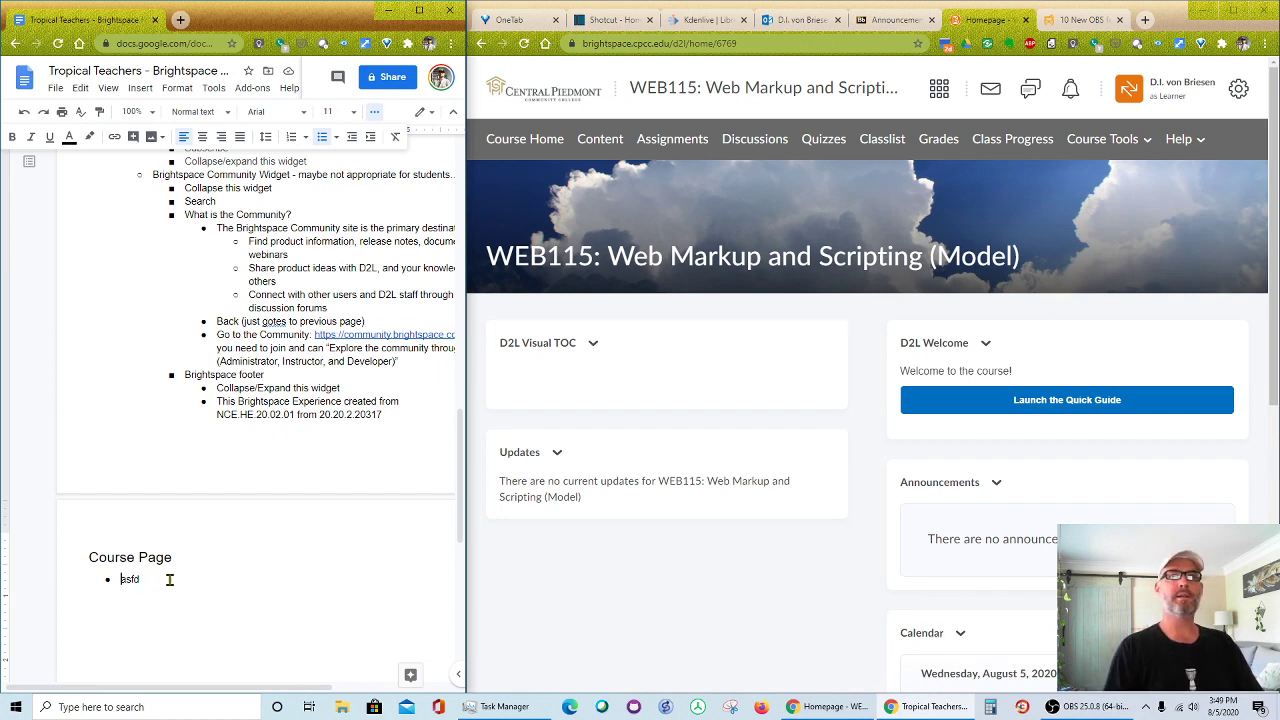
{"action": "type", "text": "T"}
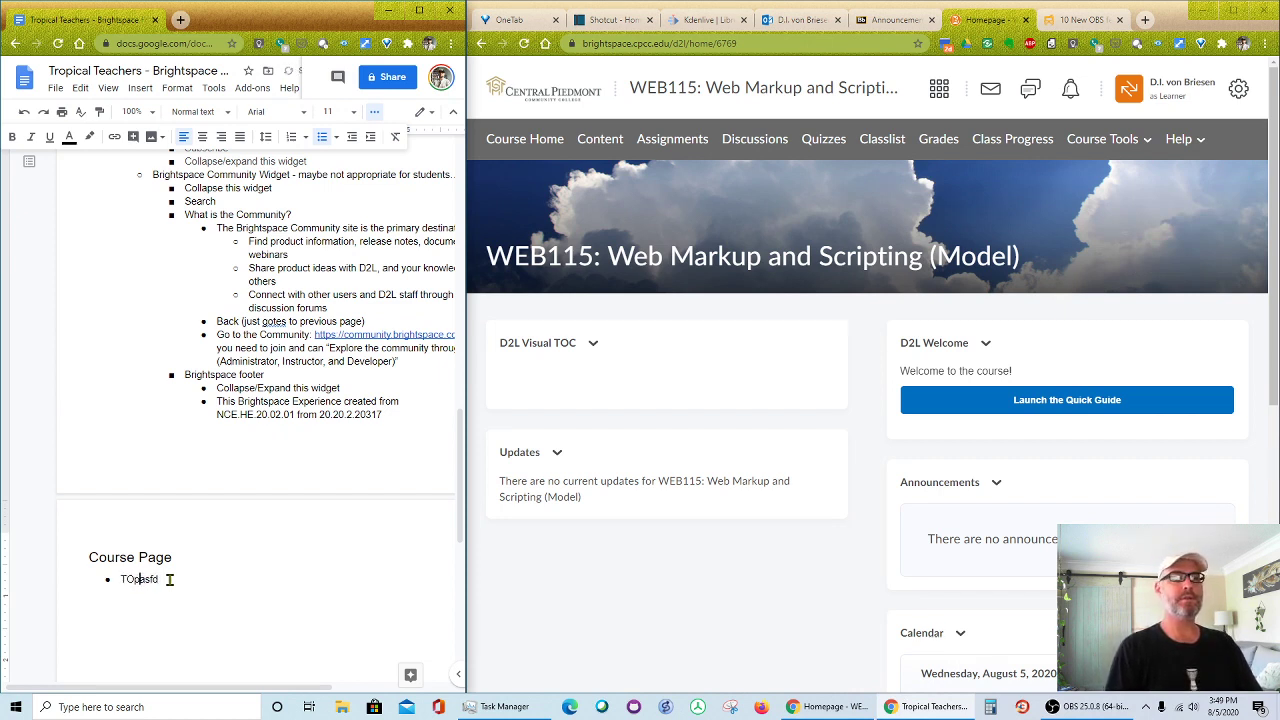
{"action": "type", "text": "op "}
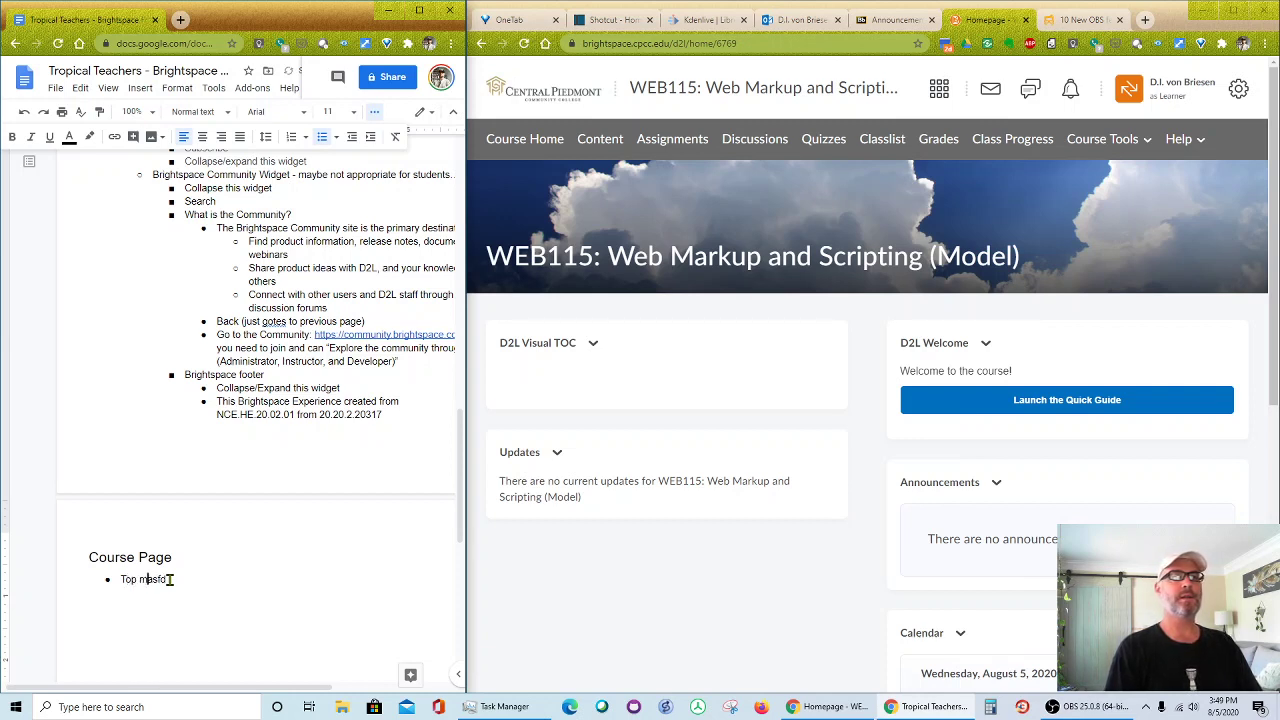
{"action": "type", "text": "icon/men"}
{"action": "type", "text": "u identical"}
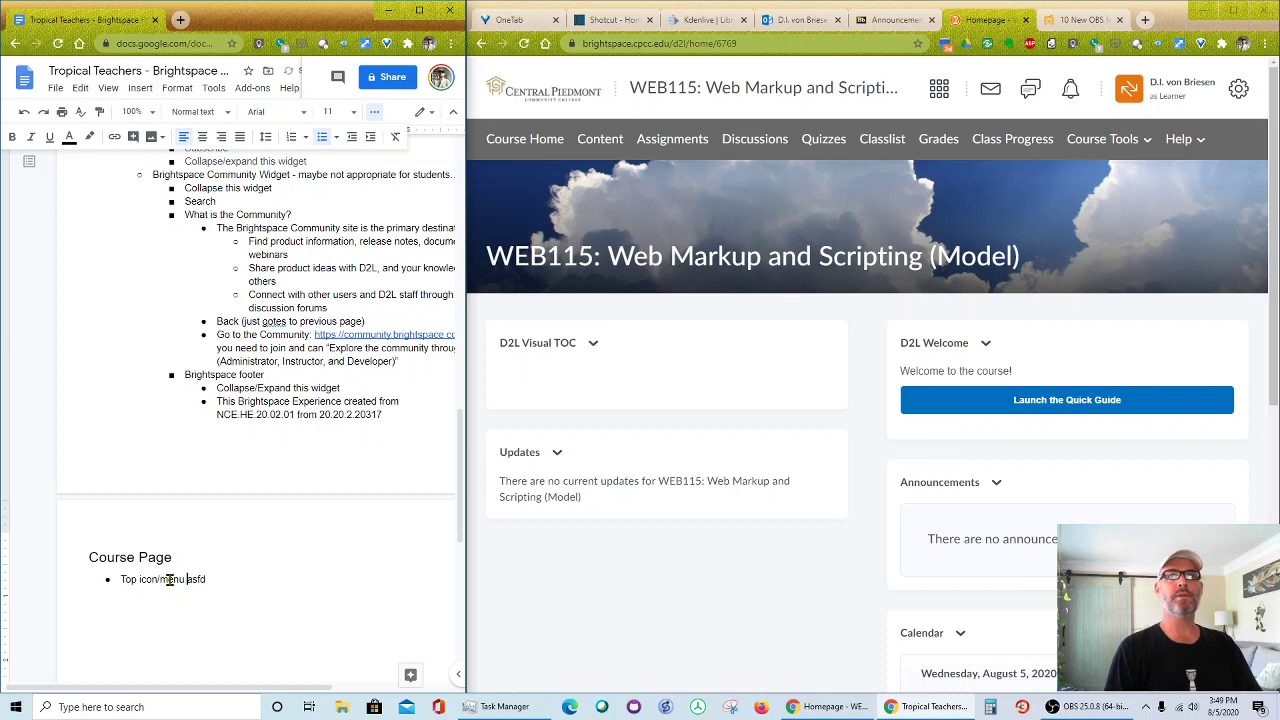
{"action": "type", "text": " except"}
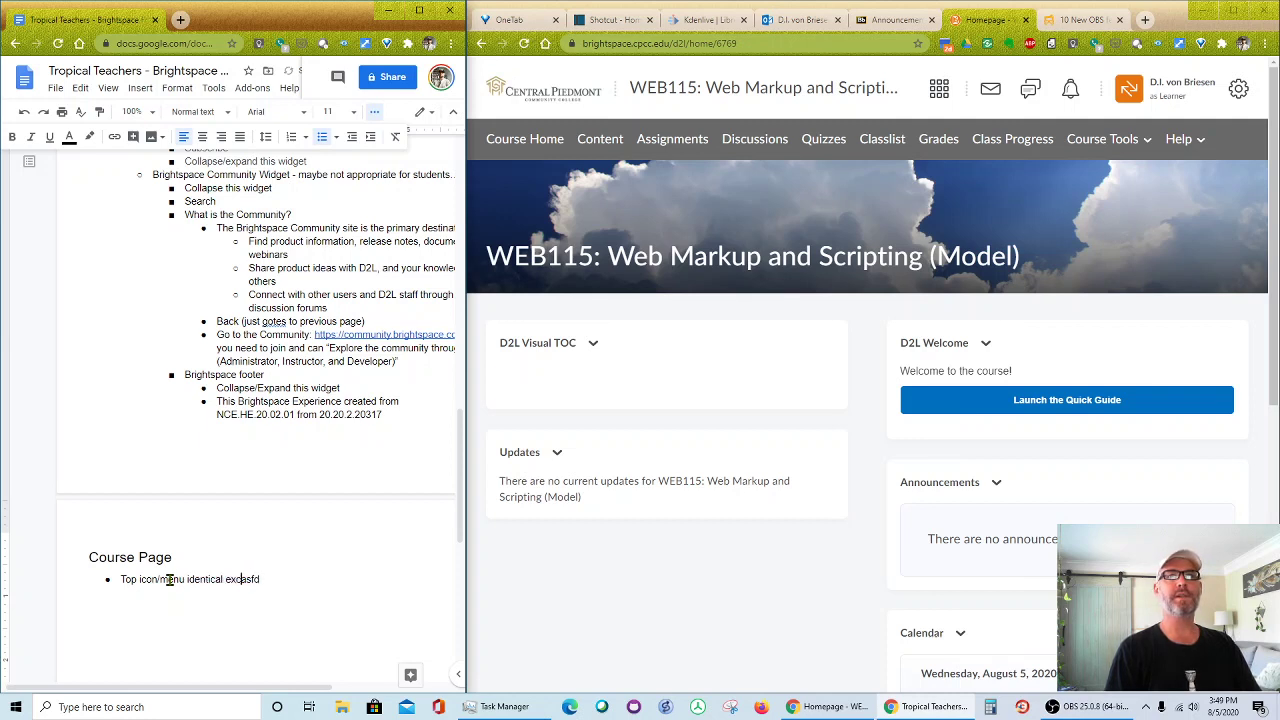
{"action": "type", "text": " course name is "}
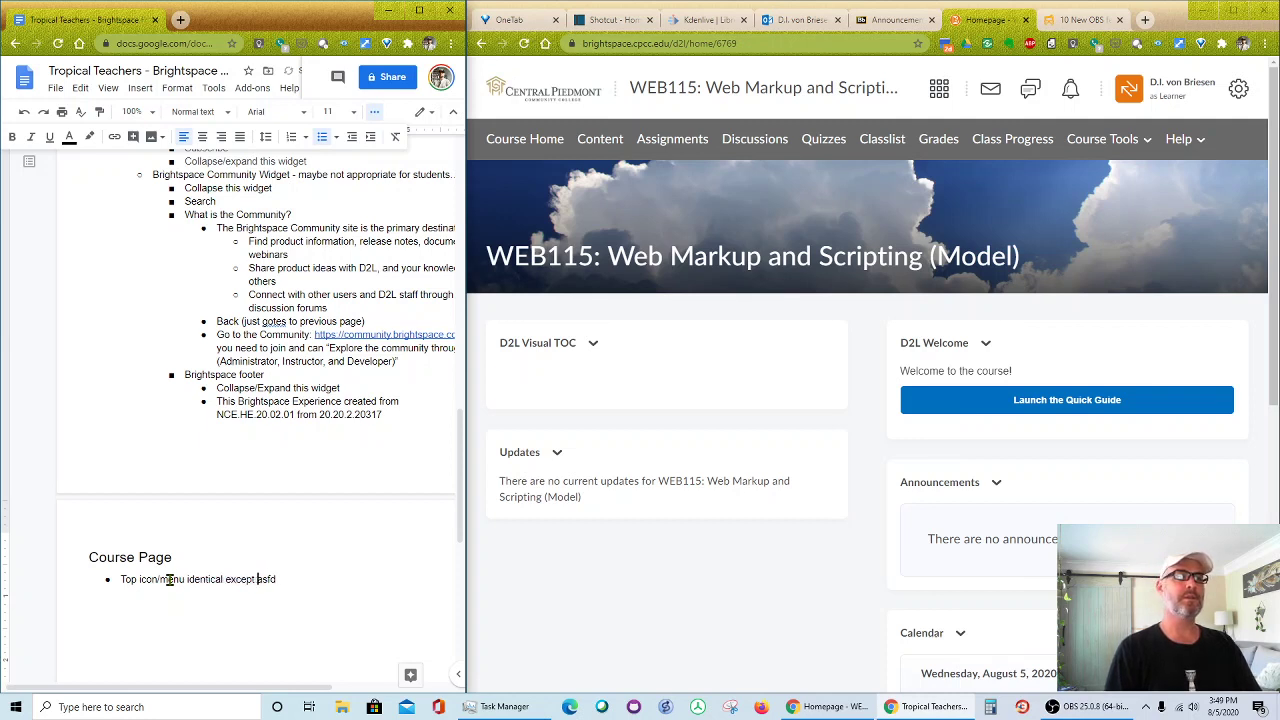
{"action": "type", "text": "added "}
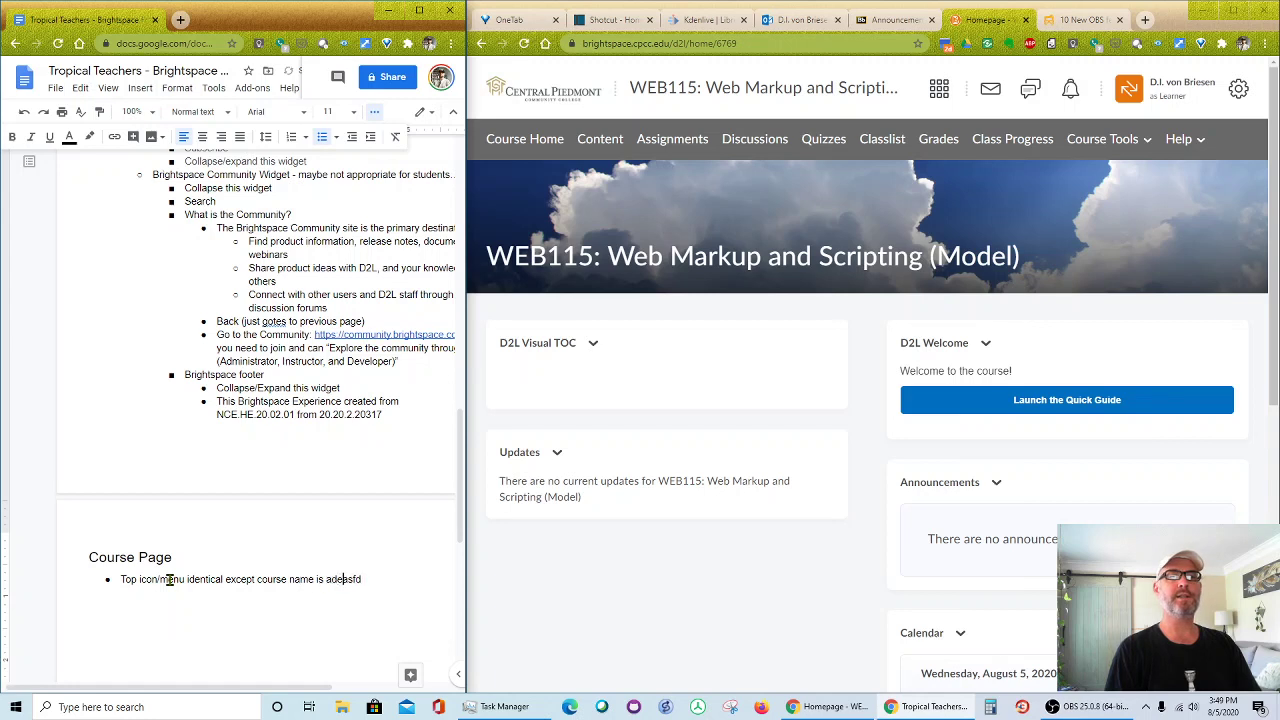
{"action": "type", "text": ", and a clickable "}
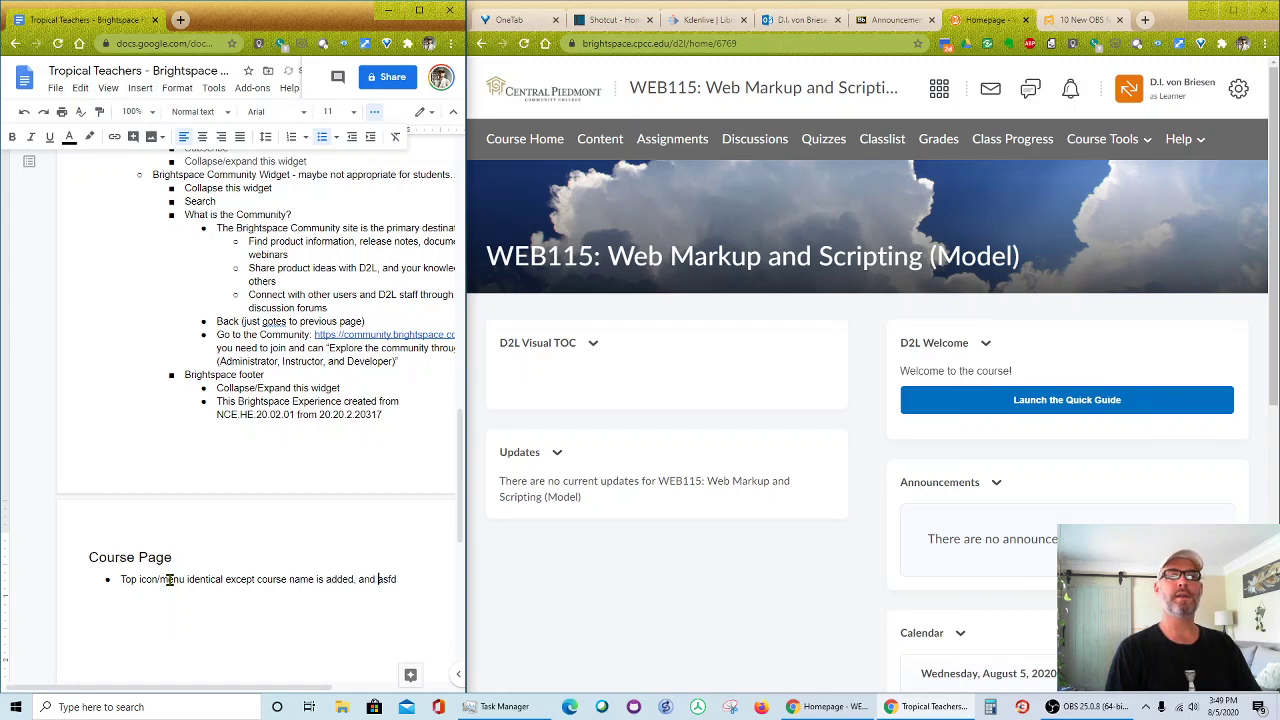
{"action": "type", "text": "linka"}
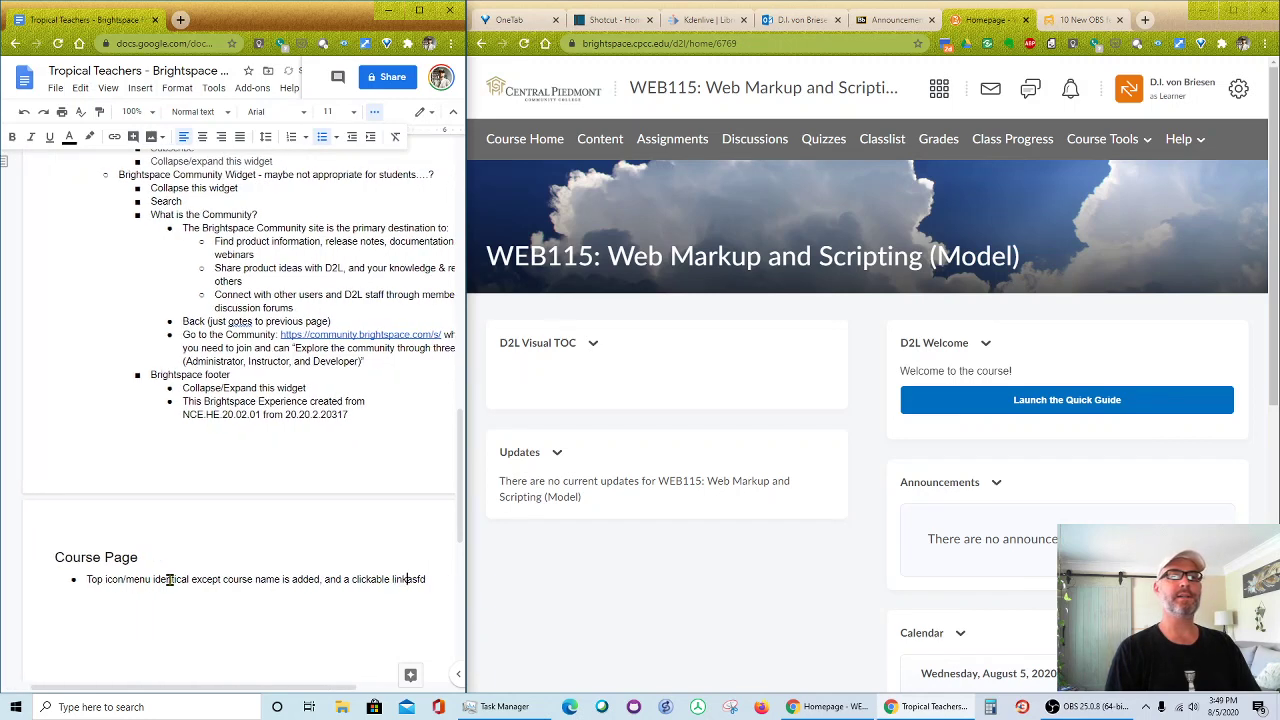
{"action": "key", "text": "Delete"}
{"action": "key", "text": "Delete"}
{"action": "key", "text": "Delete"}
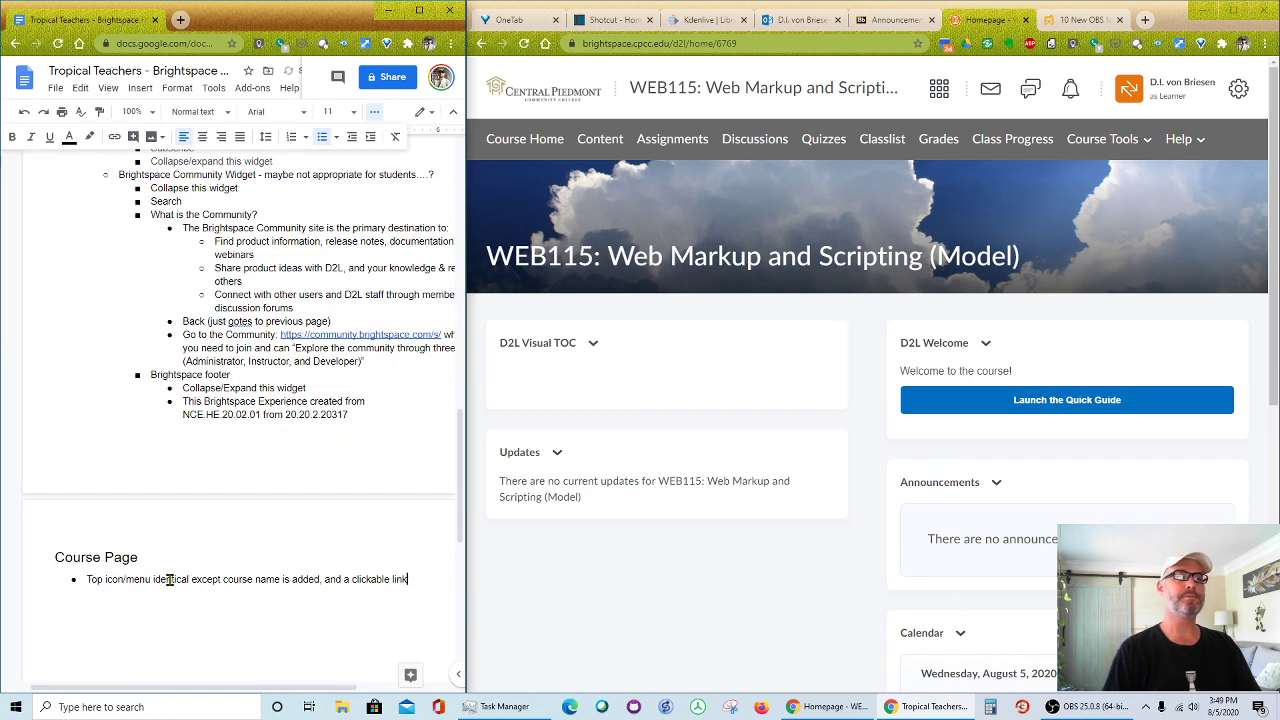
- Add a second bullet under "Course Page" reading "Why? Where does it go?"
{"action": "key", "text": "Return"}
{"action": "type", "text": "Why"}
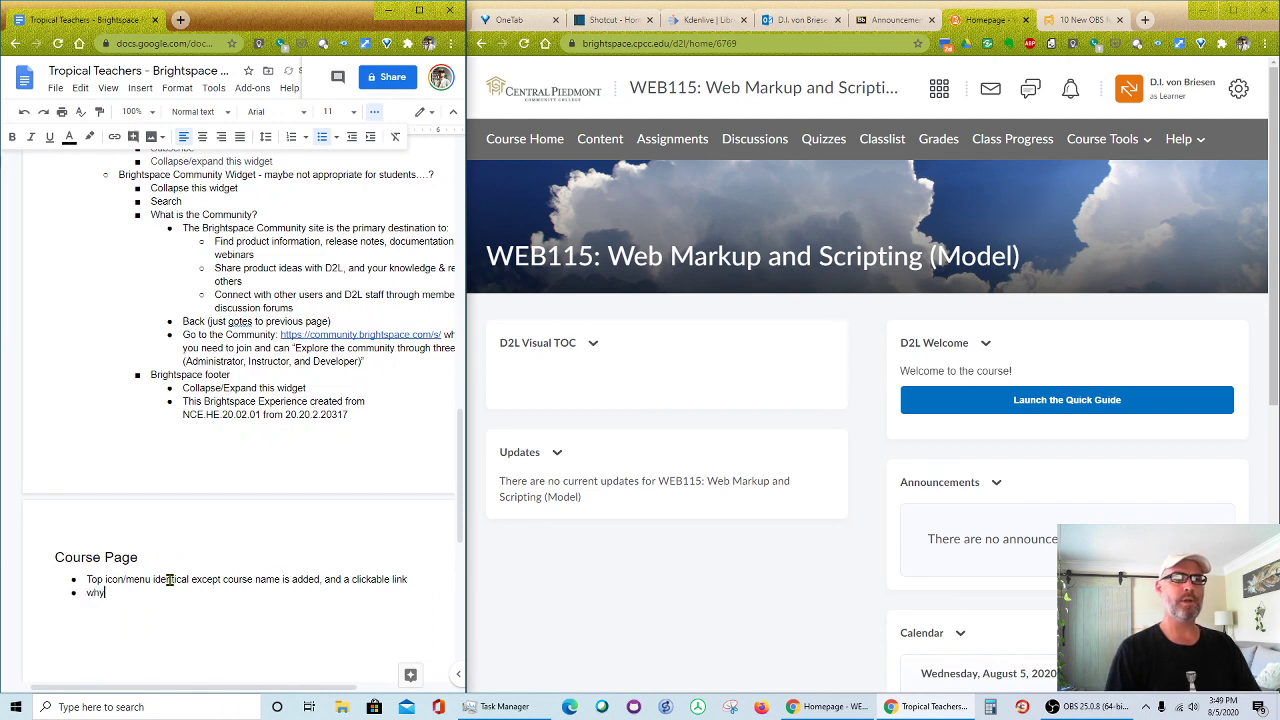
{"action": "type", "text": "? Where doe"}
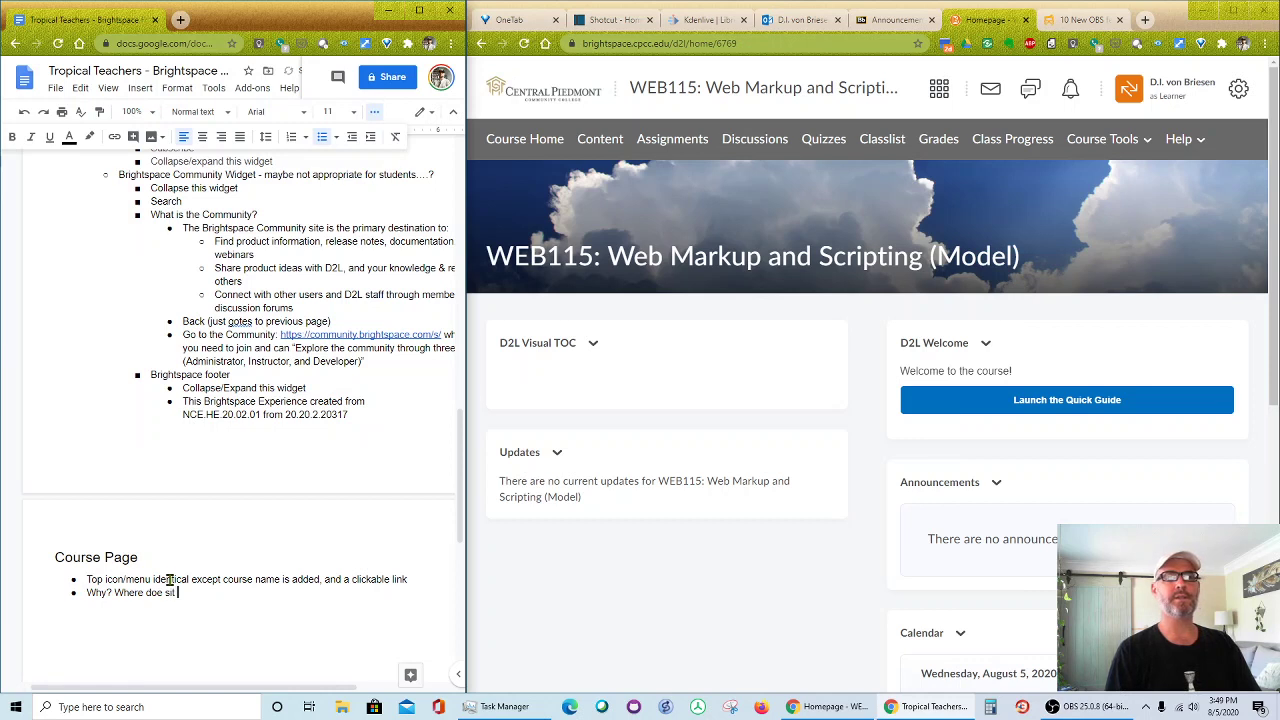
{"action": "type", "text": "s it"}
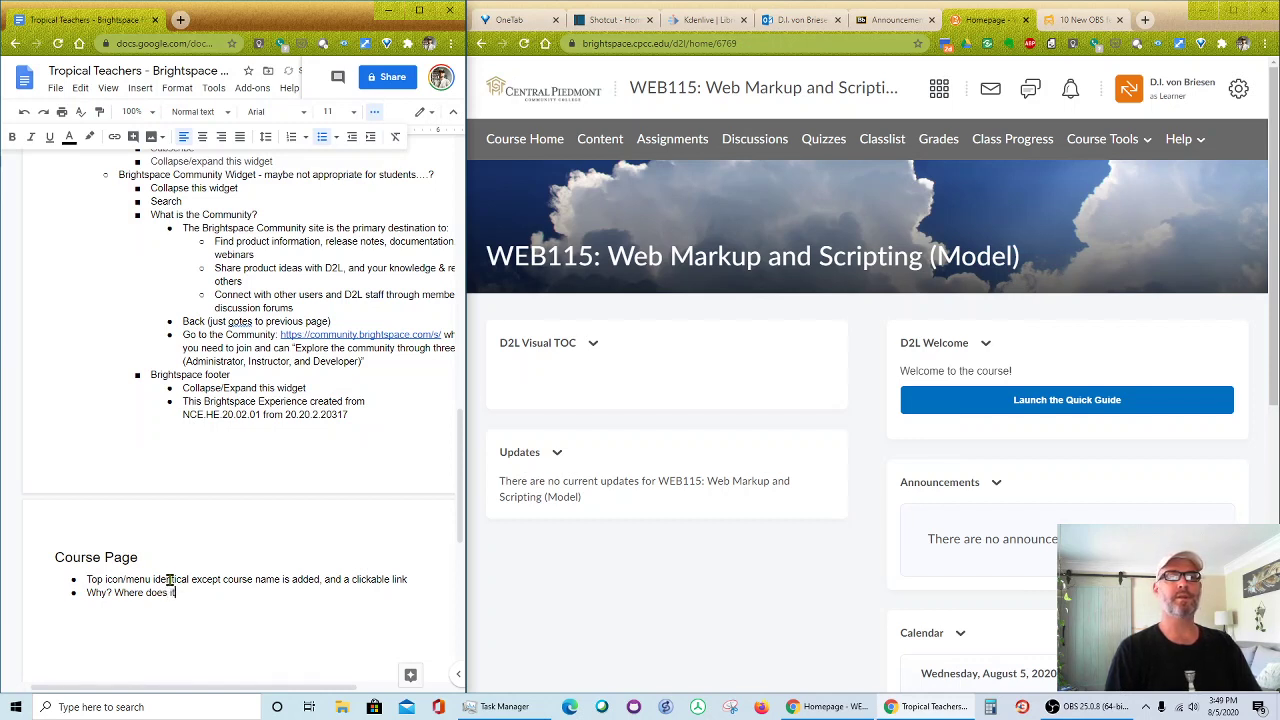
{"action": "type", "text": " go?"}
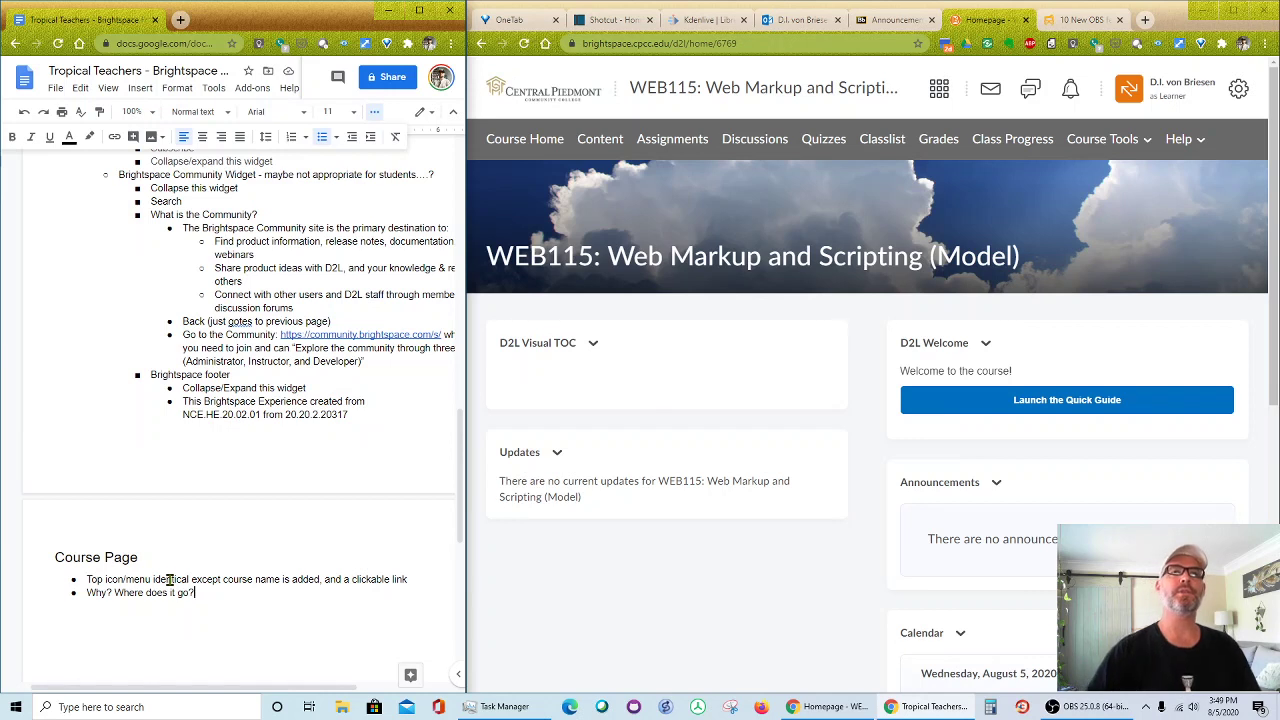
- Add a bullet below the "Why?" question reading "Can a student hide/change the banner?"
{"action": "mouse_move", "coordinate": [688, 252]}
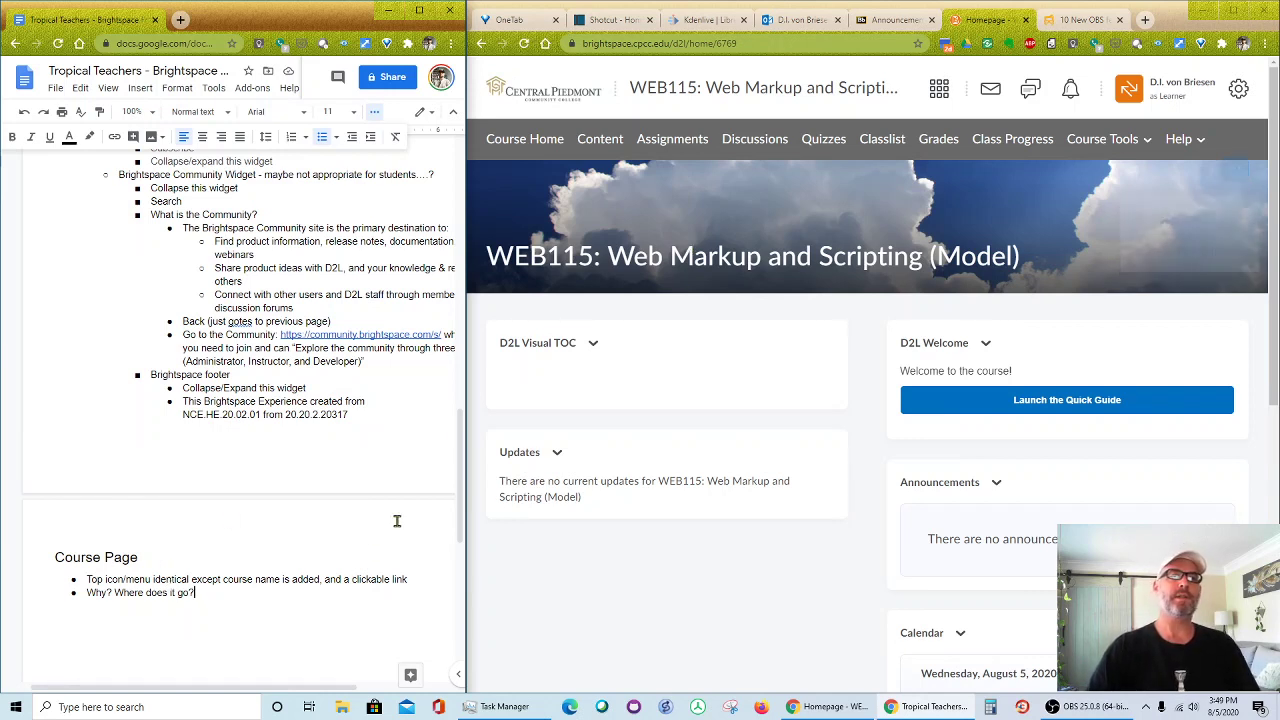
{"action": "left_click", "coordinate": [275, 591]}
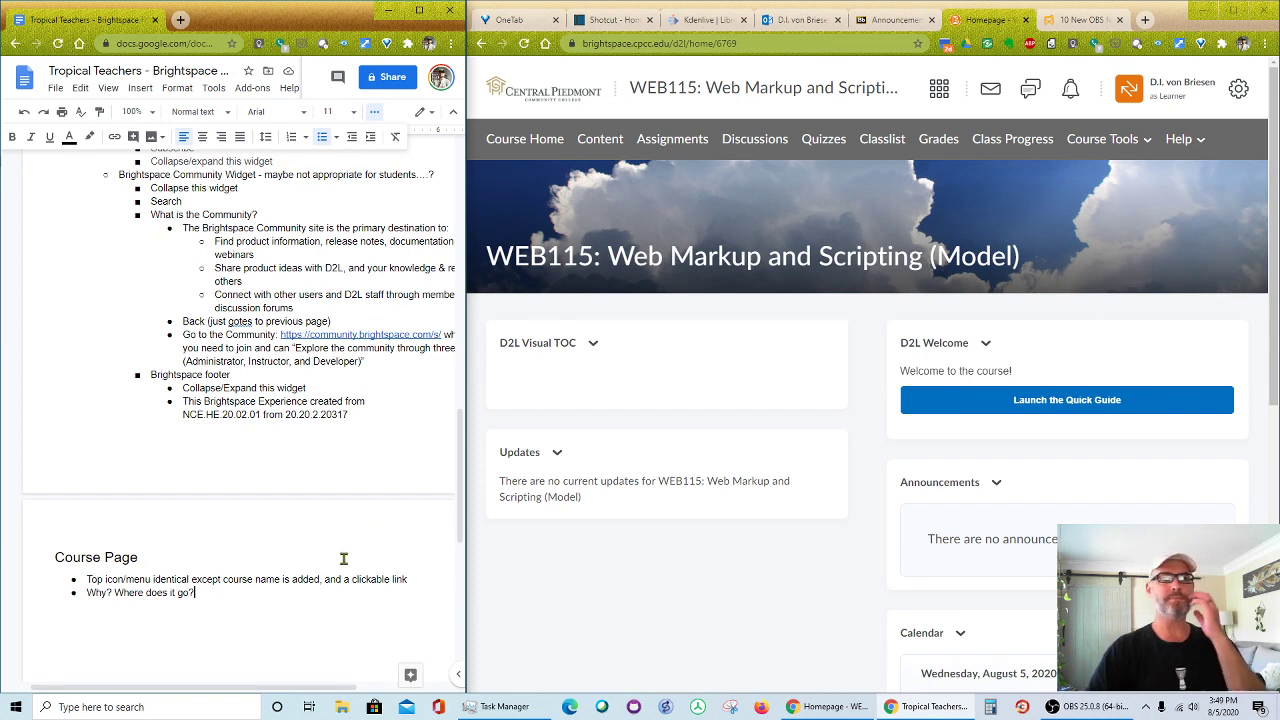
{"action": "key", "text": "Return"}
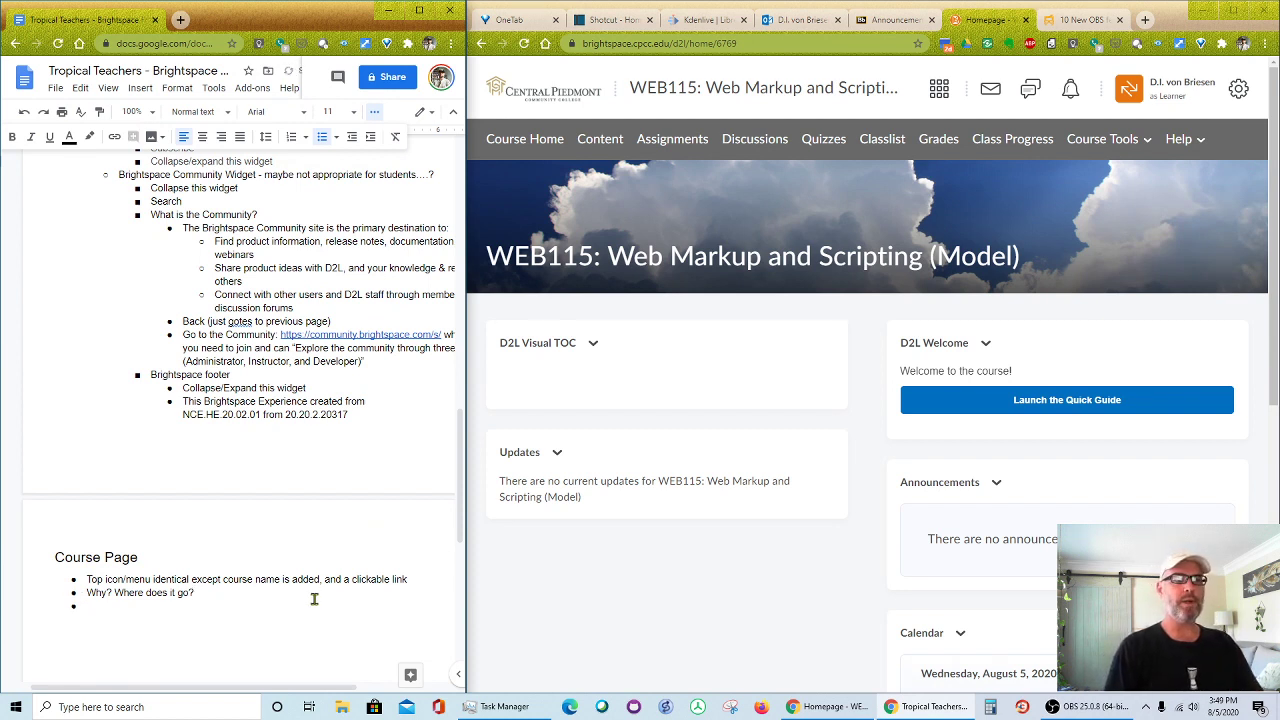
{"action": "type", "text": "WHere"}
{"action": "key", "text": "BackSpace"}
{"action": "key", "text": "BackSpace"}
{"action": "key", "text": "BackSpace"}
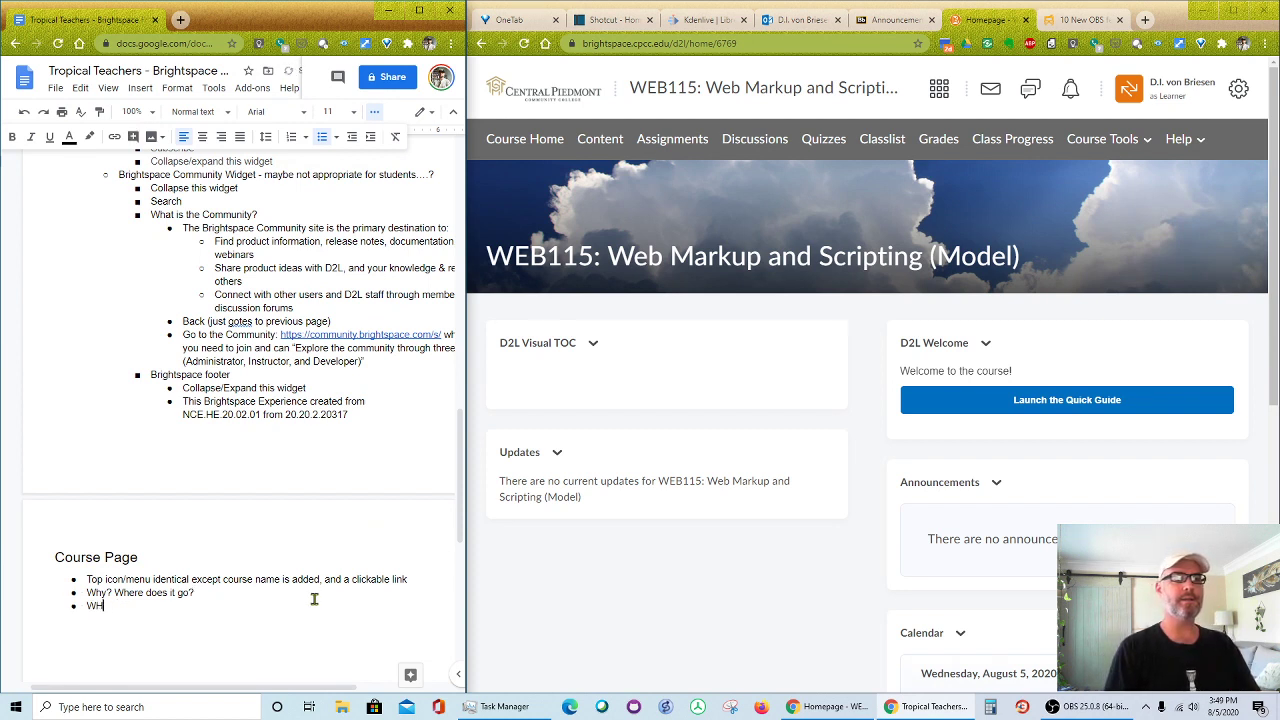
{"action": "key", "text": "BackSpace"}
{"action": "key", "text": "BackSpace"}
{"action": "type", "text": "Can a astud"}
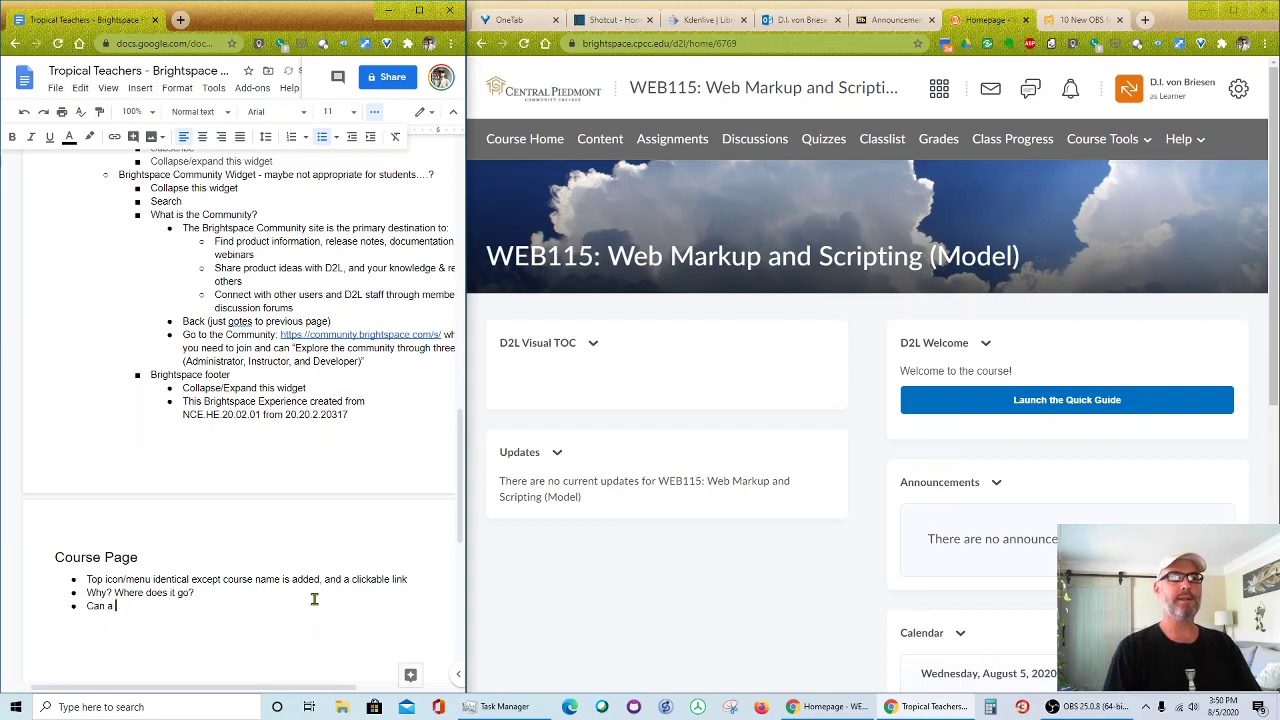
{"action": "key", "text": "BackSpace"}
{"action": "key", "text": "BackSpace"}
{"action": "key", "text": "BackSpace"}
{"action": "key", "text": "BackSpace"}
{"action": "key", "text": "BackSpace"}
{"action": "type", "text": "s"}
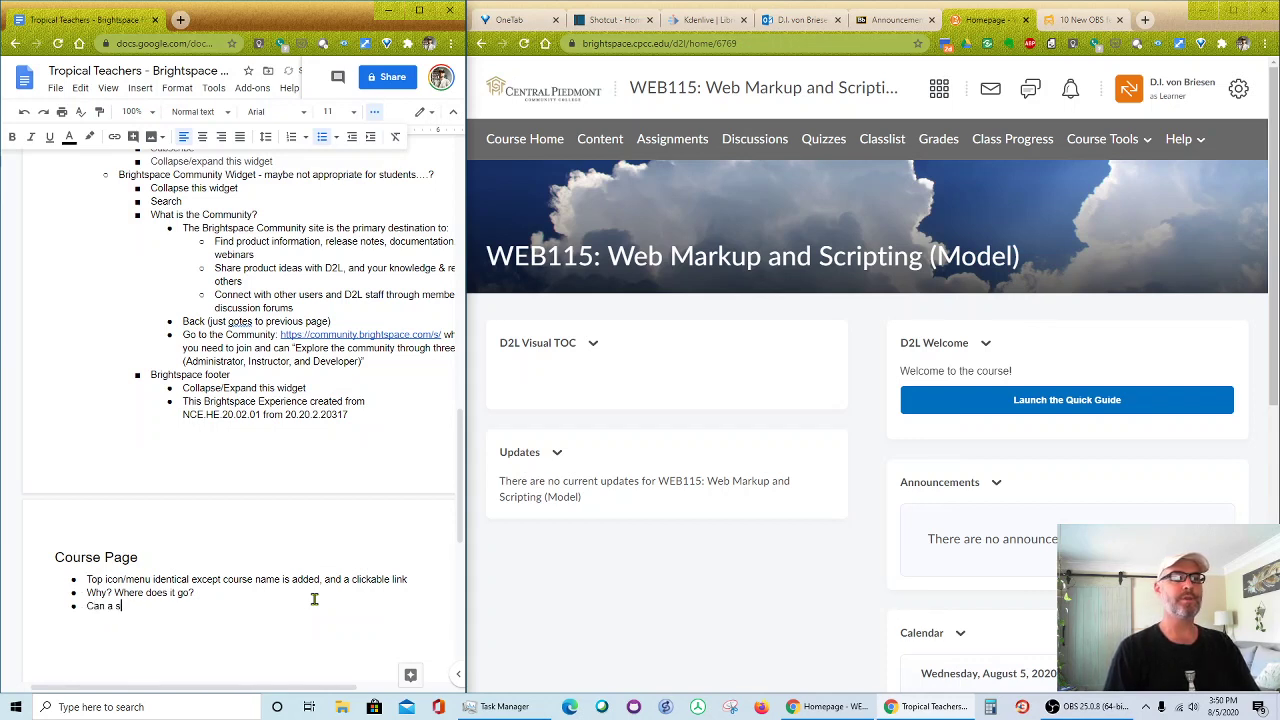
{"action": "type", "text": "tudent c"}
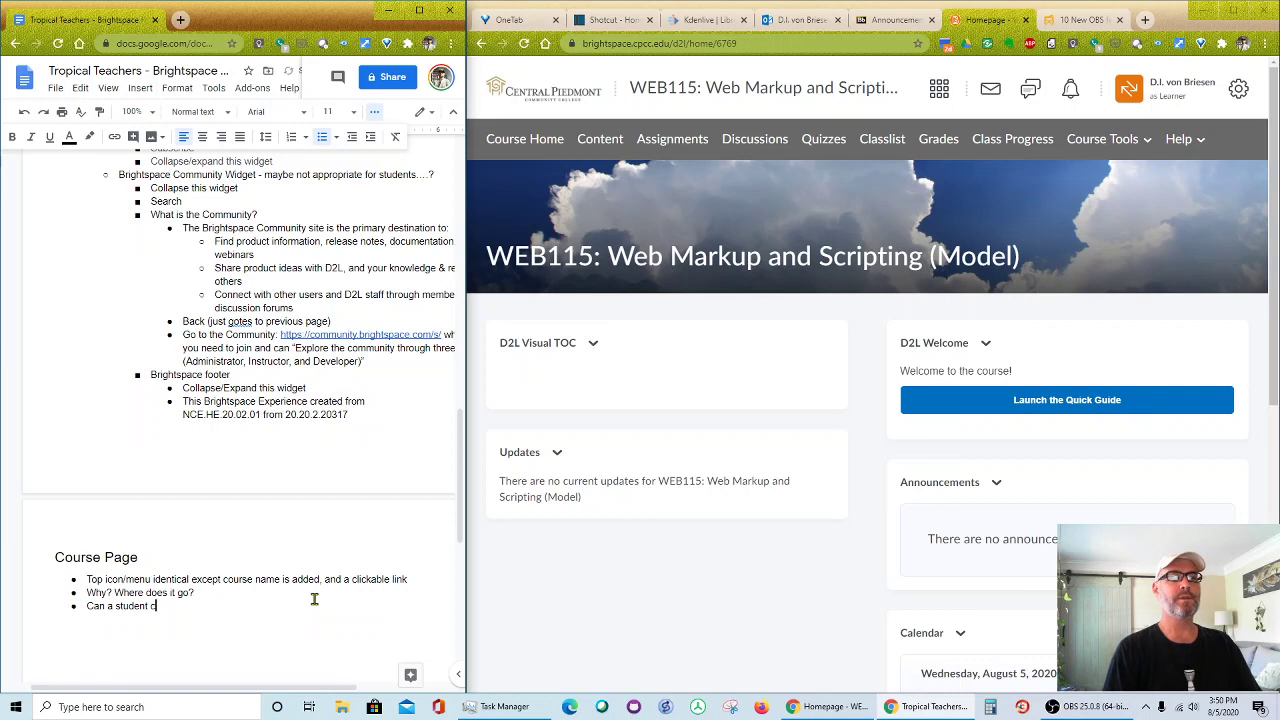
{"action": "key", "text": "BackSpace"}
{"action": "type", "text": "hide/cha"}
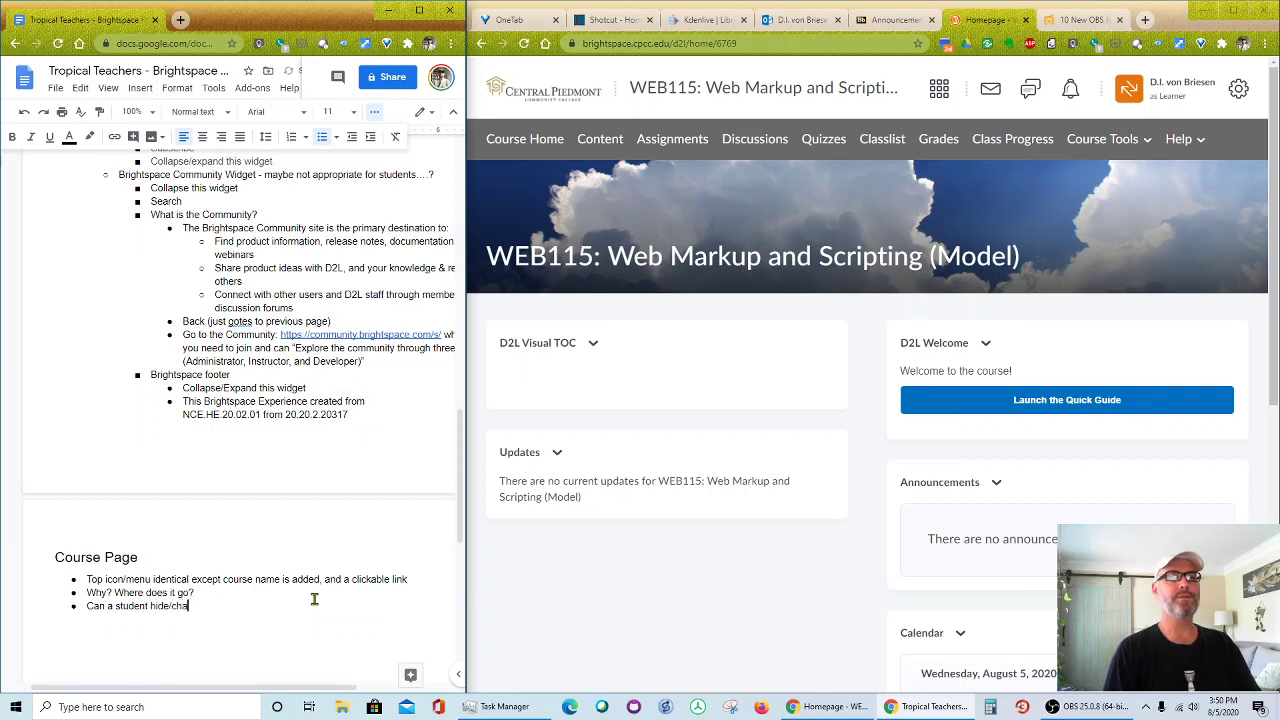
{"action": "type", "text": "nge the banner?"}
{"action": "key", "text": "Return"}
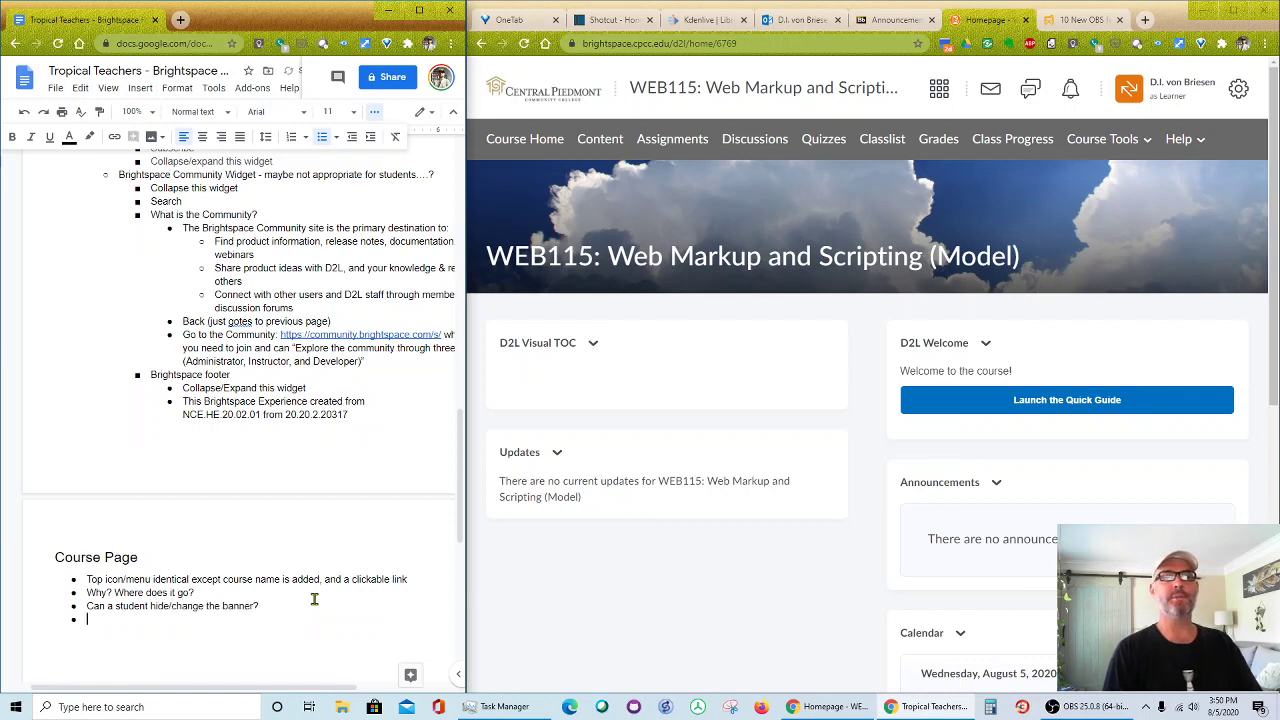
- Switch to the Brightspace course home and inspect the banner's own options and its browser context options
{"action": "left_click", "coordinate": [1234, 174]}
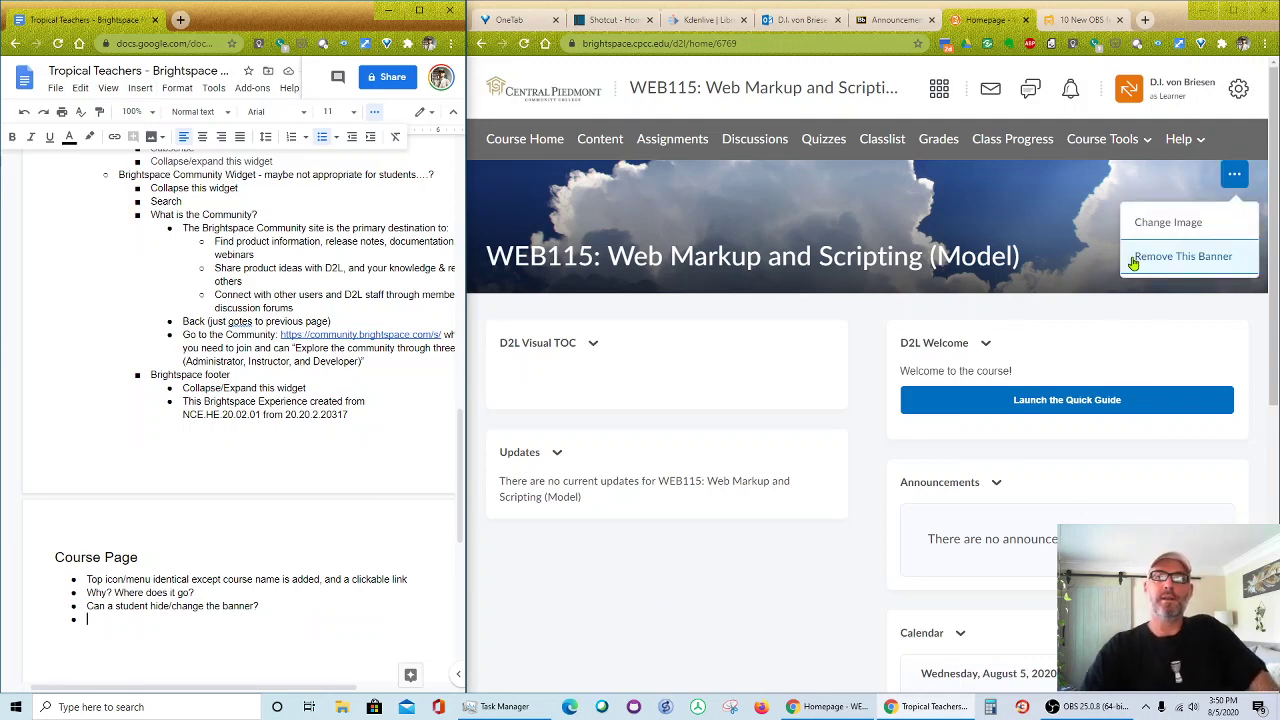
{"action": "left_click", "coordinate": [1024, 263]}
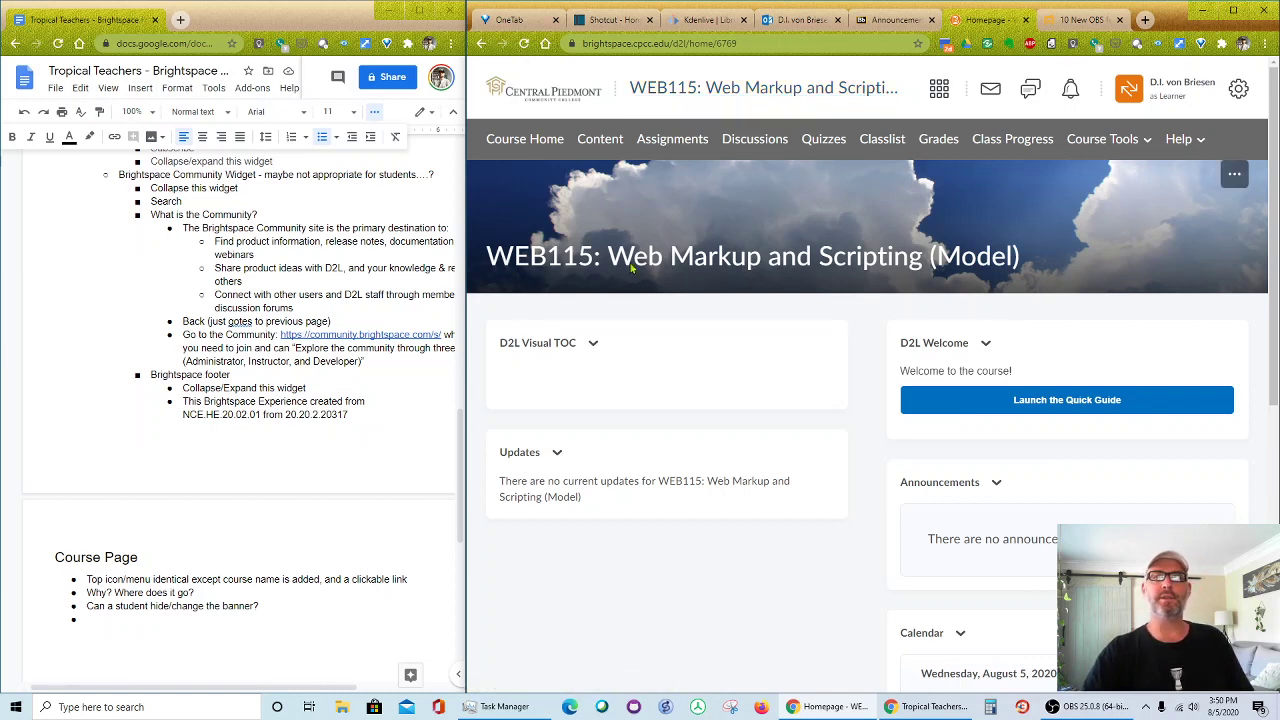
{"action": "right_click", "coordinate": [1079, 214]}
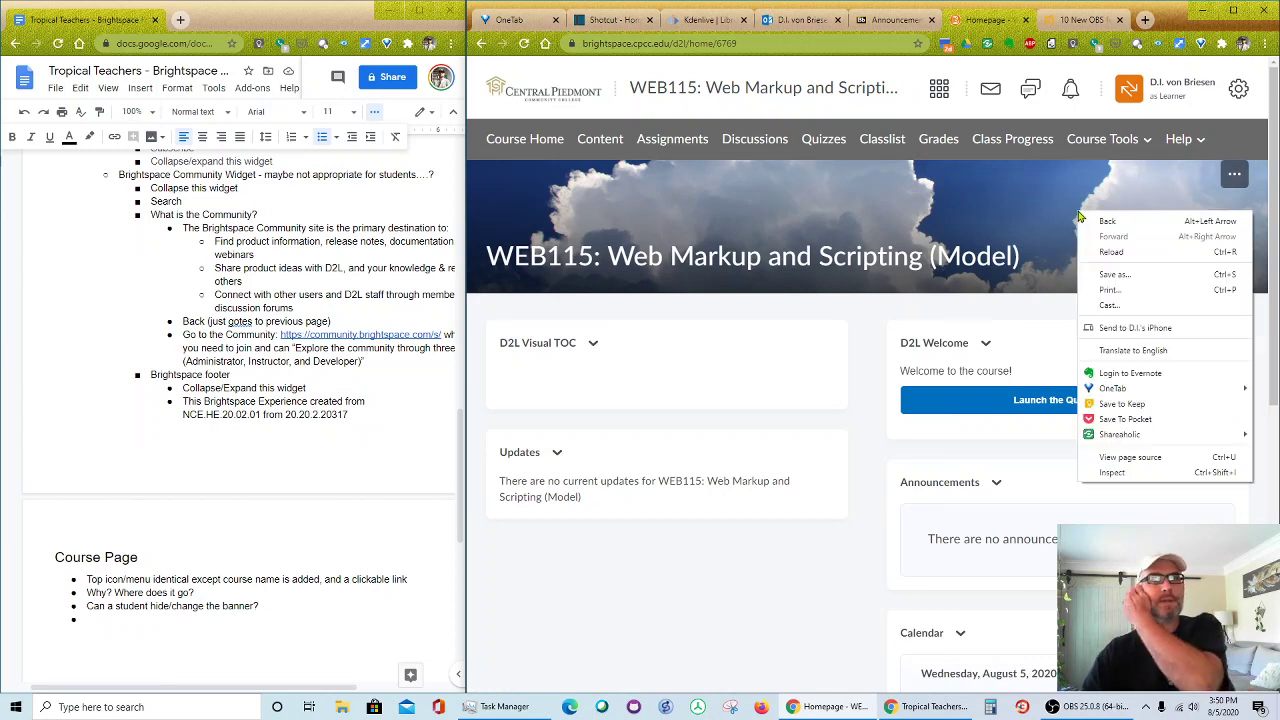
{"action": "left_click", "coordinate": [1003, 215]}
{"action": "scroll", "coordinate": [1003, 215], "scroll_direction": "down", "scroll_amount": 3}
{"action": "scroll", "coordinate": [975, 250], "scroll_direction": "up", "scroll_amount": 3}
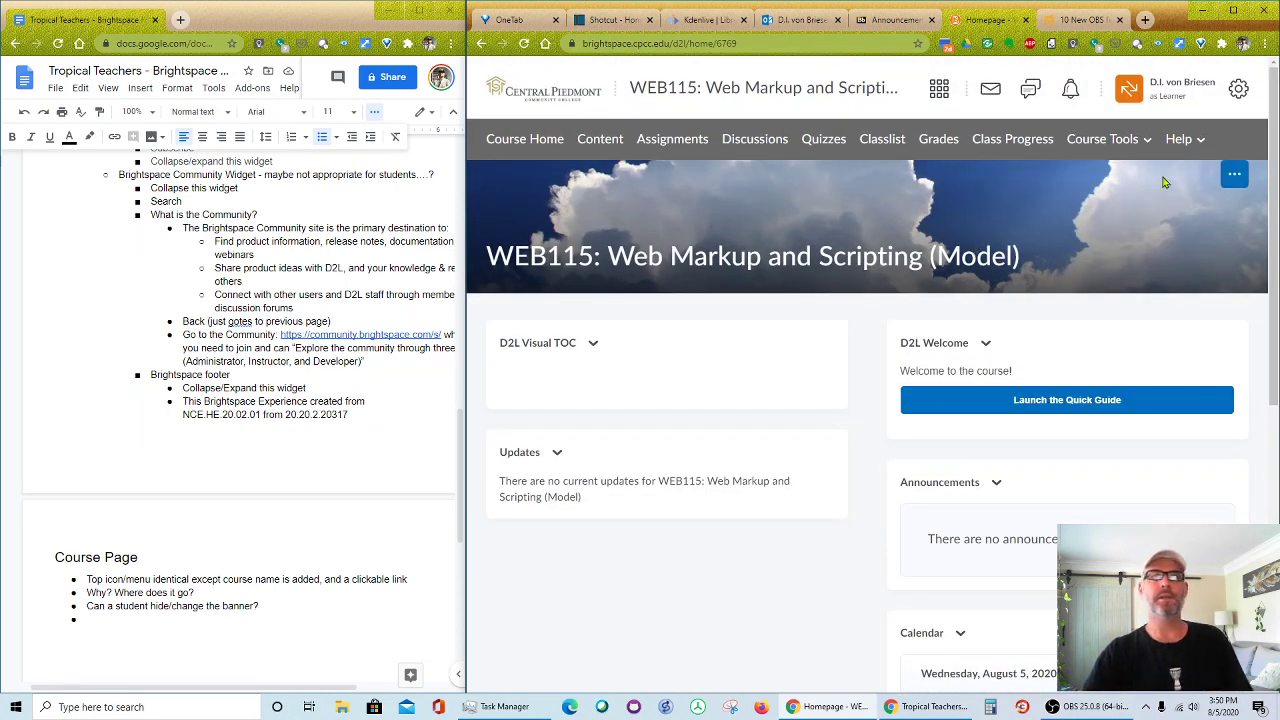
- Return to the Google Docs notes and fill the empty "Course Page" bullet with "… at bottom allows show/hide banner"
{"action": "left_click", "coordinate": [186, 619]}
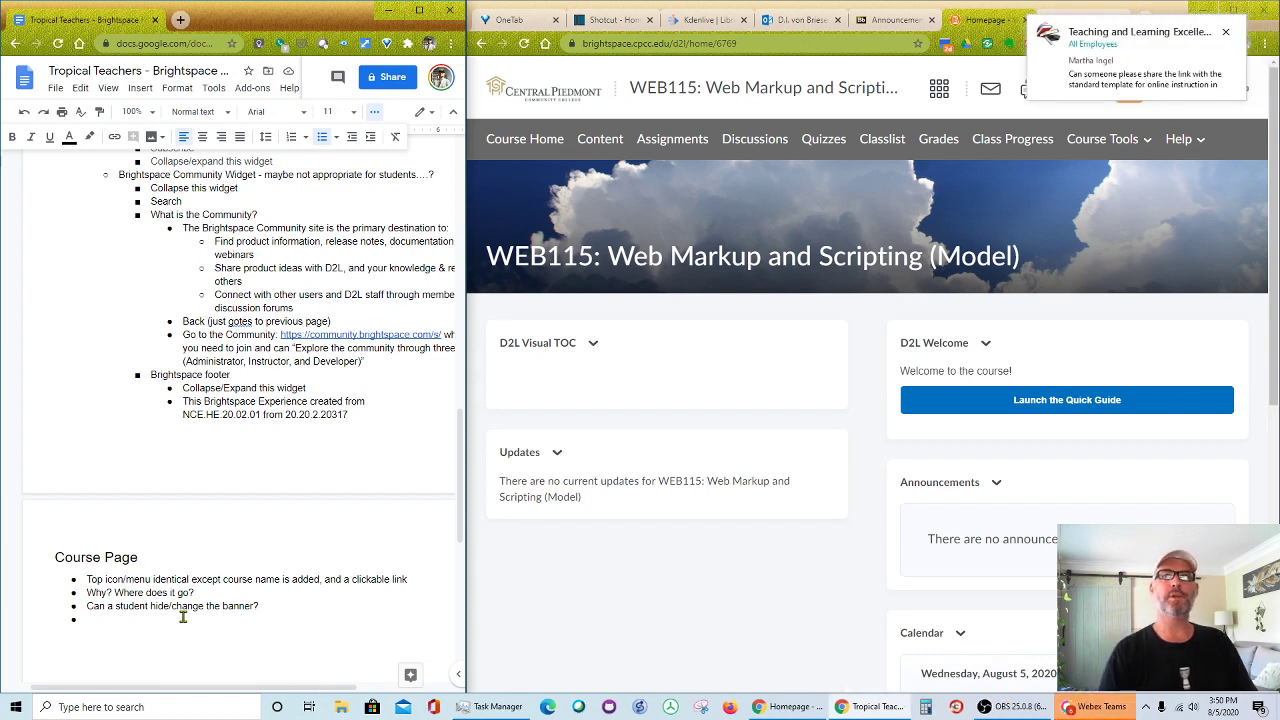
{"action": "type", "text": "..."}
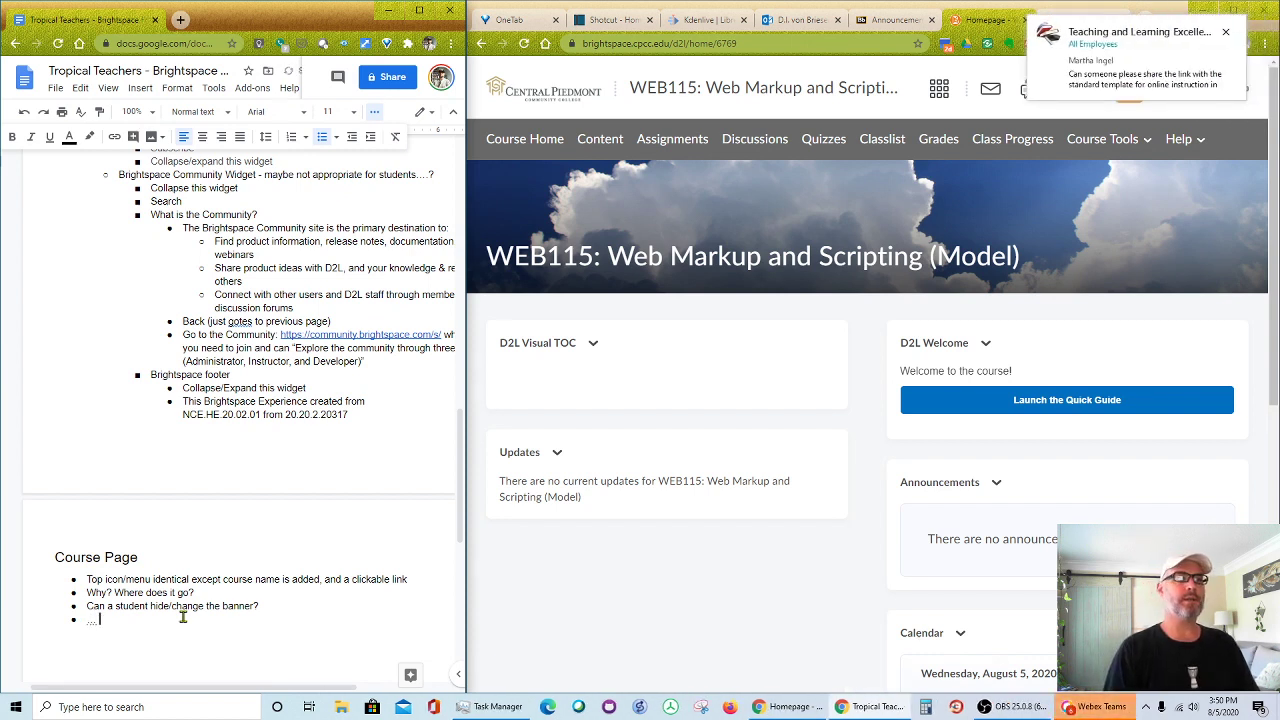
{"action": "type", "text": " at bottom allow"}
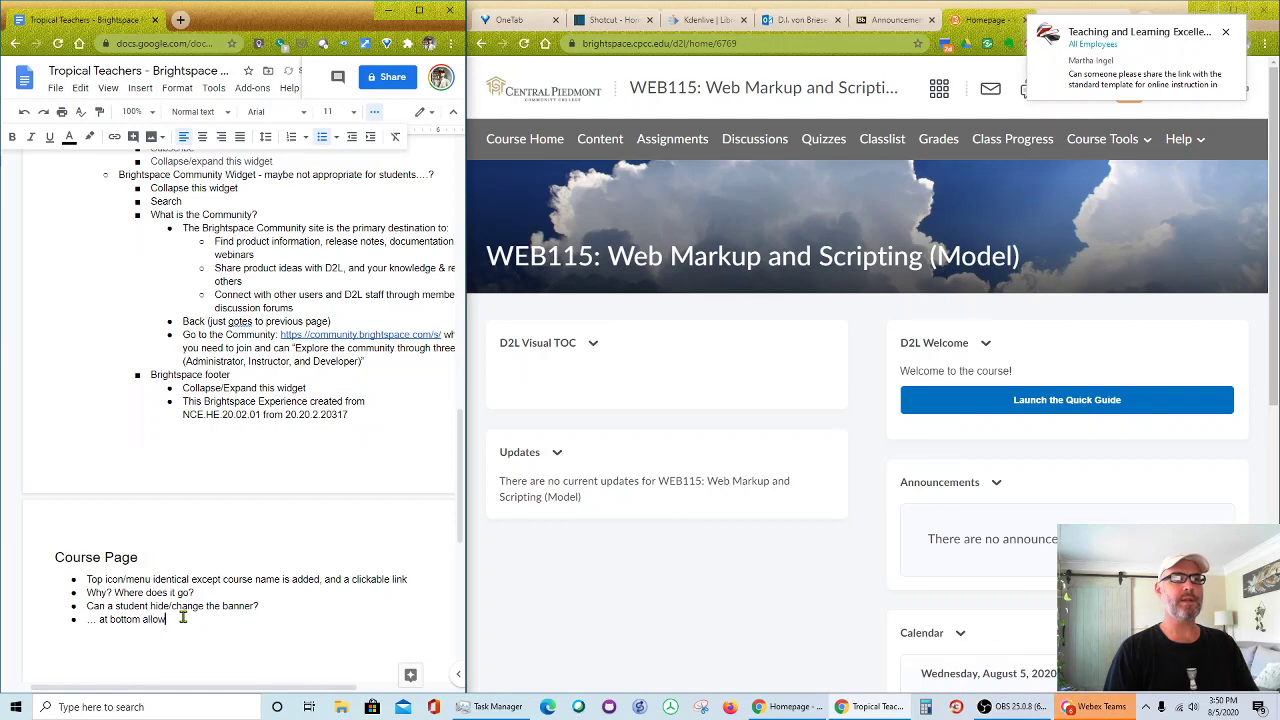
{"action": "type", "text": "s show"}
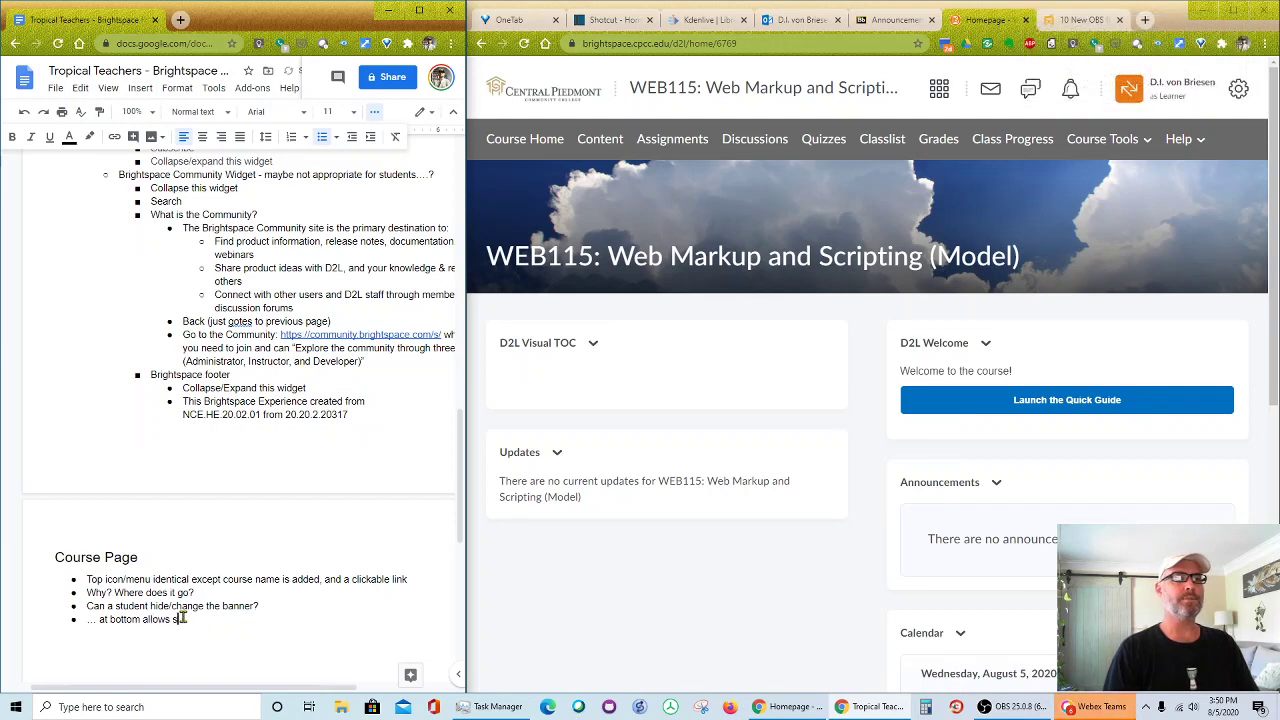
{"action": "type", "text": "/hide "}
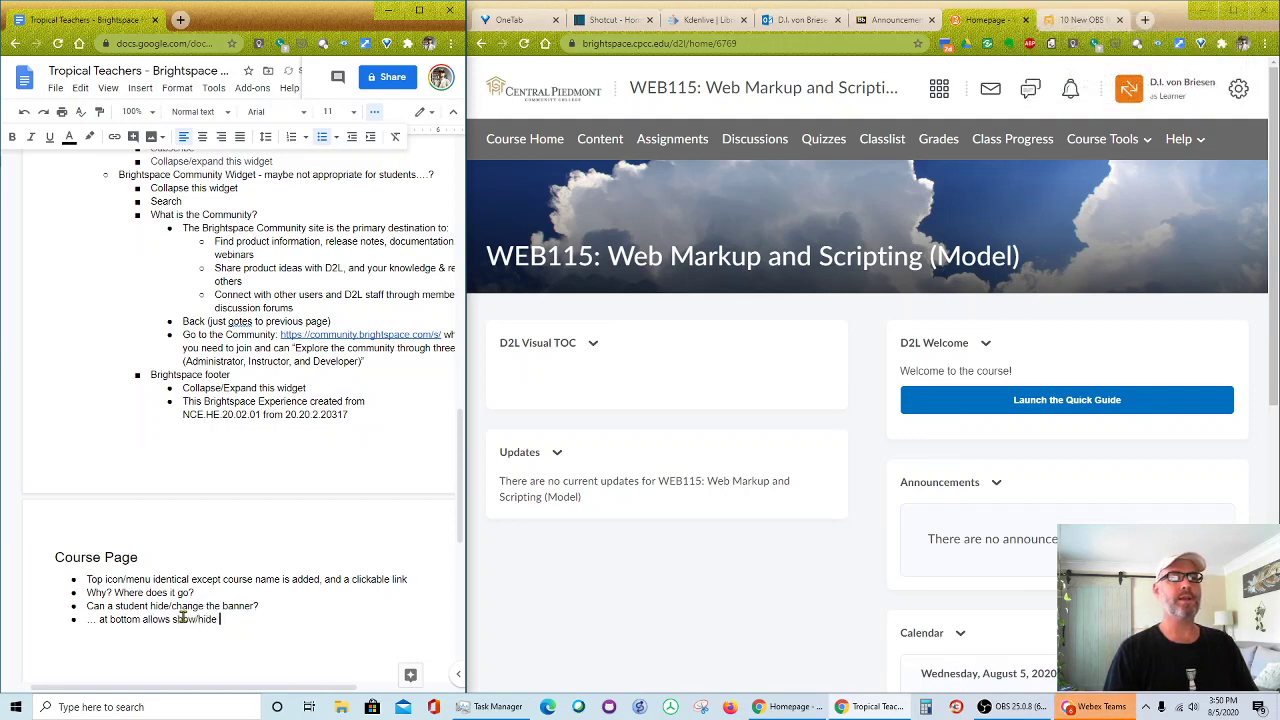
{"action": "type", "text": "banner"}
- Add a bullet below the show/hide banner note under "Course Page" reading "Secondary menu has a lot more:"
{"action": "key", "text": "Return"}
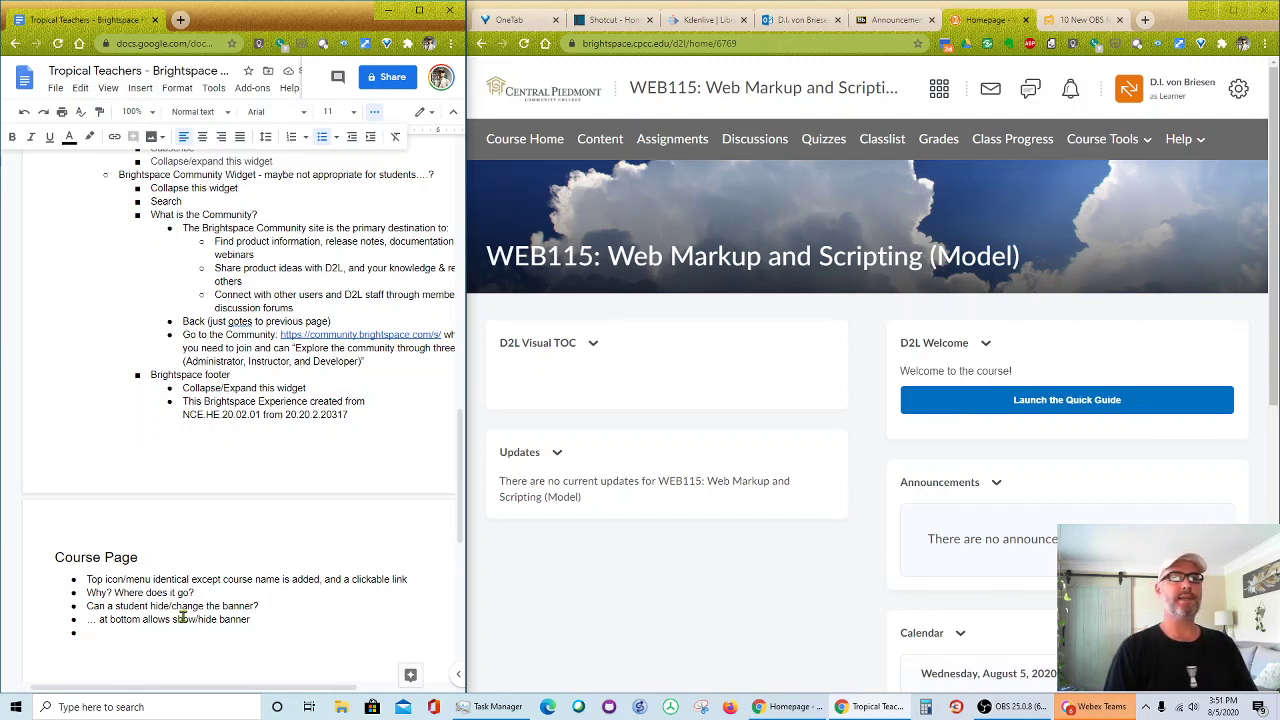
{"action": "type", "text": "Secondary"}
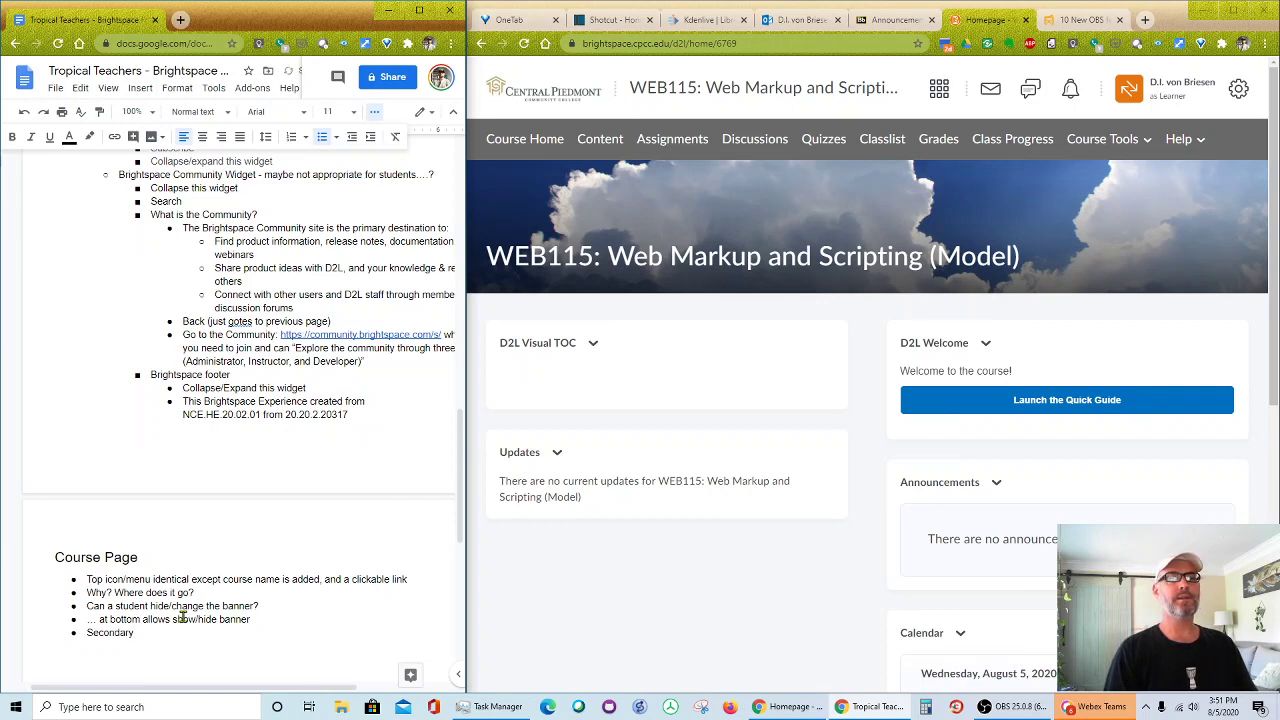
{"action": "type", "text": " menu has a lot more:"}
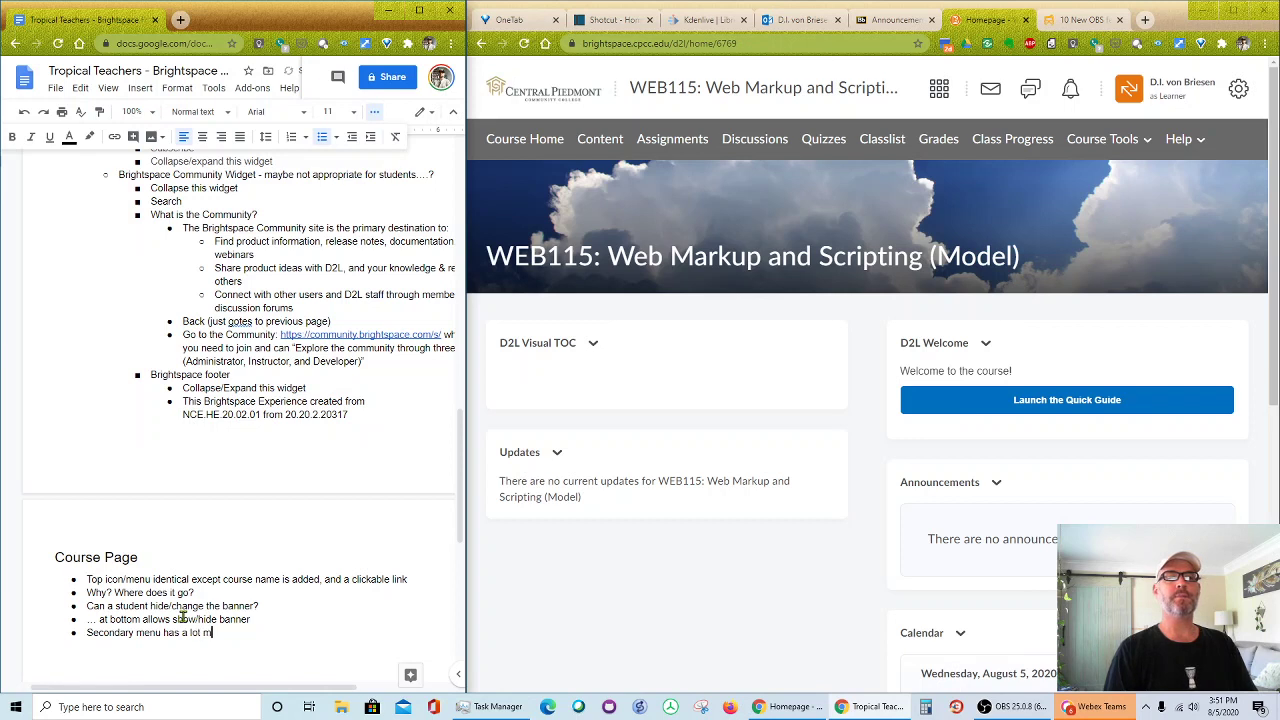
{"action": "key", "text": "Return"}
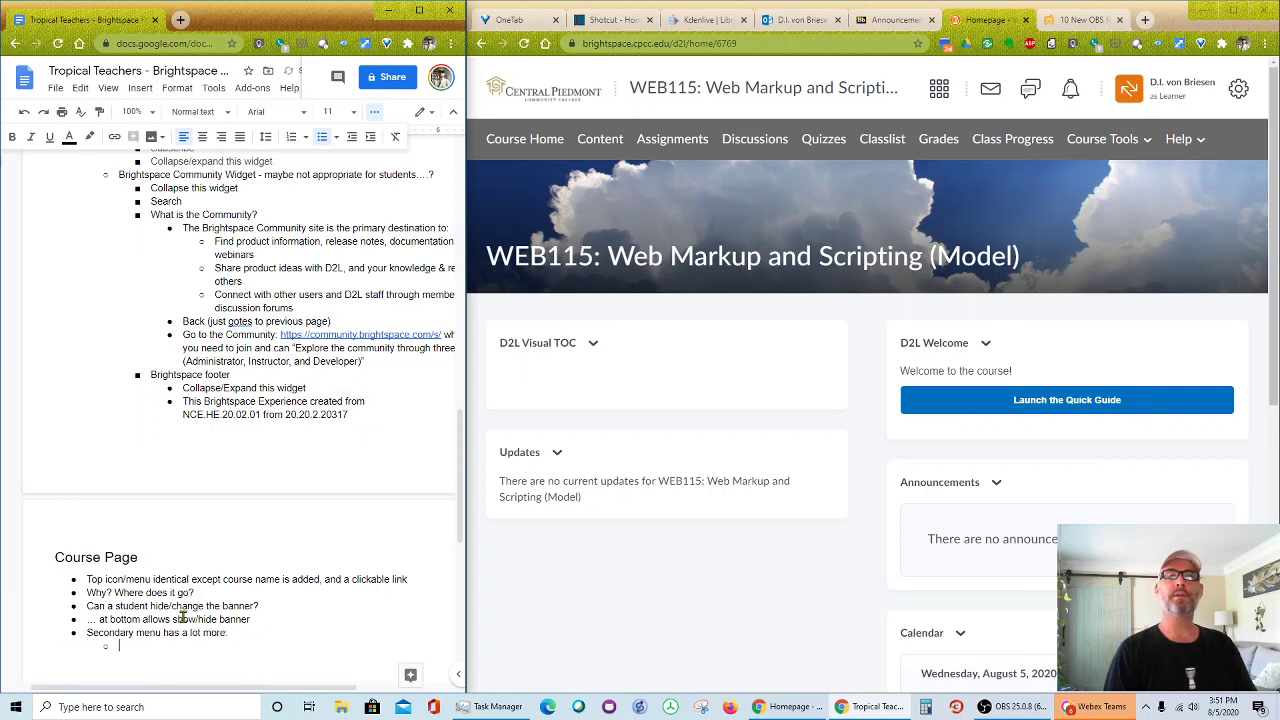
- Add the sub-bullets "Course Home" and "Content" below "Secondary menu has a lot more:"
{"action": "type", "text": "Course"}
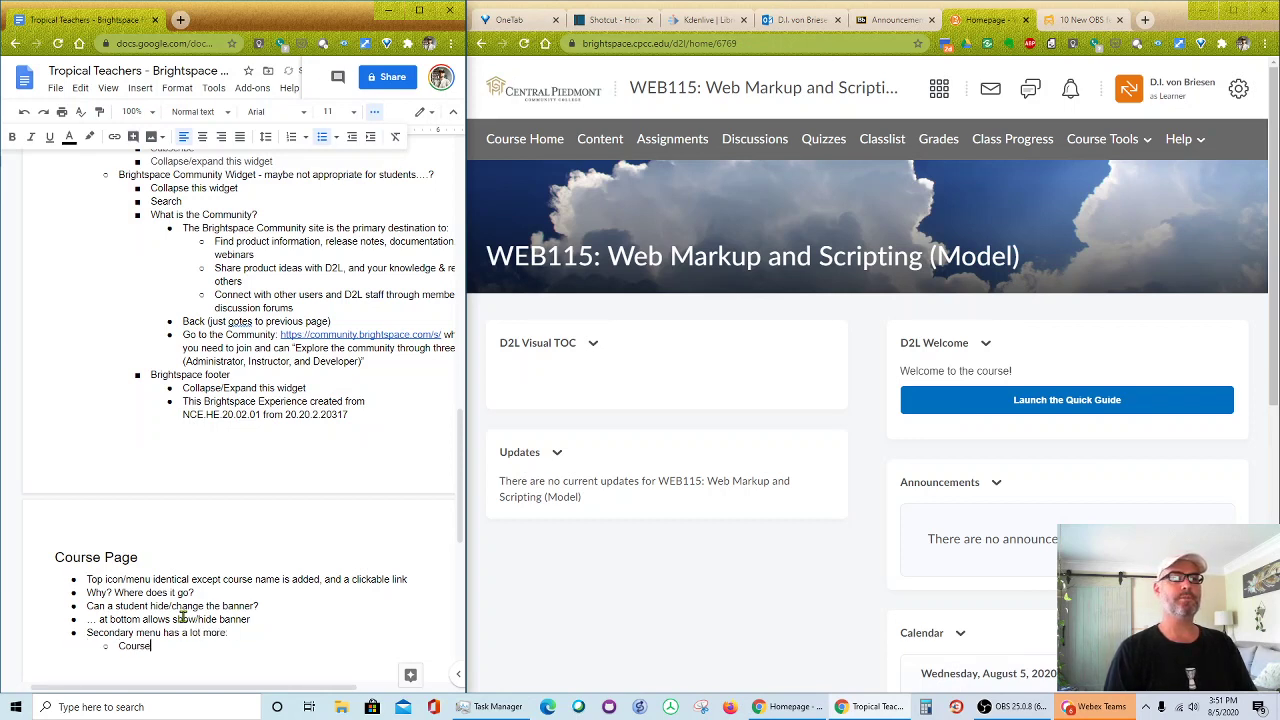
{"action": "type", "text": " Home"}
{"action": "key", "text": "Return"}
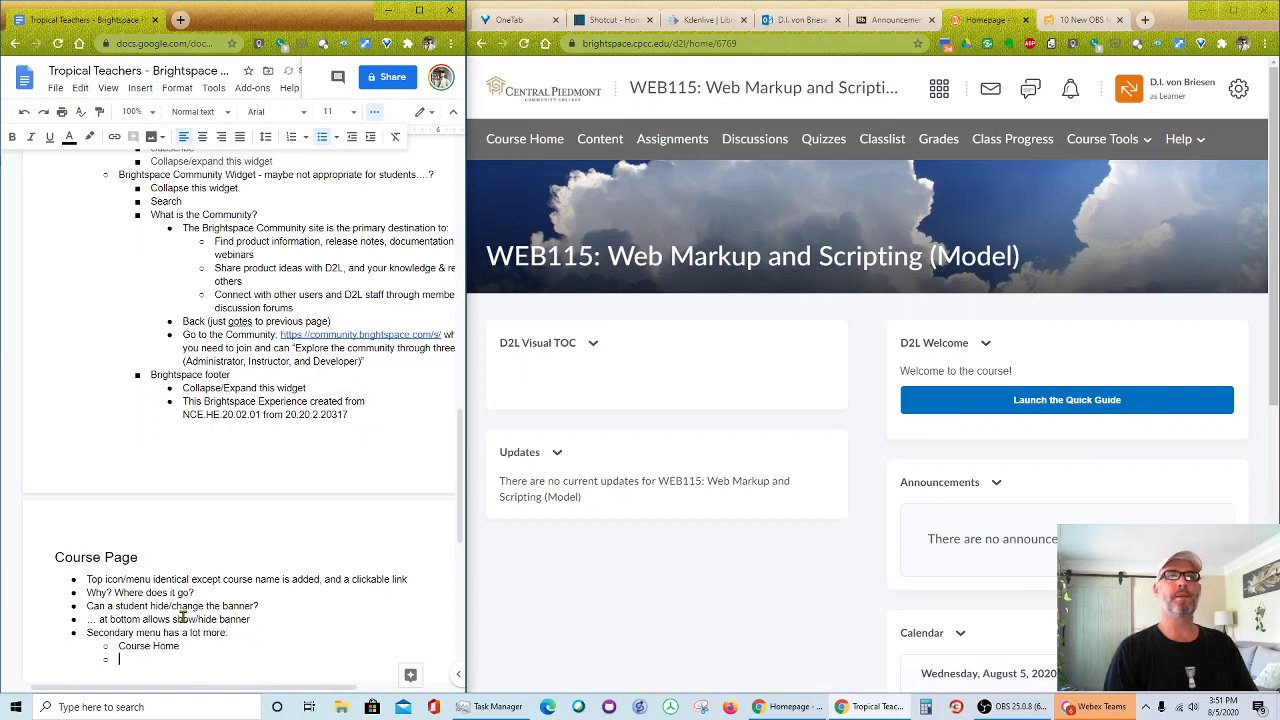
{"action": "type", "text": "Content"}
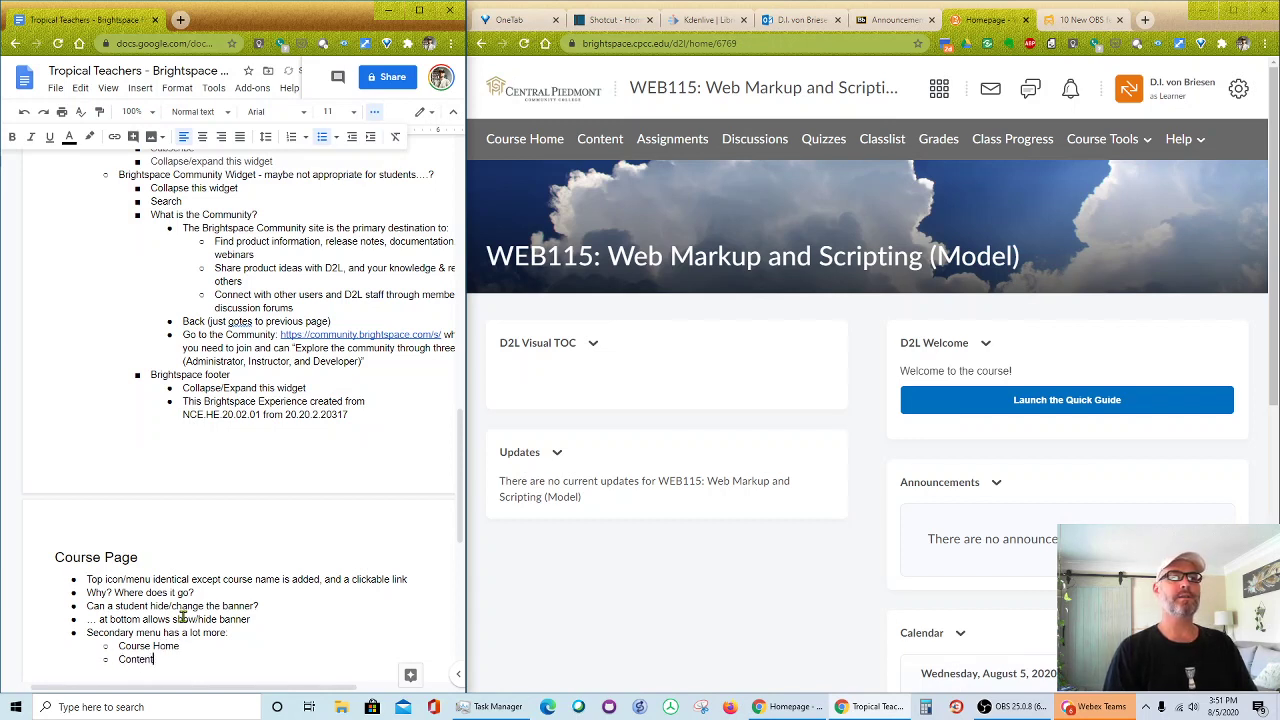
{"action": "type", "text": " A"}
{"action": "key", "text": "Return"}
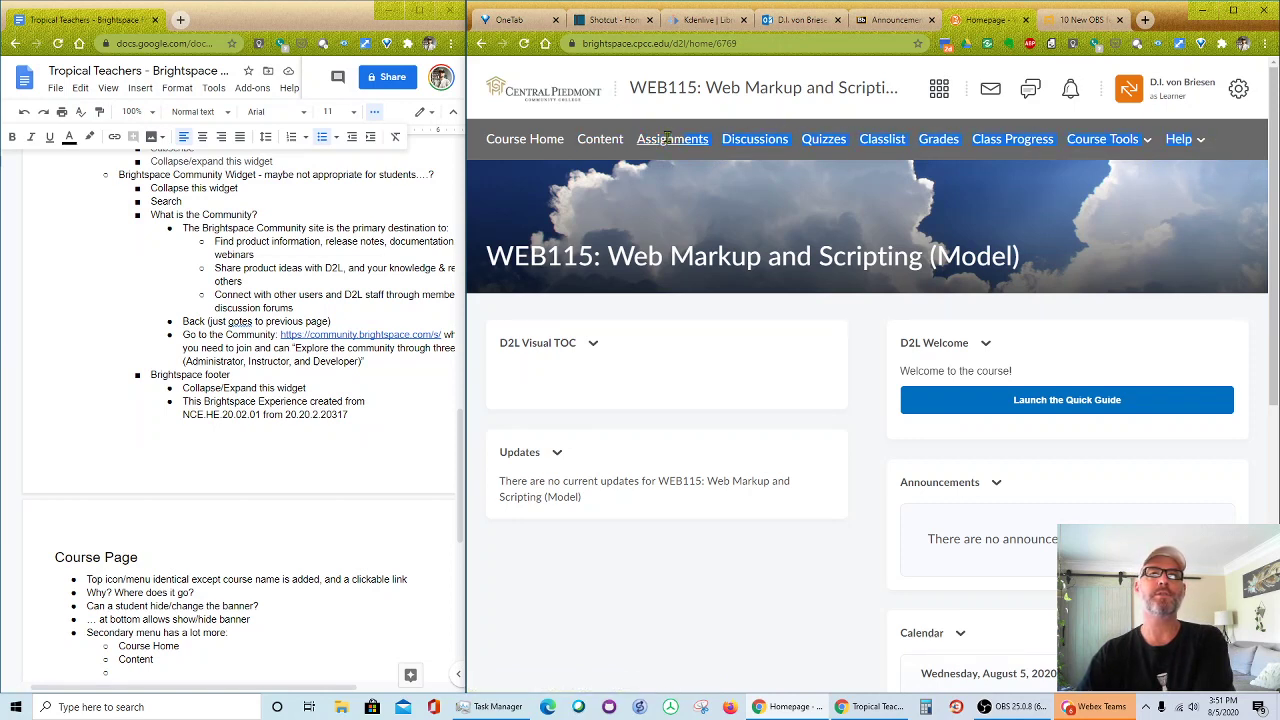
- Copy the course navigation entries from Content through Help in Brightspace and paste them over the "Content" sub-bullet in the Google Docs notes
{"action": "right_click", "coordinate": [580, 140]}
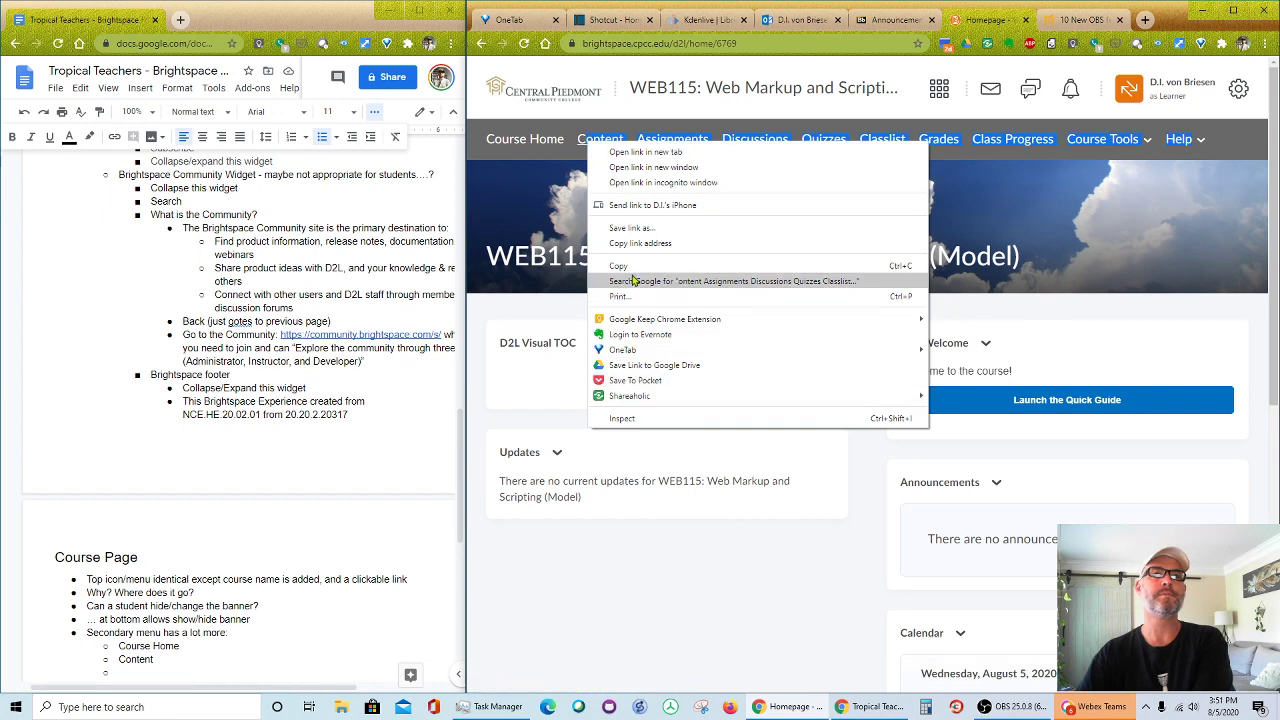
{"action": "left_click", "coordinate": [525, 337]}
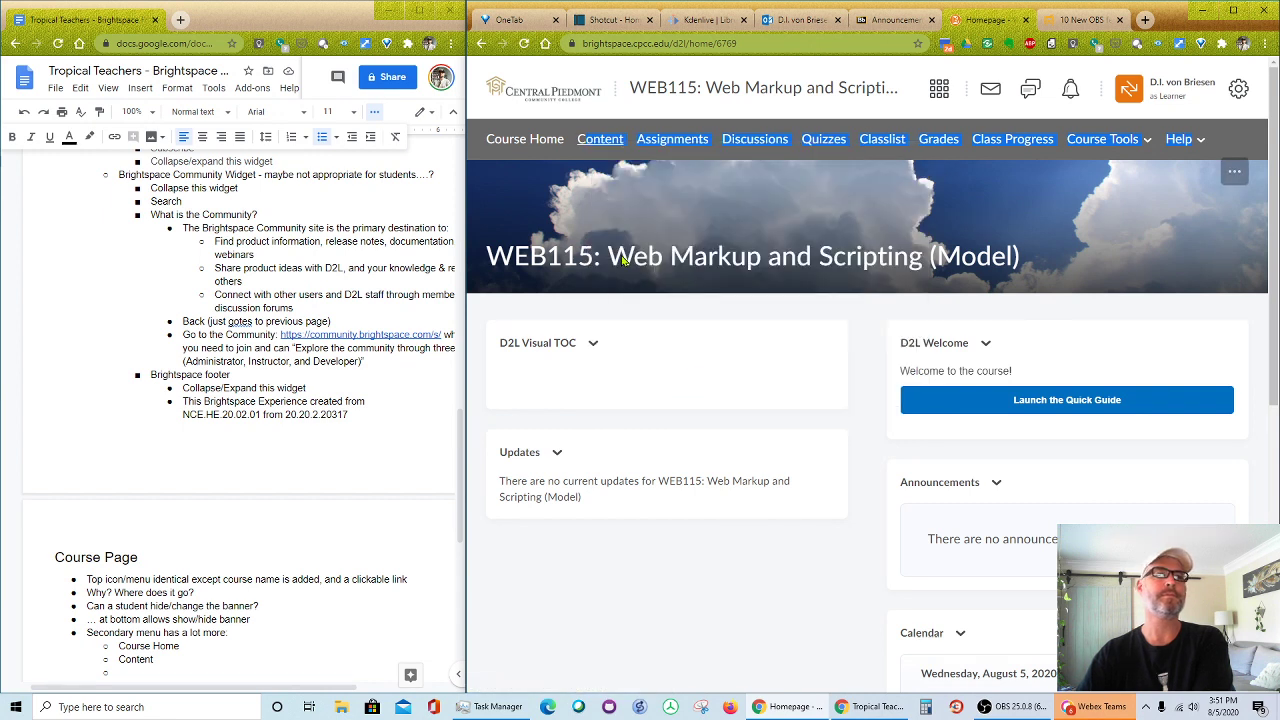
{"action": "left_click", "coordinate": [118, 661]}
{"action": "left_click", "coordinate": [176, 665], "text": "shift"}
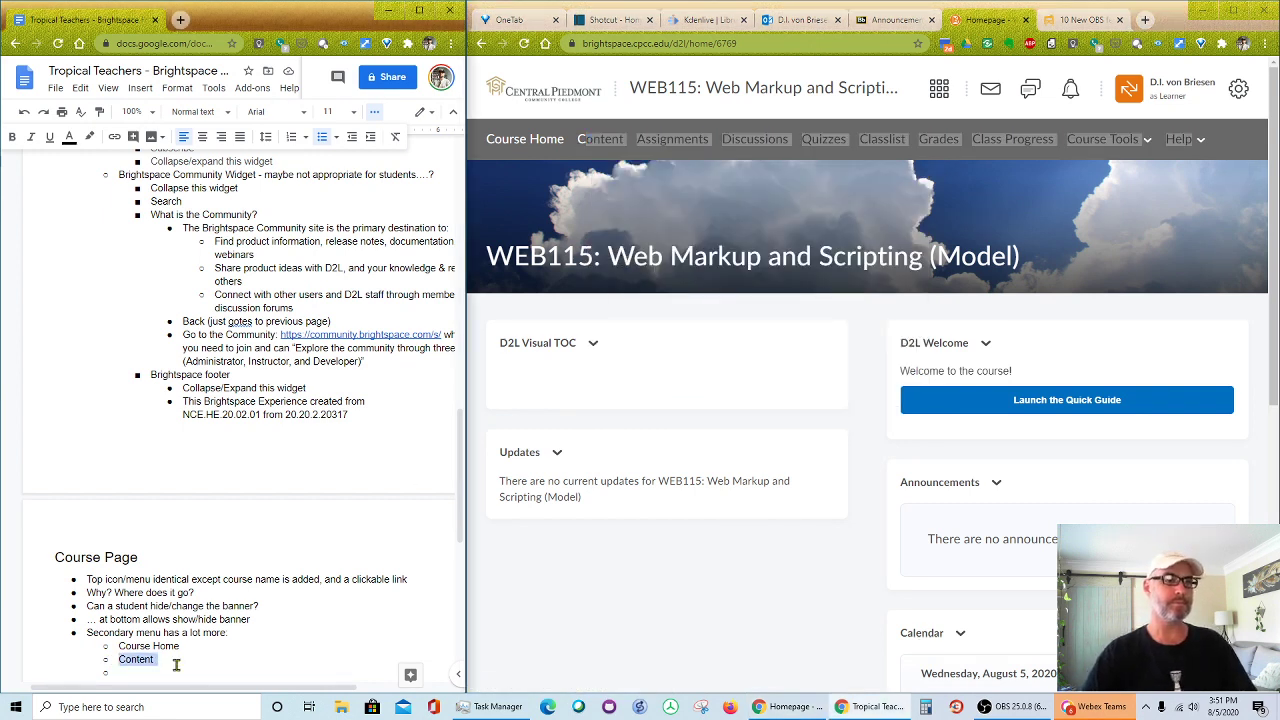
{"action": "key", "text": "Delete"}
{"action": "scroll", "coordinate": [215, 540], "scroll_direction": "down", "scroll_amount": 3}
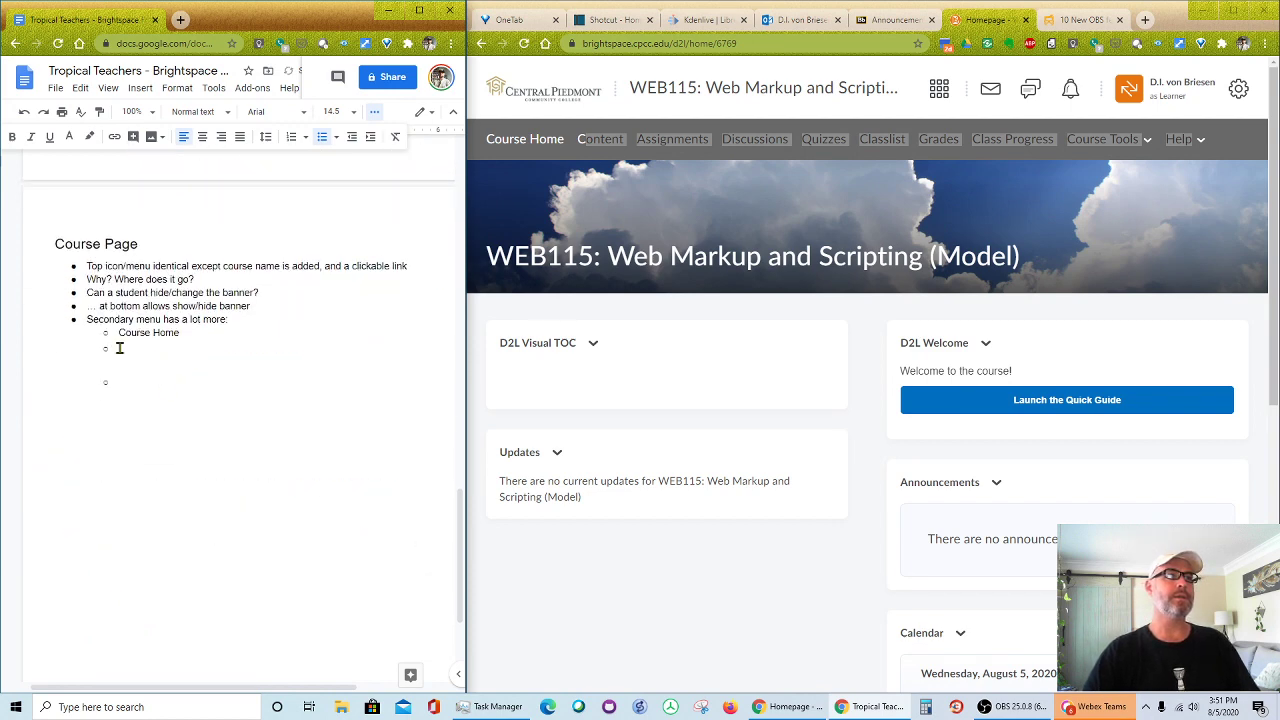
{"action": "type", "text": "ContentAssignmentsDiscussionsQuizzesClasslistGradesClass ProgressCourse ToolsHelp"}
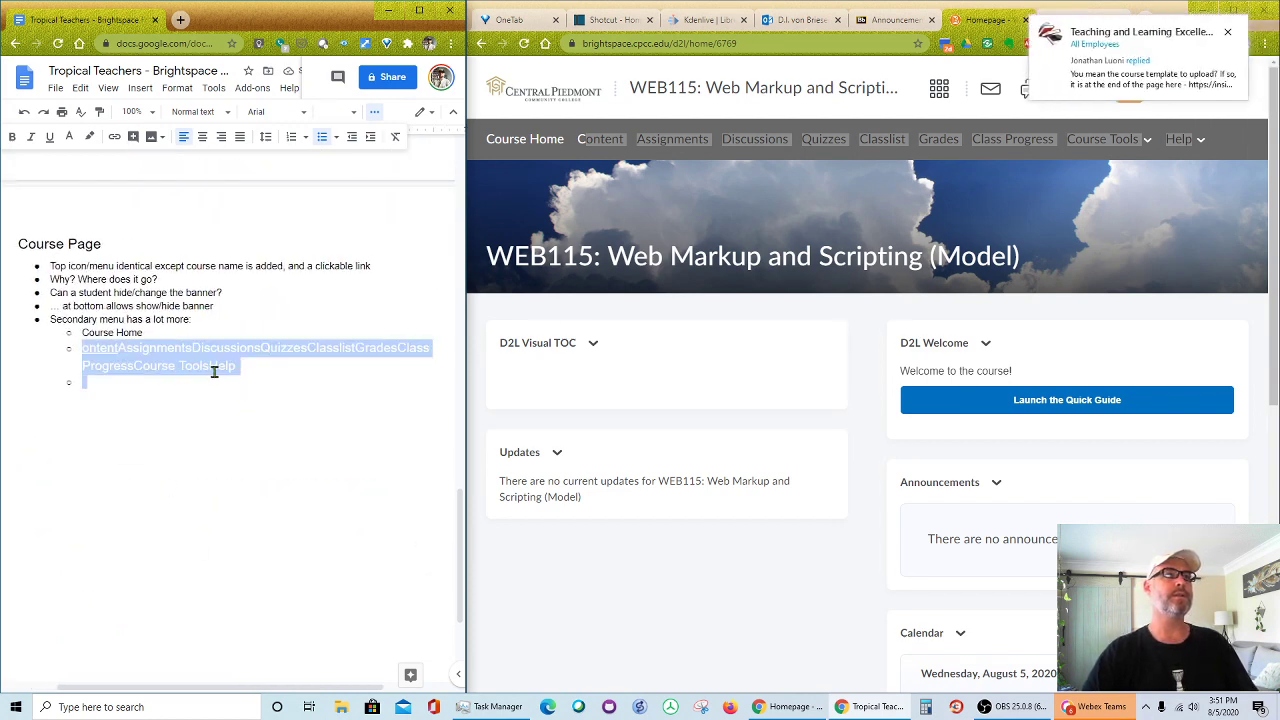
- Clear the formatting of the pasted navigation text and remove the hyperlink from "Assignments"
{"action": "right_click", "coordinate": [214, 371]}
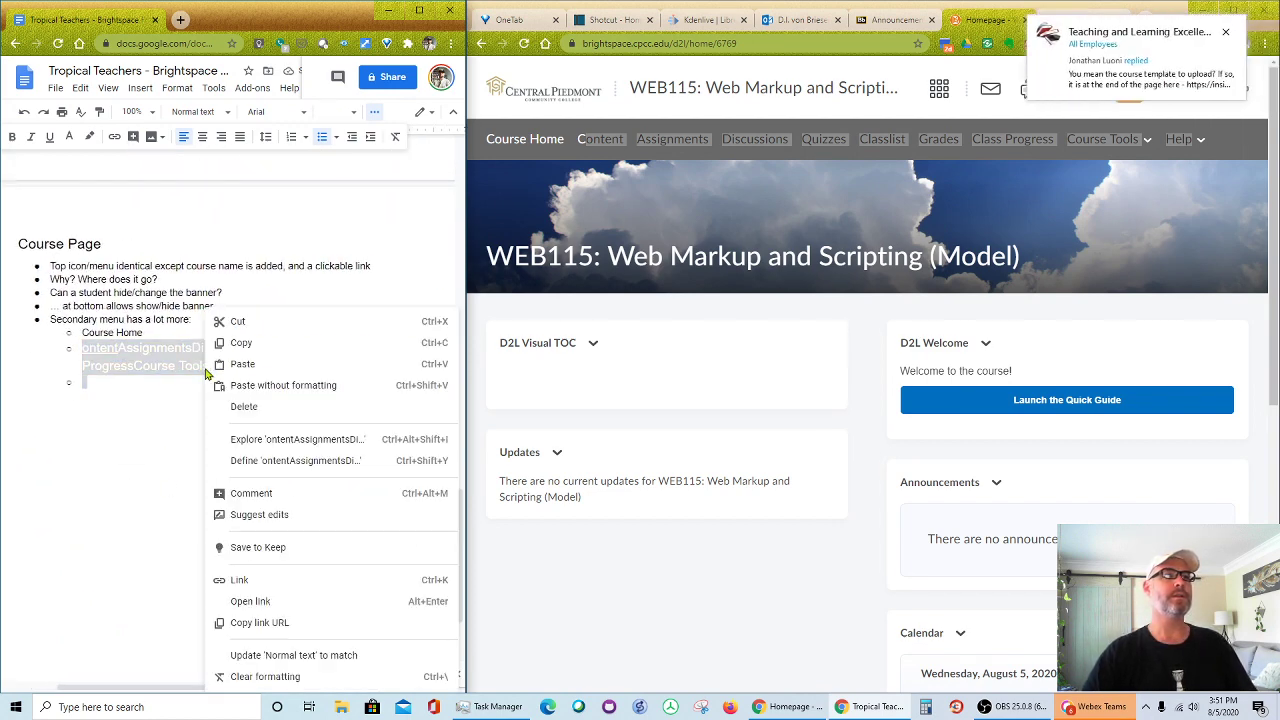
{"action": "left_click", "coordinate": [265, 677]}
{"action": "right_click", "coordinate": [153, 347]}
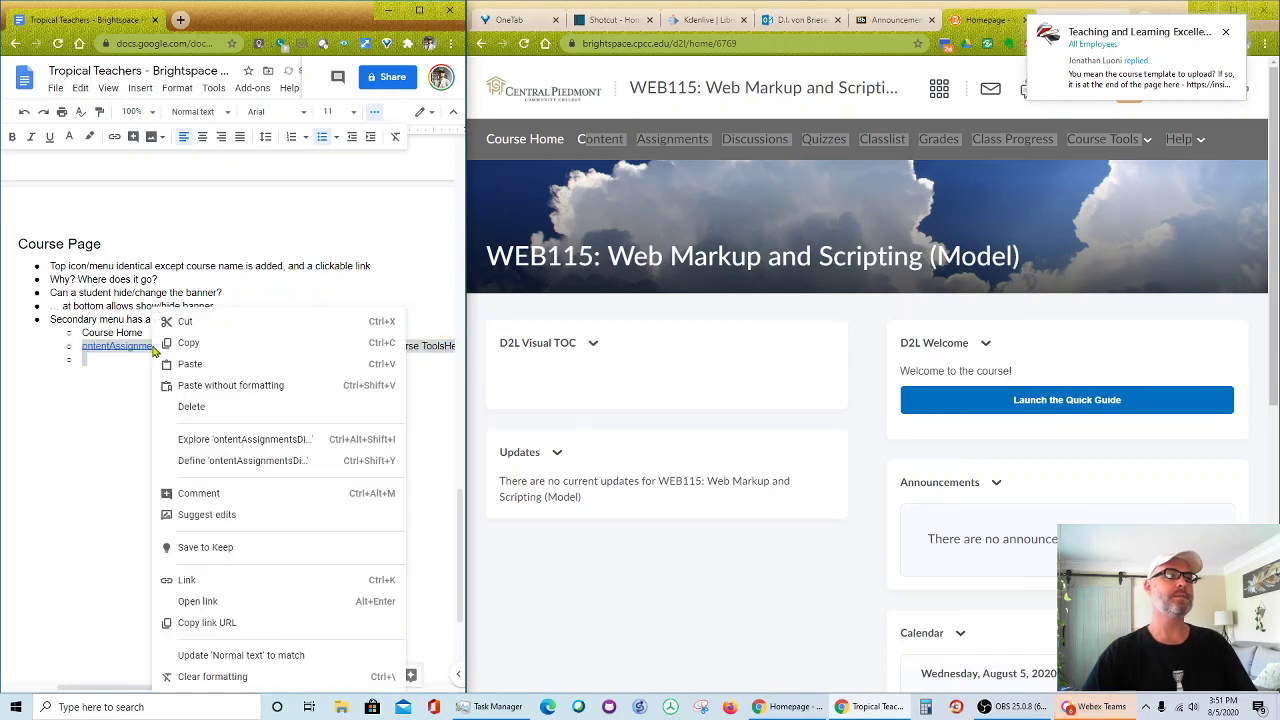
{"action": "left_click", "coordinate": [153, 347]}
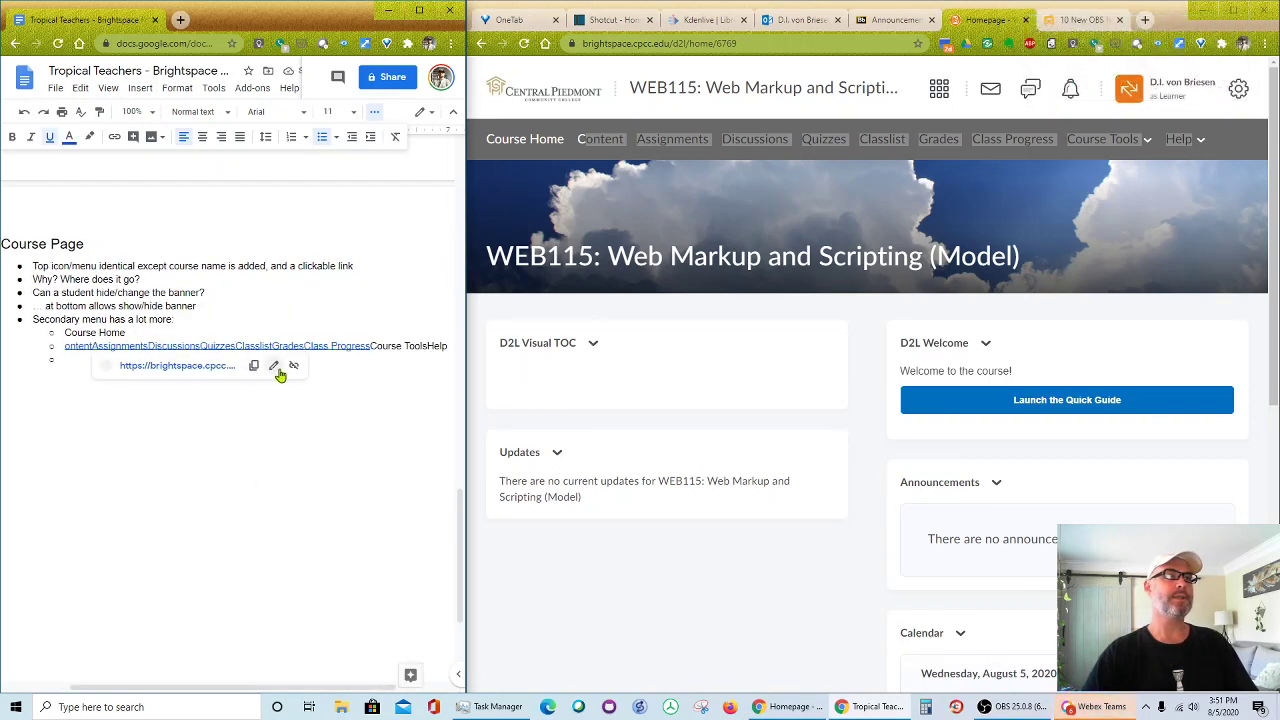
{"action": "left_click", "coordinate": [293, 365]}
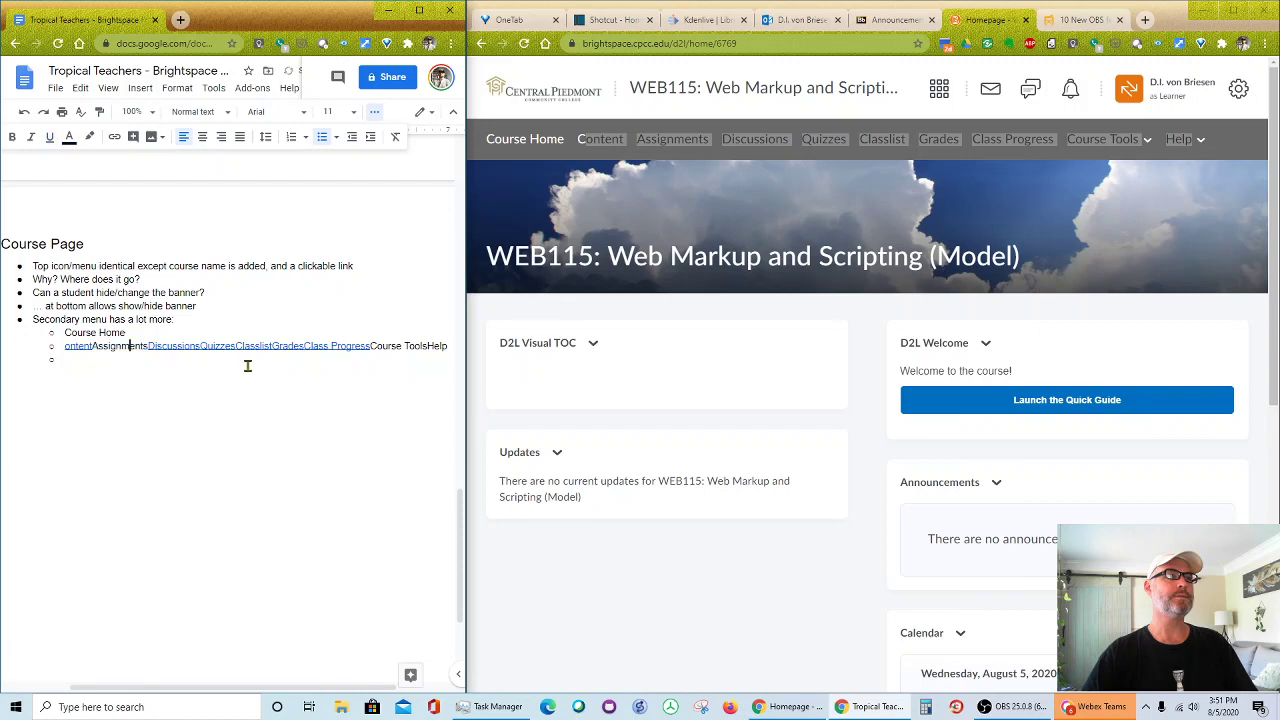
- Restore the missing "C" of "Content" and split Content, Assignments, Discussions and Quizzes into separate sub-bullets
{"action": "left_click", "coordinate": [66, 347]}
{"action": "type", "text": "C"}
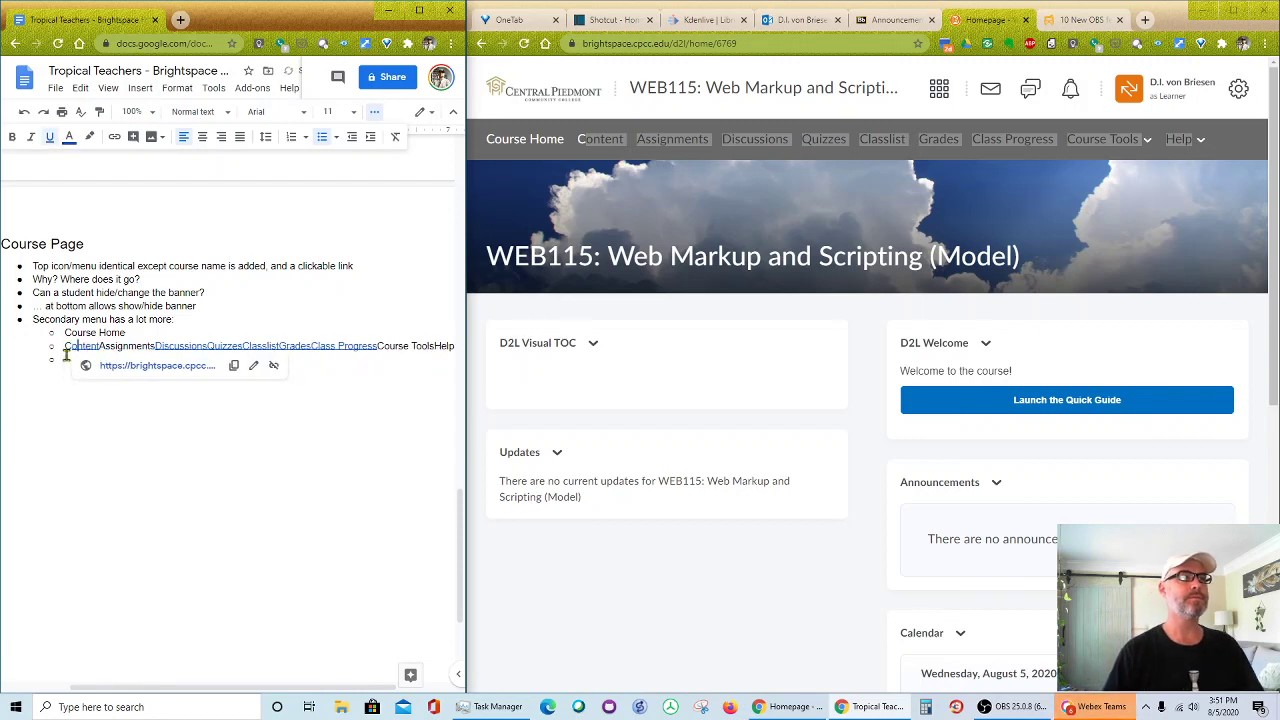
{"action": "key", "text": "Return"}
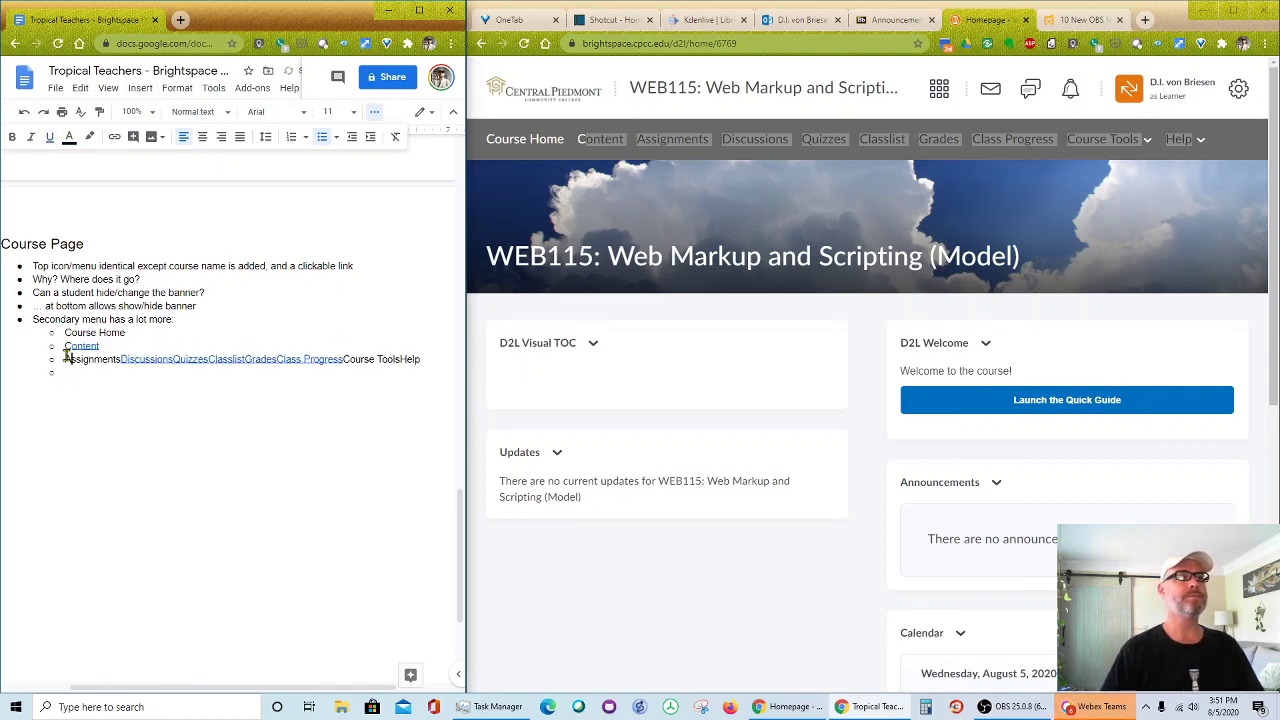
{"action": "key", "text": "ctrl+Right"}
{"action": "key", "text": "Return"}
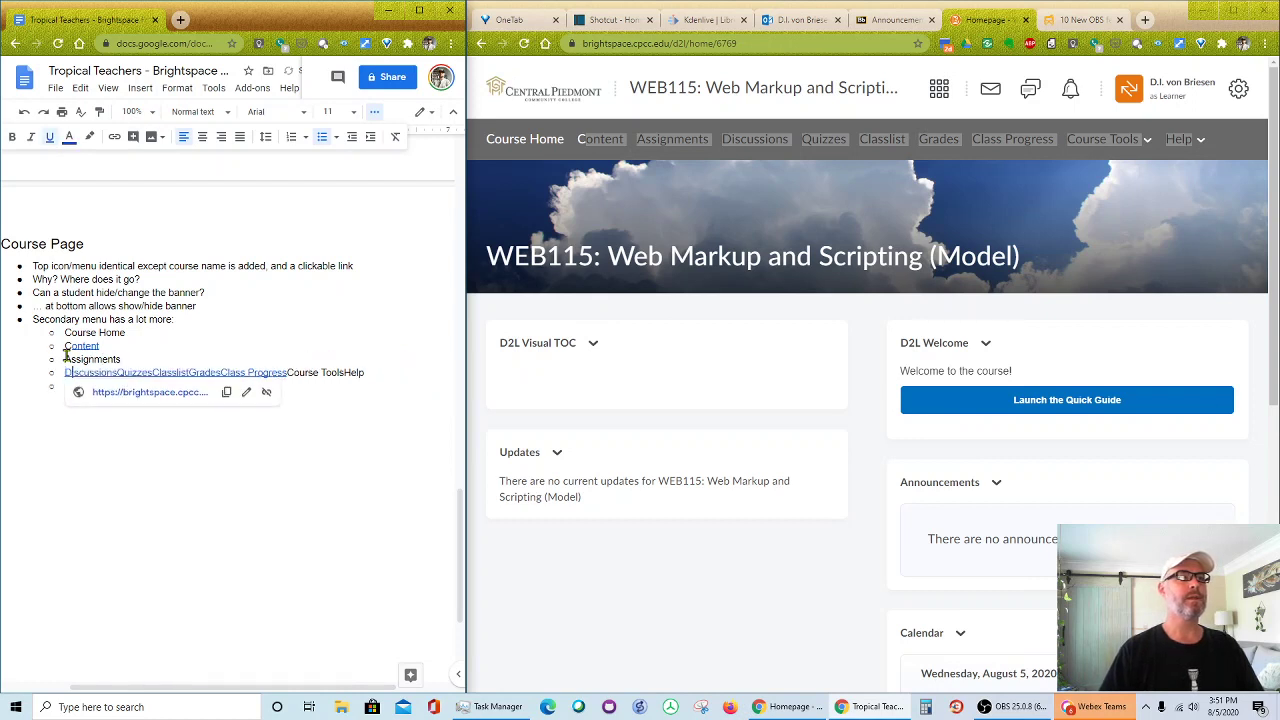
{"action": "key", "text": "Return"}
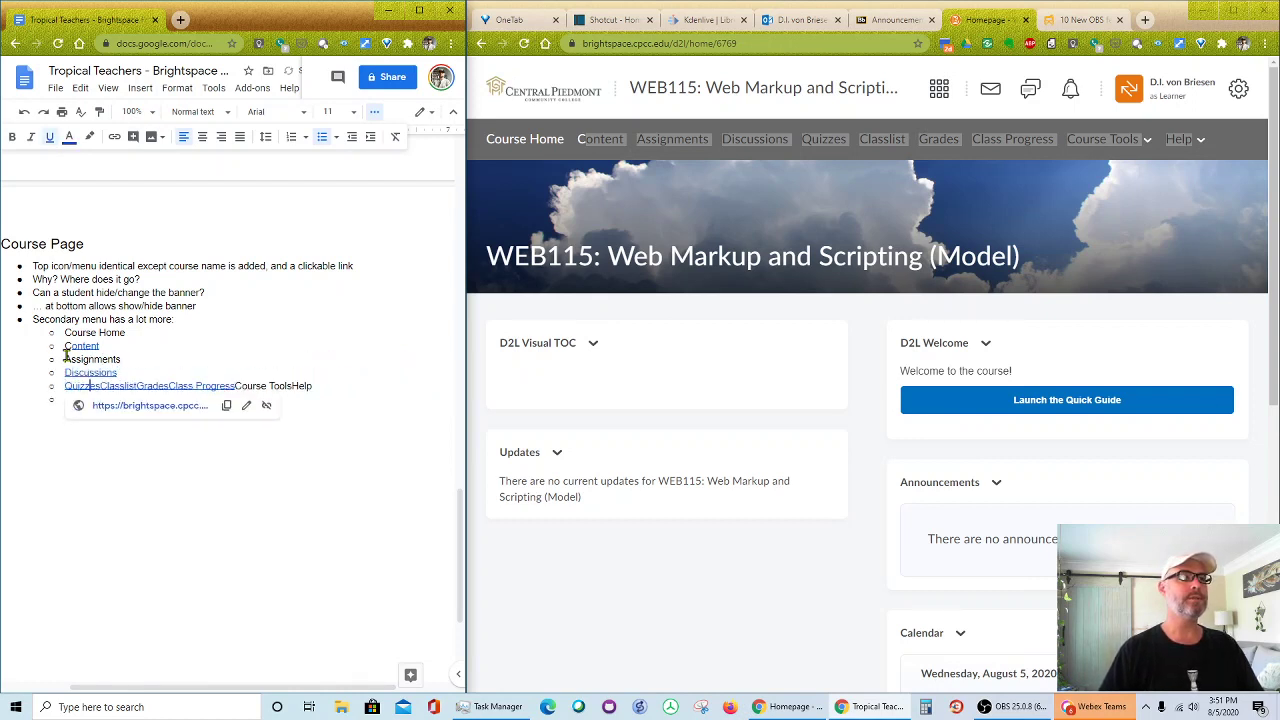
{"action": "key", "text": "ctrl+Right"}
{"action": "key", "text": "Return"}
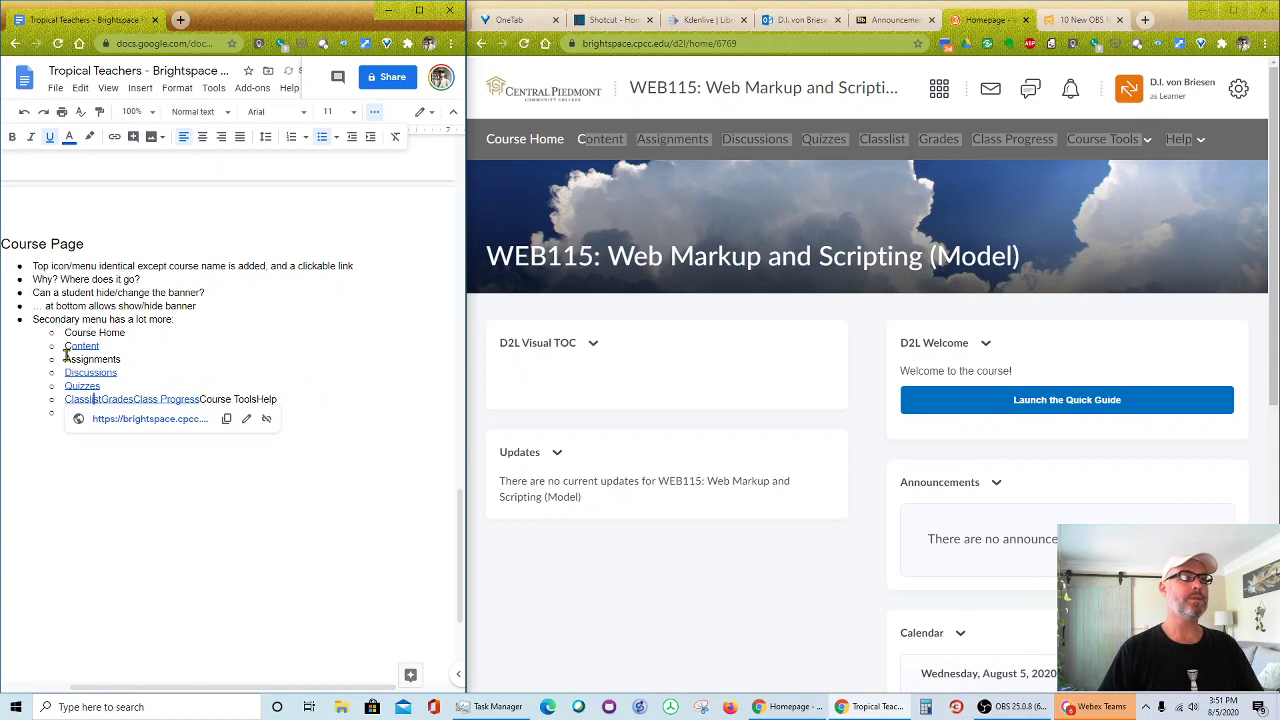
- Split the remaining pasted text into separate sub-bullets for Classlist, Grades, Class, Progress, Course Tools and Help
{"action": "key", "text": "ctrl+Right"}
{"action": "key", "text": "Return"}
{"action": "key", "text": "ctrl+Right"}
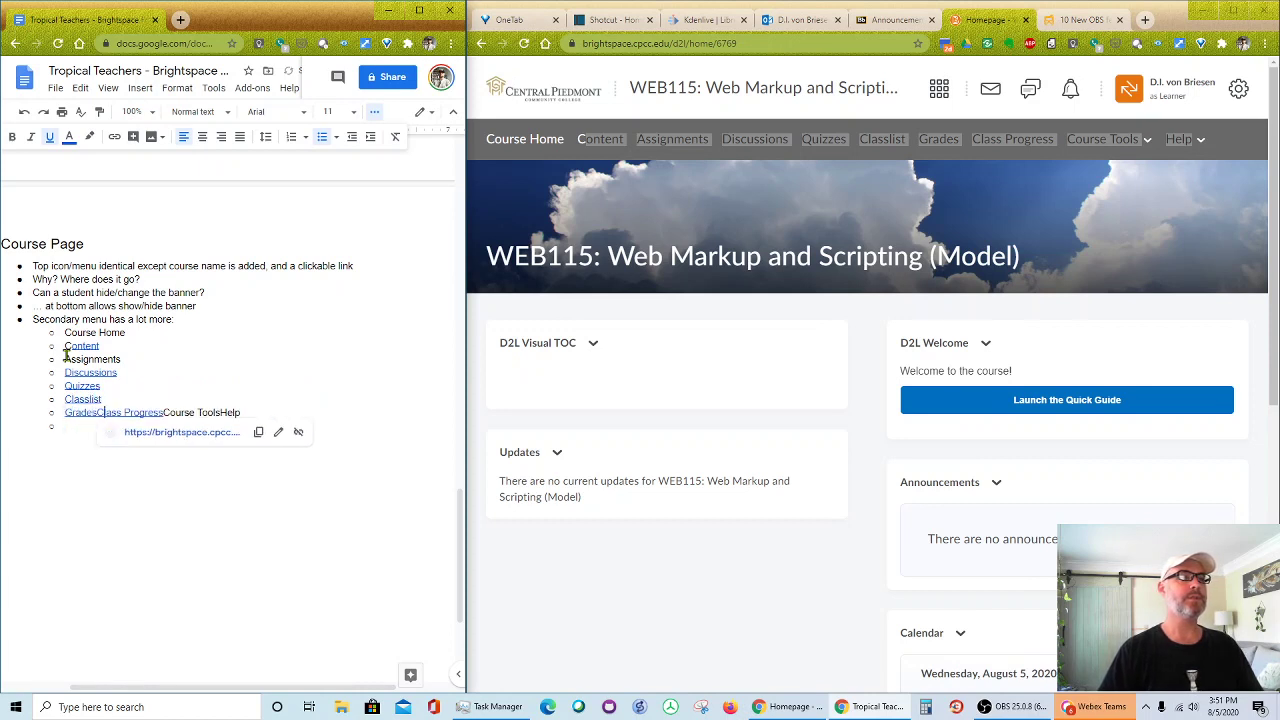
{"action": "key", "text": "Return"}
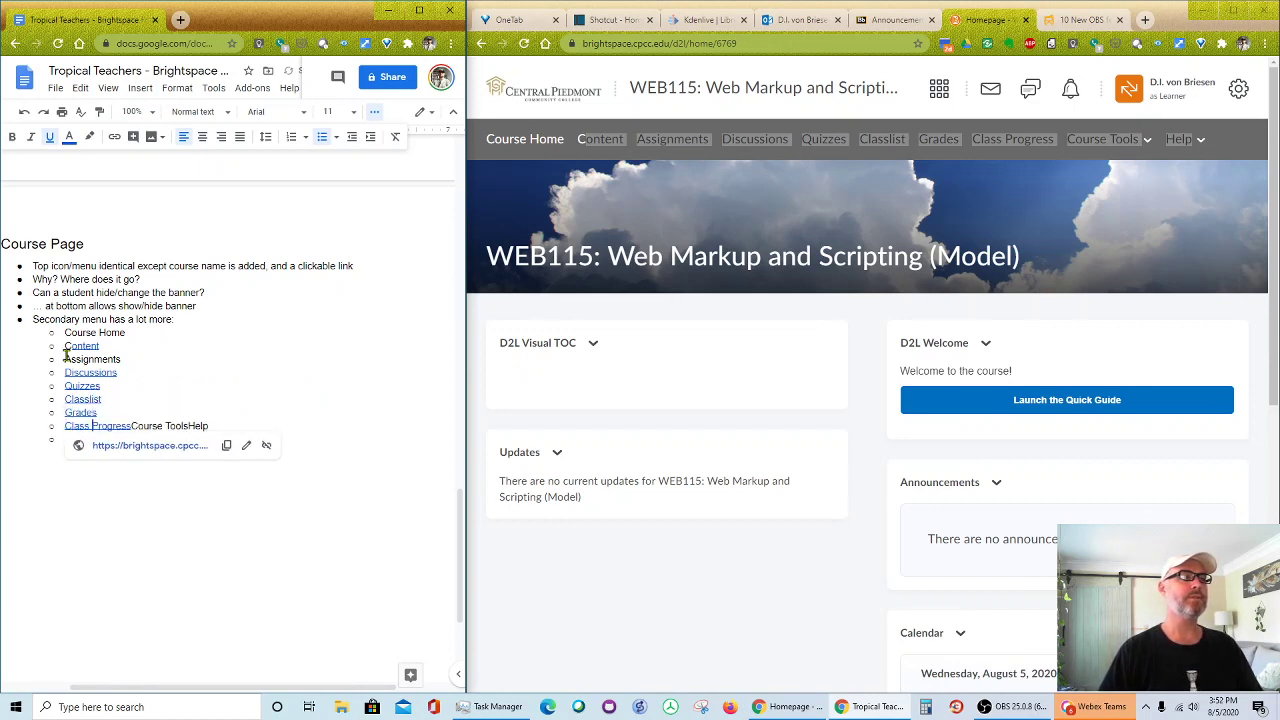
{"action": "key", "text": "Return"}
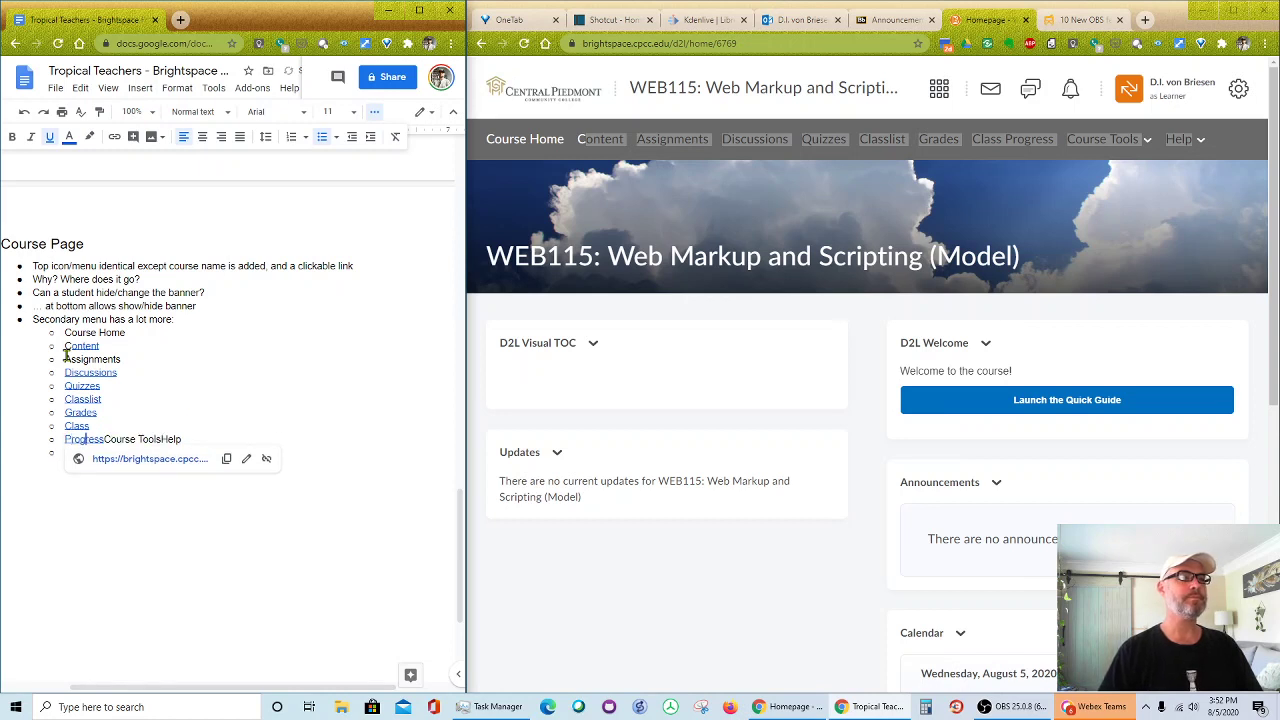
{"action": "key", "text": "ctrl+Right"}
{"action": "key", "text": "Return"}
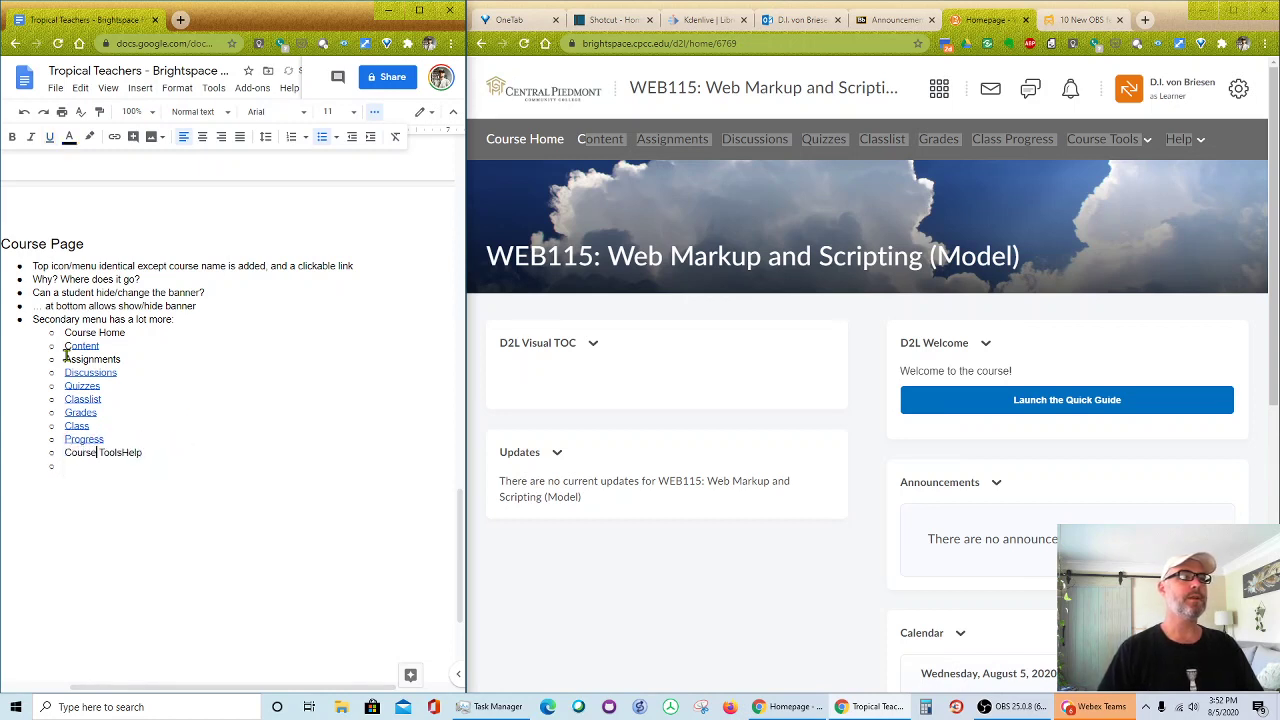
{"action": "key", "text": "ctrl+Right"}
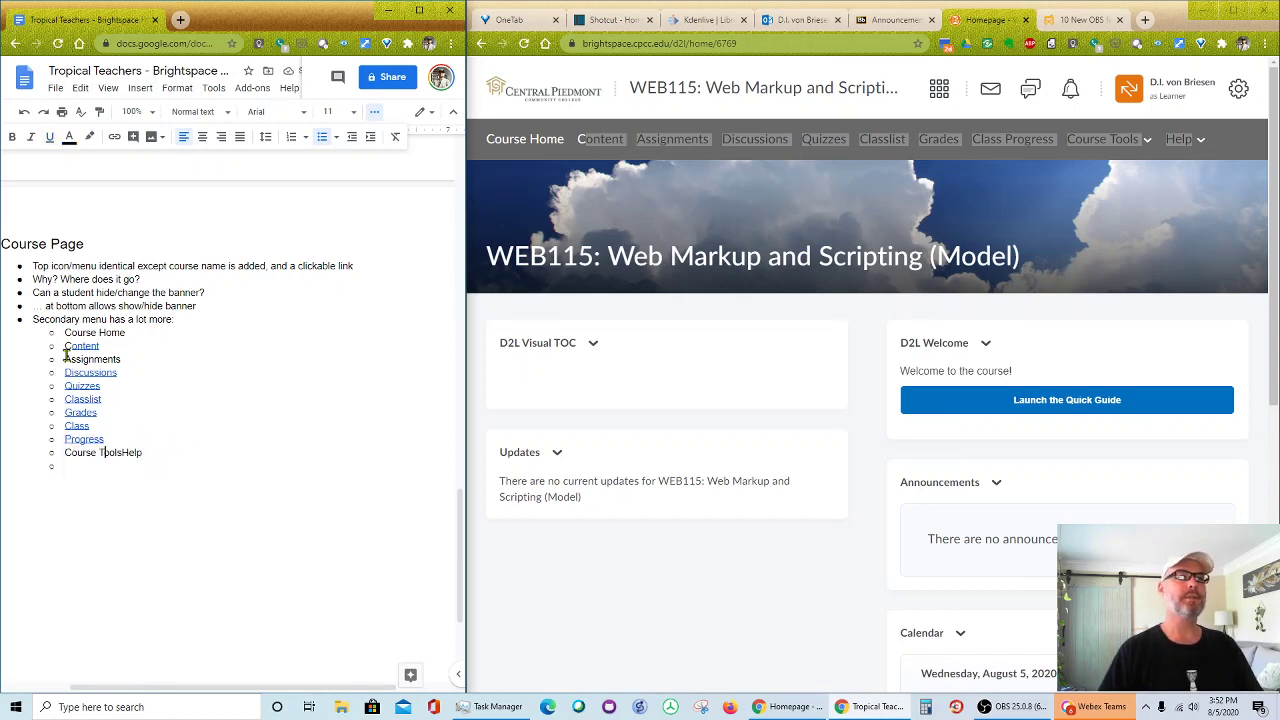
{"action": "key", "text": "Return"}
{"action": "key", "text": "Down"}
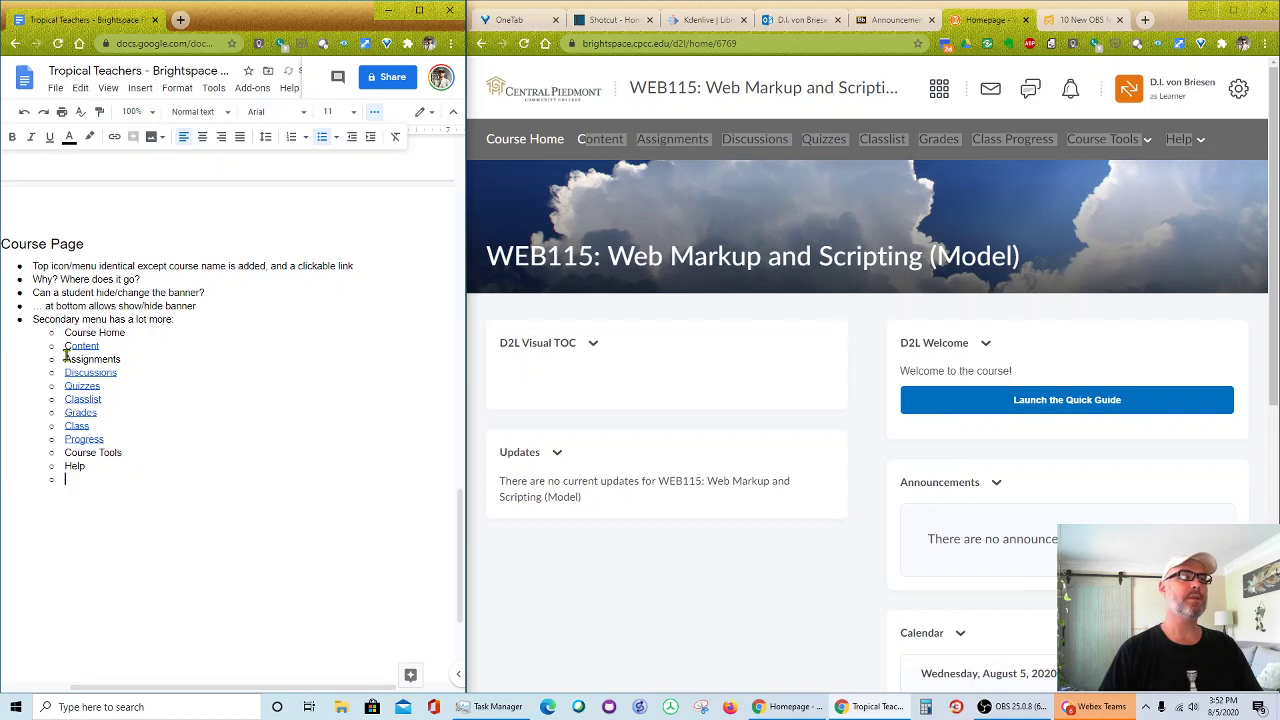
- Append "(drop-down)" to the "Help" and "Course Tools" sub-bullets
{"action": "key", "text": "Up"}
{"action": "key", "text": "End"}
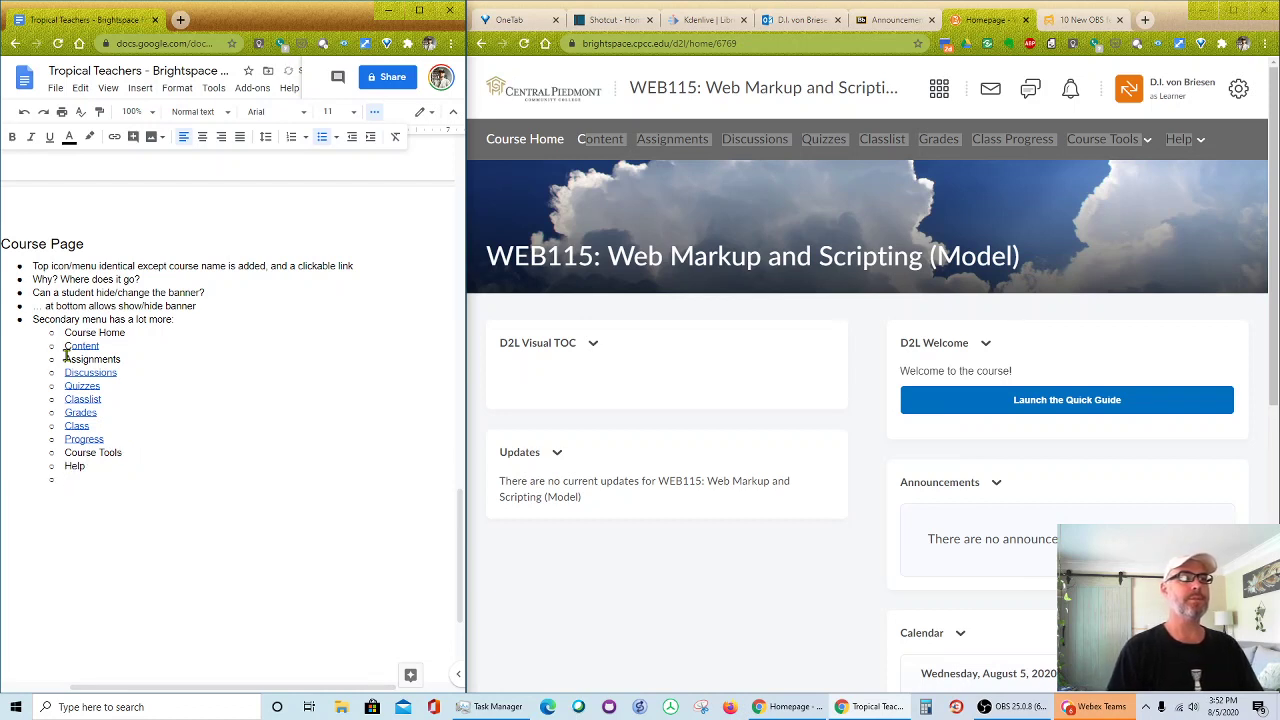
{"action": "type", "text": "(dropd"}
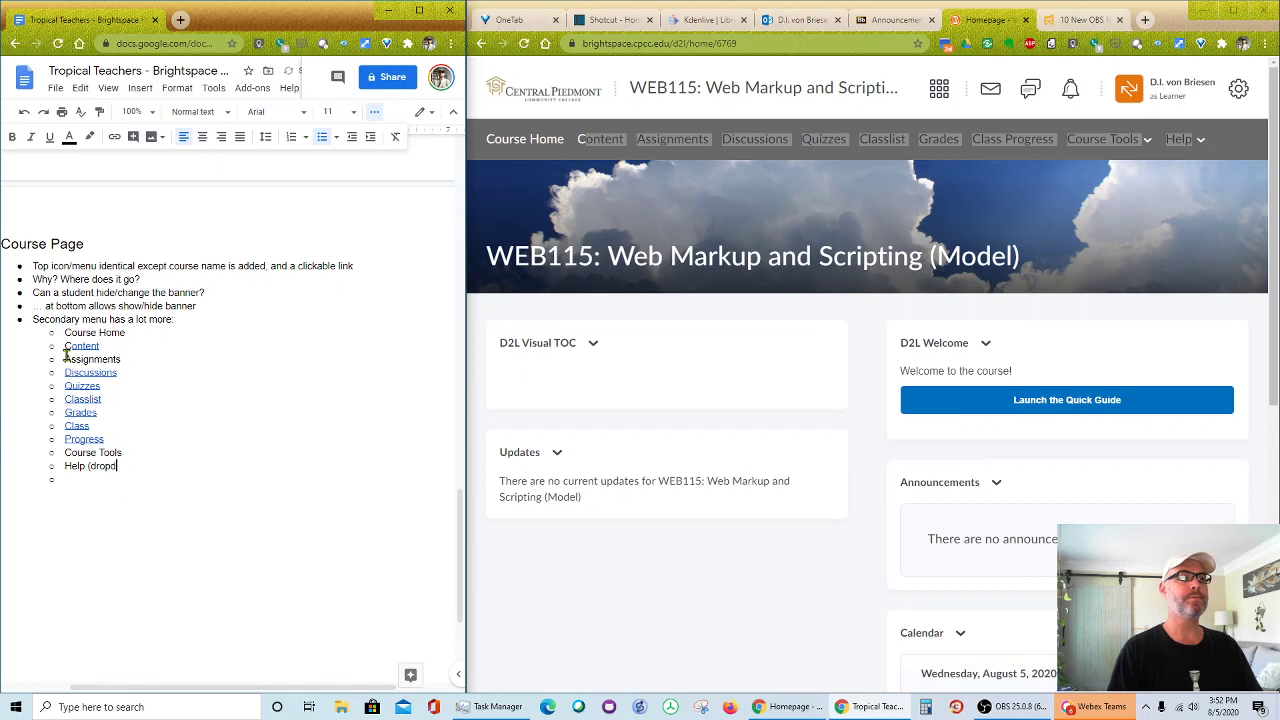
{"action": "key", "text": "BackSpace"}
{"action": "type", "text": "-down)"}
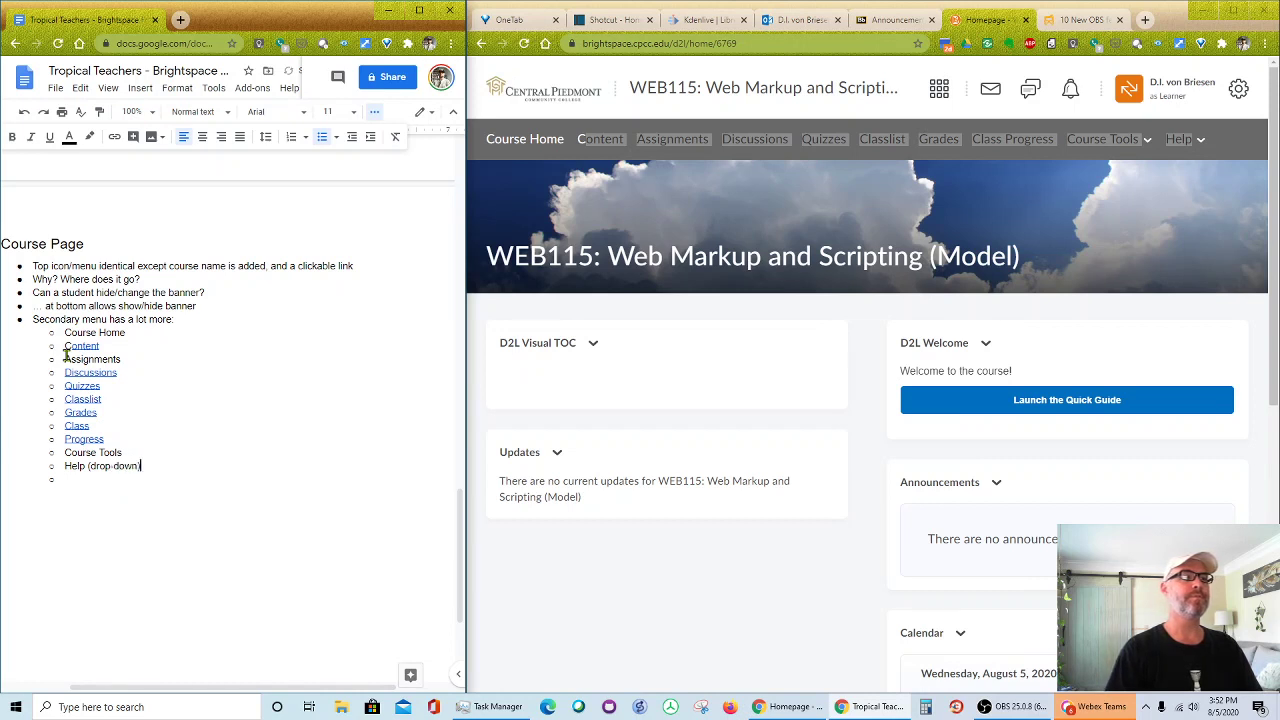
{"action": "key", "text": "Up"}
{"action": "type", "text": "(drop"}
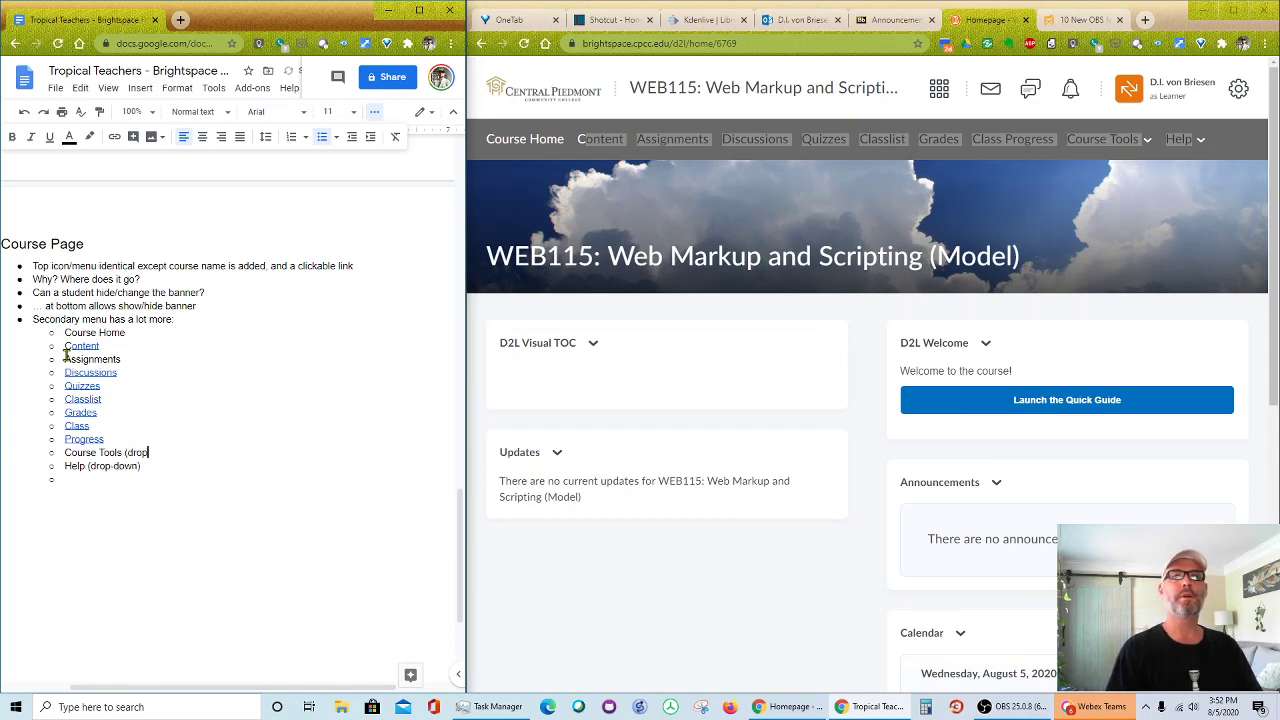
{"action": "type", "text": "-down"}
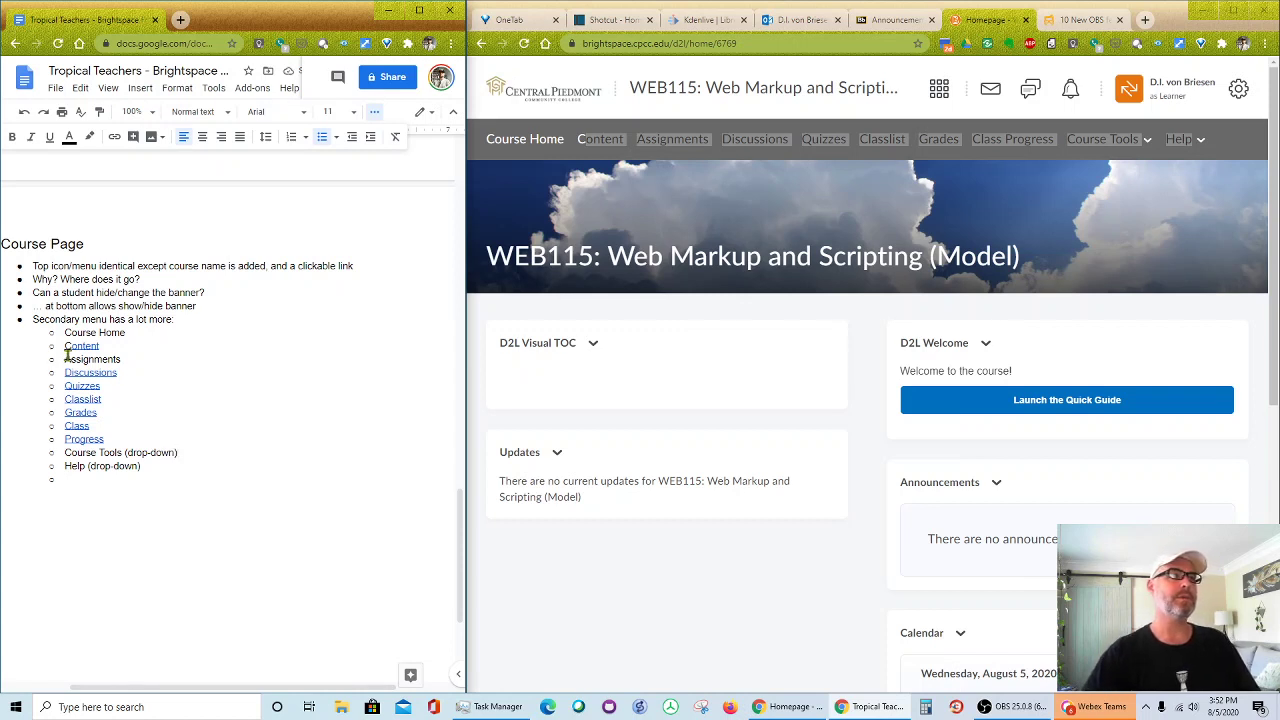
- Remove the hyperlinks from the "Content", "Quizzes" and "Discussions" sub-bullets
{"action": "left_click", "coordinate": [76, 347]}
{"action": "left_click", "coordinate": [273, 367]}
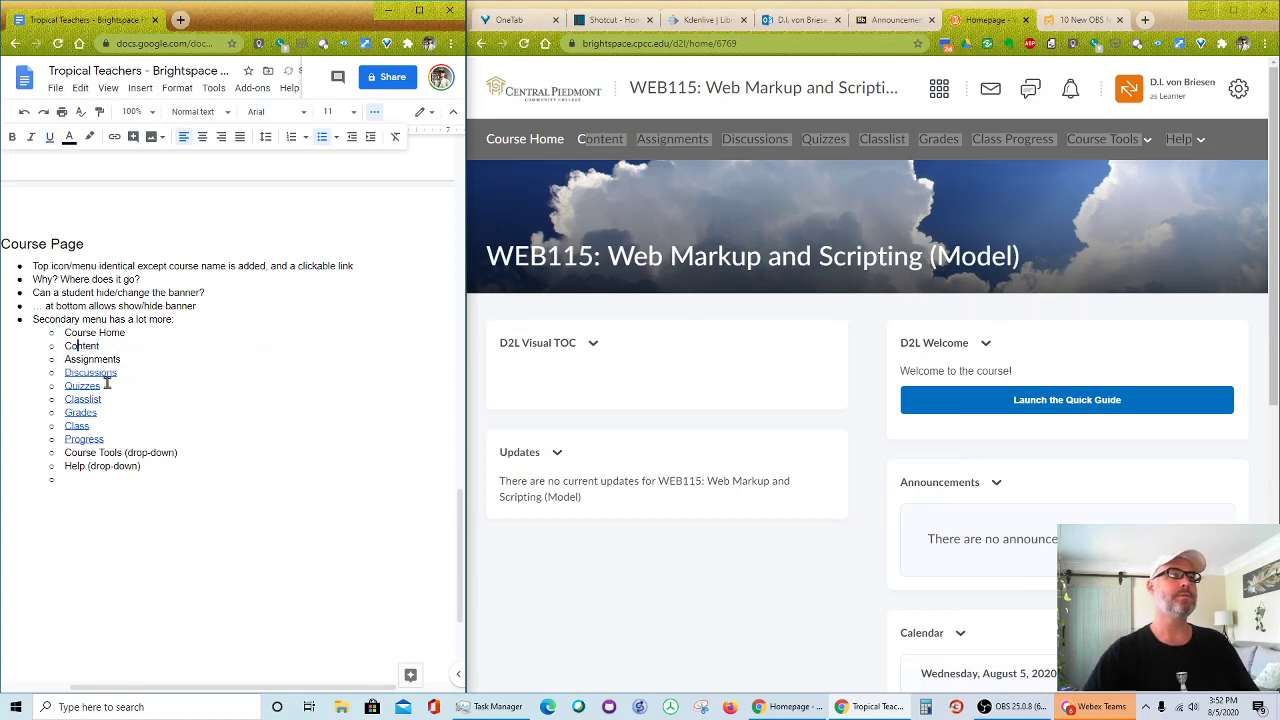
{"action": "left_click", "coordinate": [84, 386]}
{"action": "left_click", "coordinate": [266, 405]}
{"action": "left_click", "coordinate": [99, 372]}
{"action": "left_click", "coordinate": [266, 393]}
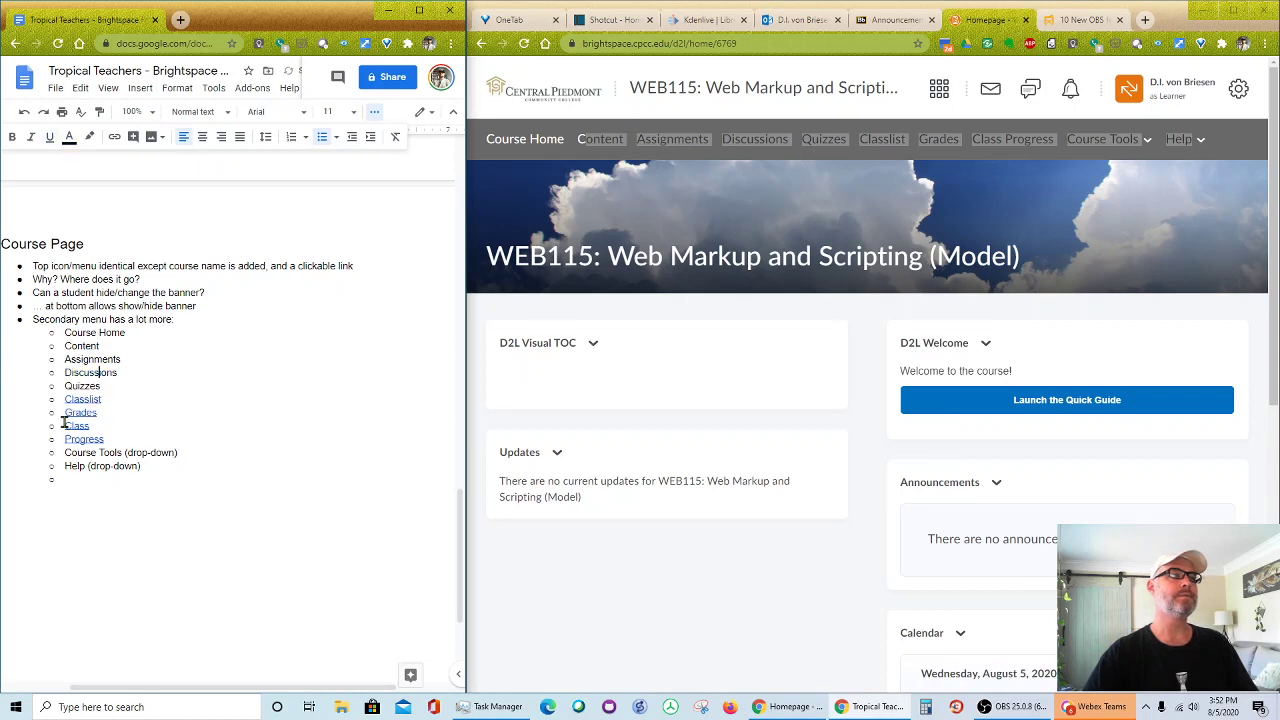
- Remove the hyperlinks from the "Grades", "Classlist", "Progress" and "Class" sub-bullets
{"action": "left_click", "coordinate": [80, 412]}
{"action": "left_click", "coordinate": [266, 433]}
{"action": "left_click", "coordinate": [89, 399]}
{"action": "left_click", "coordinate": [266, 420]}
{"action": "left_click", "coordinate": [94, 439]}
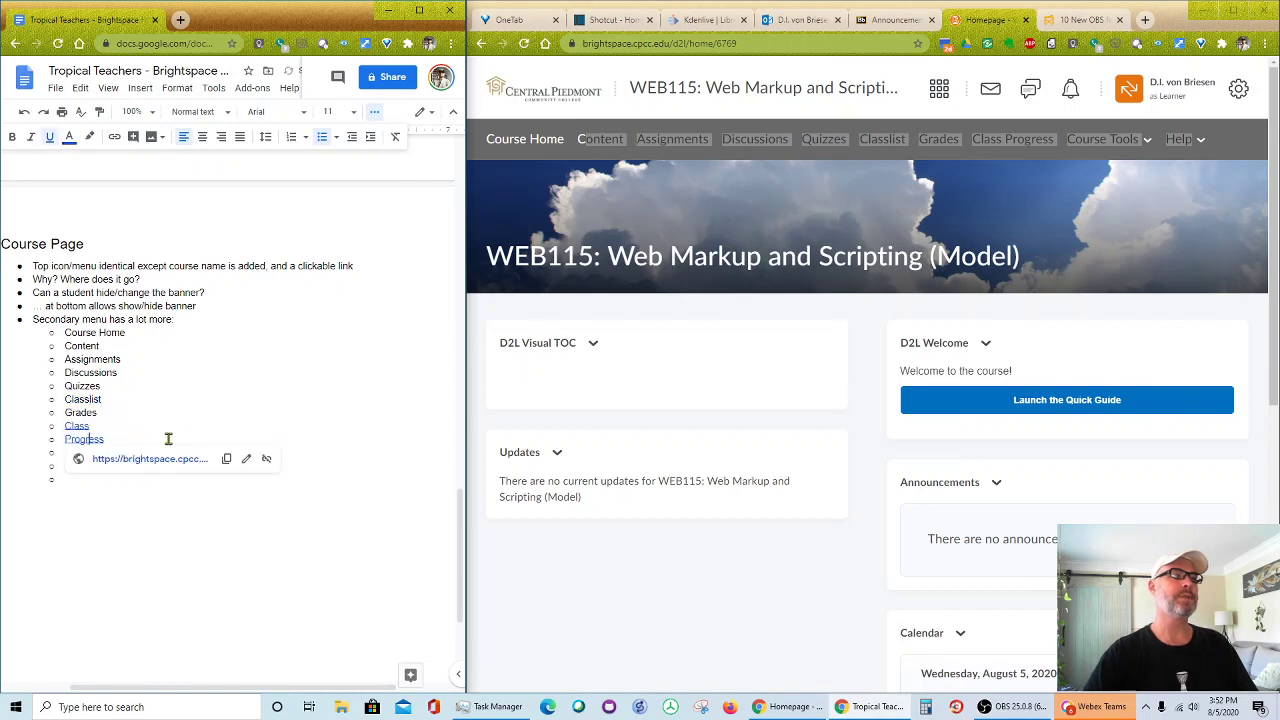
{"action": "left_click", "coordinate": [266, 460]}
{"action": "left_click", "coordinate": [80, 425]}
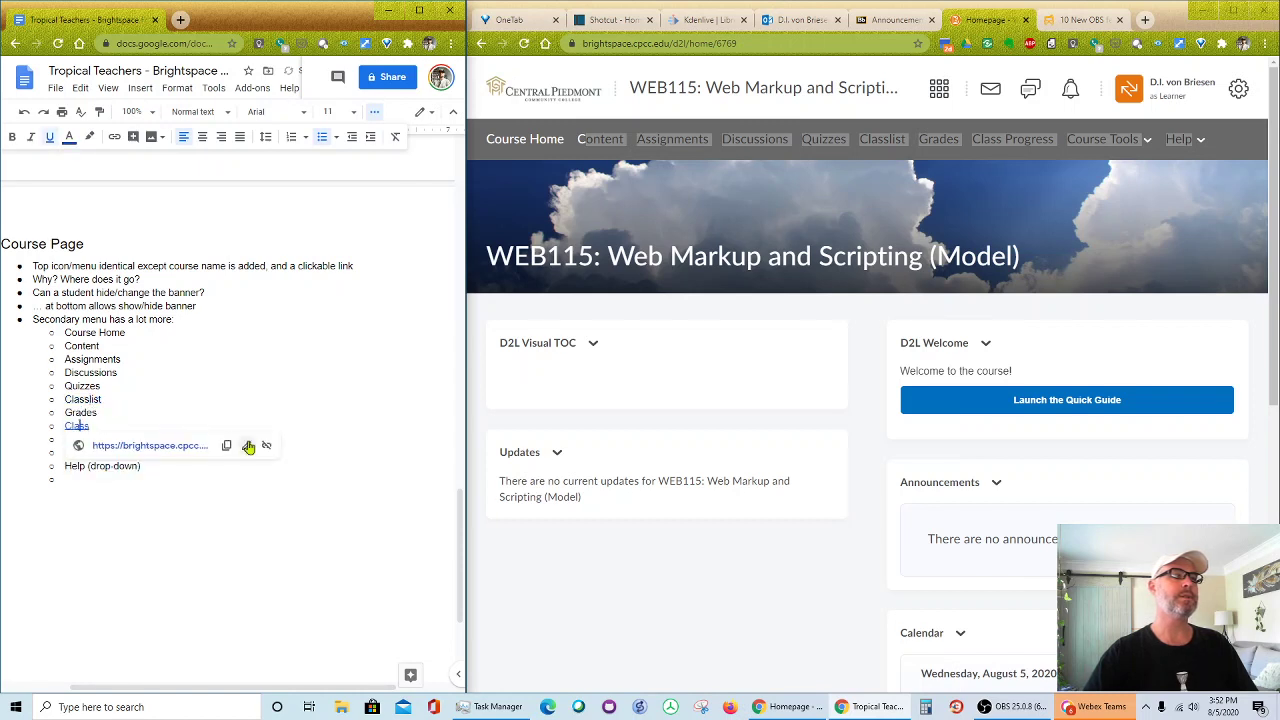
{"action": "left_click", "coordinate": [266, 447]}
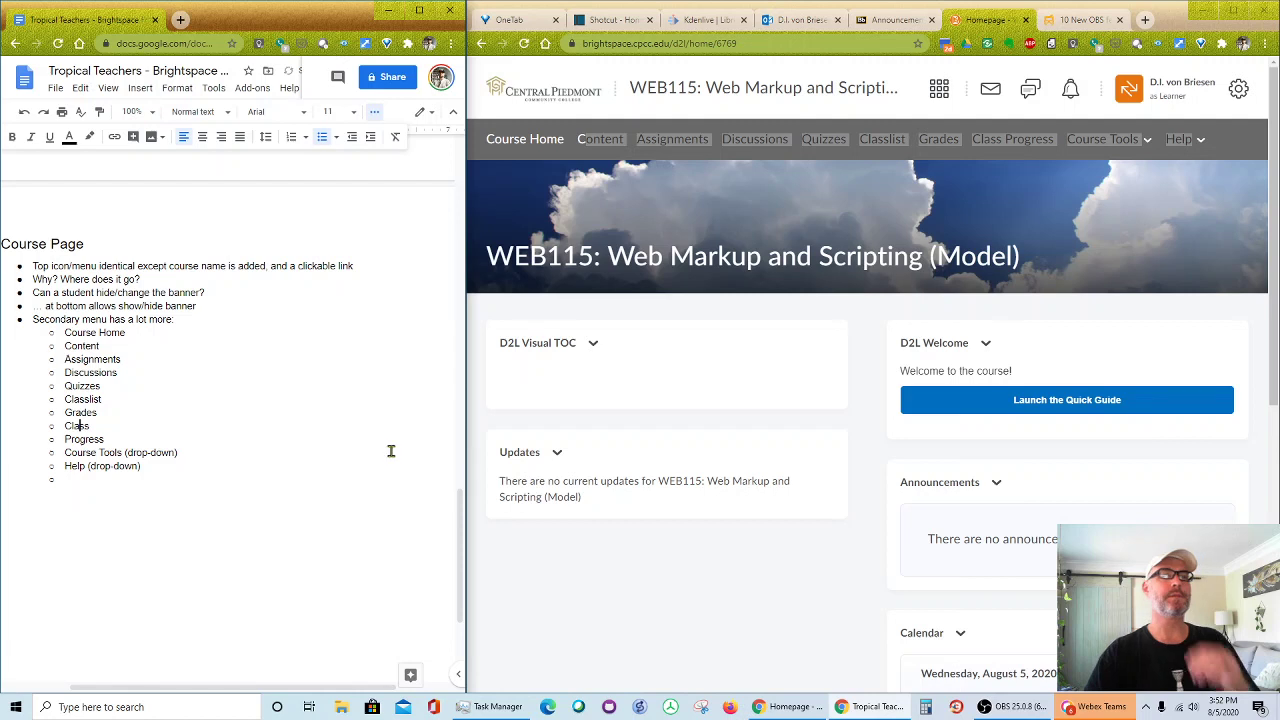
- View the Quizzes page listed under Course Tools in Brightspace and return to the course home page
{"action": "left_click", "coordinate": [1147, 143]}
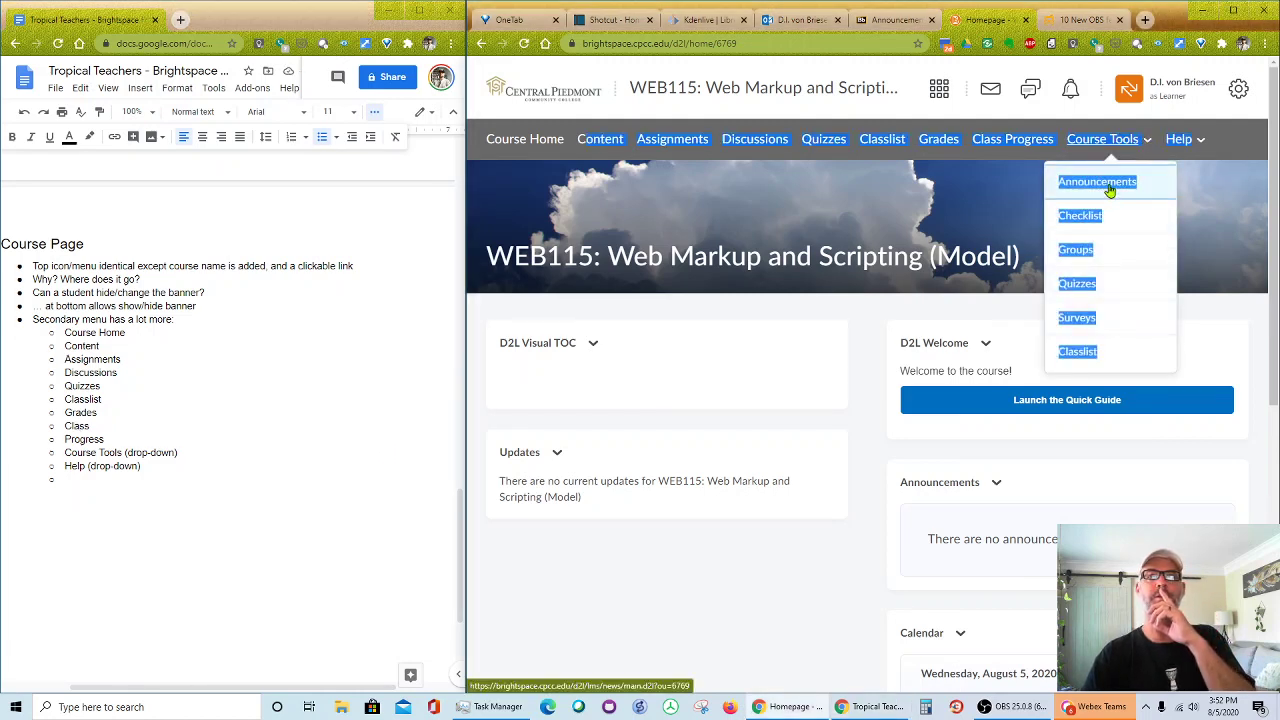
{"action": "left_click", "coordinate": [1114, 283]}
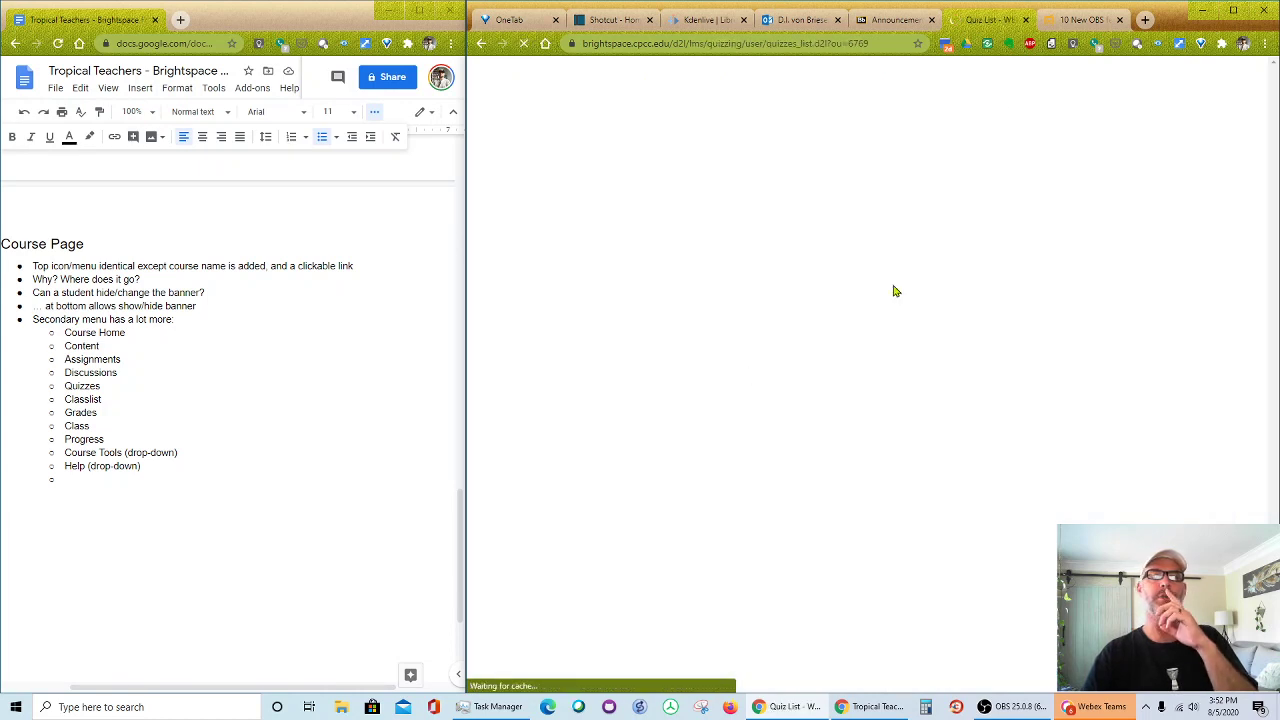
{"action": "left_click", "coordinate": [480, 46]}
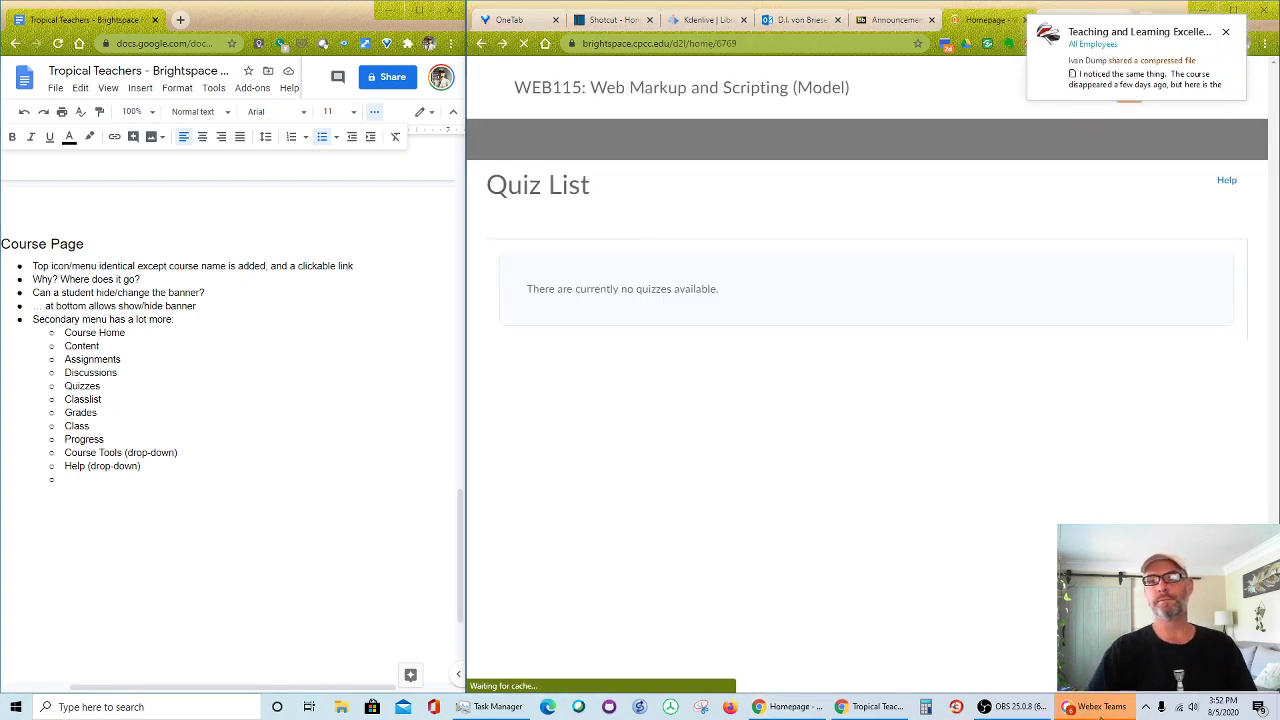
- Close the Webex Teams window to stop its pop-up notifications
{"action": "right_click", "coordinate": [1100, 710]}
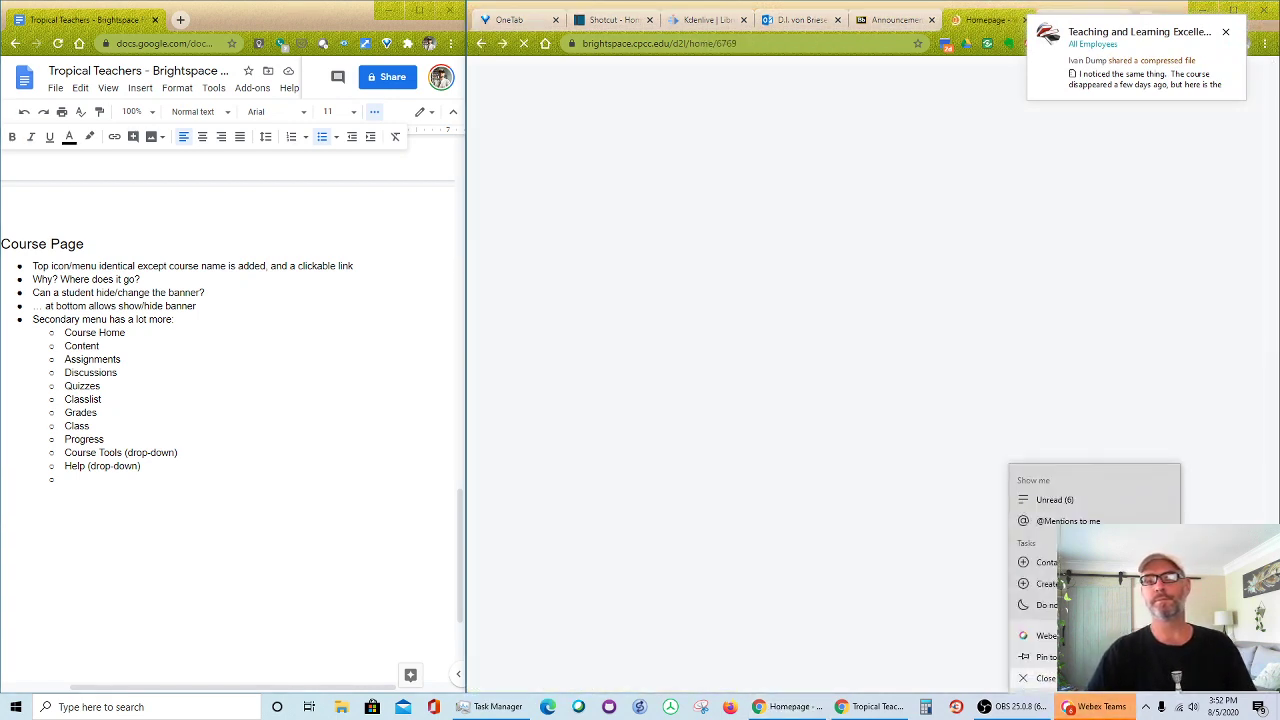
{"action": "left_click", "coordinate": [1045, 678]}
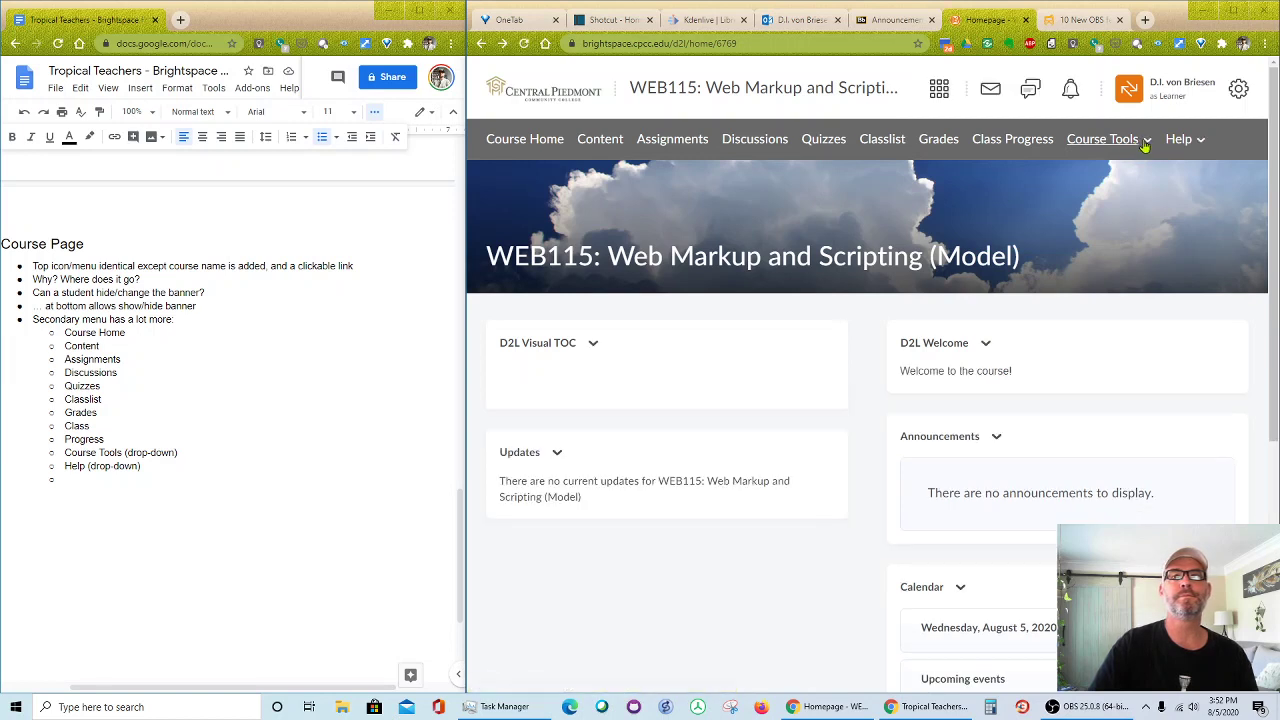
- Show the Course Tools entries in Brightspace and add nested bullets Announcements, Checklist and Groups under "Course Tools (drop-down)" in the notes
{"action": "left_click", "coordinate": [1135, 143]}
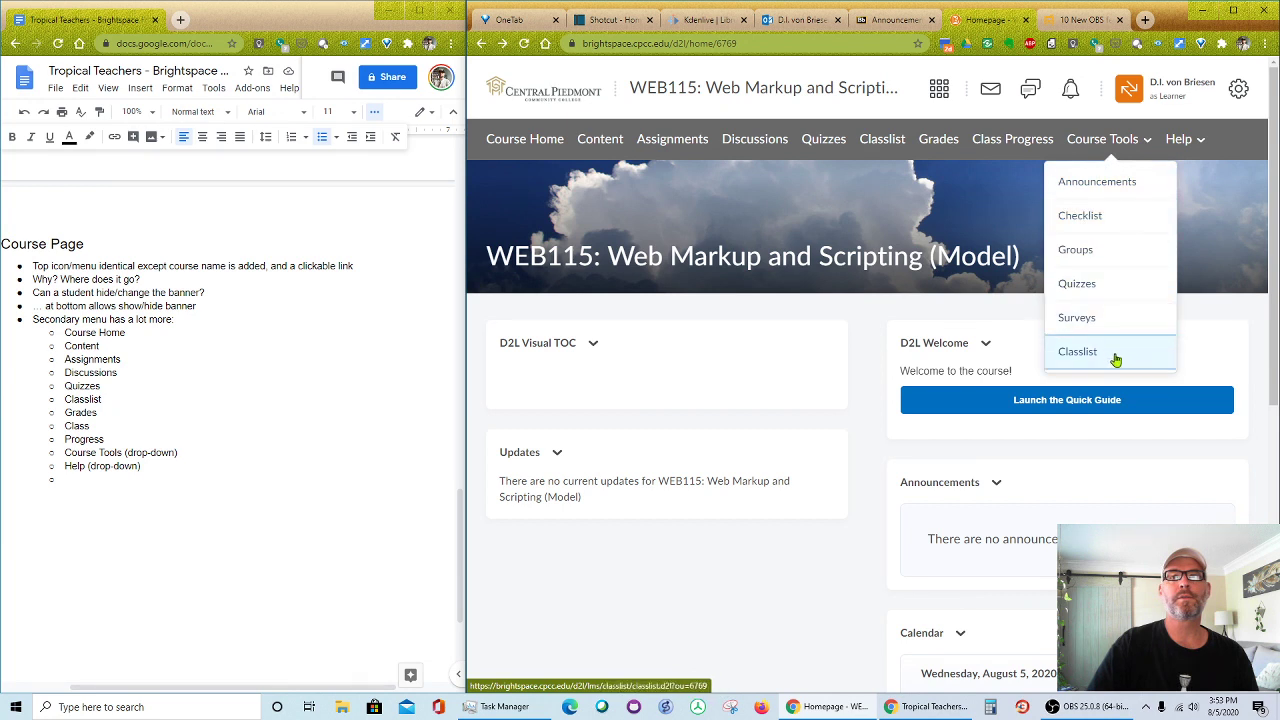
{"action": "left_click_drag", "start_coordinate": [1114, 357], "coordinate": [1101, 318]}
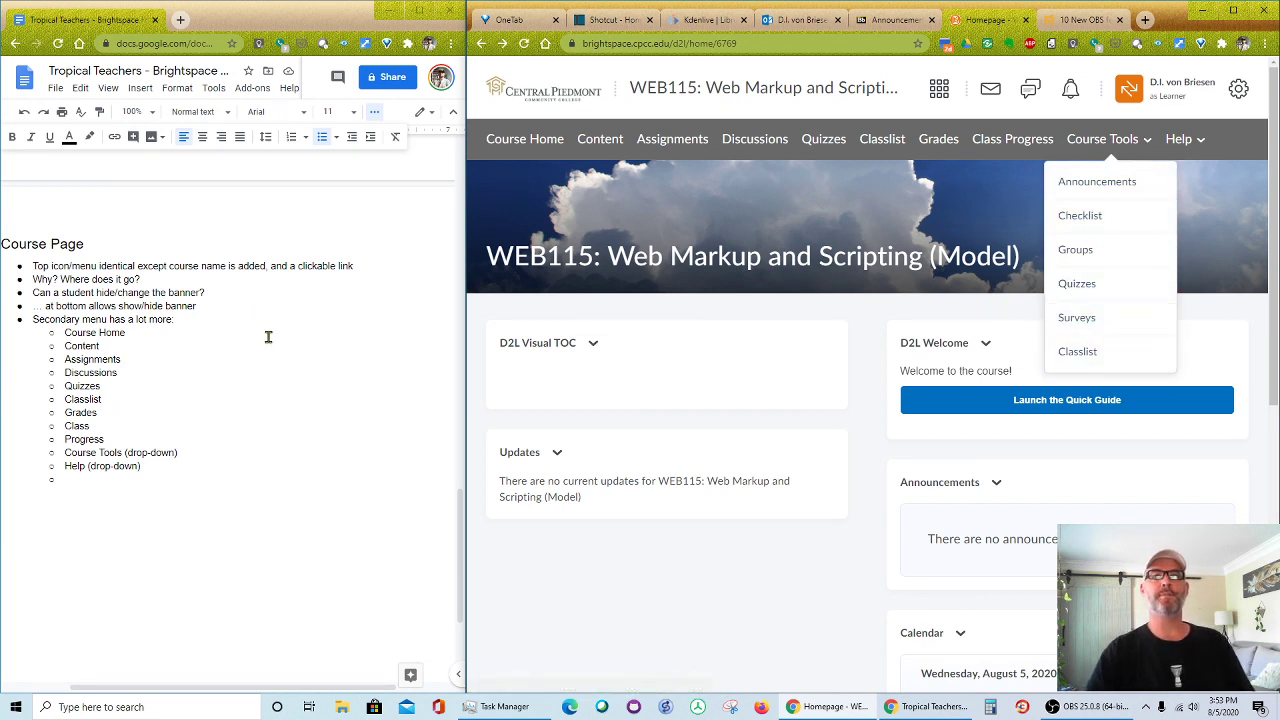
{"action": "left_click", "coordinate": [202, 453]}
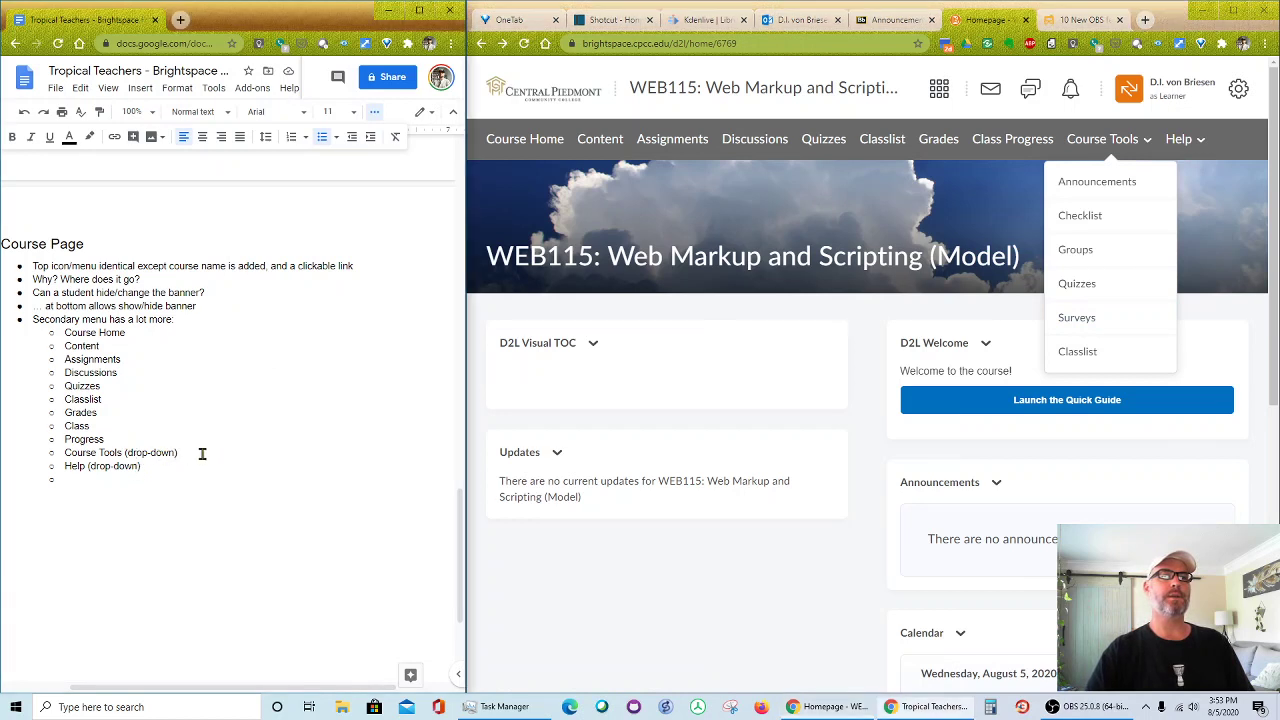
{"action": "key", "text": "Return"}
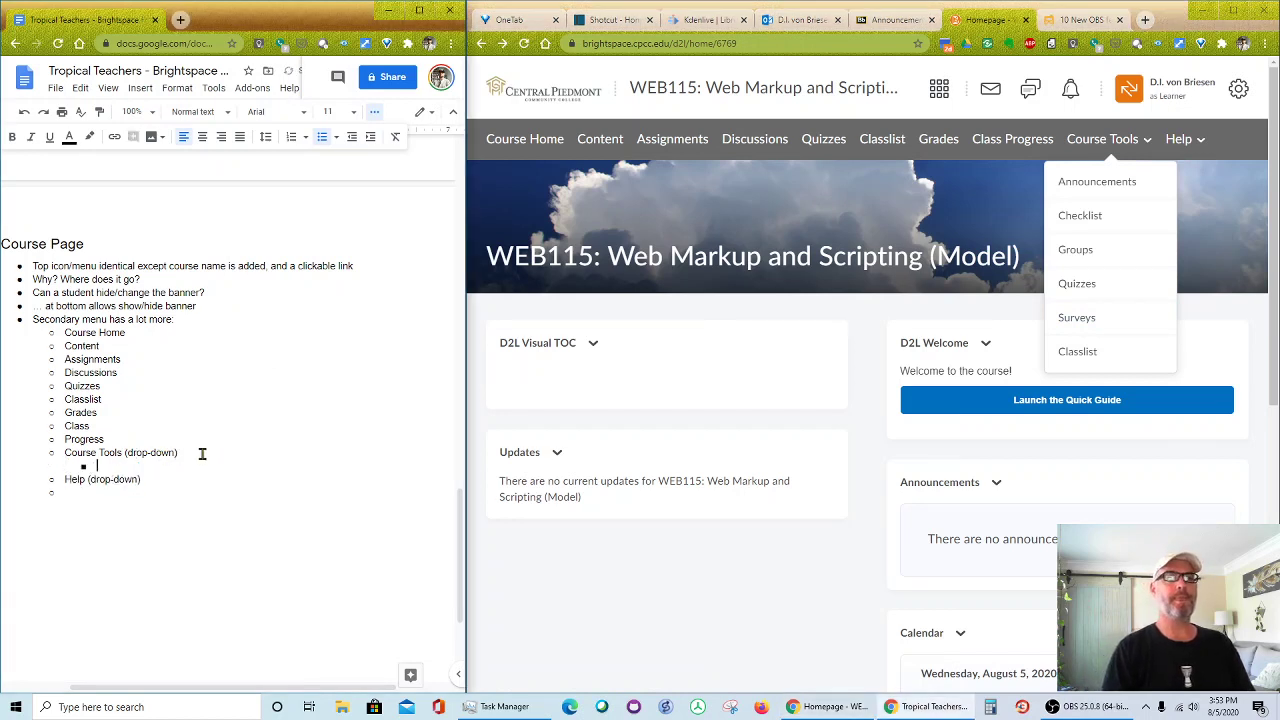
{"action": "type", "text": "Announcements"}
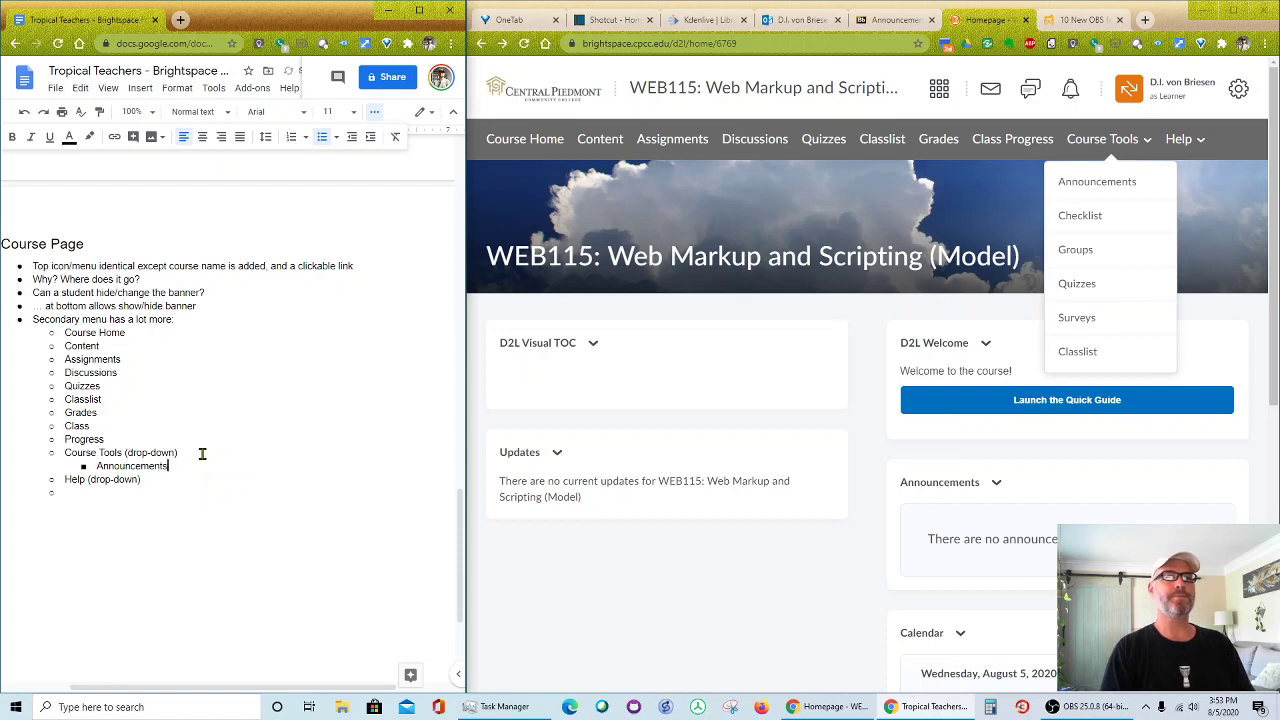
{"action": "key", "text": "Return"}
{"action": "type", "text": "Checklist"}
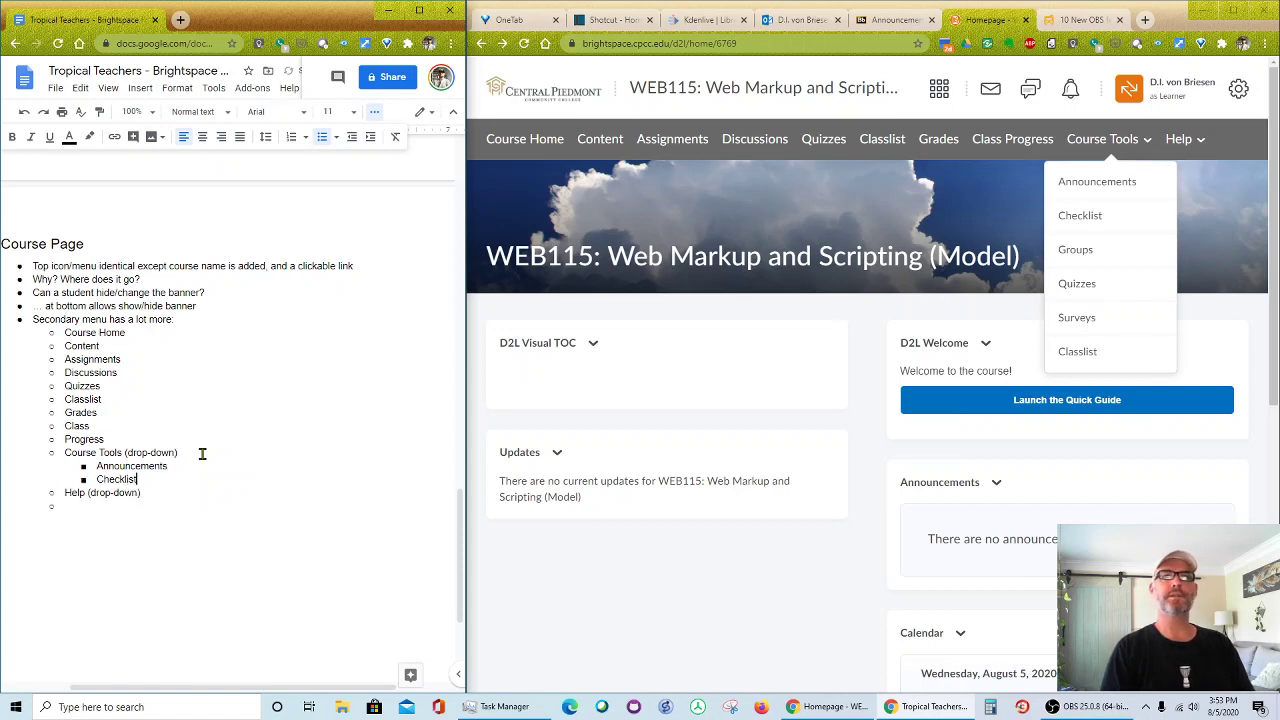
{"action": "key", "text": "Return"}
{"action": "type", "text": "Groups"}
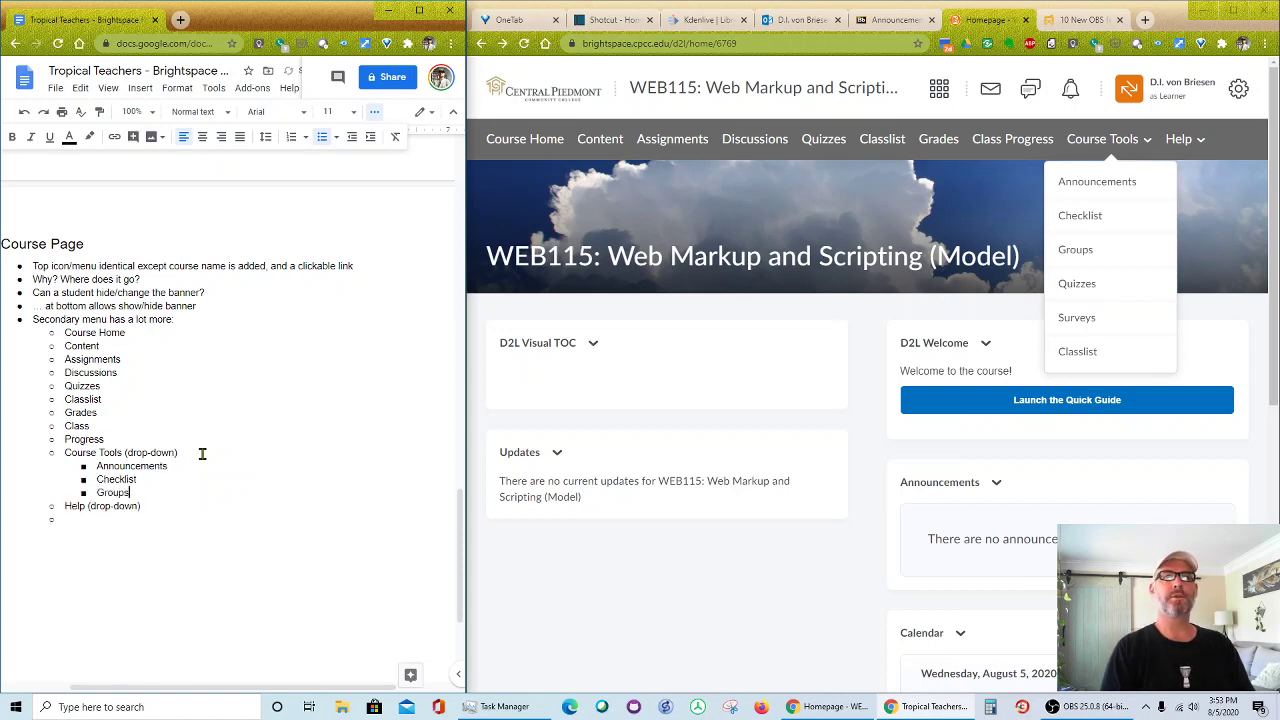
- Add nested bullets Quizzes, Surveys and Classlist under "Course Tools (drop-down)", with only the first letter of "Quizzes" capitalized
{"action": "key", "text": "Return"}
{"action": "type", "text": "Quizzes"}
{"action": "key", "text": "Return"}
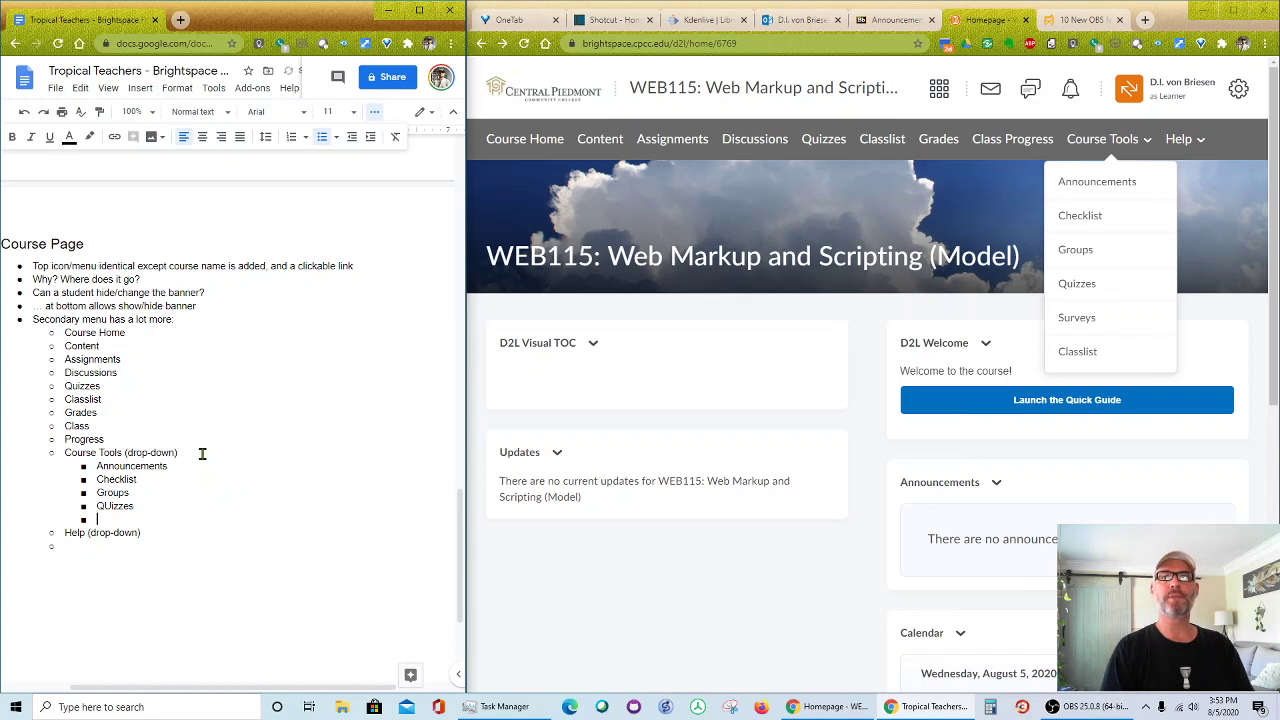
{"action": "type", "text": "Surveys"}
{"action": "key", "text": "Return"}
{"action": "type", "text": "Classlist"}
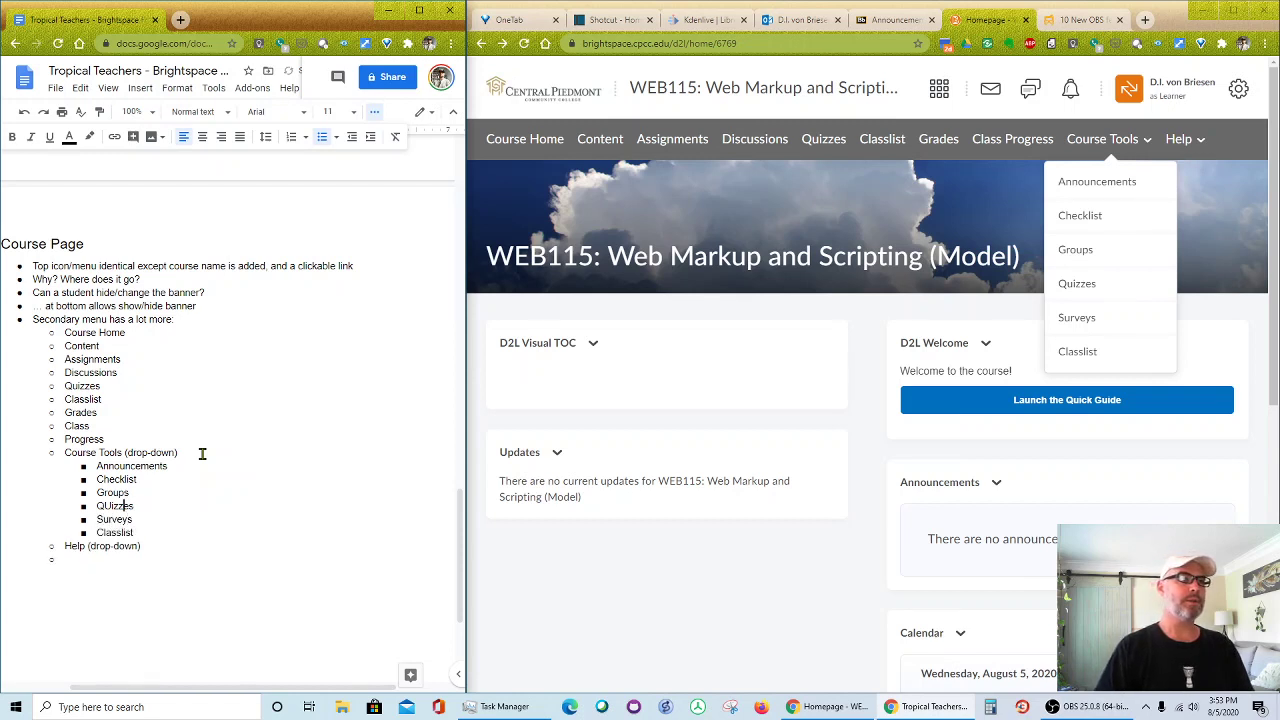
{"action": "key", "text": "BackSpace"}
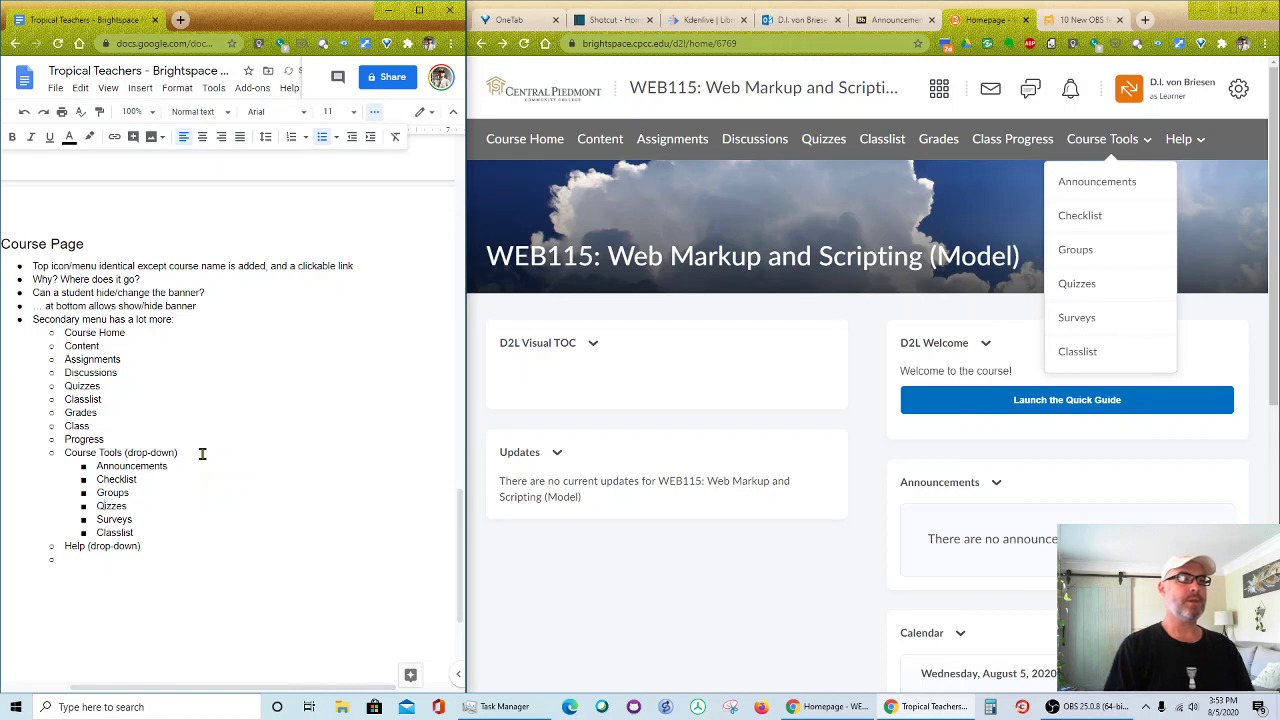
{"action": "type", "text": "u"}
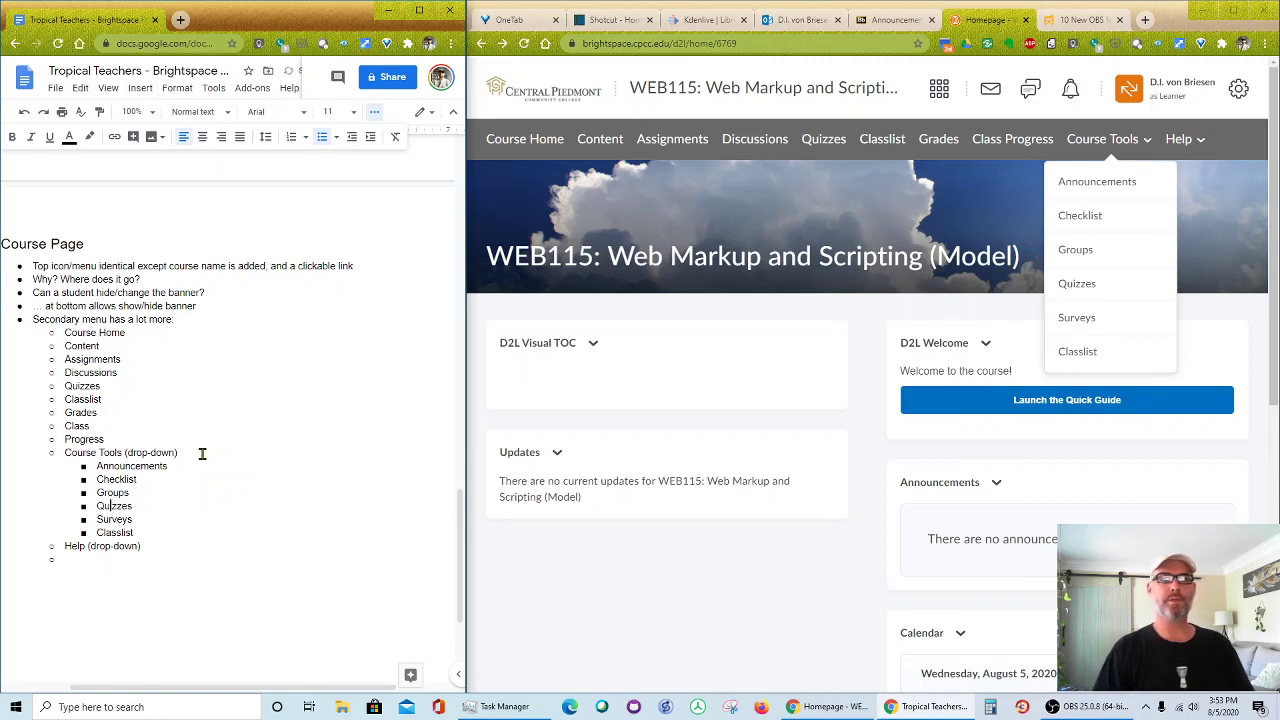
- Show the Help entries in Brightspace and add a nested "Video Tutorials" bullet under "Help (drop-down)" in the notes
{"action": "key", "text": "Down"}
{"action": "key", "text": "Down"}
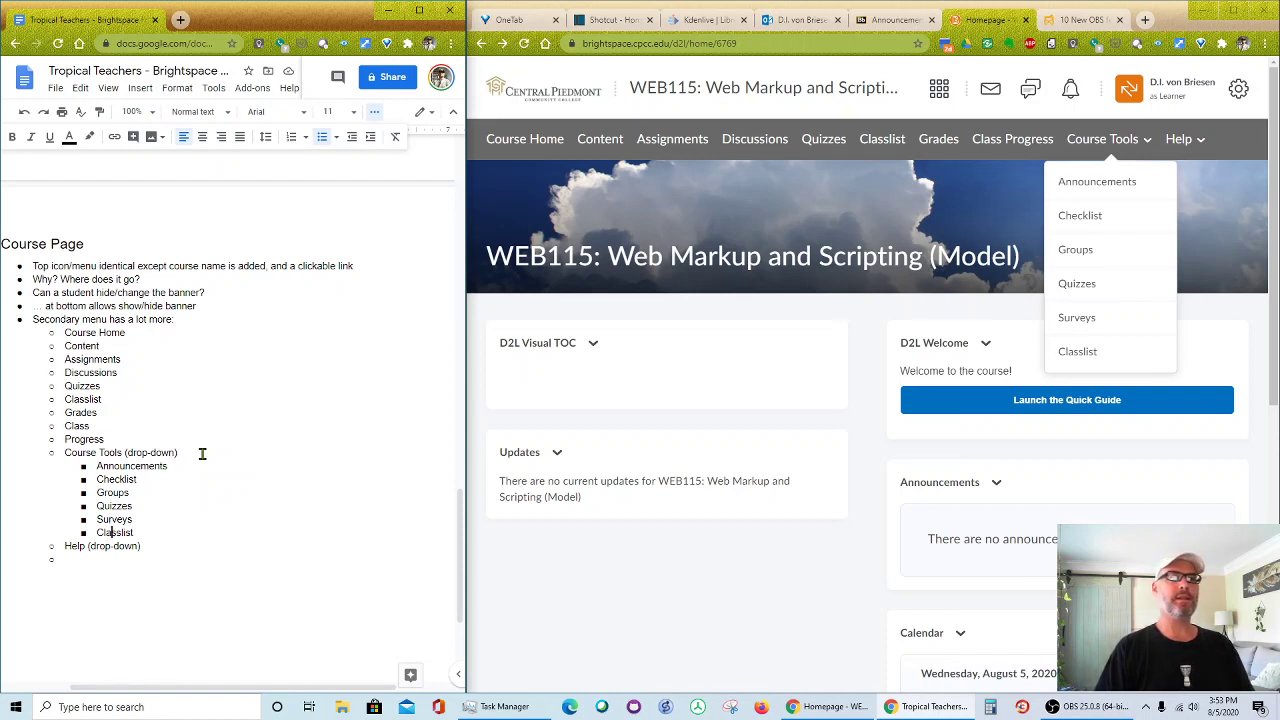
{"action": "key", "text": "Down"}
{"action": "key", "text": "Down"}
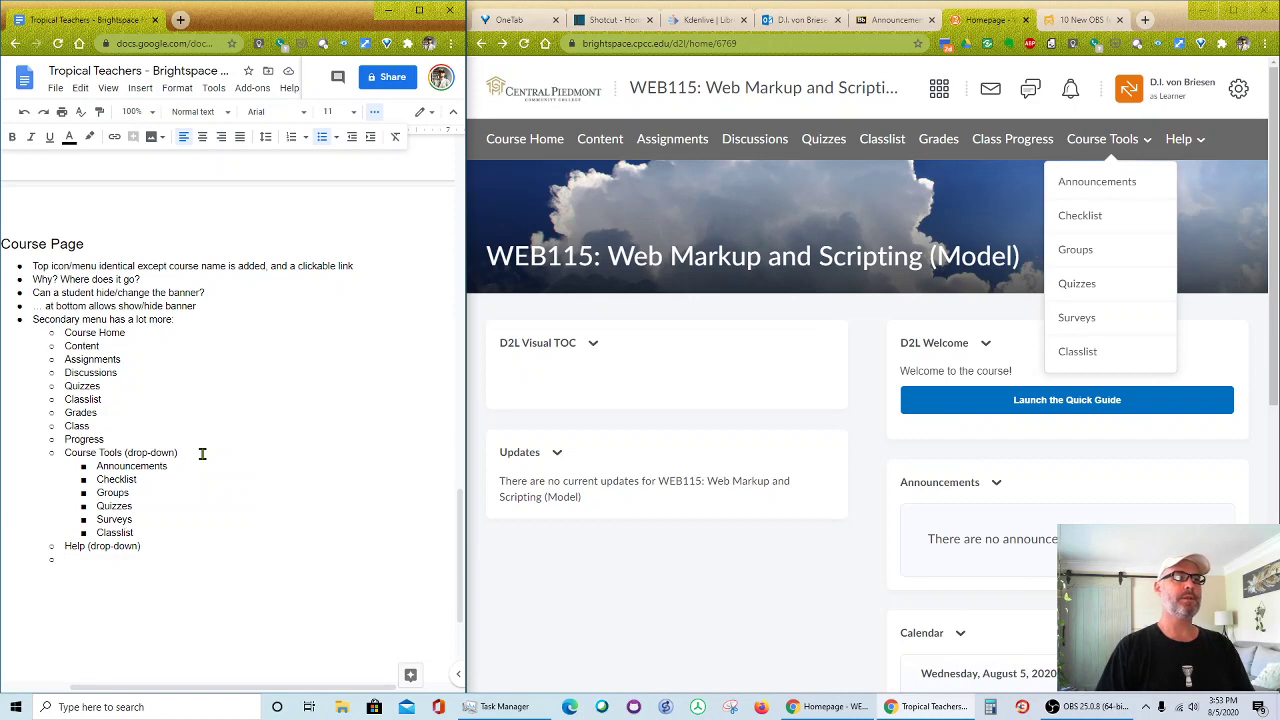
{"action": "left_click", "coordinate": [1199, 143]}
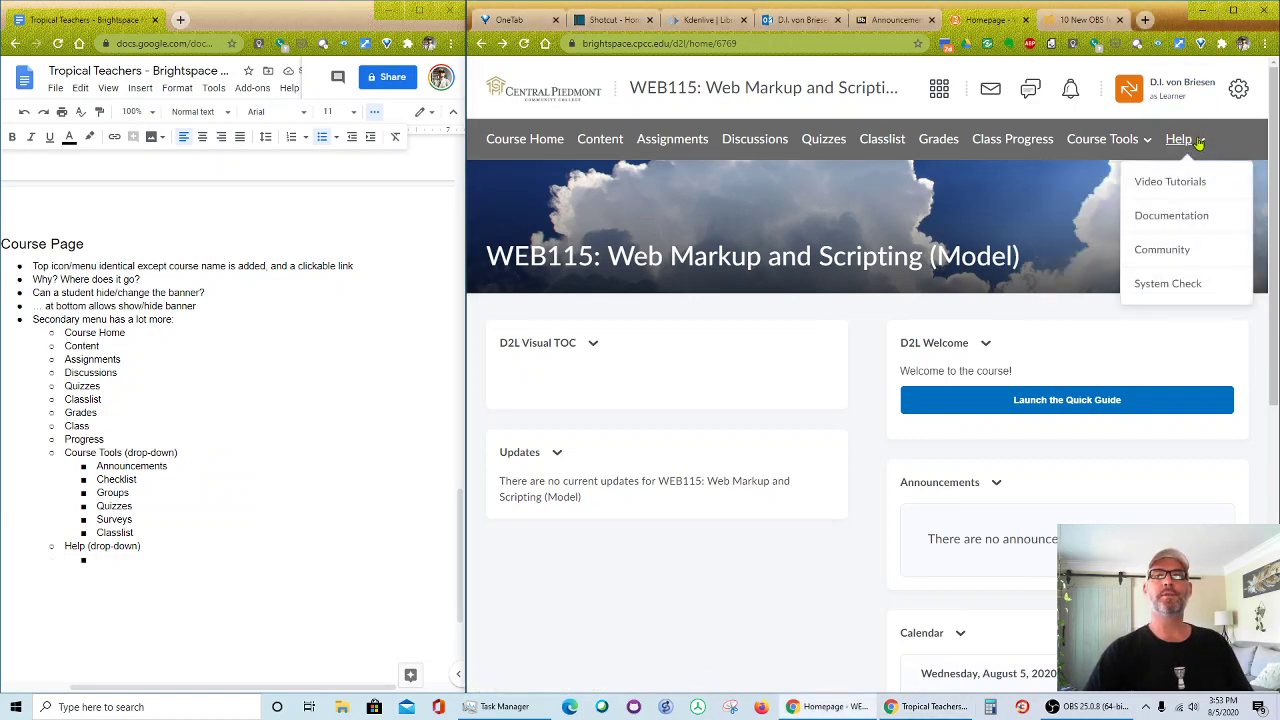
{"action": "left_click", "coordinate": [137, 562]}
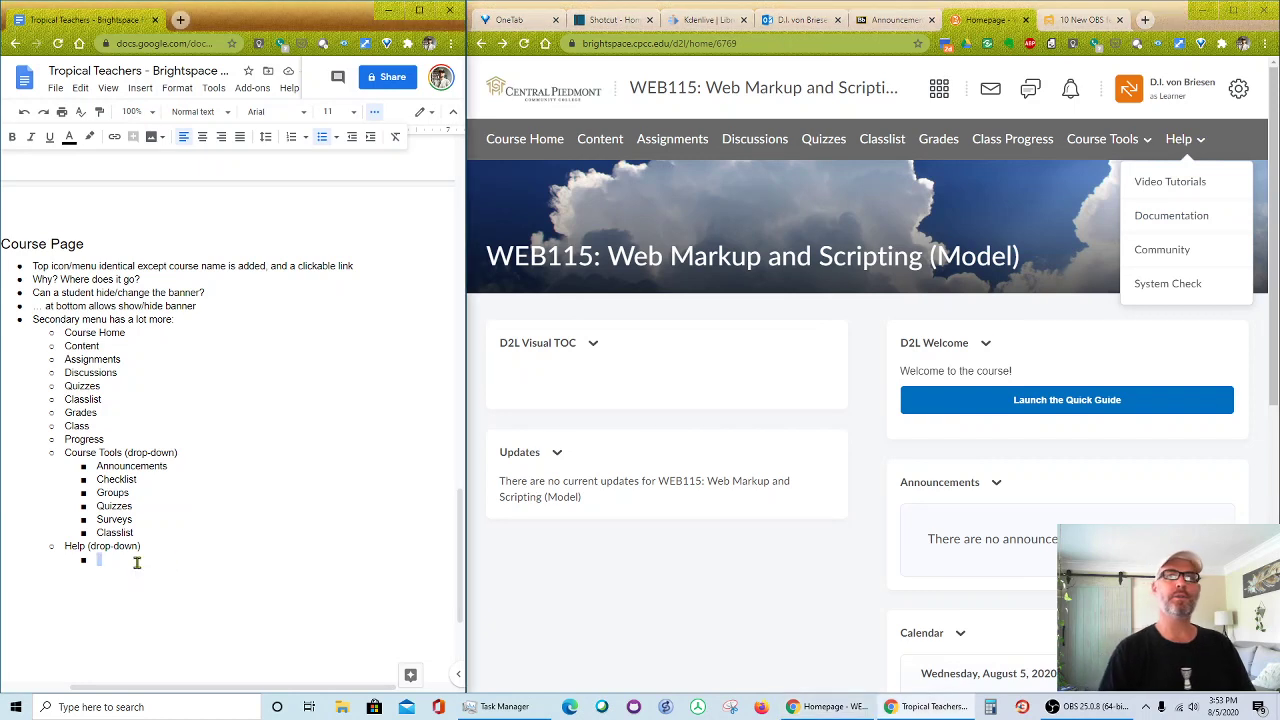
{"action": "type", "text": "Video "}
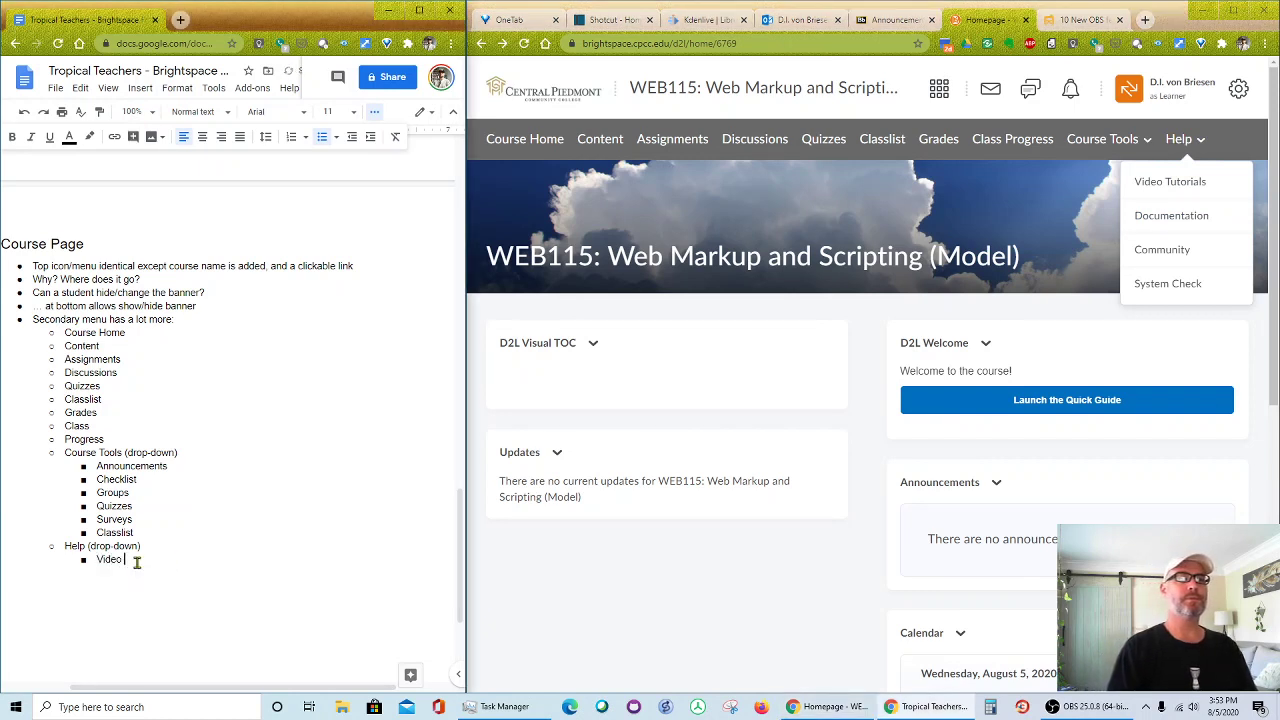
{"action": "type", "text": "Tutorials"}
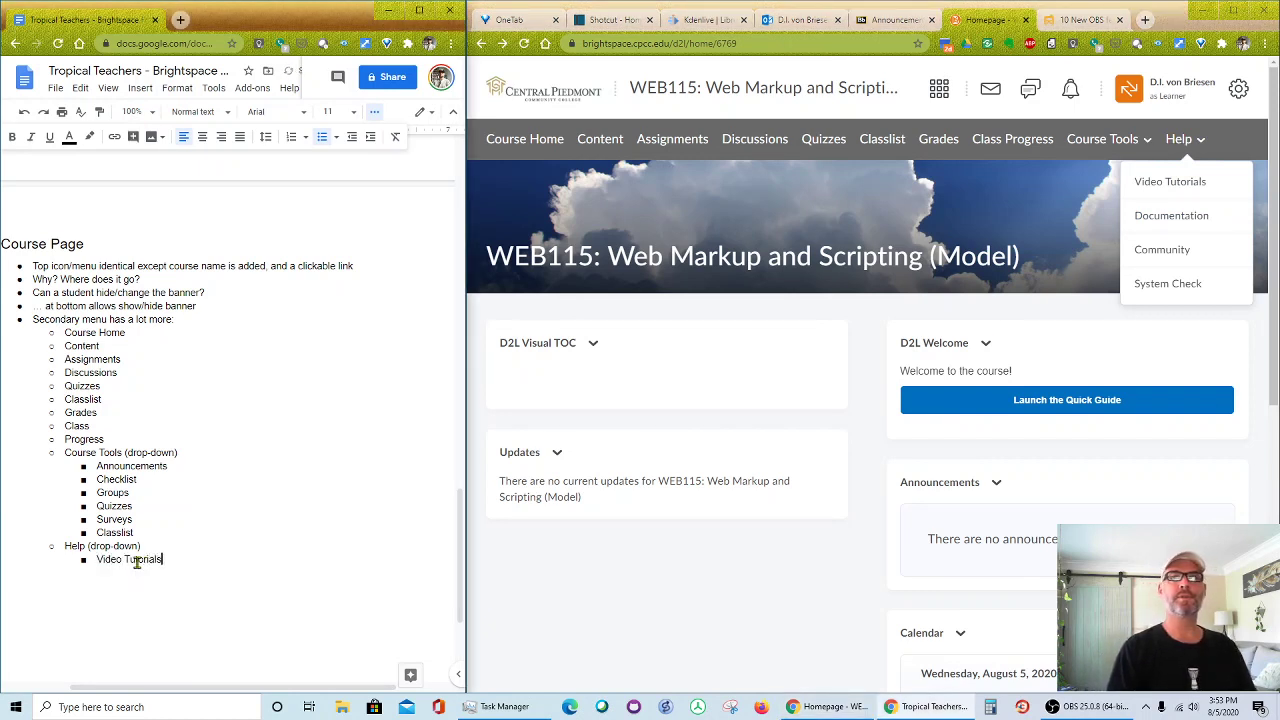
- Add nested bullets Documentation, Community and System Check below "Video Tutorials"
{"action": "key", "text": "Return"}
{"action": "type", "text": "Documentation"}
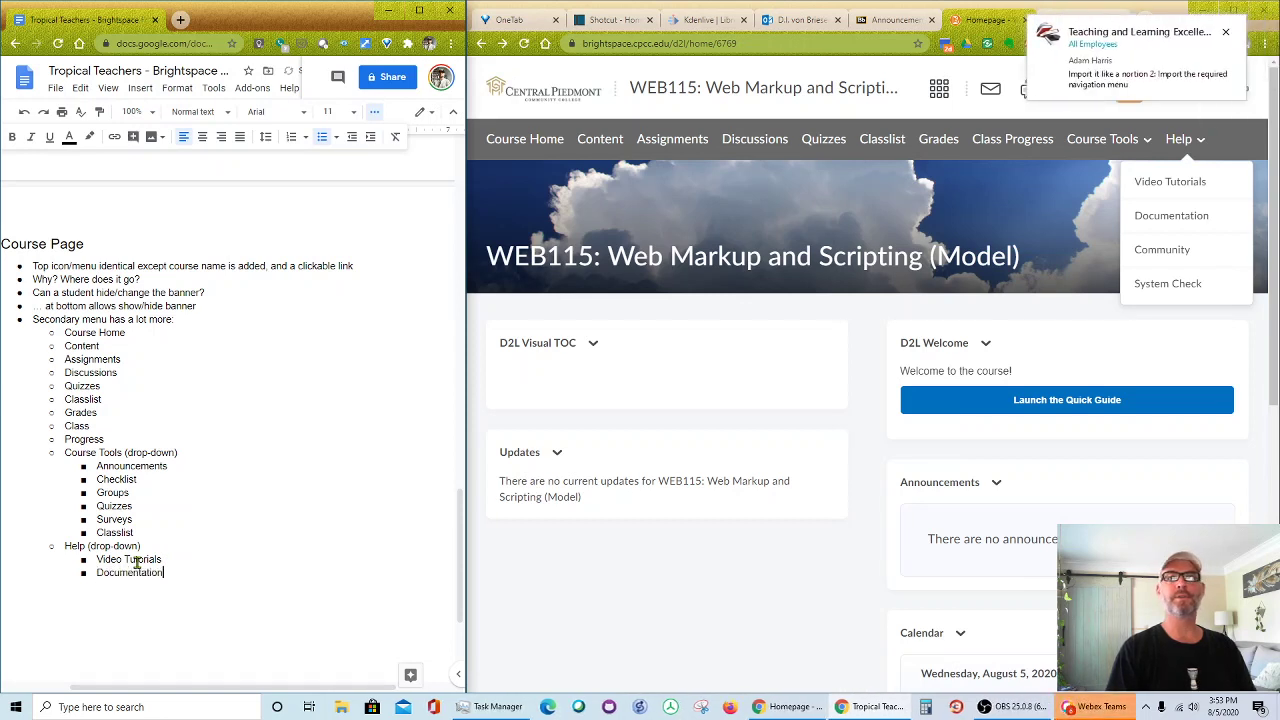
{"action": "key", "text": "Return"}
{"action": "type", "text": "Community"}
{"action": "key", "text": "Return"}
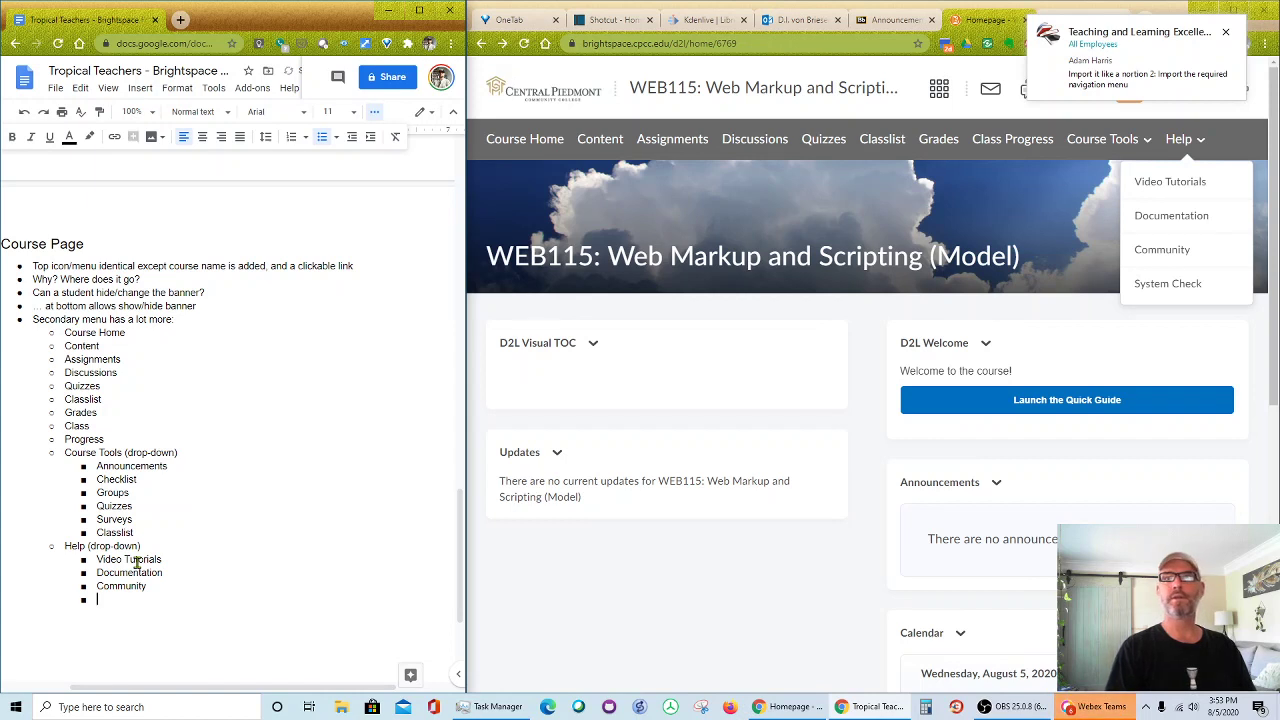
{"action": "type", "text": "System Check"}
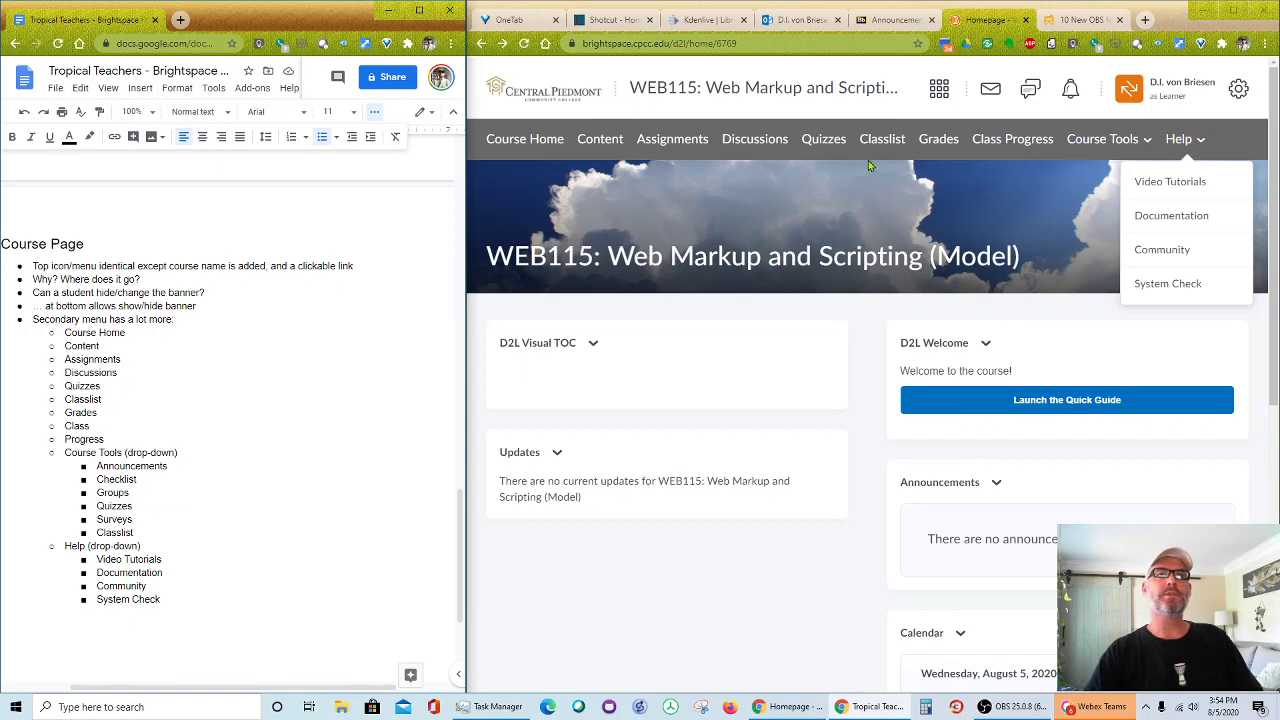
- Open Course Home in Brightspace and append "- same as name link at top, or drop-down from tictac grid" to the "Course Home" bullet
{"action": "left_click", "coordinate": [713, 569]}
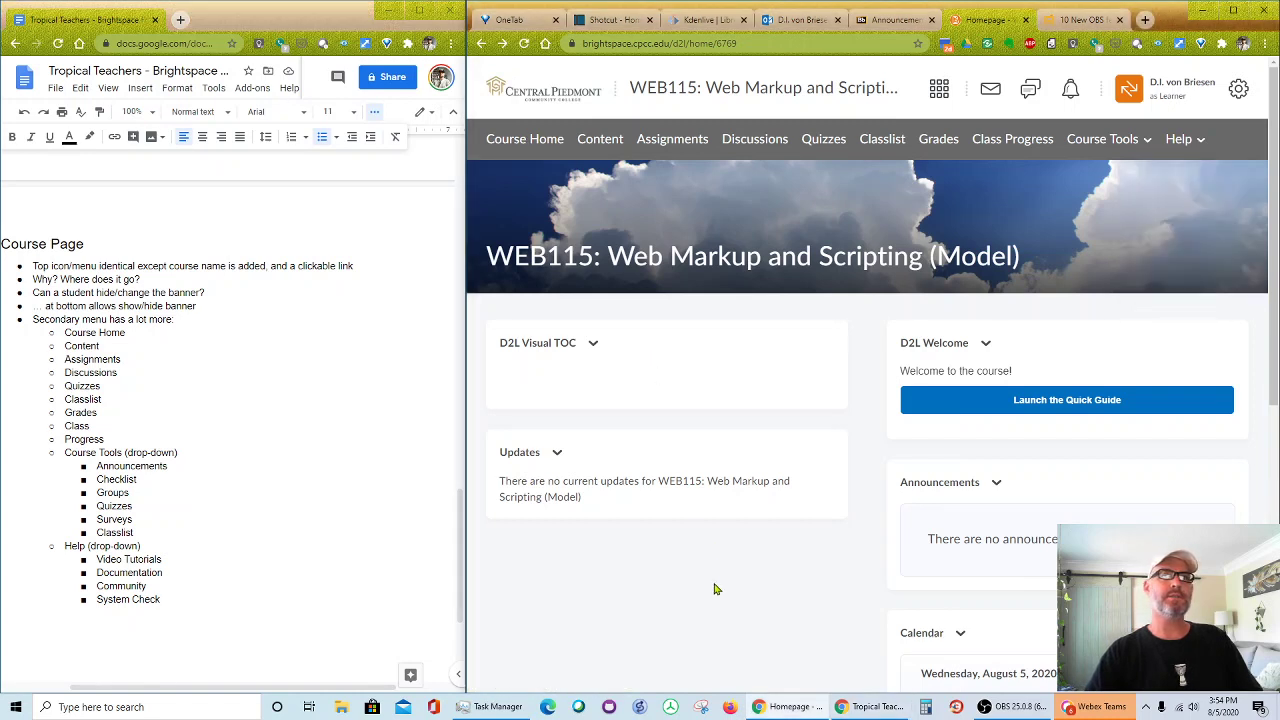
{"action": "left_click", "coordinate": [528, 140]}
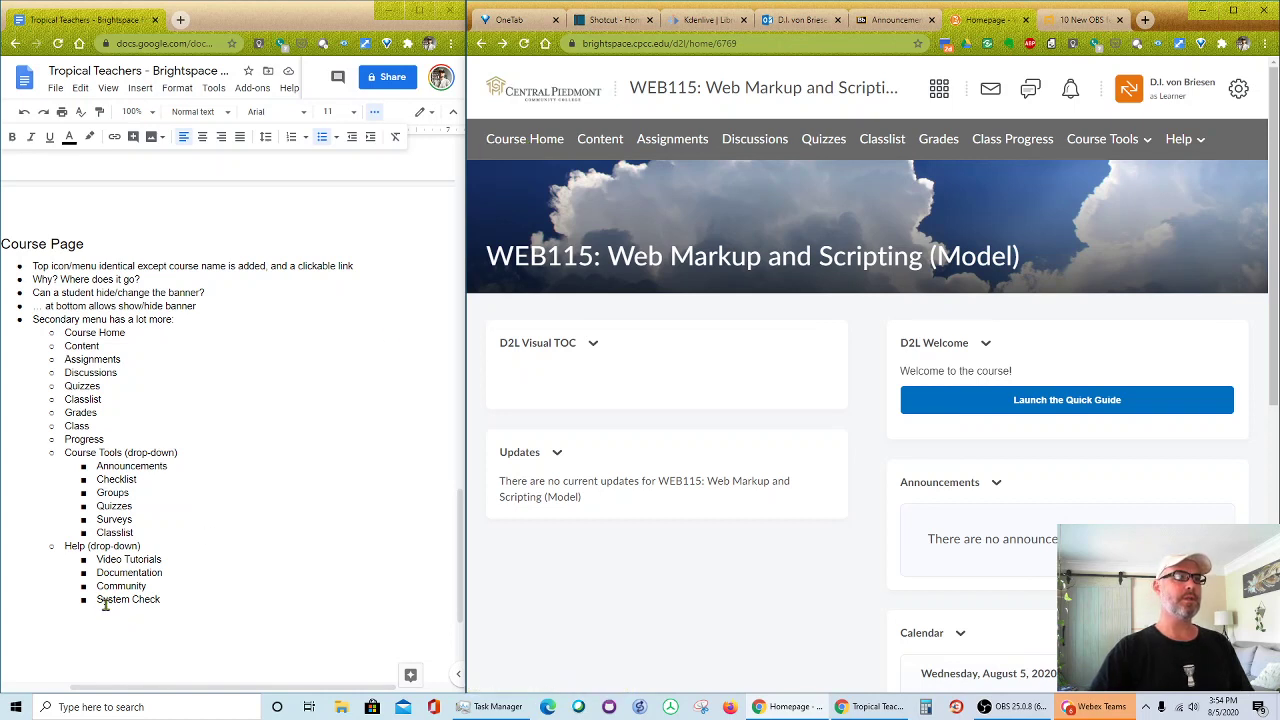
{"action": "left_click", "coordinate": [141, 334]}
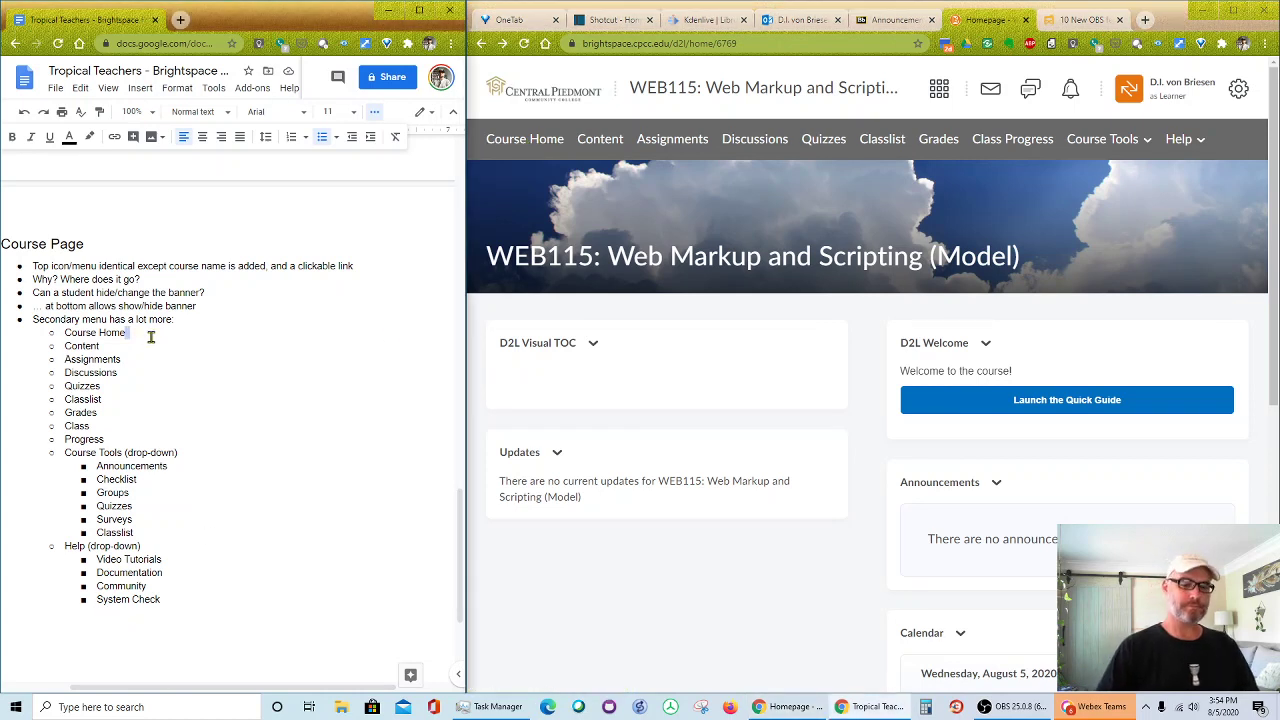
{"action": "type", "text": "- "}
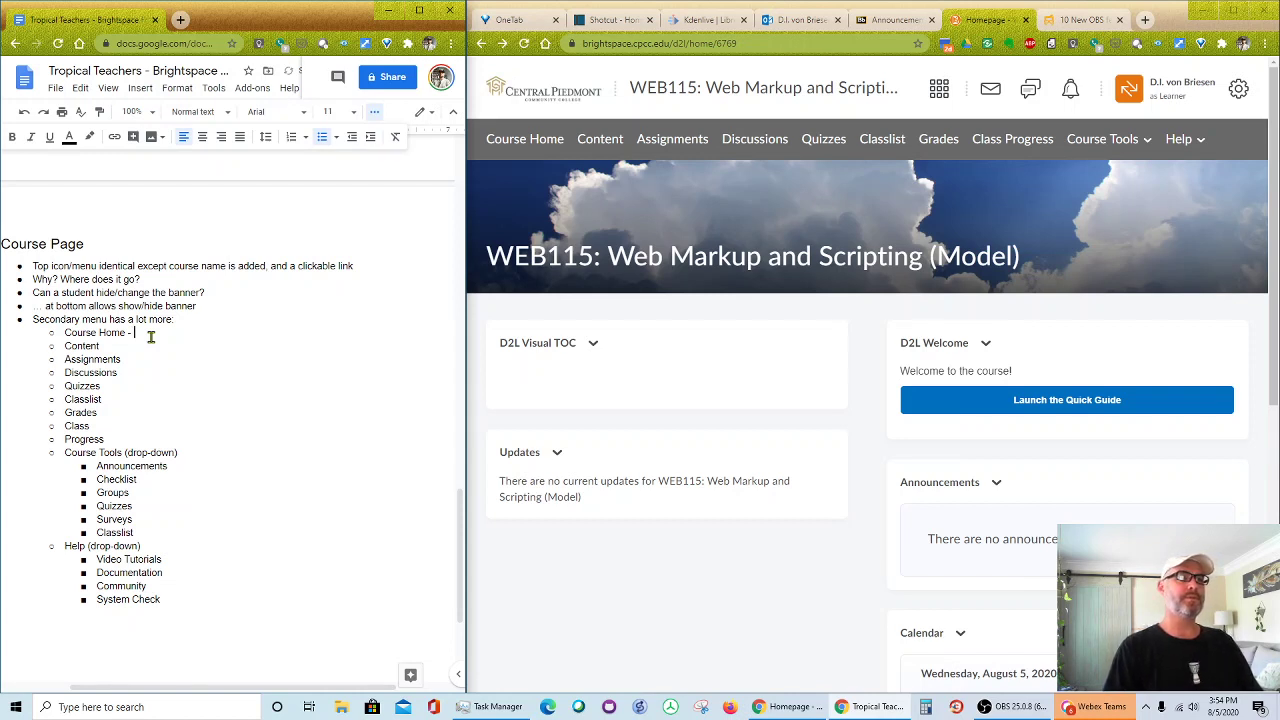
{"action": "type", "text": "same as "}
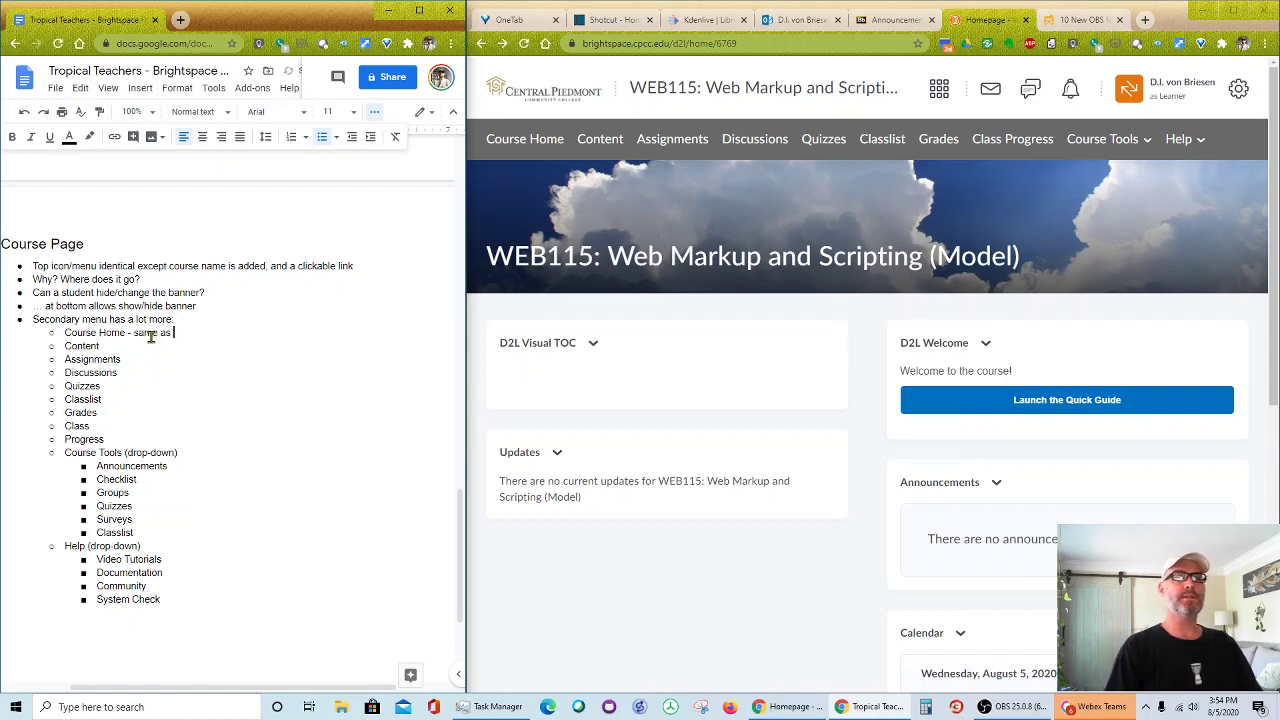
{"action": "type", "text": "nam"}
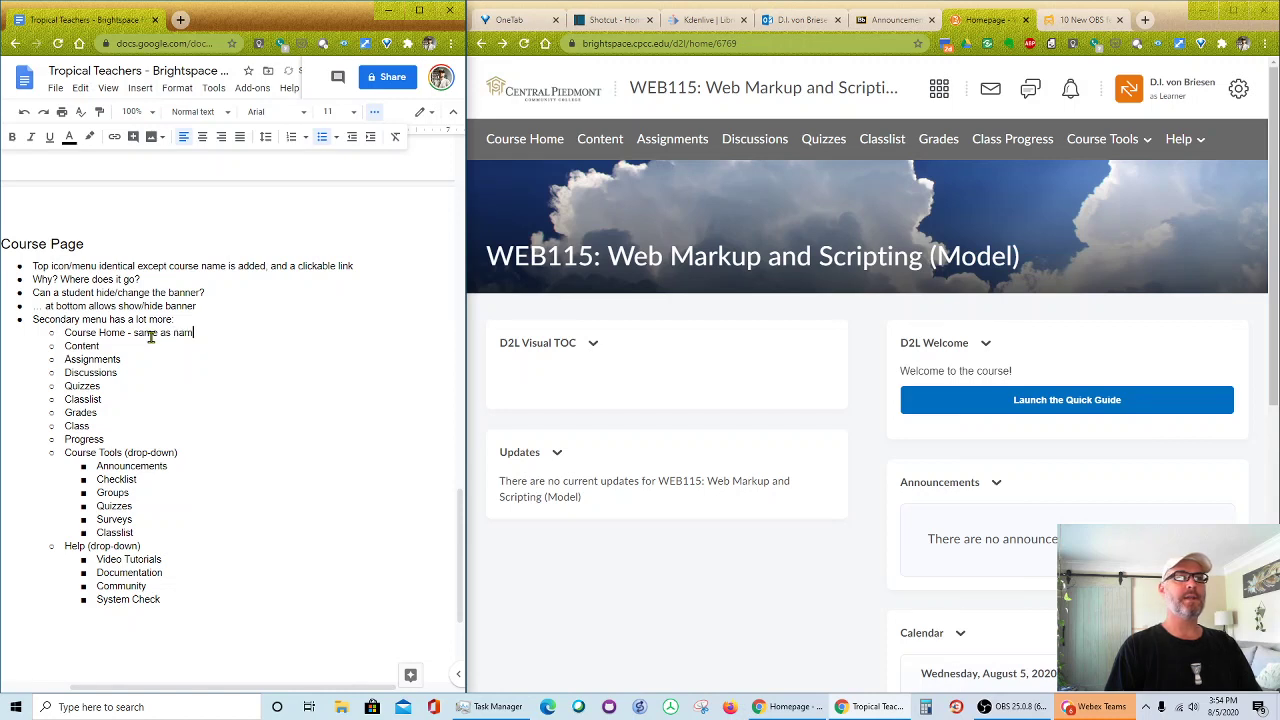
{"action": "type", "text": "e link at top"}
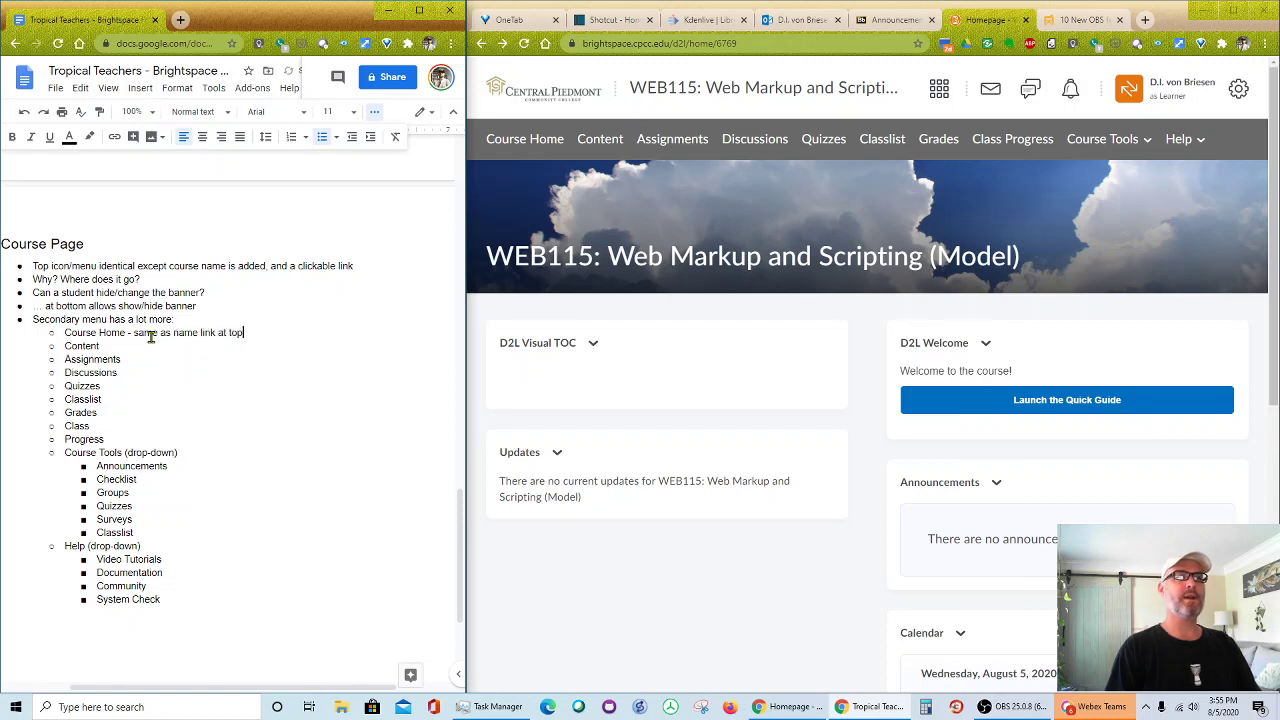
{"action": "type", "text": ", or drop-down from the"}
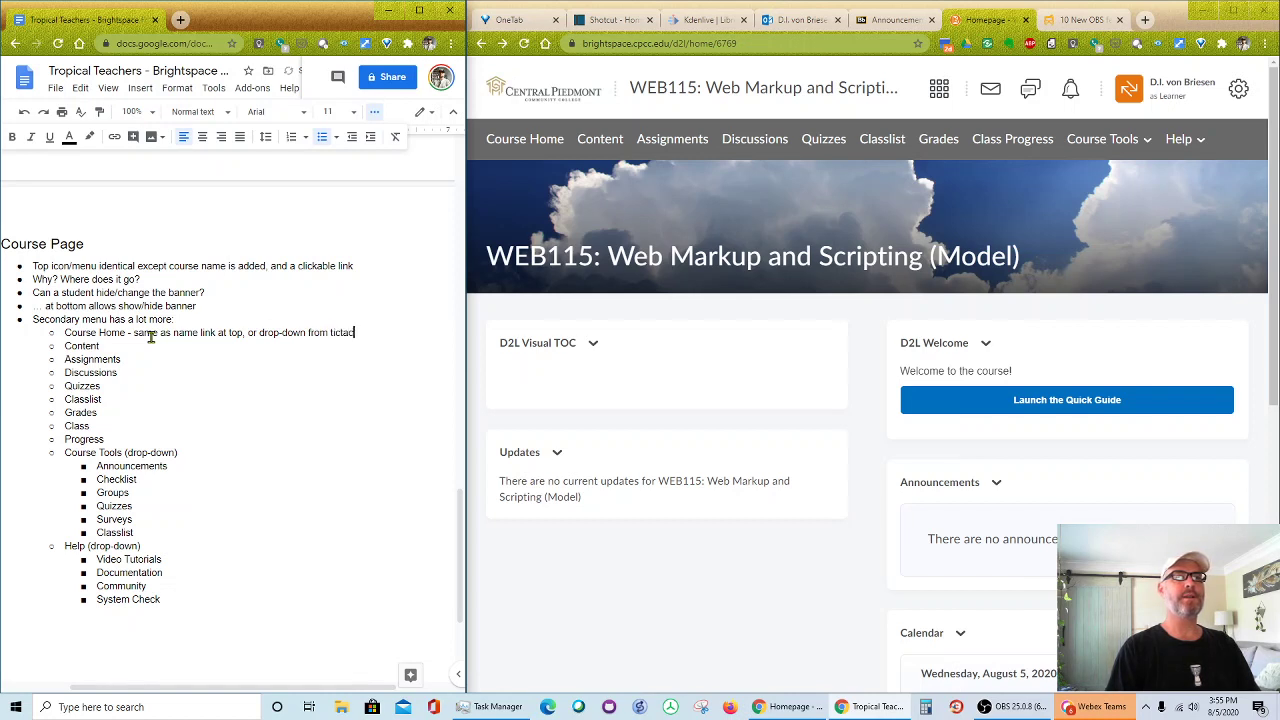
{"action": "type", "text": "tacgrid"}
{"action": "key", "text": "Left"}
{"action": "key", "text": "Left"}
{"action": "key", "text": "Left"}
{"action": "key", "text": "Left"}
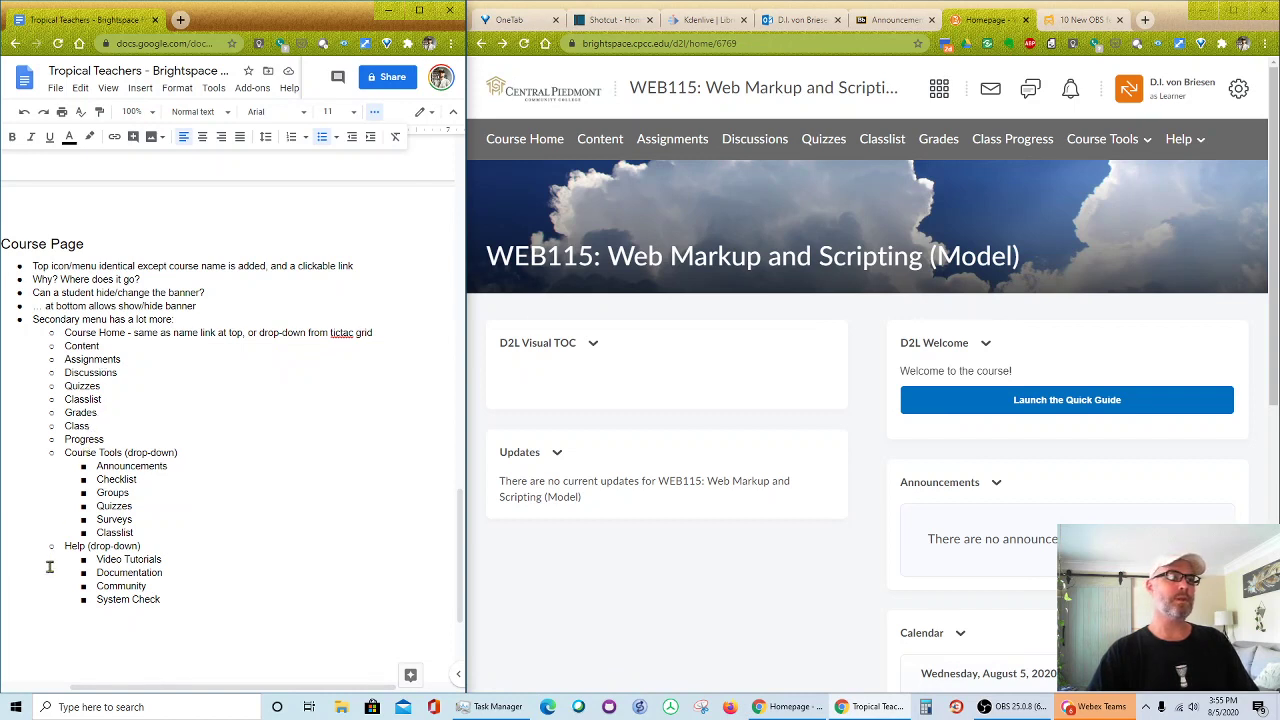
- Add a top-level "Main page" bullet after "System Check" in the notes, with a nested "D2L Visual TOC Widget" bullet
{"action": "left_click", "coordinate": [179, 607]}
{"action": "key", "text": "Return"}
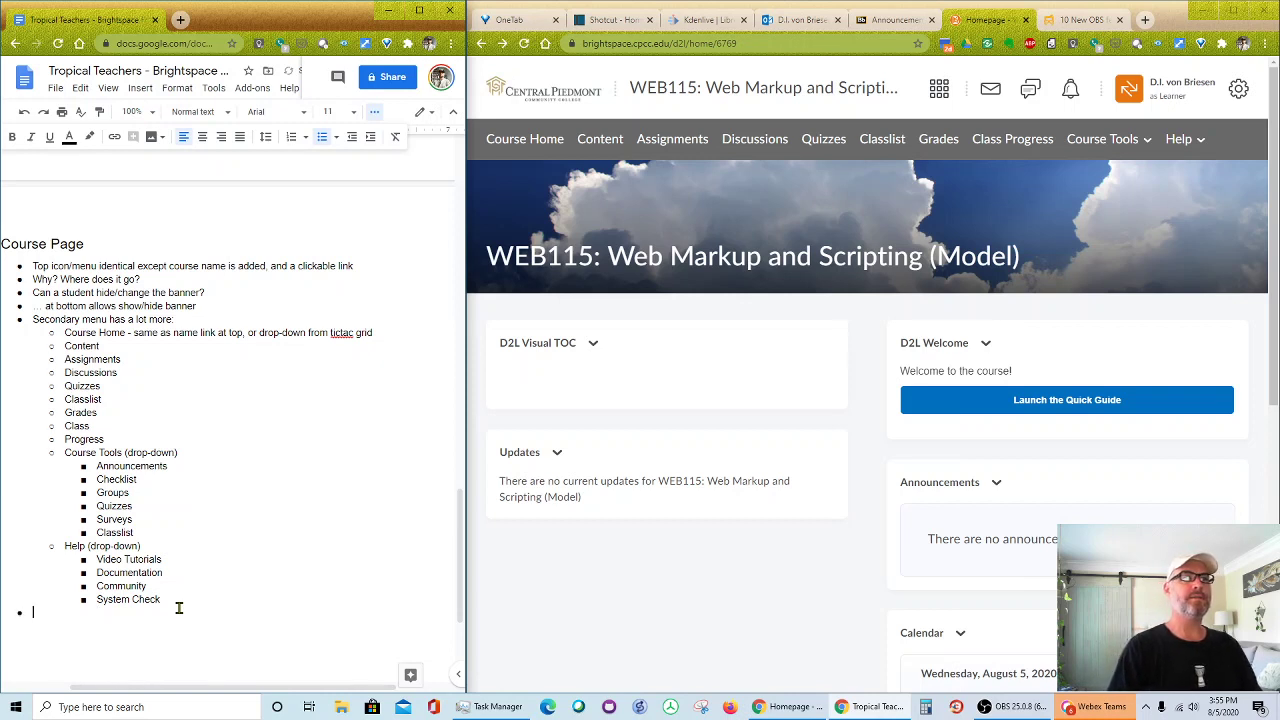
{"action": "type", "text": "Main page"}
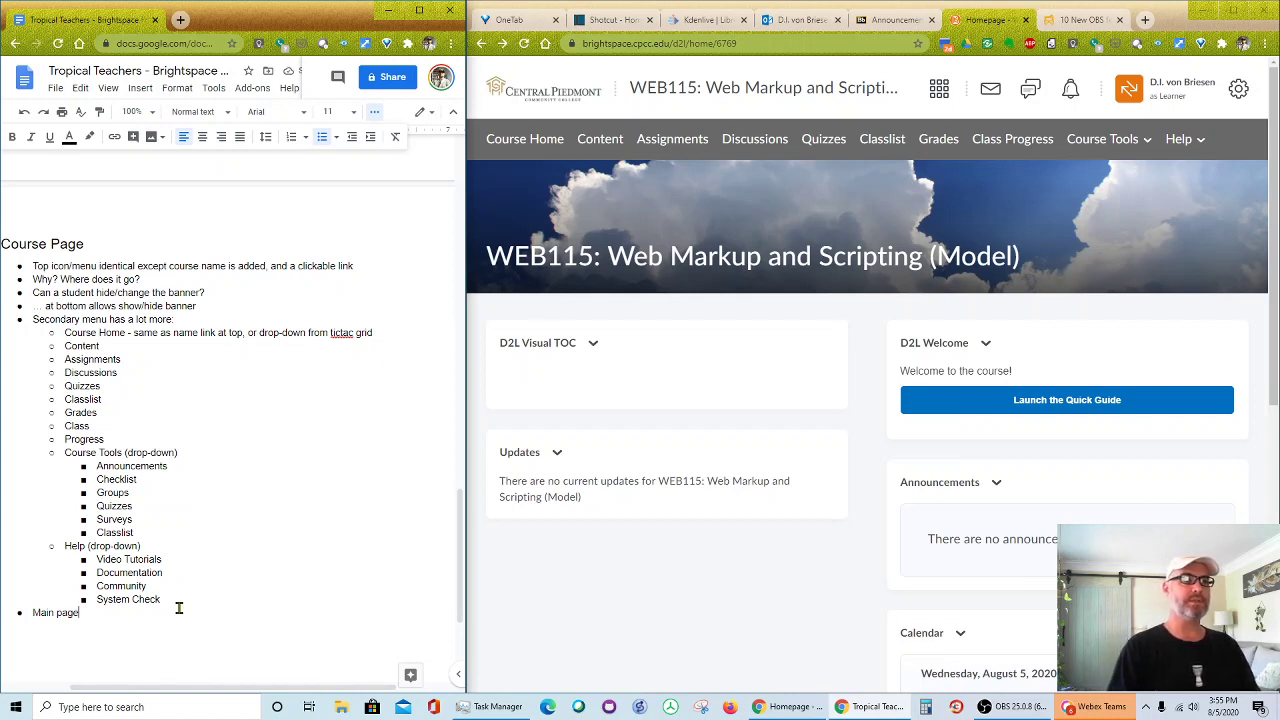
{"action": "key", "text": "Return"}
{"action": "type", "text": "D"}
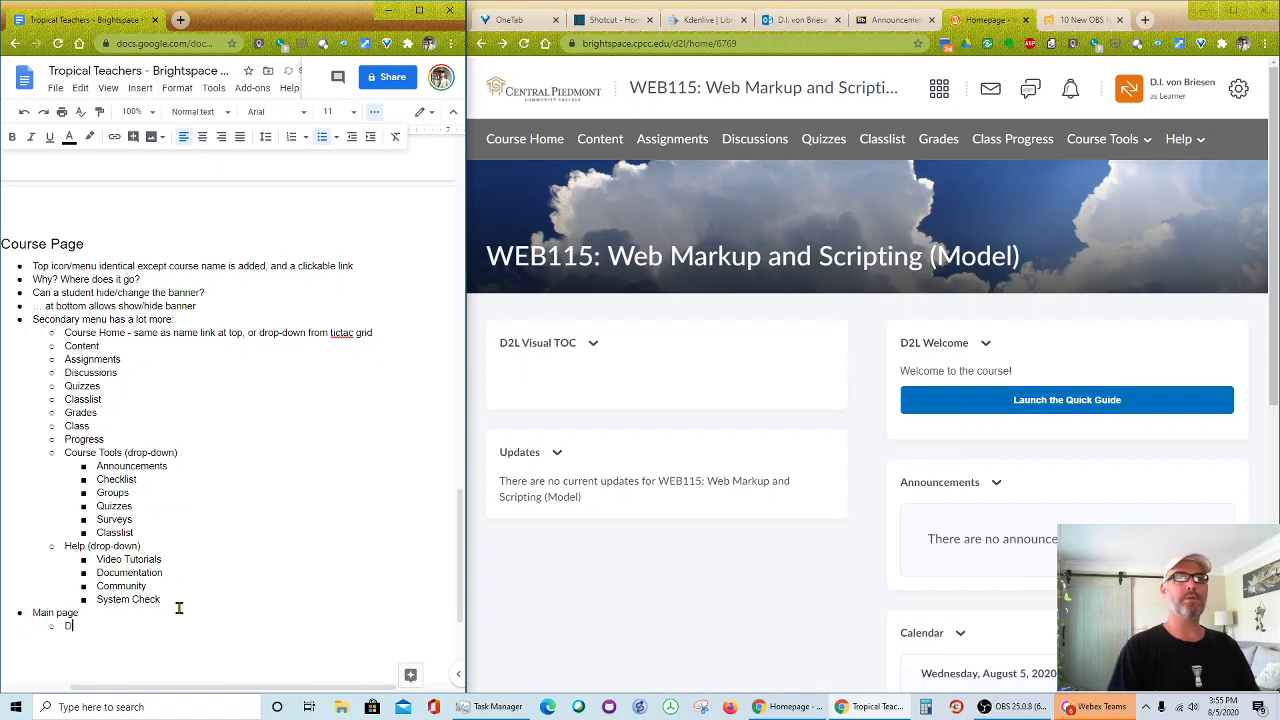
{"action": "type", "text": "2L Visual "}
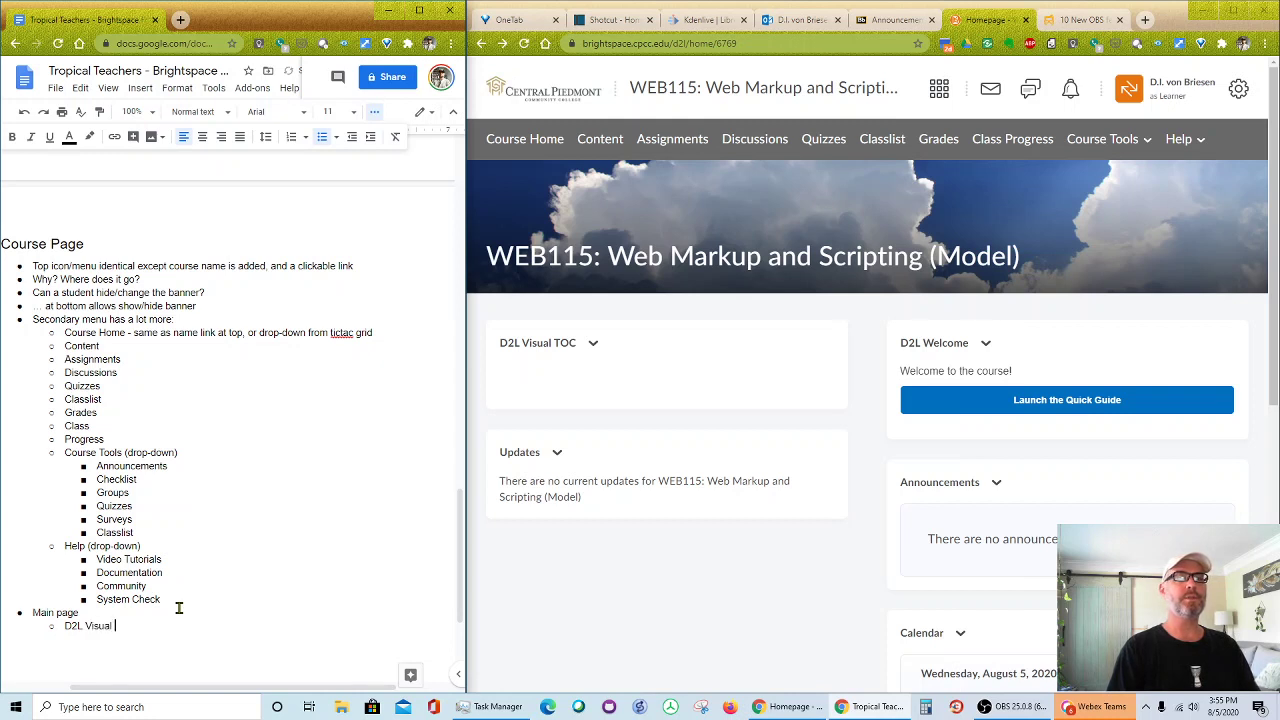
{"action": "type", "text": "TOC"}
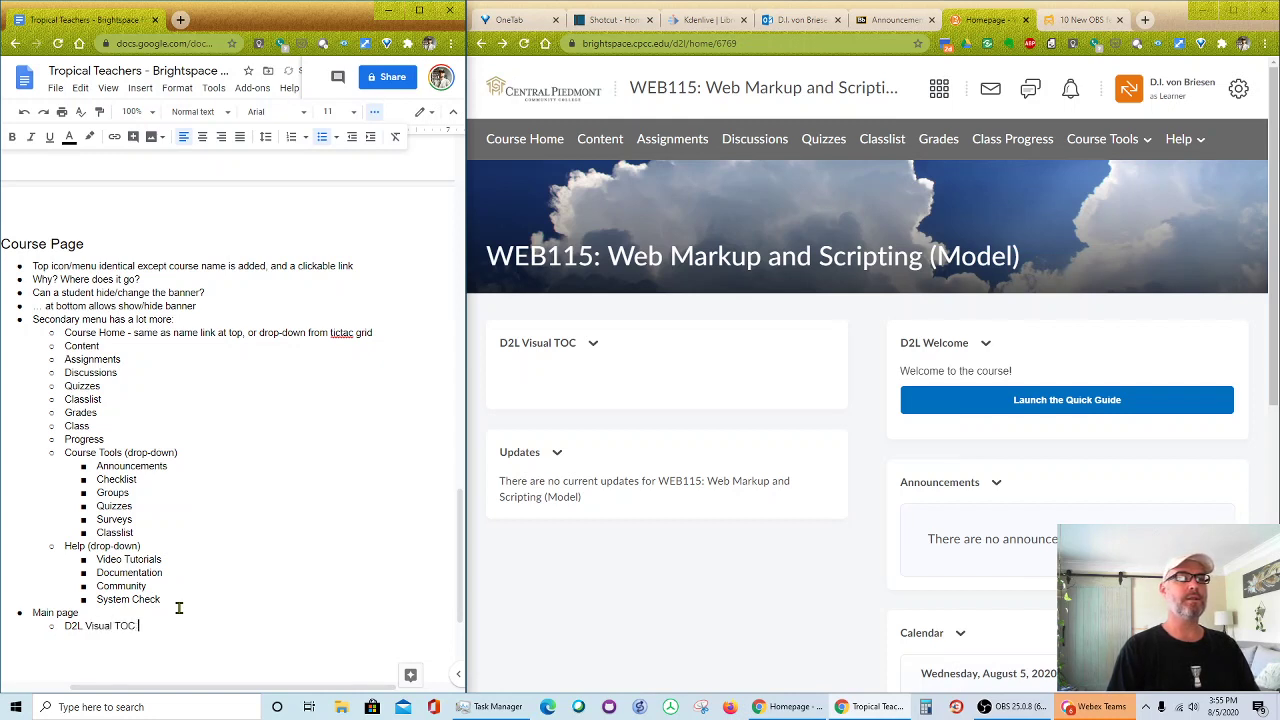
{"action": "type", "text": "Widget"}
- Add nested bullets "Updates Widget" and "D2L Welcome Widget" under "Main page"
{"action": "key", "text": "Return"}
{"action": "type", "text": "Updates"}
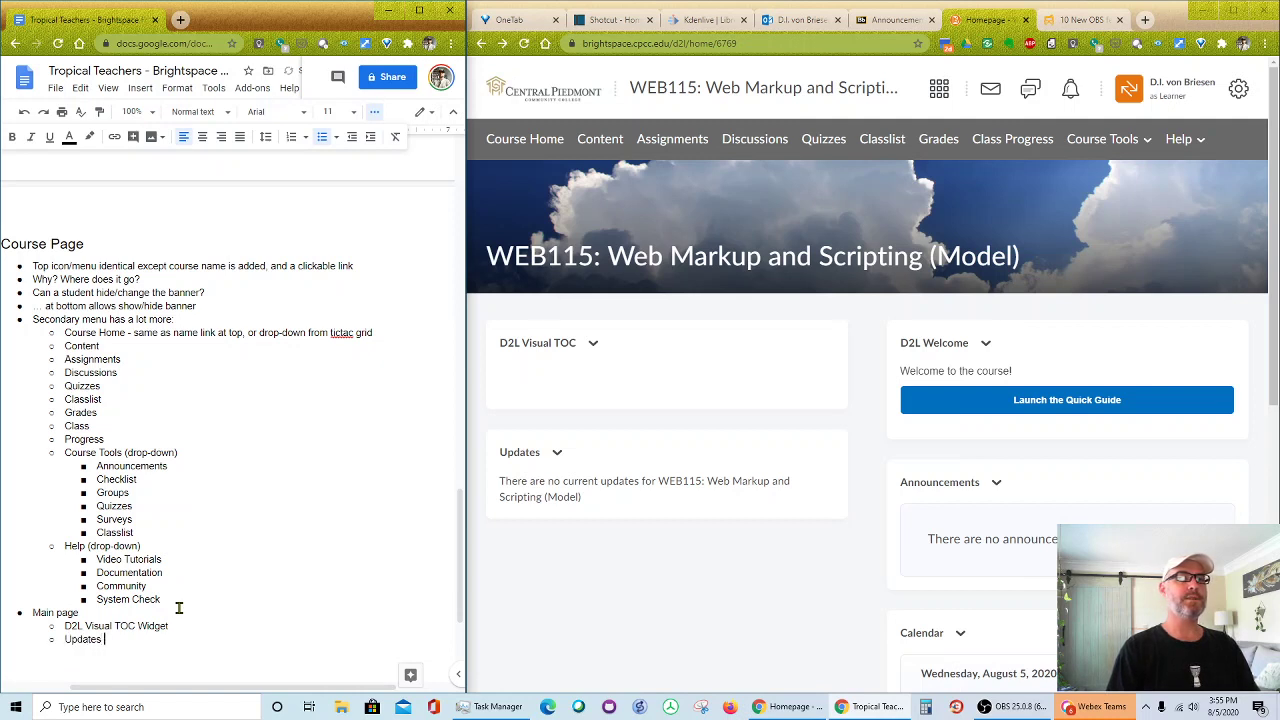
{"action": "type", "text": " Widget"}
{"action": "key", "text": "Return"}
{"action": "type", "text": "D2L Welco"}
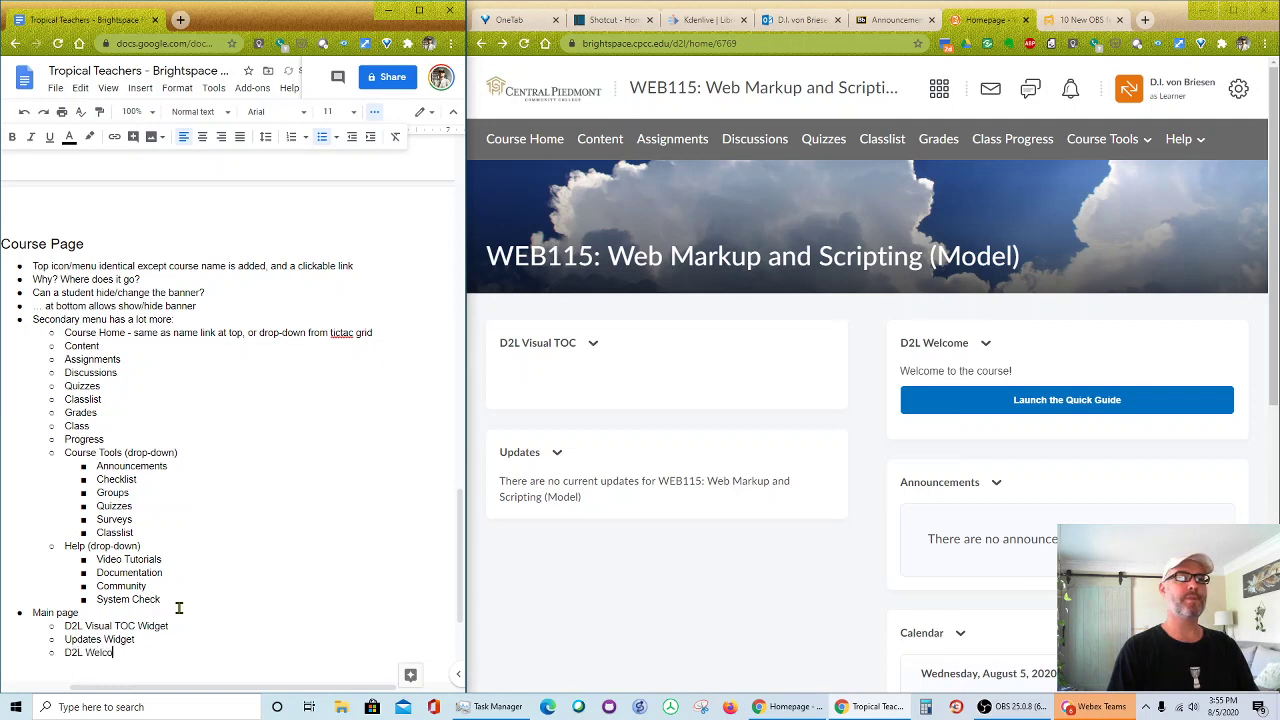
{"action": "type", "text": "me Widget"}
- Add nested bullets "Announcements Widget" and "Calendar Widget" under "Main page", with "Widget" capitalized in both
{"action": "key", "text": "Return"}
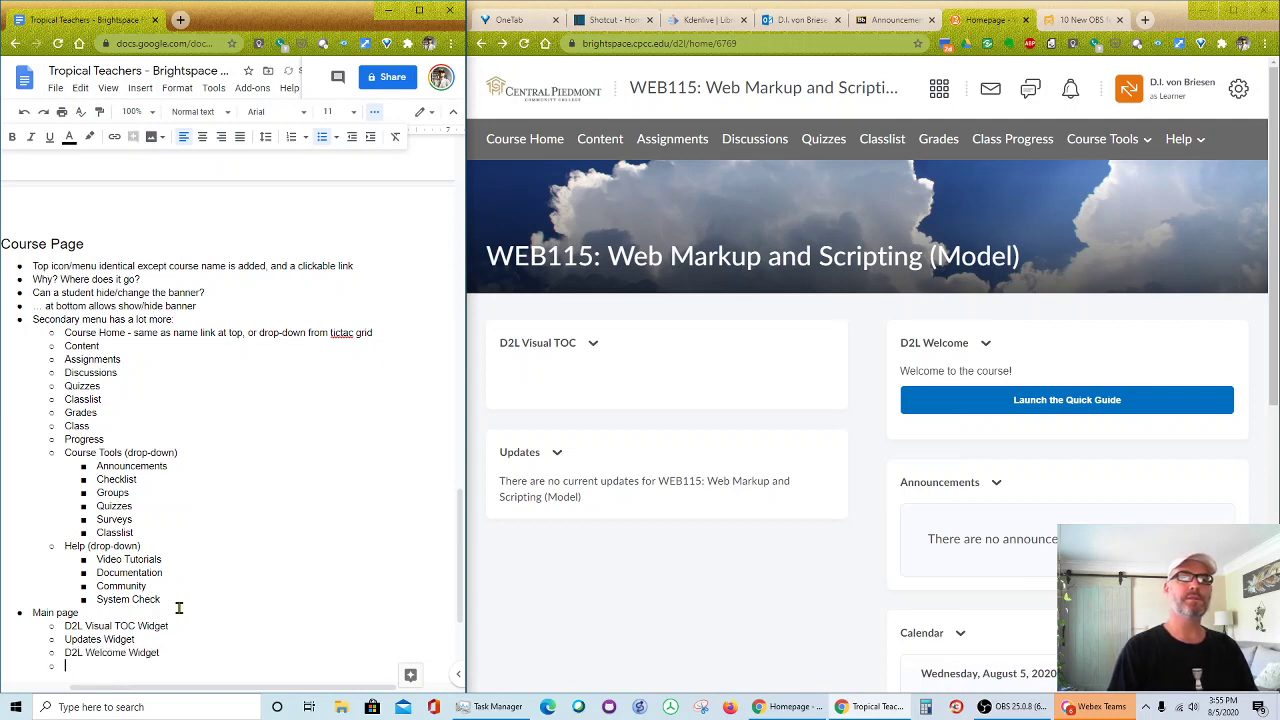
{"action": "type", "text": "Annou"}
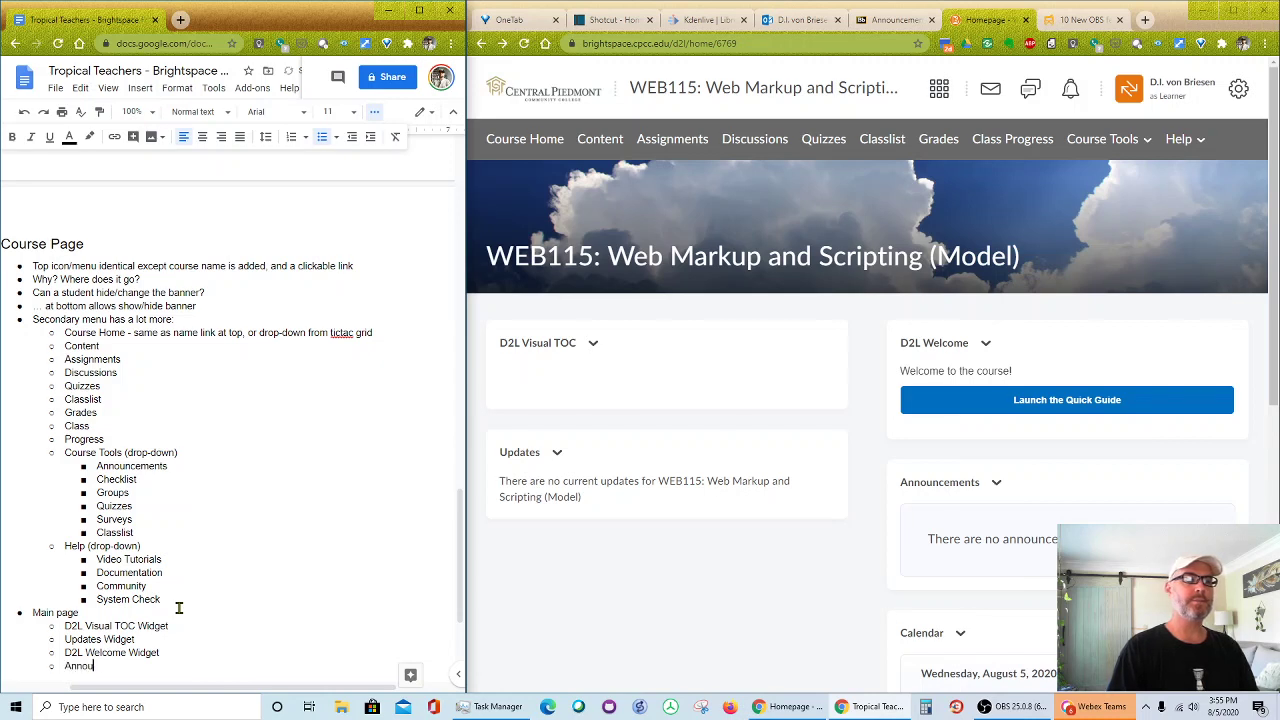
{"action": "type", "text": "ncements Wid"}
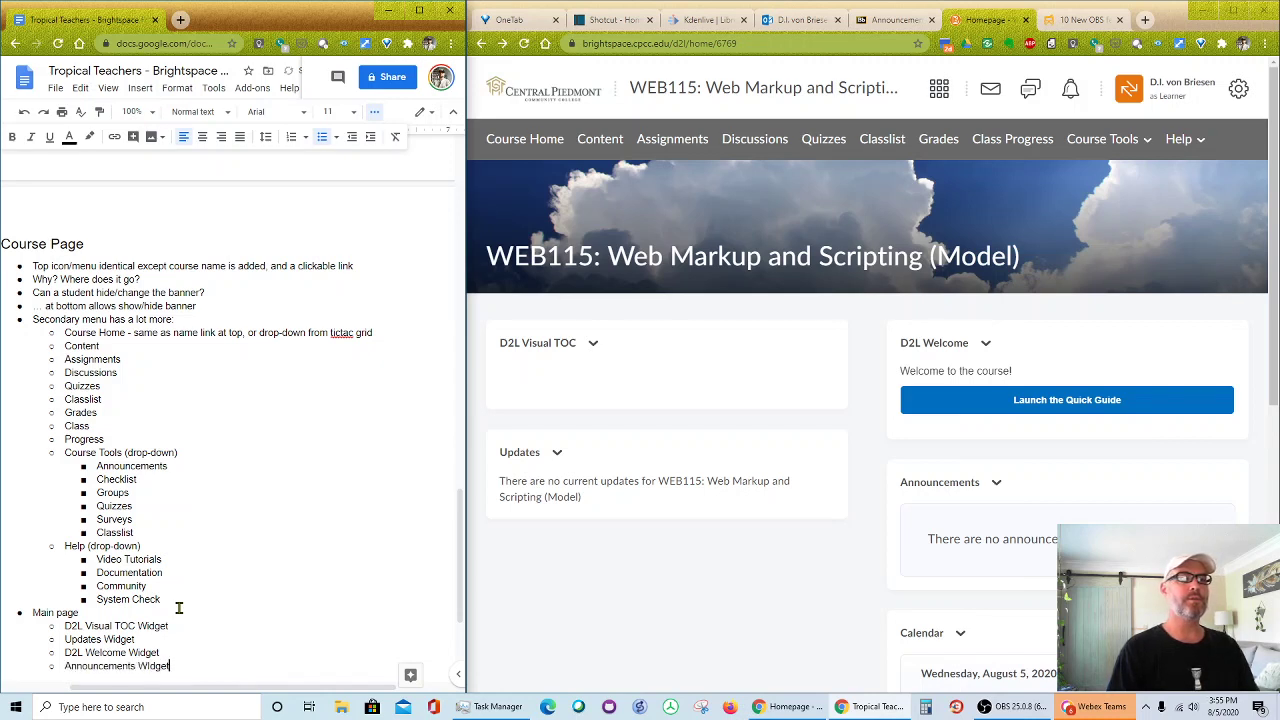
{"action": "type", "text": "get"}
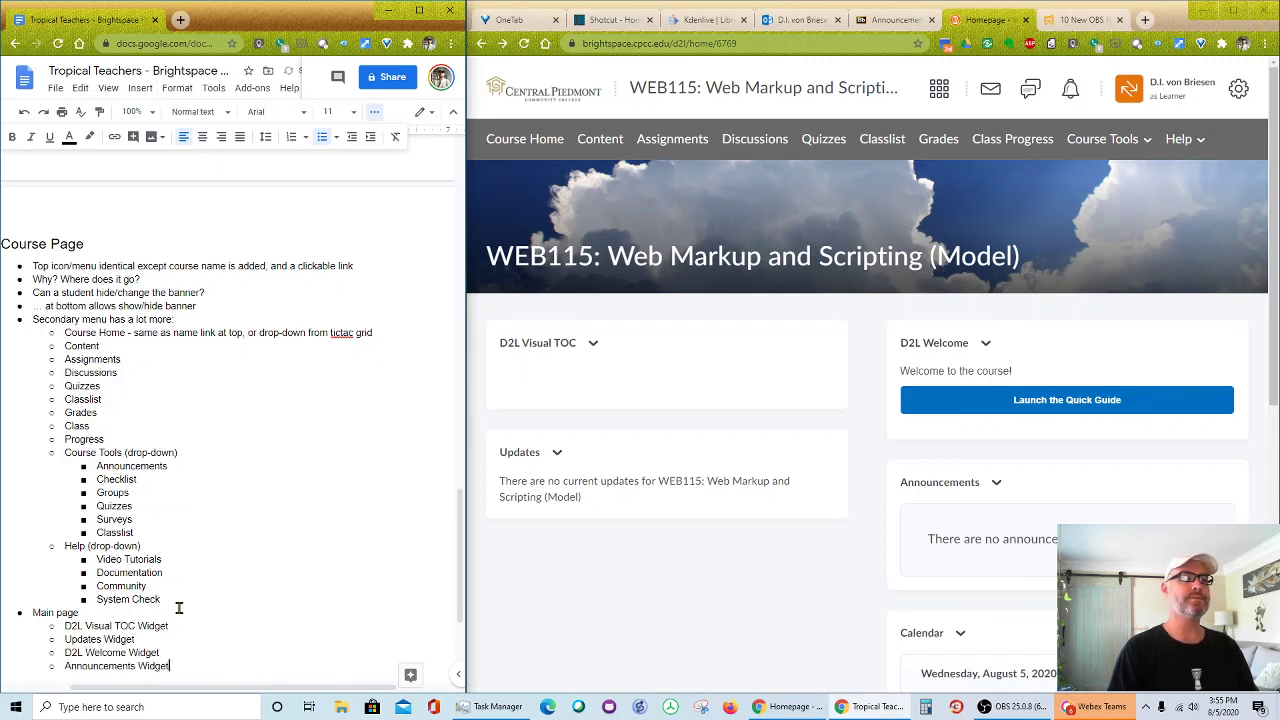
{"action": "key", "text": "Return"}
{"action": "type", "text": "Calendar "}
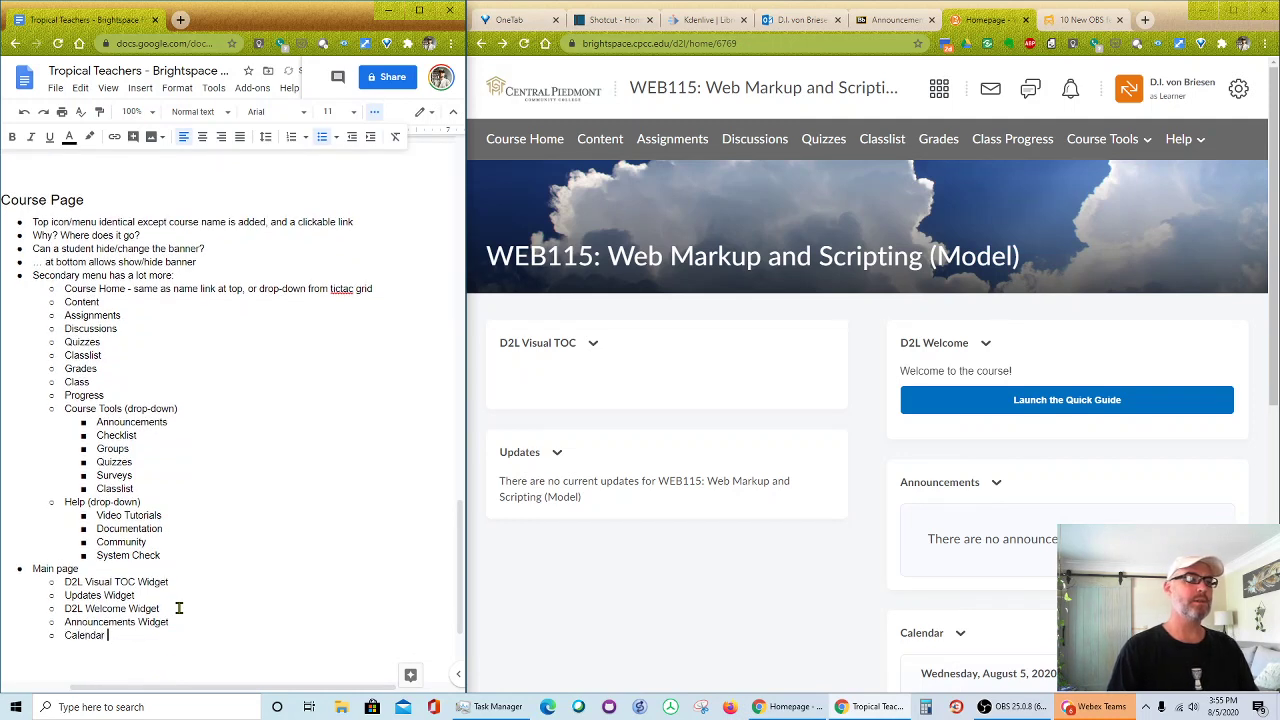
{"action": "type", "text": "widget"}
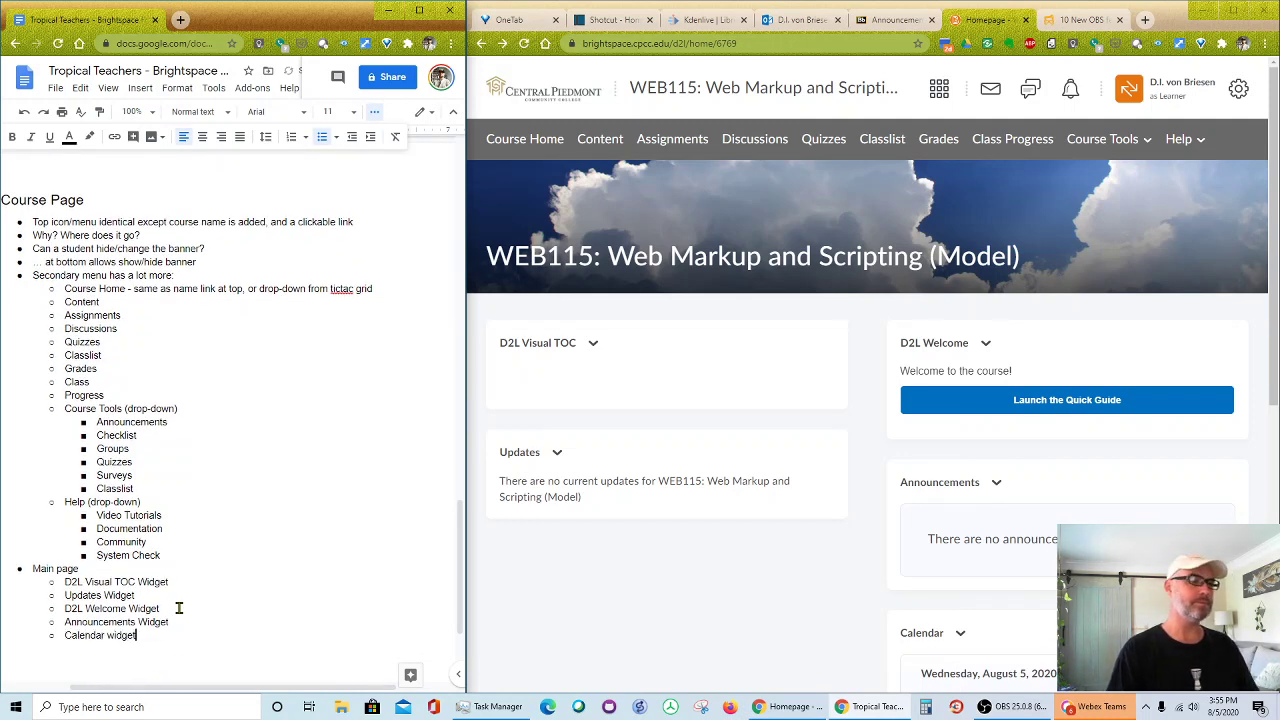
{"action": "key", "text": "BackSpace"}
{"action": "key", "text": "Left"}
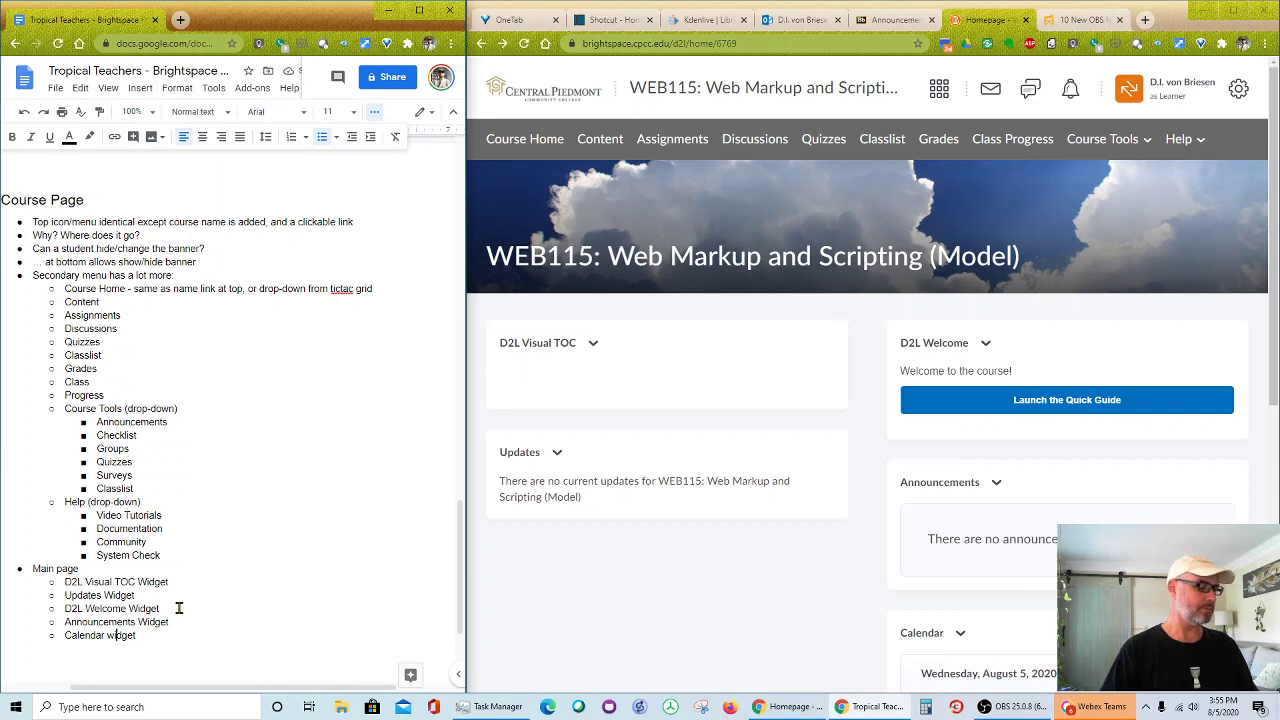
{"action": "key", "text": "Delete"}
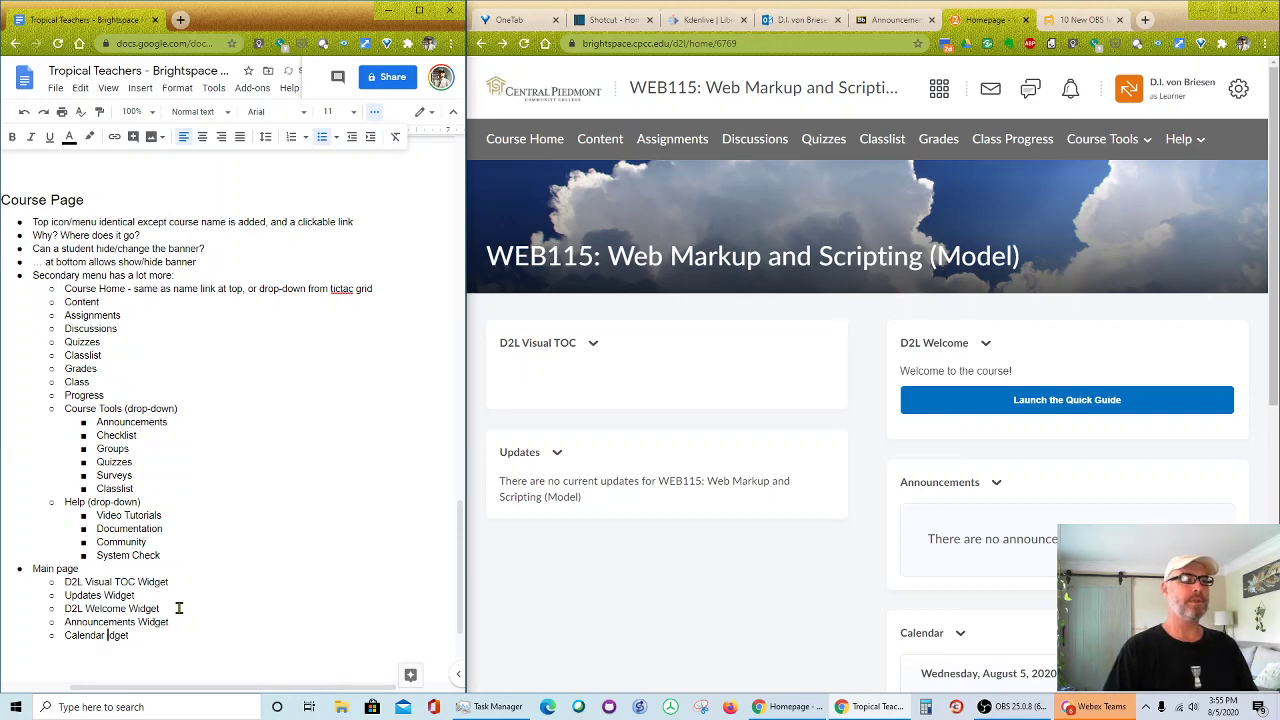
{"action": "type", "text": "W"}
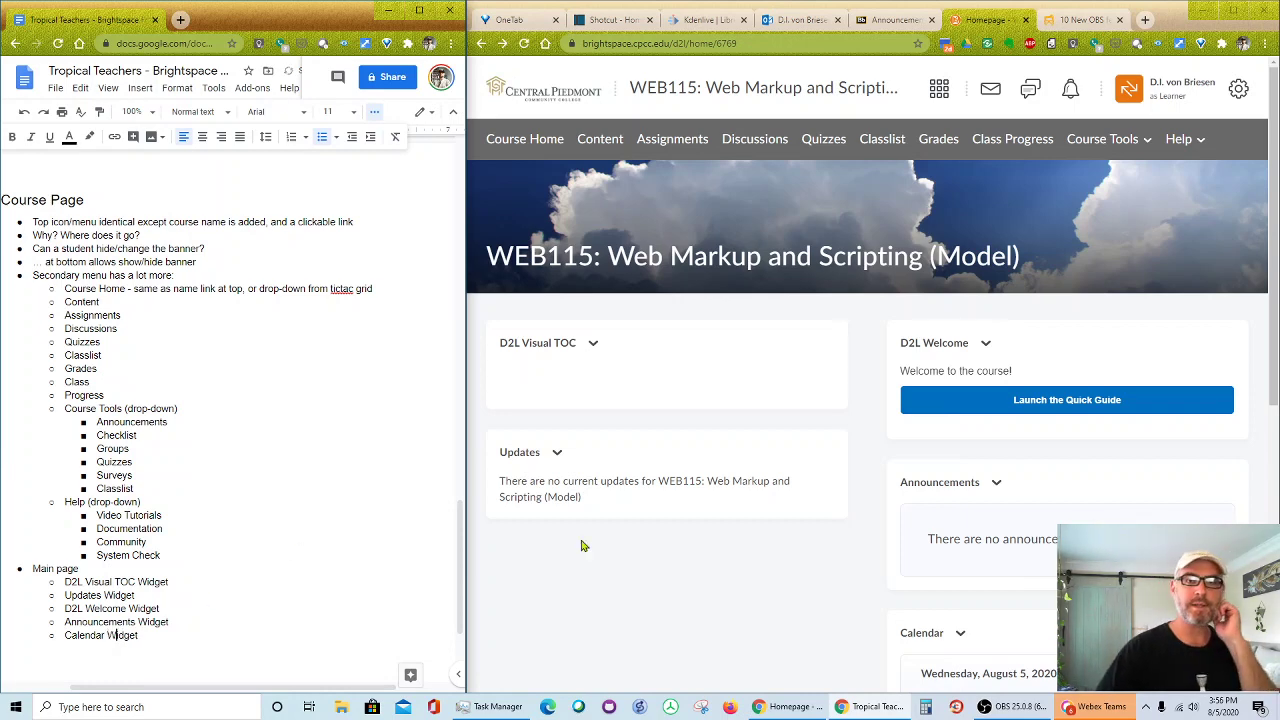
- Check the lower part of the course home page and add a nested "D2L Teacher Profile Widget" bullet below "Calendar Widget"
{"action": "scroll", "coordinate": [808, 537], "scroll_direction": "down", "scroll_amount": 3}
{"action": "scroll", "coordinate": [808, 541], "scroll_direction": "down", "scroll_amount": 3}
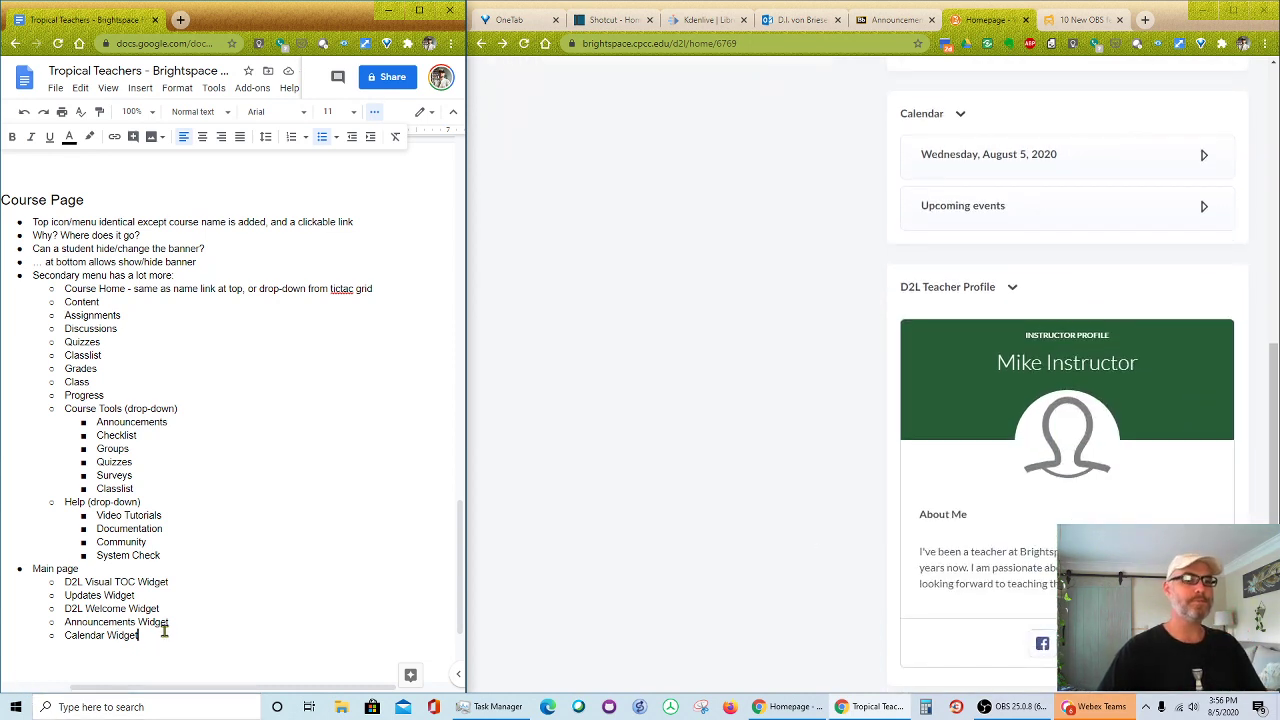
{"action": "key", "text": "Return"}
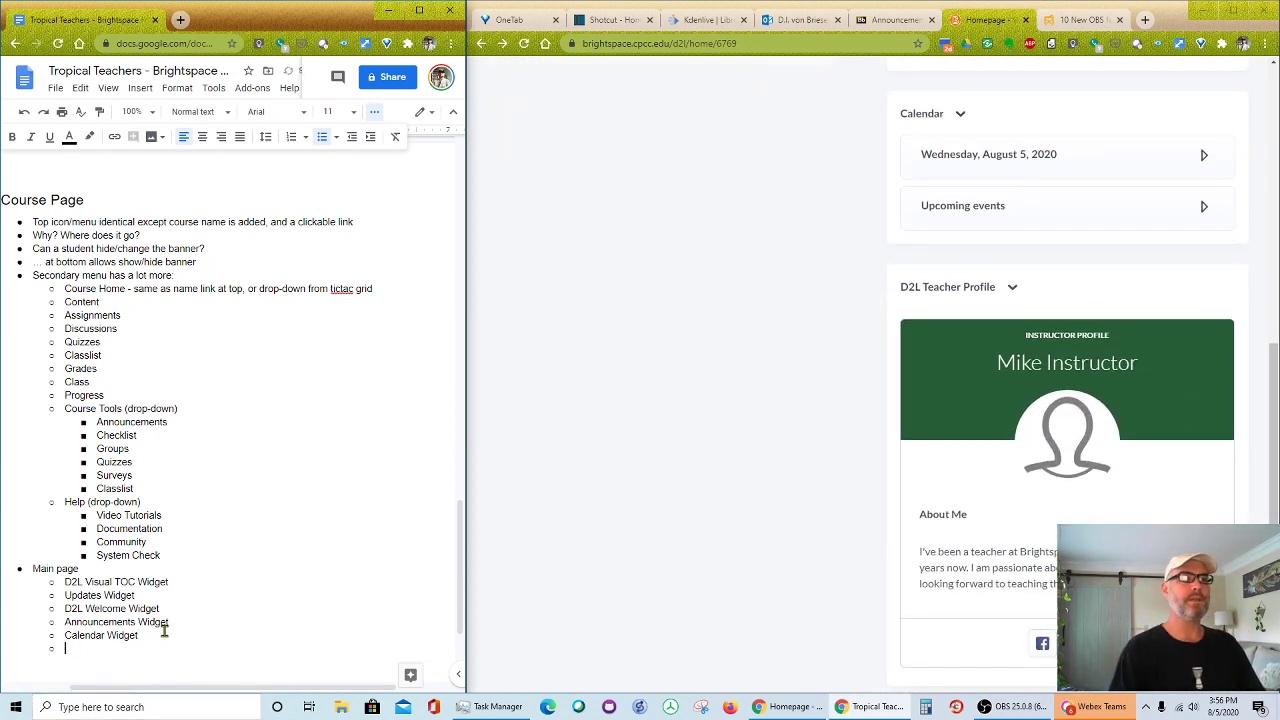
{"action": "type", "text": "D2l tre"}
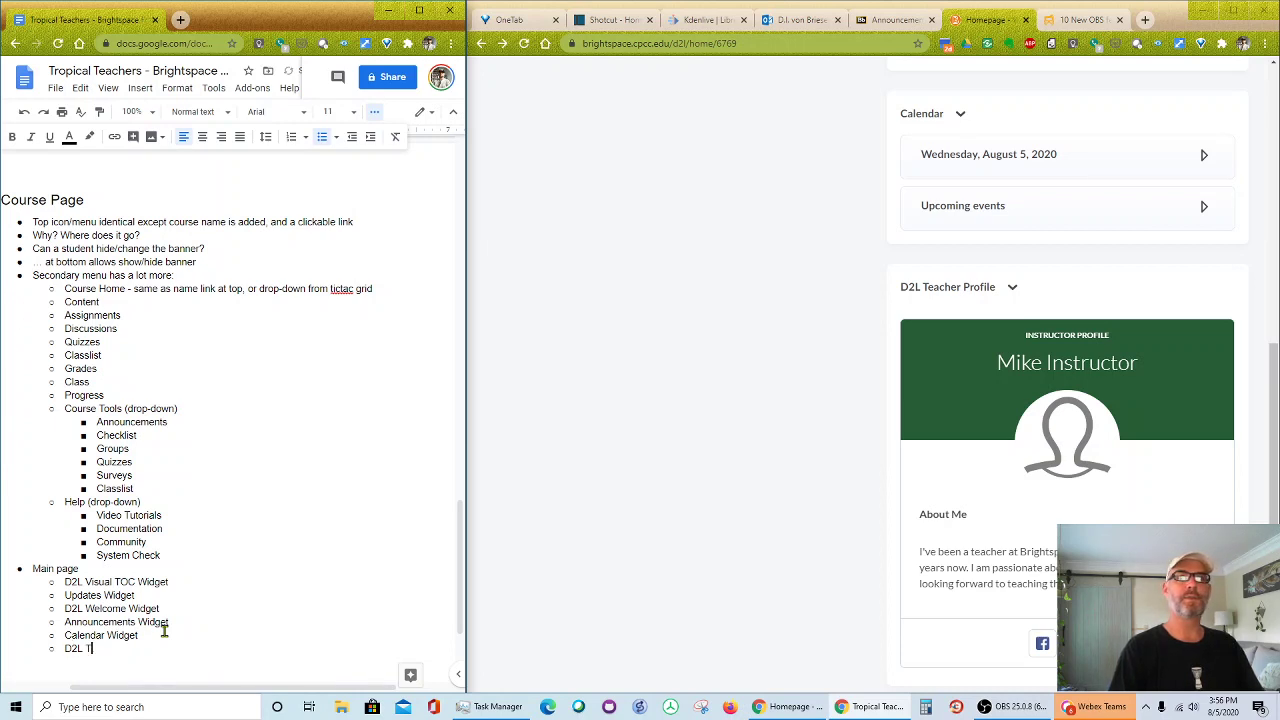
{"action": "type", "text": "eacher Profile "}
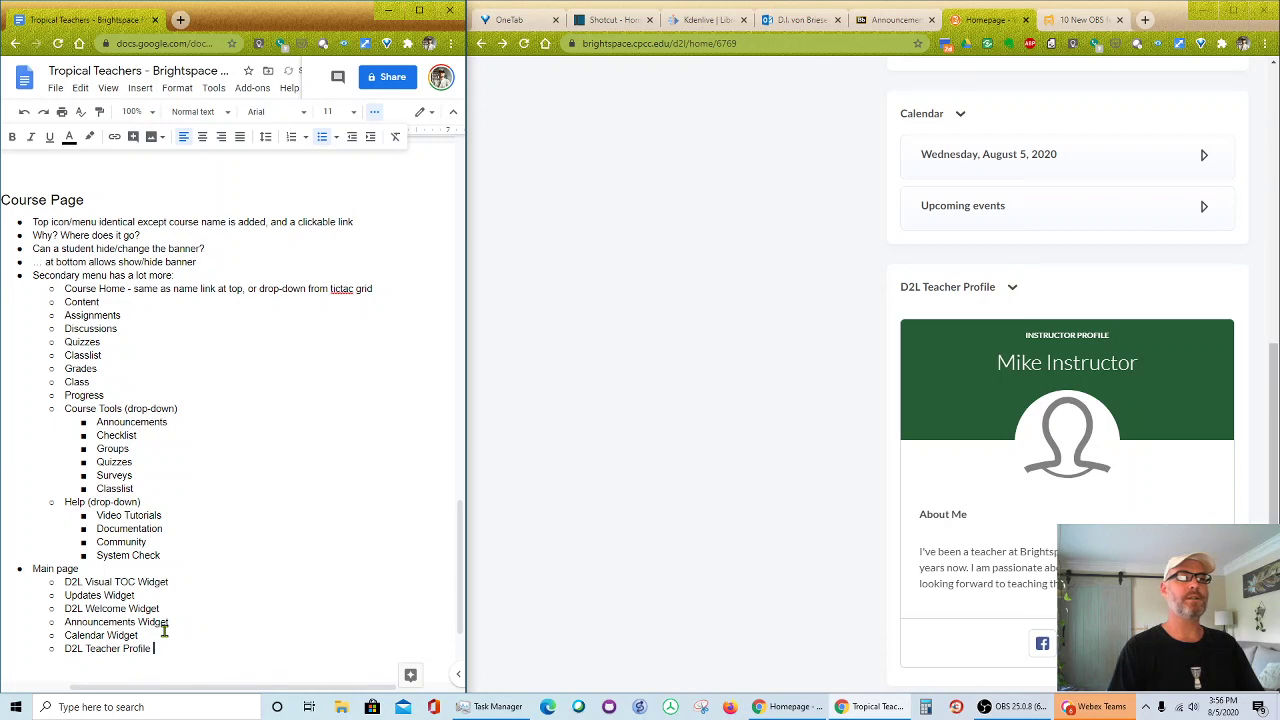
{"action": "type", "text": "Widget"}
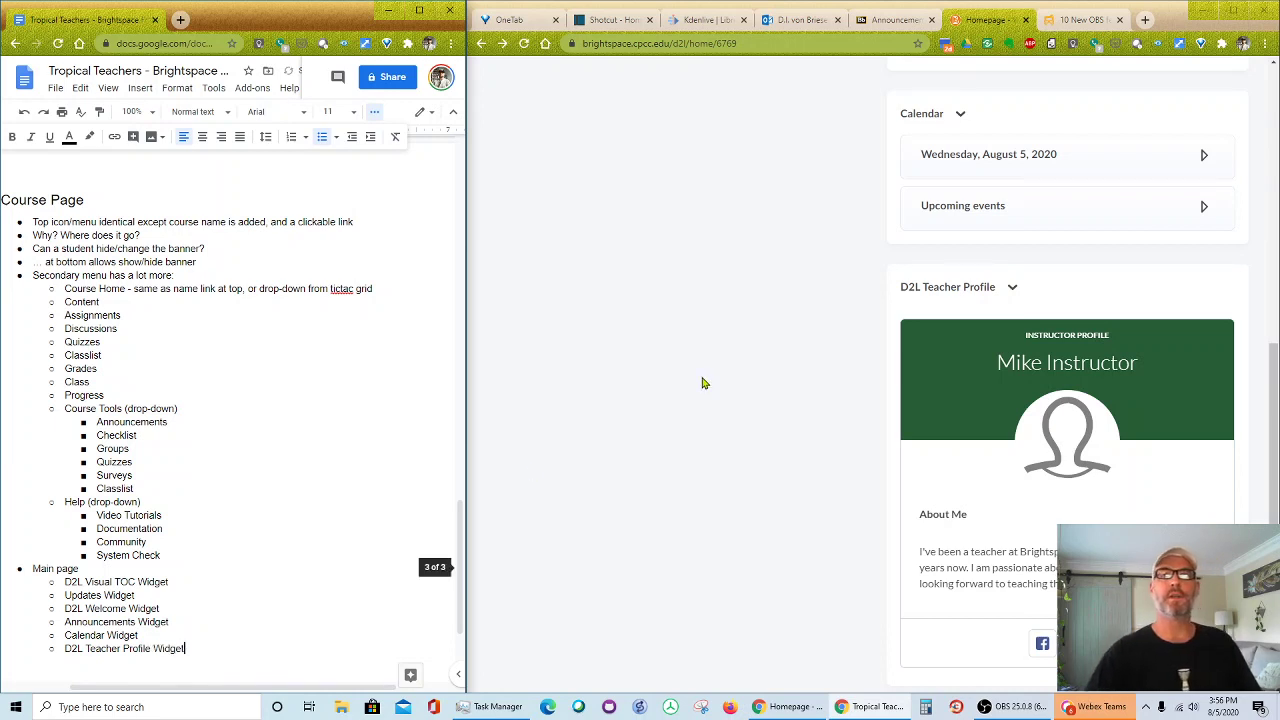
- Check the options of the D2L Teacher Profile and Calendar widgets, and append "(same as from main page)" to the "Calendar Widget" bullet
{"action": "left_click", "coordinate": [1019, 293]}
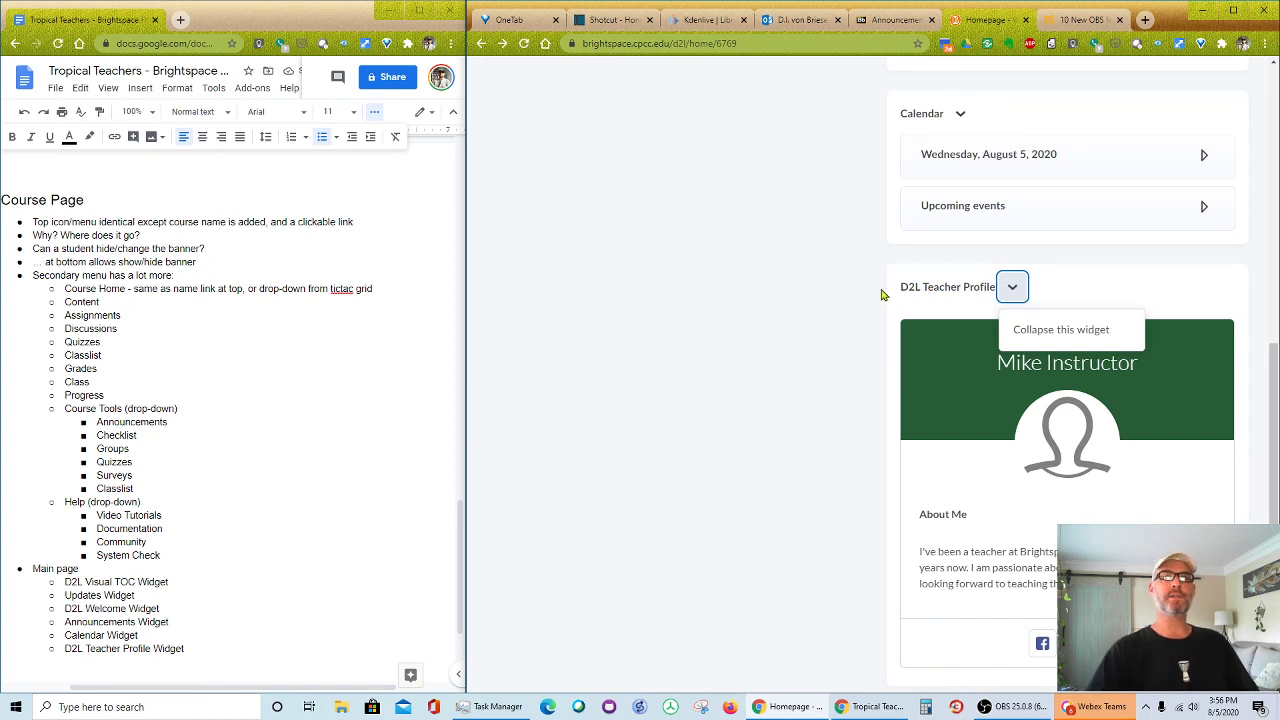
{"action": "left_click", "coordinate": [962, 115]}
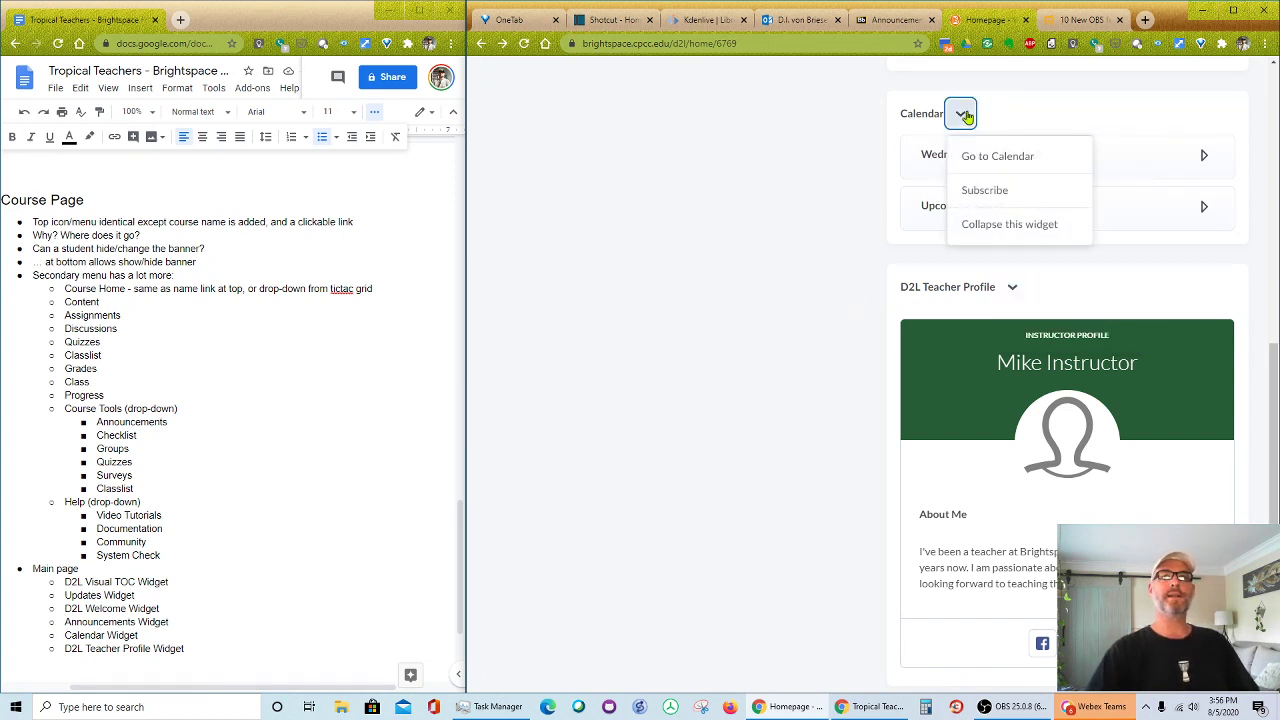
{"action": "left_click", "coordinate": [720, 205]}
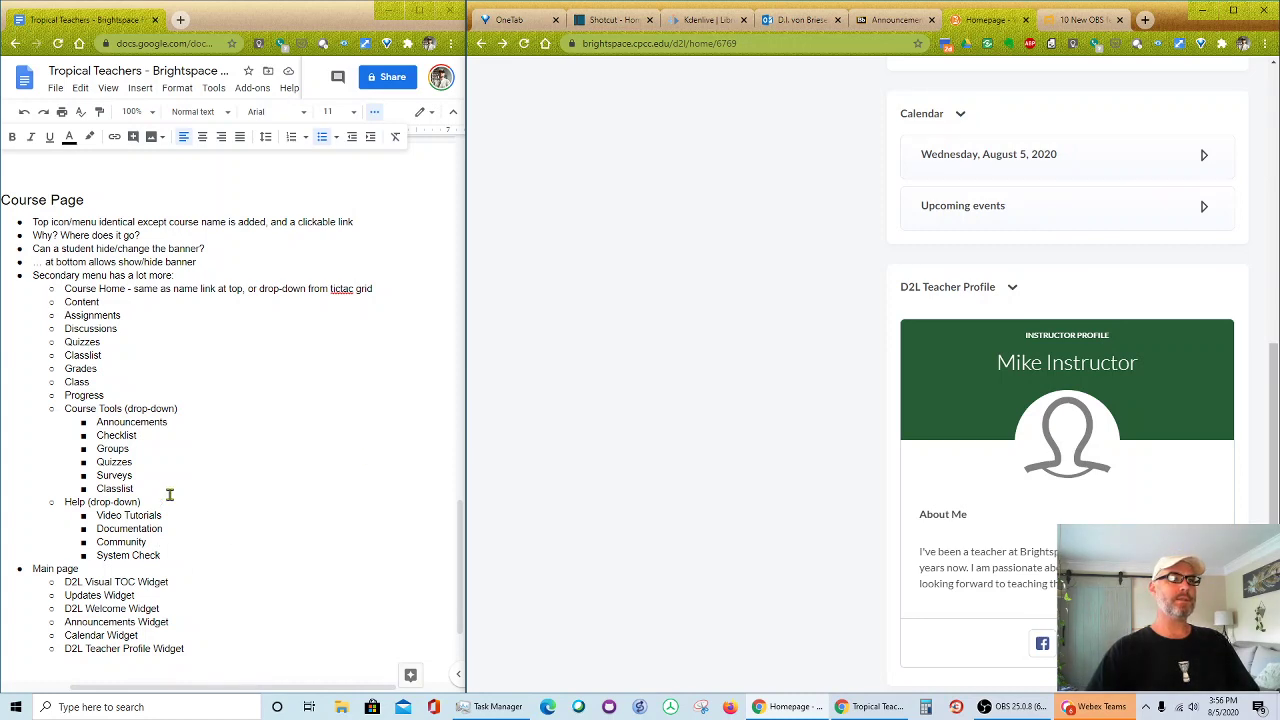
{"action": "left_click", "coordinate": [168, 640]}
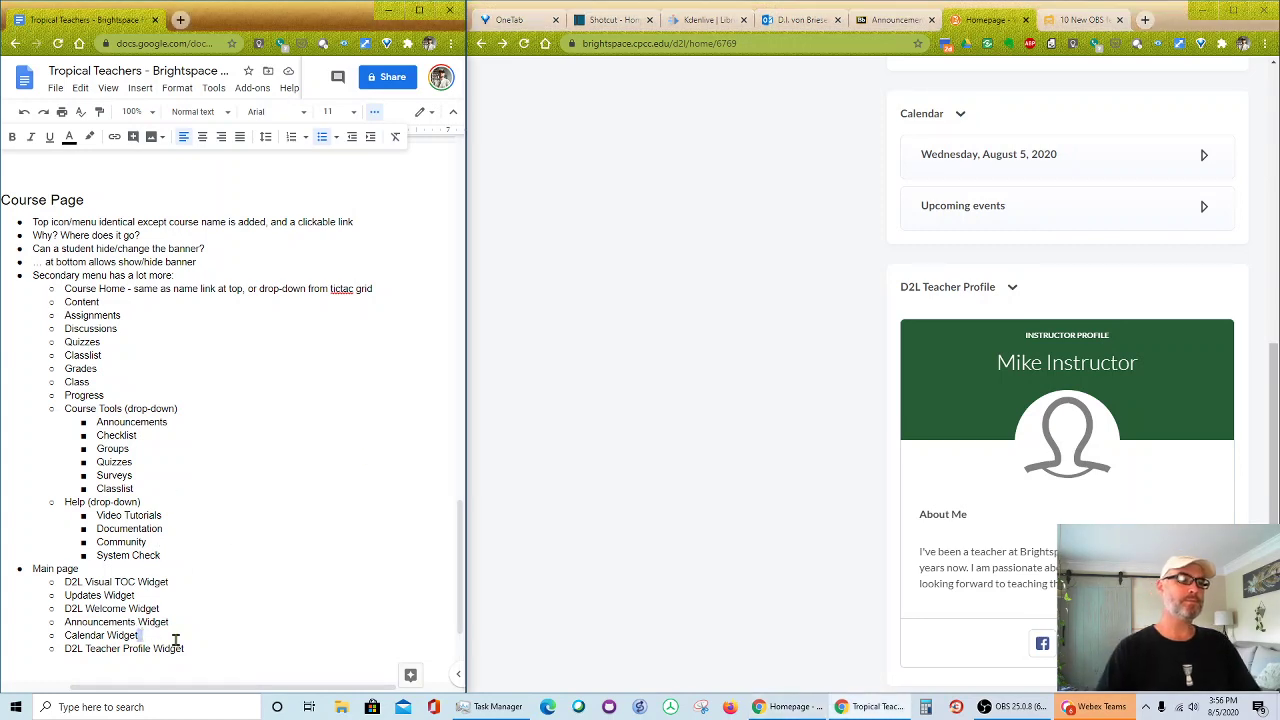
{"action": "type", "text": "(same"}
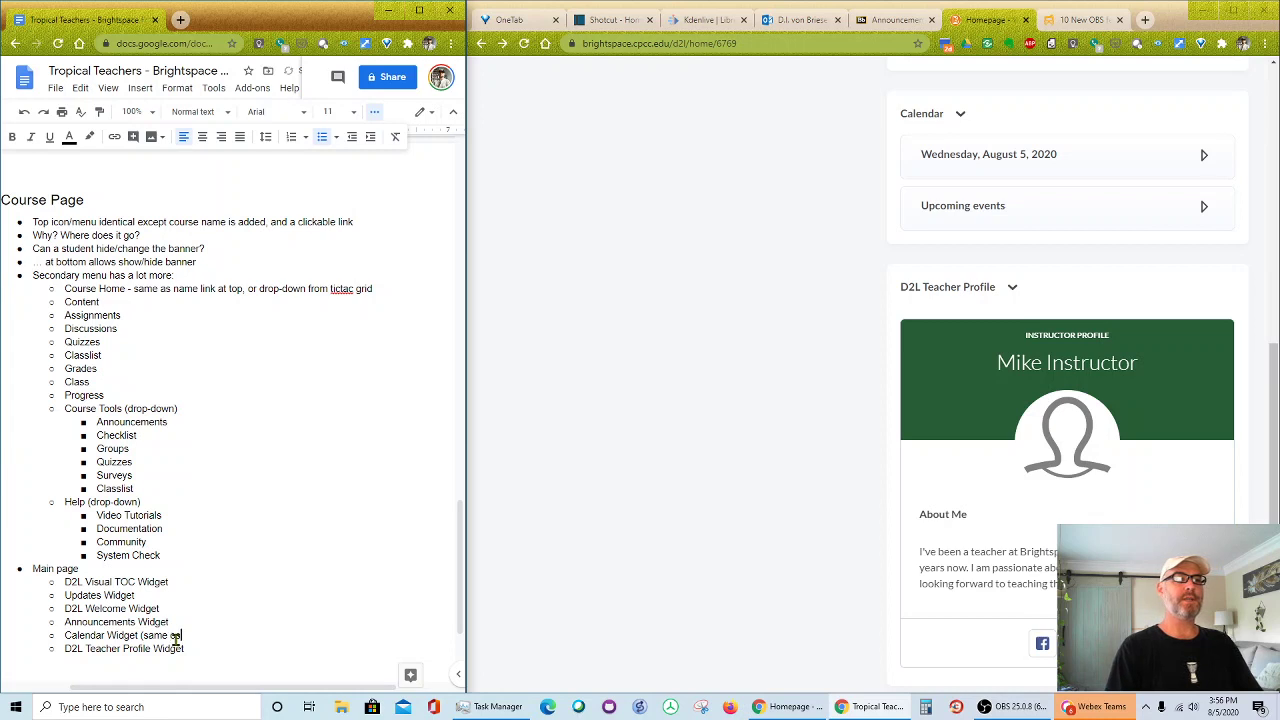
{"action": "type", "text": " as from main page)"}
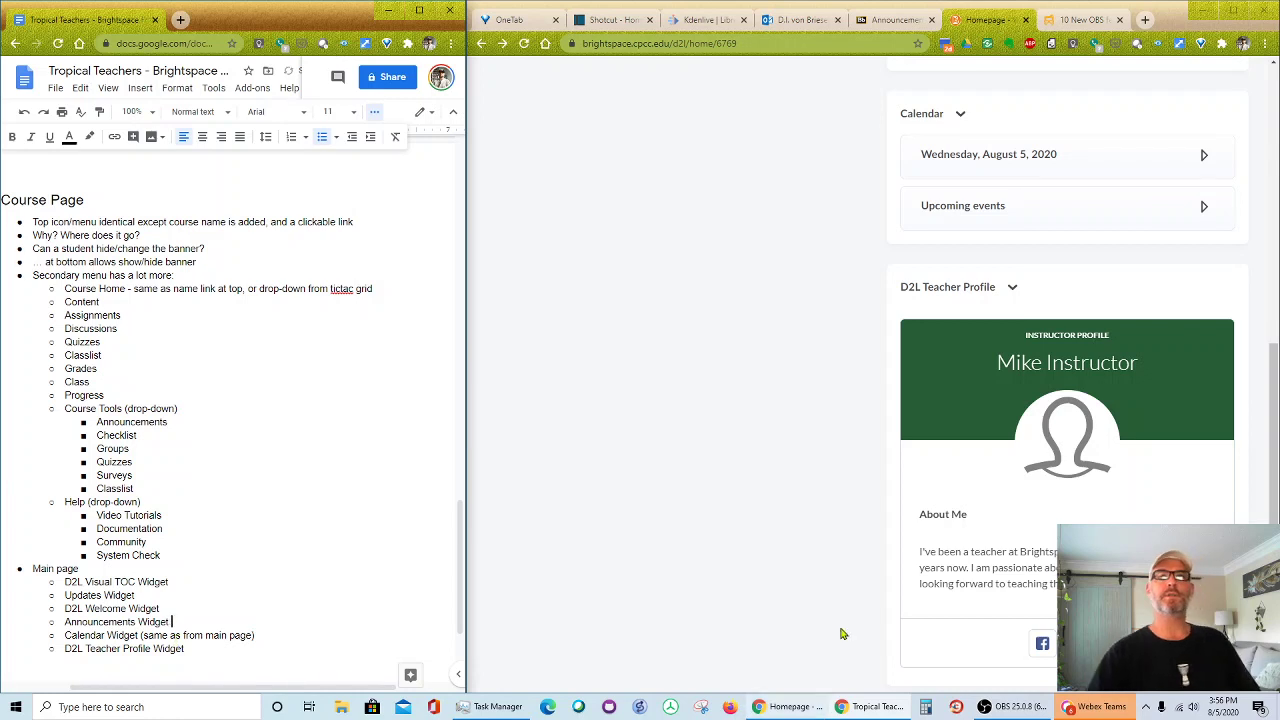
- Check the Announcements widget's options and append "(same as from main page? Or just for this class?" to the "Announcements Widget" bullet
{"action": "scroll", "coordinate": [752, 390], "scroll_direction": "up", "scroll_amount": 3}
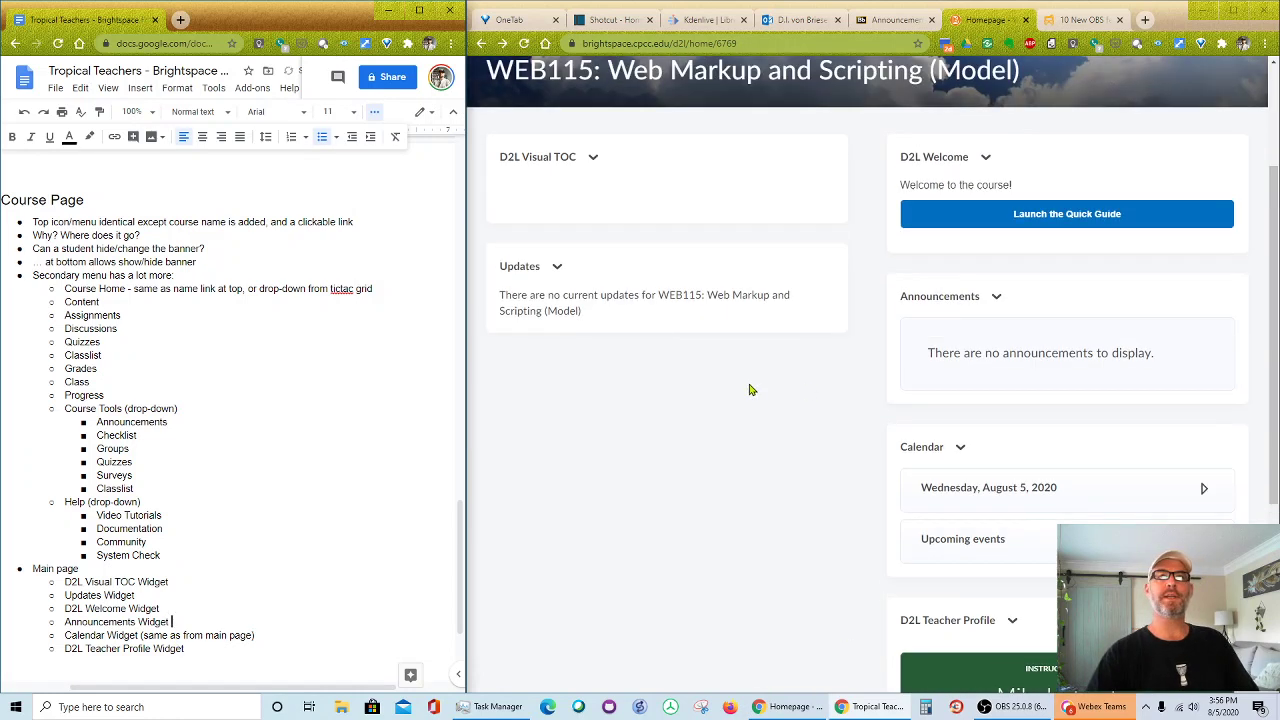
{"action": "left_click", "coordinate": [996, 298]}
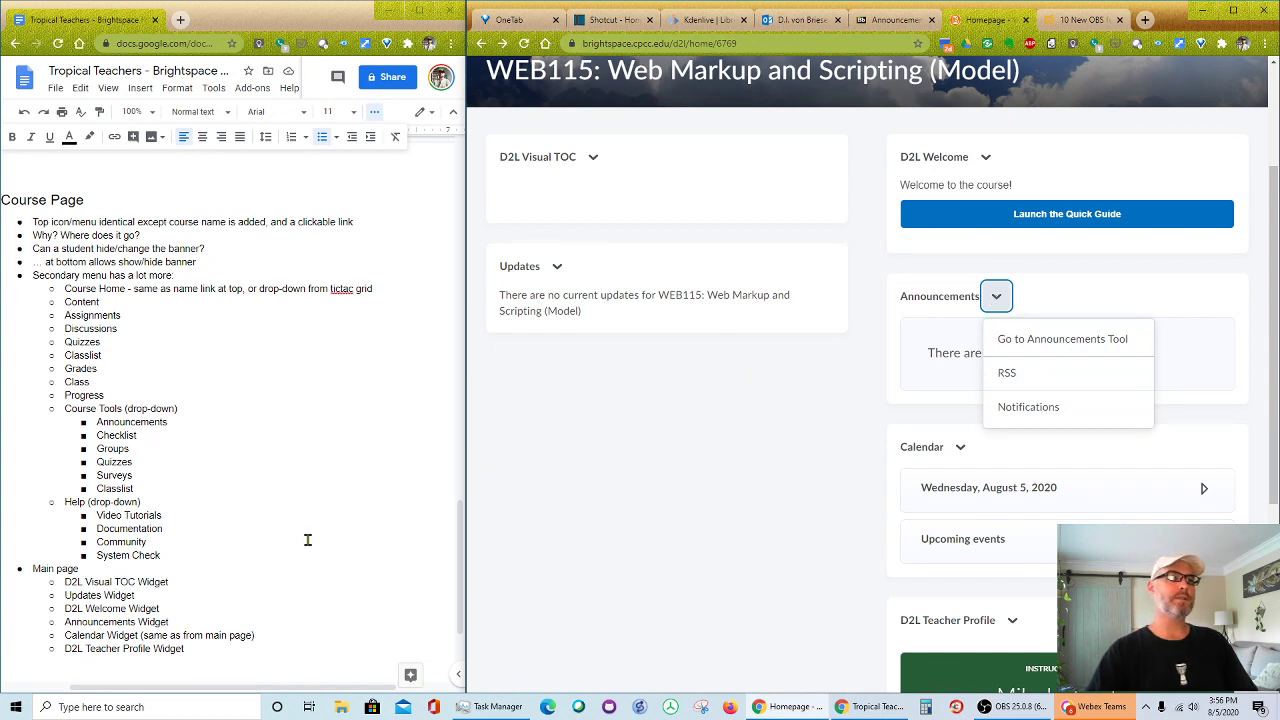
{"action": "left_click", "coordinate": [178, 621]}
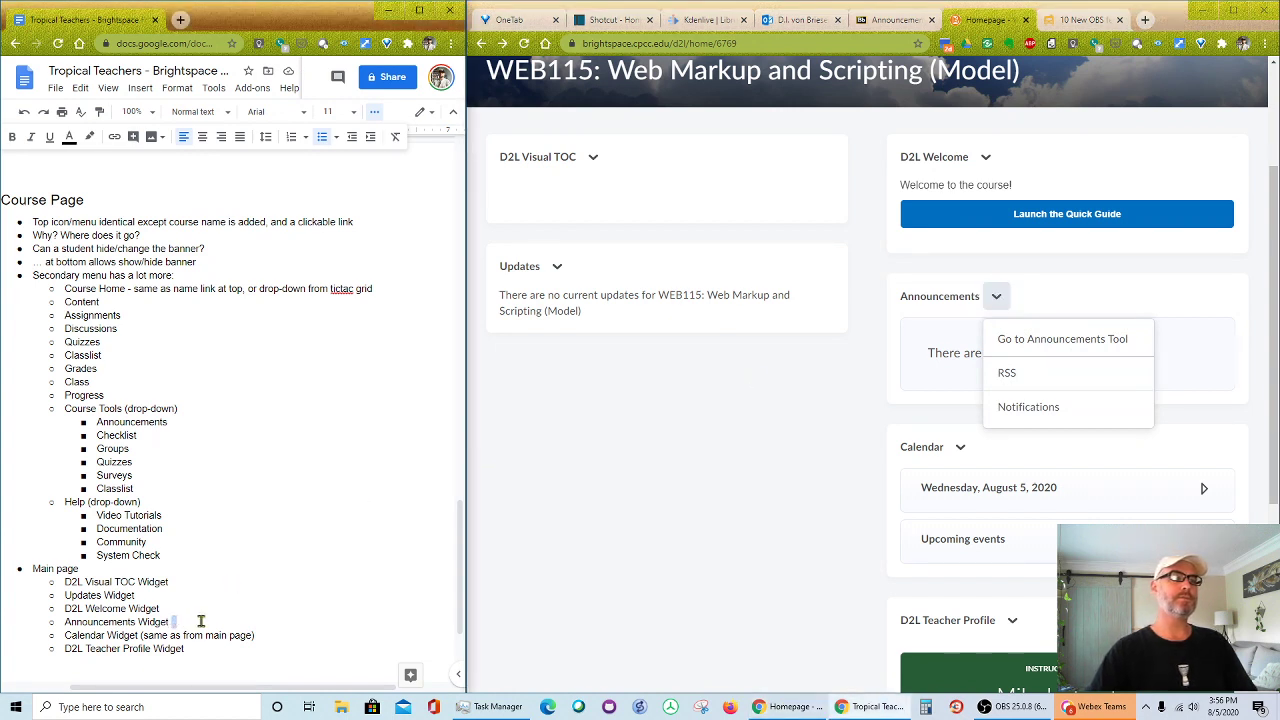
{"action": "type", "text": "(sa"}
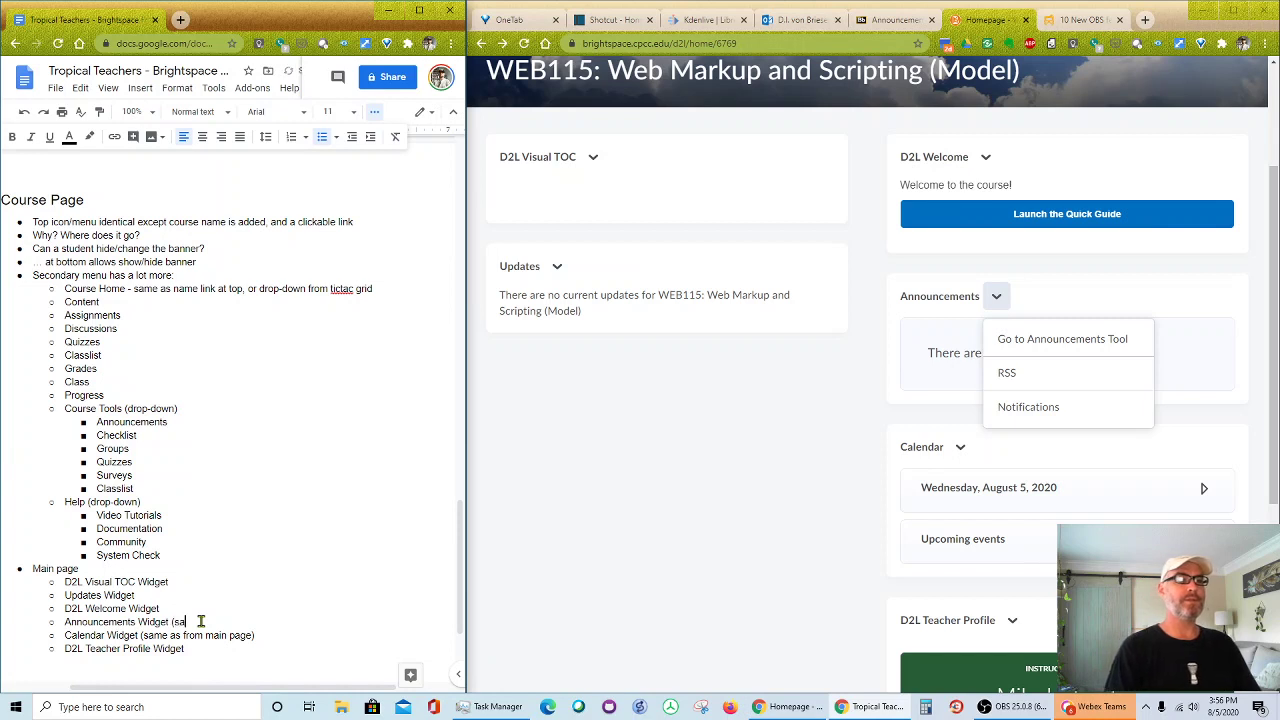
{"action": "type", "text": "me as form main "}
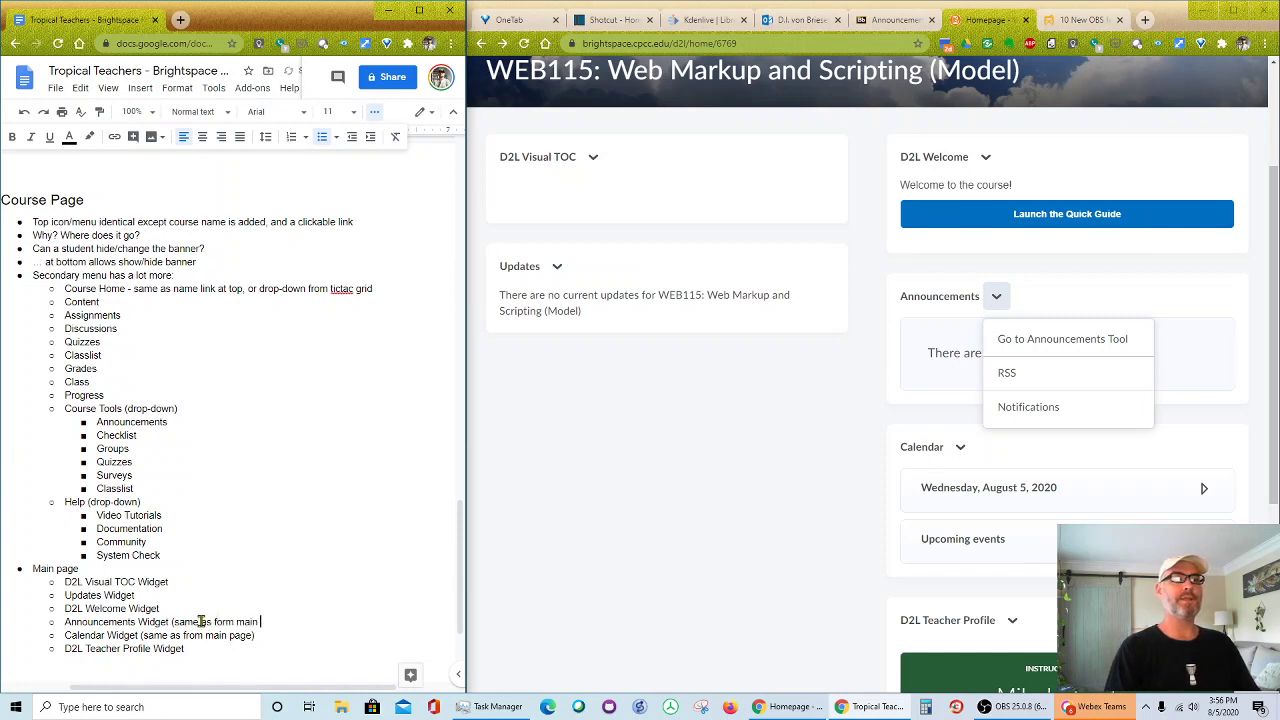
{"action": "type", "text": "page"}
{"action": "key", "text": "BackSpace"}
{"action": "key", "text": "BackSpace"}
{"action": "key", "text": "BackSpace"}
{"action": "key", "text": "BackSpace"}
{"action": "key", "text": "BackSpace"}
{"action": "key", "text": "BackSpace"}
{"action": "key", "text": "BackSpace"}
{"action": "key", "text": "BackSpace"}
{"action": "key", "text": "BackSpace"}
{"action": "key", "text": "BackSpace"}
{"action": "key", "text": "BackSpace"}
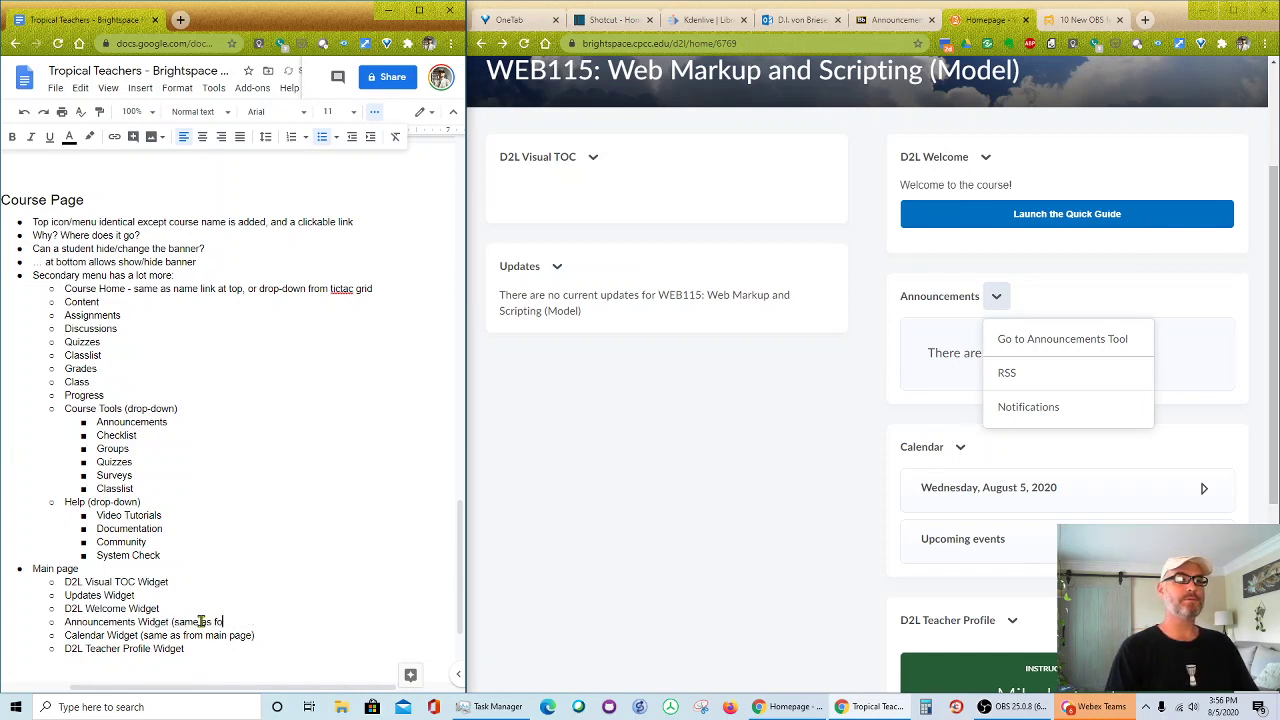
{"action": "type", "text": "rom main page"}
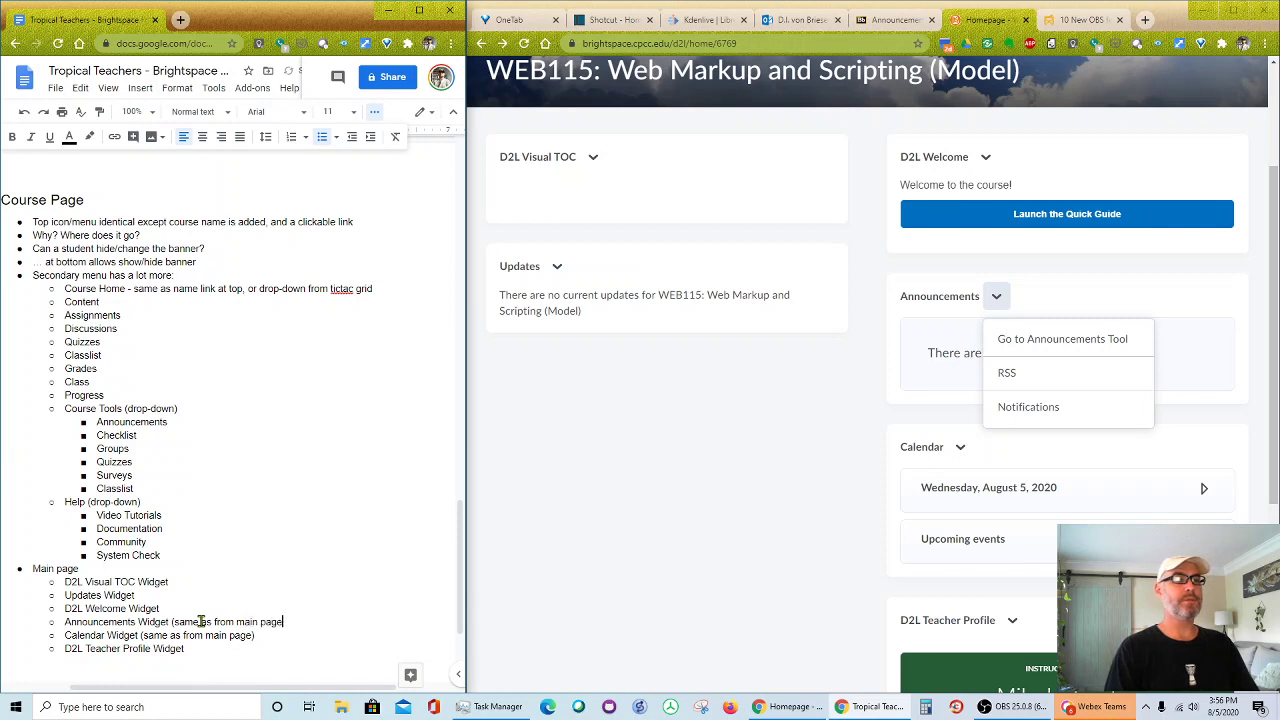
{"action": "type", "text": "? Or just for this"}
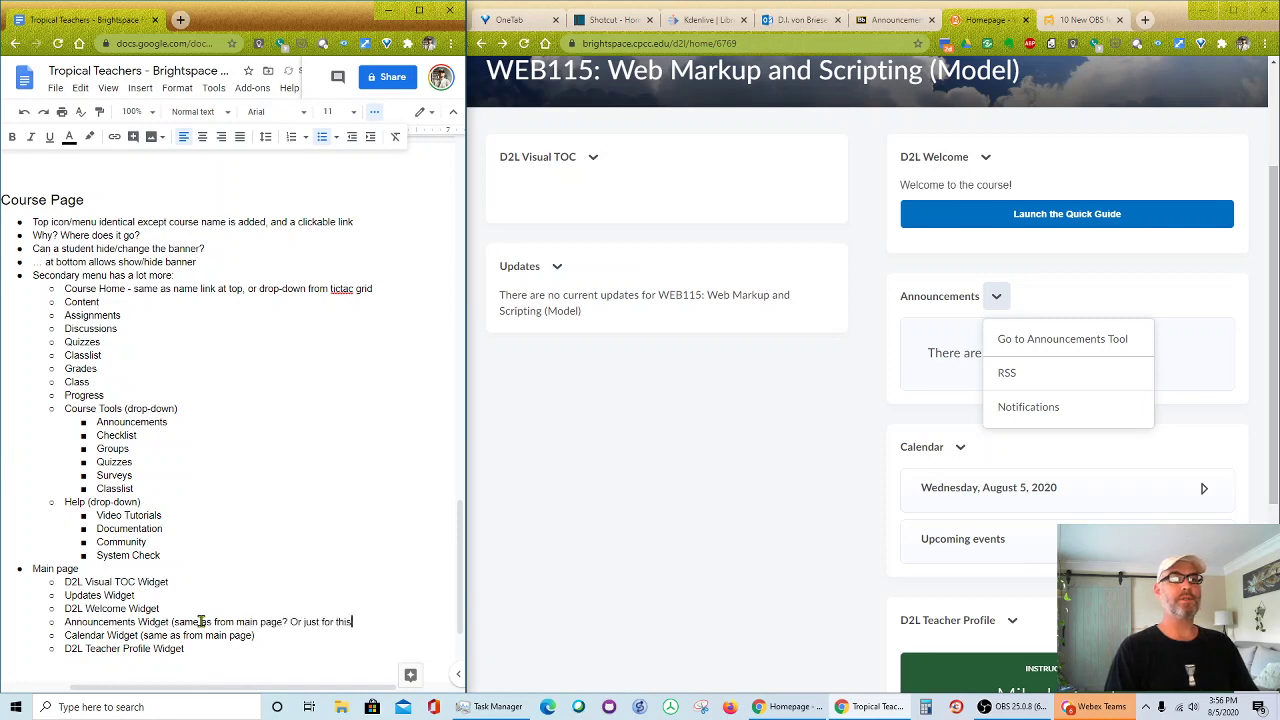
{"action": "type", "text": " class?"}
- Extend the "Calendar Widget" note to read "(same as from main page? Or just for this class?)"
{"action": "key", "text": "Down"}
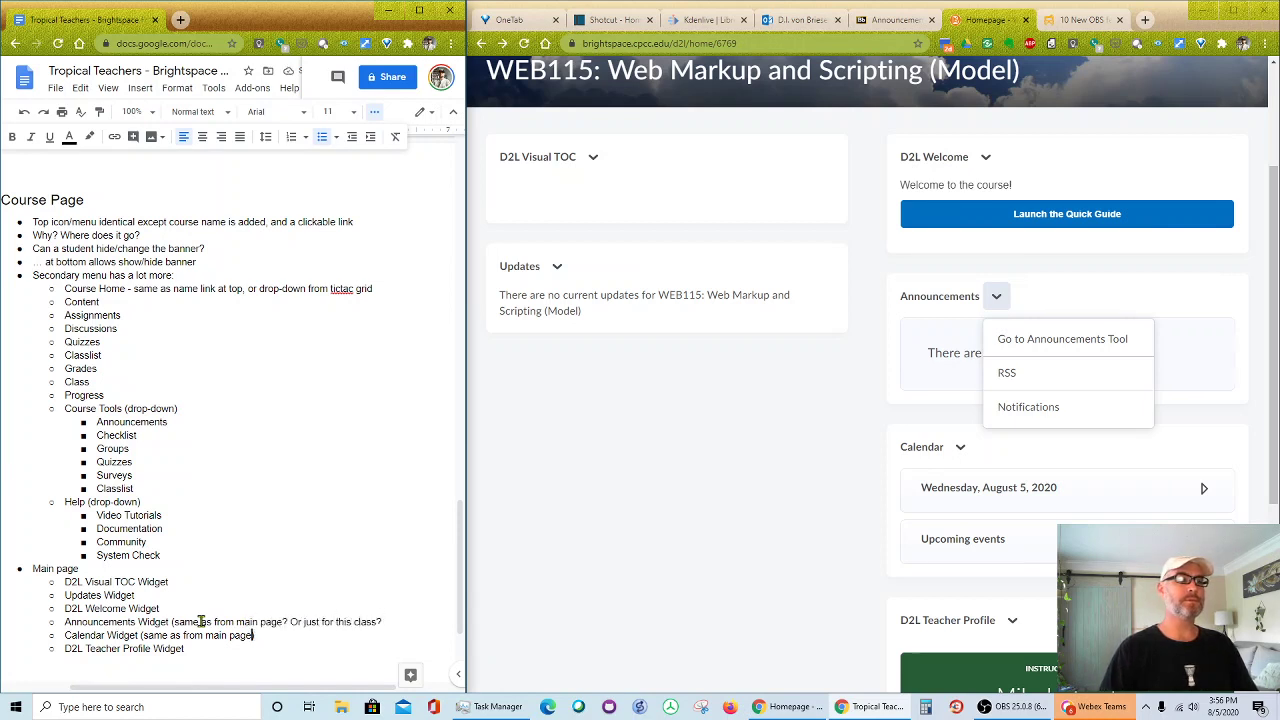
{"action": "key", "text": "BackSpace"}
{"action": "type", "text": "? Or "}
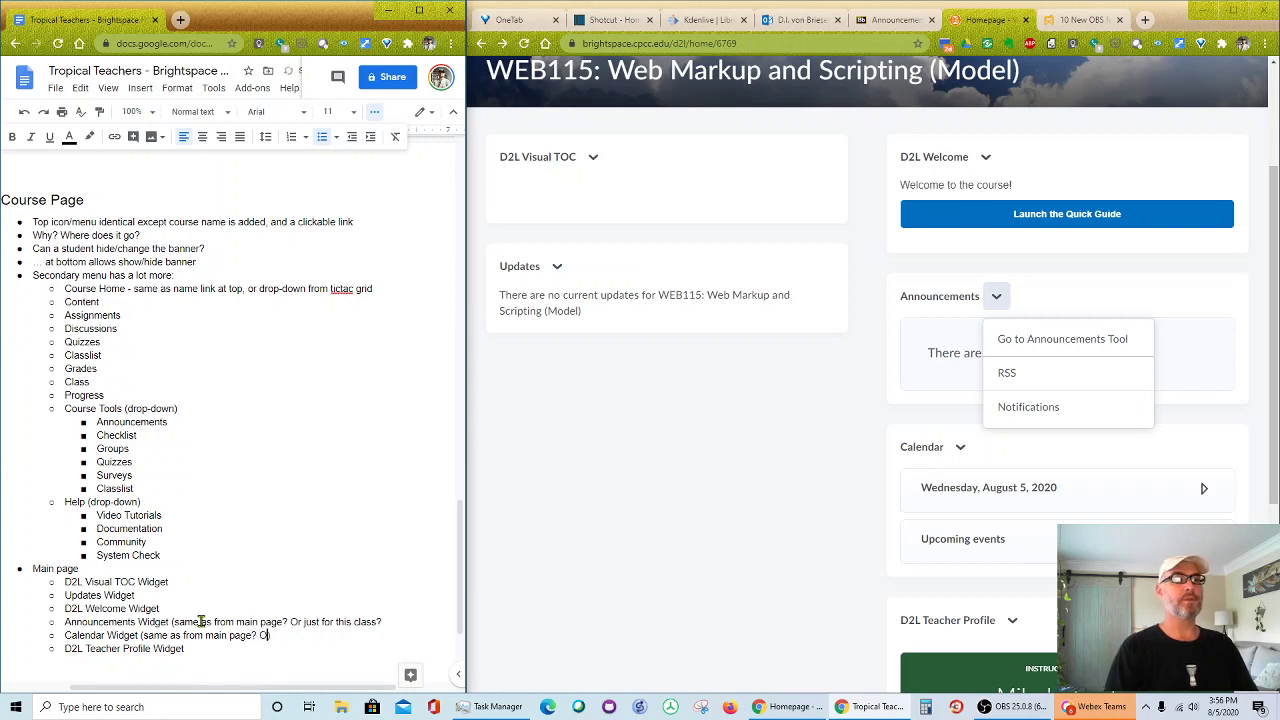
{"action": "type", "text": "just for this clas"}
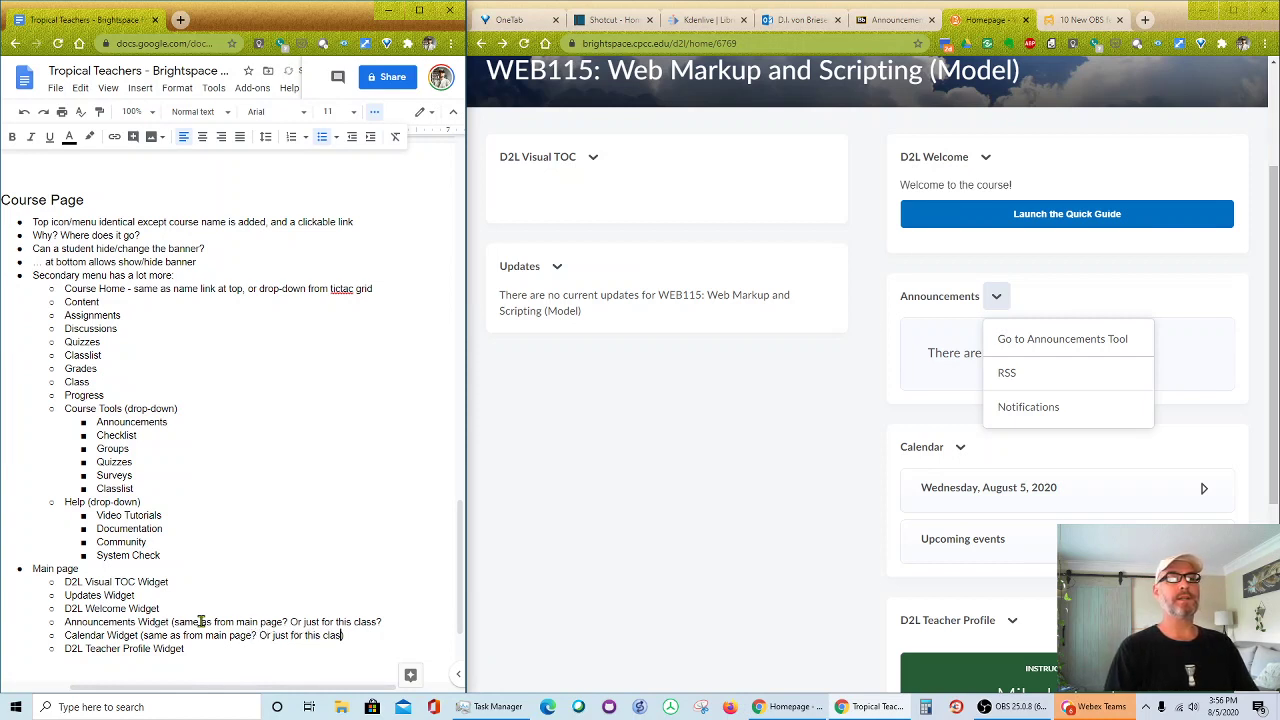
{"action": "type", "text": "s?)"}
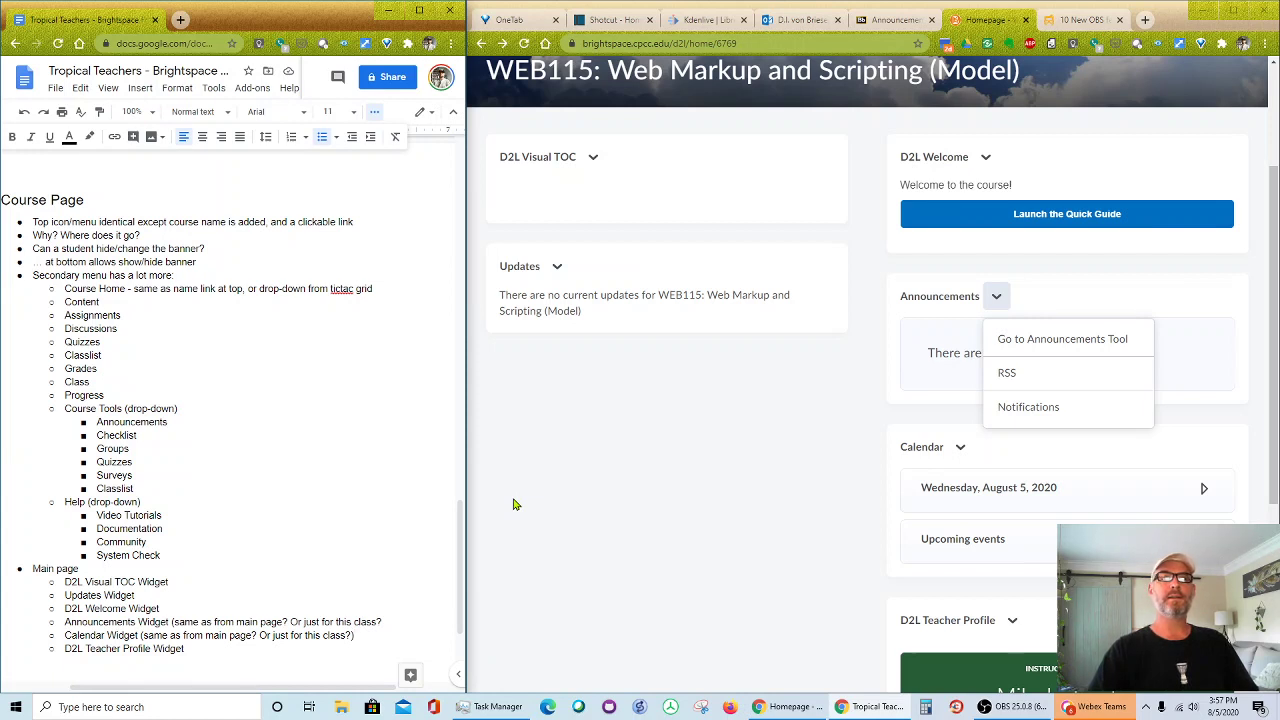
- Collapse the Updates and D2L Visual TOC widgets on the course home page
{"action": "left_click", "coordinate": [558, 270]}
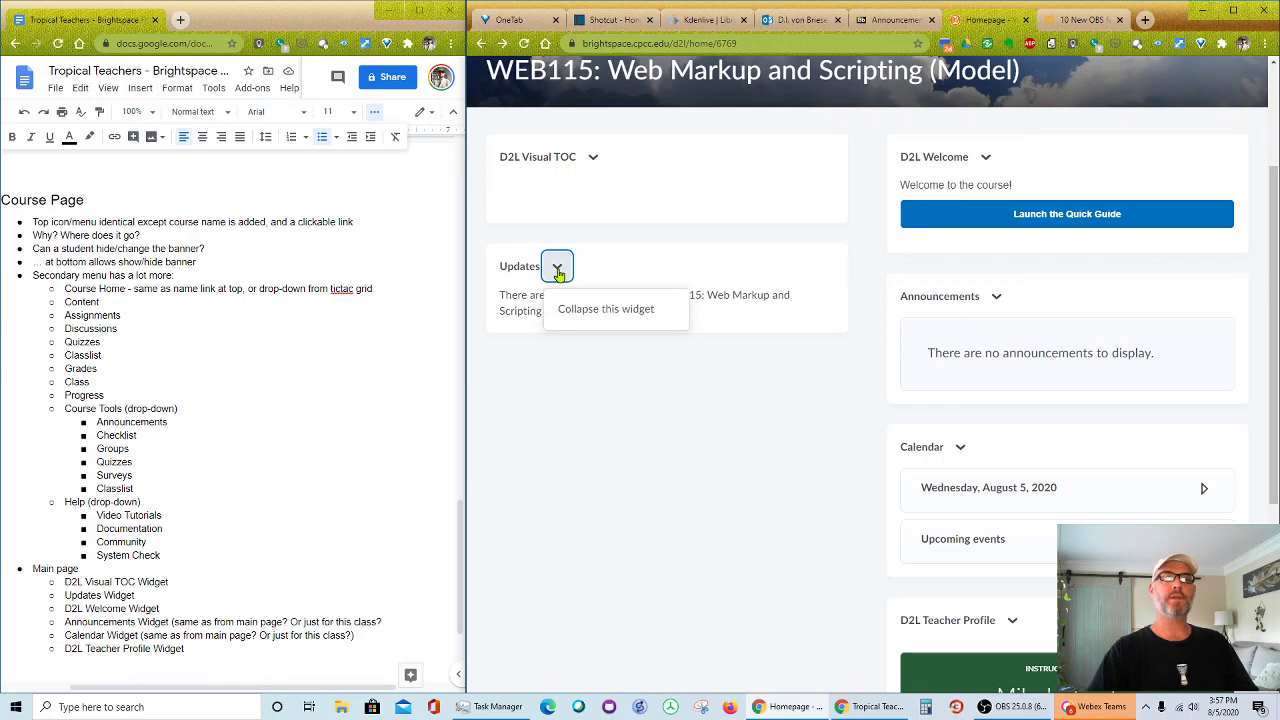
{"action": "left_click", "coordinate": [558, 270]}
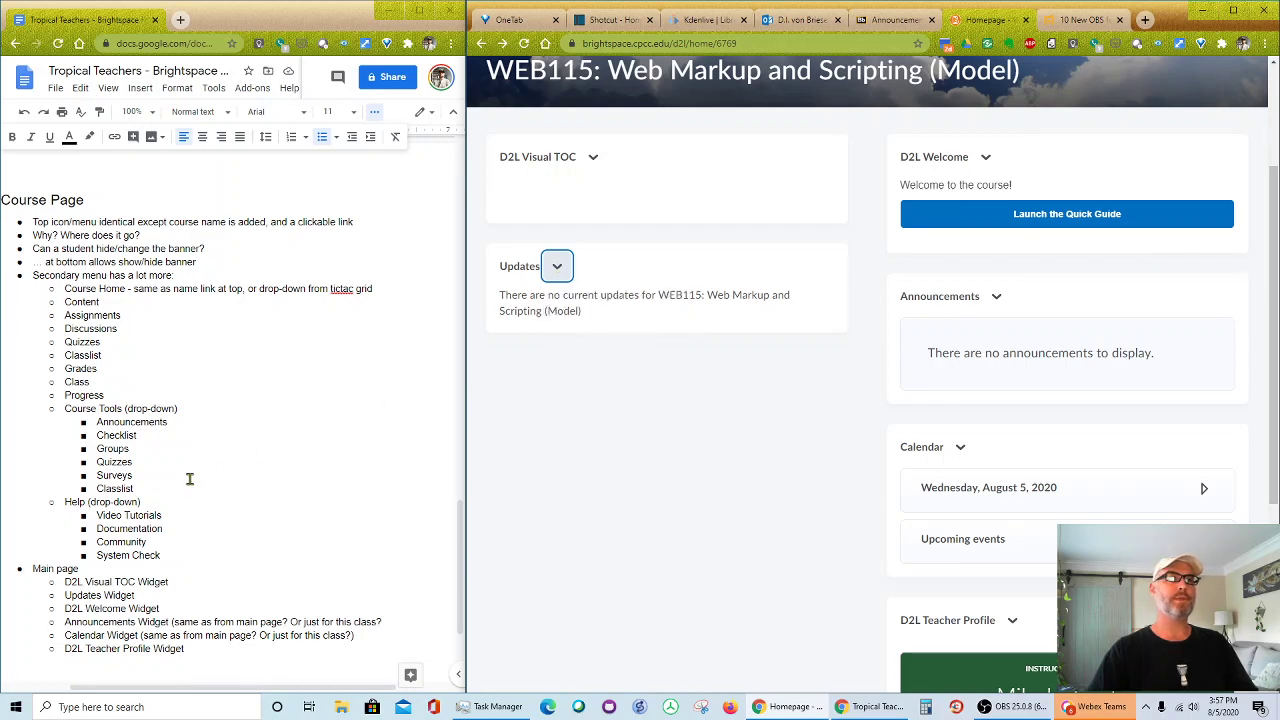
{"action": "left_click", "coordinate": [558, 266]}
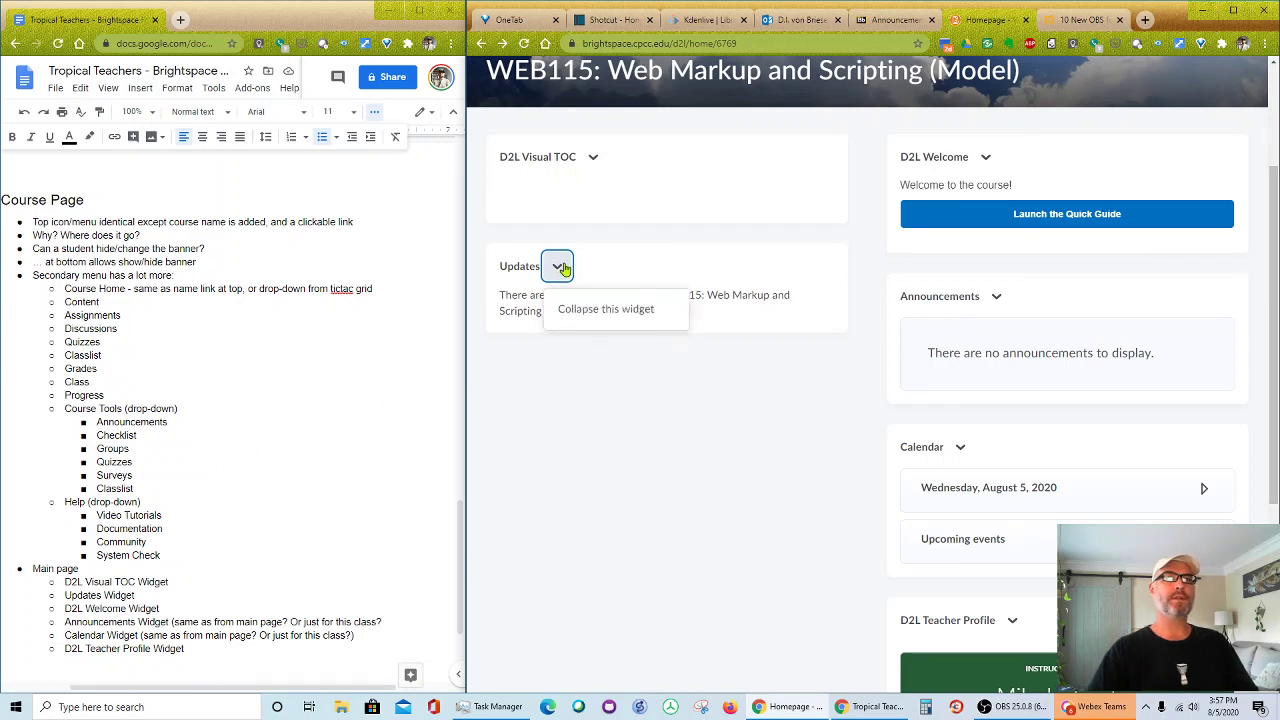
{"action": "left_click", "coordinate": [575, 309]}
{"action": "left_click", "coordinate": [593, 157]}
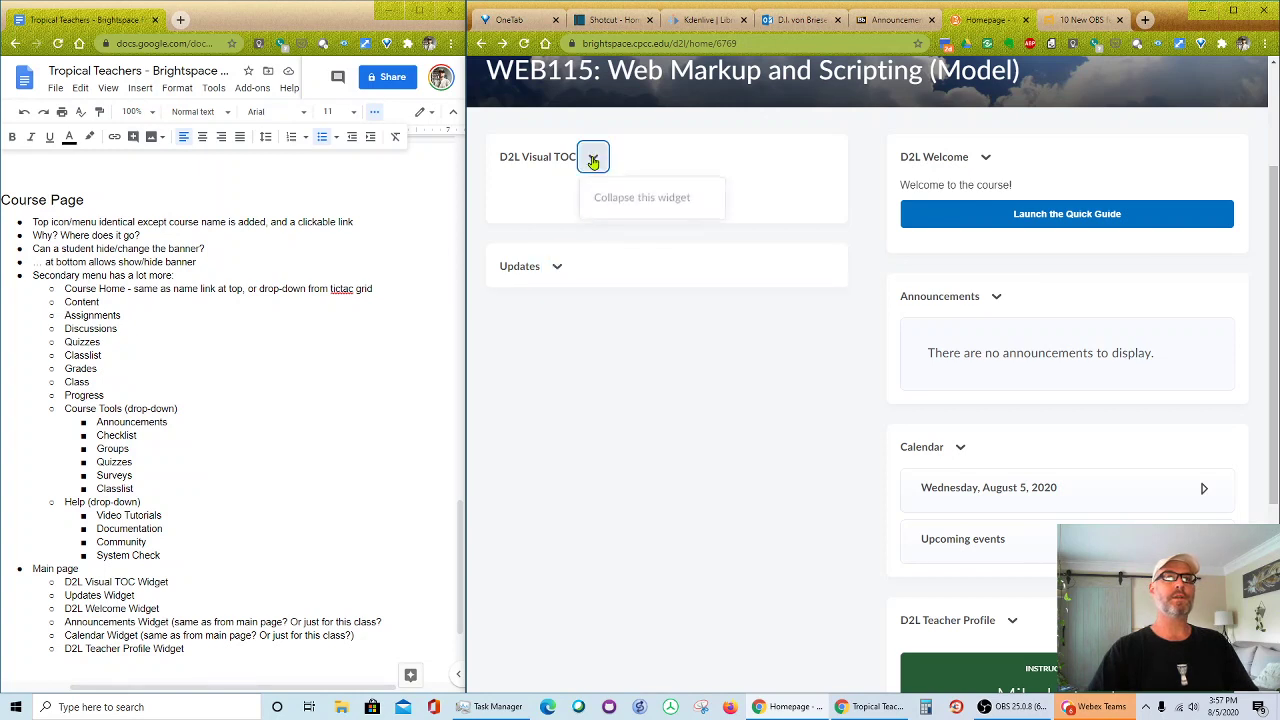
{"action": "left_click", "coordinate": [617, 217]}
- Collapse the D2L Welcome and D2L Teacher Profile widgets on the course home page
{"action": "scroll", "coordinate": [780, 312], "scroll_direction": "up", "scroll_amount": 2}
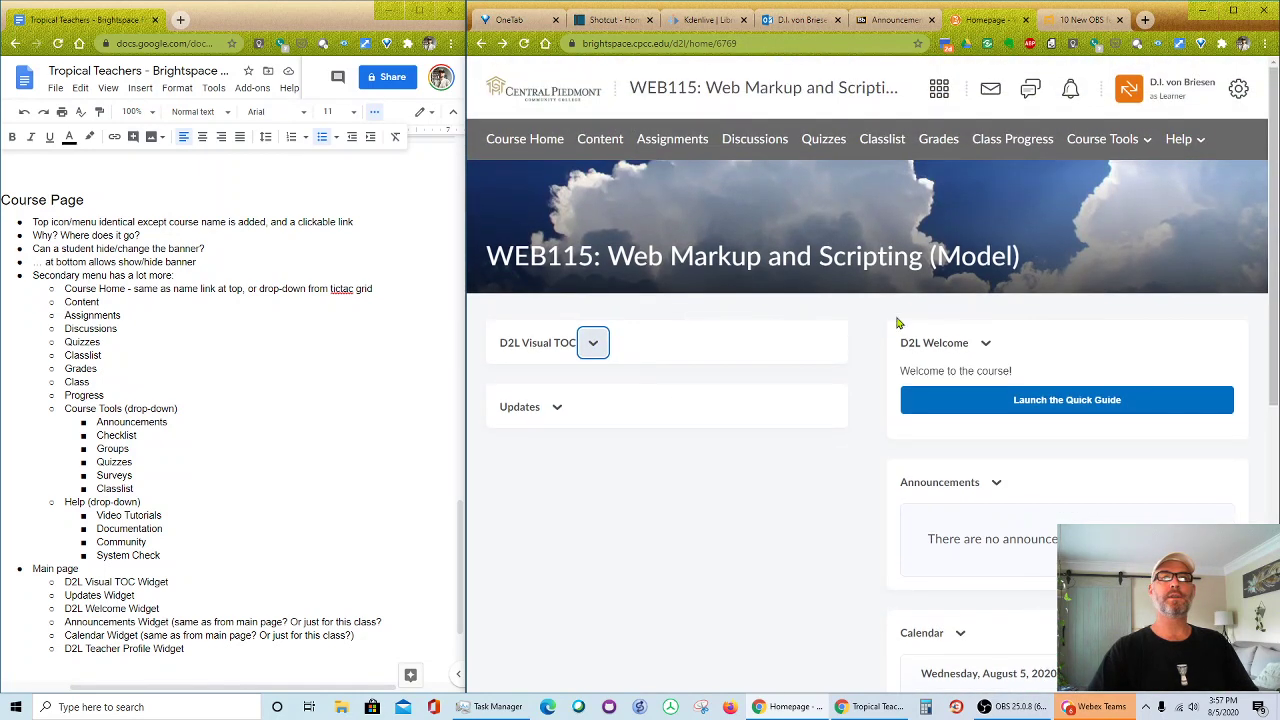
{"action": "left_click", "coordinate": [986, 345]}
{"action": "left_click", "coordinate": [1011, 390]}
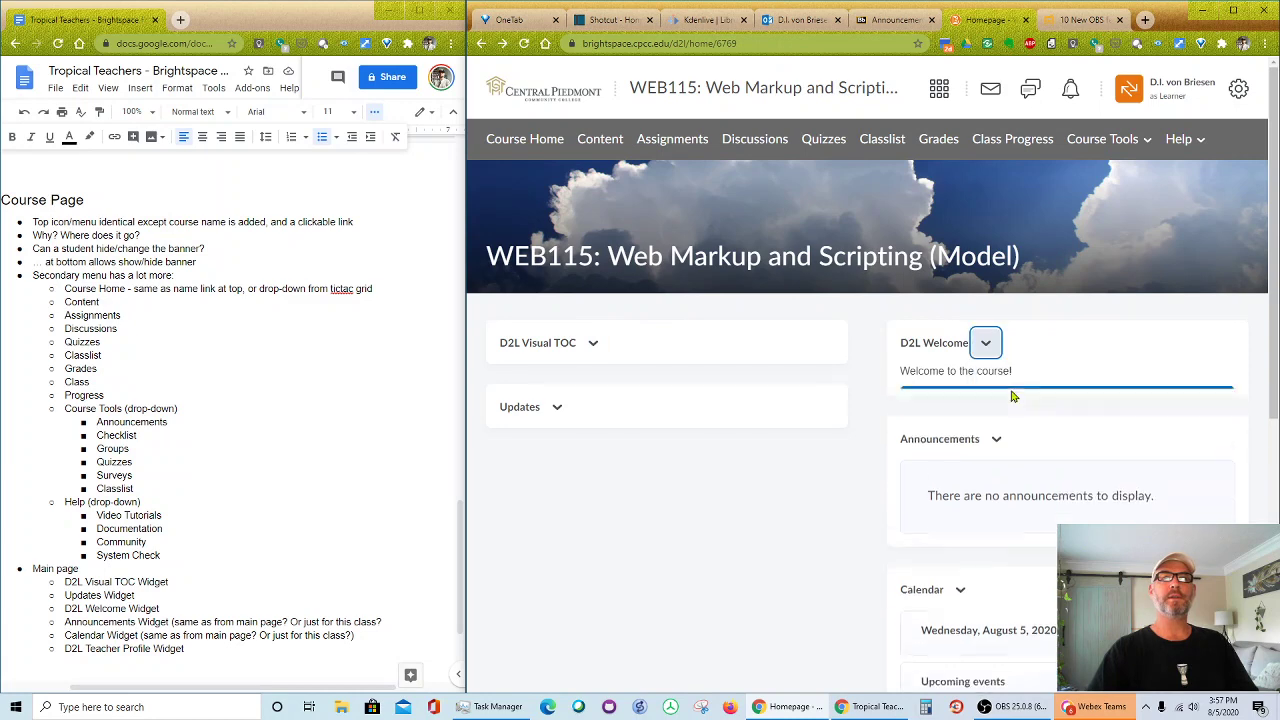
{"action": "scroll", "coordinate": [797, 471], "scroll_direction": "down", "scroll_amount": 3}
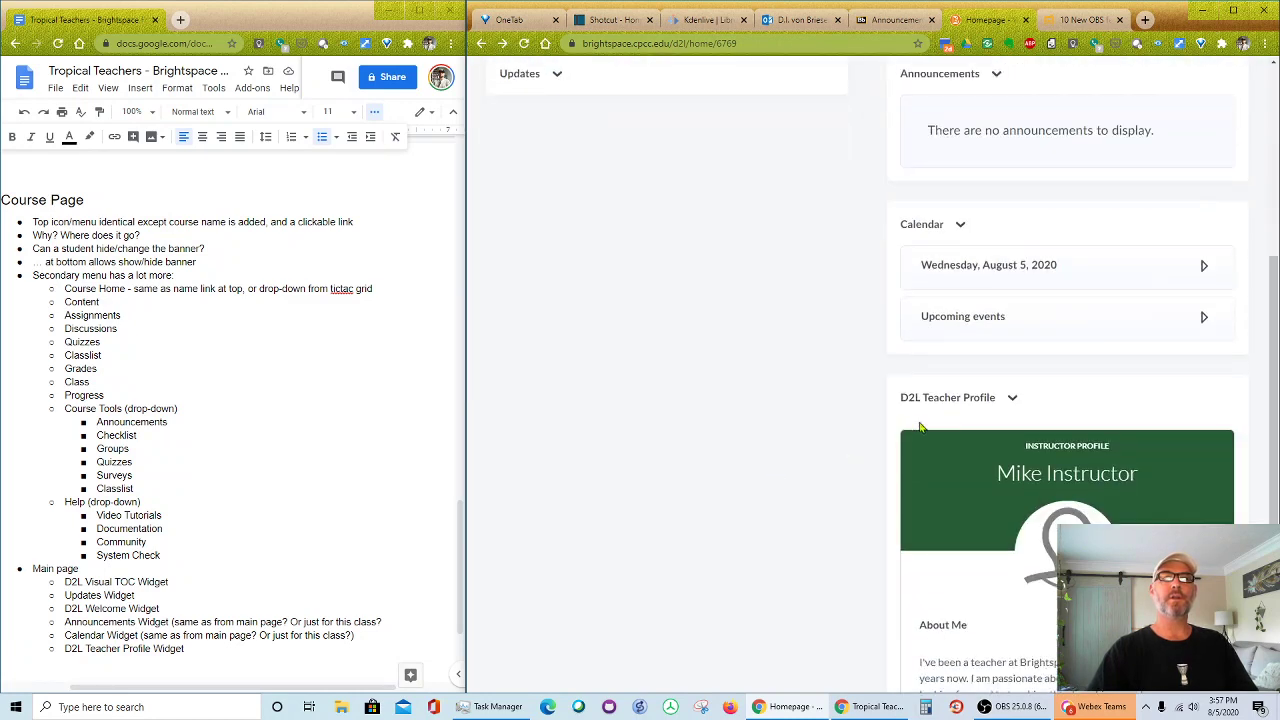
{"action": "left_click", "coordinate": [1011, 399]}
{"action": "left_click", "coordinate": [1022, 443]}
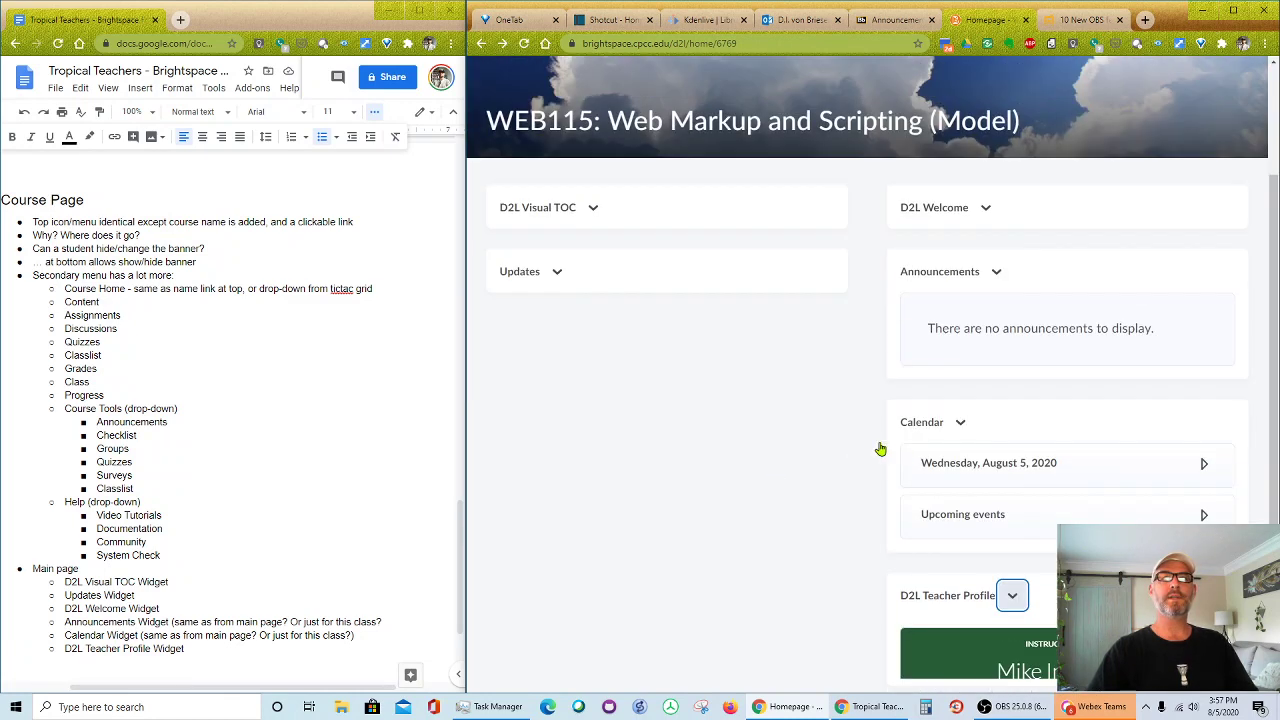
- Check the collapsed D2L Welcome widget's options and append "- collapse/expand" to the "D2L Visual TOC Widget" bullet in the notes
{"action": "left_click", "coordinate": [989, 277]}
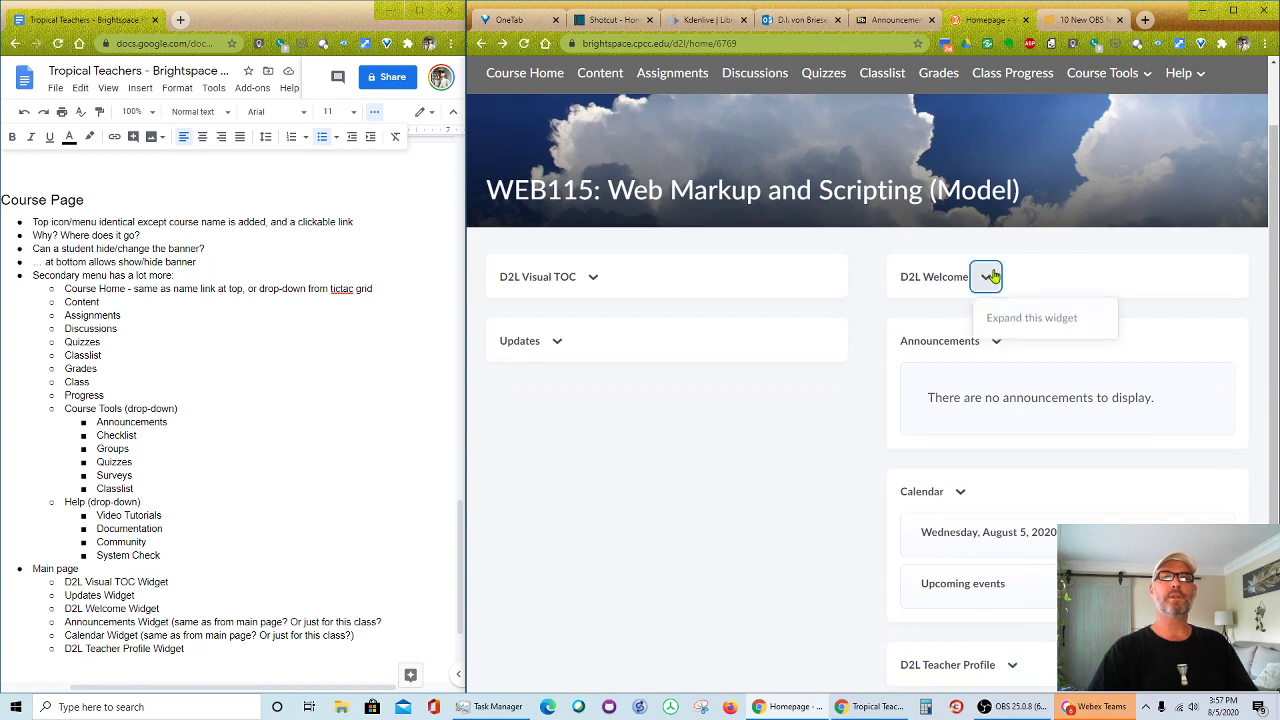
{"action": "left_click", "coordinate": [839, 442]}
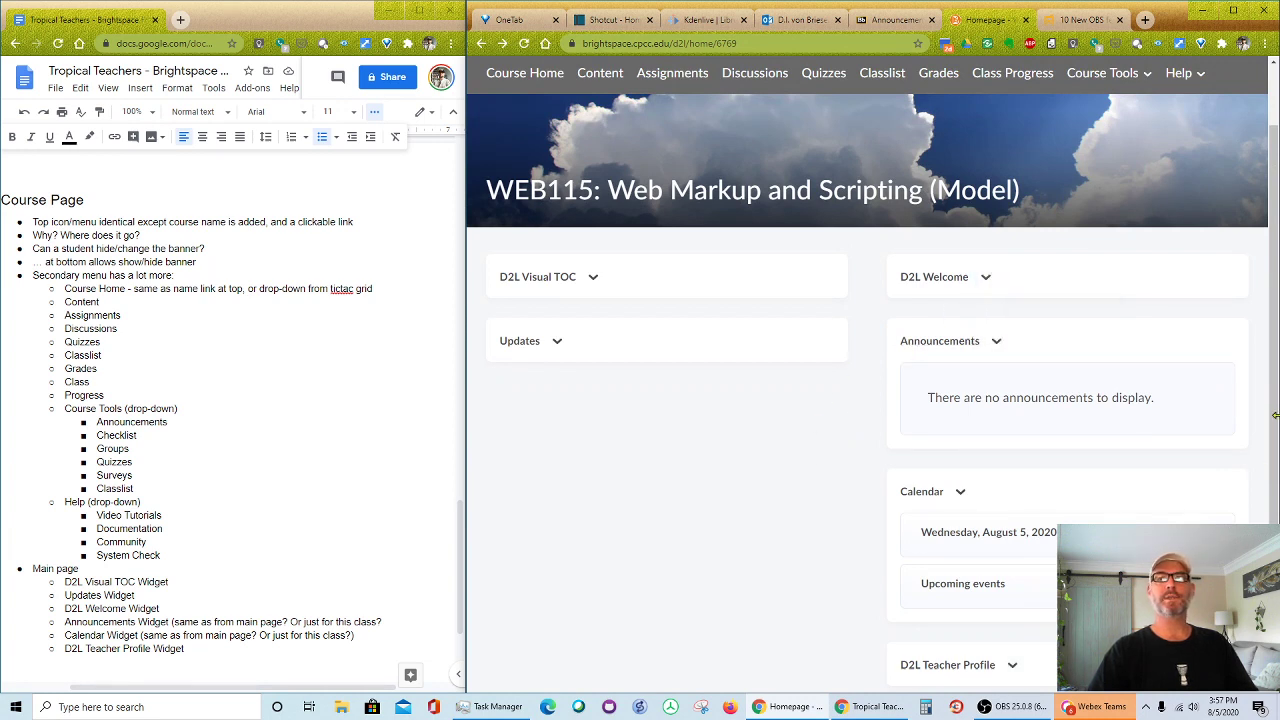
{"action": "scroll", "coordinate": [1272, 380], "scroll_direction": "up", "scroll_amount": 1}
{"action": "scroll", "coordinate": [1272, 380], "scroll_direction": "down", "scroll_amount": 1}
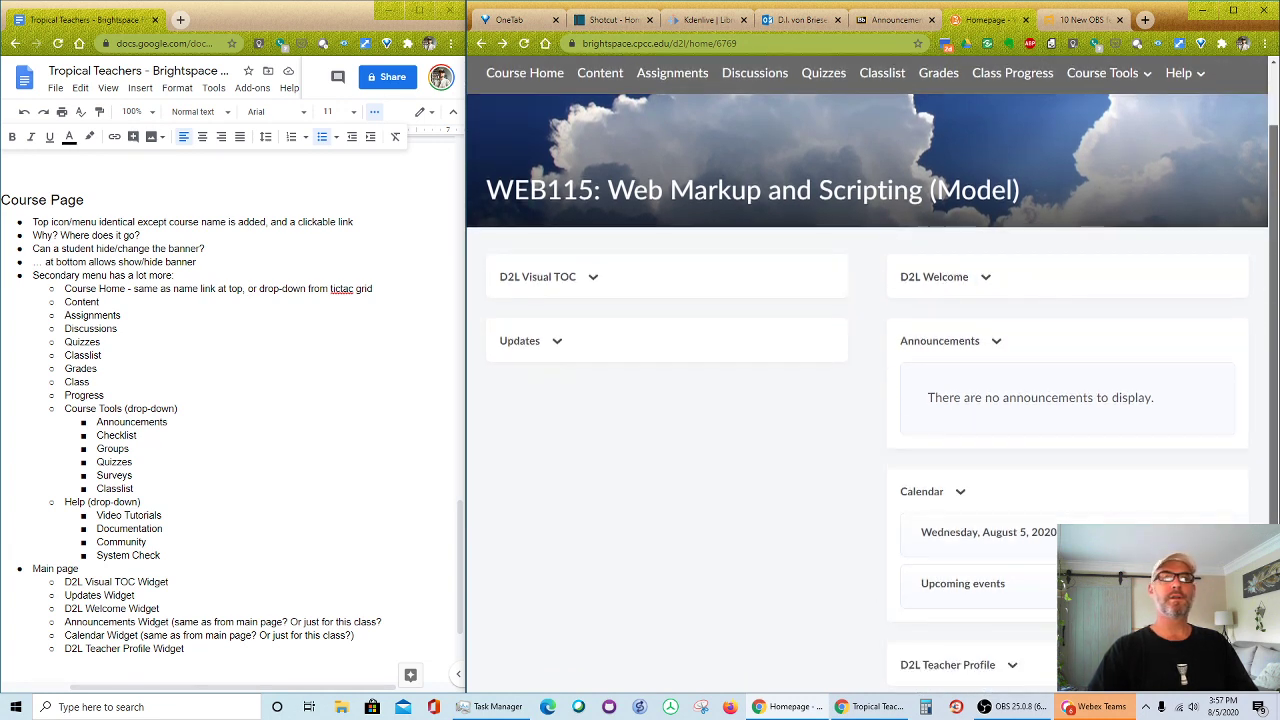
{"action": "left_click", "coordinate": [190, 582]}
{"action": "type", "text": "- co"}
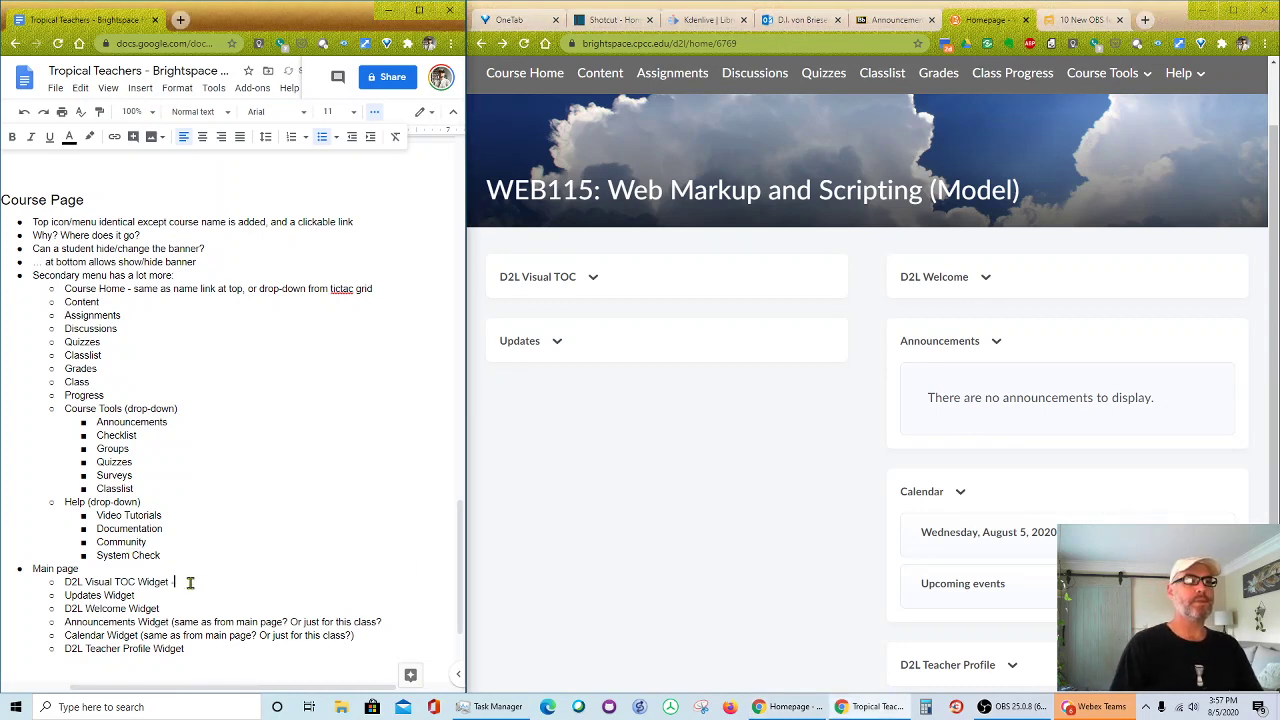
{"action": "type", "text": "llapse/e"}
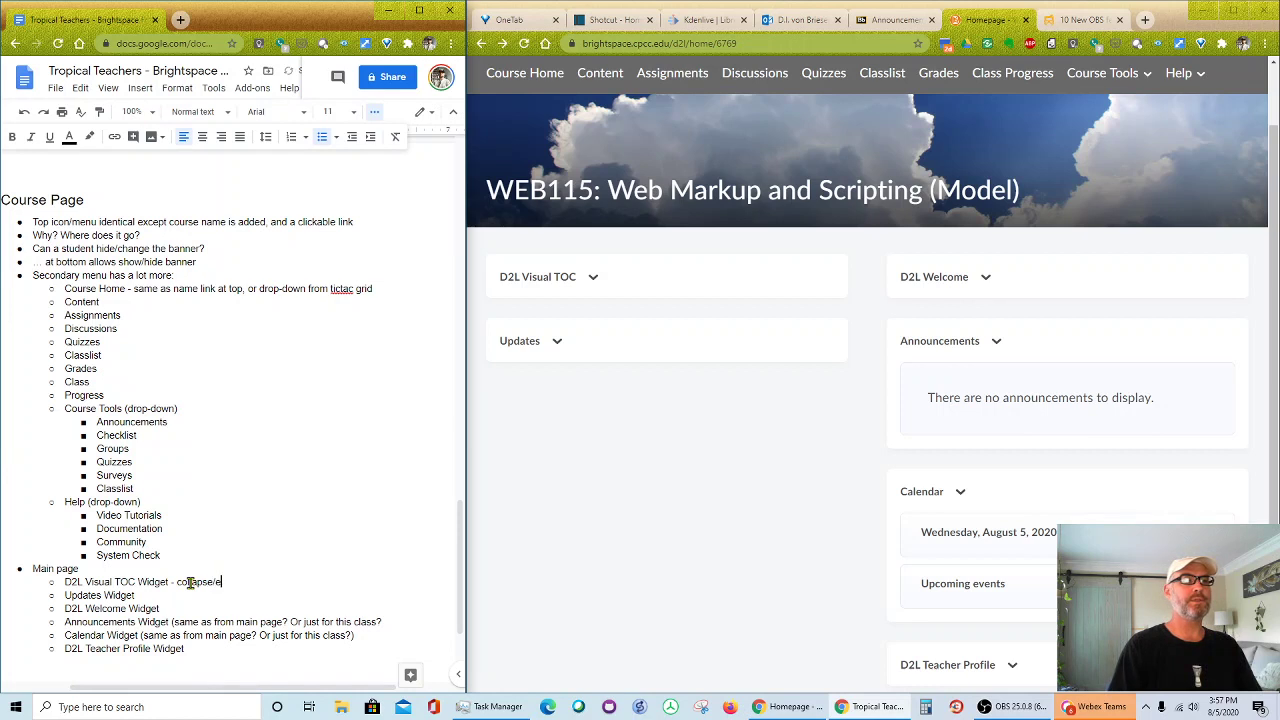
{"action": "type", "text": "xpand"}
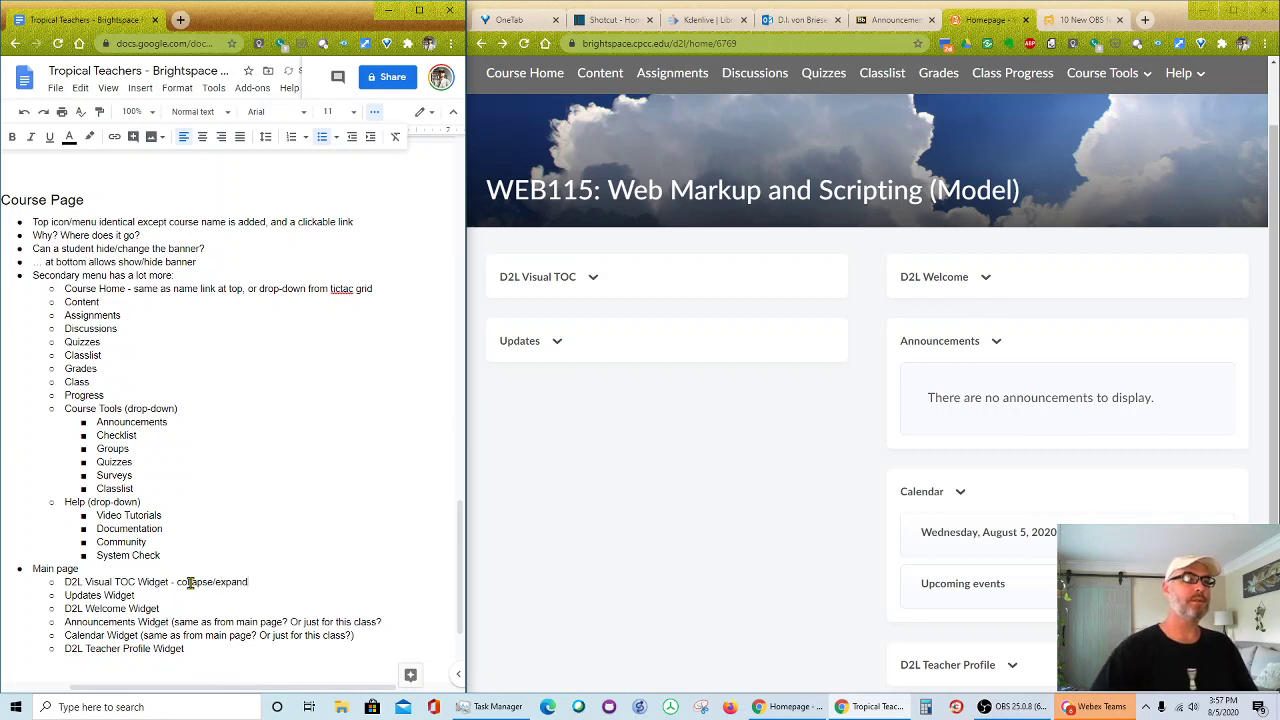
- Copy the "- collapse/expand" note from the "D2L Visual TOC Widget" bullet to the end of the "Updates Widget" bullet
{"action": "left_click_drag", "start_coordinate": [254, 580], "coordinate": [169, 587]}
{"action": "key", "text": "ctrl+c"}
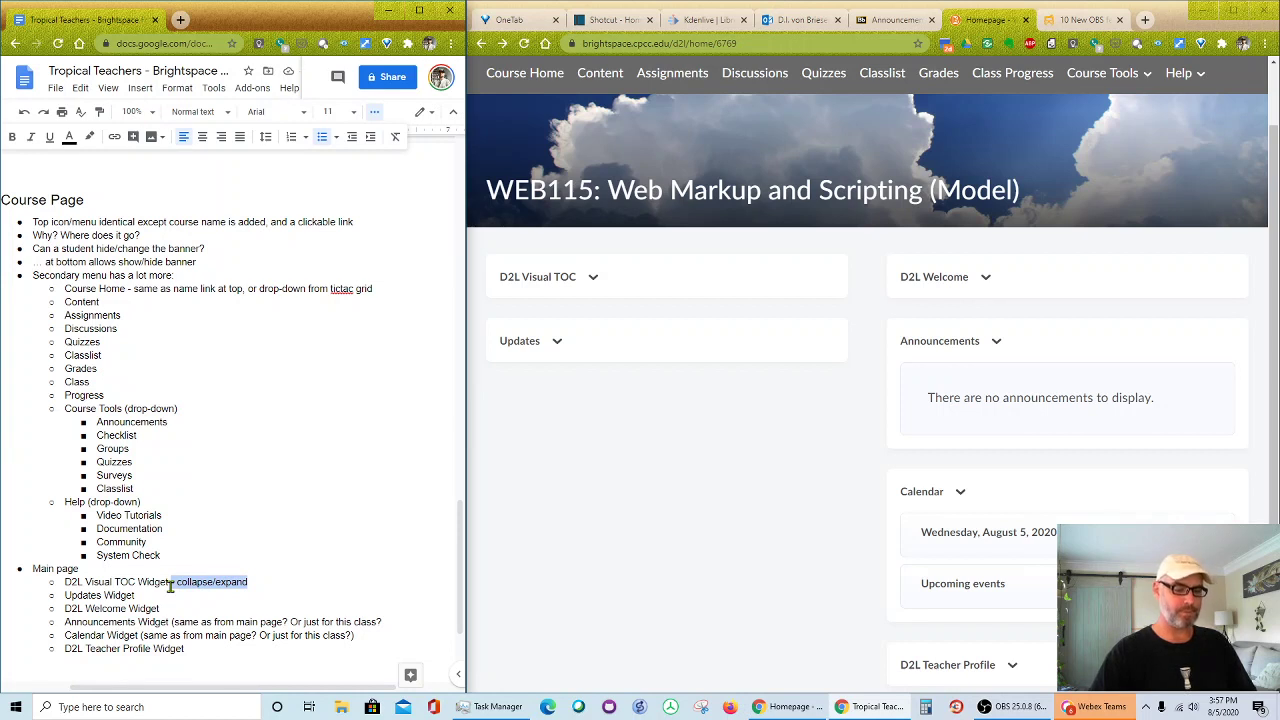
{"action": "left_click", "coordinate": [164, 599]}
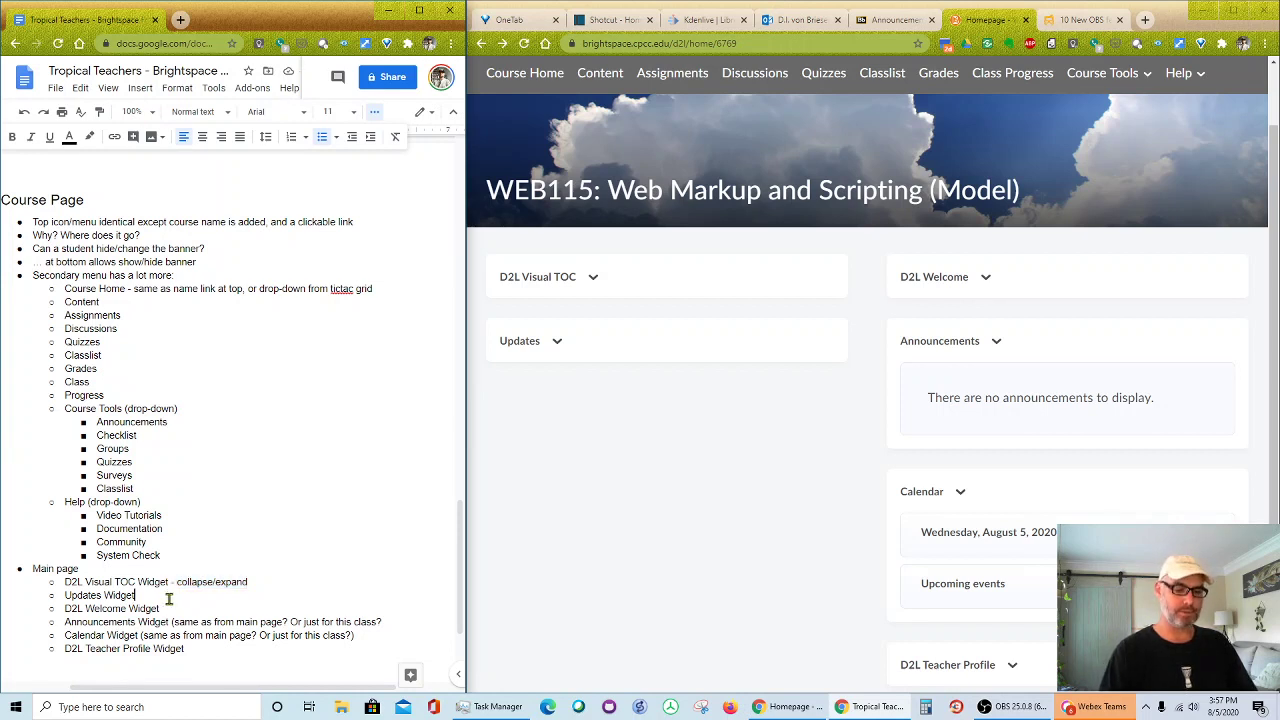
{"action": "key", "text": "ctrl+v"}
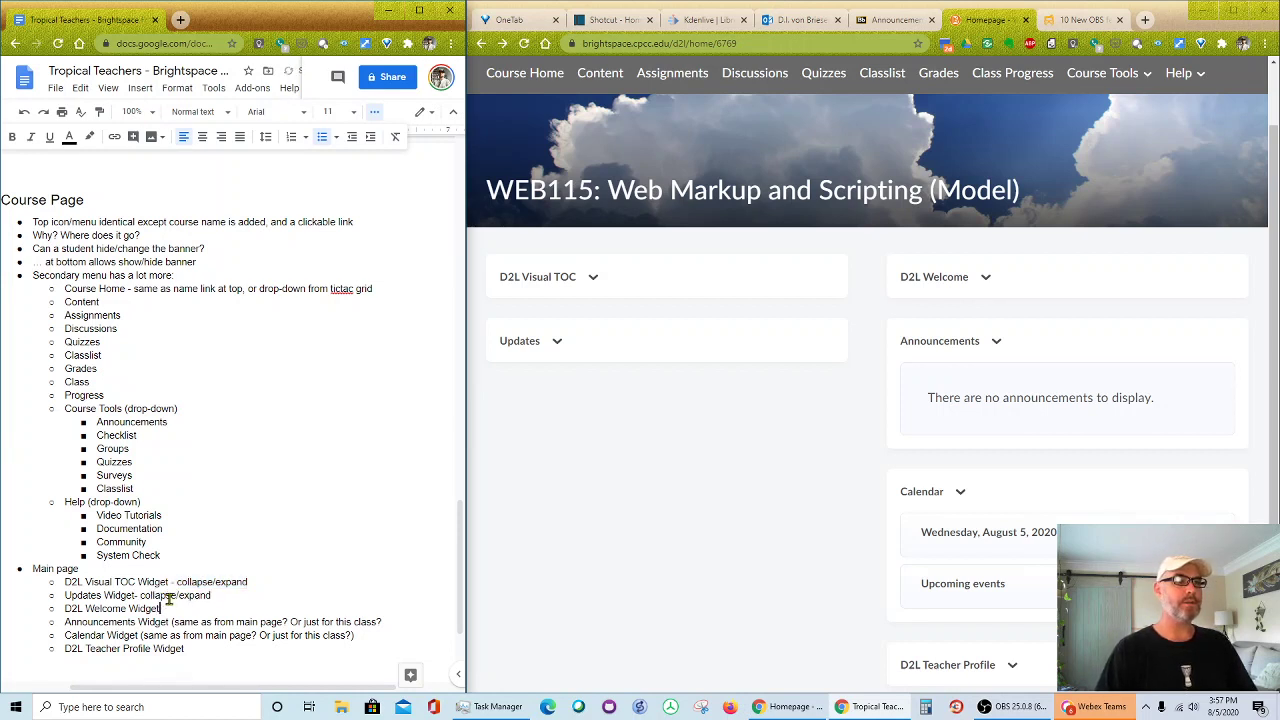
- Append "- collapse/expand" to the "D2L Welcome Widget" and "D2L Teacher Profile Widget" bullets, adding missing spaces before the dashes, including in "Updates Widget"
{"action": "key", "text": "ctrl+v"}
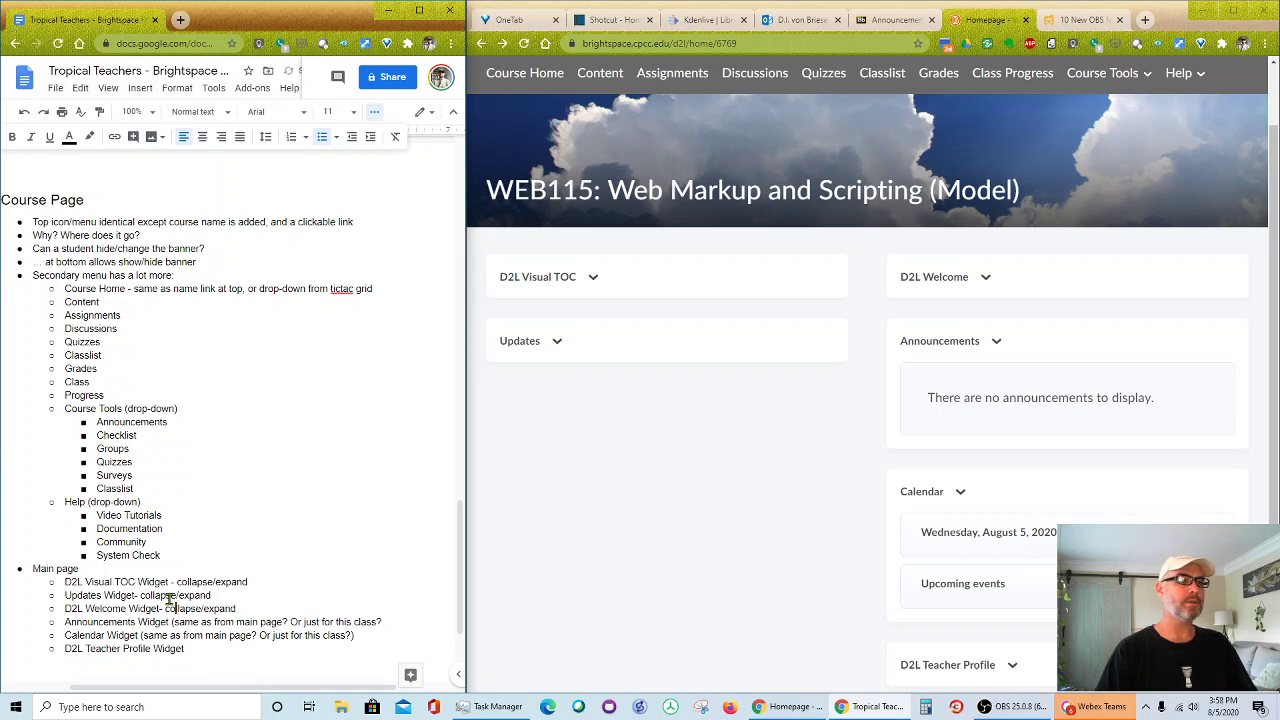
{"action": "left_click", "coordinate": [164, 596]}
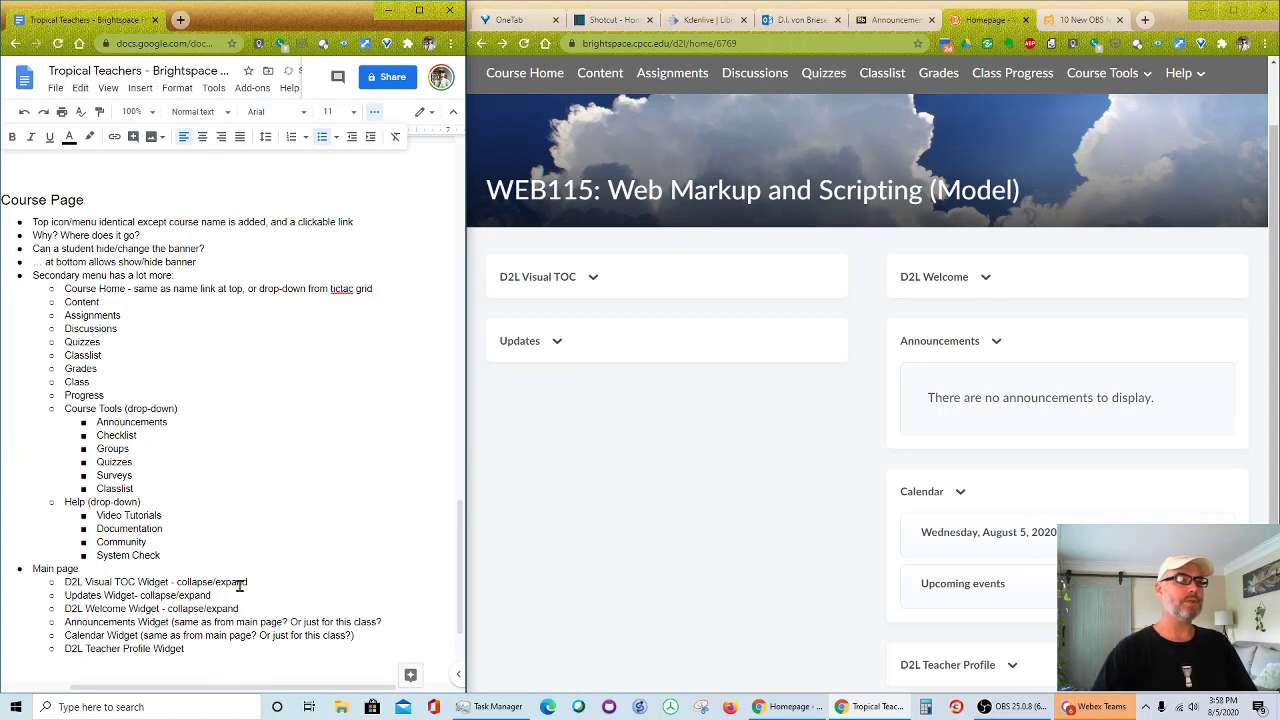
{"action": "left_click", "coordinate": [134, 595]}
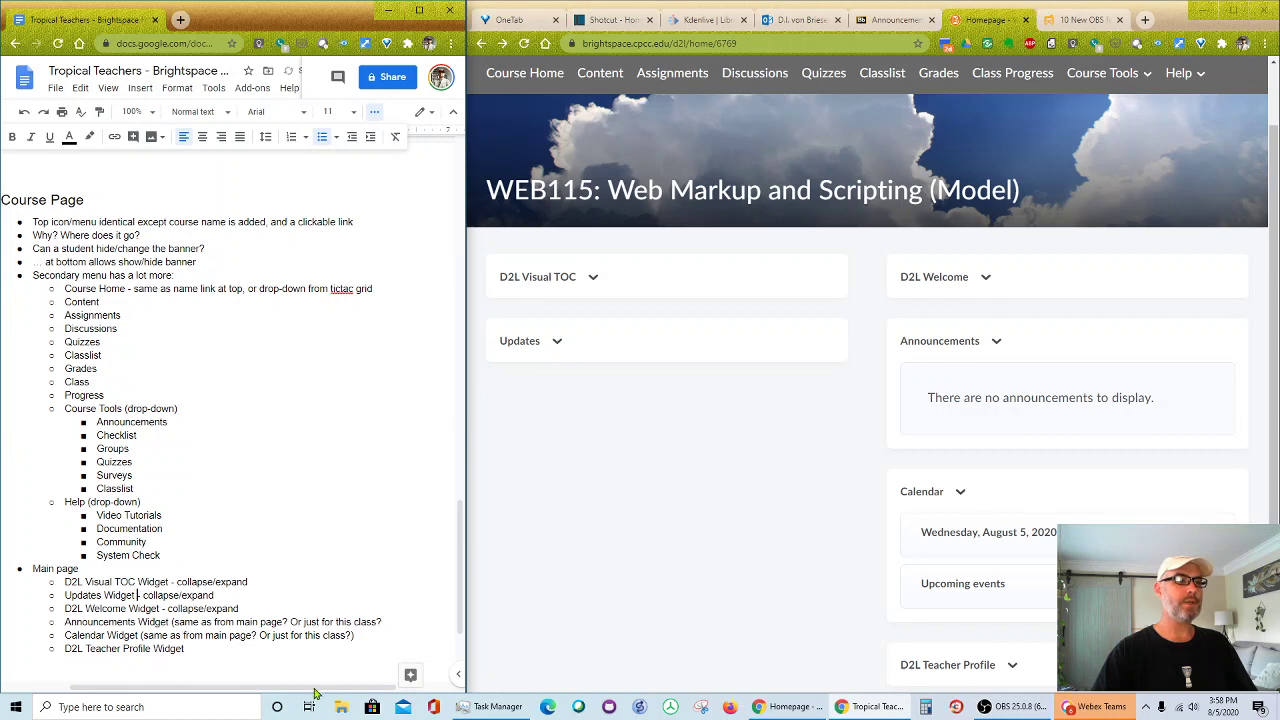
{"action": "left_click", "coordinate": [205, 651]}
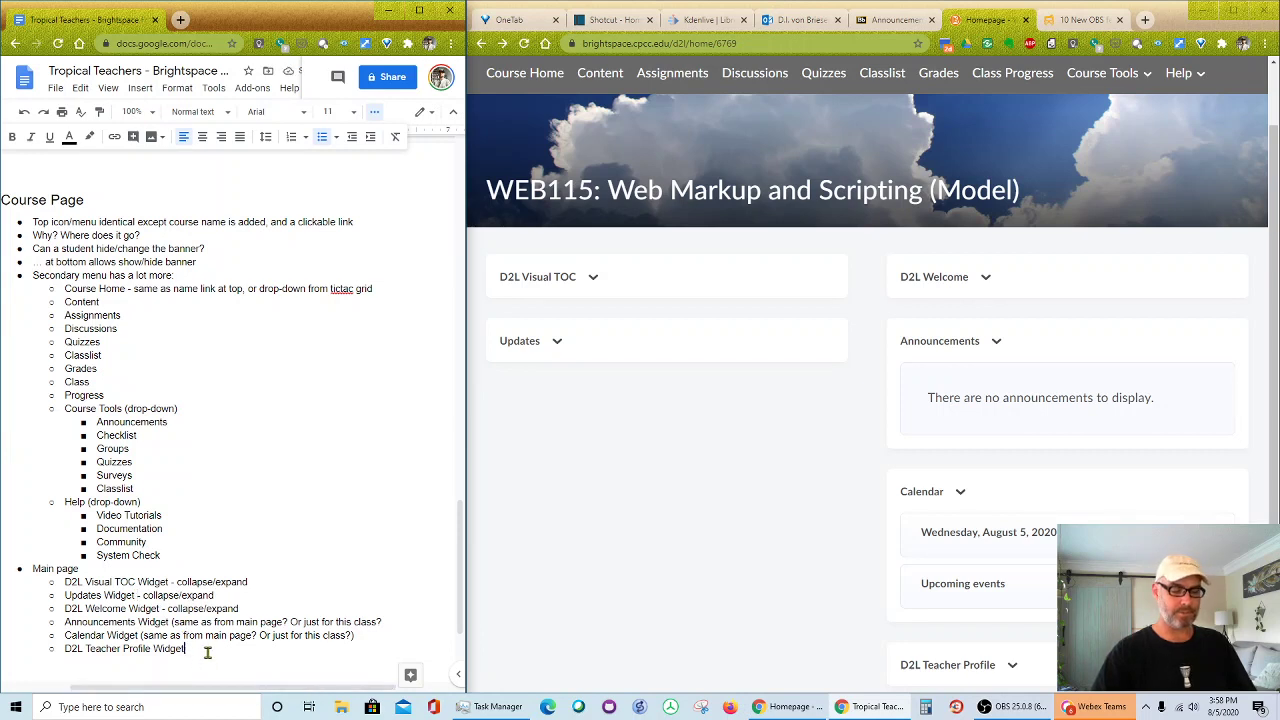
{"action": "key", "text": "ctrl+v"}
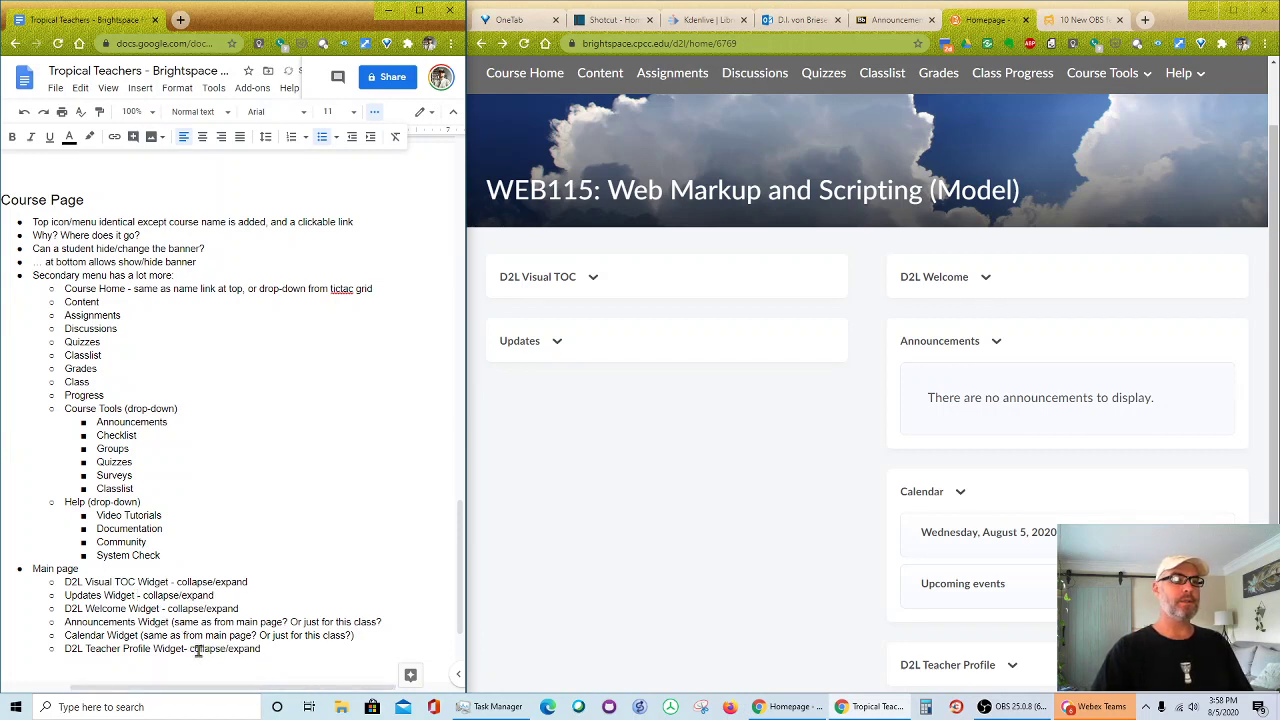
{"action": "left_click", "coordinate": [185, 649]}
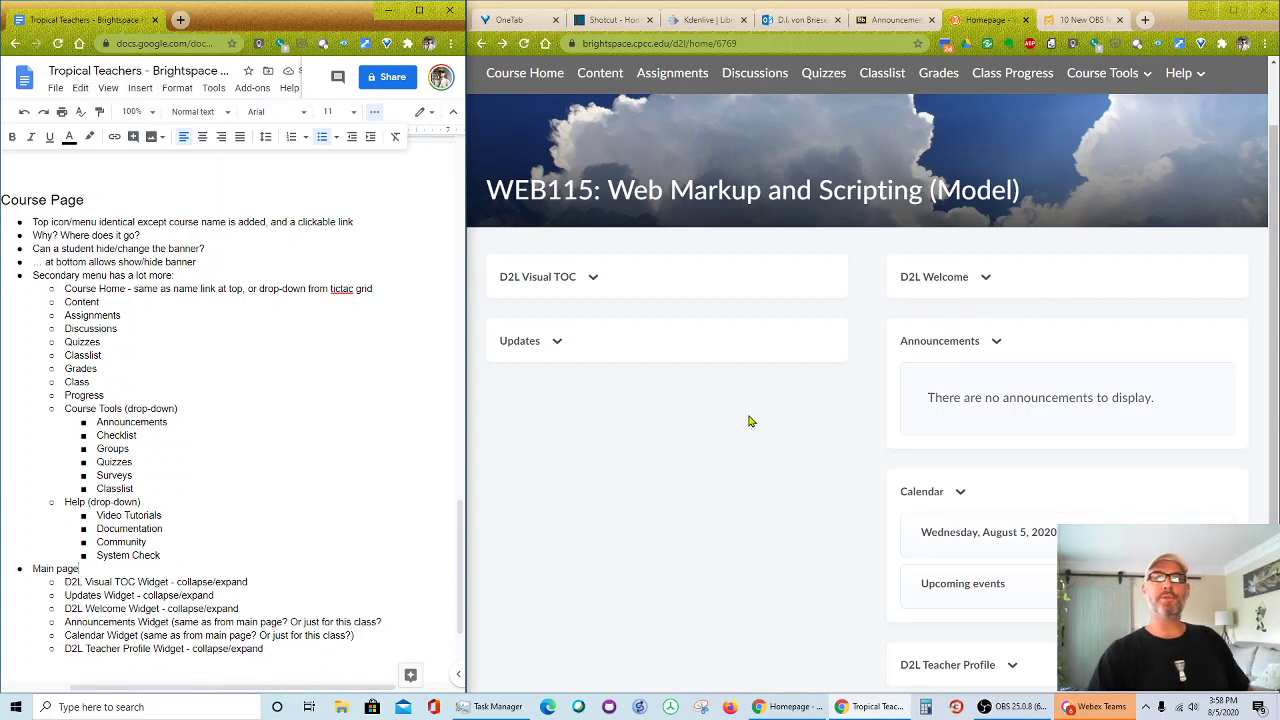
- Expand the D2L Visual TOC, Updates and D2L Welcome widgets on the course home page
{"action": "left_click", "coordinate": [594, 281]}
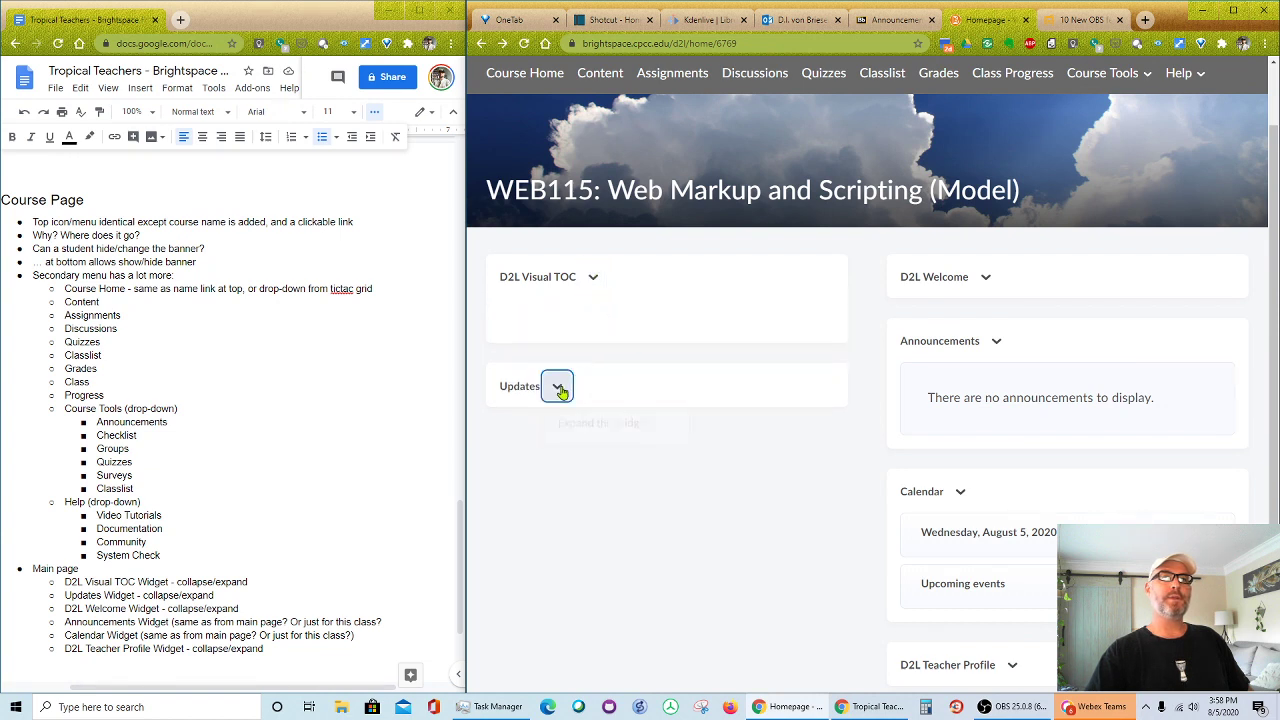
{"action": "left_click", "coordinate": [560, 390]}
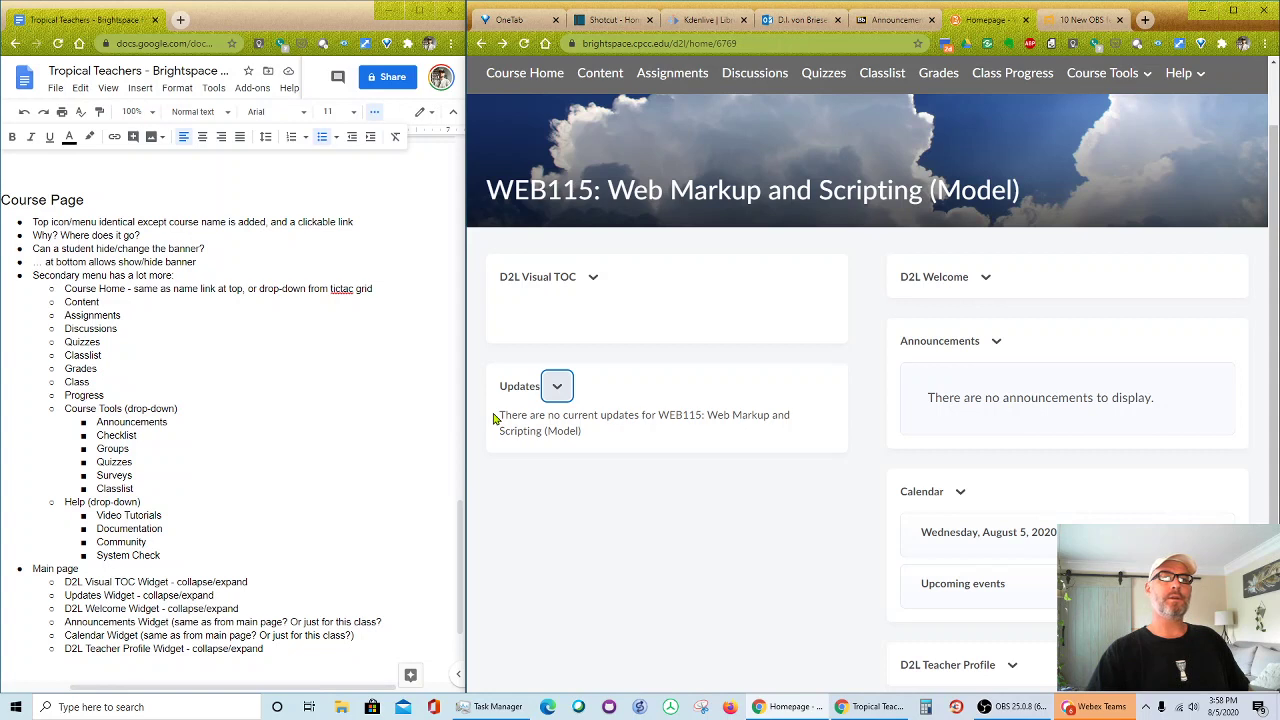
{"action": "left_click", "coordinate": [986, 277]}
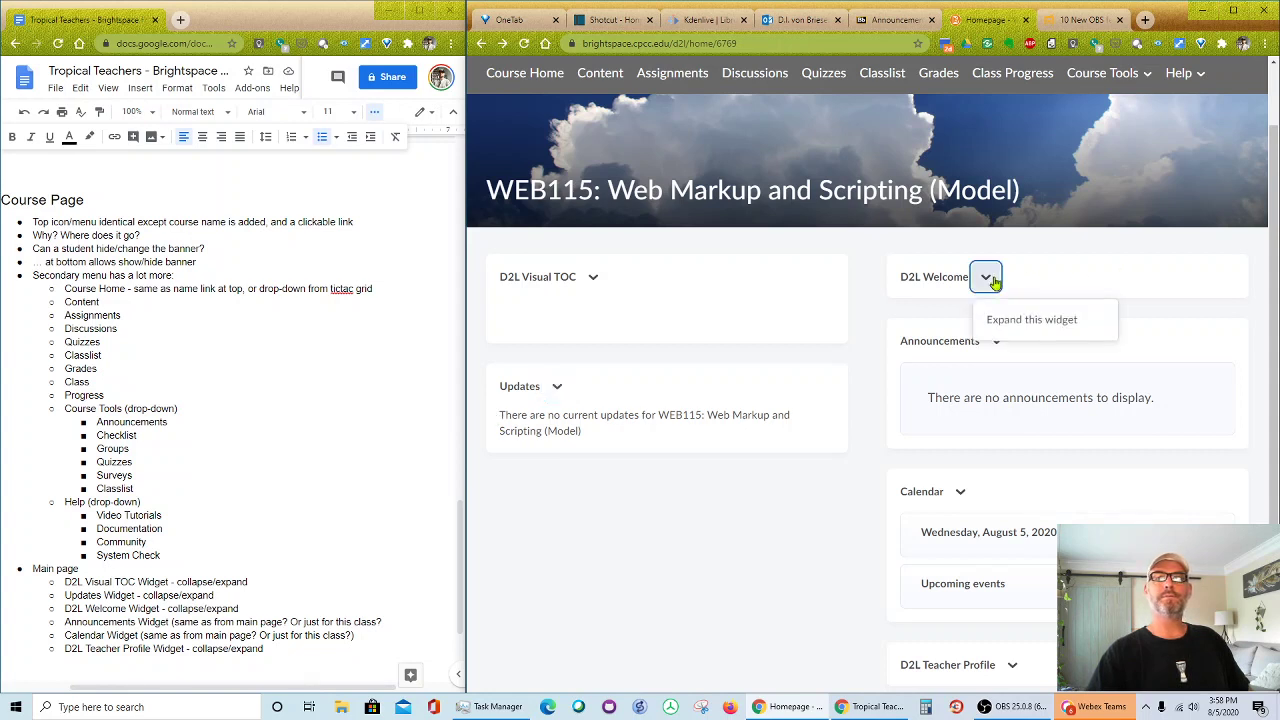
{"action": "left_click", "coordinate": [1010, 327]}
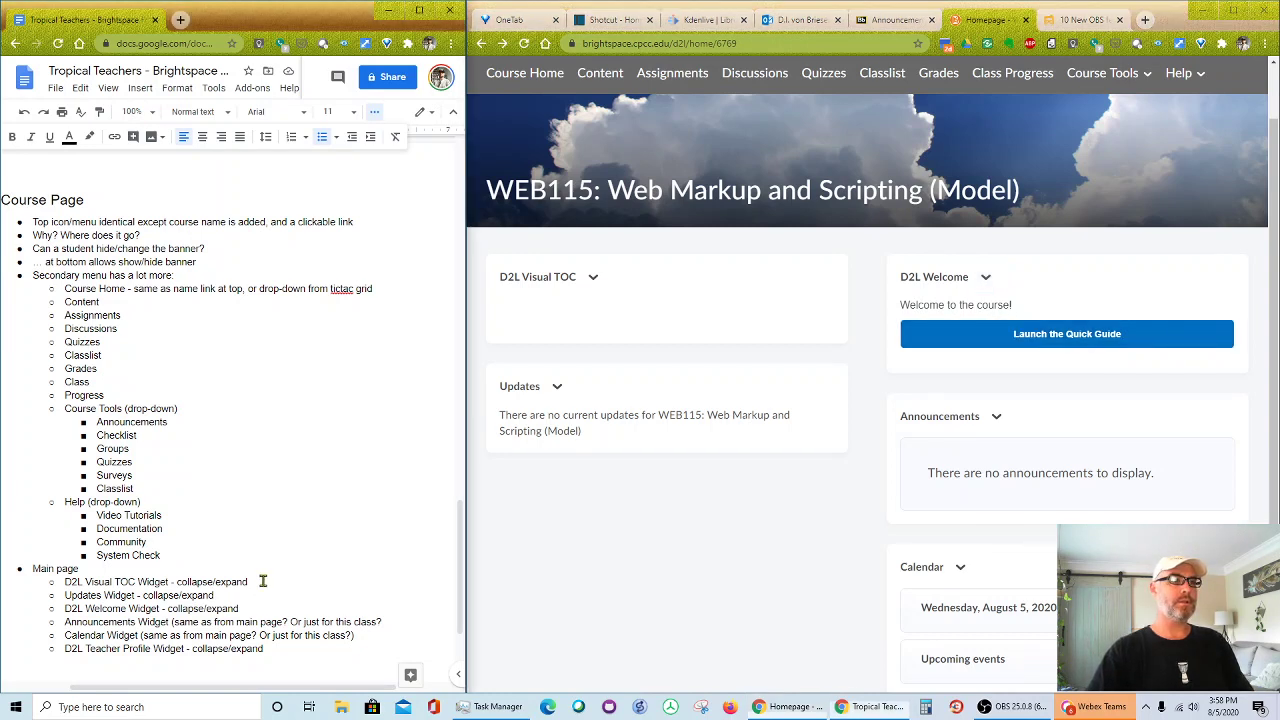
- Add the sub-bullets "Welcome to the course!" and "Launch the Quick Guide" under the "D2L Visual TOC Widget" bullet in the notes
{"action": "left_click", "coordinate": [262, 582]}
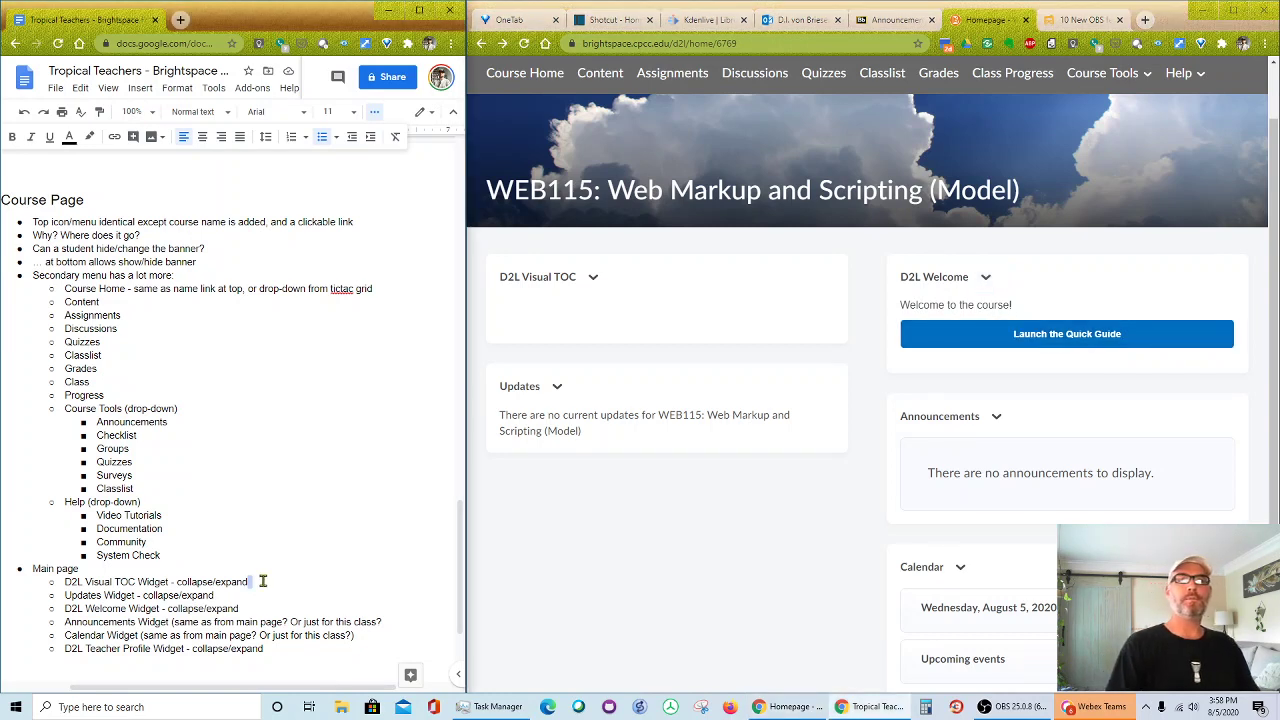
{"action": "key", "text": "Return"}
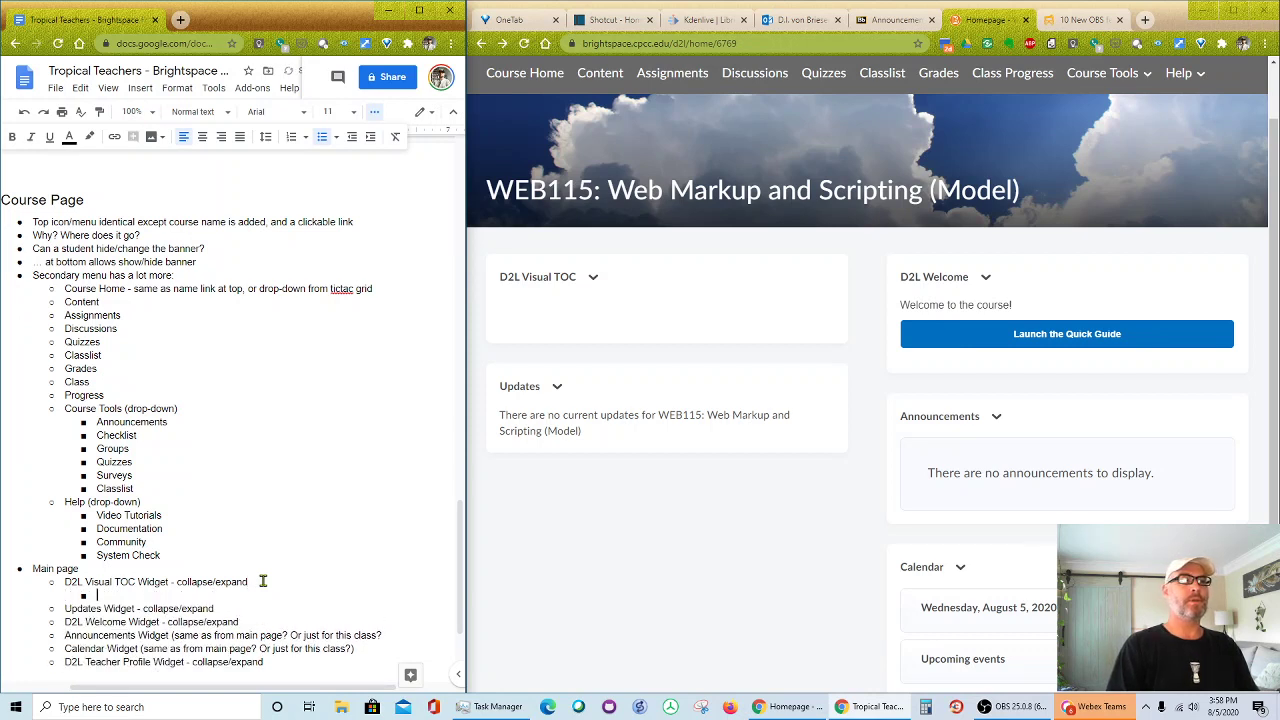
{"action": "type", "text": "Welcome to the cour"}
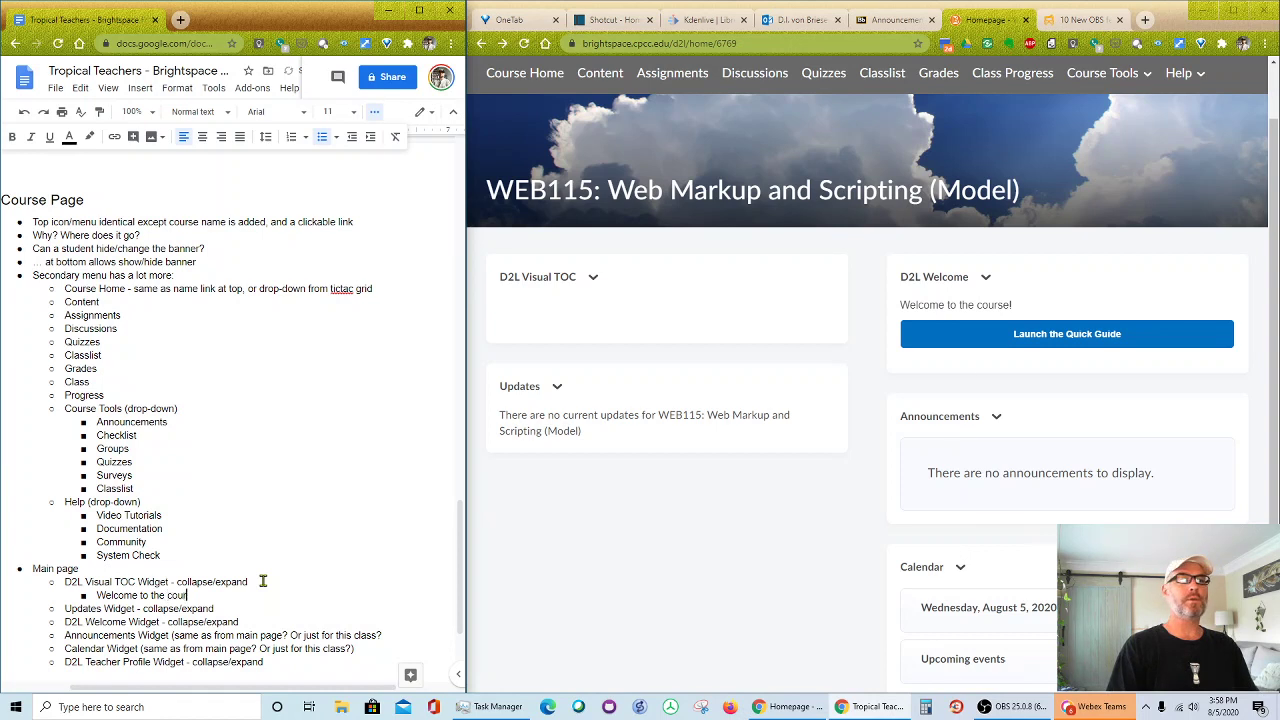
{"action": "type", "text": "se!"}
{"action": "key", "text": "Return"}
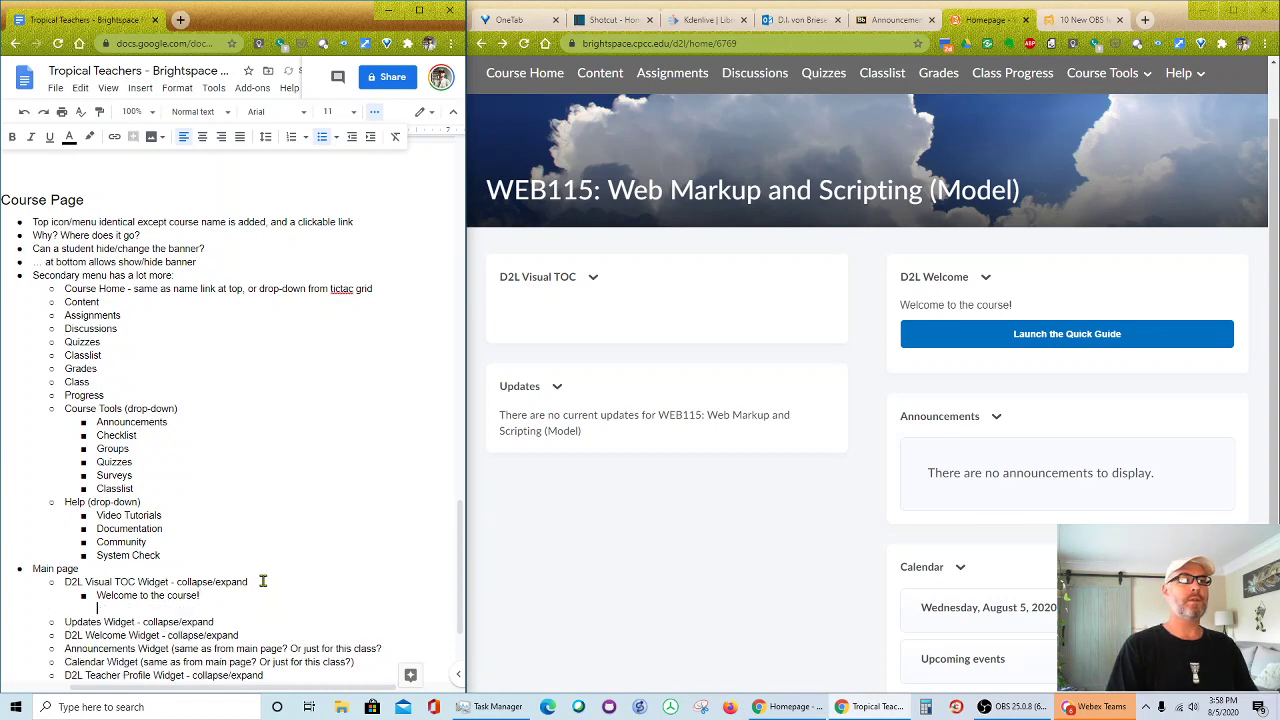
{"action": "type", "text": "Lau"}
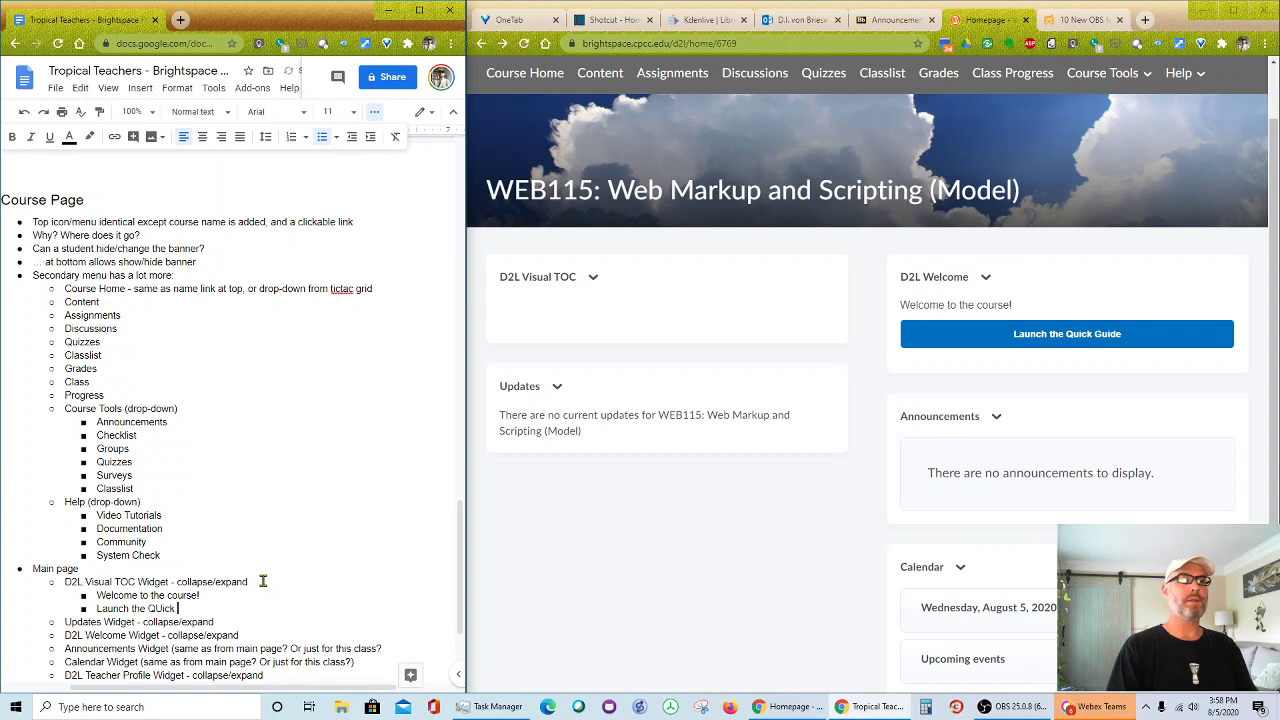
{"action": "type", "text": "nch the Quick Guide"}
- Try to launch the Quick Guide from the D2L Welcome widget and append "(I couldn't get it to launch! ?)" to its note
{"action": "left_click", "coordinate": [1066, 341]}
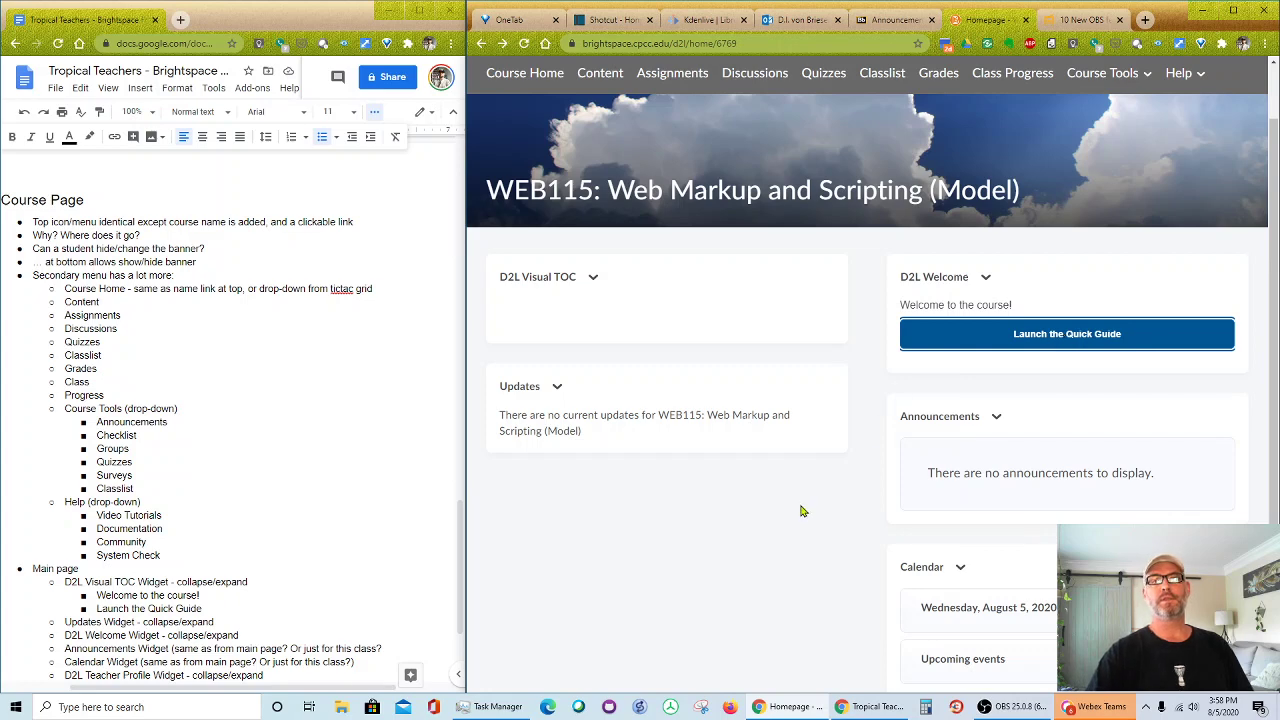
{"action": "scroll", "coordinate": [803, 510], "scroll_direction": "up", "scroll_amount": 1}
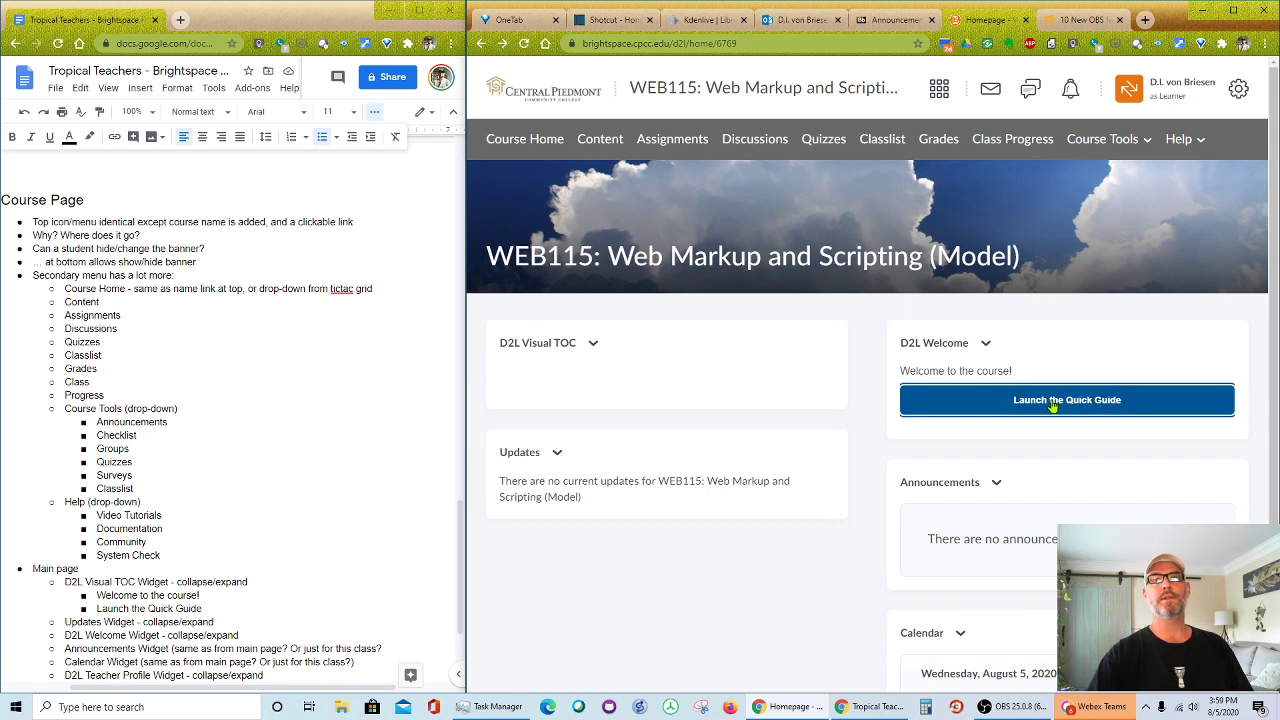
{"action": "right_click", "coordinate": [1109, 406]}
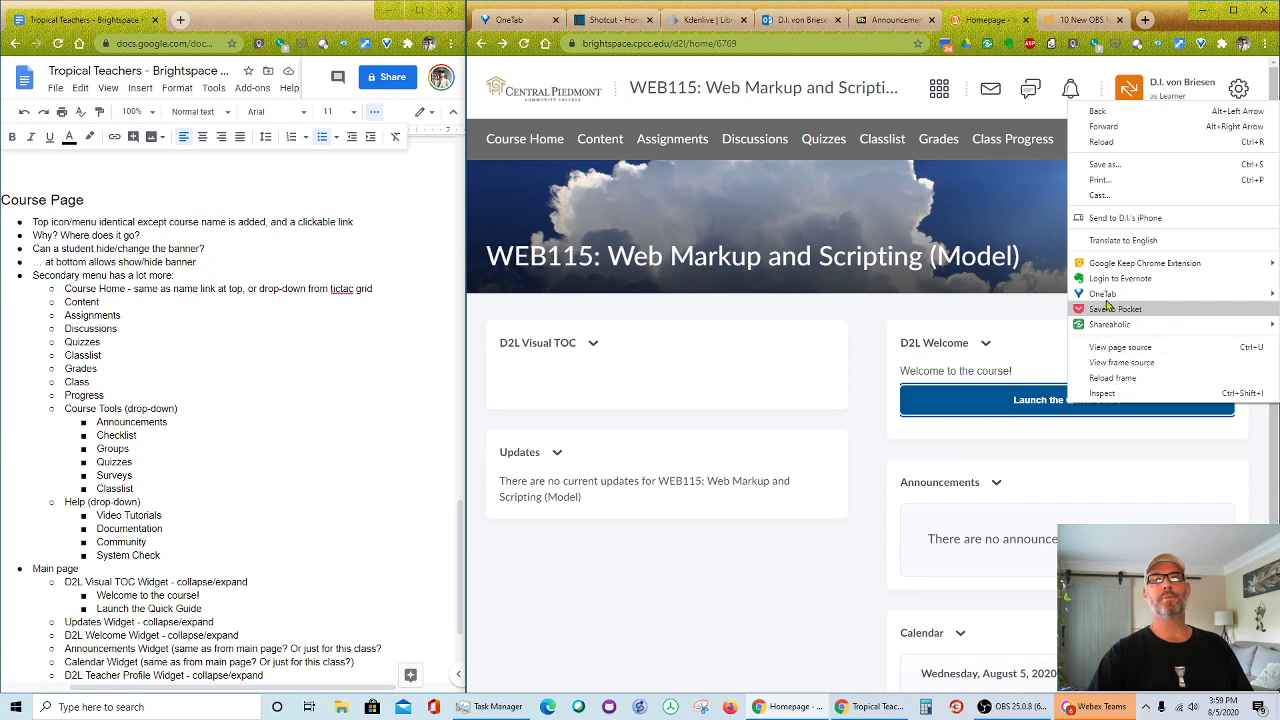
{"action": "mouse_move", "coordinate": [1105, 294]}
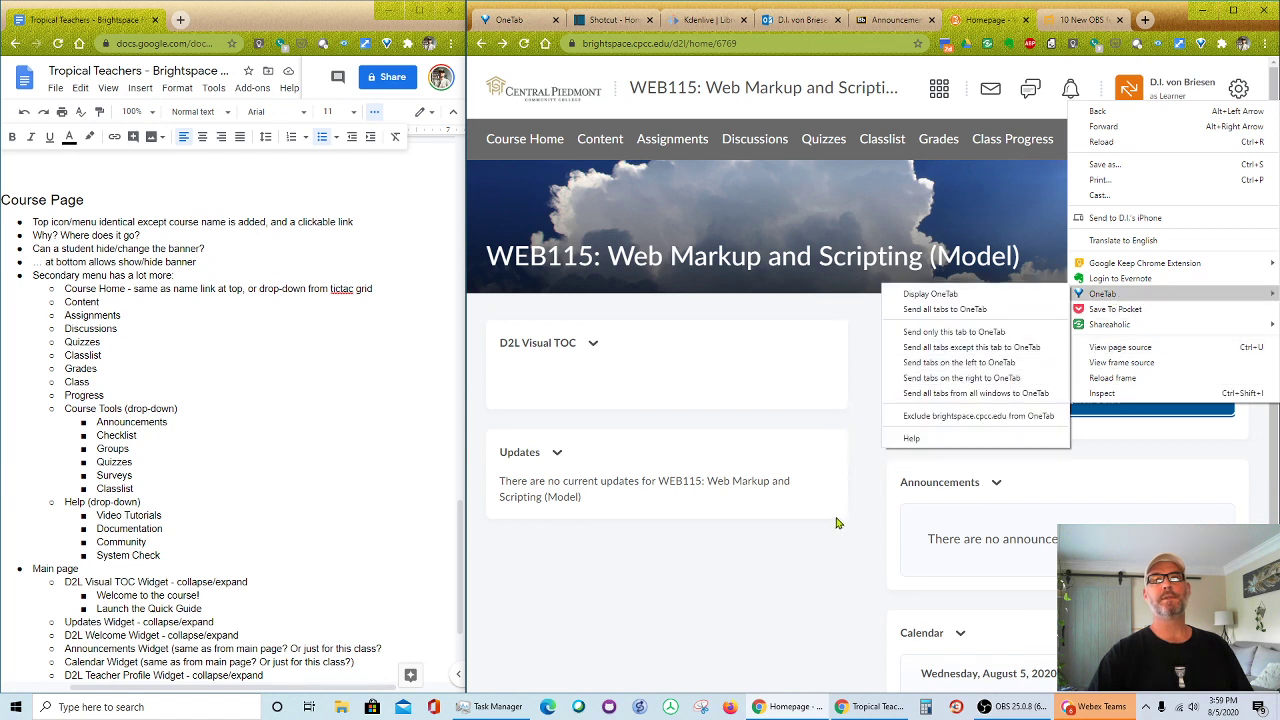
{"action": "left_click", "coordinate": [845, 558]}
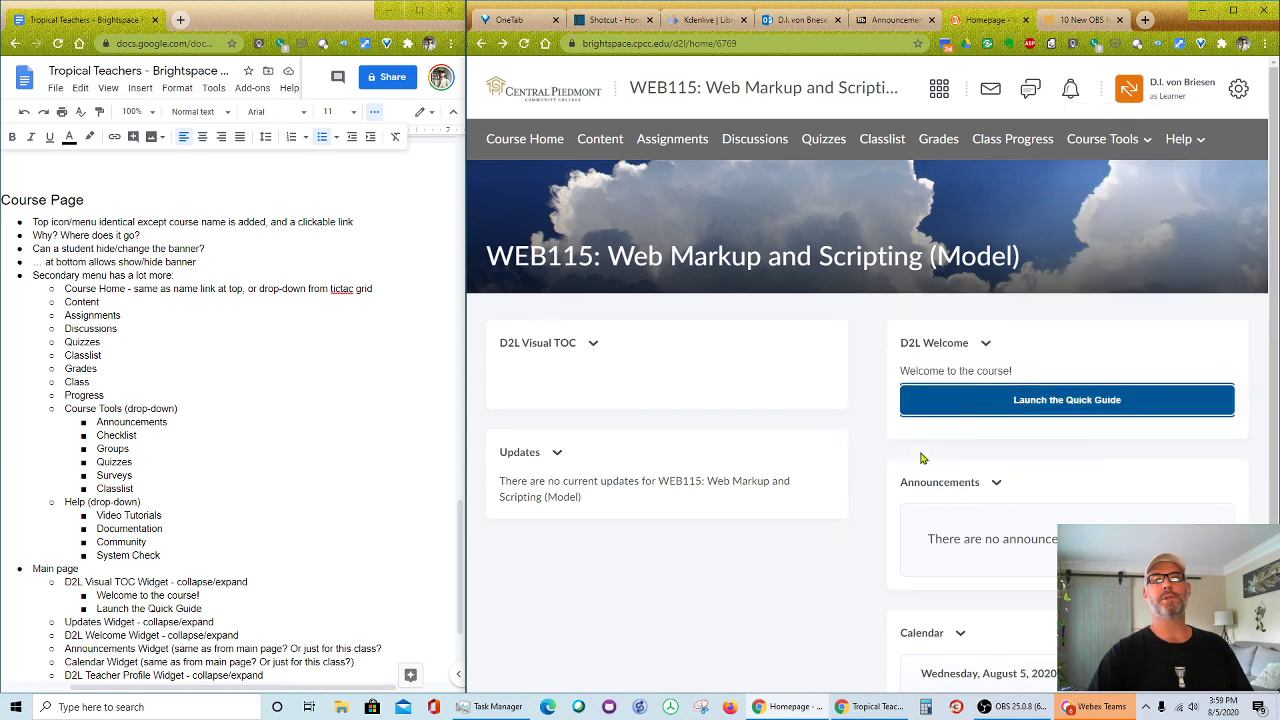
{"action": "left_click", "coordinate": [726, 100]}
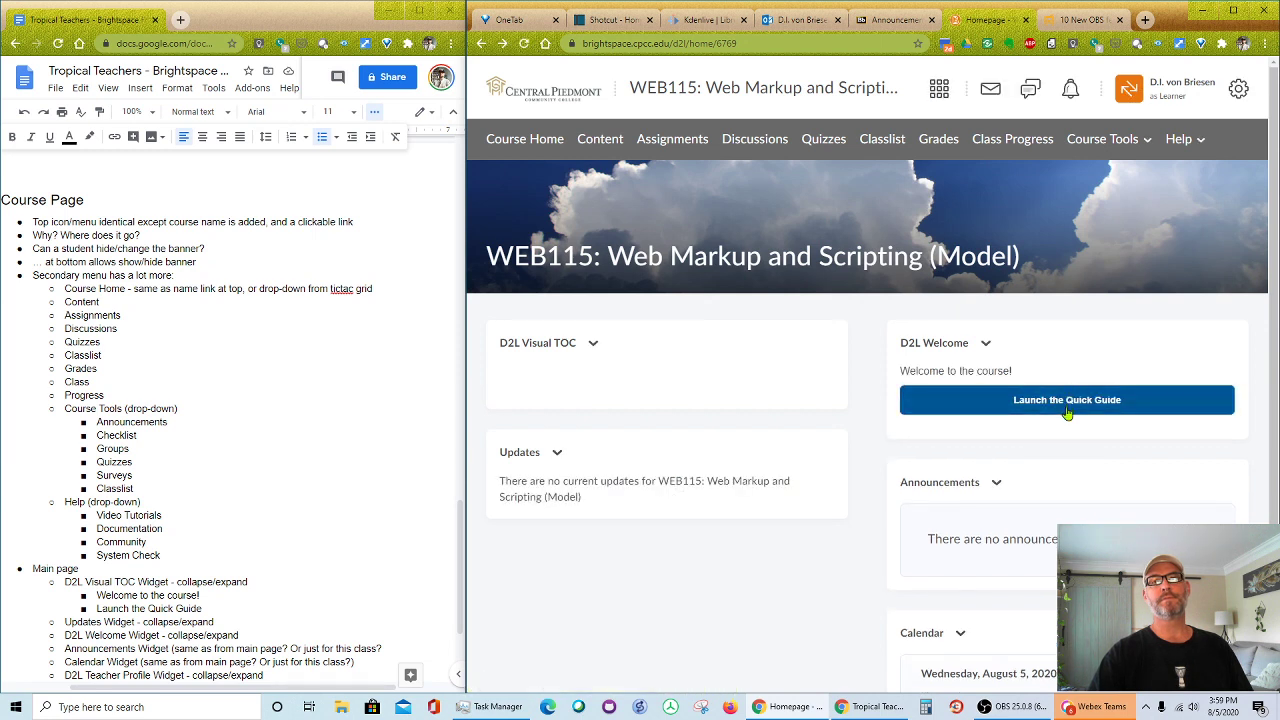
{"action": "left_click", "coordinate": [1068, 409]}
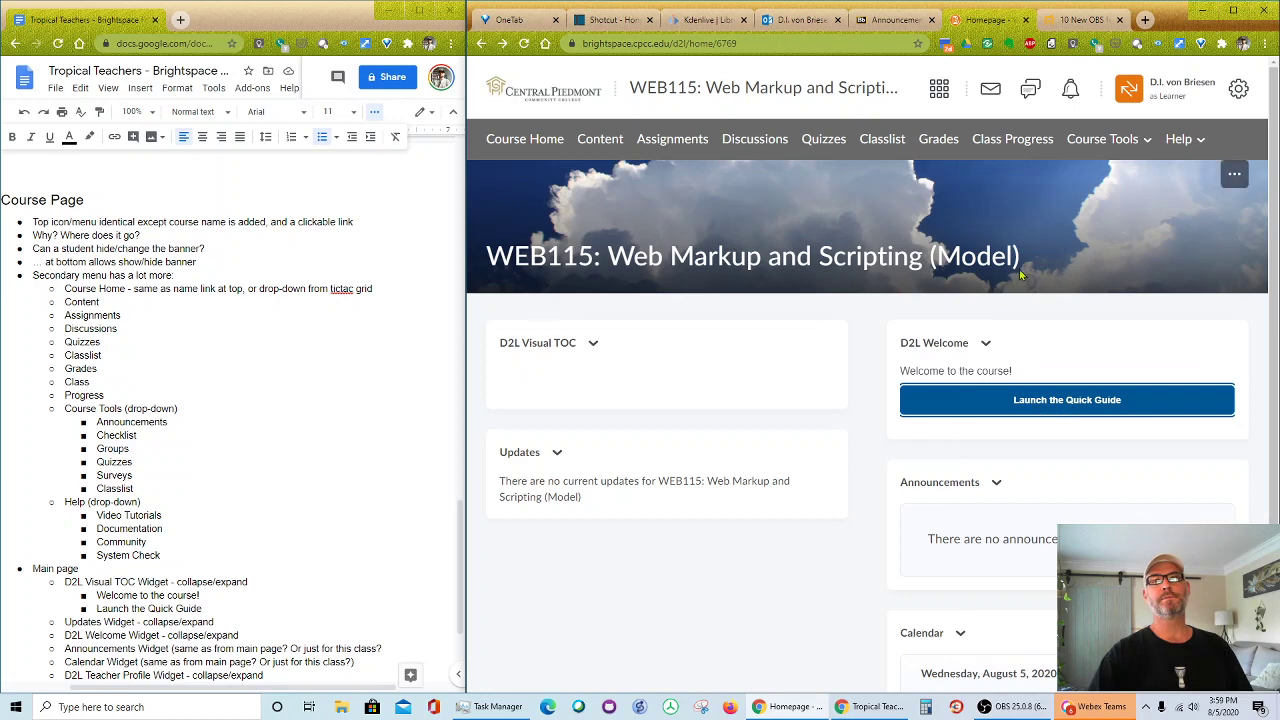
{"action": "scroll", "coordinate": [1020, 275], "scroll_direction": "down", "scroll_amount": 2}
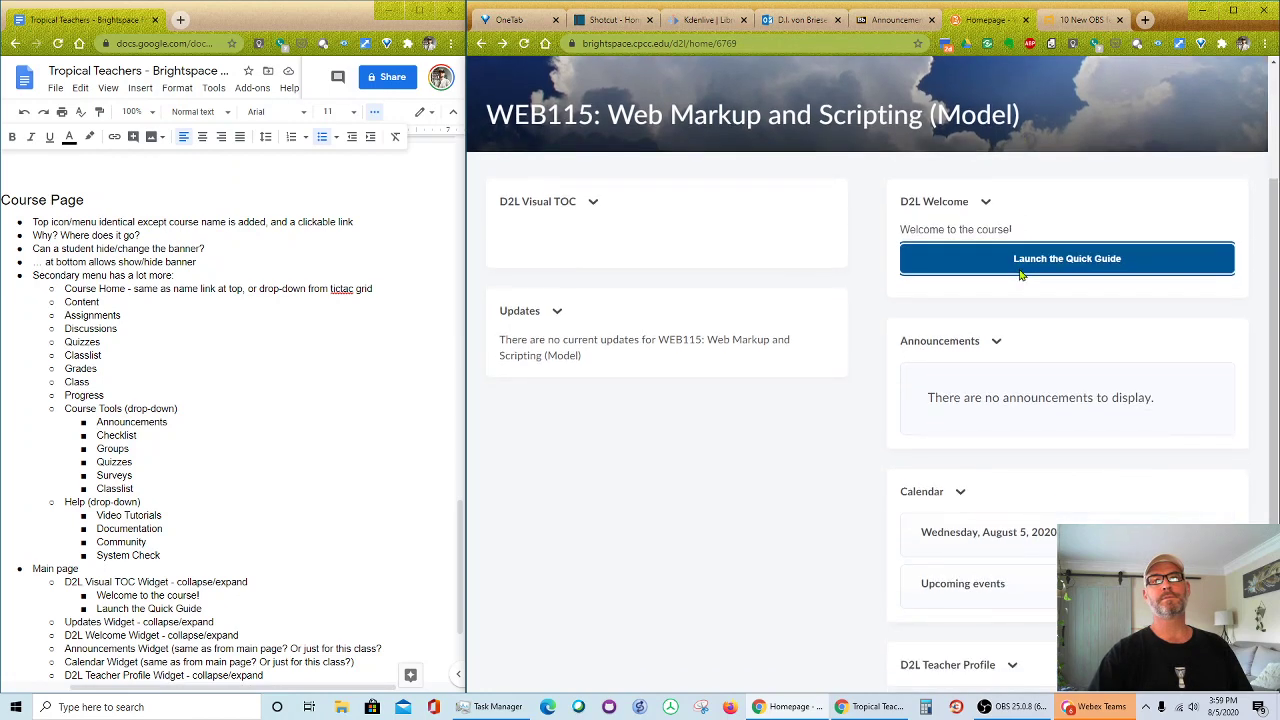
{"action": "scroll", "coordinate": [1020, 273], "scroll_direction": "up", "scroll_amount": 2}
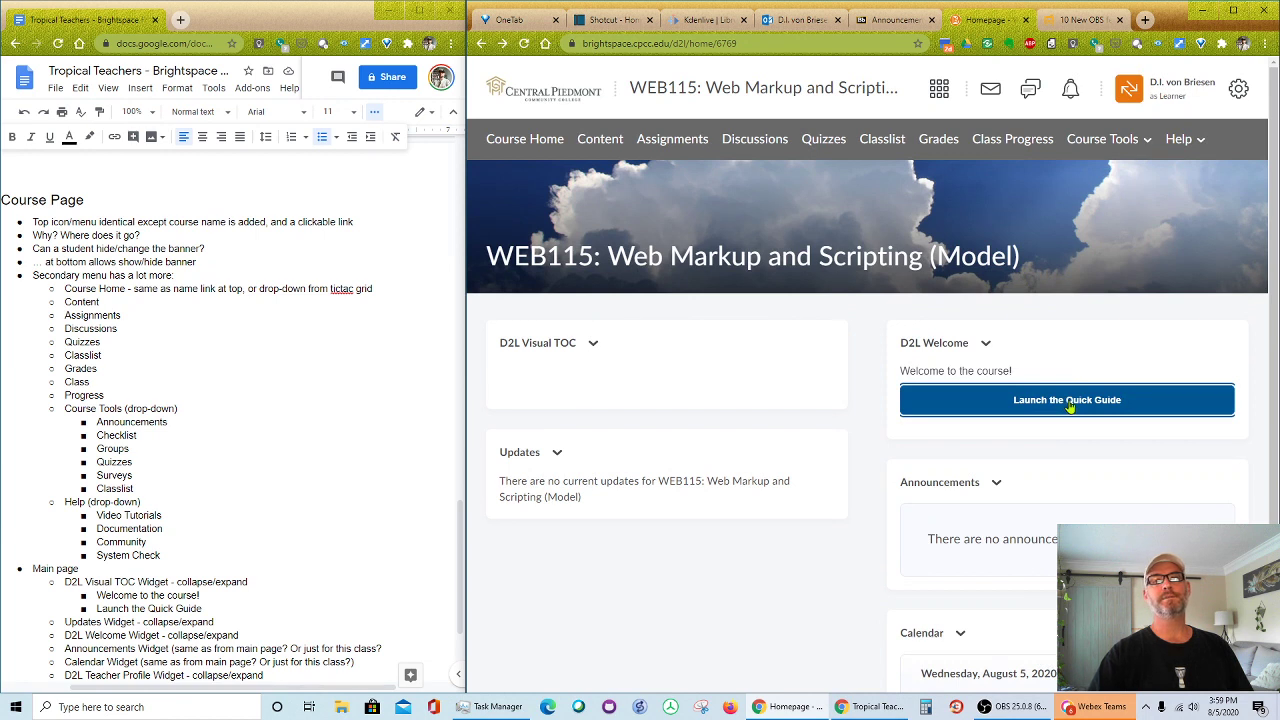
{"action": "left_click", "coordinate": [243, 608]}
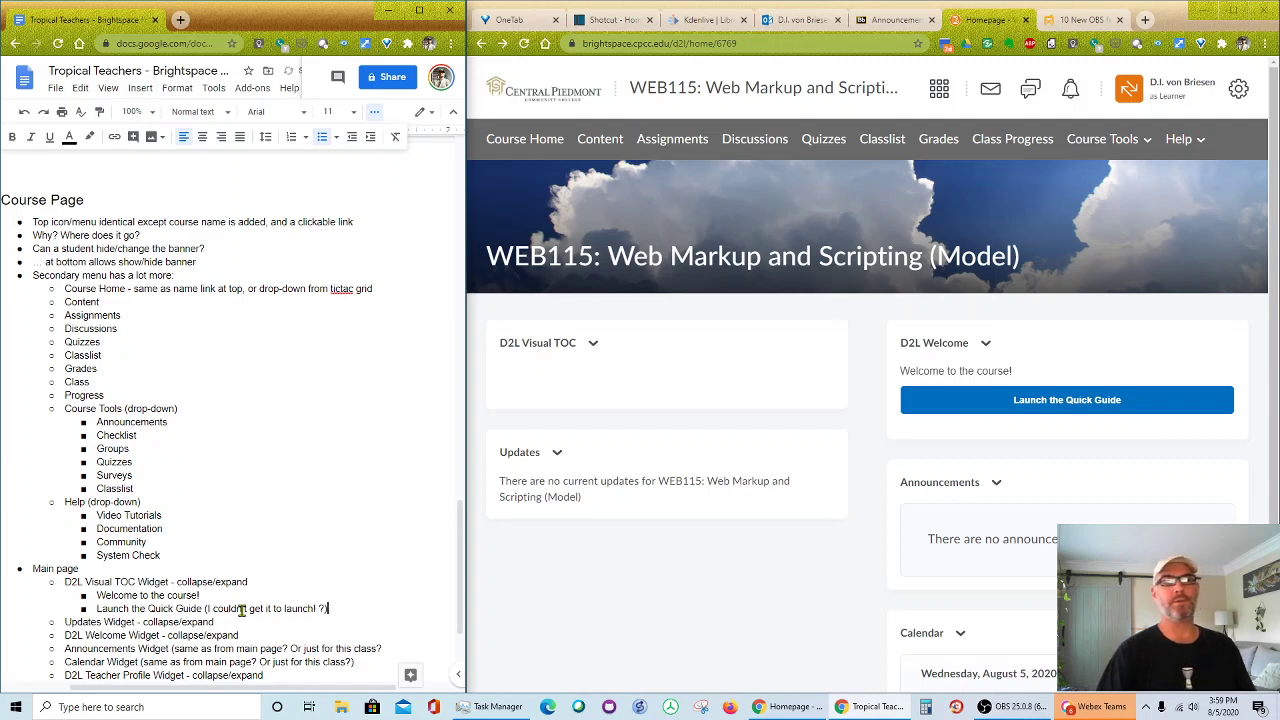
- Retry launching the Quick Guide from the D2L Welcome widget, with the browser window maximized
{"action": "left_click", "coordinate": [1108, 407]}
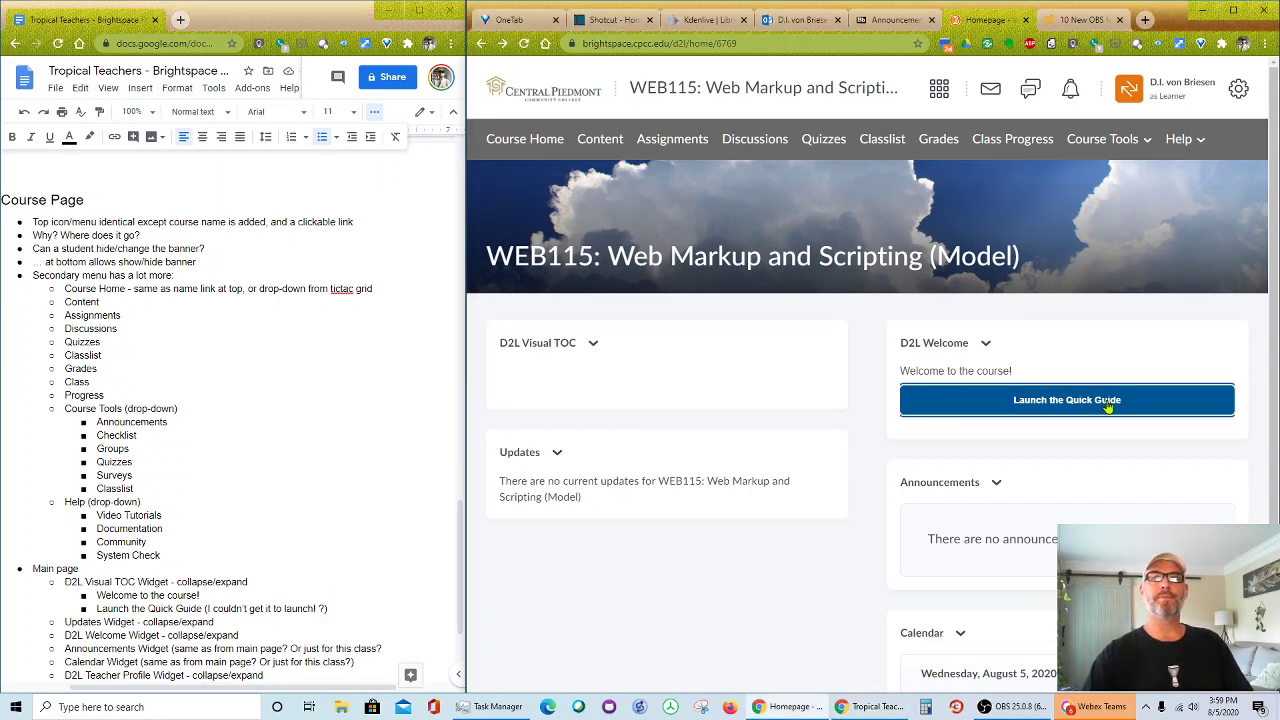
{"action": "left_click", "coordinate": [1236, 12]}
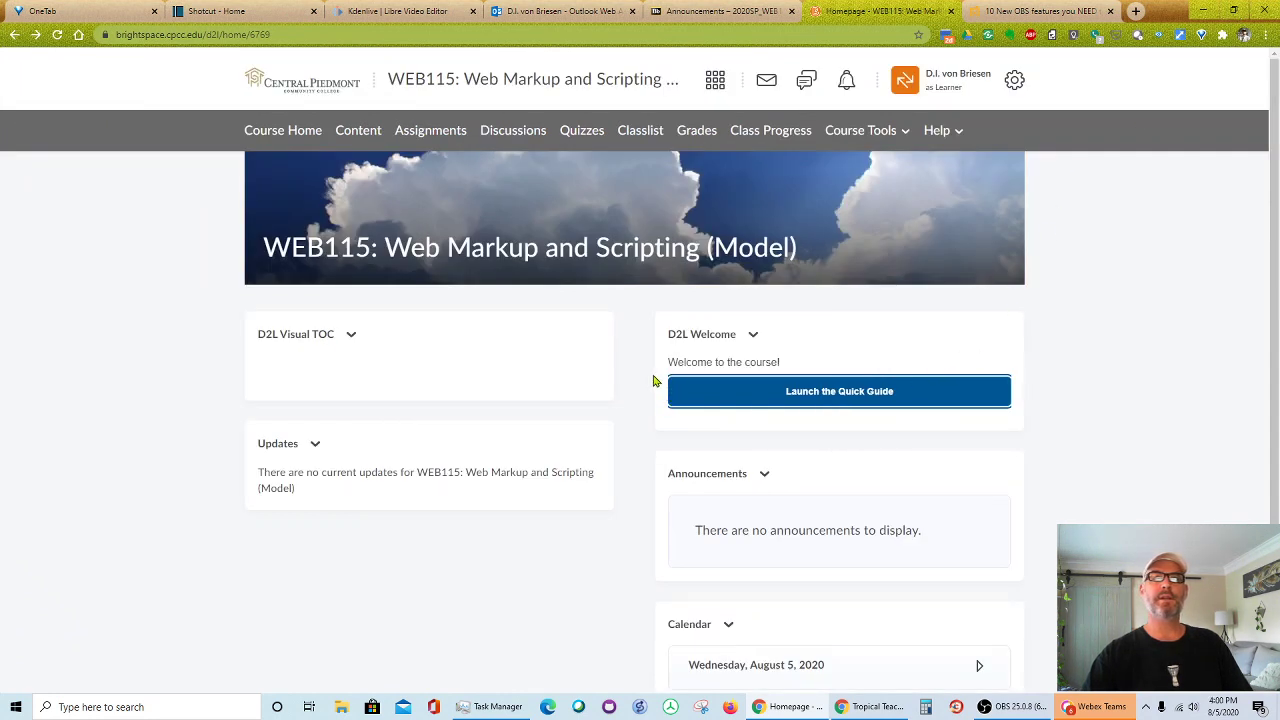
{"action": "left_click", "coordinate": [984, 398]}
{"action": "left_click", "coordinate": [884, 393]}
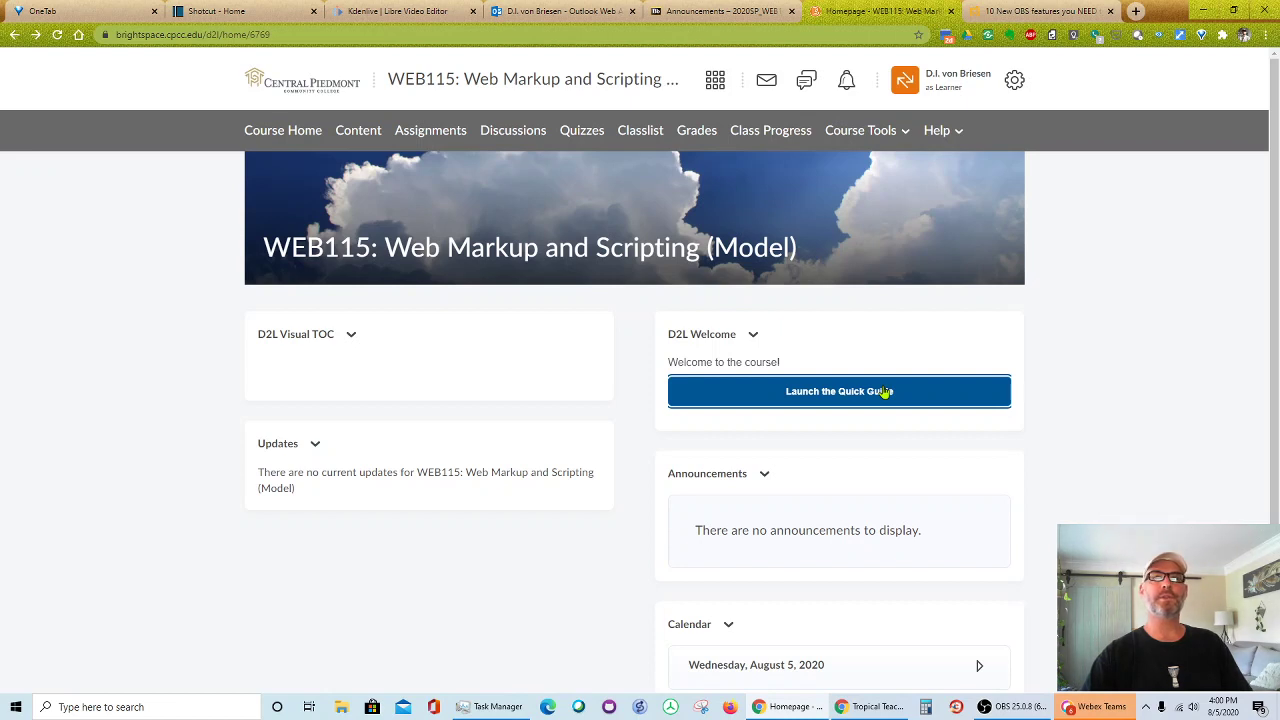
- Restore the course page's browser window, move it back beside the notes document and fit its width to the remaining screen
{"action": "left_click", "coordinate": [1233, 10]}
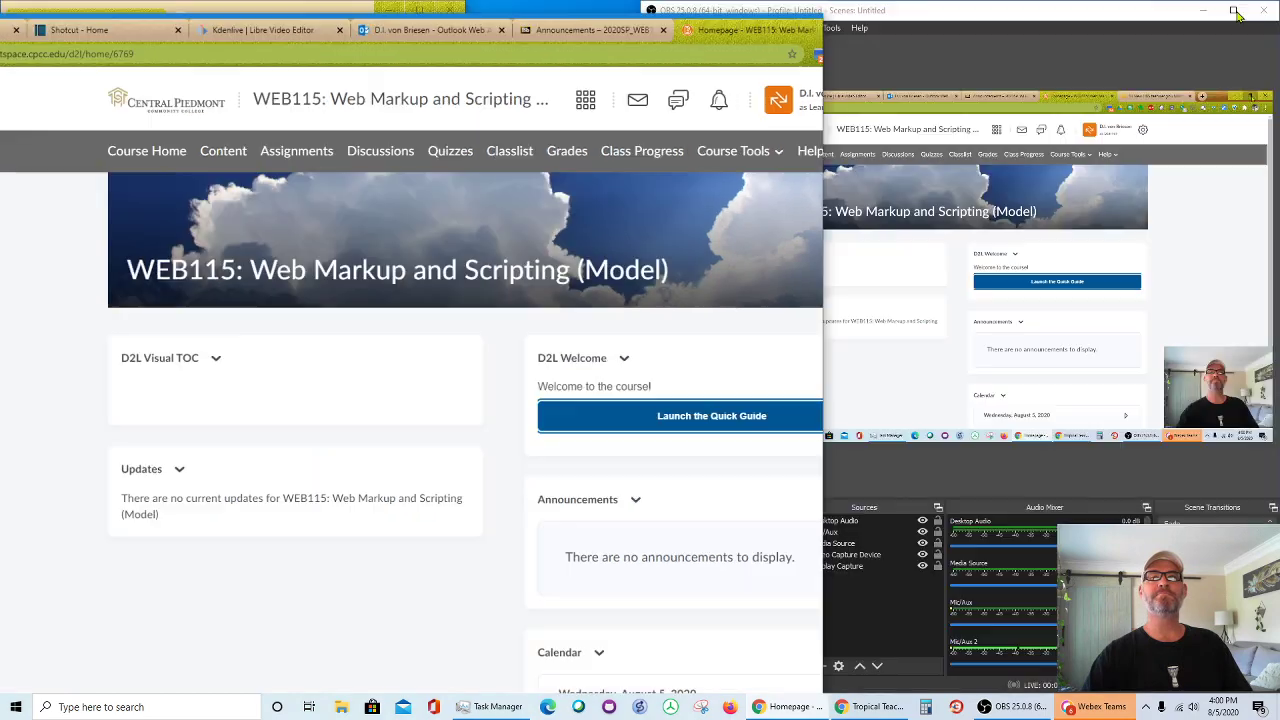
{"action": "left_click_drag", "start_coordinate": [790, 12], "coordinate": [700, 40]}
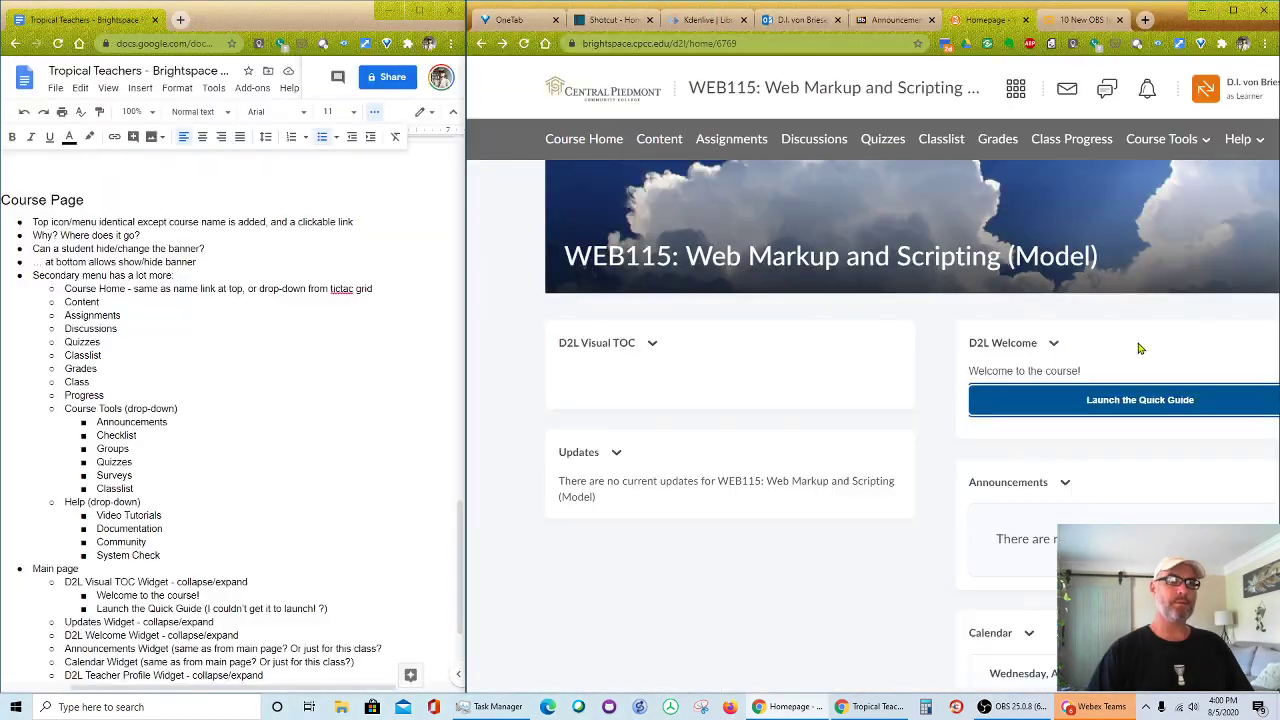
{"action": "scroll", "coordinate": [924, 470], "scroll_direction": "down", "scroll_amount": 1}
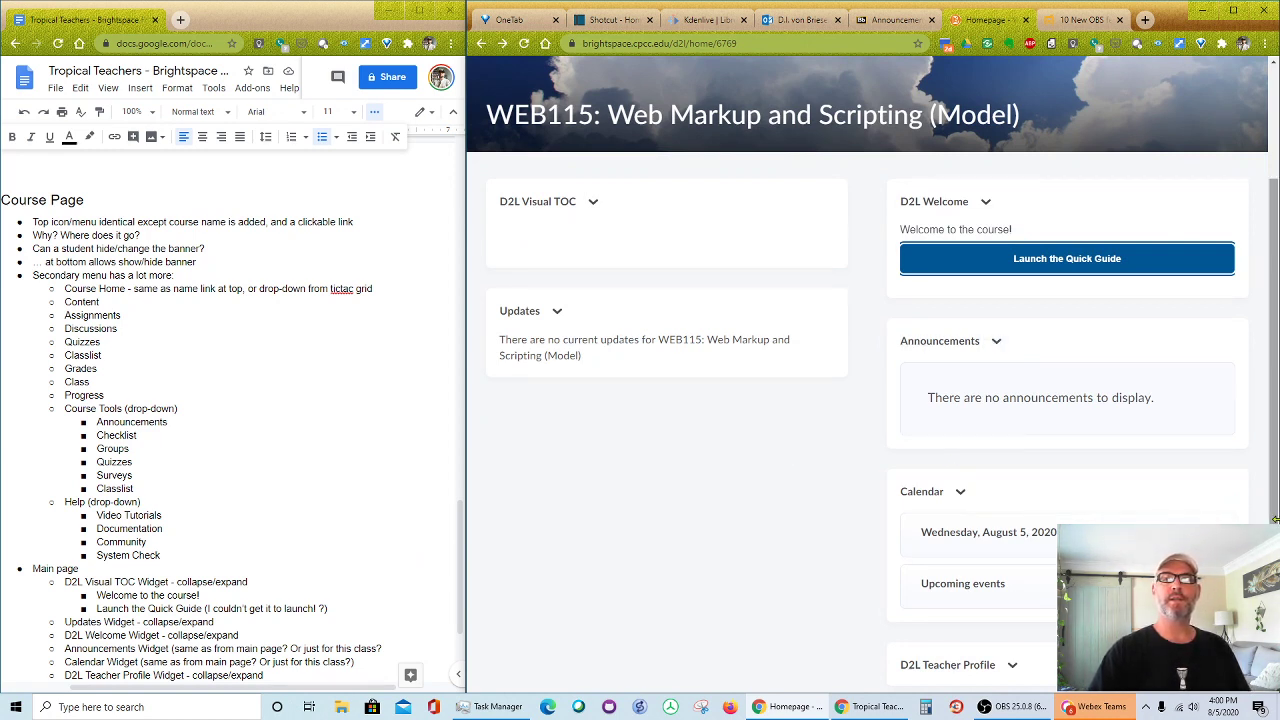
{"action": "left_click_drag", "start_coordinate": [1278, 356], "coordinate": [1268, 356]}
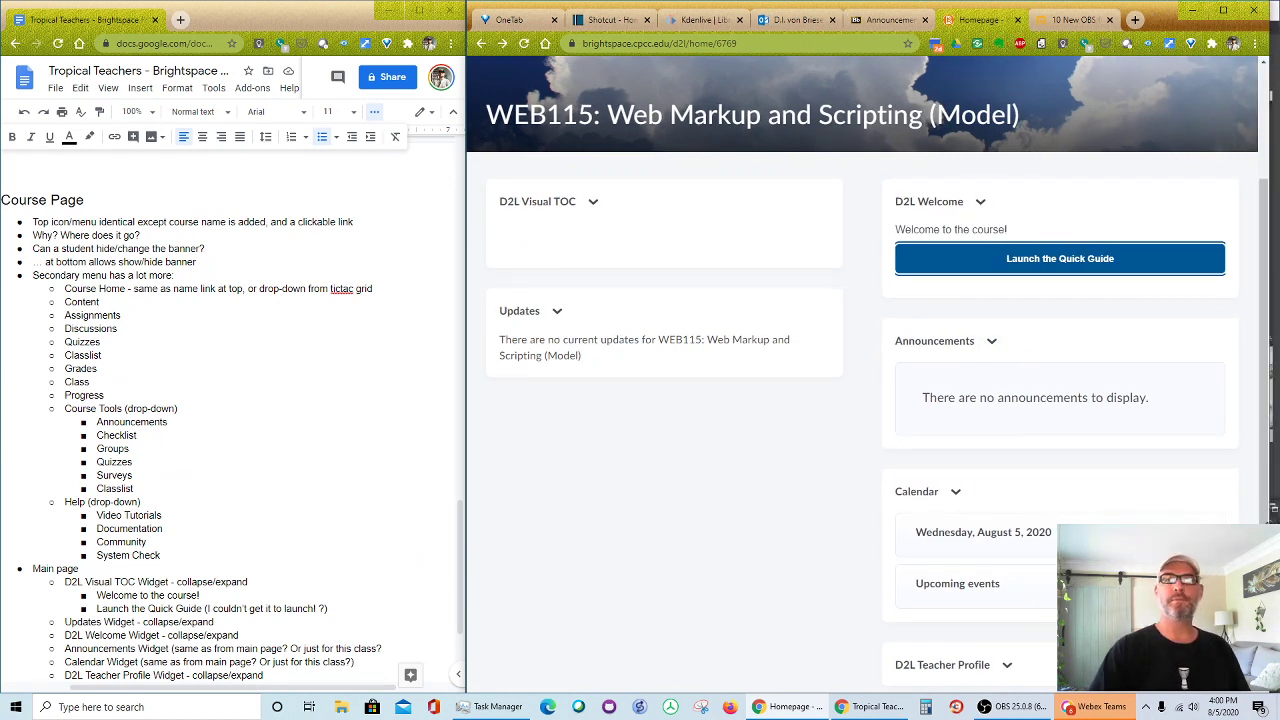
{"action": "scroll", "coordinate": [1224, 240], "scroll_direction": "up", "scroll_amount": 1}
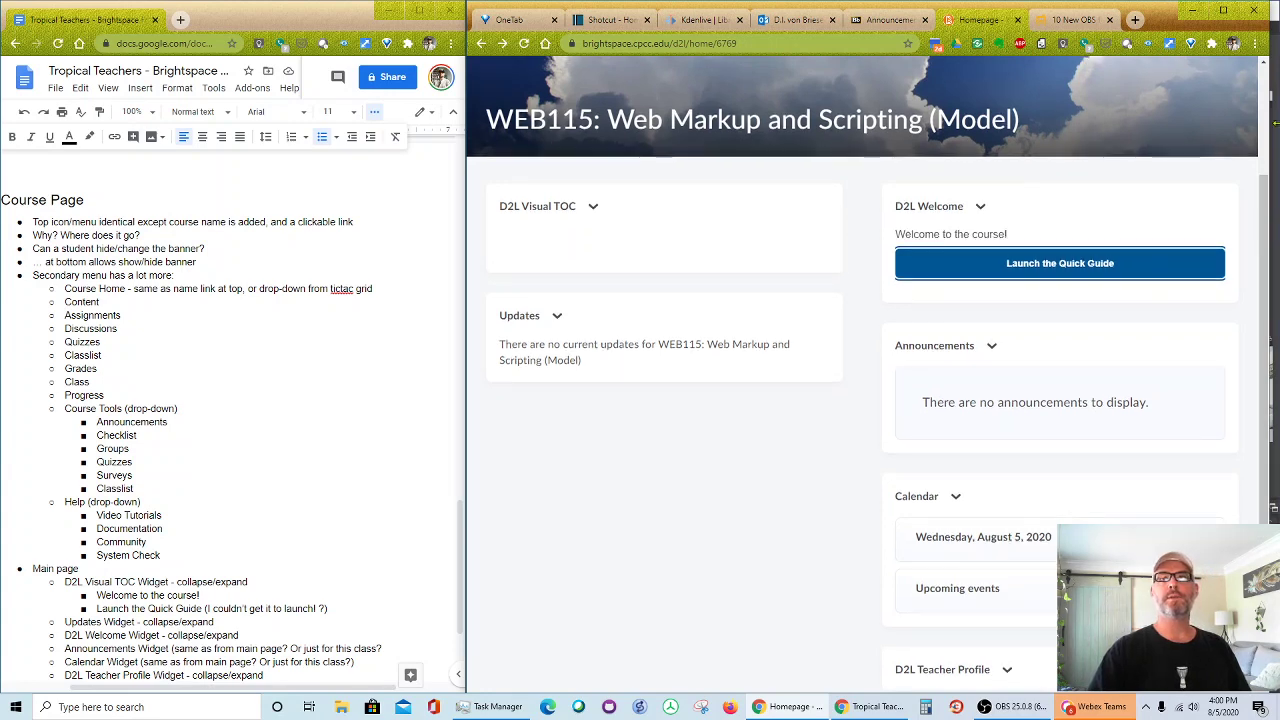
{"action": "left_click_drag", "start_coordinate": [1270, 168], "coordinate": [1279, 168]}
- Exit the learner view of the WEB115 course through the profile options
{"action": "scroll", "coordinate": [1218, 300], "scroll_direction": "up", "scroll_amount": 2}
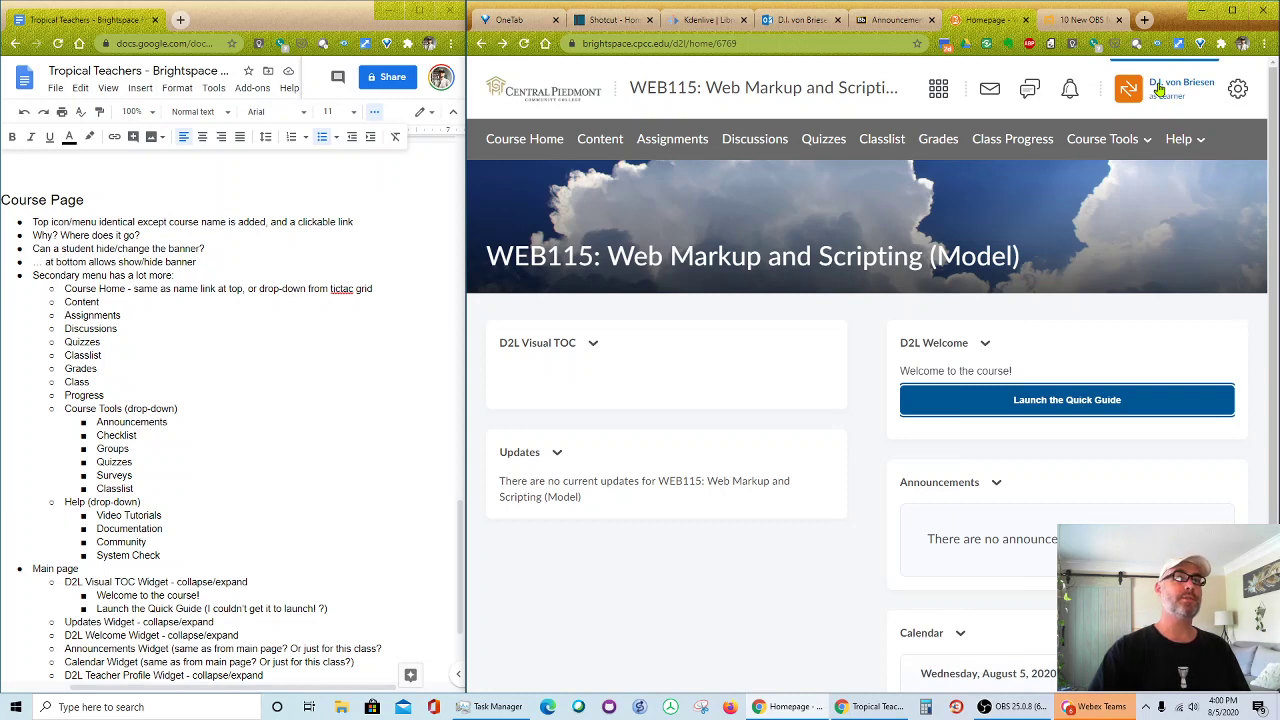
{"action": "left_click", "coordinate": [1158, 89]}
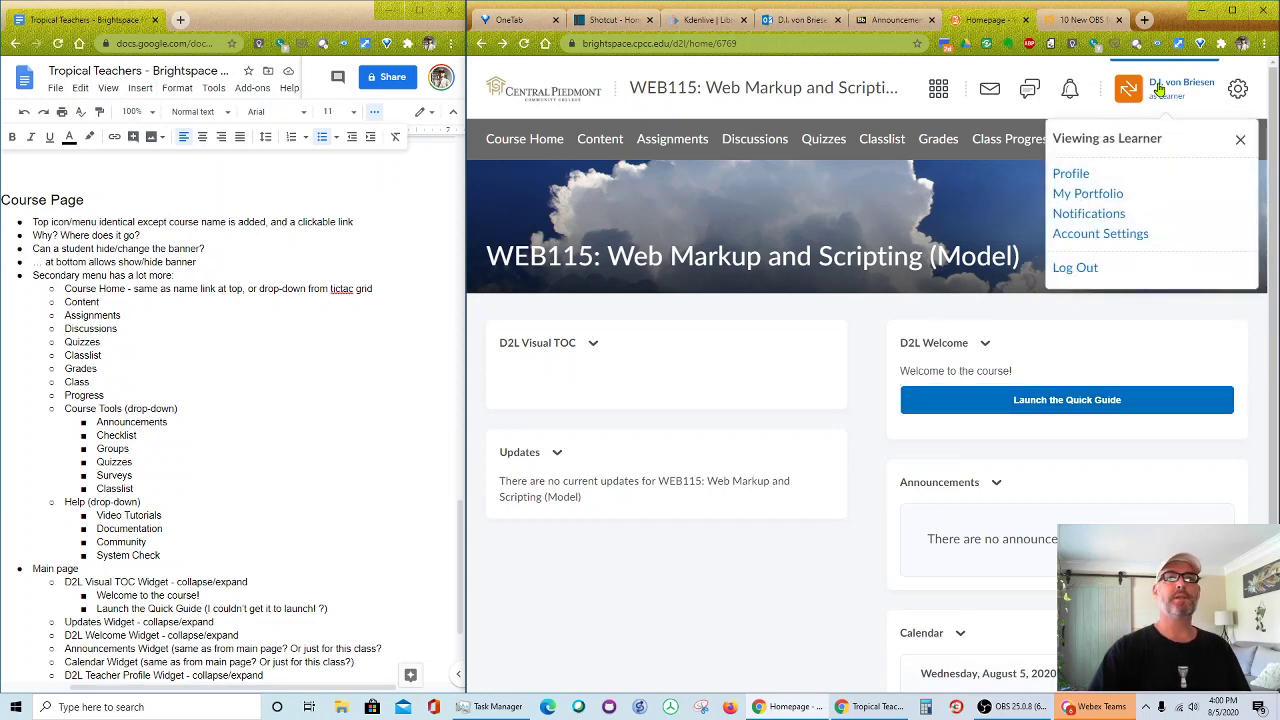
{"action": "left_click", "coordinate": [1241, 140]}
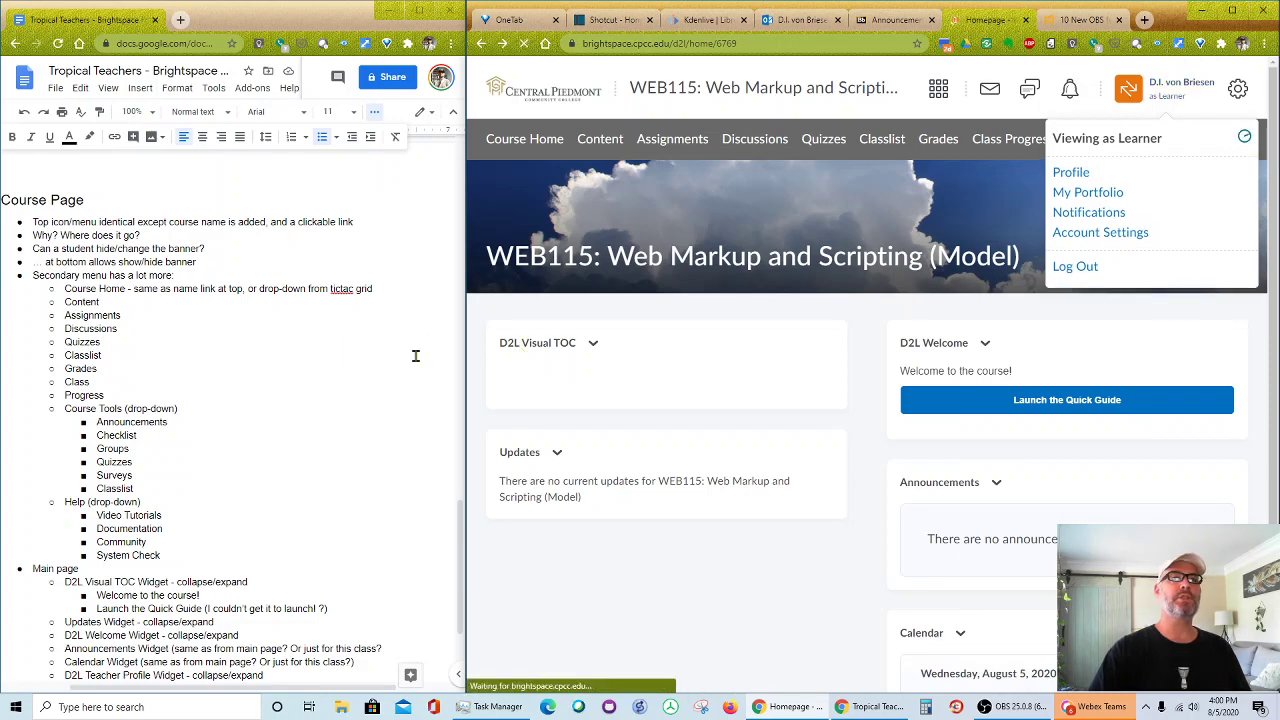
- Correct the misspelled "should" in the "Dismiss from widget" note and close its parenthesis after "widget?"
{"action": "scroll", "coordinate": [416, 357], "scroll_direction": "down", "scroll_amount": 10}
{"action": "scroll", "coordinate": [414, 357], "scroll_direction": "down", "scroll_amount": 10}
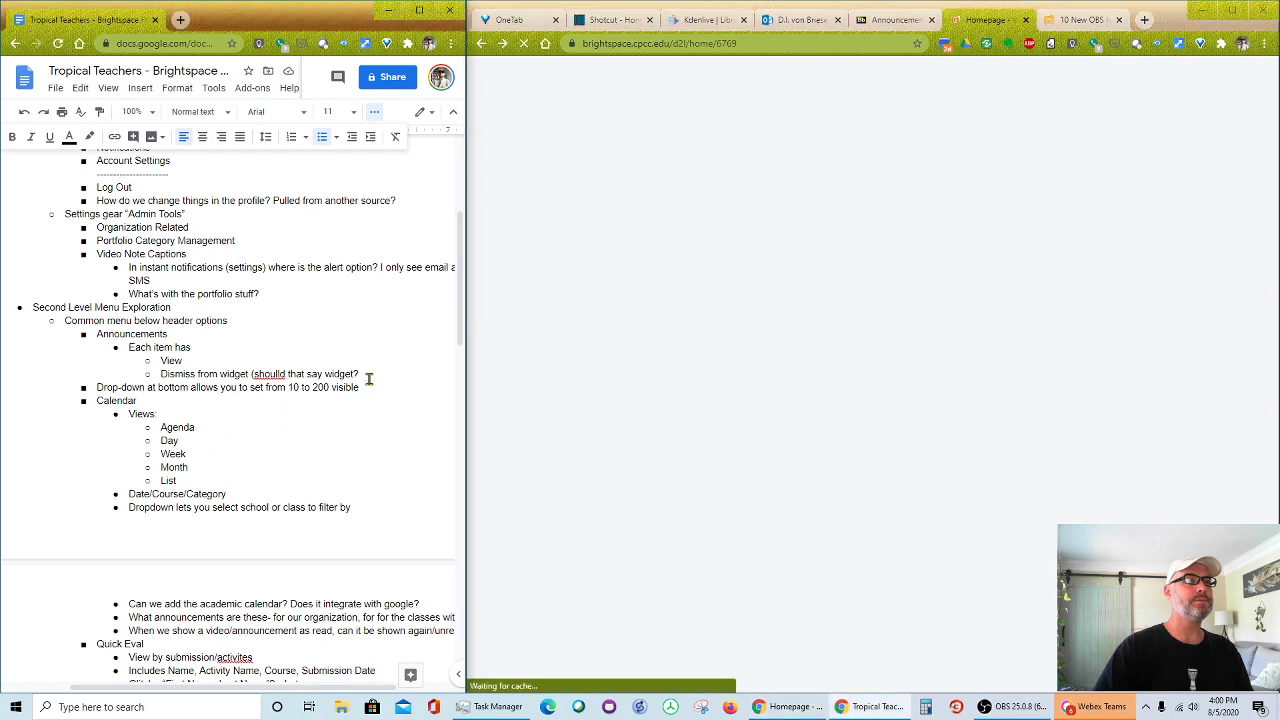
{"action": "left_click", "coordinate": [287, 374]}
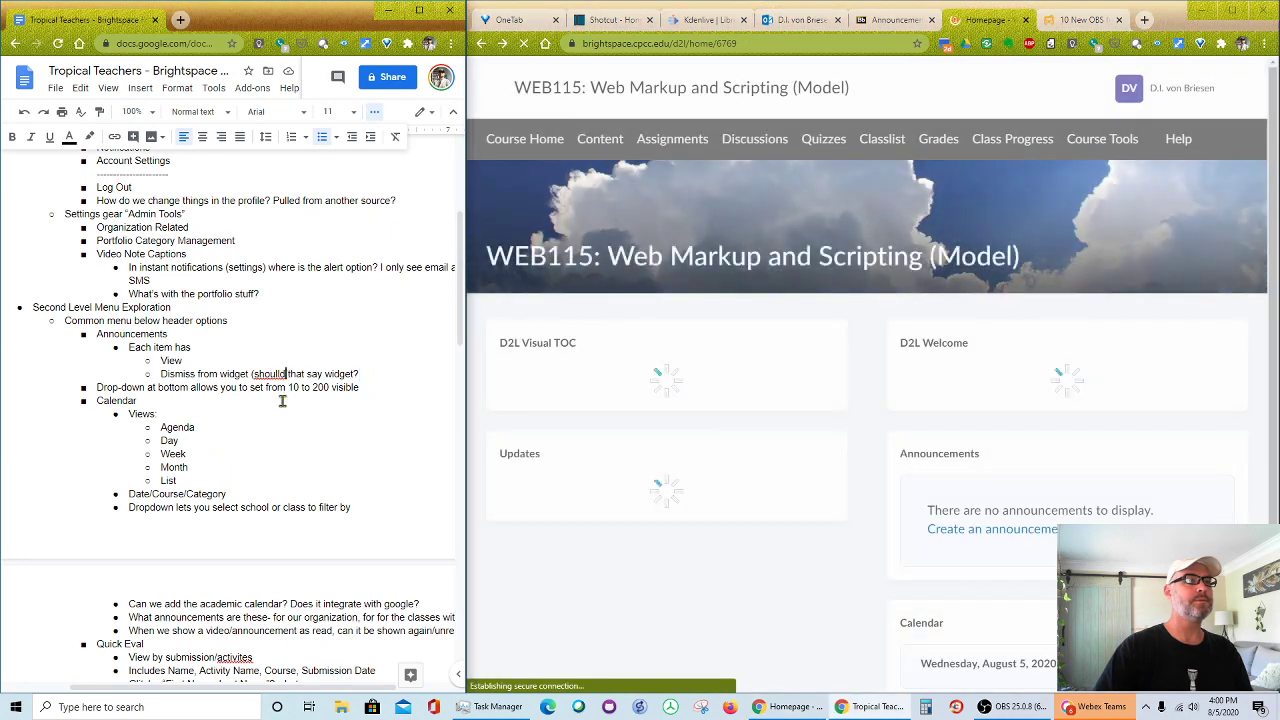
{"action": "key", "text": "BackSpace"}
{"action": "key", "text": "End"}
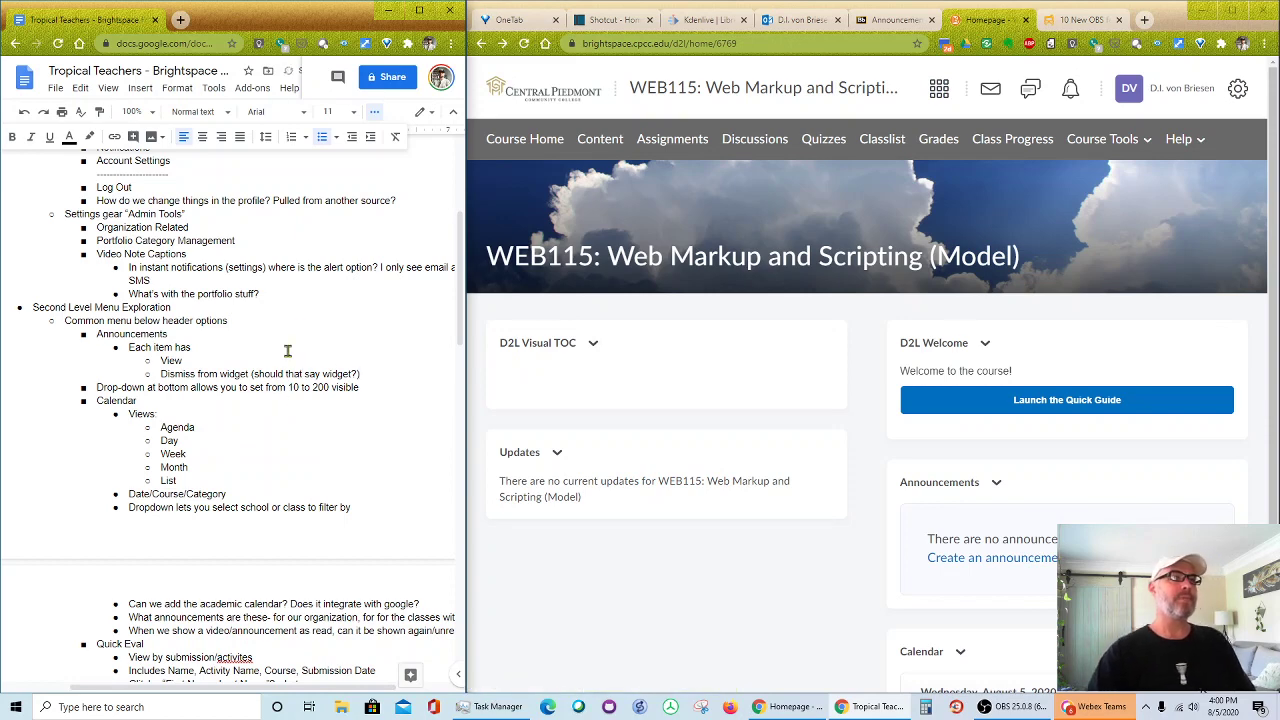
- Append "(to reverse this later click the x - not intuitive)" to the "View as Learner" note under Profile/icon/name
{"action": "scroll", "coordinate": [304, 282], "scroll_direction": "up", "scroll_amount": 5}
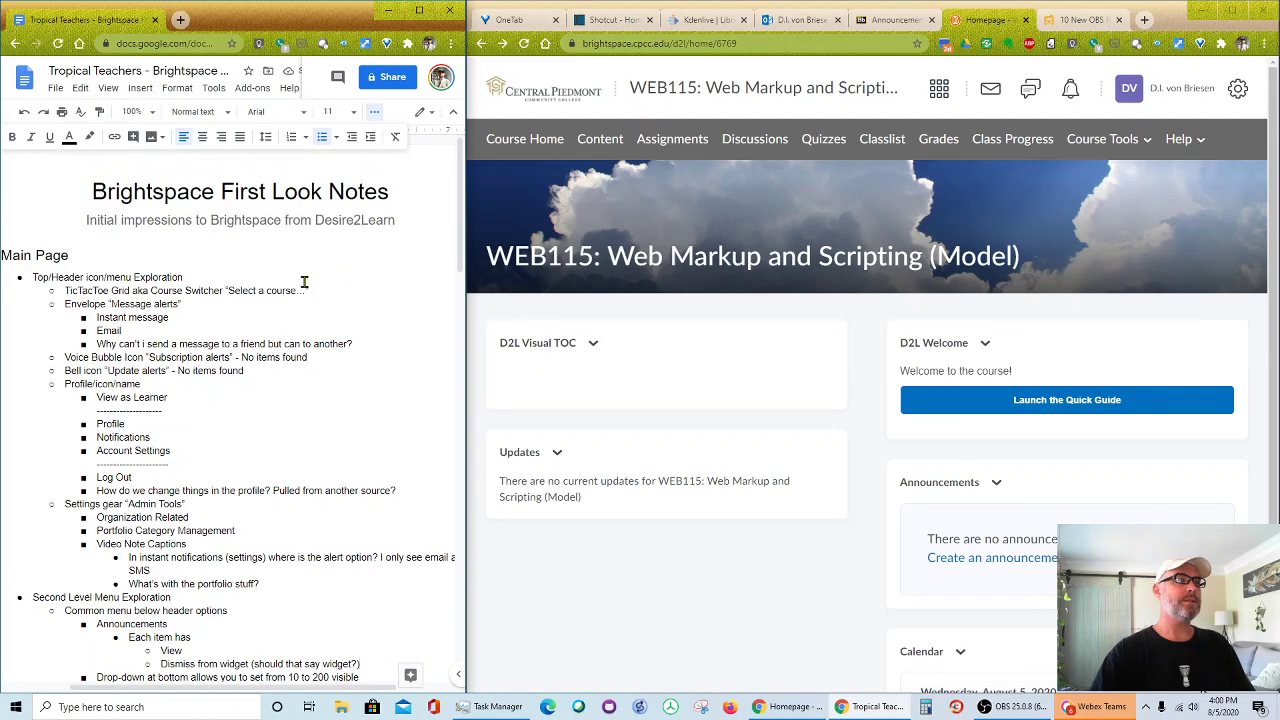
{"action": "left_click", "coordinate": [188, 398]}
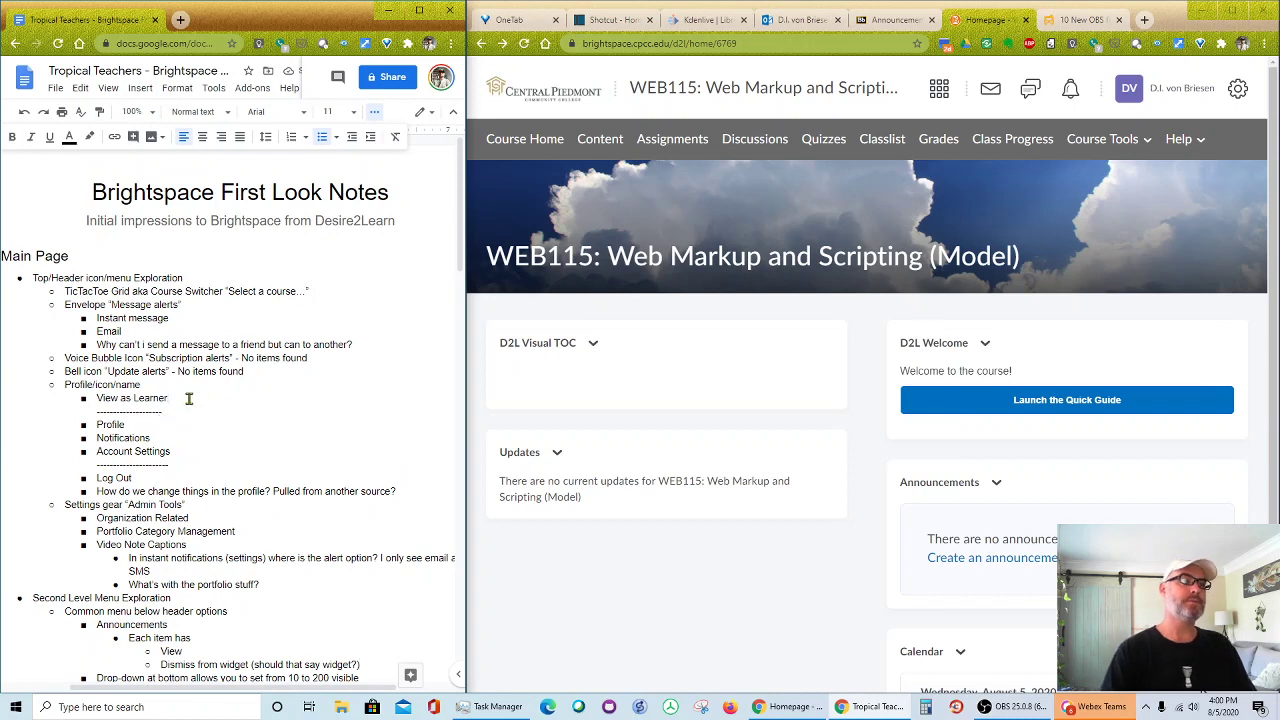
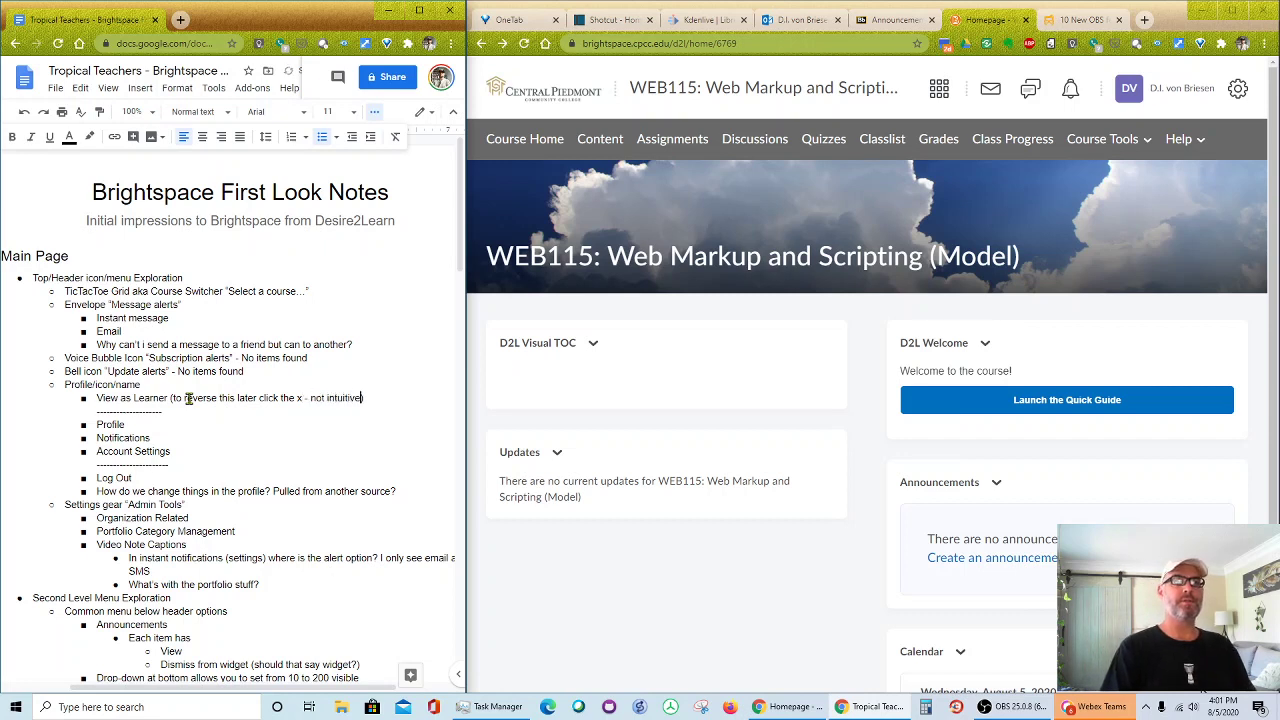
- Check the available options of the D2L Welcome and Announcements widgets on the course home page
{"action": "left_click", "coordinate": [1047, 340]}
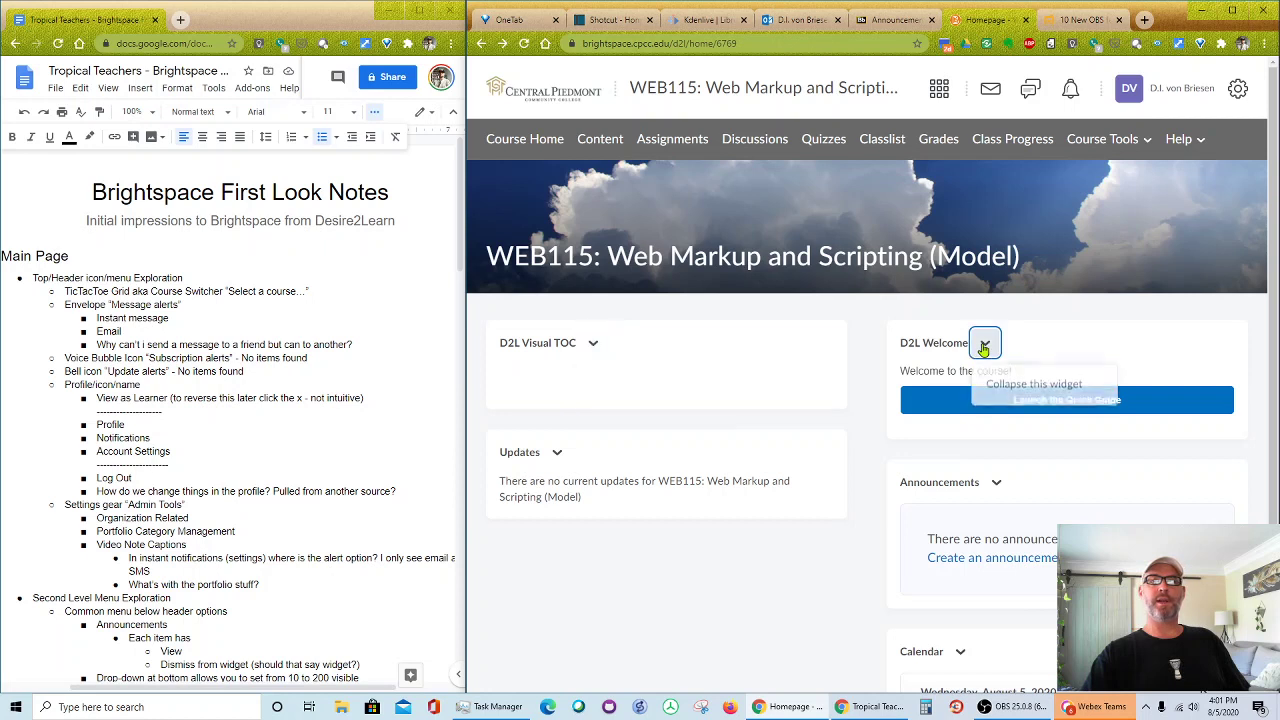
{"action": "left_click", "coordinate": [997, 484]}
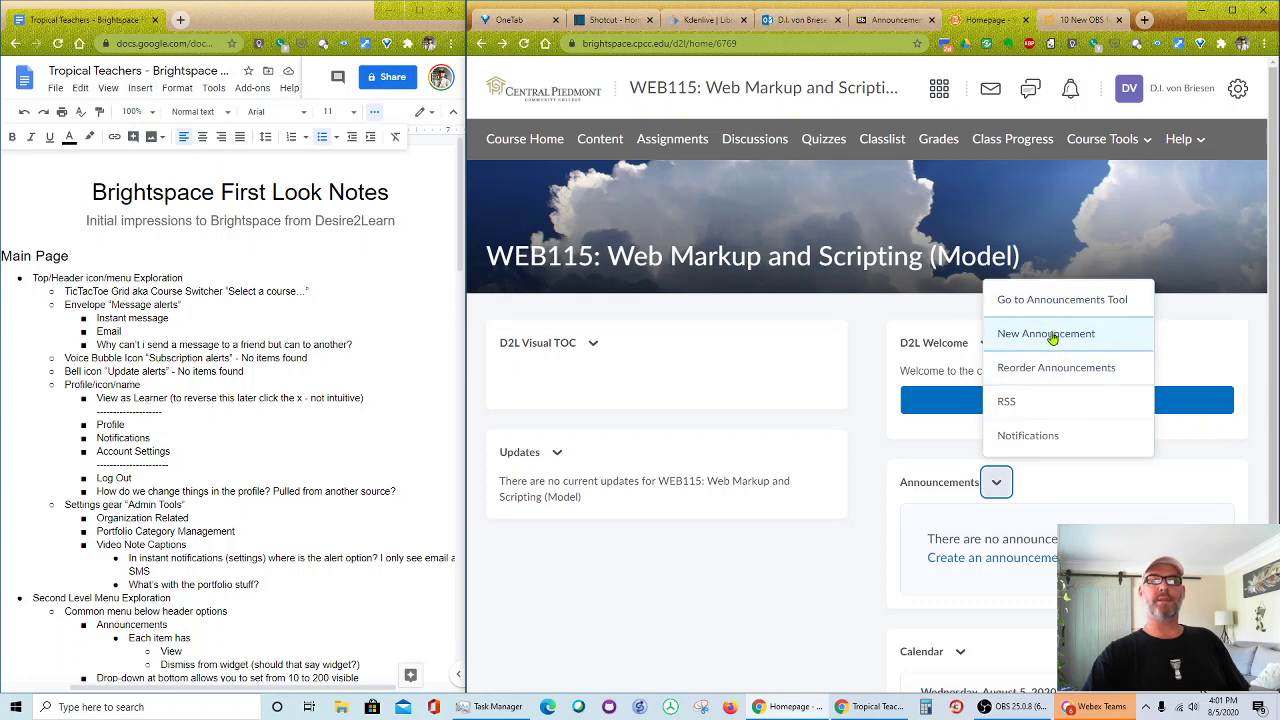
{"action": "left_click", "coordinate": [809, 594]}
{"action": "scroll", "coordinate": [822, 580], "scroll_direction": "down", "scroll_amount": 2}
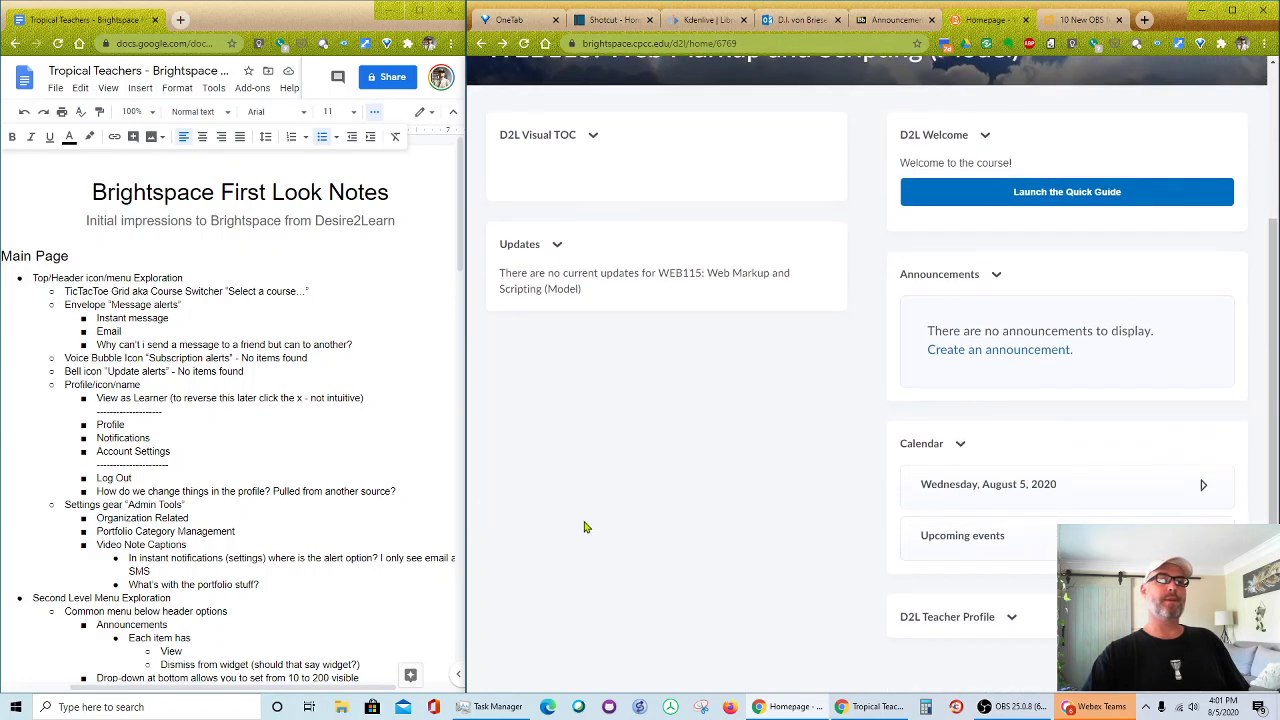
- Add the sub-bullets "New Announcement" and "Reorder Announcements" above "RSS" under the "Announcements Widget" bullet, matching the widget's options
{"action": "scroll", "coordinate": [352, 410], "scroll_direction": "down", "scroll_amount": 15}
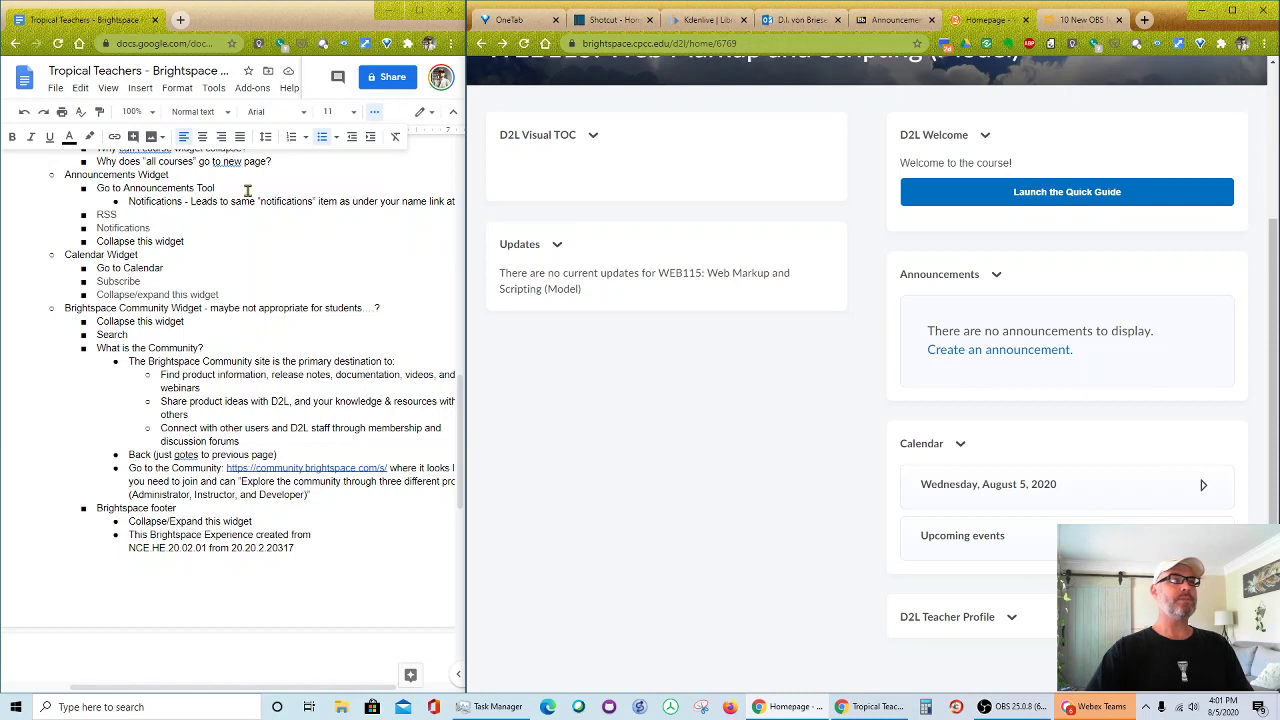
{"action": "left_click", "coordinate": [997, 277]}
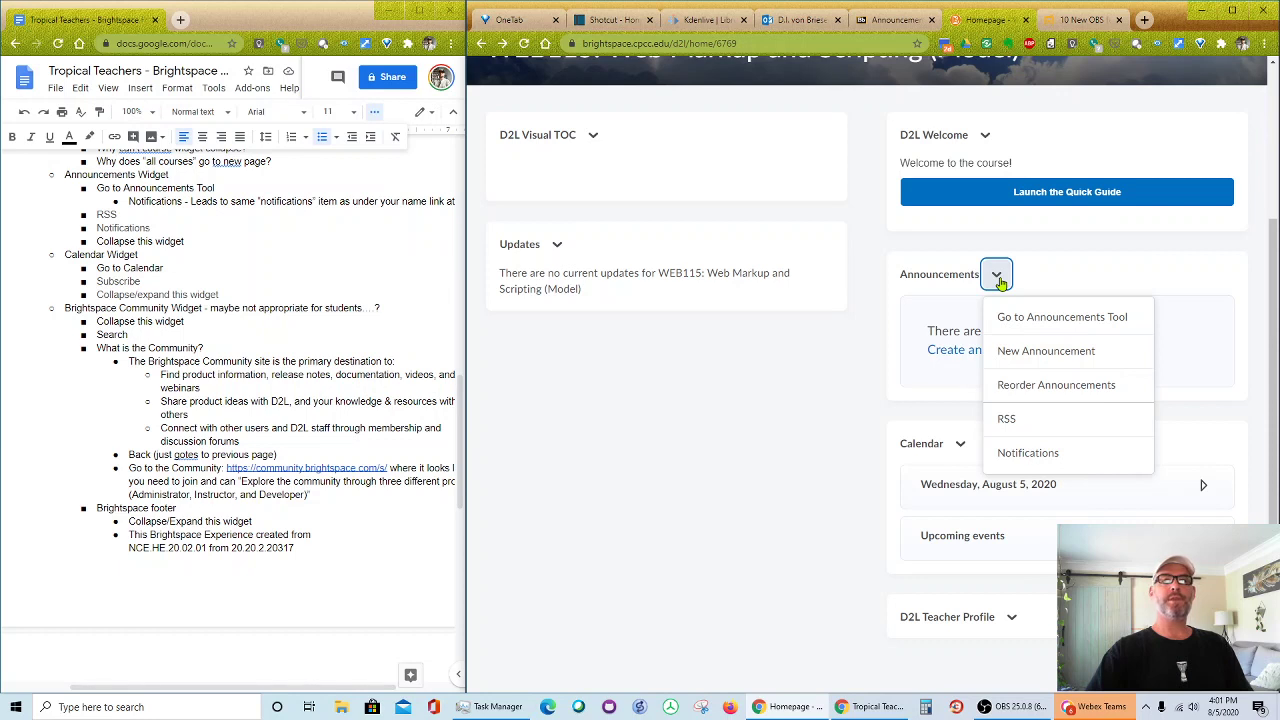
{"action": "left_click", "coordinate": [88, 212]}
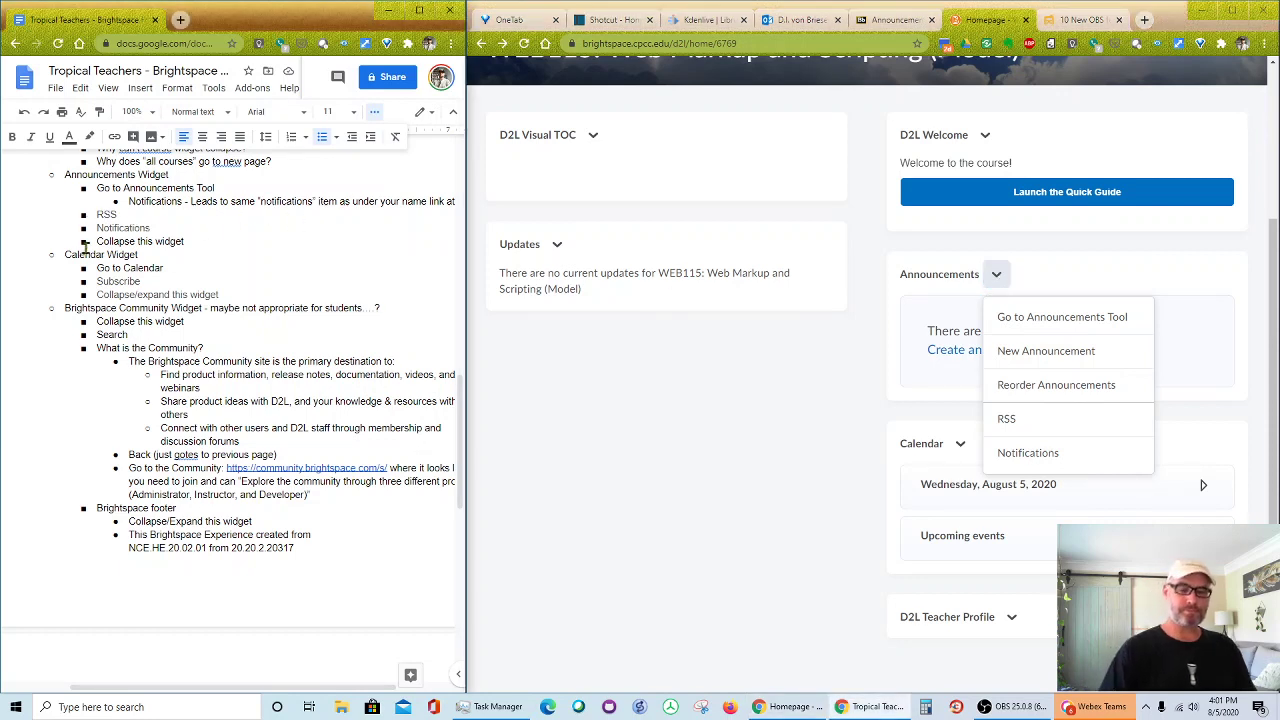
{"action": "key", "text": "Return"}
{"action": "key", "text": "Up"}
{"action": "type", "text": "New "}
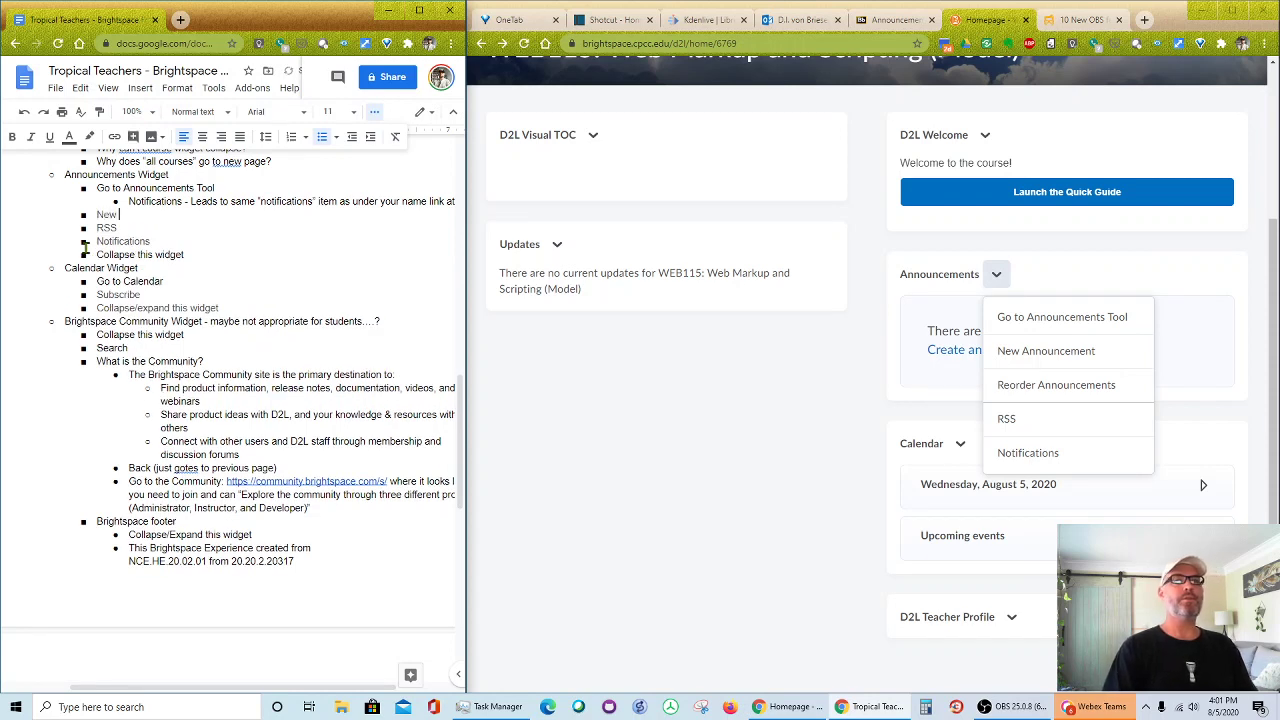
{"action": "type", "text": "a"}
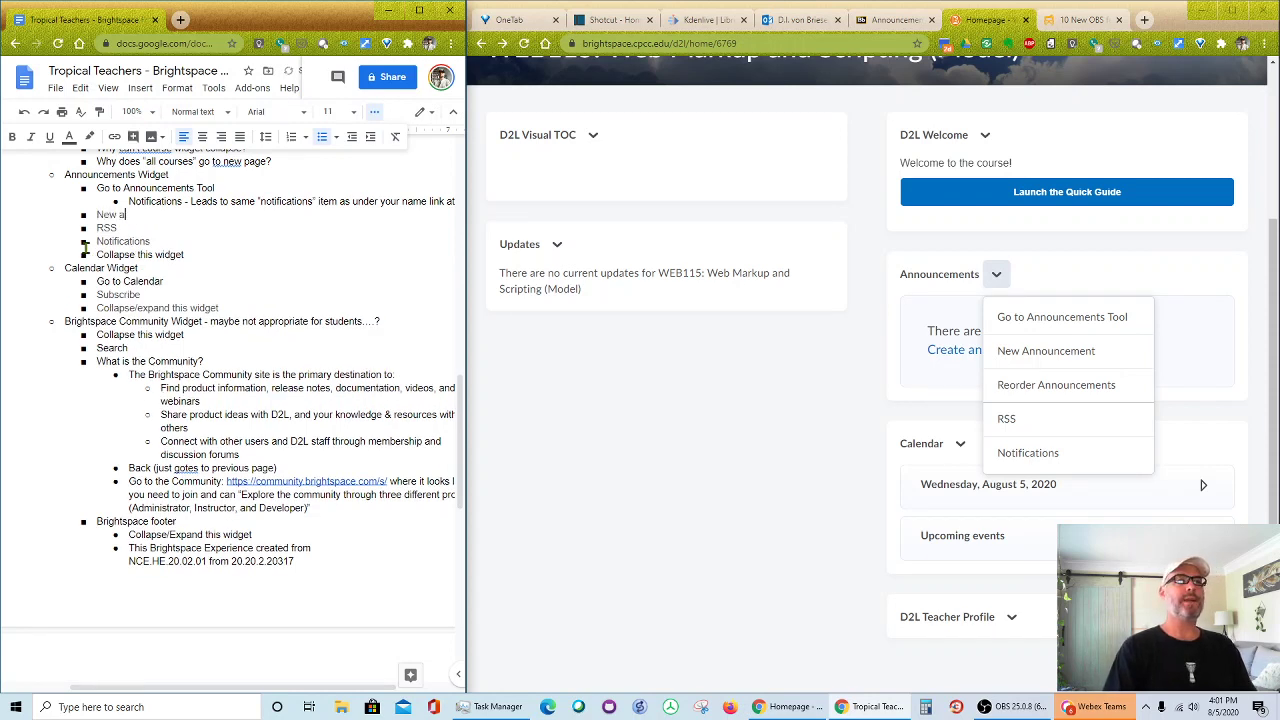
{"action": "key", "text": "BackSpace"}
{"action": "type", "text": "Announcement"}
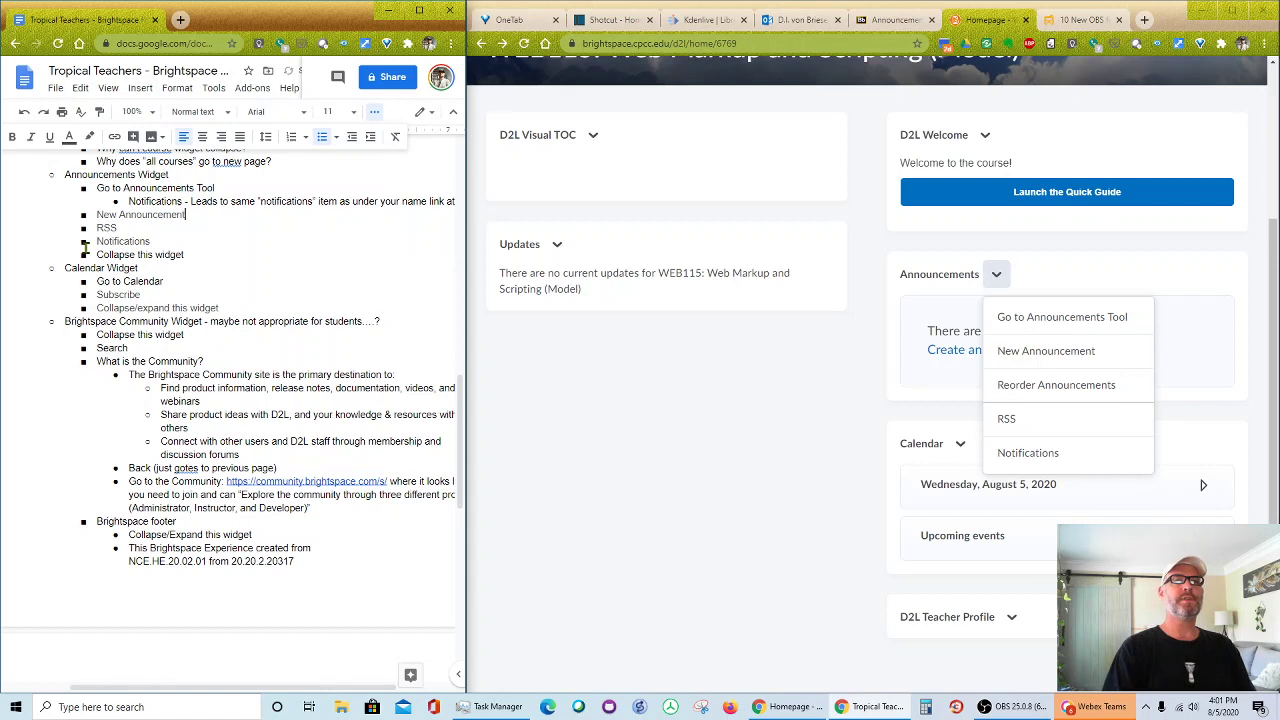
{"action": "key", "text": "Return"}
{"action": "type", "text": "Reord"}
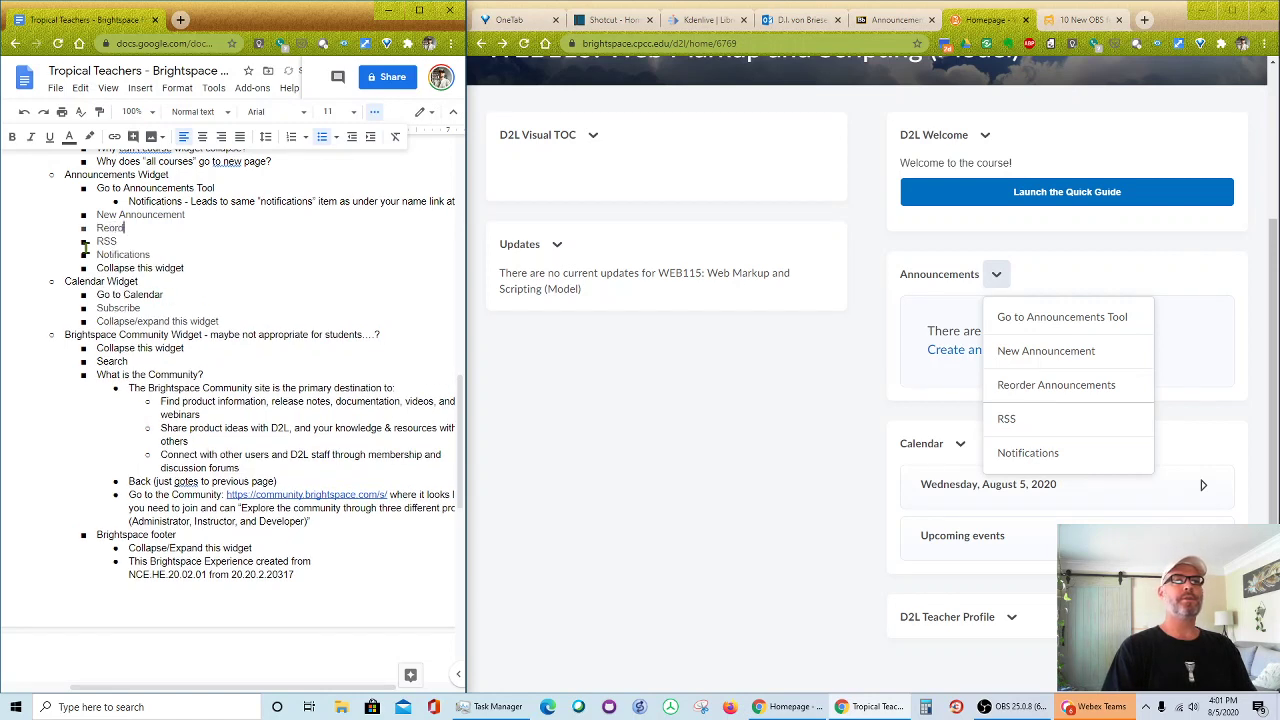
{"action": "type", "text": "er Announcements"}
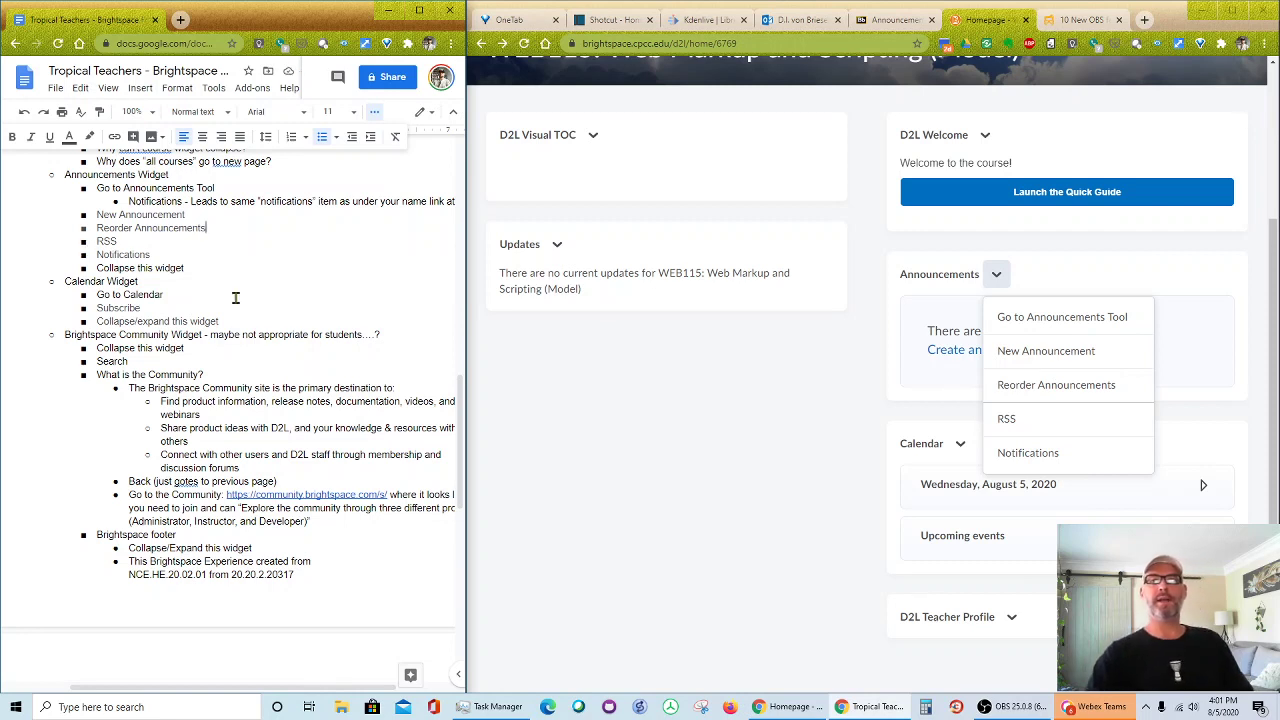
- Recheck the Announcements widget's options and delete the "Collapse this widget" sub-bullet from its notes
{"action": "left_click", "coordinate": [1000, 276]}
{"action": "left_click", "coordinate": [997, 275]}
{"action": "left_click", "coordinate": [997, 275]}
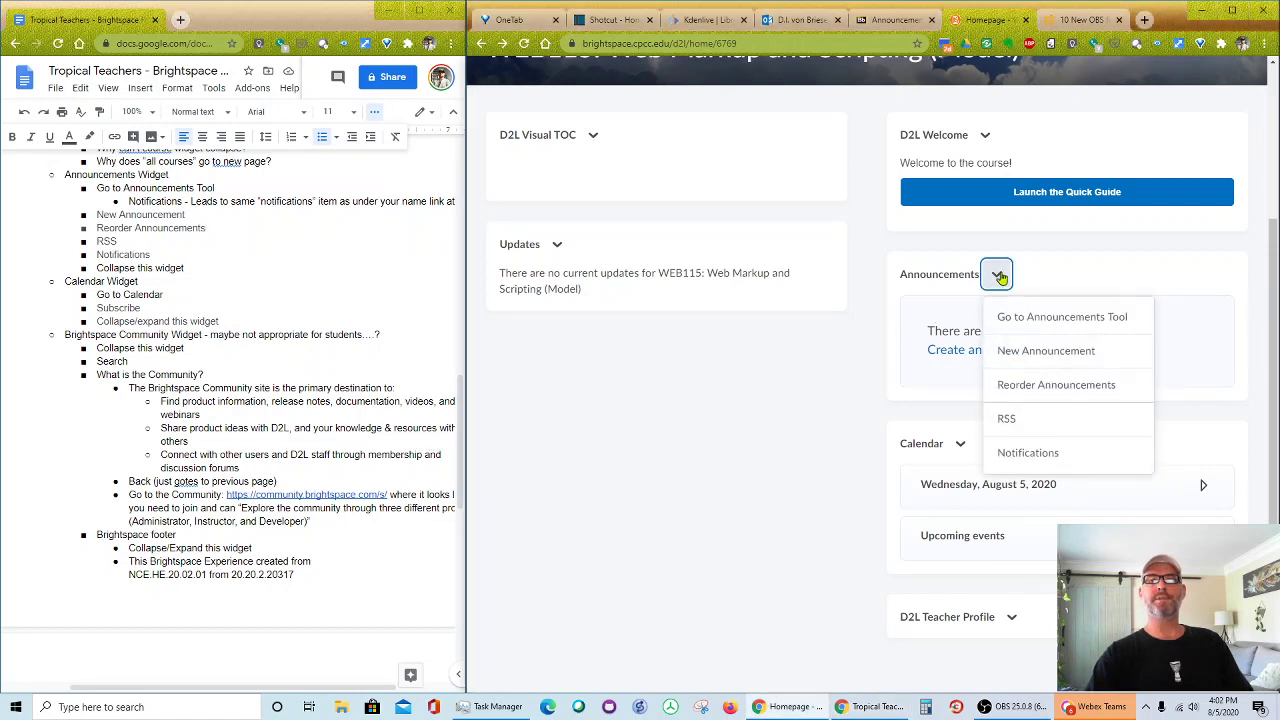
{"action": "left_click_drag", "start_coordinate": [196, 265], "coordinate": [82, 263]}
{"action": "key", "text": "BackSpace"}
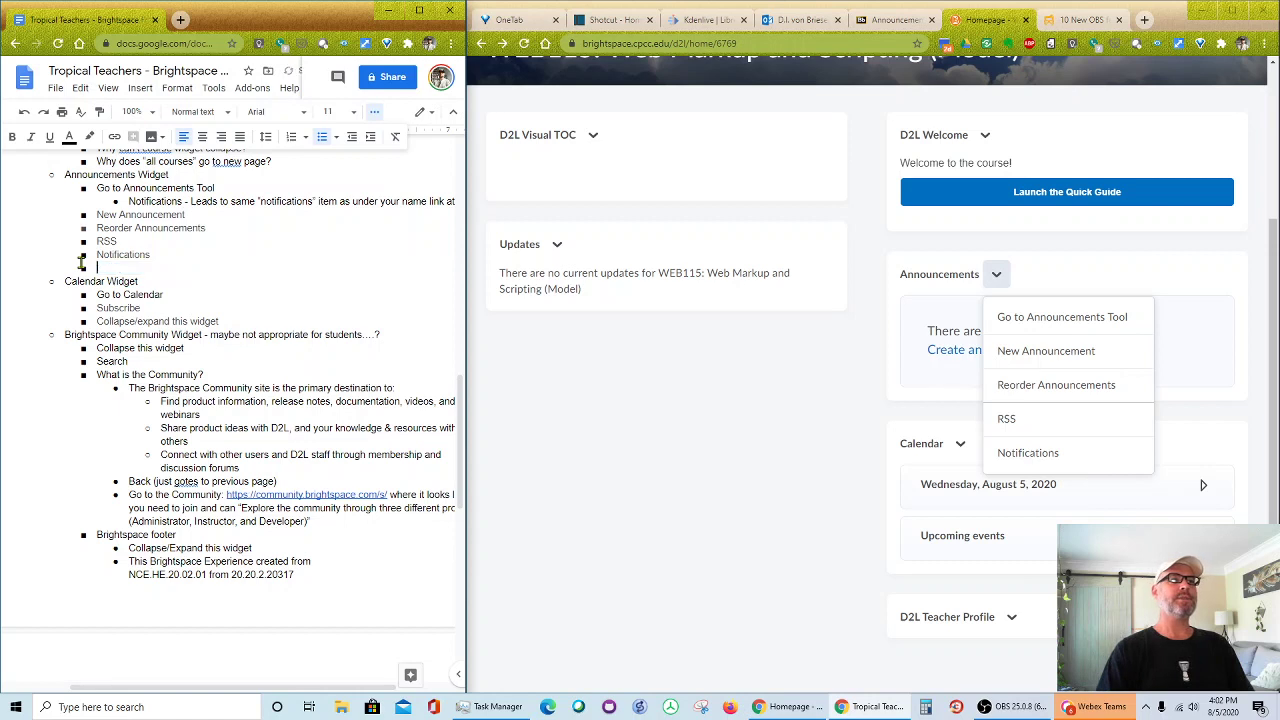
{"action": "key", "text": "BackSpace"}
{"action": "key", "text": "BackSpace"}
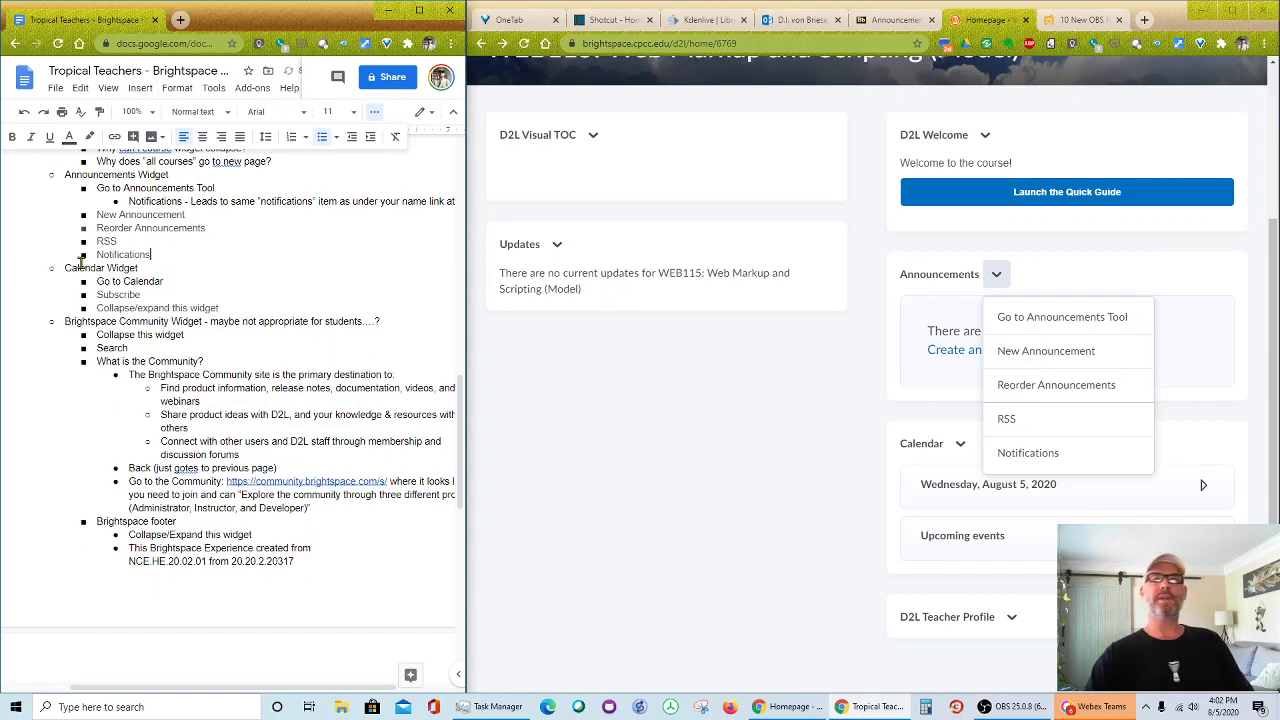
- Compare the Calendar widget's options and add the sub-bullet "Can't collapse! ?" after "Notifications" in the Announcements Widget notes
{"action": "left_click", "coordinate": [894, 428]}
{"action": "left_click", "coordinate": [960, 445]}
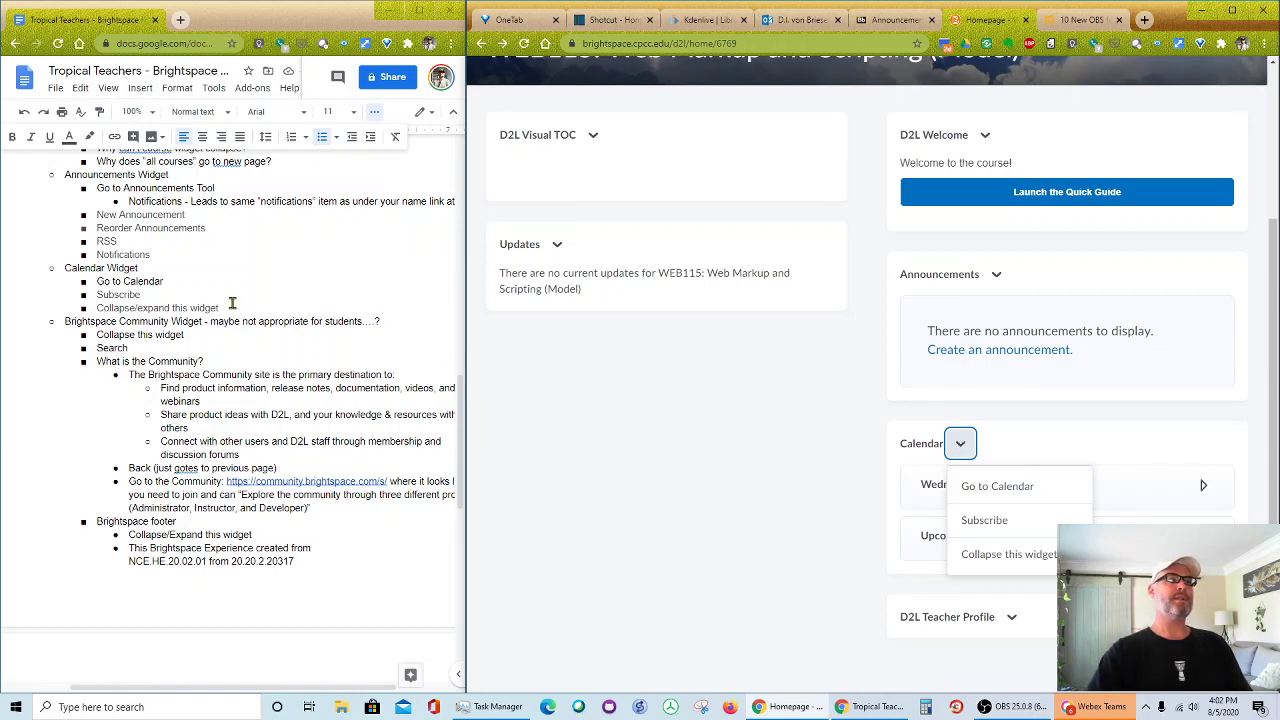
{"action": "left_click", "coordinate": [198, 254]}
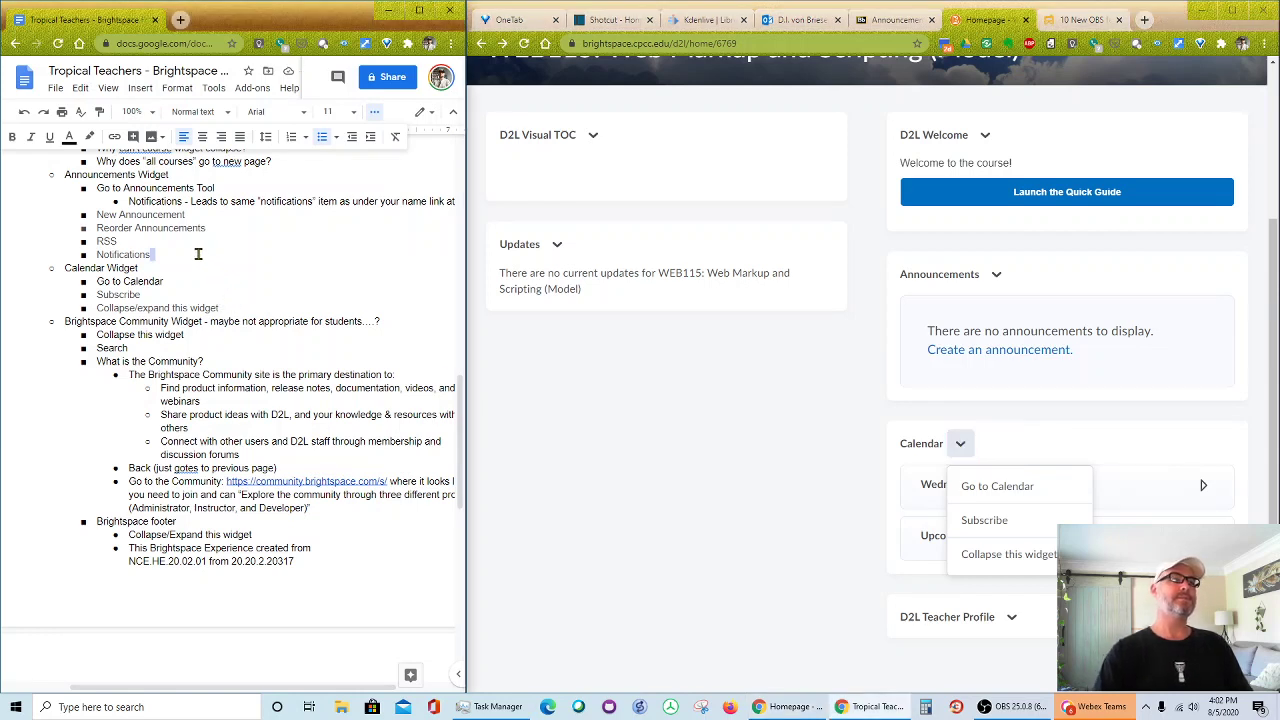
{"action": "key", "text": "Return"}
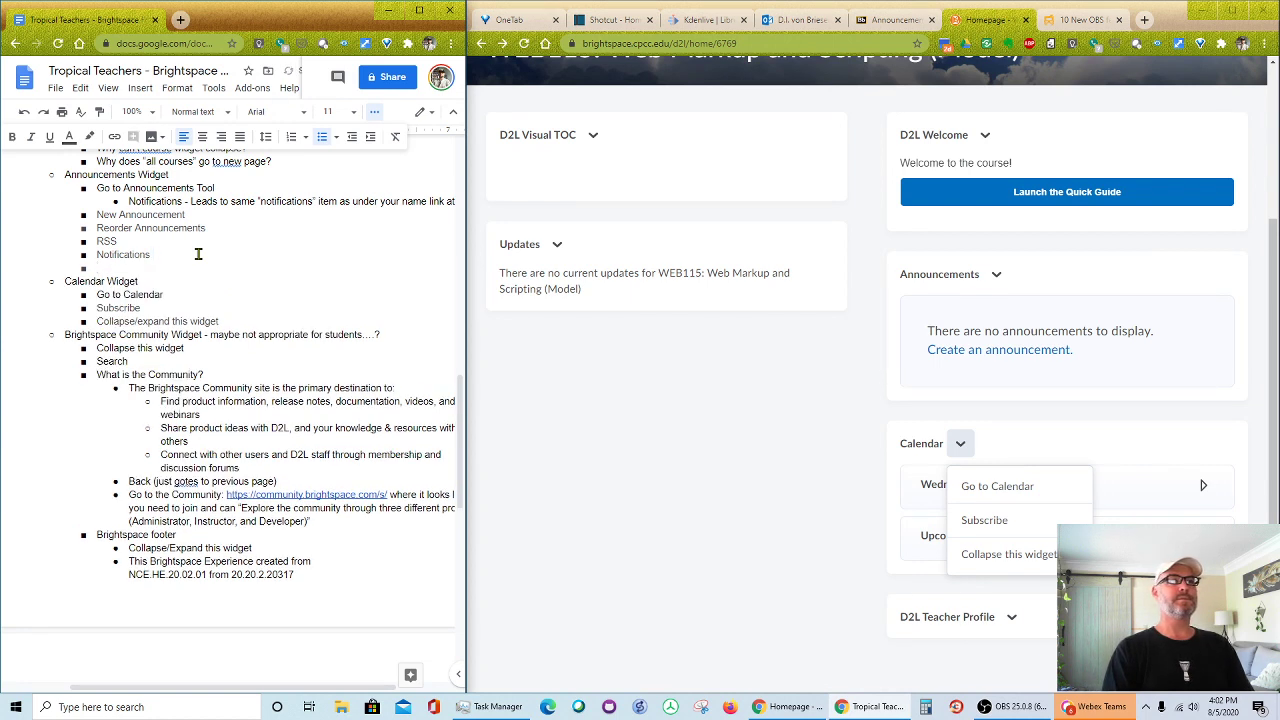
{"action": "type", "text": "Can't collapse"}
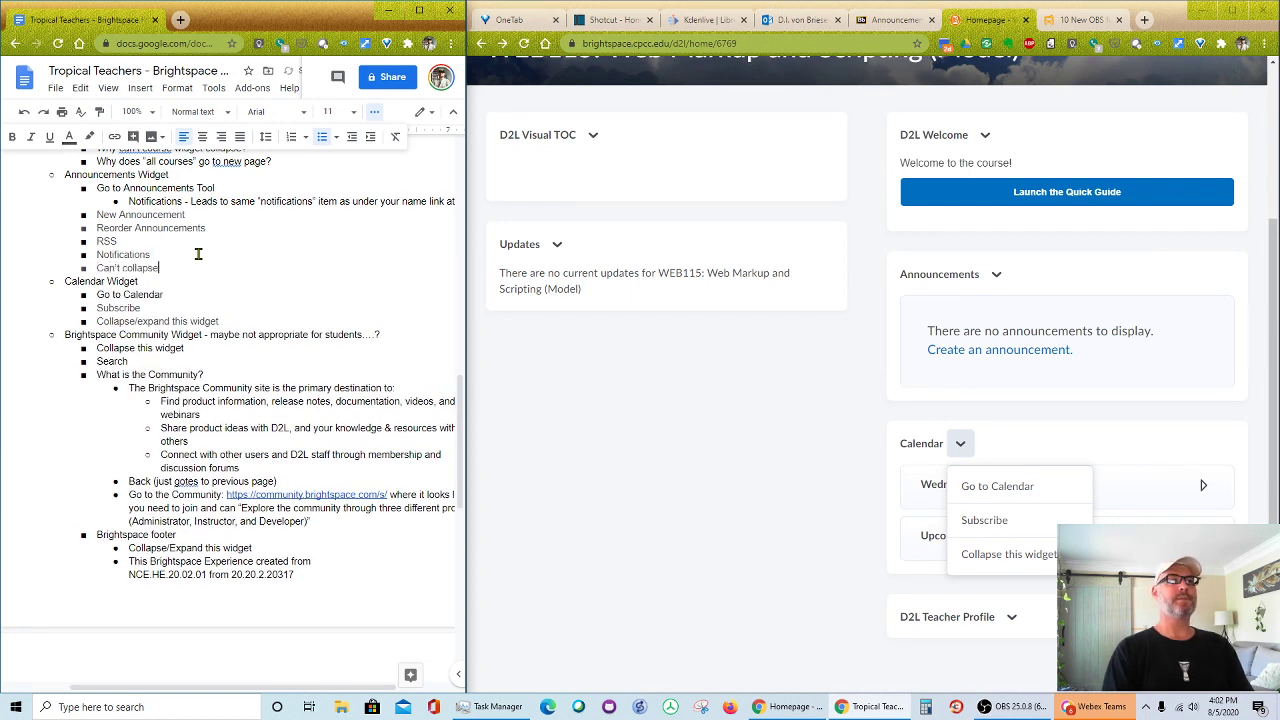
{"action": "type", "text": "! ?"}
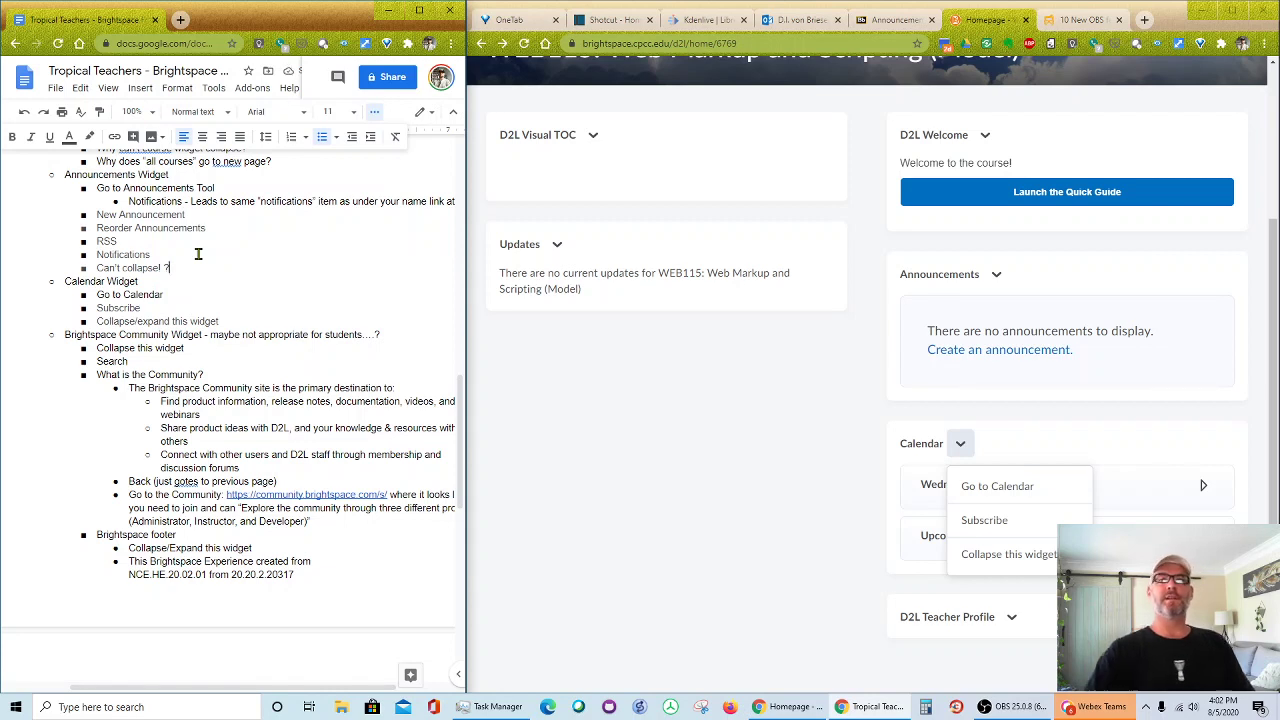
- Check the D2L Welcome widget's options and try again to launch the Quick Guide
{"action": "left_click", "coordinate": [706, 436]}
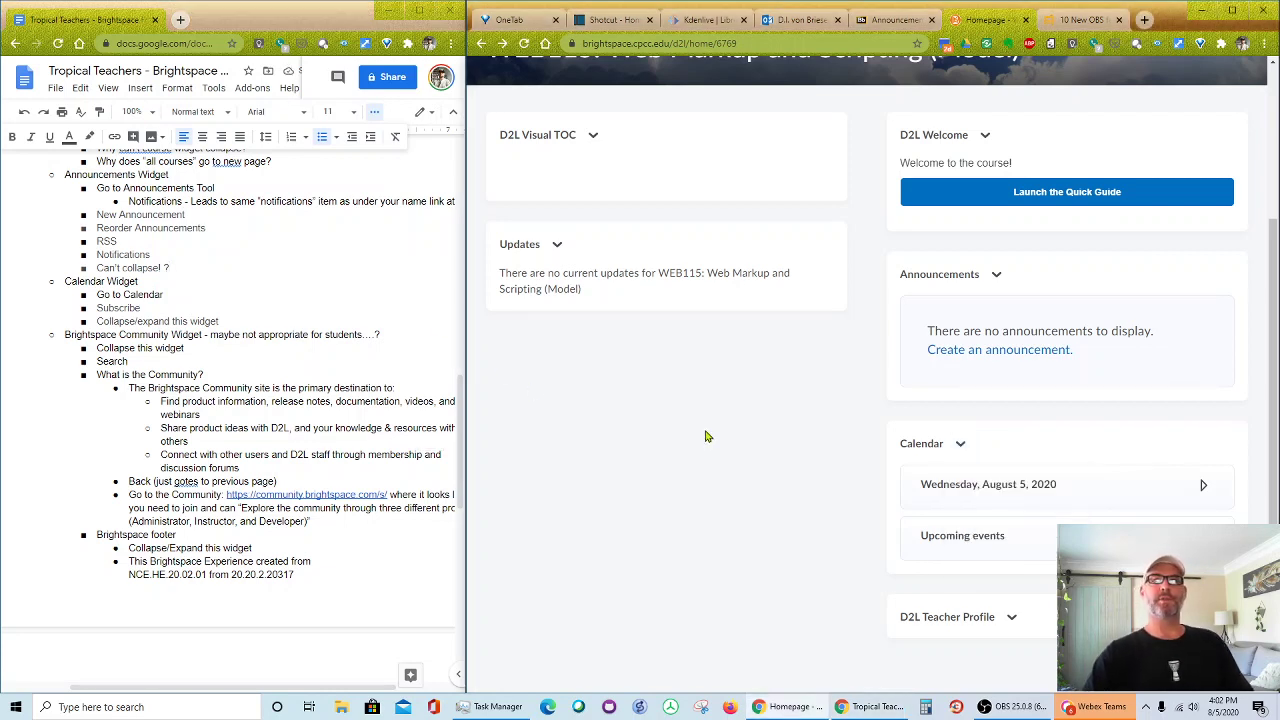
{"action": "left_click", "coordinate": [986, 140]}
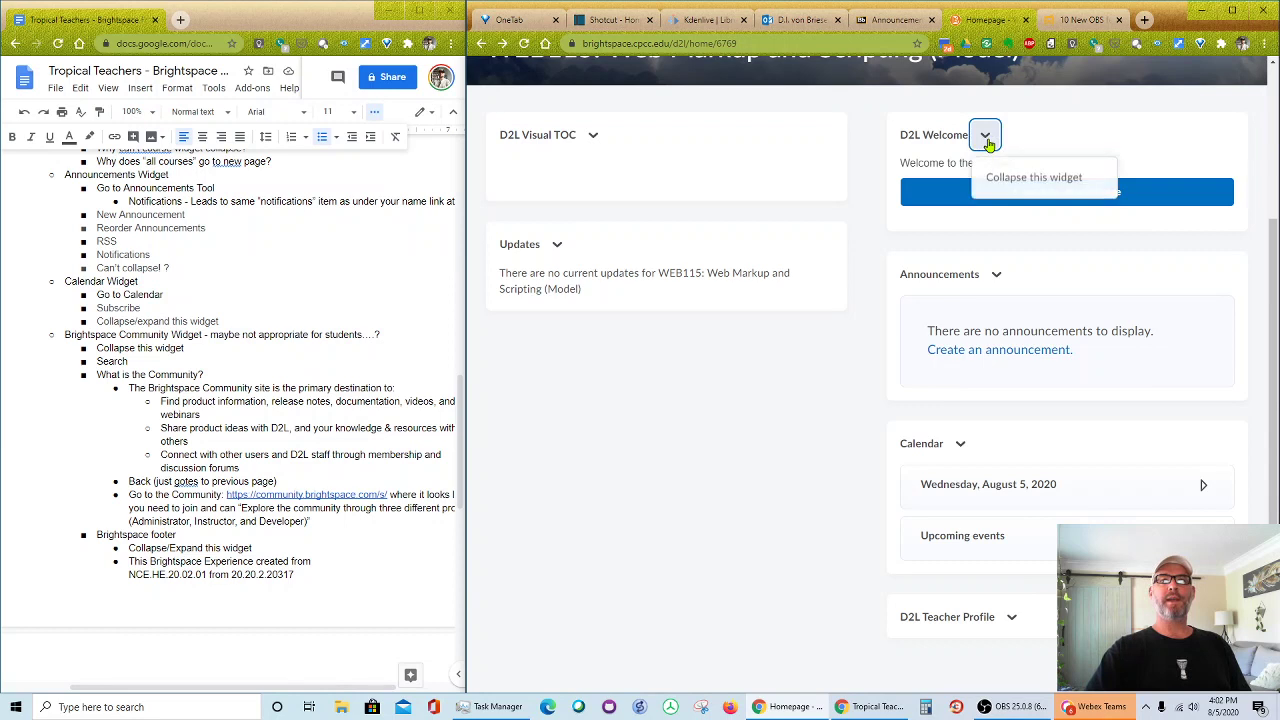
{"action": "left_click", "coordinate": [823, 390]}
{"action": "left_click", "coordinate": [1055, 199]}
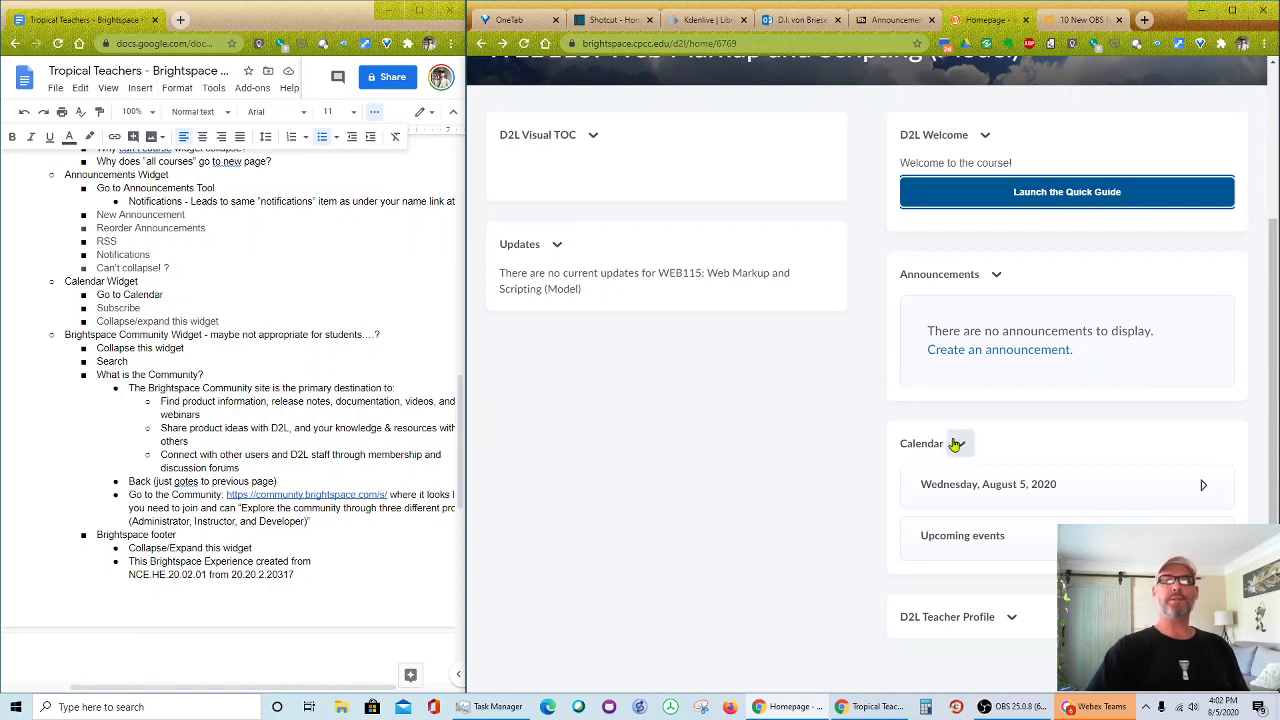
- Open the New Announcement form from the Announcements widget and add the sub-bullet "Headline" under "New Announcement" in the notes
{"action": "left_click", "coordinate": [996, 274]}
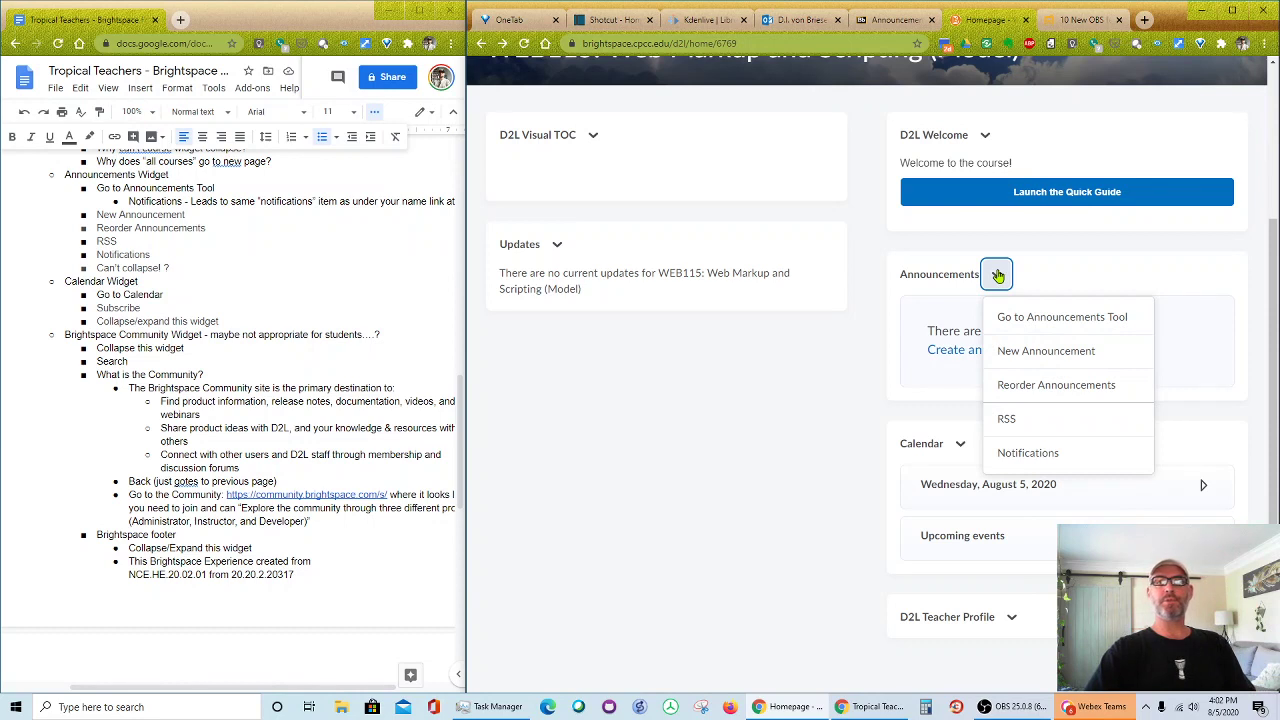
{"action": "left_click", "coordinate": [1021, 351]}
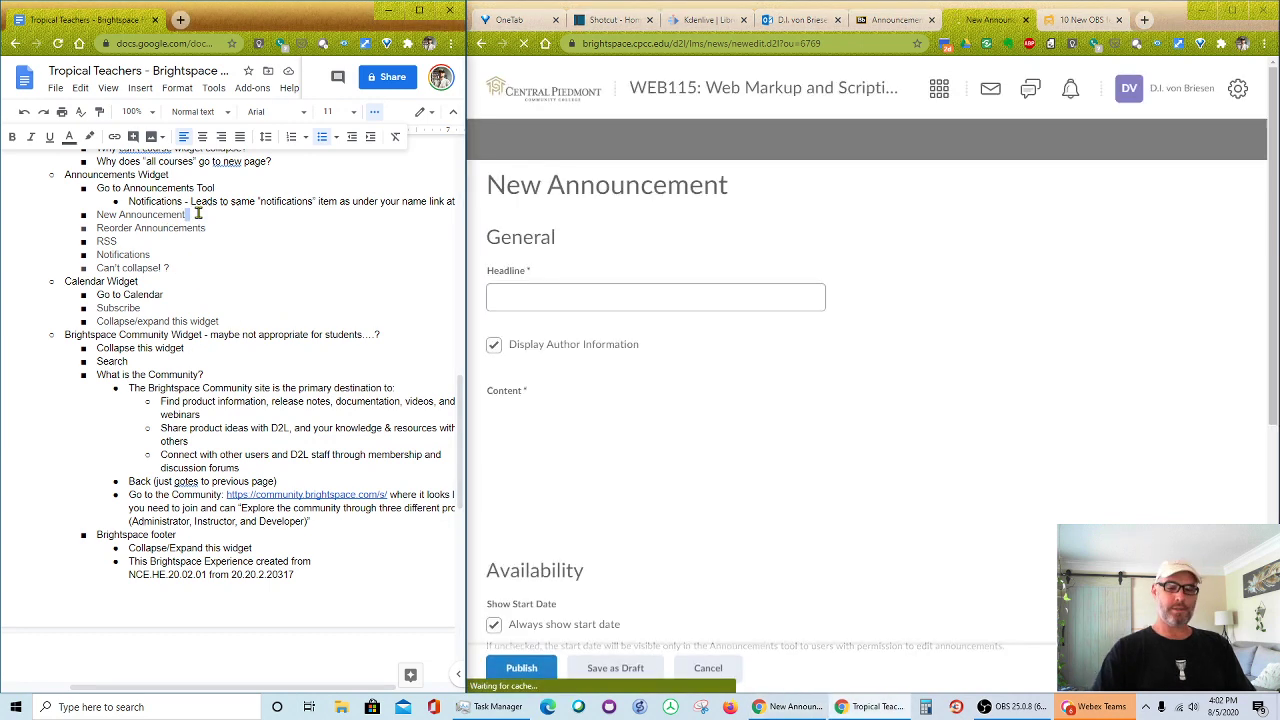
{"action": "key", "text": "Return"}
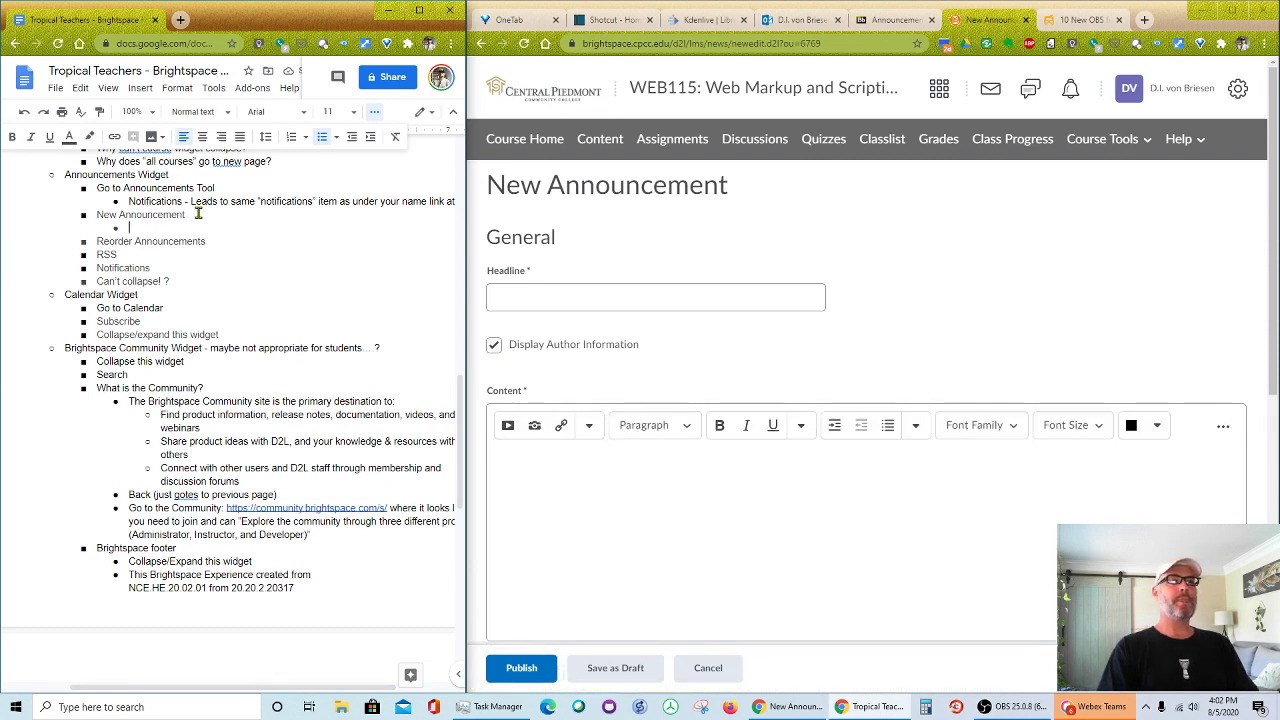
{"action": "type", "text": "Headline"}
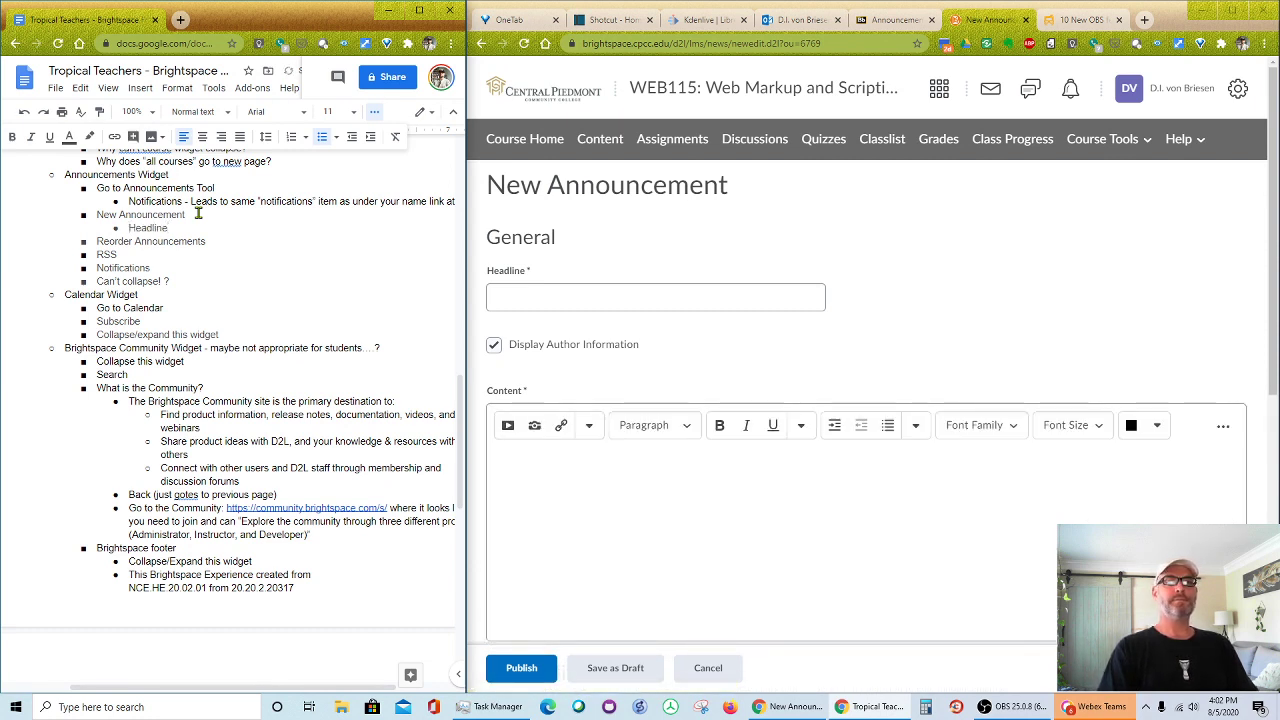
- Append "(aka subject)" to the "Headline" sub-bullet in the notes and add the sub-bullets "Display Author Information" and "Content" below it
{"action": "type", "text": " ("}
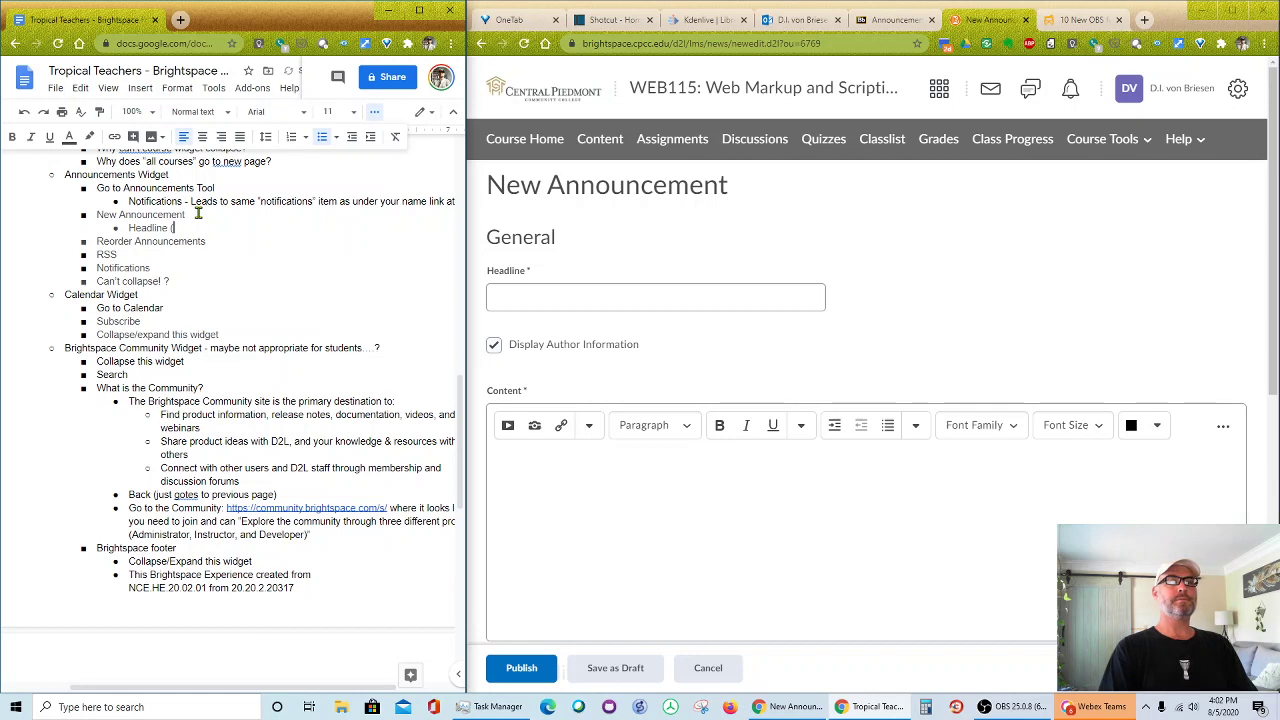
{"action": "type", "text": "aka subject"}
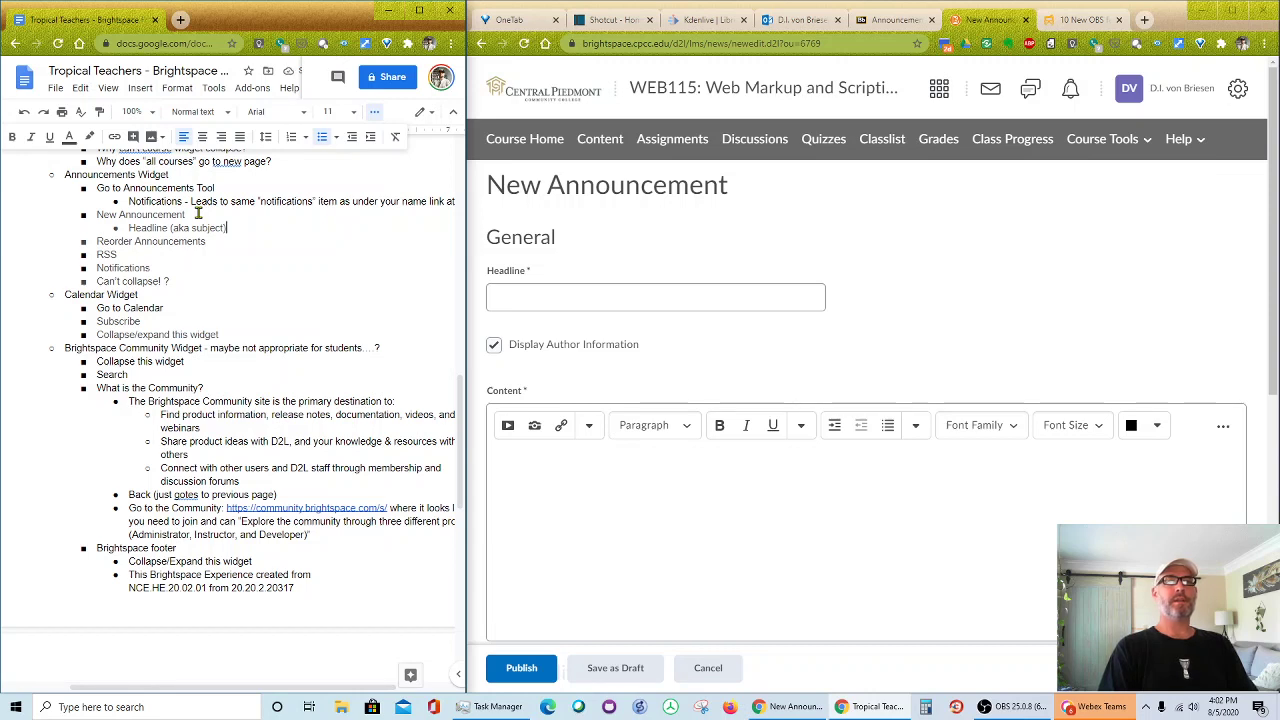
{"action": "key", "text": "Return"}
{"action": "type", "text": "Displ"}
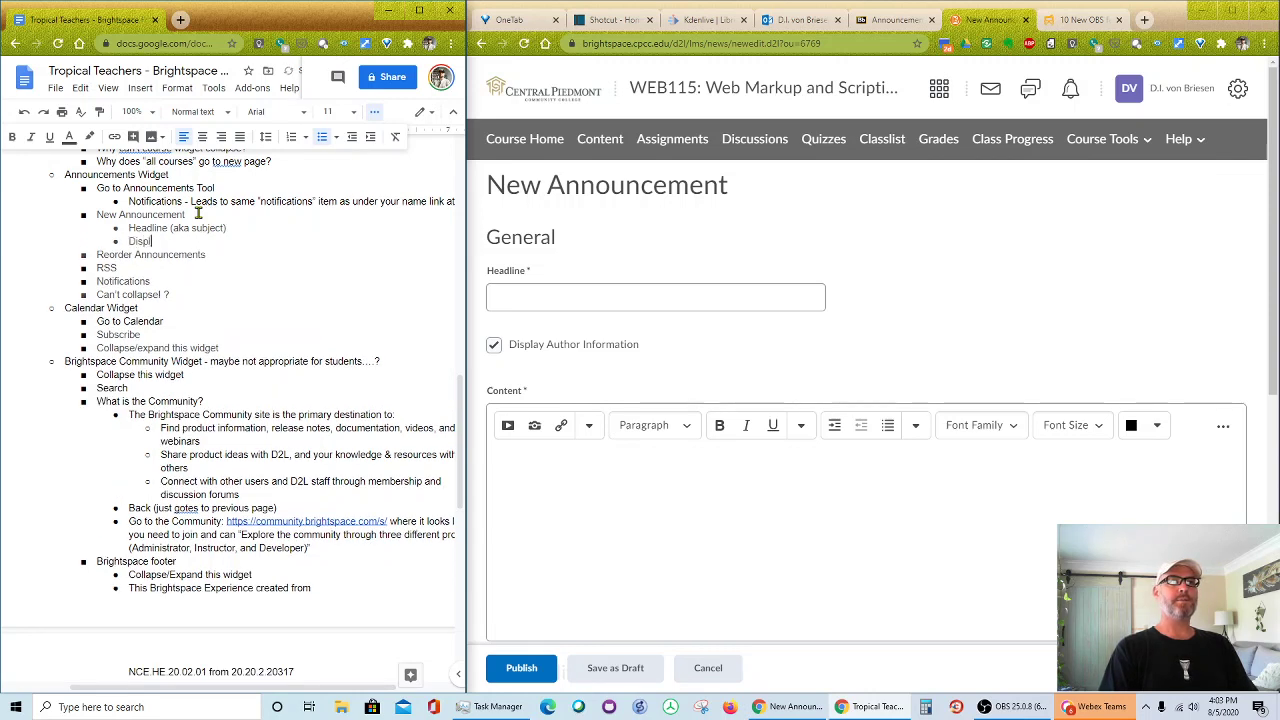
{"action": "type", "text": "ay Author i"}
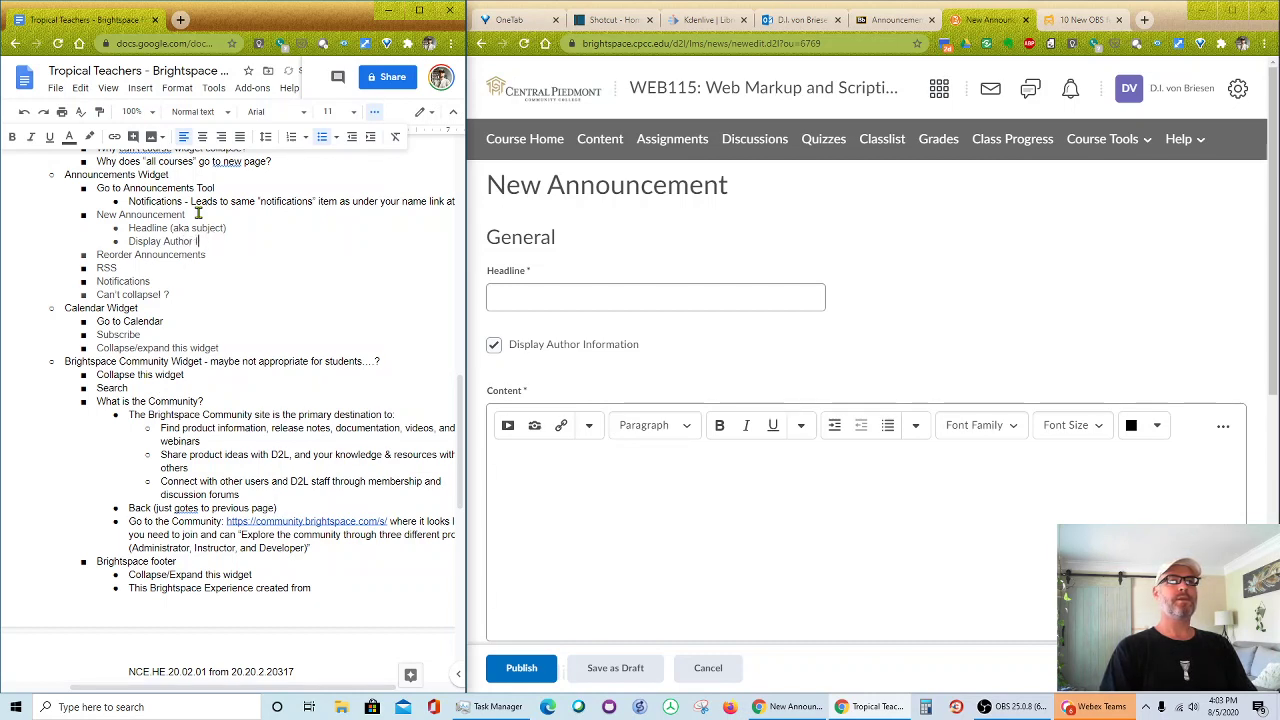
{"action": "type", "text": "nformation"}
{"action": "key", "text": "Return"}
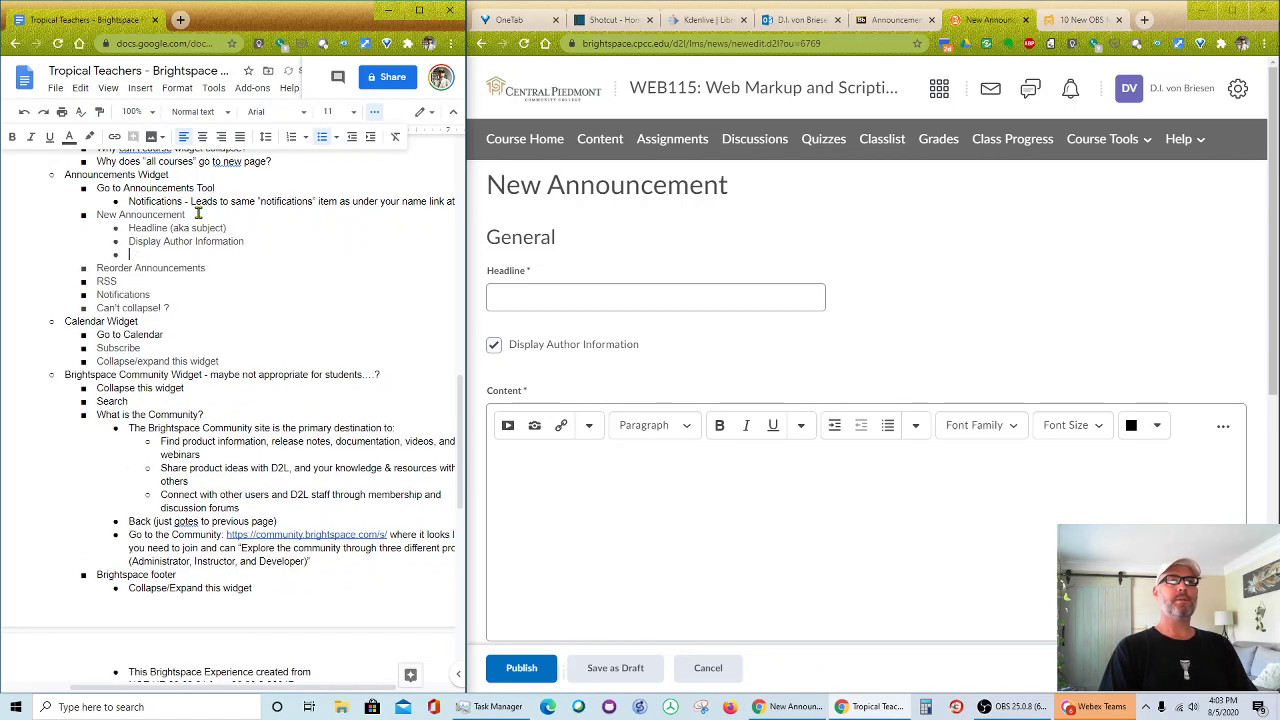
{"action": "type", "text": "Content"}
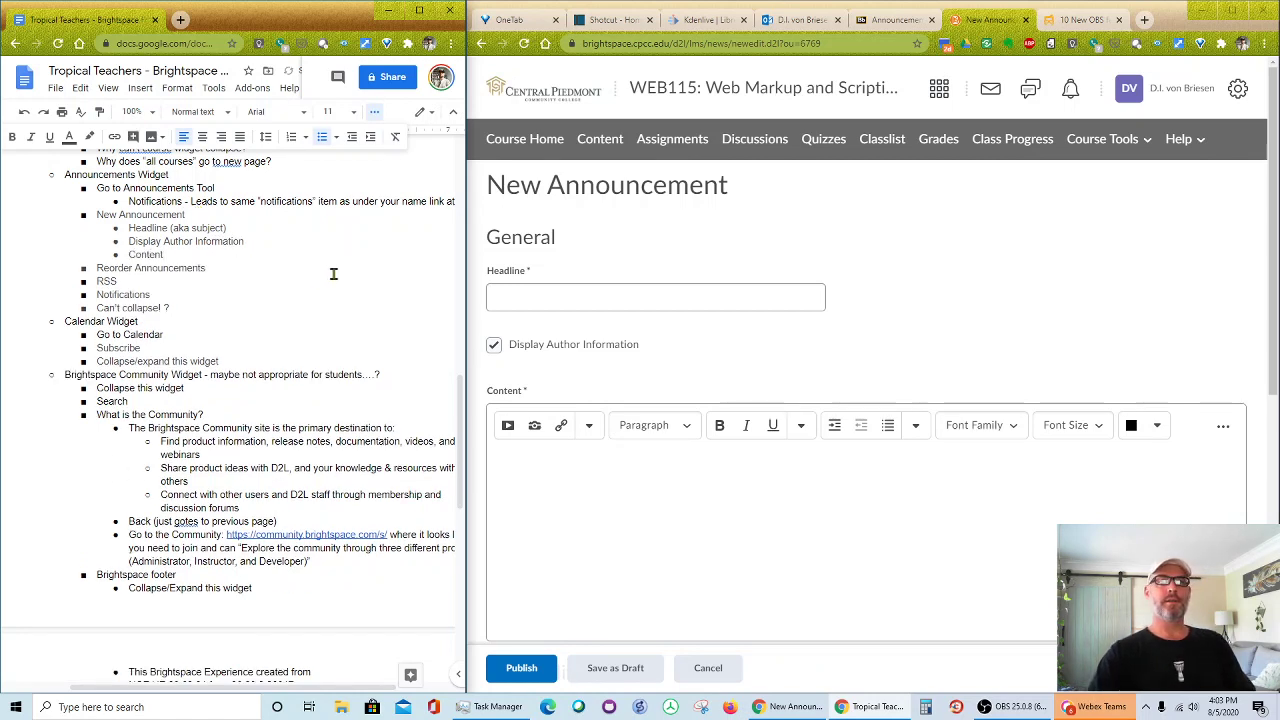
- Enter "Welcome to WEB 115 - Web Markup & Scripting" as the new announcement's headline in Brightspace
{"action": "left_click", "coordinate": [518, 296]}
{"action": "type", "text": "WE"}
{"action": "key", "text": "BackSpace"}
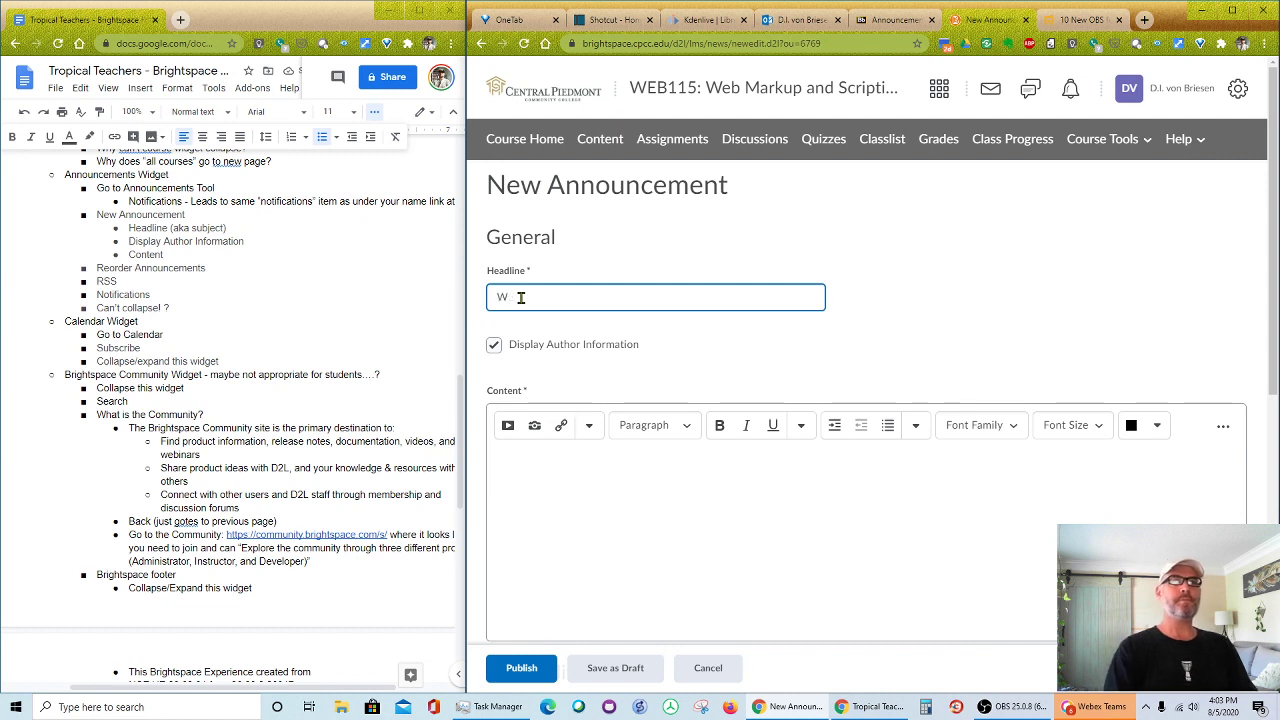
{"action": "type", "text": "elcome to WE"}
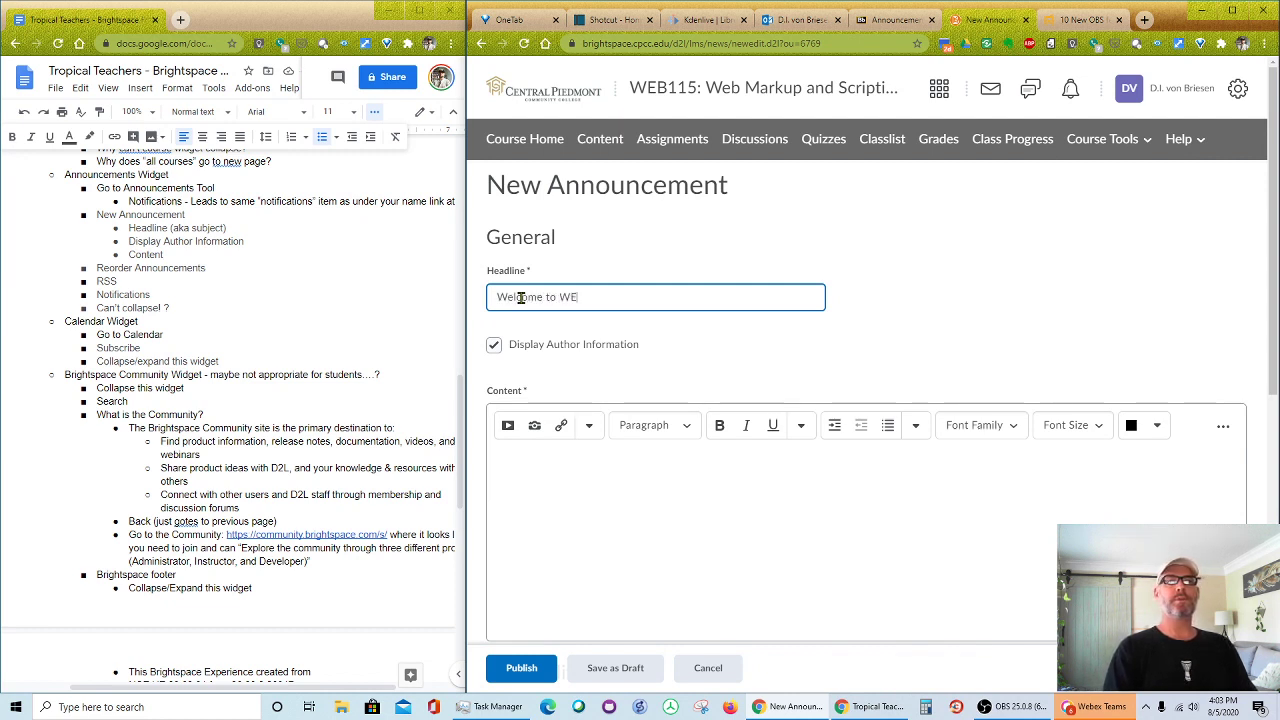
{"action": "type", "text": "B 115 - "}
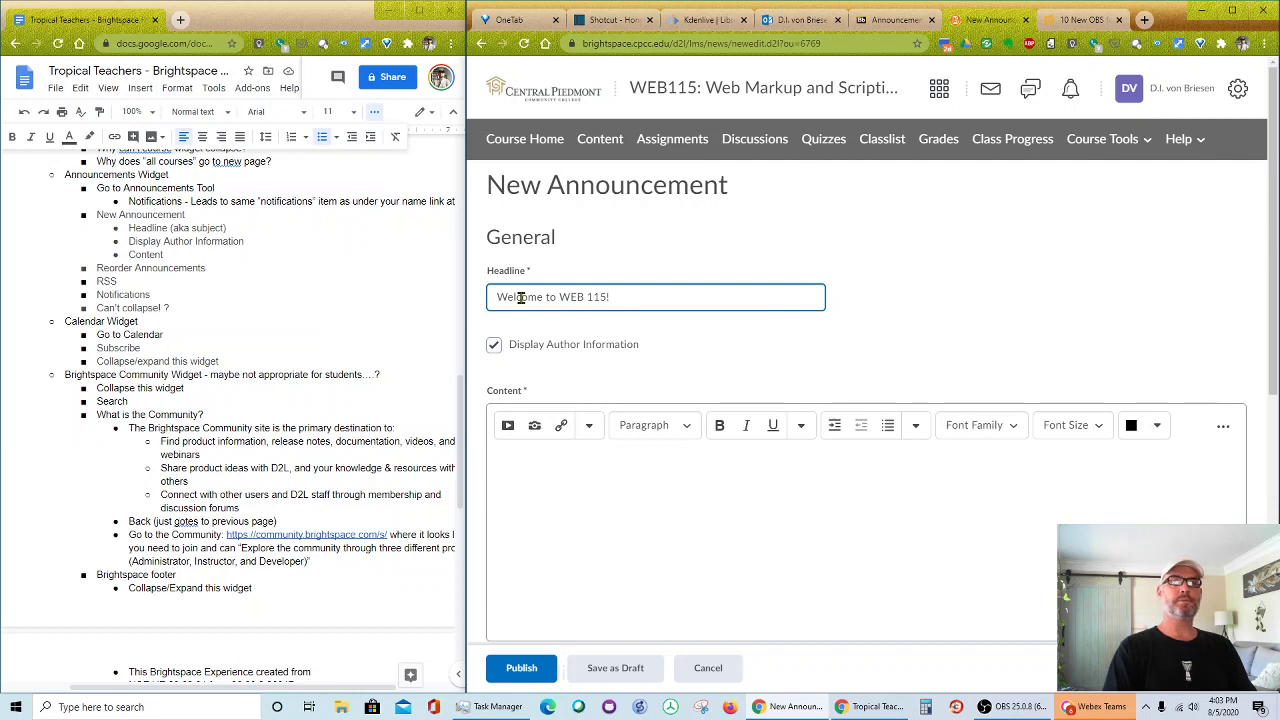
{"action": "type", "text": "Web"}
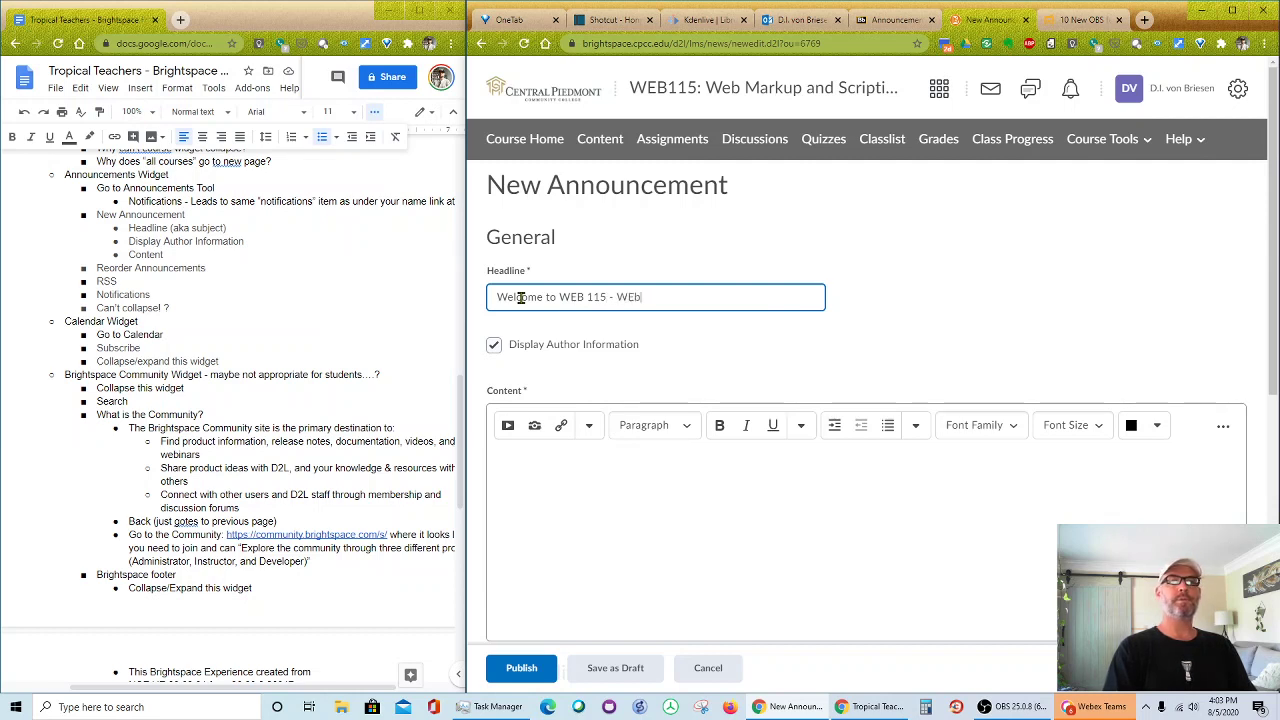
{"action": "type", "text": " Markup & Scripting"}
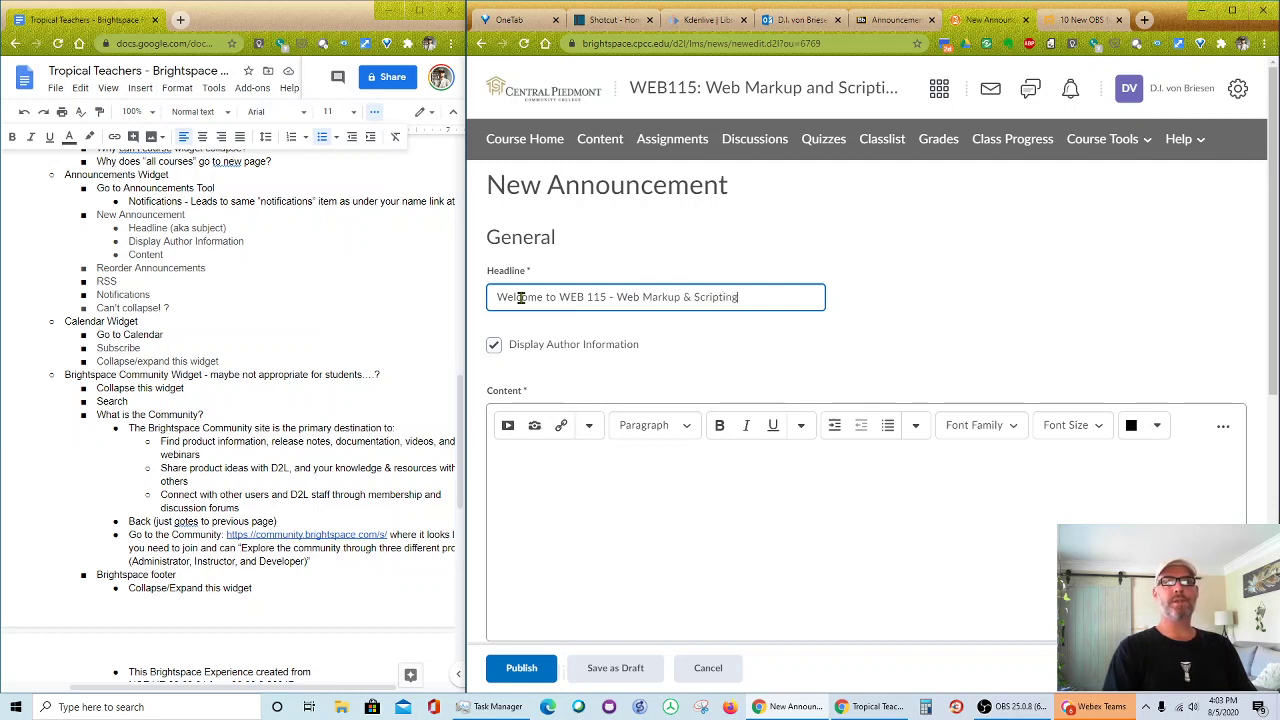
- End the announcement headline with an exclamation mark and open the content with "Welcome to your WEB115 course."
{"action": "type", "text": "!"}
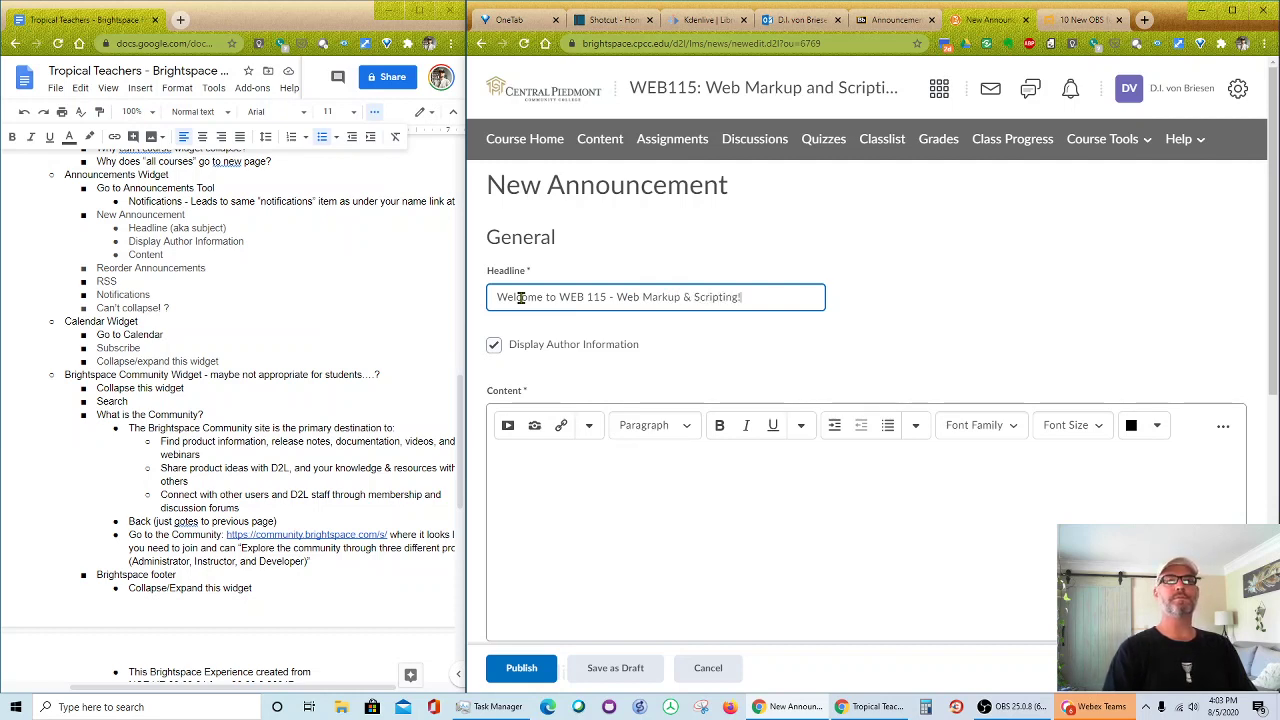
{"action": "left_click", "coordinate": [689, 540]}
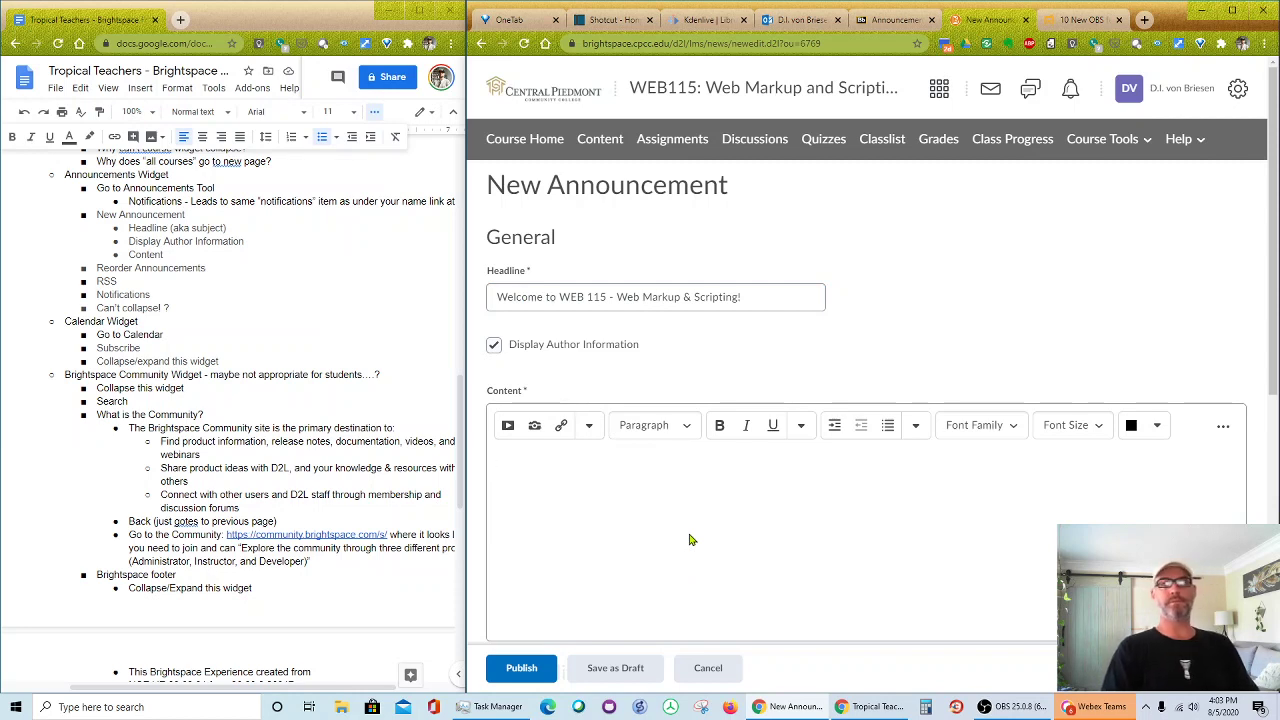
{"action": "type", "text": "Welcome"}
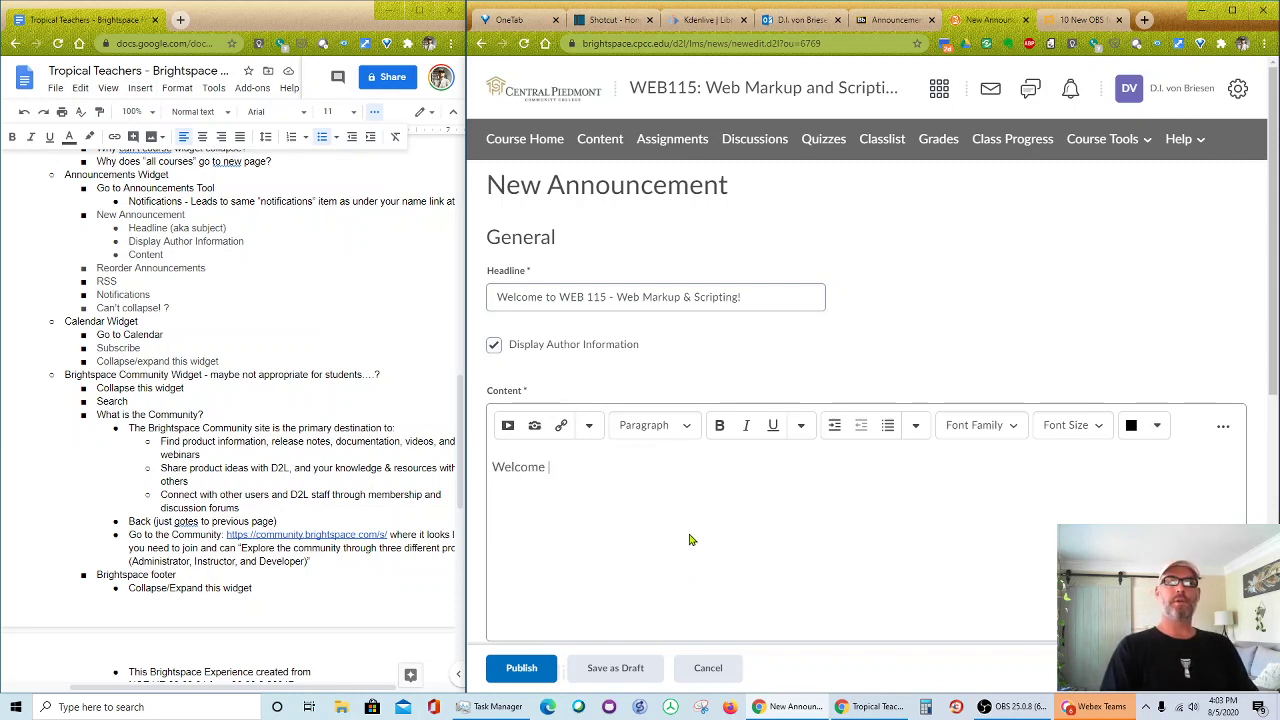
{"action": "type", "text": " to your WEB1"}
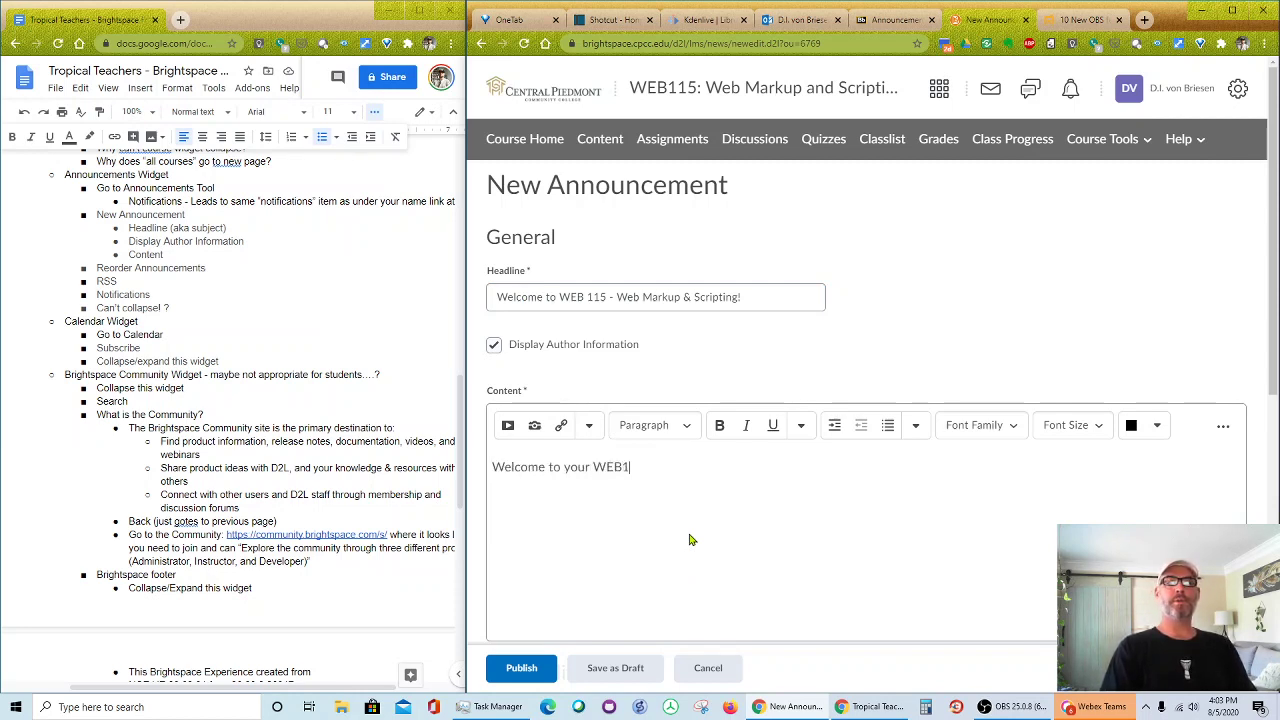
{"action": "type", "text": "15 course. I'm looking to"}
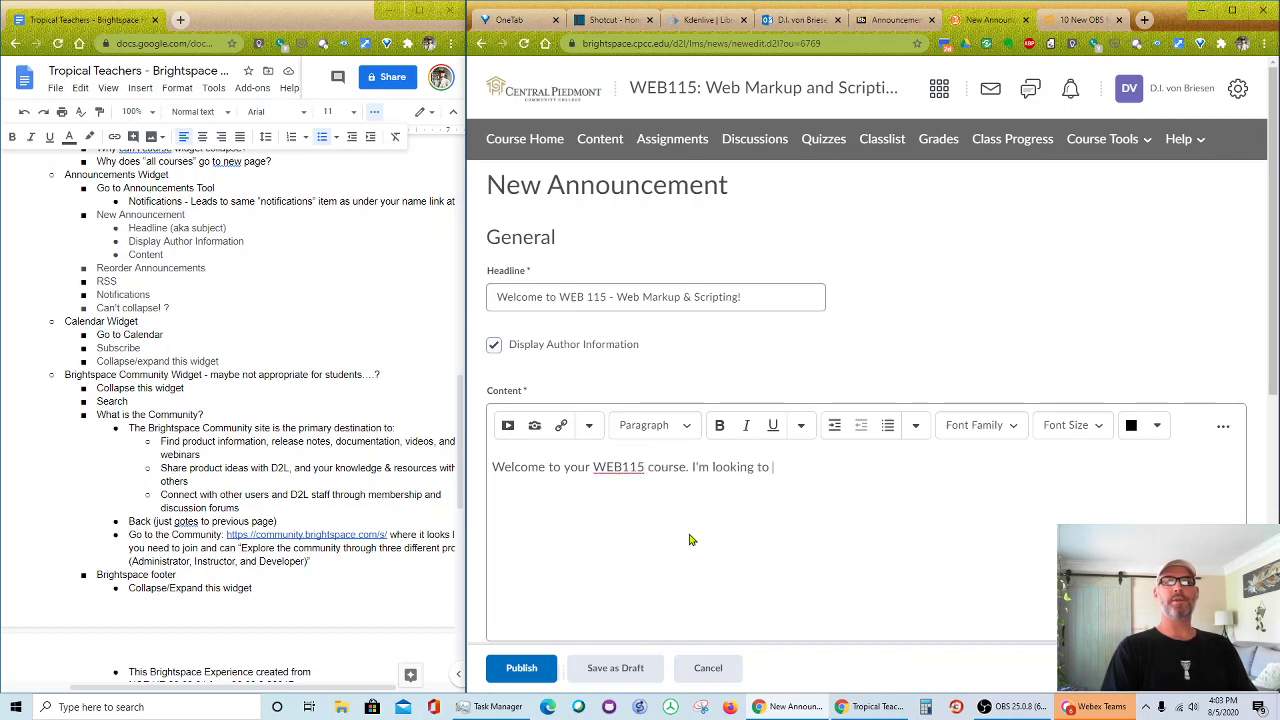
- Complete the content's second sentence as "I'm looking forward to working with you all!" and sign off with the instructor's initials on a new line
{"action": "key", "text": "BackSpace"}
{"action": "key", "text": "BackSpace"}
{"action": "type", "text": "frow"}
{"action": "key", "text": "BackSpace"}
{"action": "key", "text": "BackSpace"}
{"action": "key", "text": "BackSpace"}
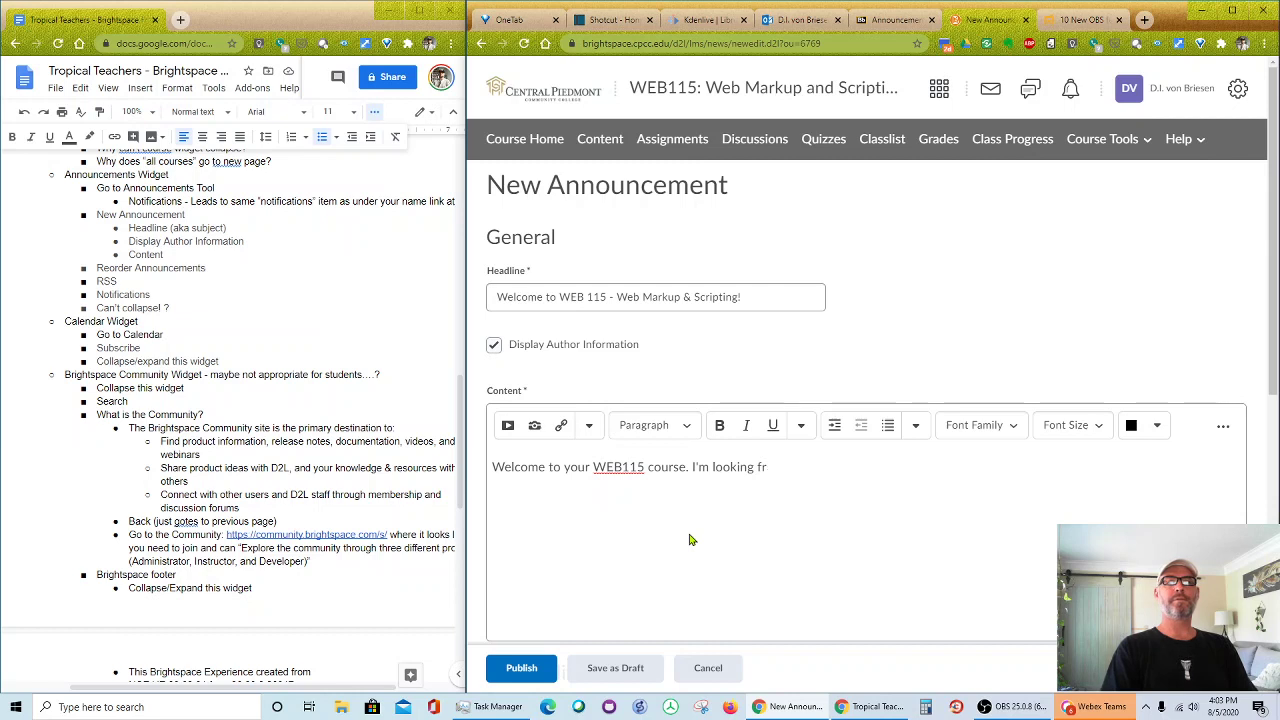
{"action": "type", "text": "orward to working iw"}
{"action": "key", "text": "BackSpace"}
{"action": "key", "text": "BackSpace"}
{"action": "type", "text": "with you all! d."}
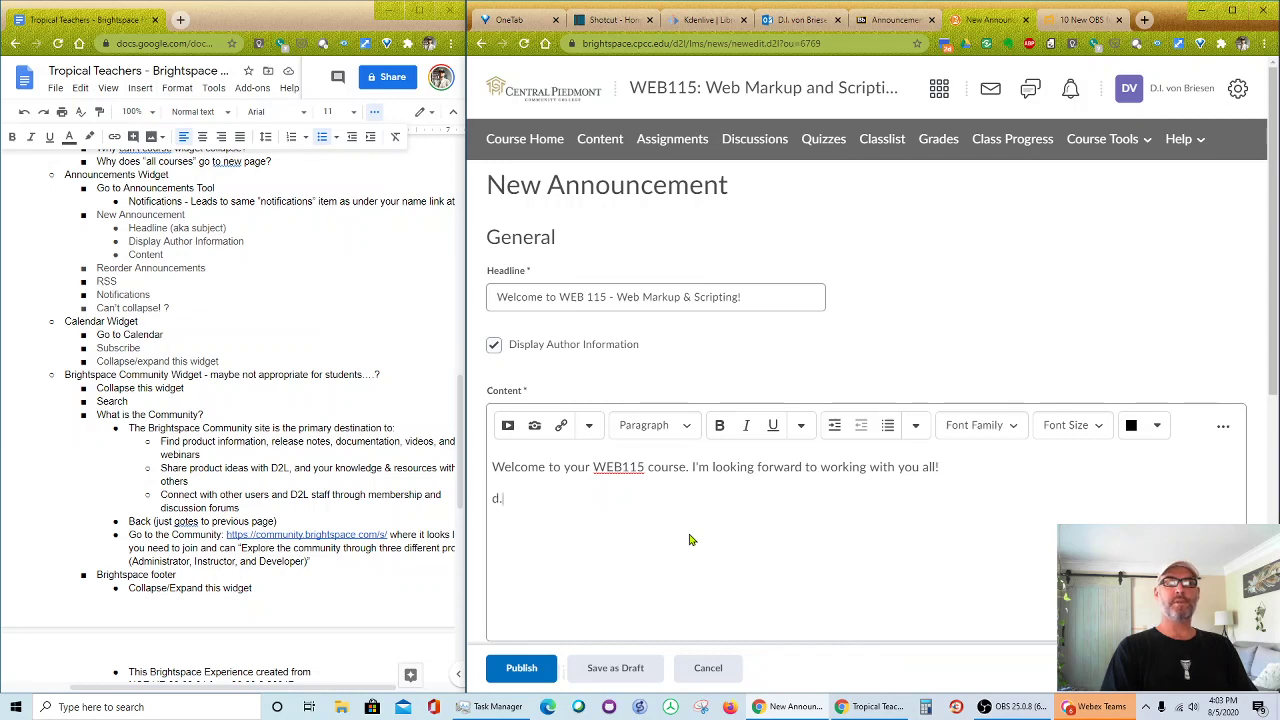
{"action": "type", "text": "i."}
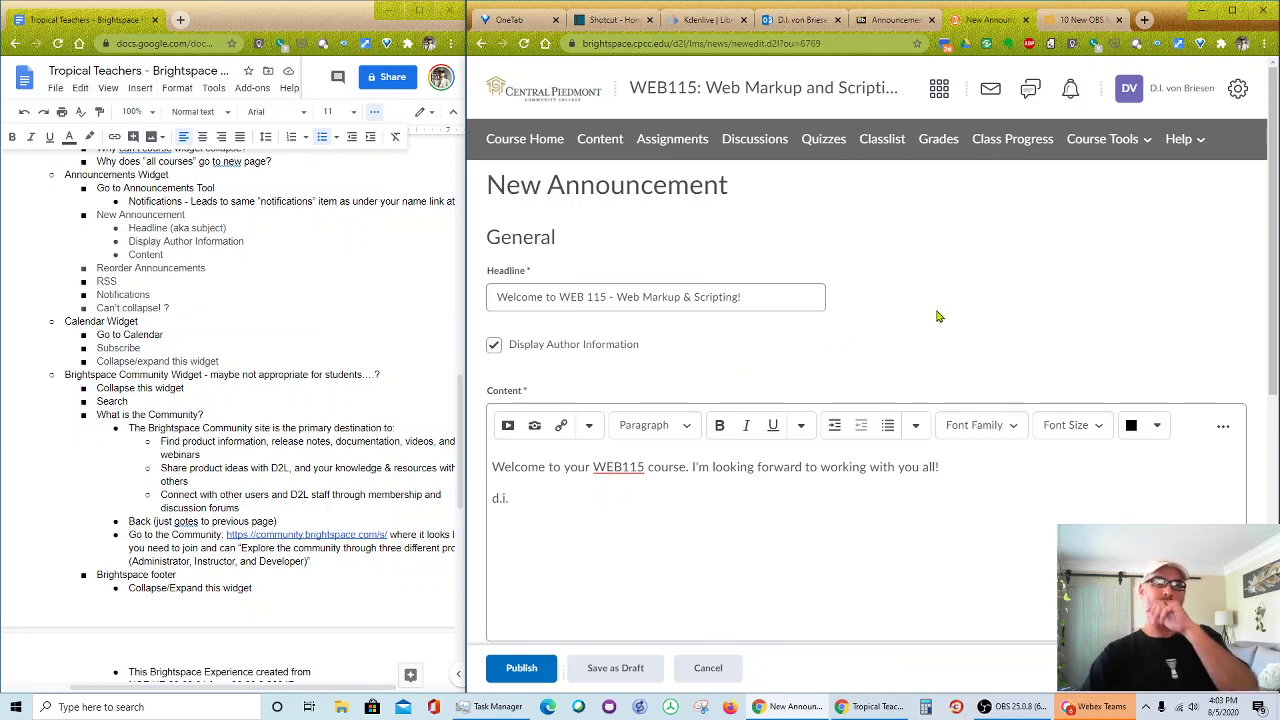
- Switch to the Google Docs outline and add an "Availability" bullet below Content, with the sub-item "Show start date"
{"action": "scroll", "coordinate": [938, 316], "scroll_direction": "down", "scroll_amount": 3}
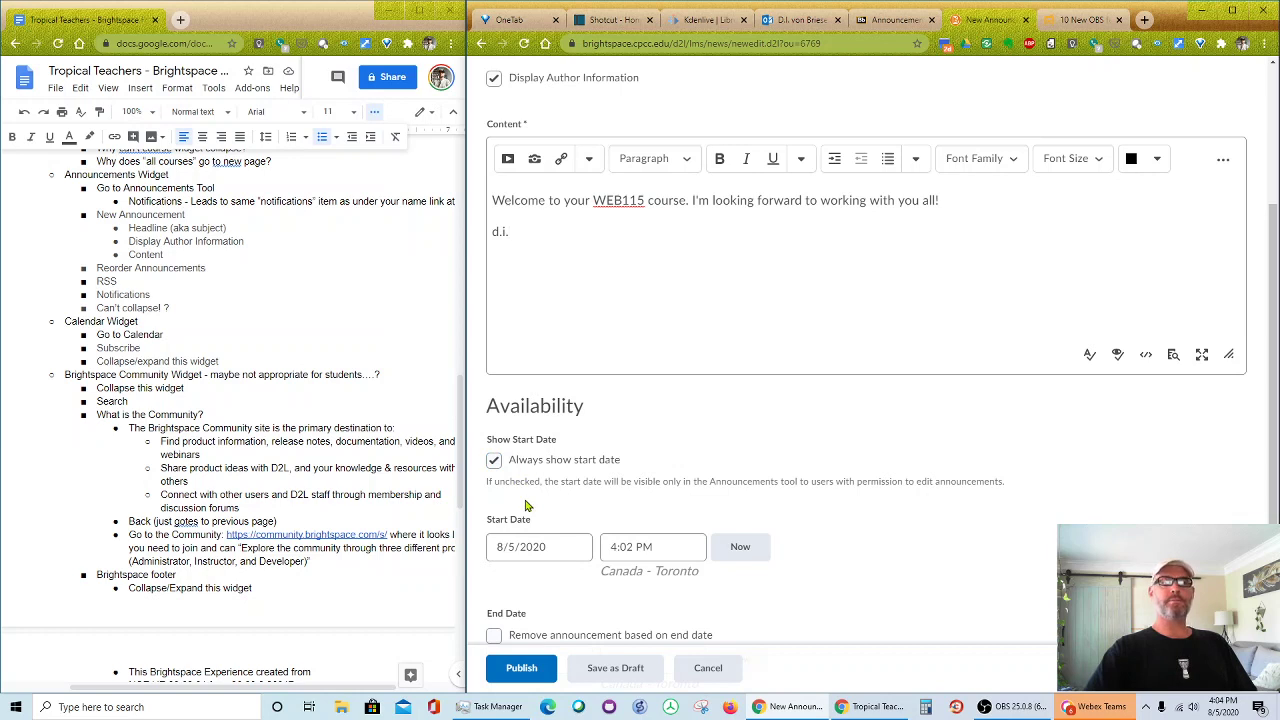
{"action": "left_click", "coordinate": [197, 255]}
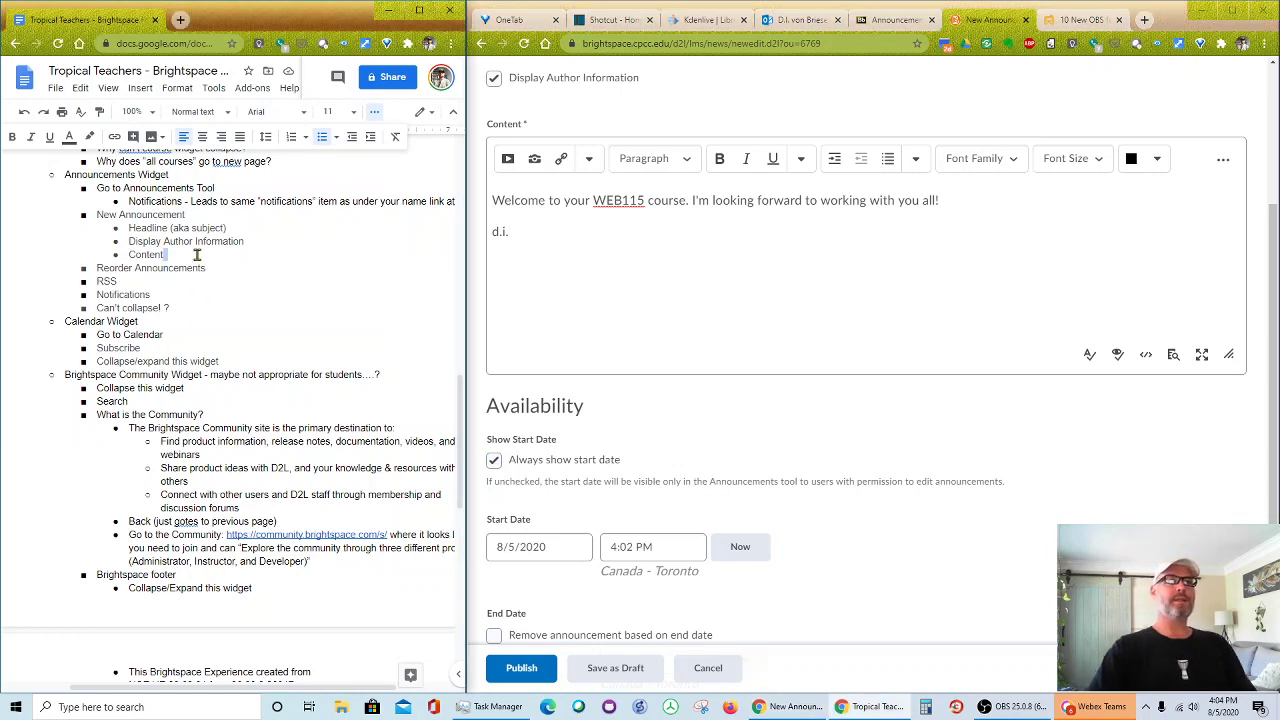
{"action": "key", "text": "Return"}
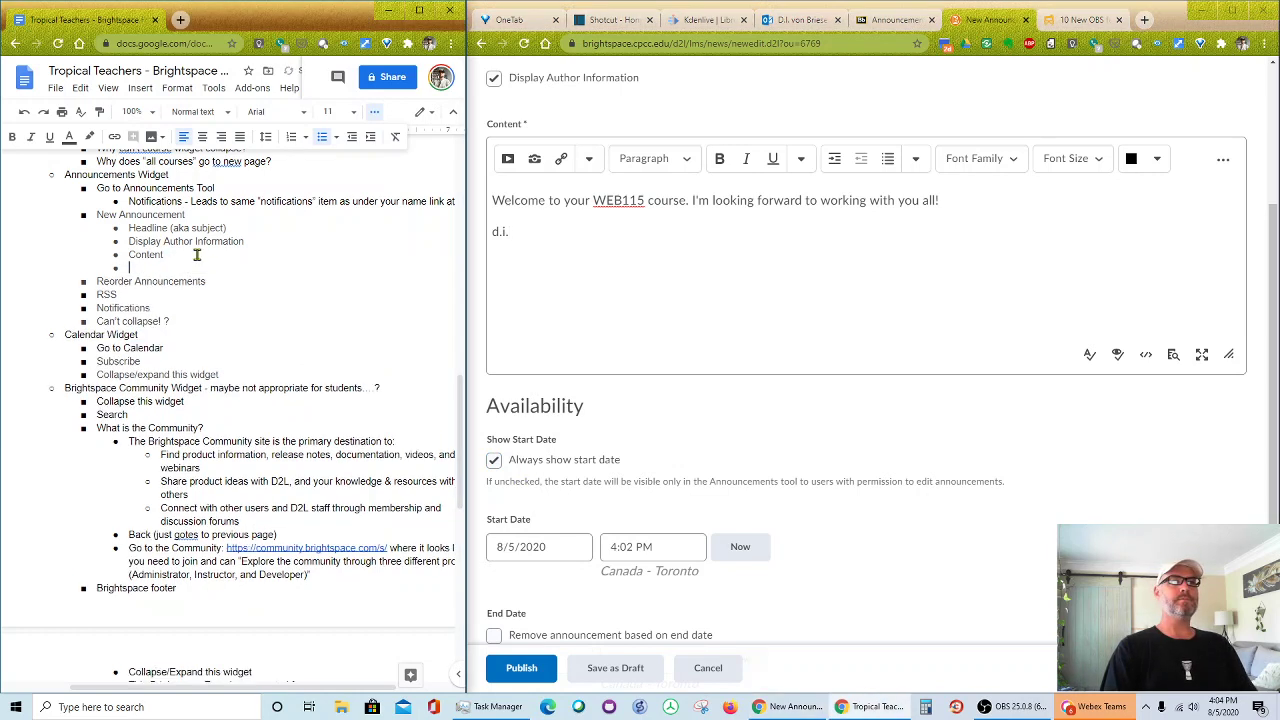
{"action": "type", "text": "Availabili"}
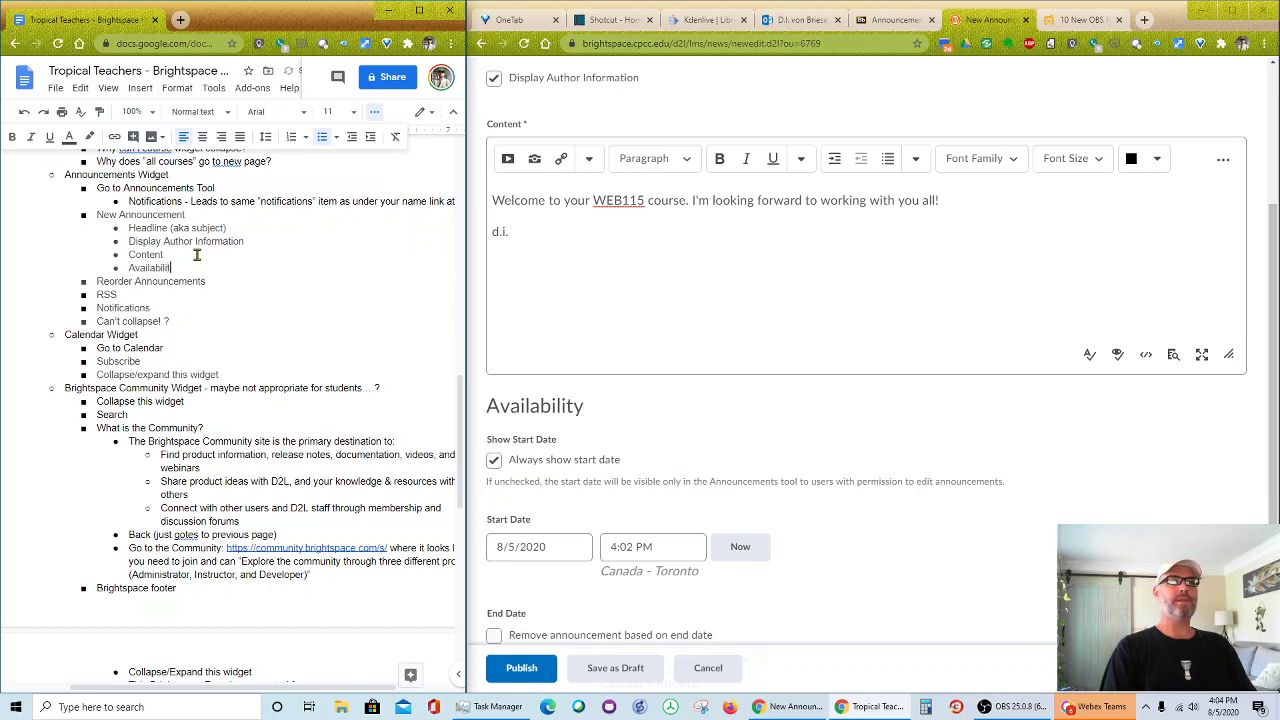
{"action": "type", "text": "ty"}
{"action": "key", "text": "Return"}
{"action": "key", "text": "Tab"}
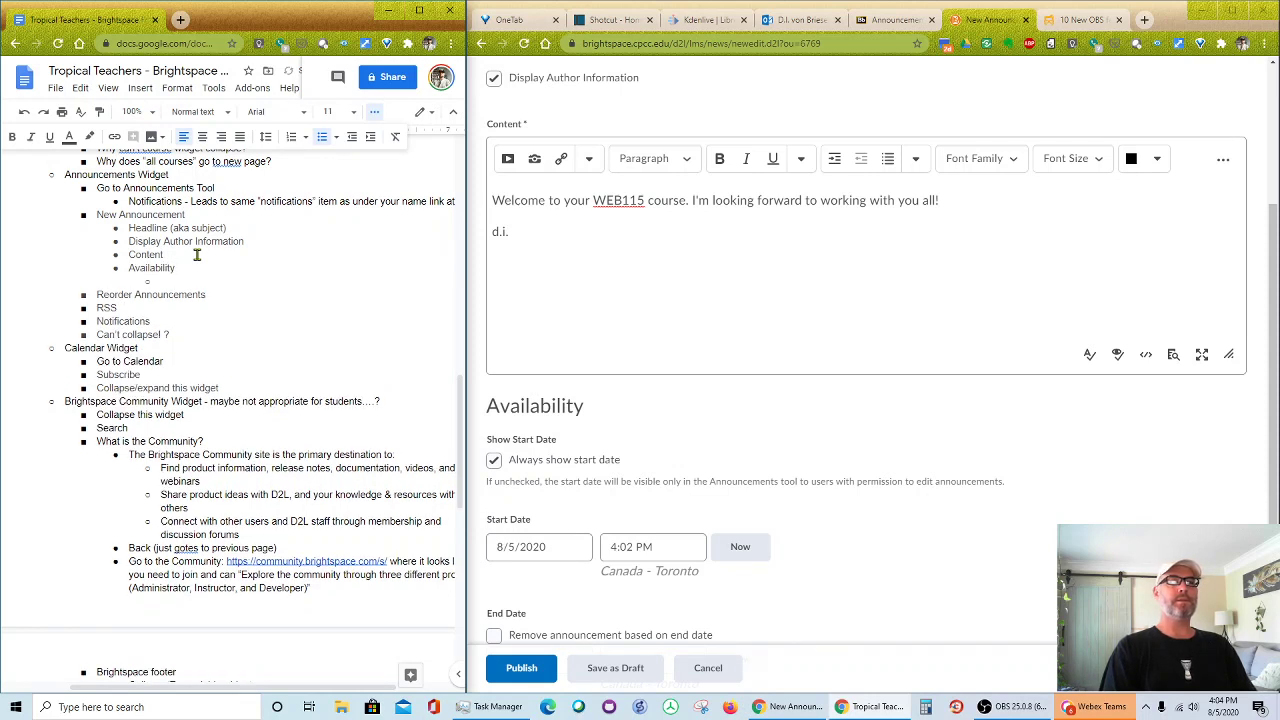
{"action": "type", "text": "Show start date"}
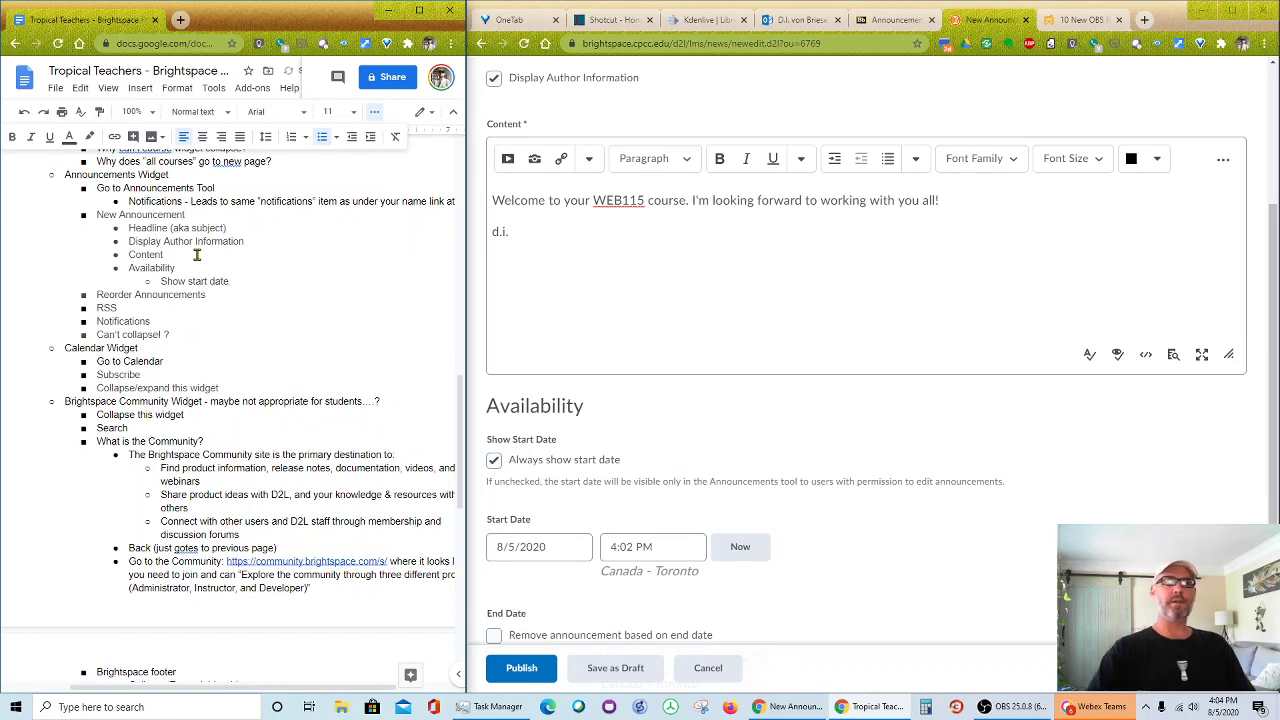
- Back in Brightspace, turn off always showing the start date in the announcement's availability settings
{"action": "left_click", "coordinate": [502, 466]}
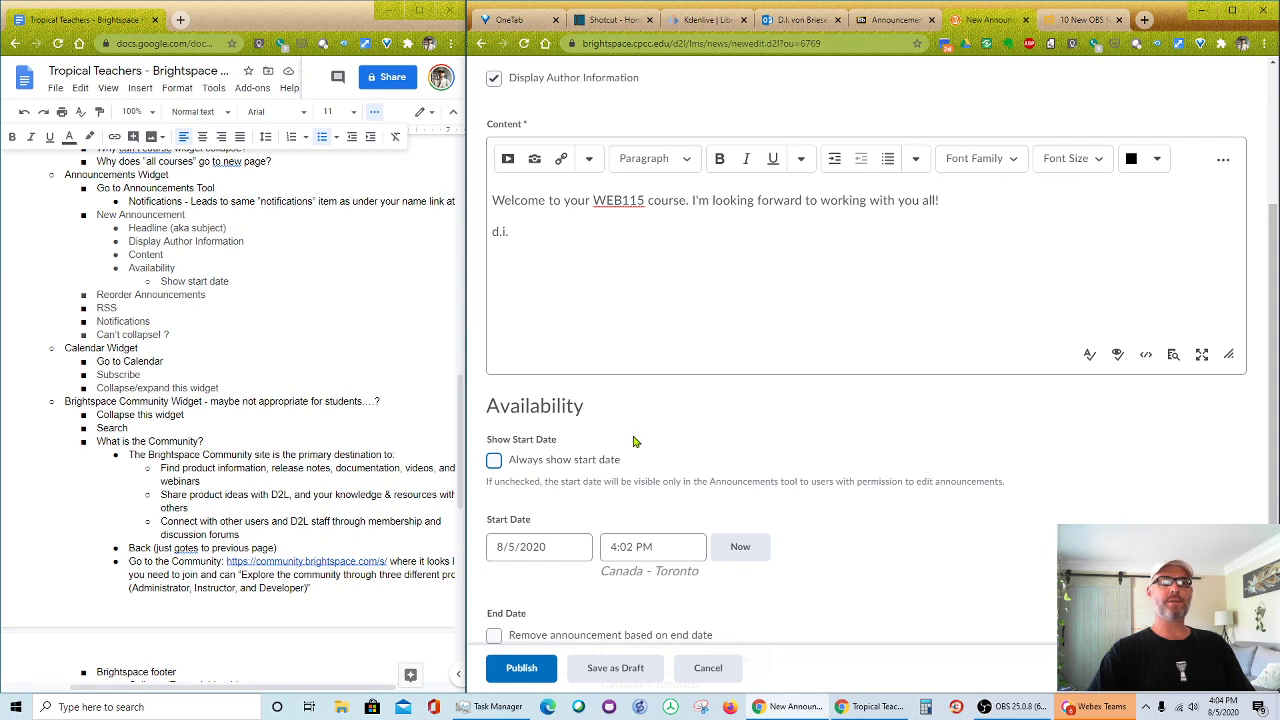
{"action": "scroll", "coordinate": [655, 435], "scroll_direction": "down", "scroll_amount": 2}
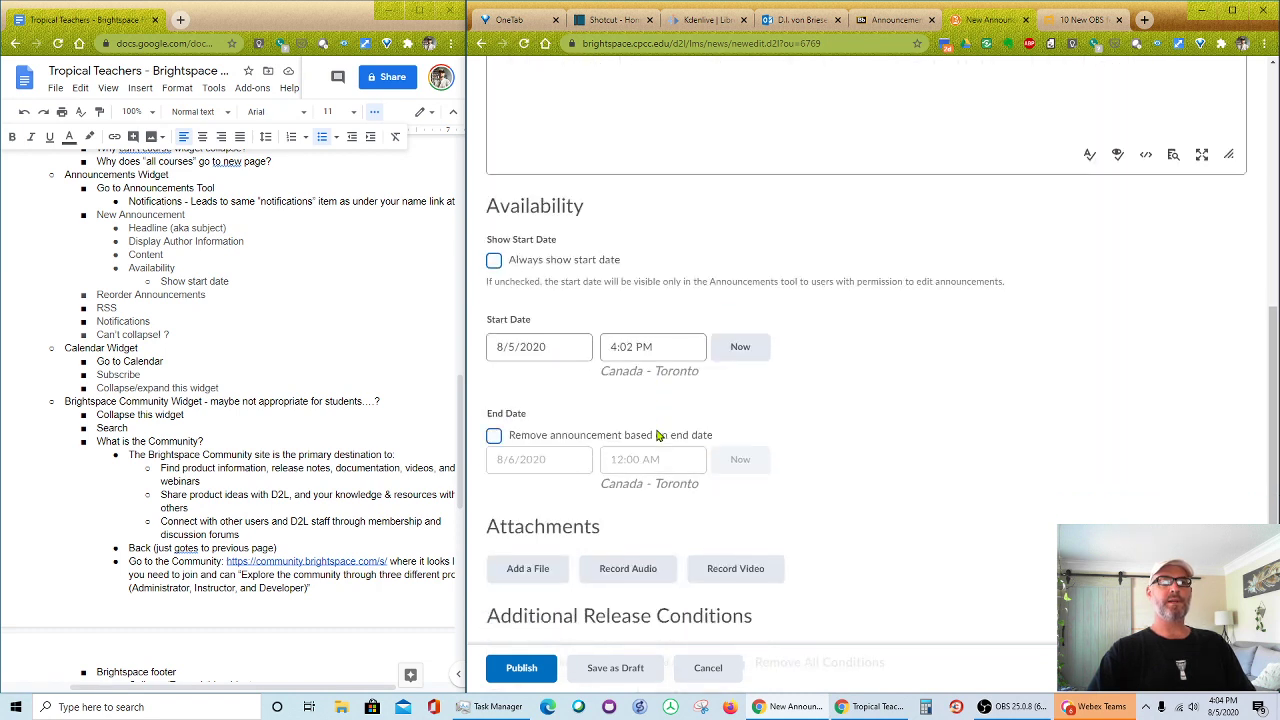
{"action": "left_click", "coordinate": [643, 347]}
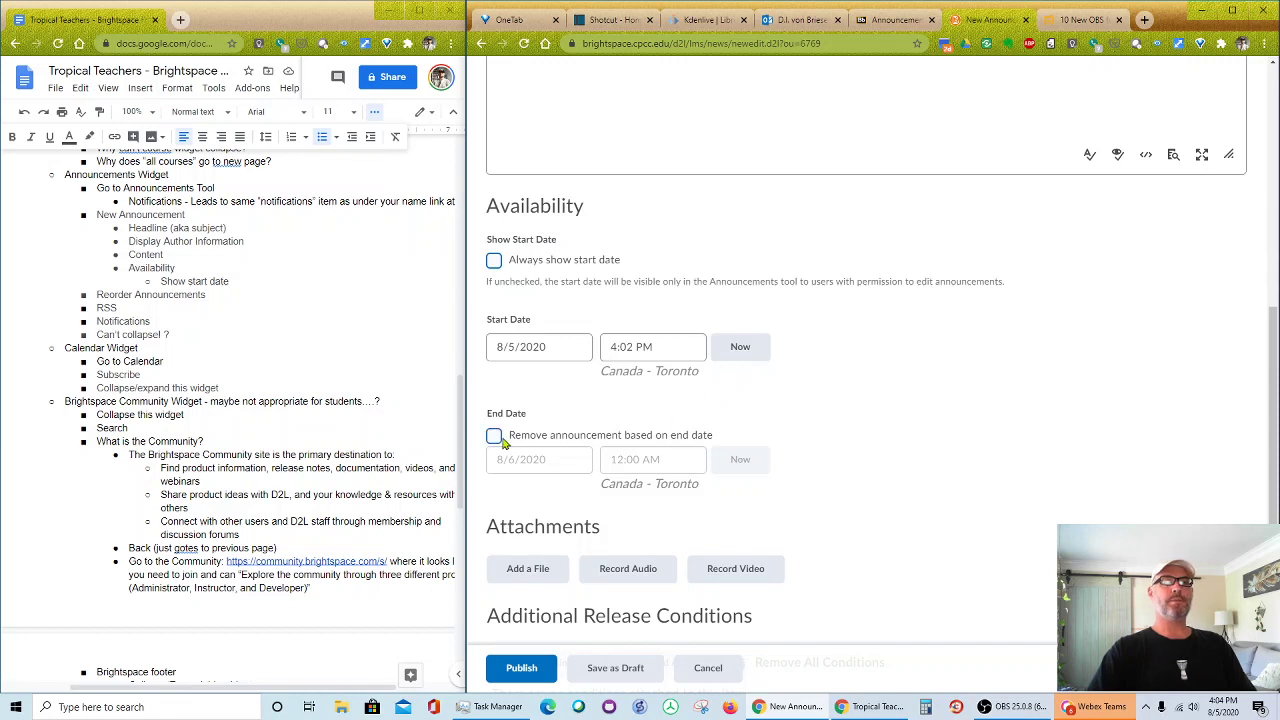
- In the Google Docs outline, add the sub-item "Start and End dates, including "Now"" below Show start date
{"action": "left_click", "coordinate": [252, 281]}
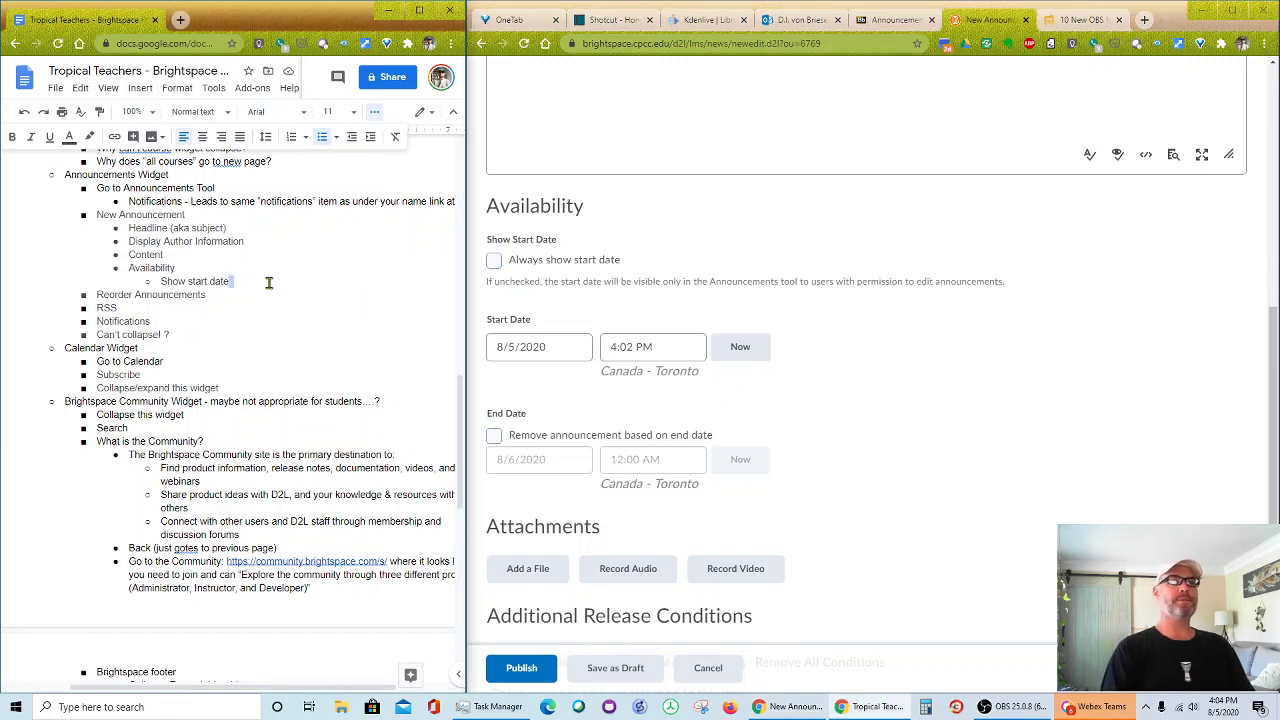
{"action": "key", "text": "Return"}
{"action": "type", "text": "Star"}
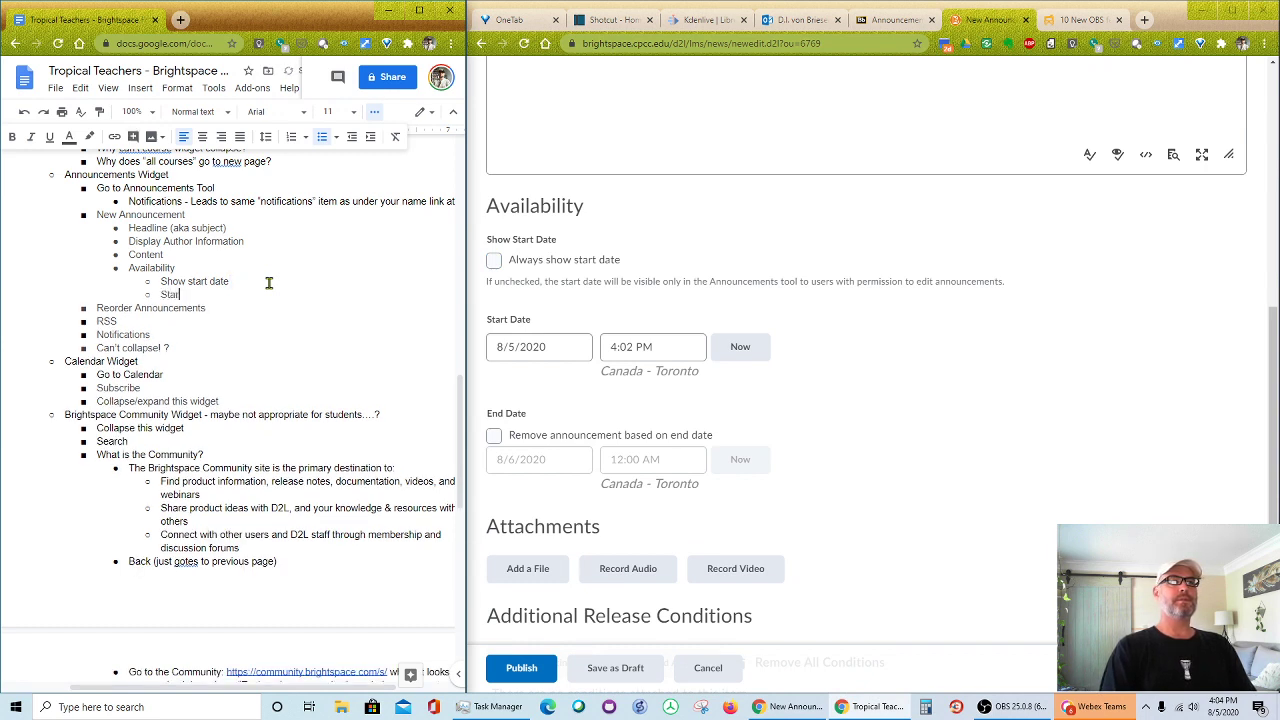
{"action": "type", "text": "t and End dates, inc"}
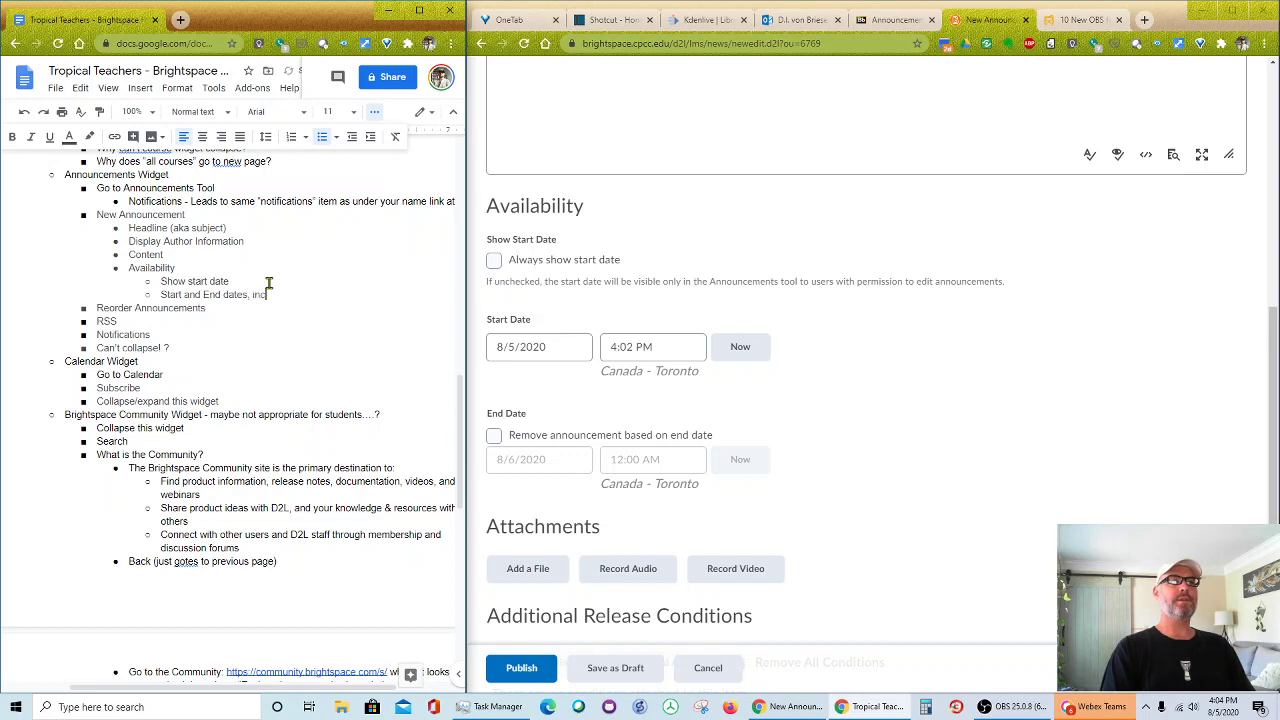
{"action": "type", "text": "luding \"Now"}
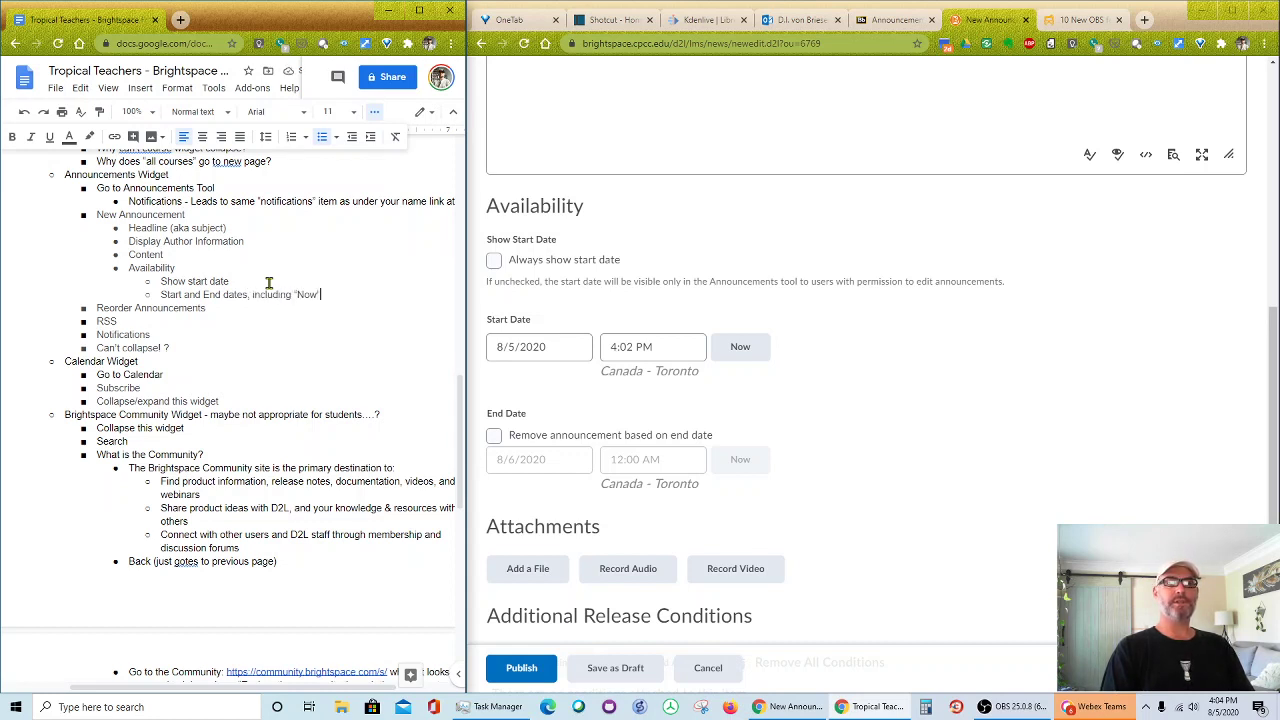
- Set the Brightspace announcement's start date to the current time and append "(which is default when created)" to the outline's start and end dates item
{"action": "left_click", "coordinate": [745, 348]}
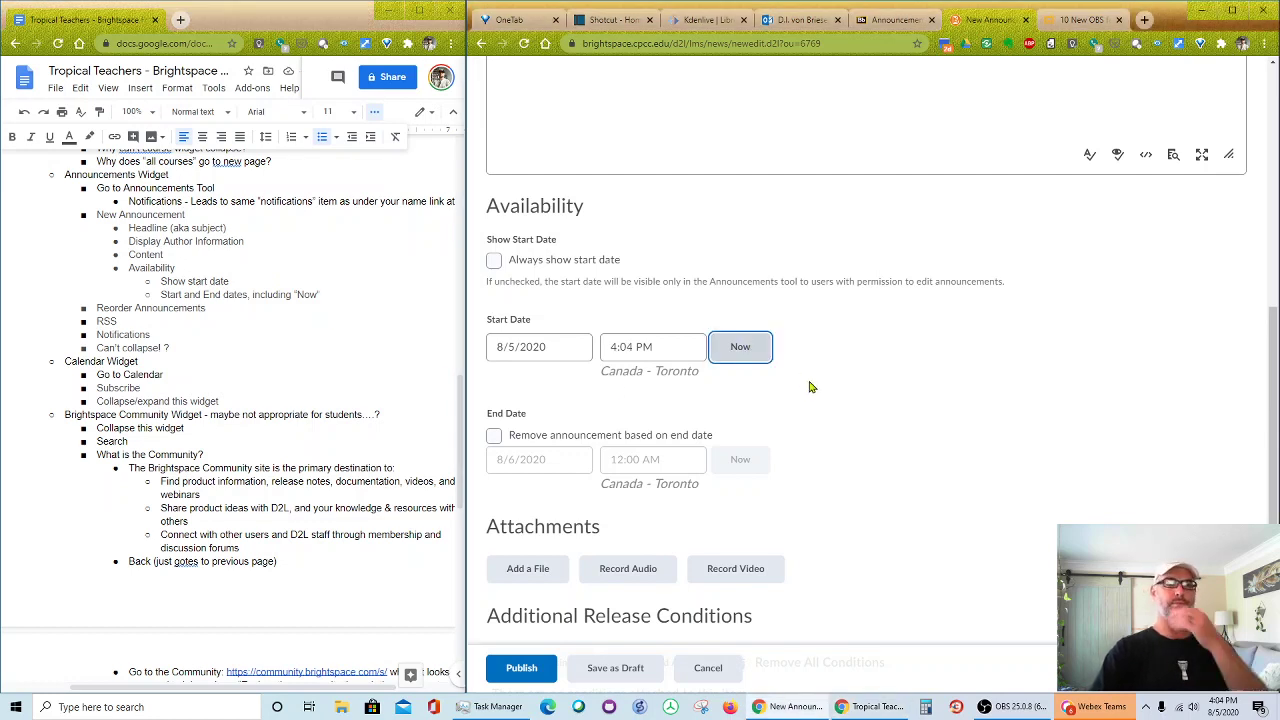
{"action": "left_click", "coordinate": [322, 295]}
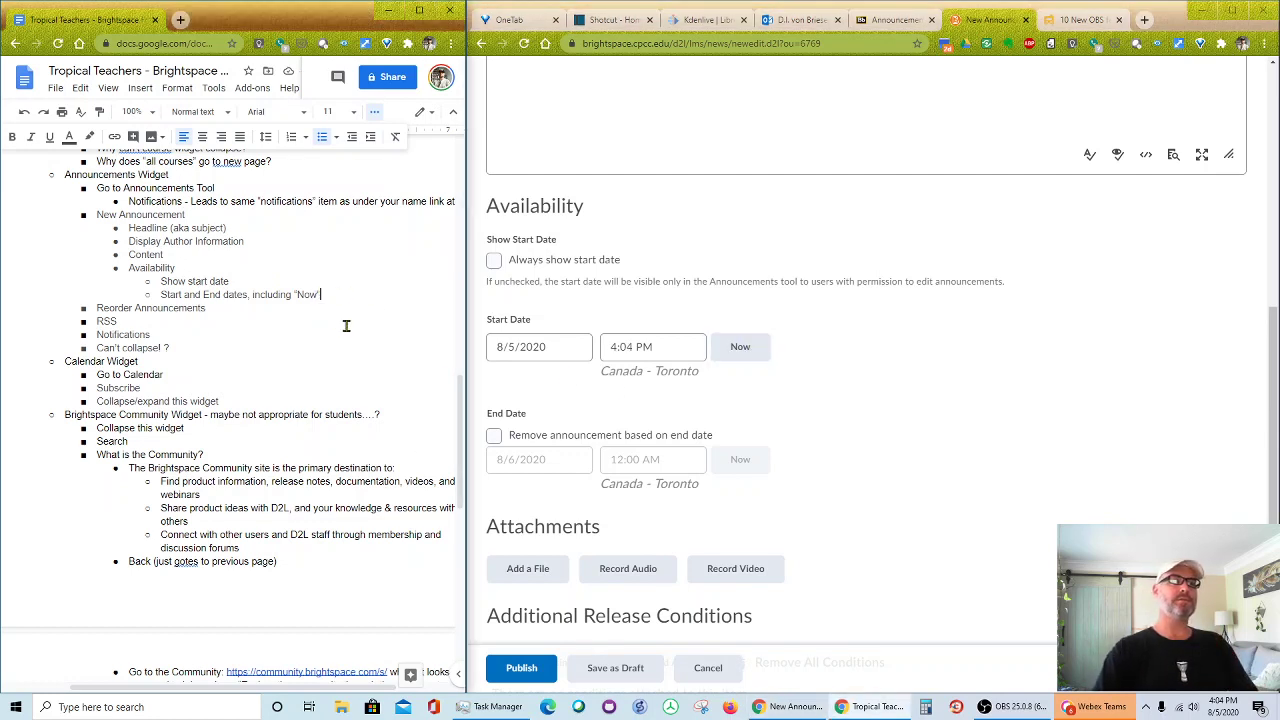
{"action": "type", "text": "(which is"}
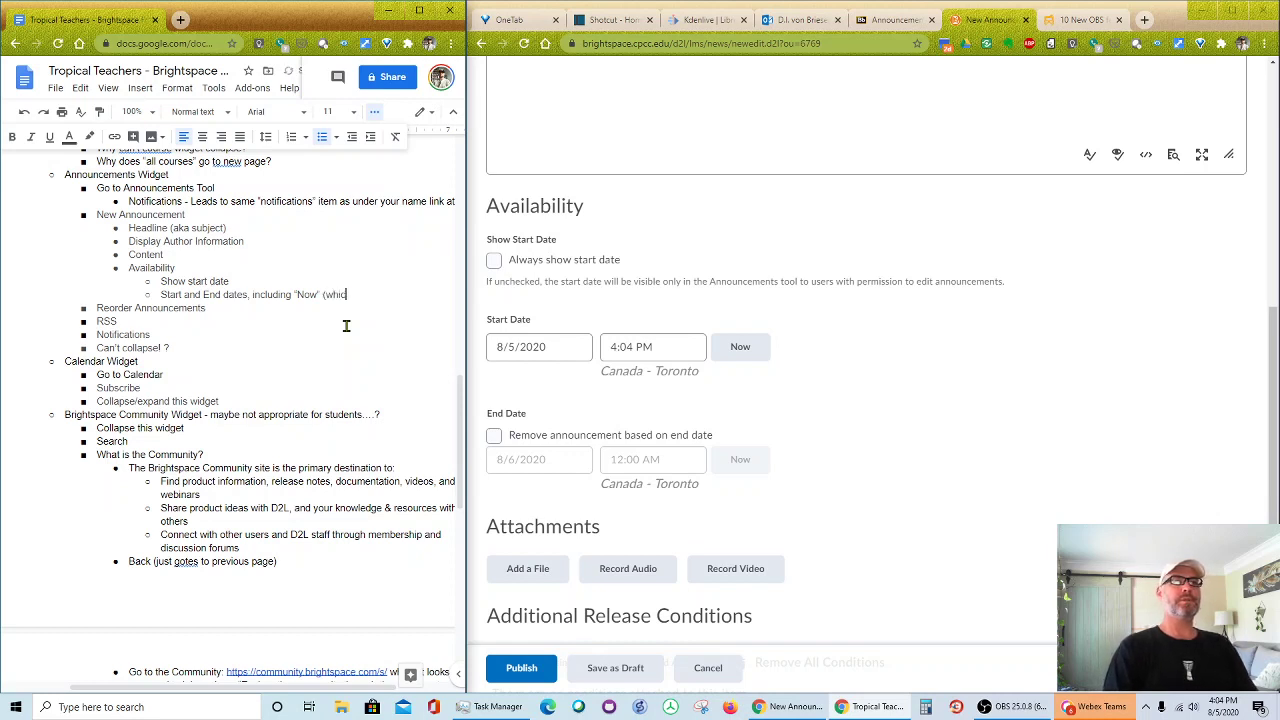
{"action": "key", "text": "BackSpace"}
{"action": "type", "text": "h is default w"}
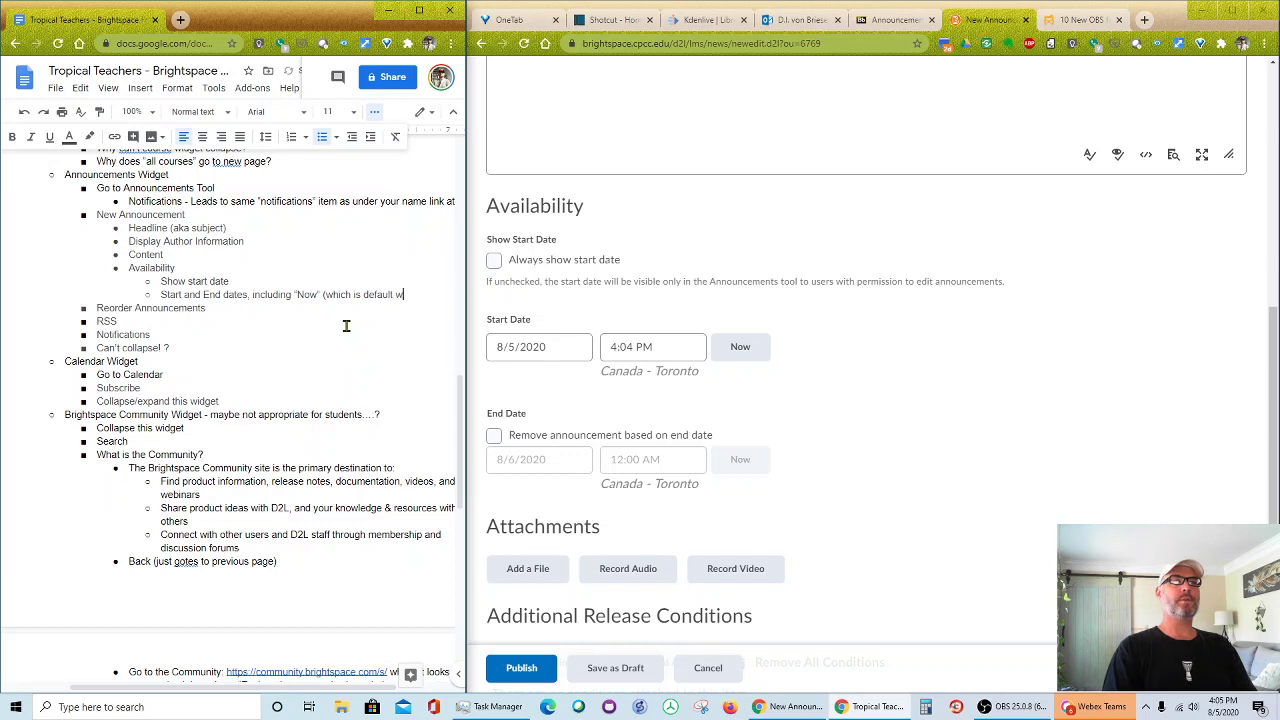
{"action": "type", "text": "hen created)"}
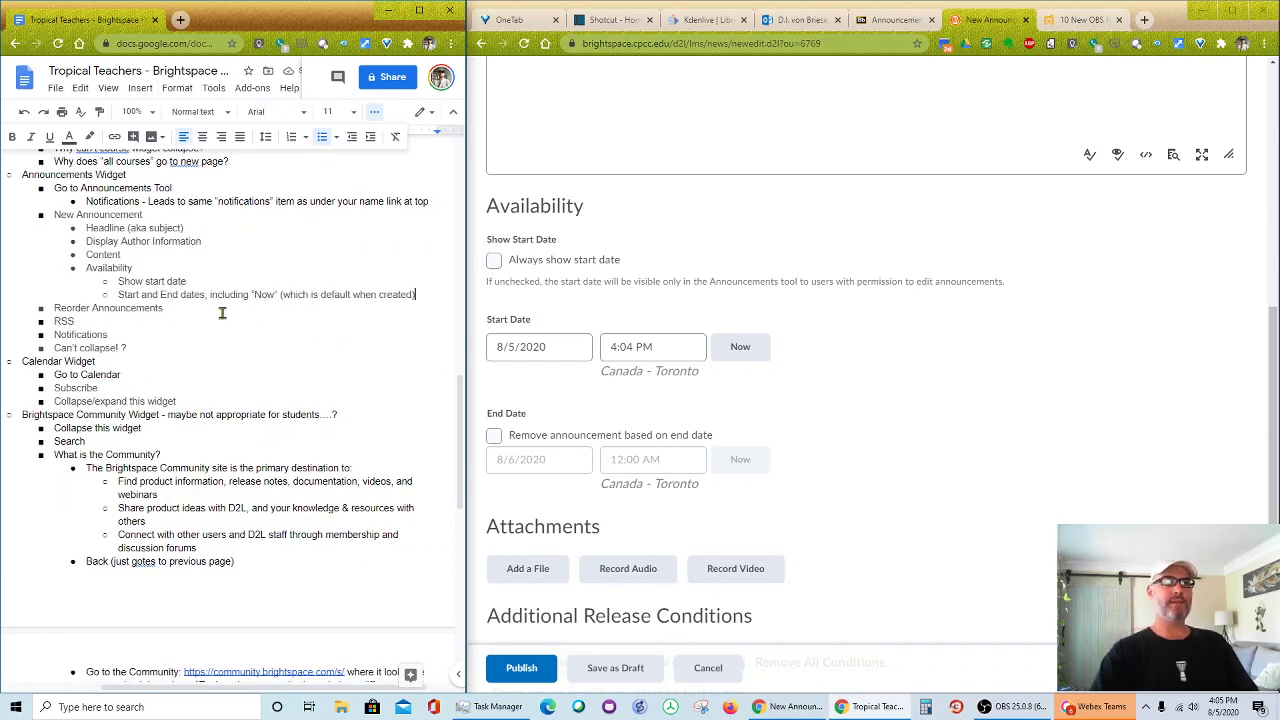
- Add an "Attachments" bullet to the New Announcement outline, at the same level as Availability
{"action": "key", "text": "Return"}
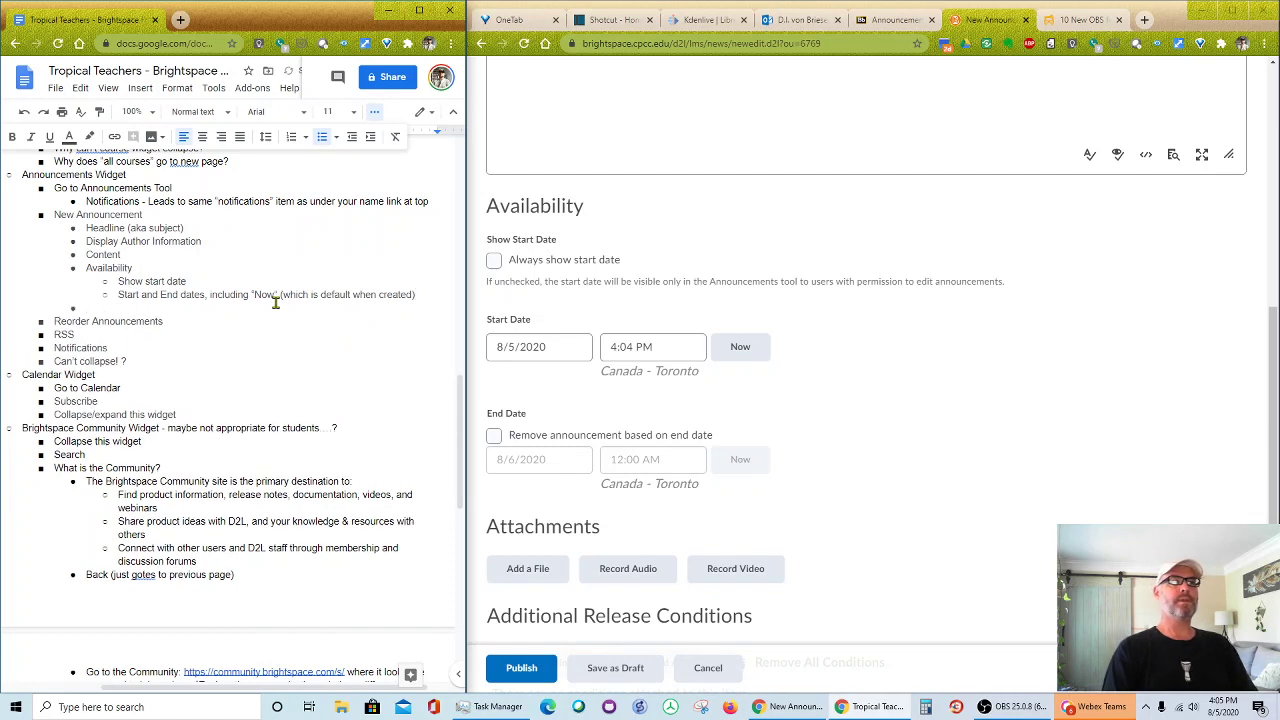
{"action": "type", "text": "a"}
{"action": "key", "text": "BackSpace"}
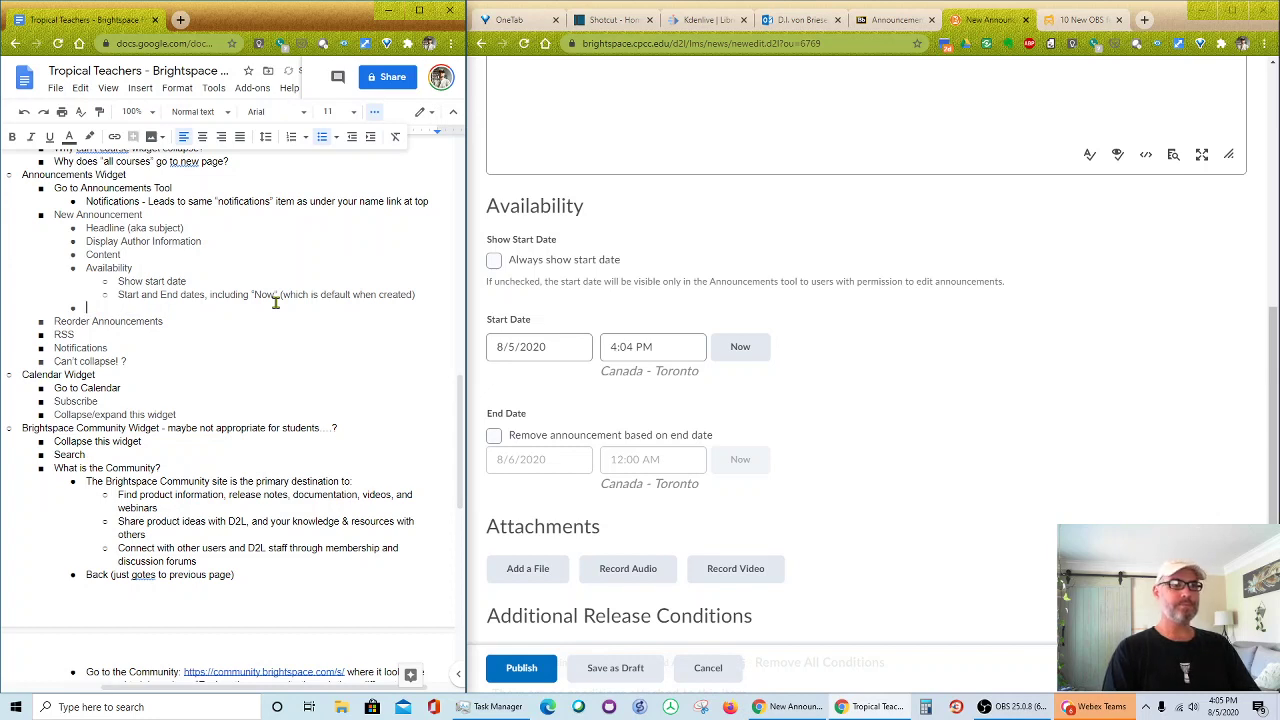
{"action": "type", "text": "a"}
{"action": "key", "text": "BackSpace"}
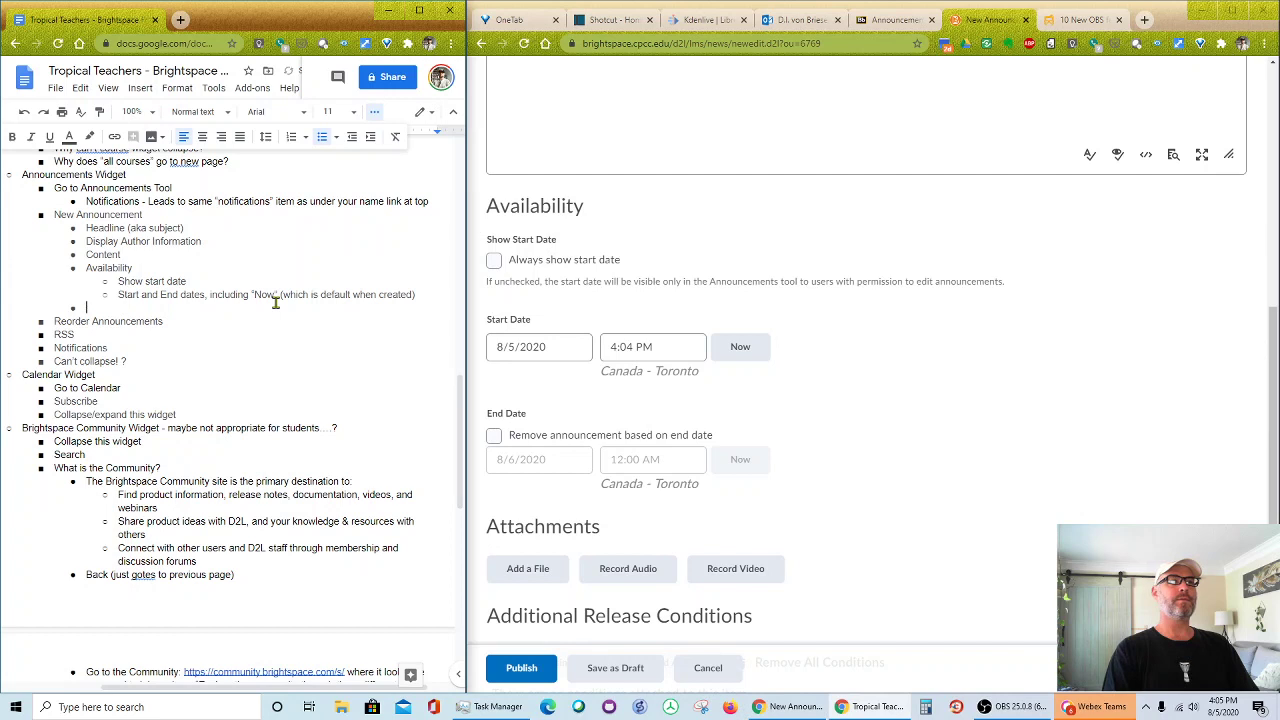
{"action": "type", "text": "A"}
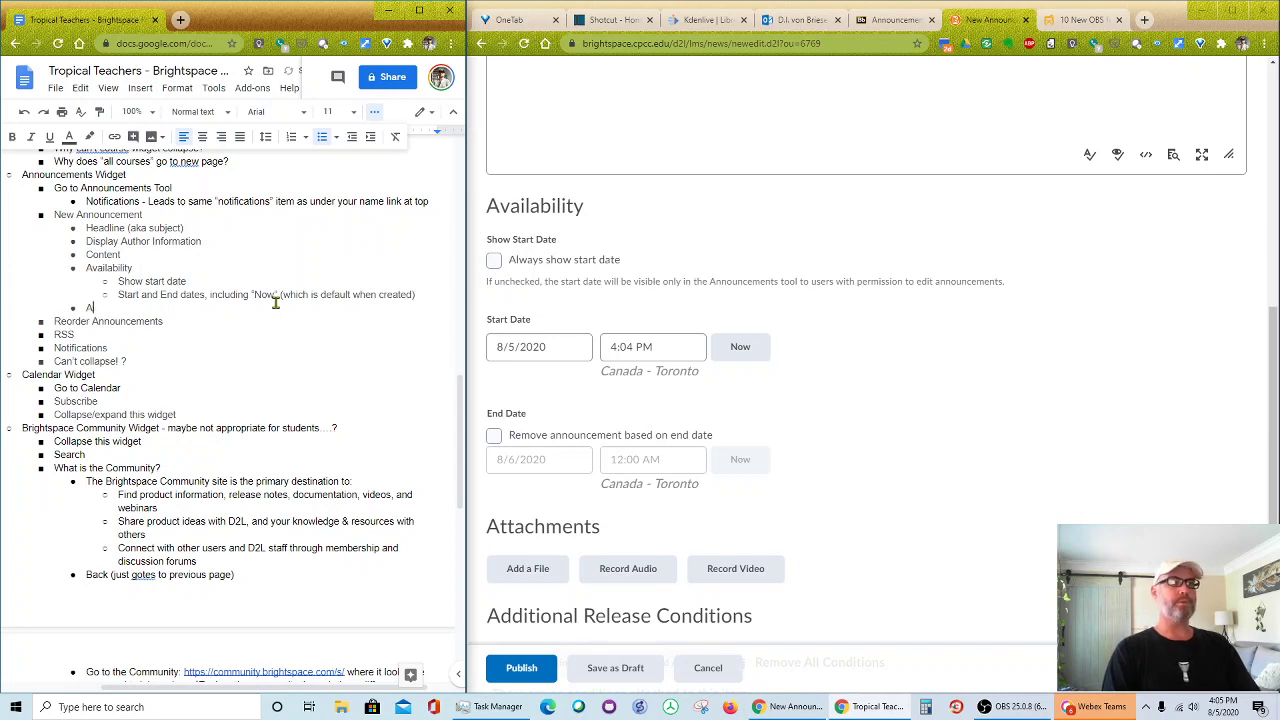
{"action": "type", "text": "ttachments"}
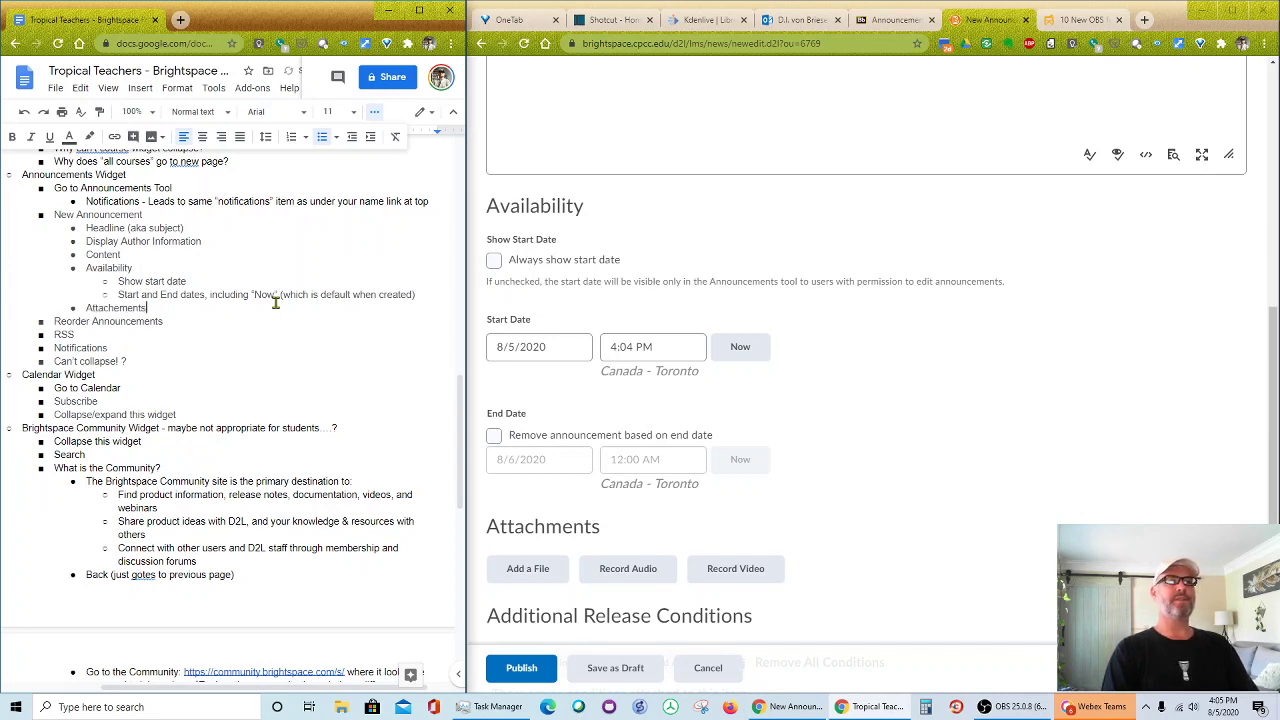
{"action": "key", "text": "BackSpace"}
{"action": "key", "text": "BackSpace"}
{"action": "key", "text": "BackSpace"}
{"action": "key", "text": "BackSpace"}
{"action": "type", "text": "ments"}
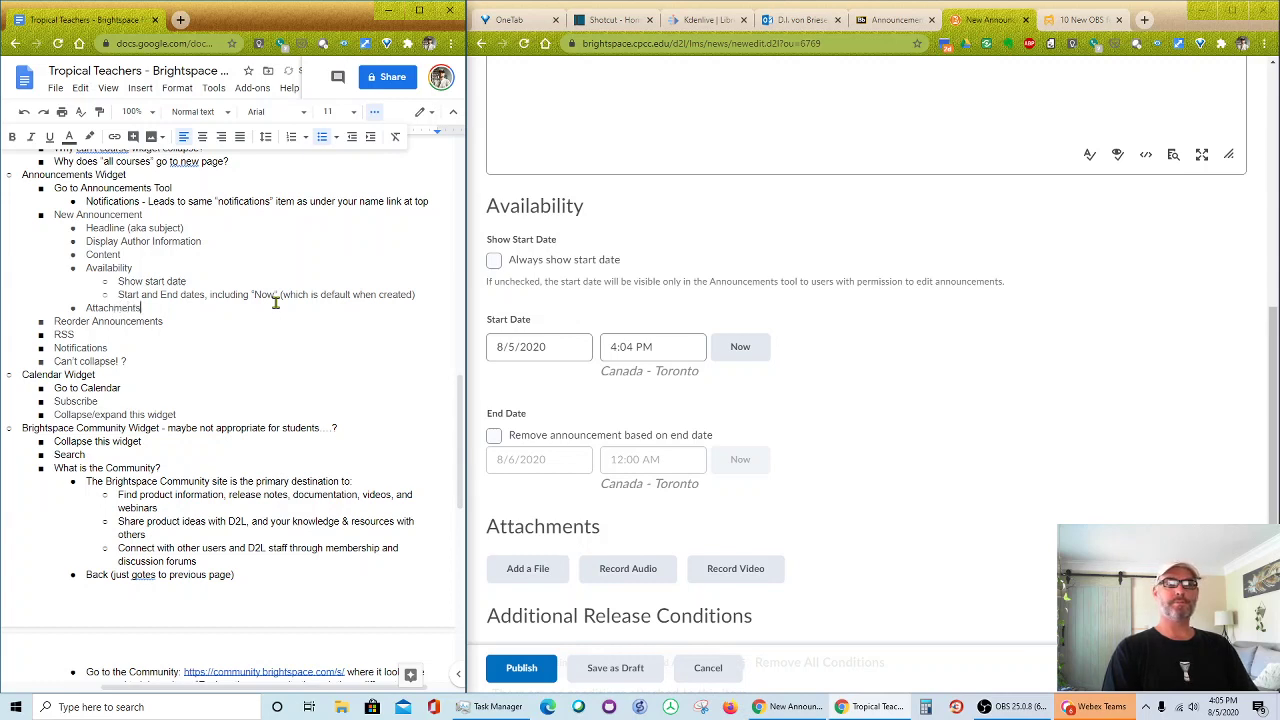
- Add the sub-items "Add a File" and "Record Audio" under Attachments in the outline
{"action": "key", "text": "Return"}
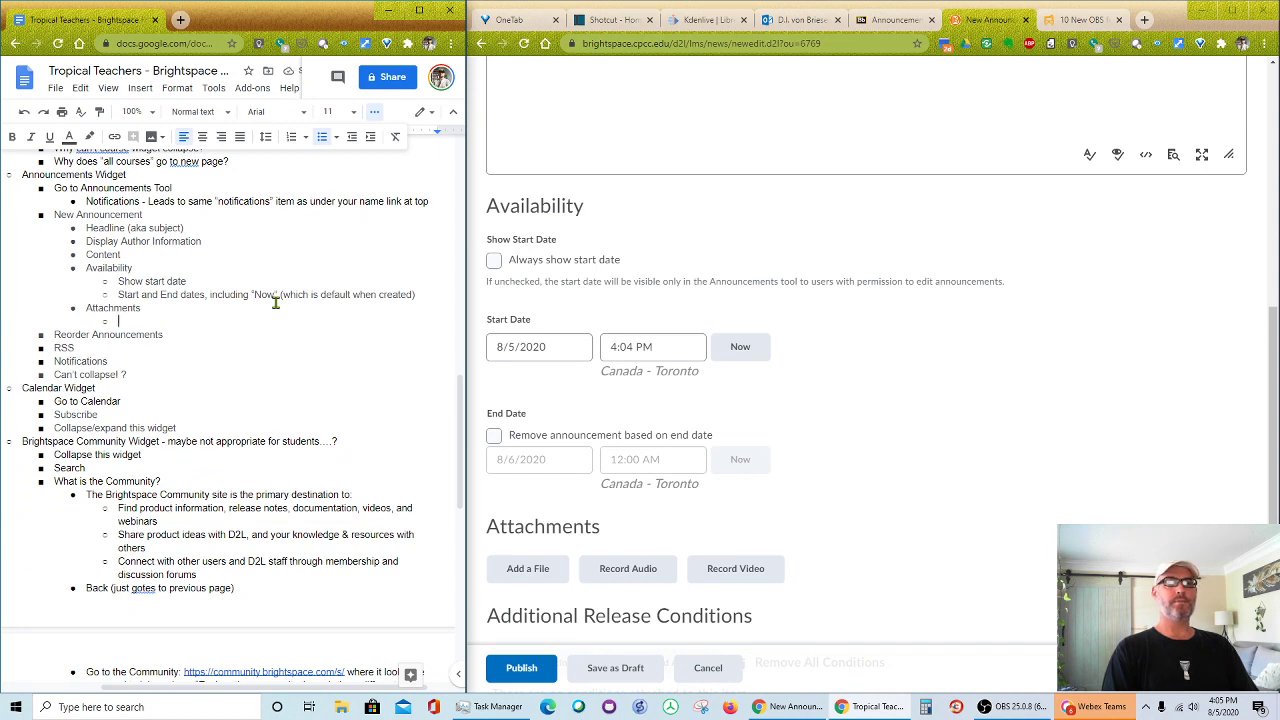
{"action": "type", "text": "Add a File"}
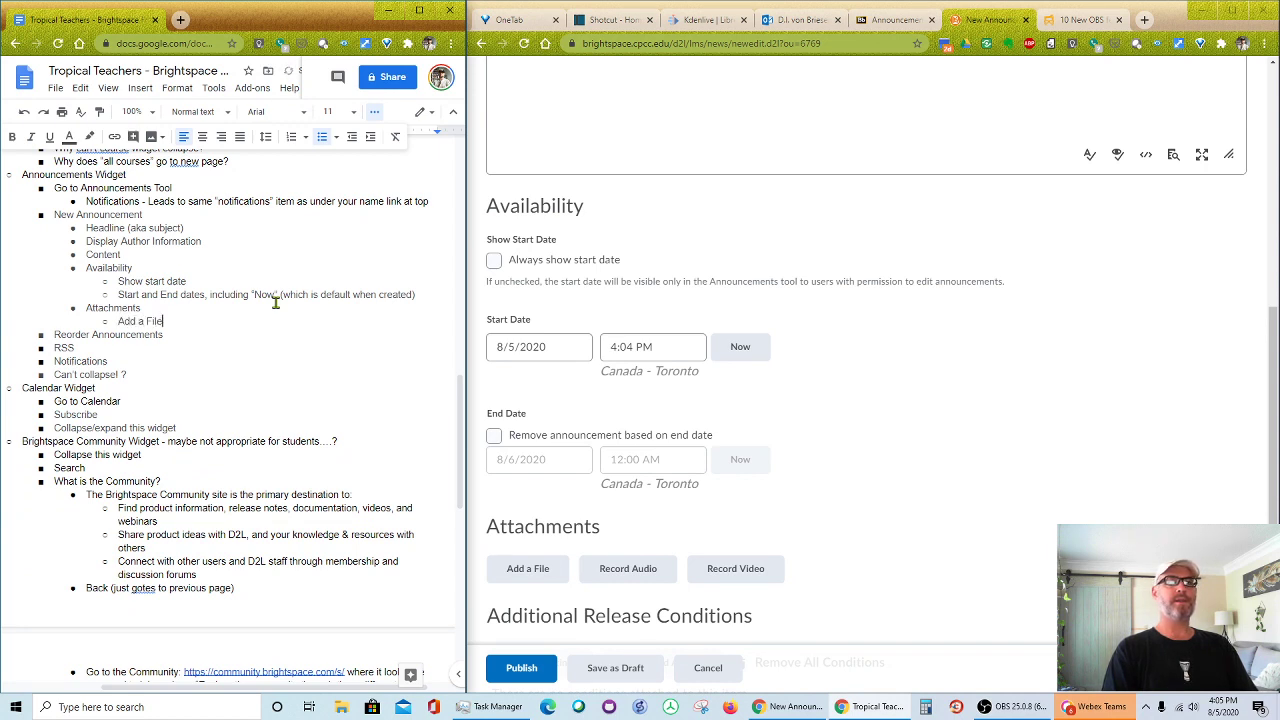
{"action": "key", "text": "Return"}
{"action": "type", "text": "Reco"}
{"action": "type", "text": "rd Audio"}
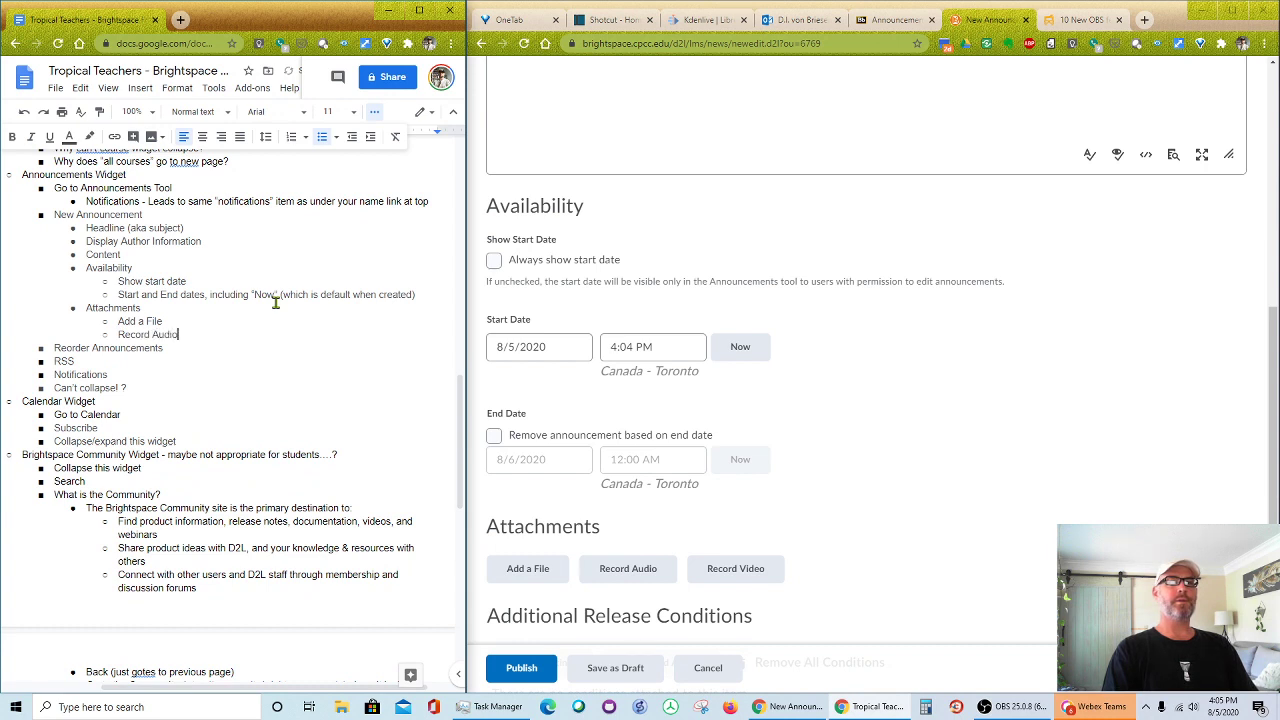
- Add the sub-item "Record Video" under Attachments in the Google Docs outline
{"action": "key", "text": "Return"}
{"action": "type", "text": "Record"}
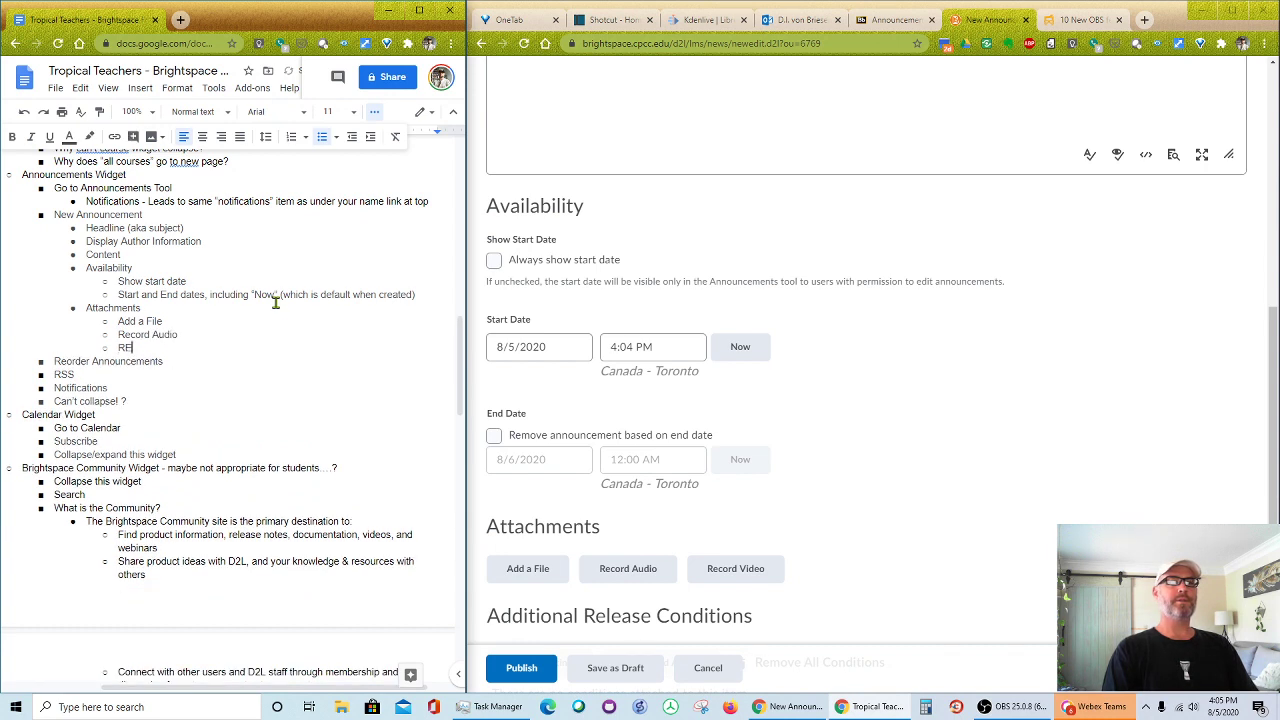
{"action": "key", "text": "BackSpace"}
{"action": "key", "text": "BackSpace"}
{"action": "key", "text": "BackSpace"}
{"action": "key", "text": "BackSpace"}
{"action": "type", "text": "cord Video"}
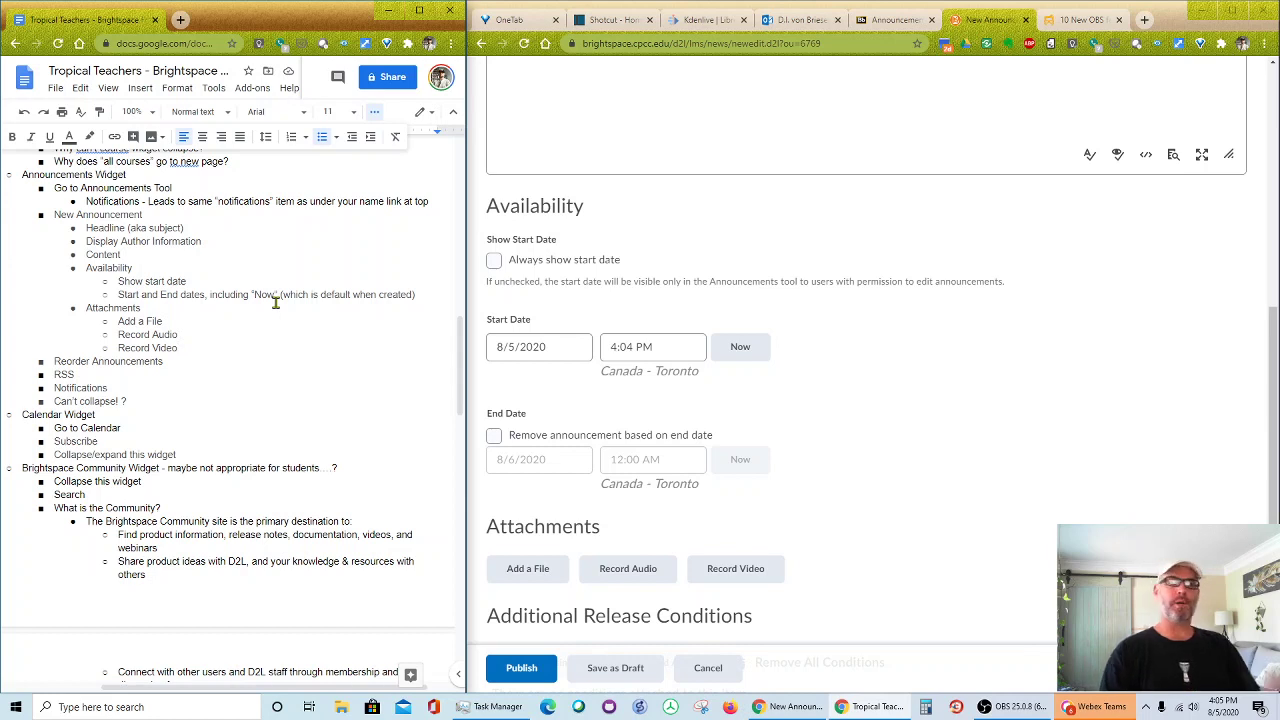
- Add an "Additional Release Conditions" bullet to the New Announcement outline, at the same level as Attachments
{"action": "scroll", "coordinate": [1060, 338], "scroll_direction": "down", "scroll_amount": 2}
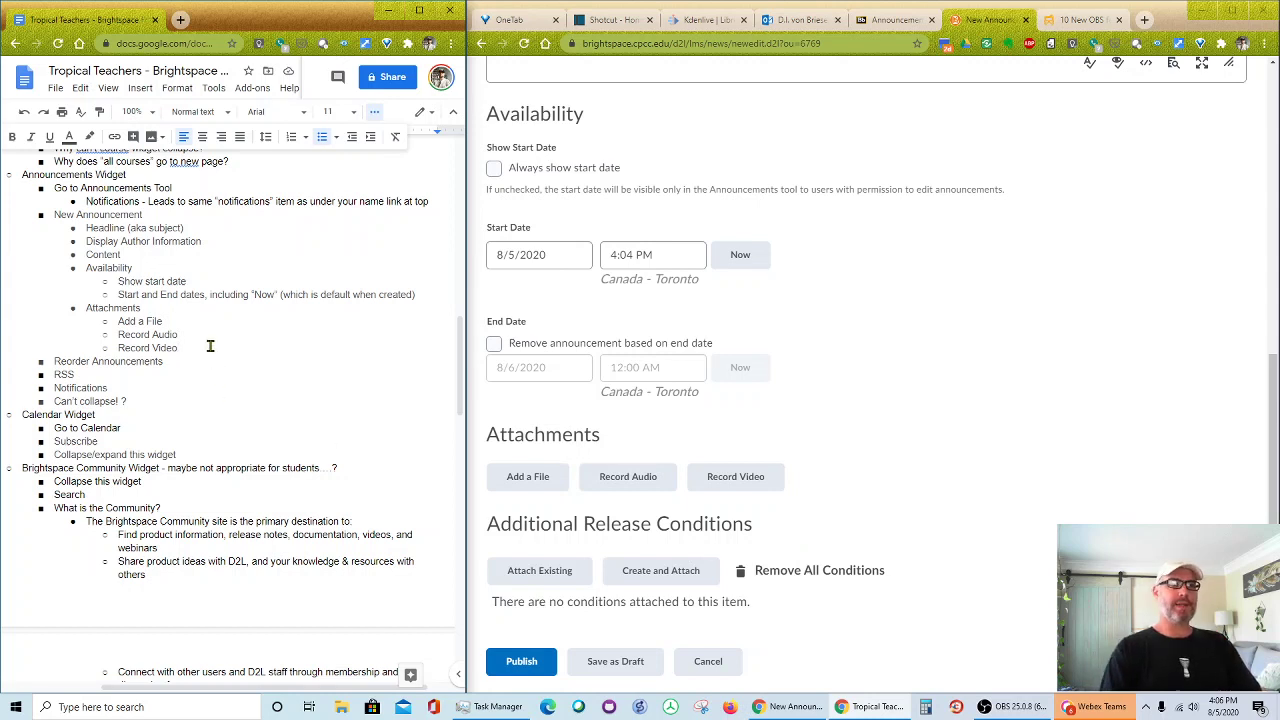
{"action": "key", "text": "Return"}
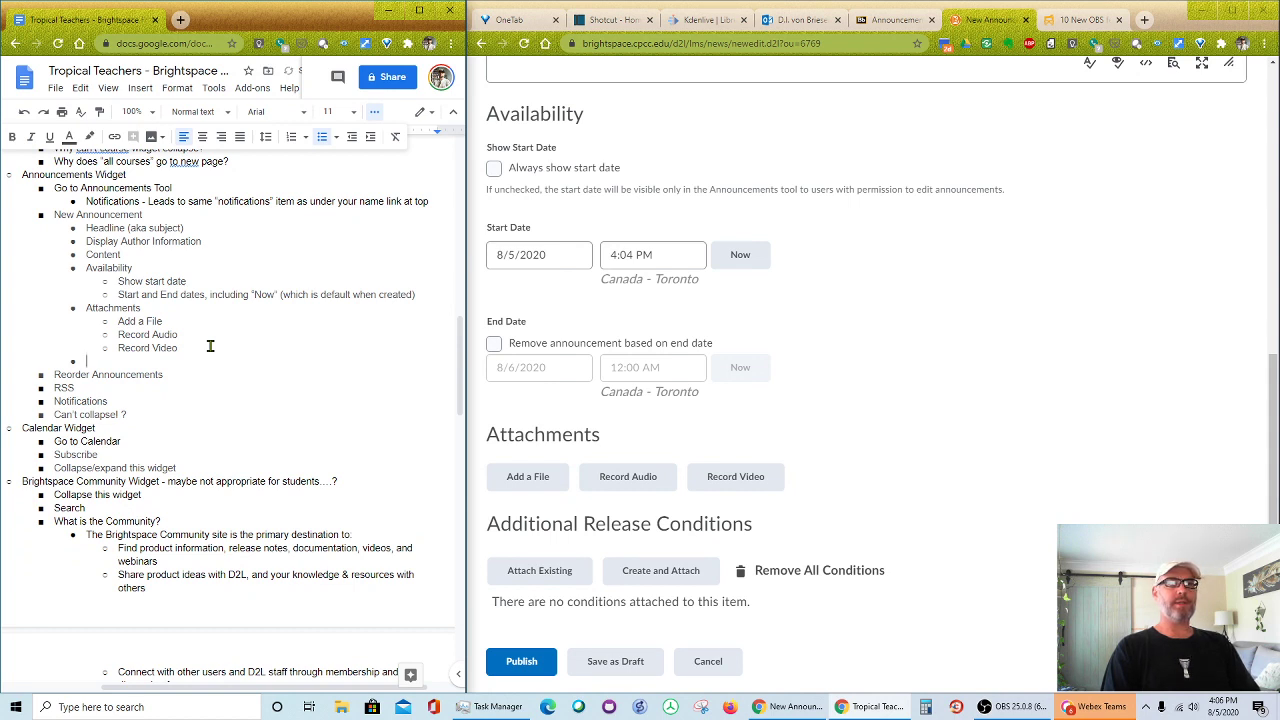
{"action": "type", "text": "Additi"}
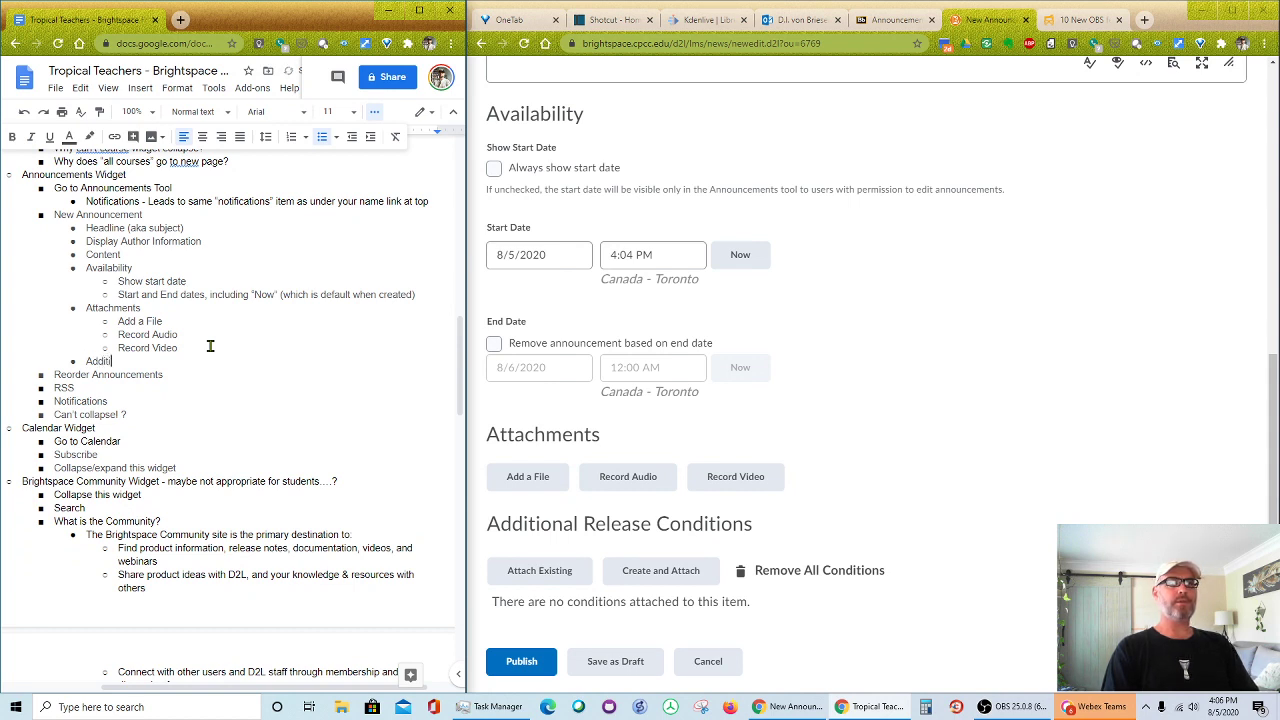
{"action": "type", "text": "onal Release Conditions"}
- Add the sub-items "Attach Existing" and "Create and Attach" under Additional Release Conditions in the outline
{"action": "key", "text": "Return"}
{"action": "type", "text": "At"}
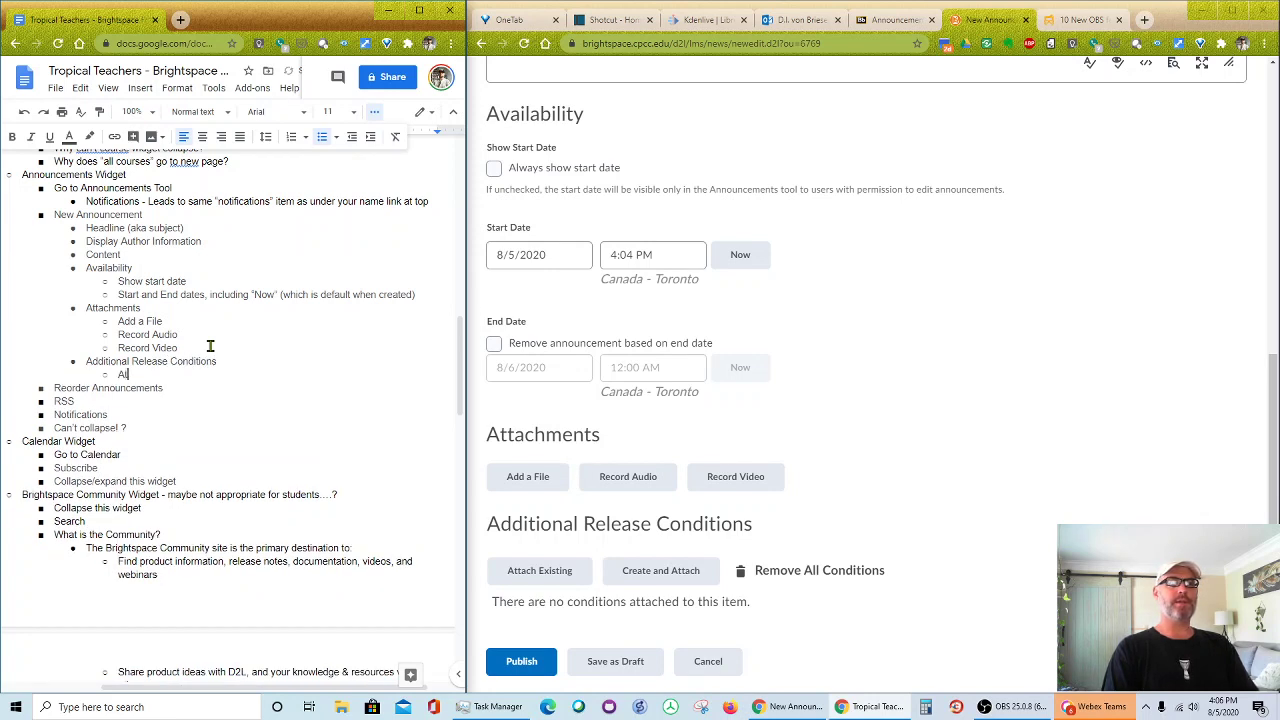
{"action": "type", "text": "tach Existing"}
{"action": "key", "text": "Return"}
{"action": "type", "text": "Cr"}
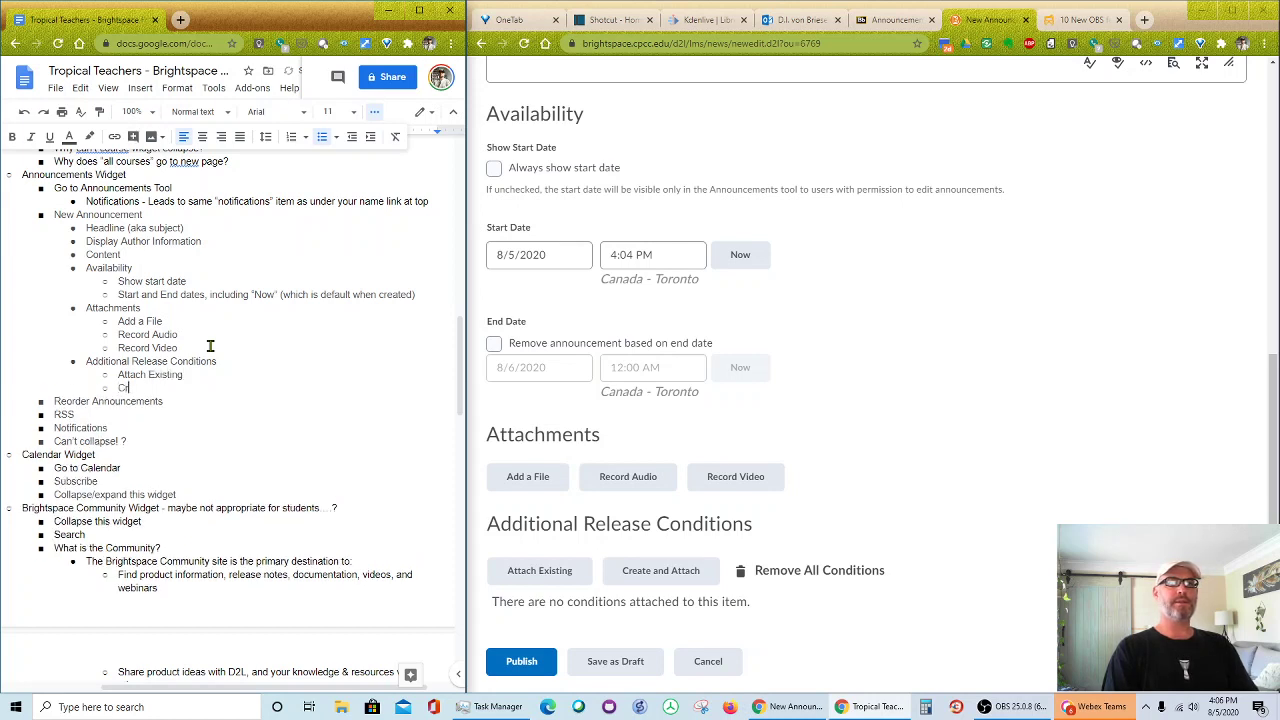
{"action": "type", "text": "eate and Attach"}
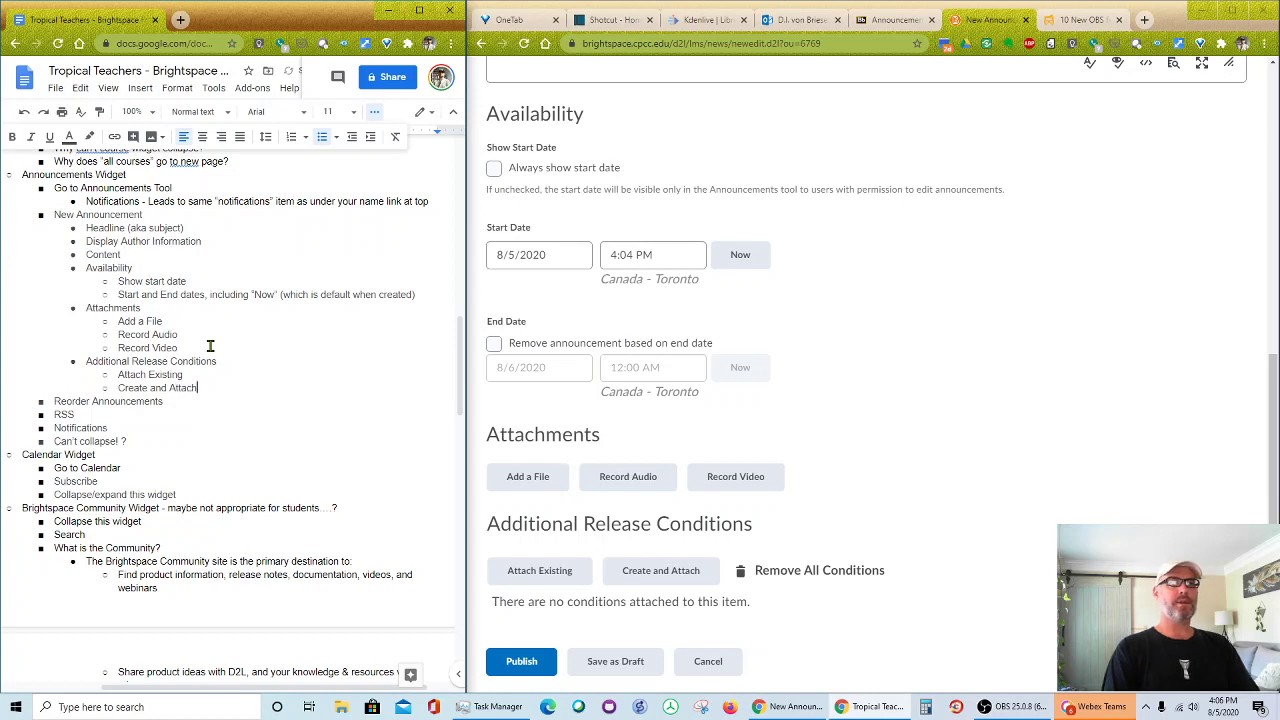
- Add the sub-item "Remove All Conditions" below Create and Attach in the outline
{"action": "key", "text": "Return"}
{"action": "type", "text": "Remove all"}
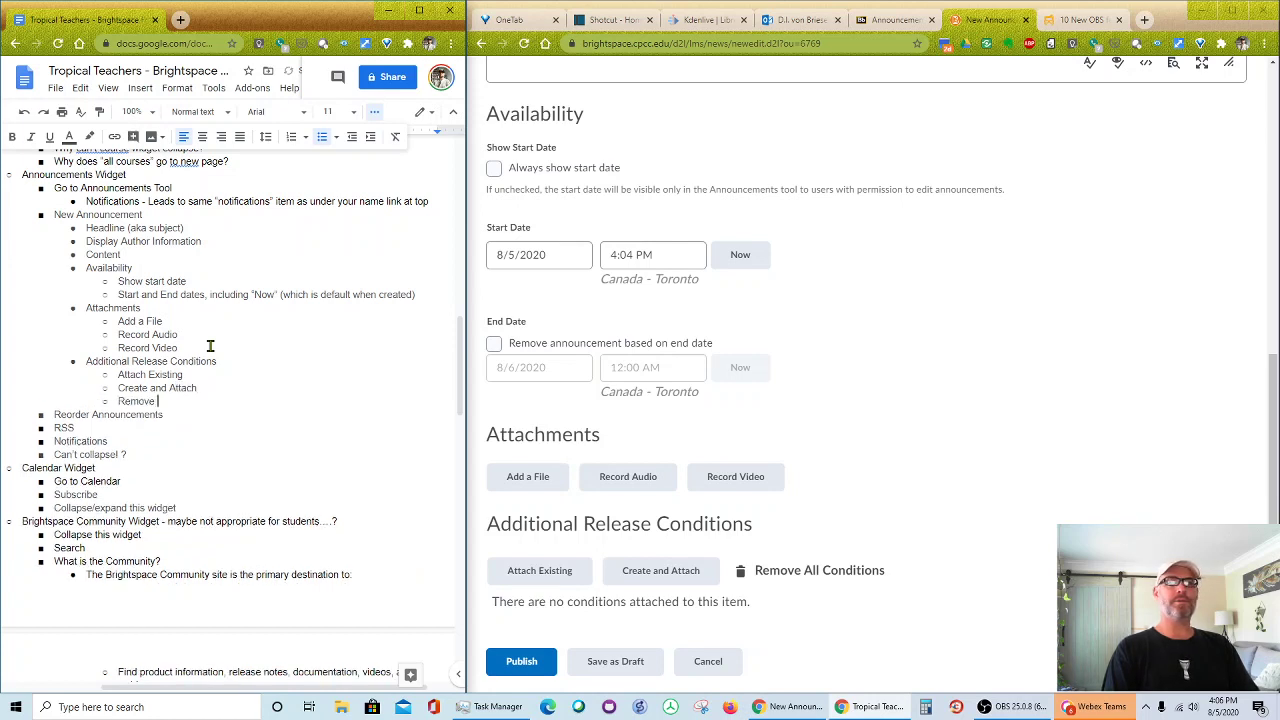
{"action": "key", "text": "BackSpace"}
{"action": "key", "text": "BackSpace"}
{"action": "key", "text": "BackSpace"}
{"action": "type", "text": "All"}
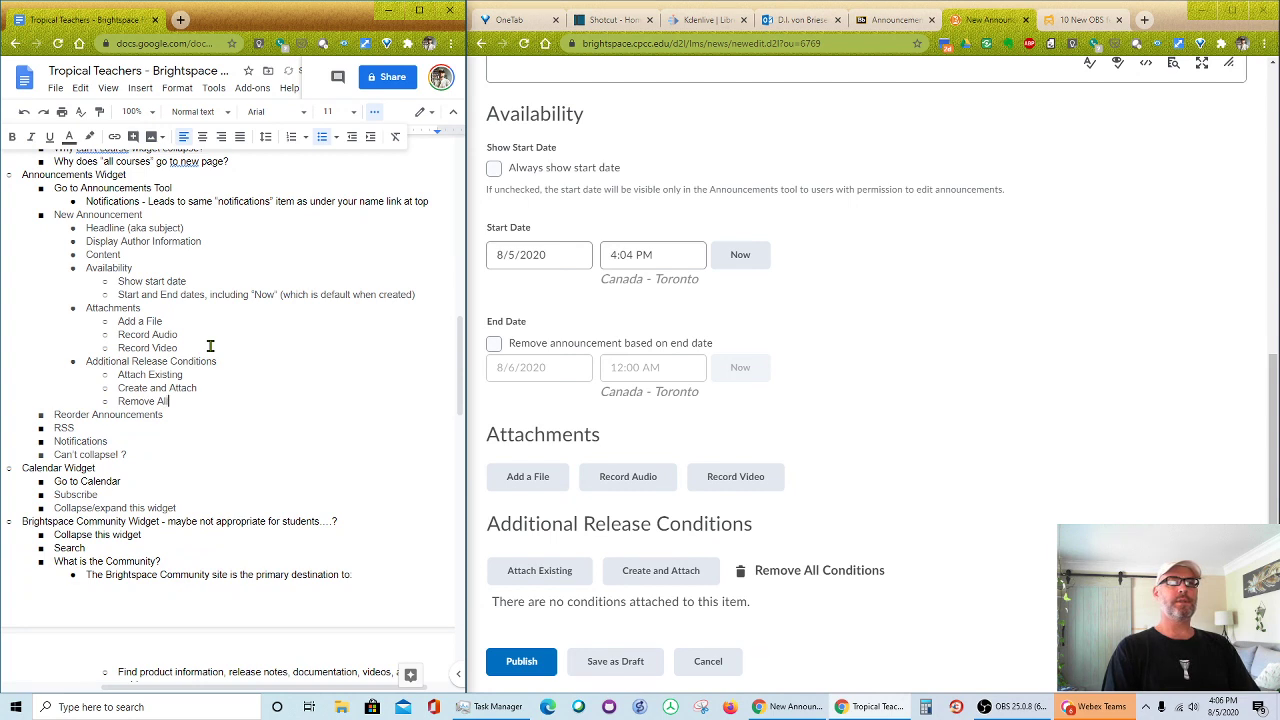
{"action": "type", "text": " Condition"}
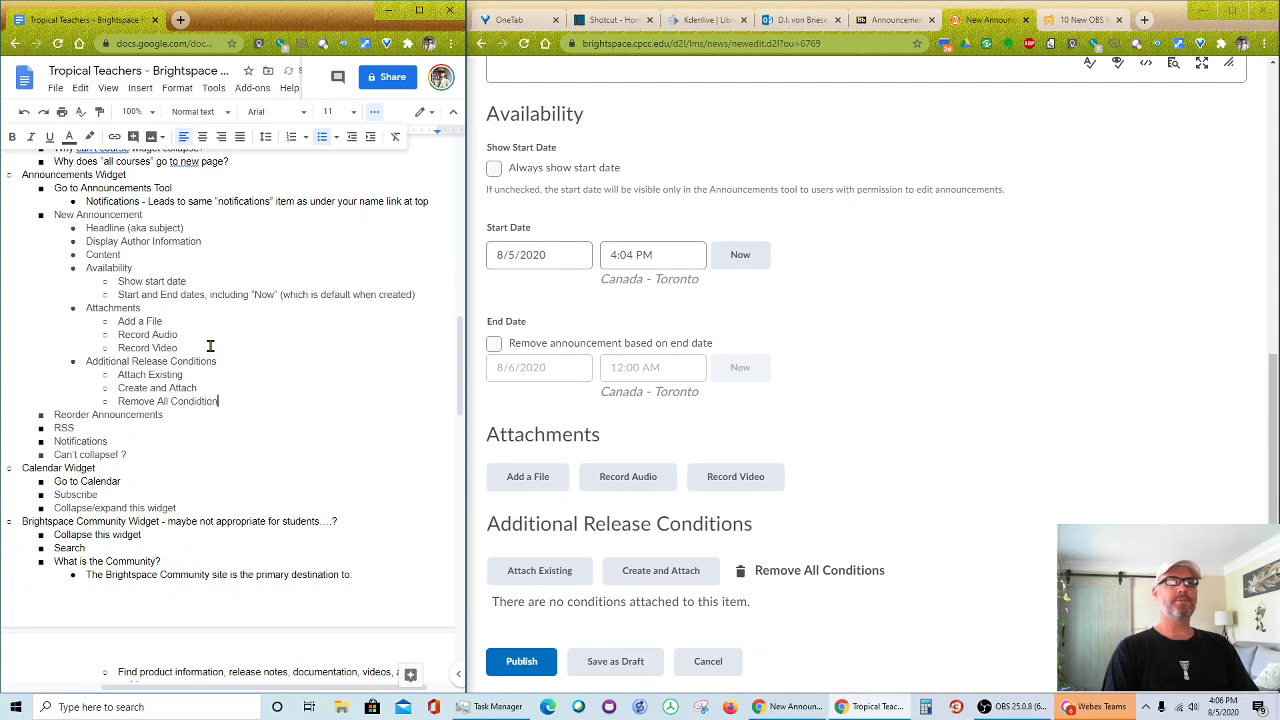
{"action": "key", "text": "BackSpace"}
{"action": "key", "text": "BackSpace"}
{"action": "key", "text": "BackSpace"}
{"action": "type", "text": "itions"}
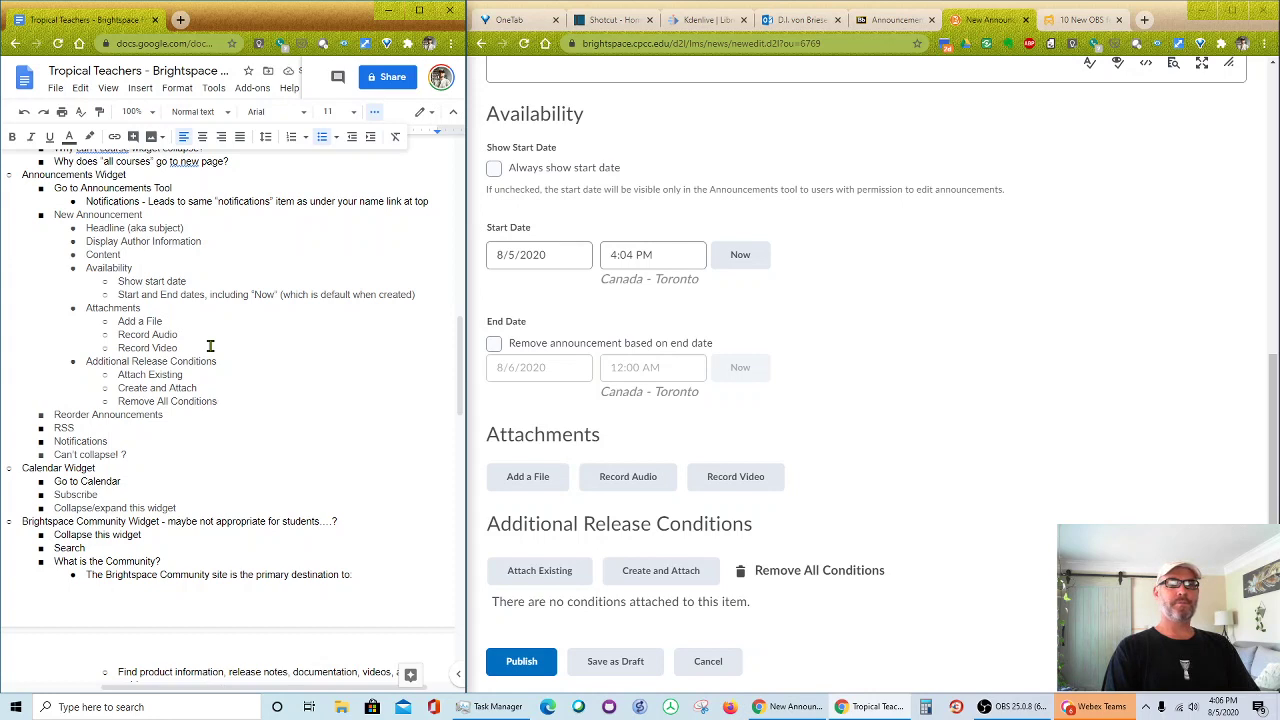
- Add a "Publish/Save as Draft/Cancel" bullet to the New Announcement outline, at the same level as Additional Release Conditions
{"action": "key", "text": "Return"}
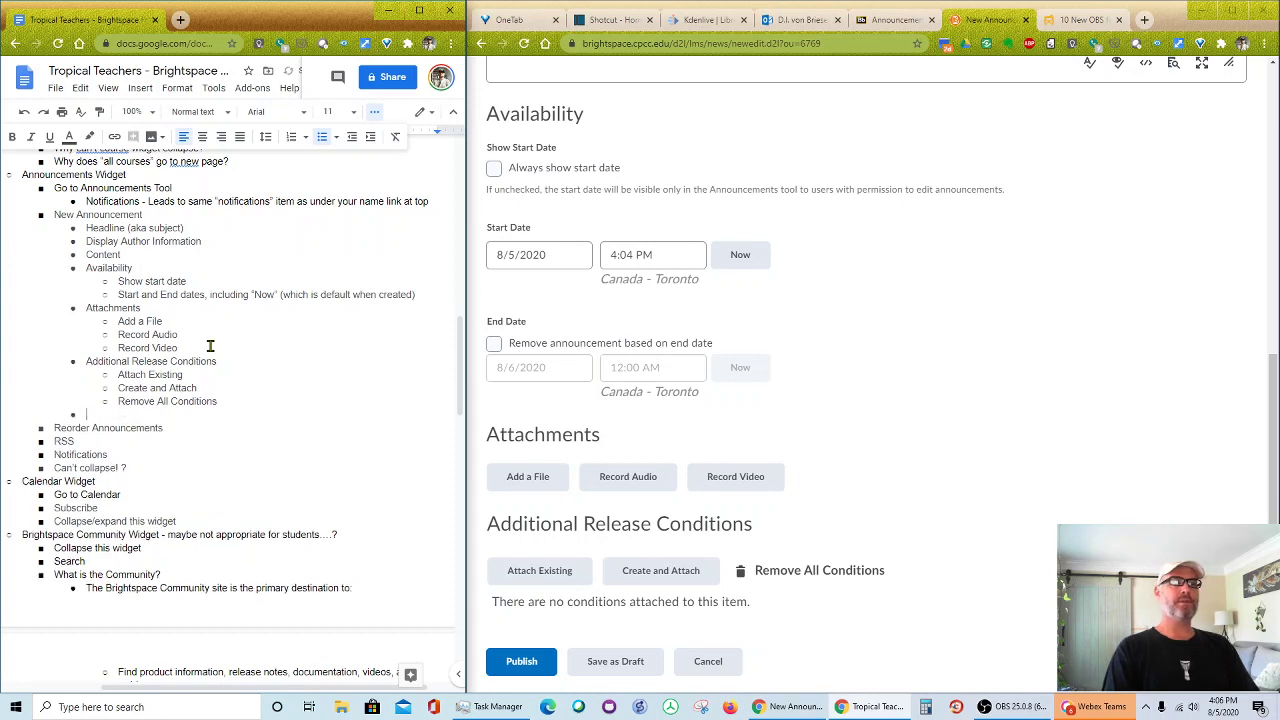
{"action": "type", "text": "Public"}
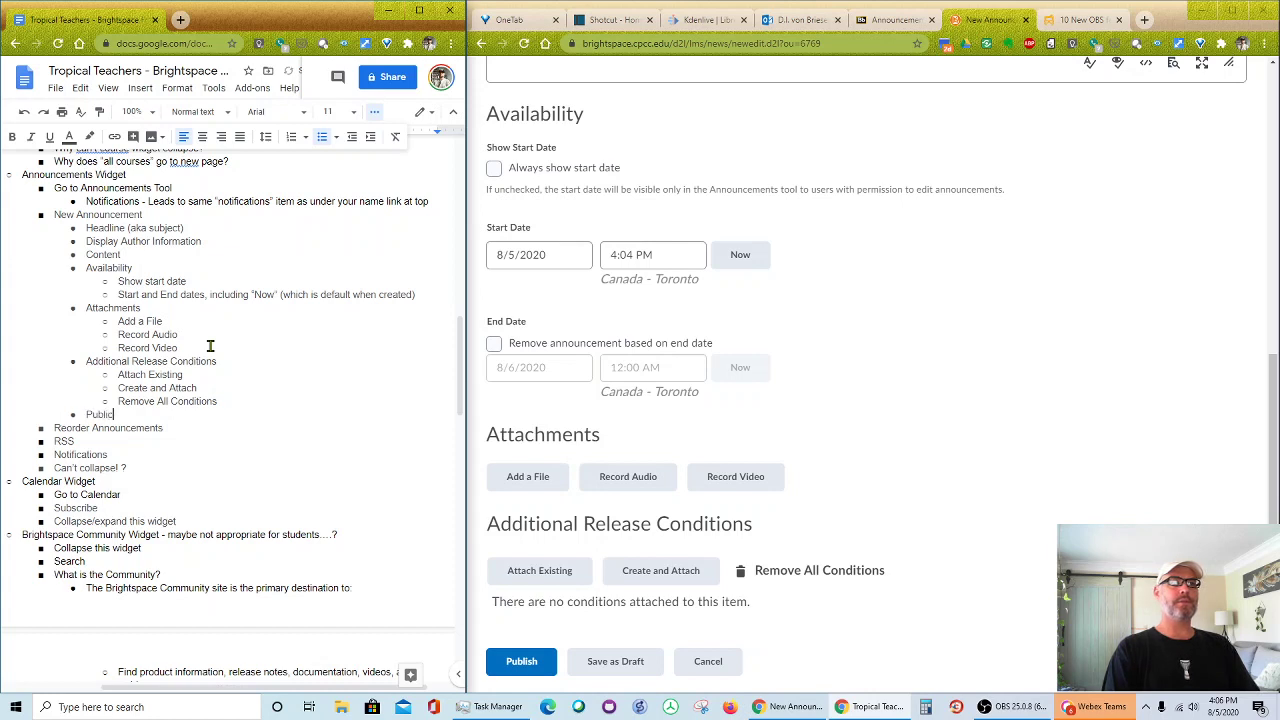
{"action": "key", "text": "BackSpace"}
{"action": "type", "text": "sh/Save as Draft"}
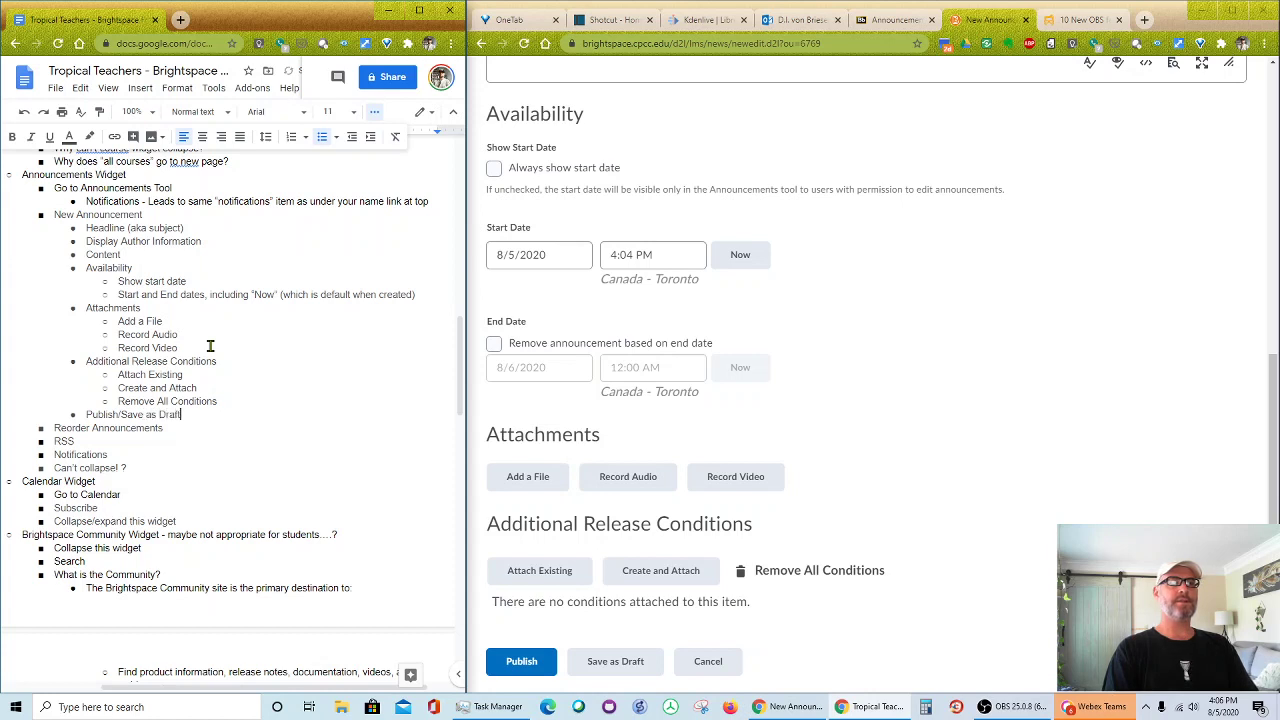
{"action": "type", "text": "/Cancel"}
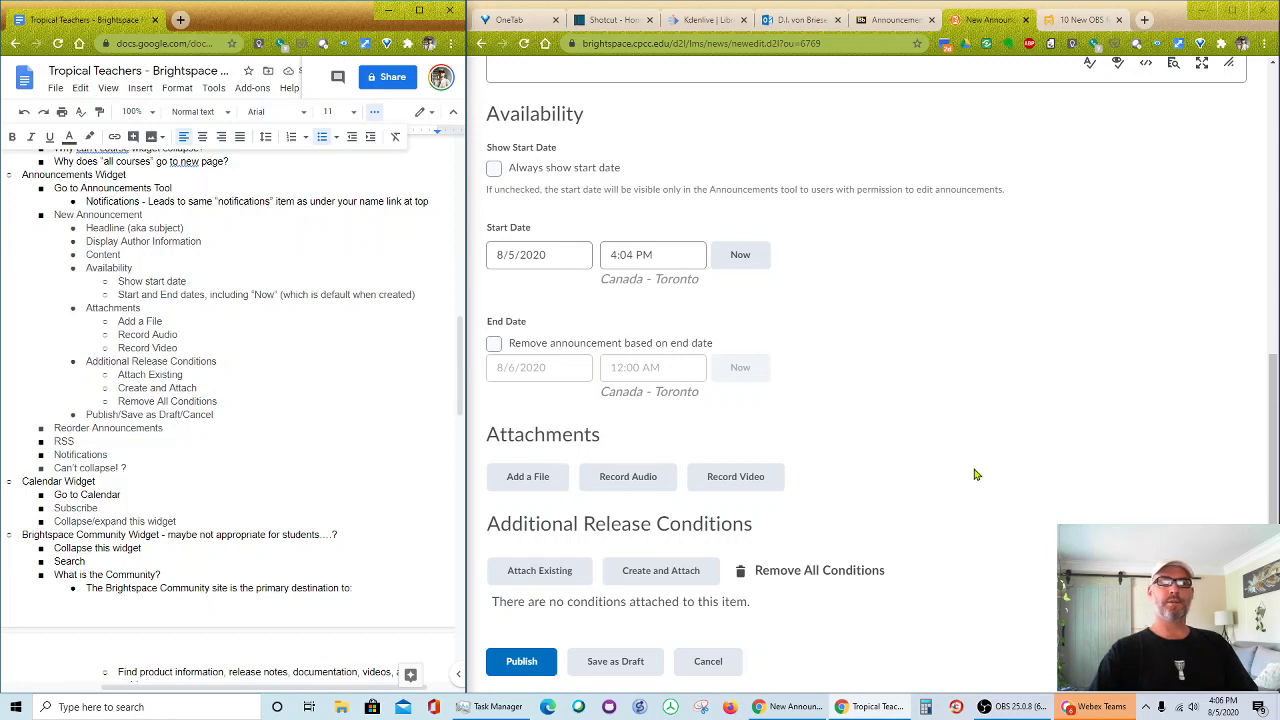
- In the Brightspace announcement, examine the existing release conditions for all tools and for Grades, and leave without attaching any
{"action": "left_click", "coordinate": [546, 573]}
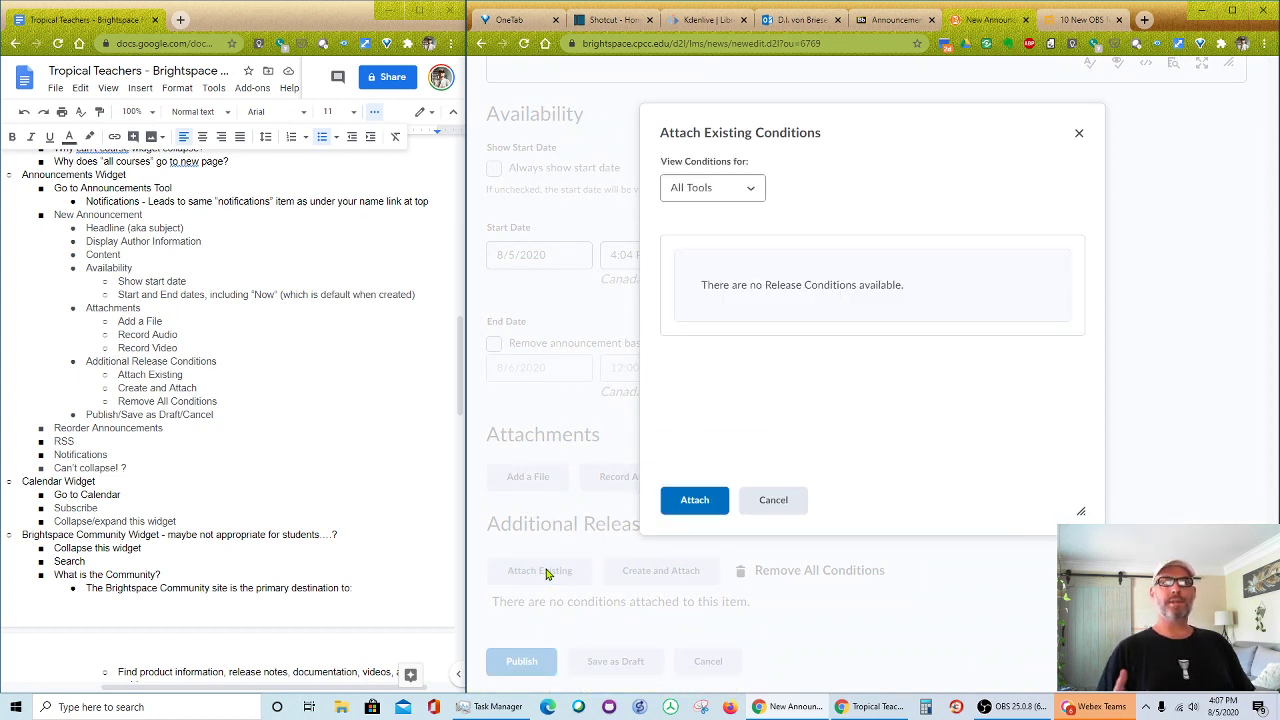
{"action": "left_click", "coordinate": [724, 188]}
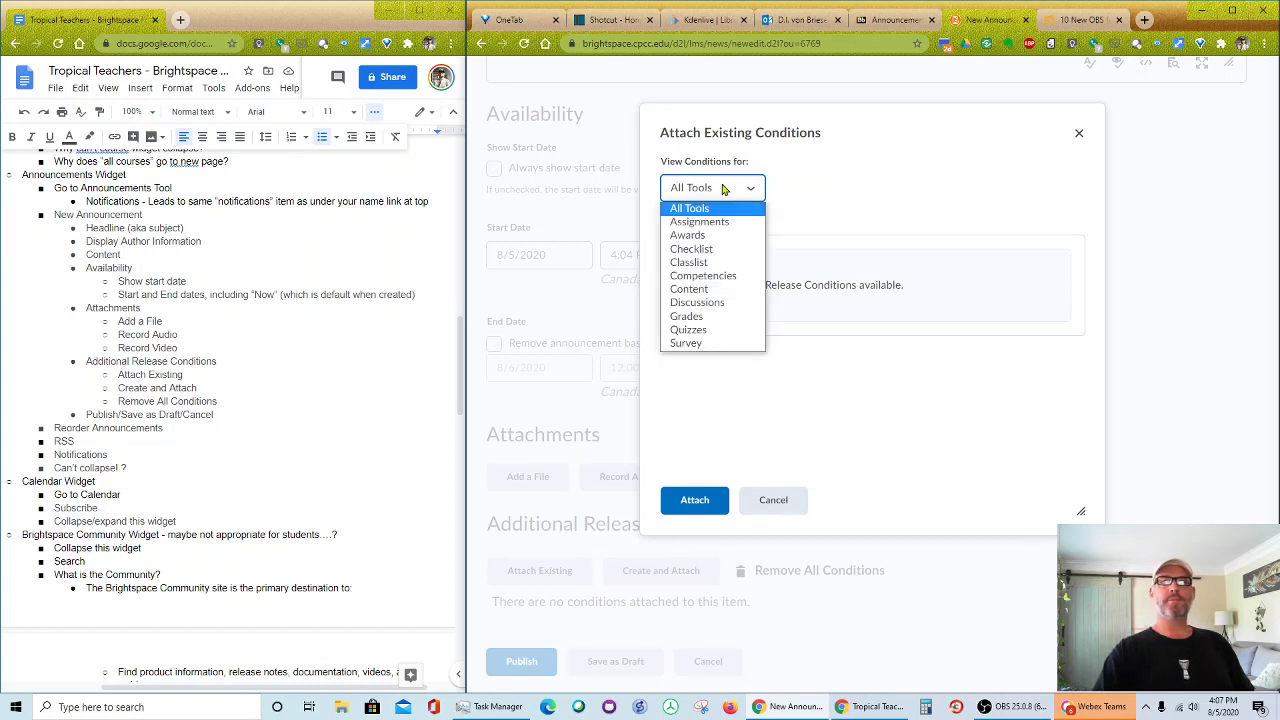
{"action": "left_click", "coordinate": [705, 318]}
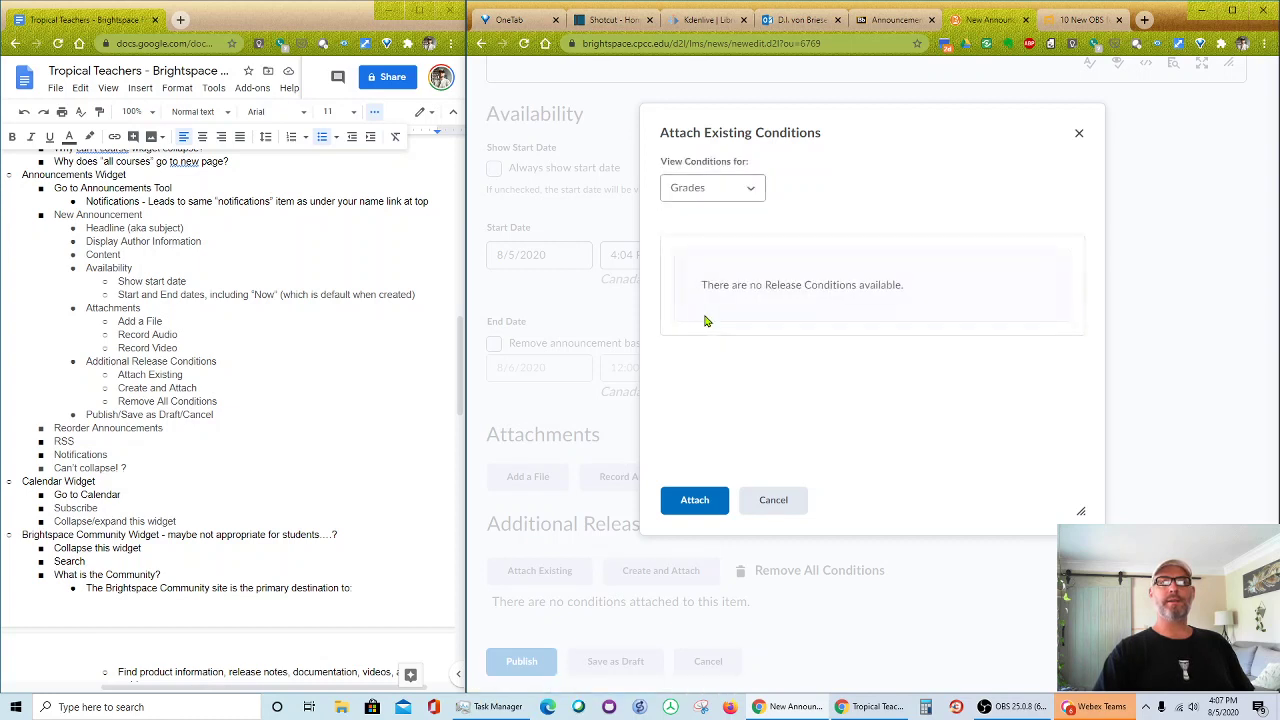
{"action": "left_click", "coordinate": [756, 190]}
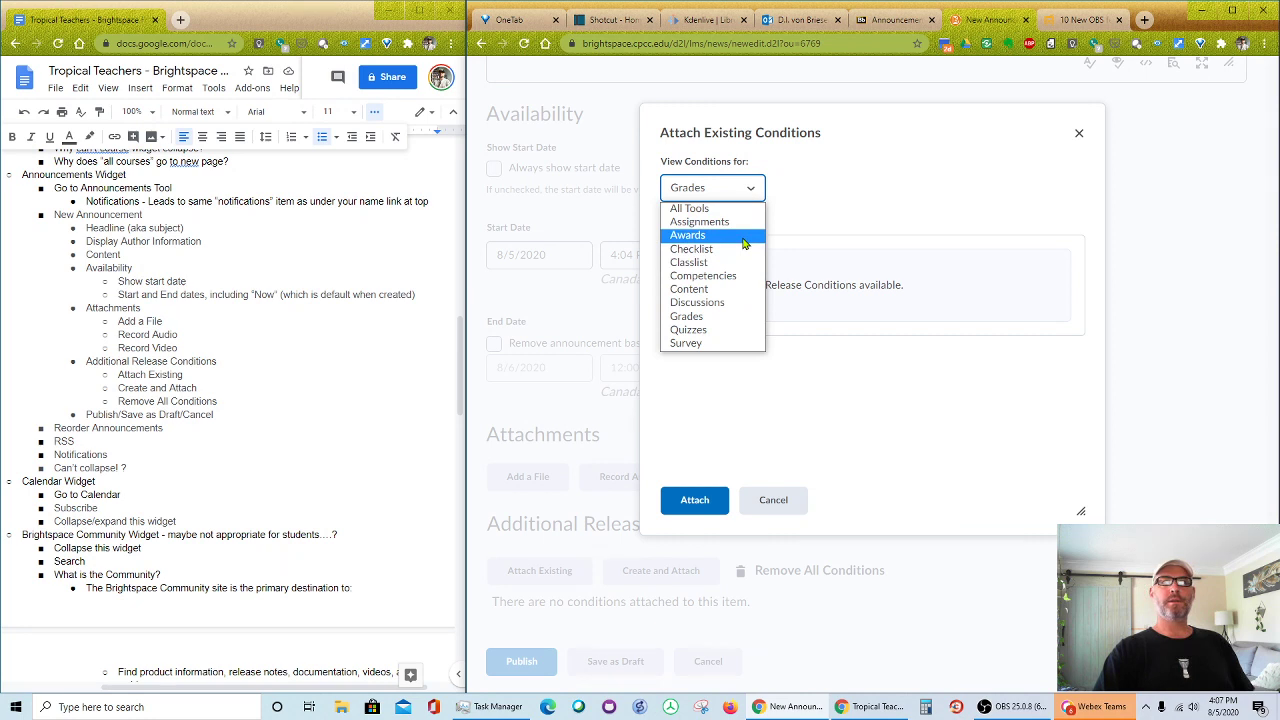
{"action": "left_click", "coordinate": [797, 170]}
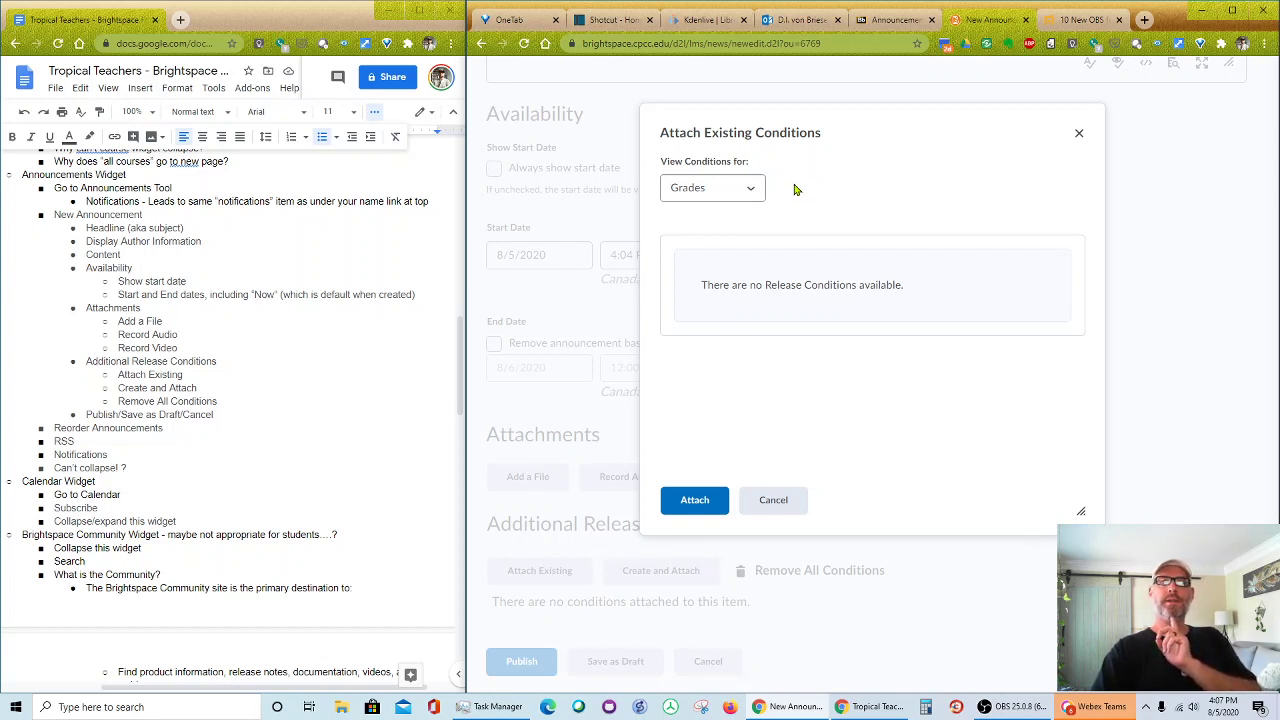
{"action": "left_click", "coordinate": [776, 505]}
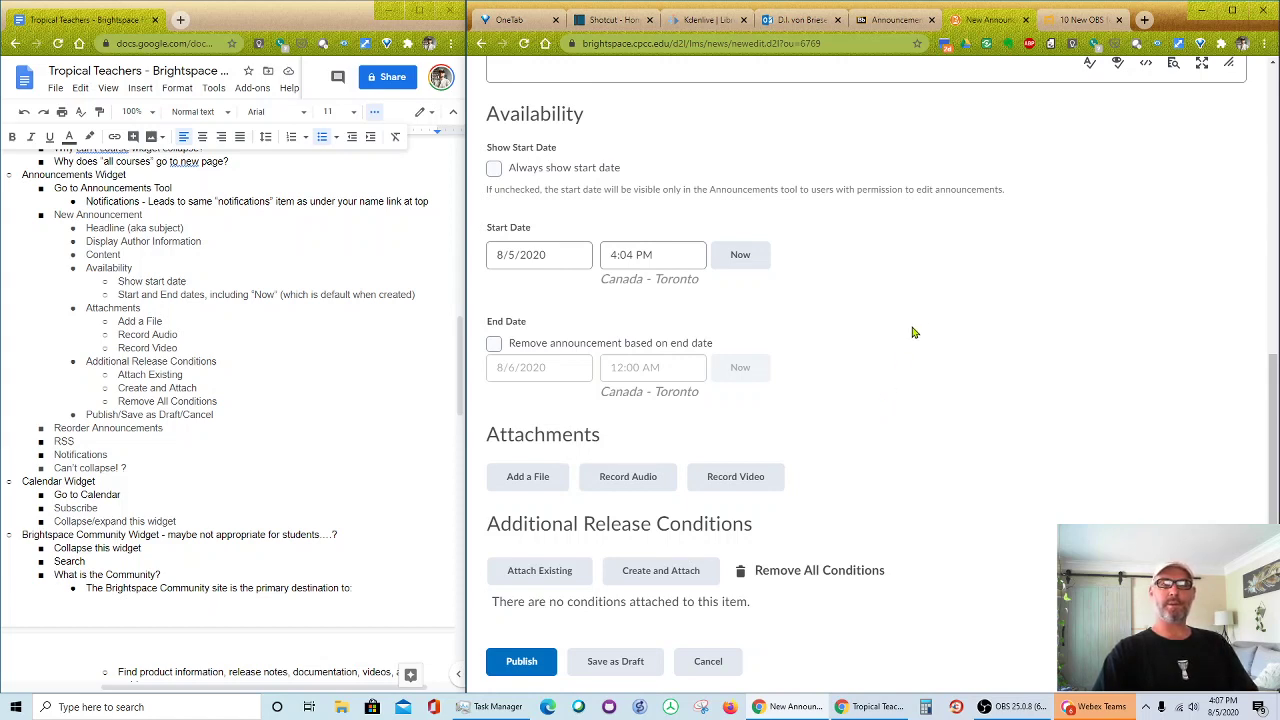
- Look through the condition types available for a new release condition and leave without creating one
{"action": "left_click", "coordinate": [643, 572]}
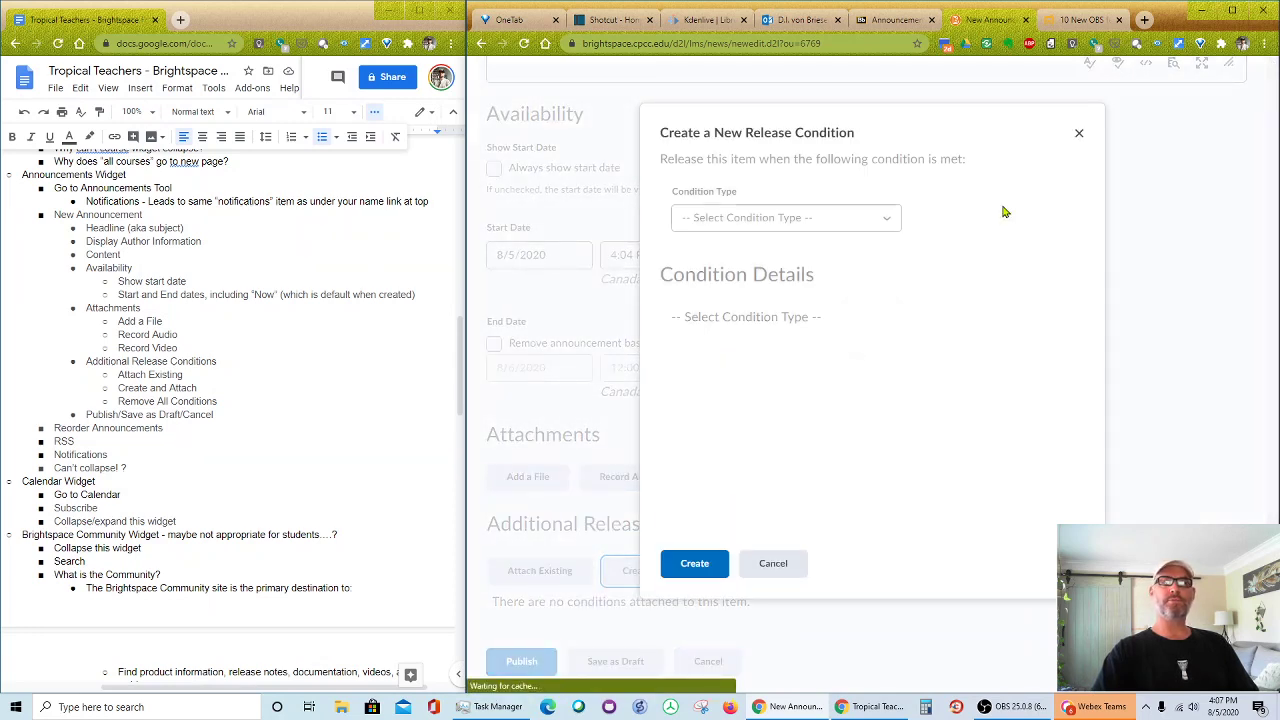
{"action": "left_click", "coordinate": [835, 219]}
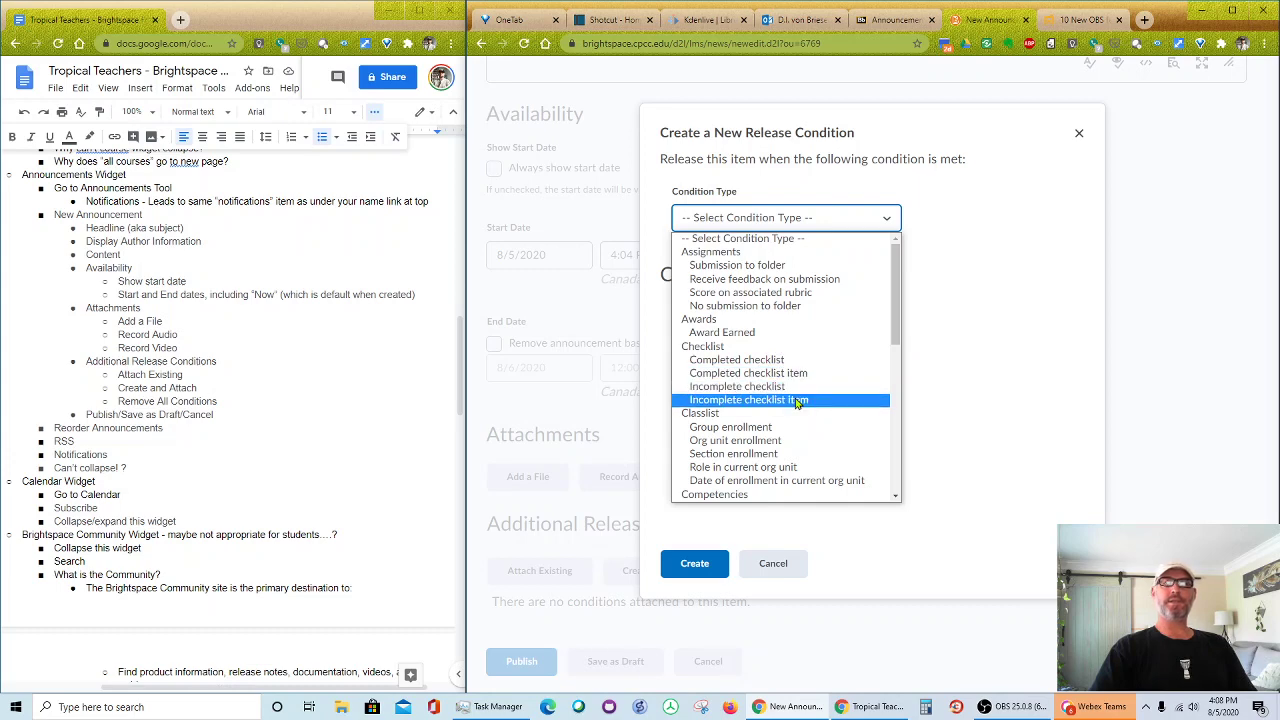
{"action": "scroll", "coordinate": [797, 403], "scroll_direction": "down", "scroll_amount": 5}
{"action": "scroll", "coordinate": [797, 403], "scroll_direction": "up", "scroll_amount": 3}
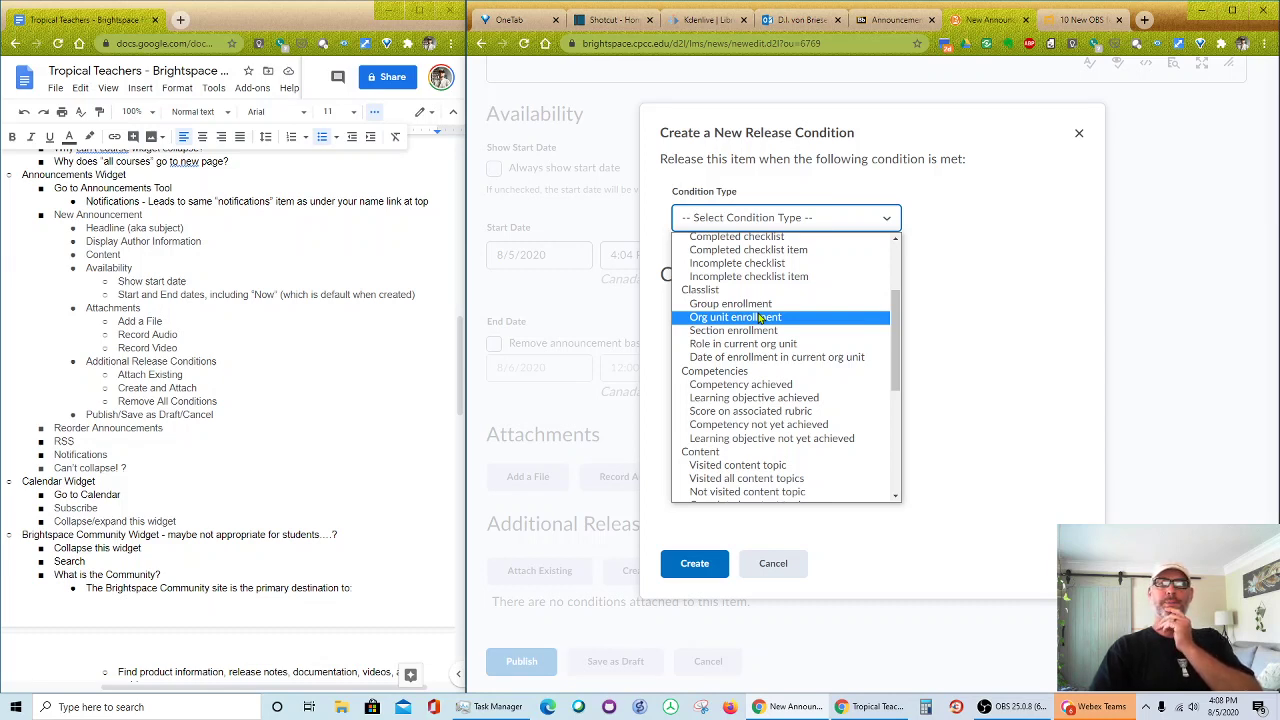
{"action": "scroll", "coordinate": [760, 318], "scroll_direction": "down", "scroll_amount": 3}
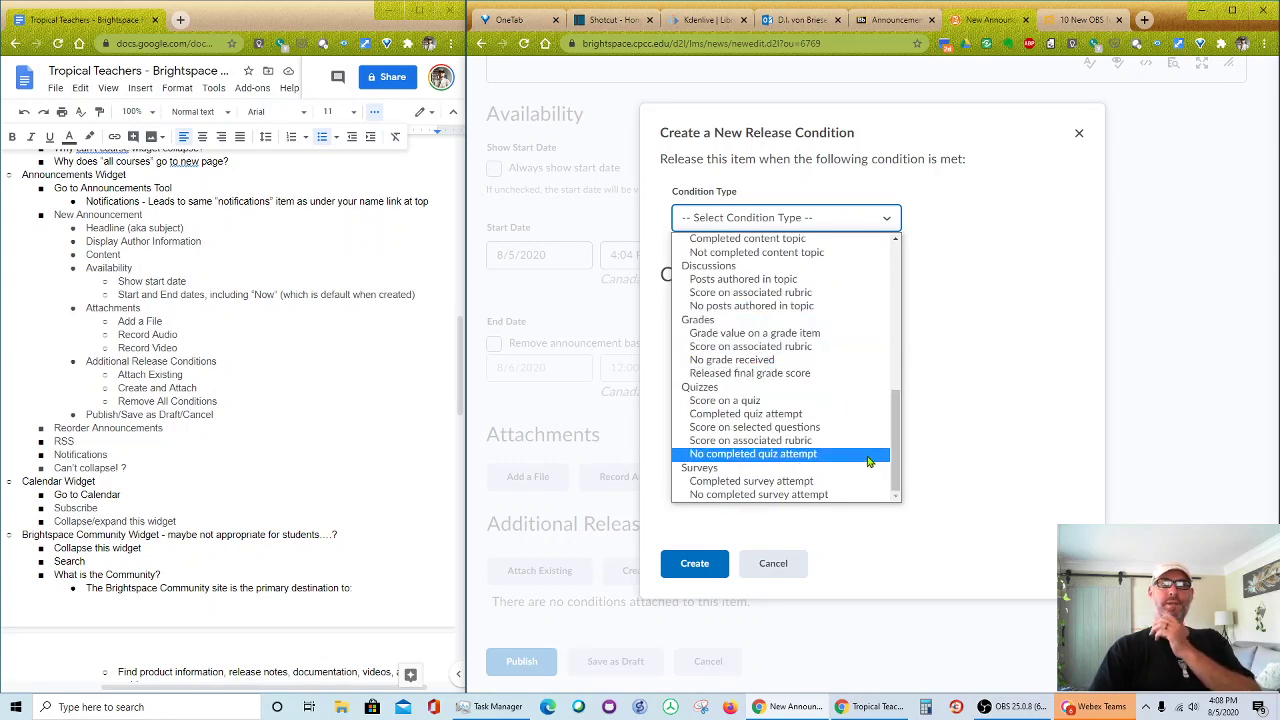
{"action": "mouse_move", "coordinate": [895, 463]}
{"action": "left_mouse_down"}
{"action": "mouse_move", "coordinate": [905, 296]}
{"action": "mouse_move", "coordinate": [908, 469]}
{"action": "left_mouse_up"}
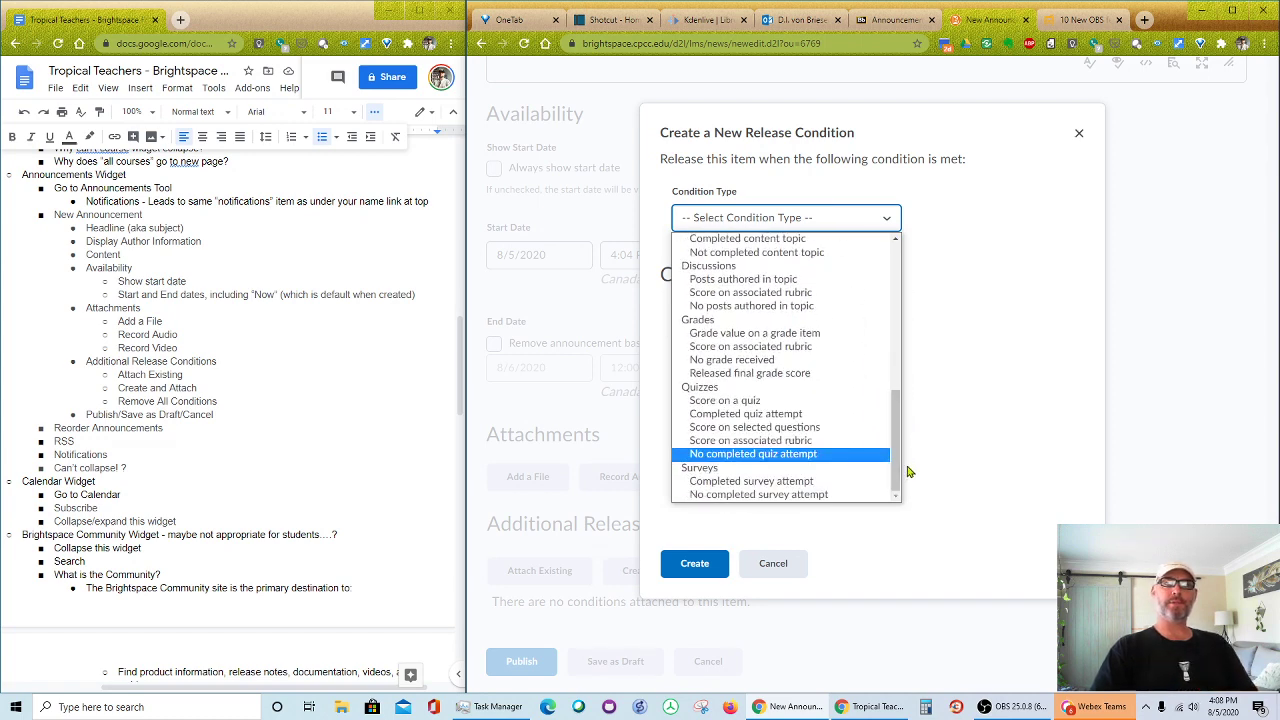
{"action": "left_click", "coordinate": [773, 563]}
{"action": "left_click", "coordinate": [773, 563]}
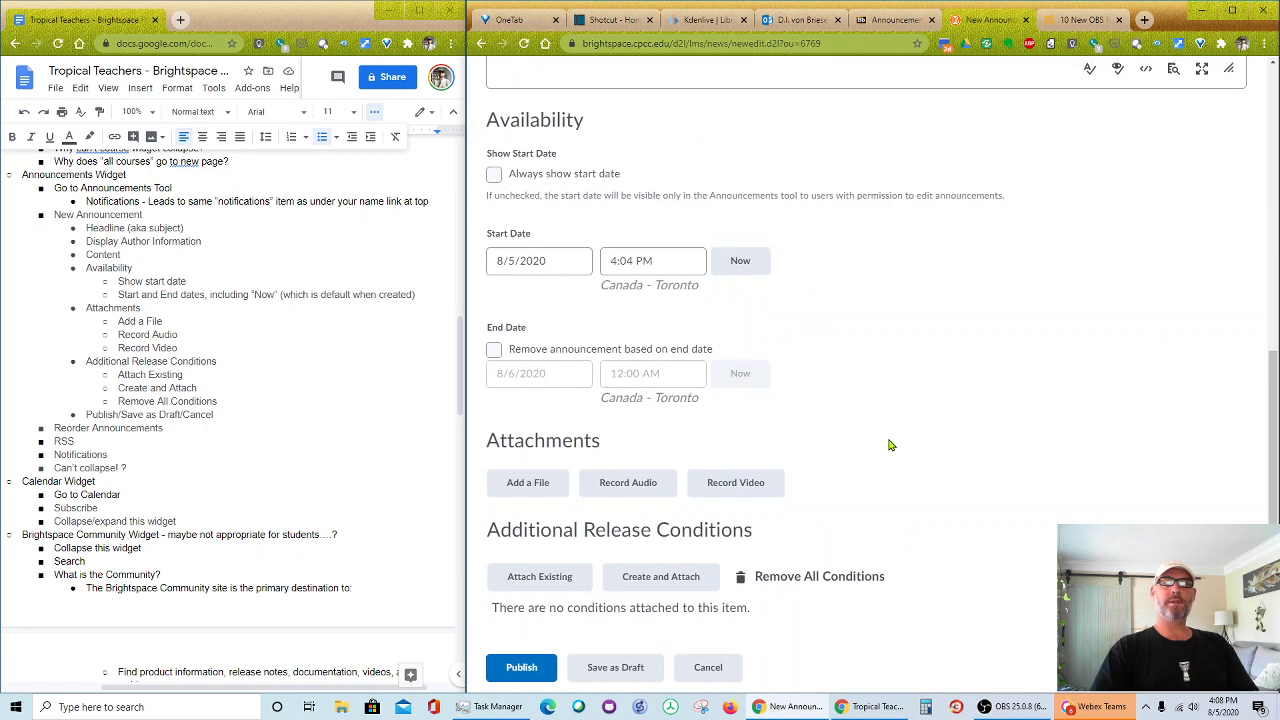
- Publish the welcome announcement in the WEB115 Brightspace course
{"action": "scroll", "coordinate": [890, 445], "scroll_direction": "up", "scroll_amount": 8}
{"action": "scroll", "coordinate": [890, 444], "scroll_direction": "down", "scroll_amount": 8}
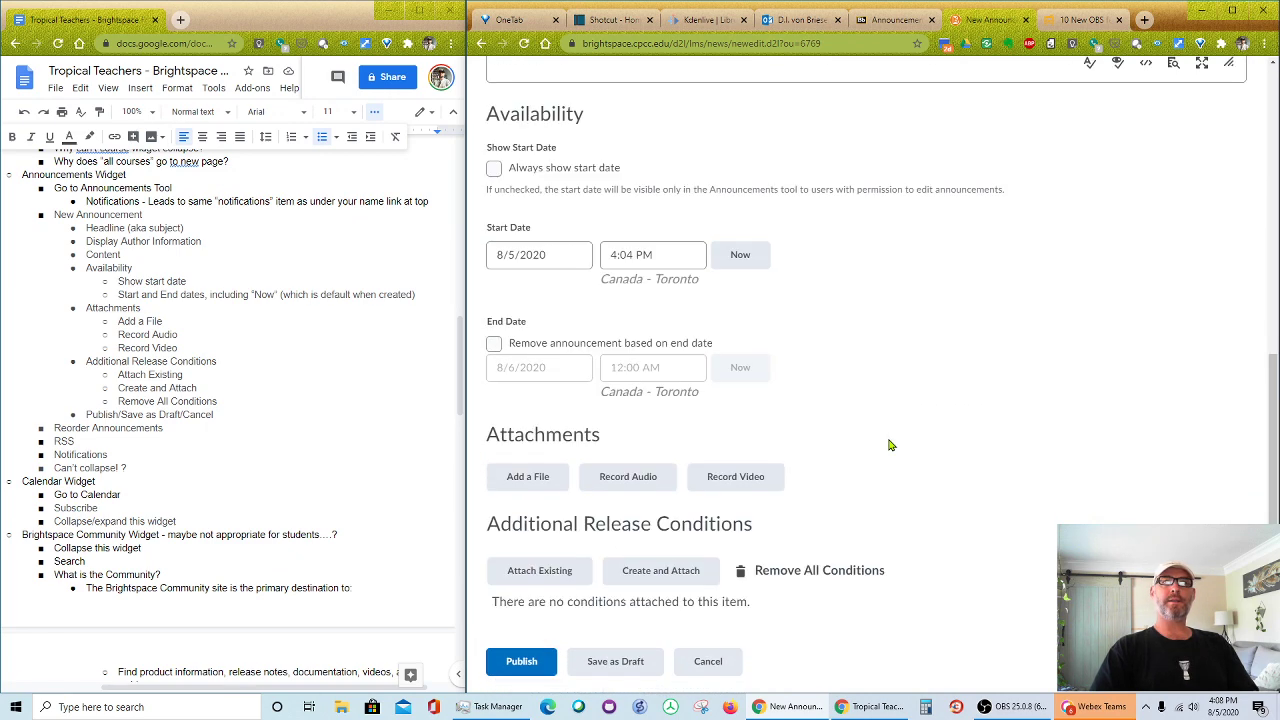
{"action": "left_click", "coordinate": [519, 665]}
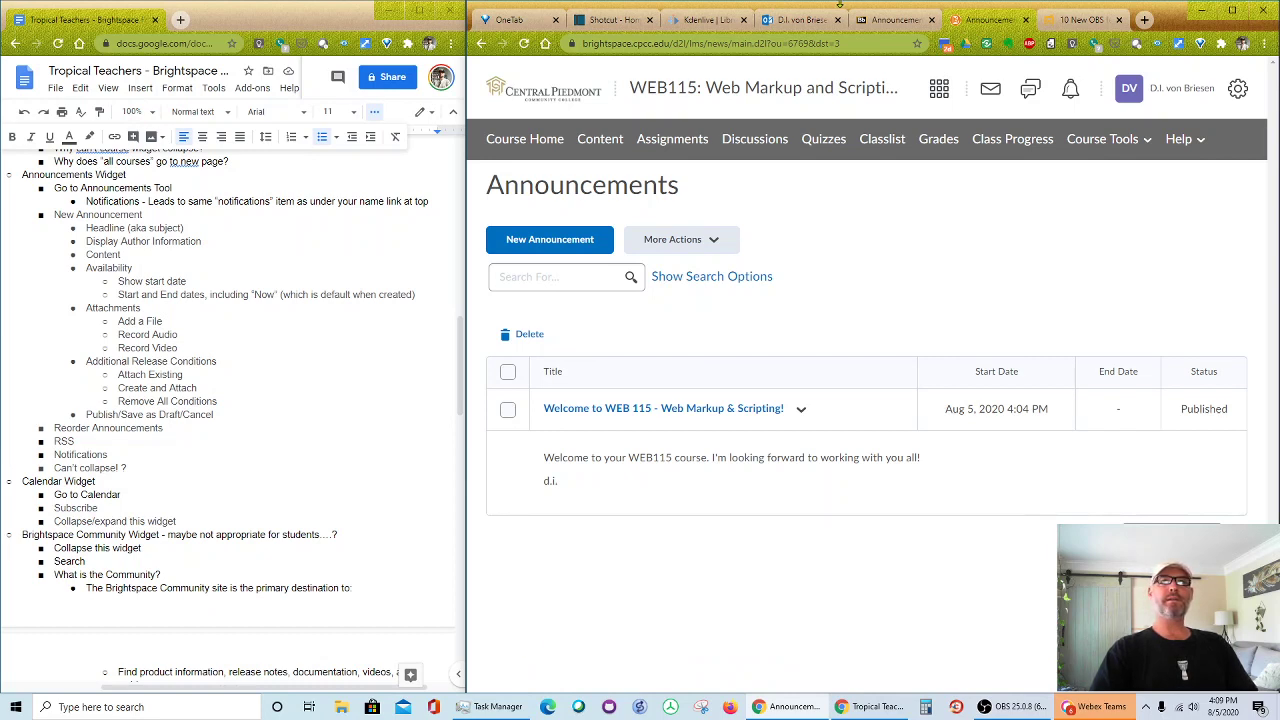
- Switch to the Blackboard WEB115 announcements, look over the two welcome messages, and turn Edit Mode off
{"action": "left_click", "coordinate": [880, 20]}
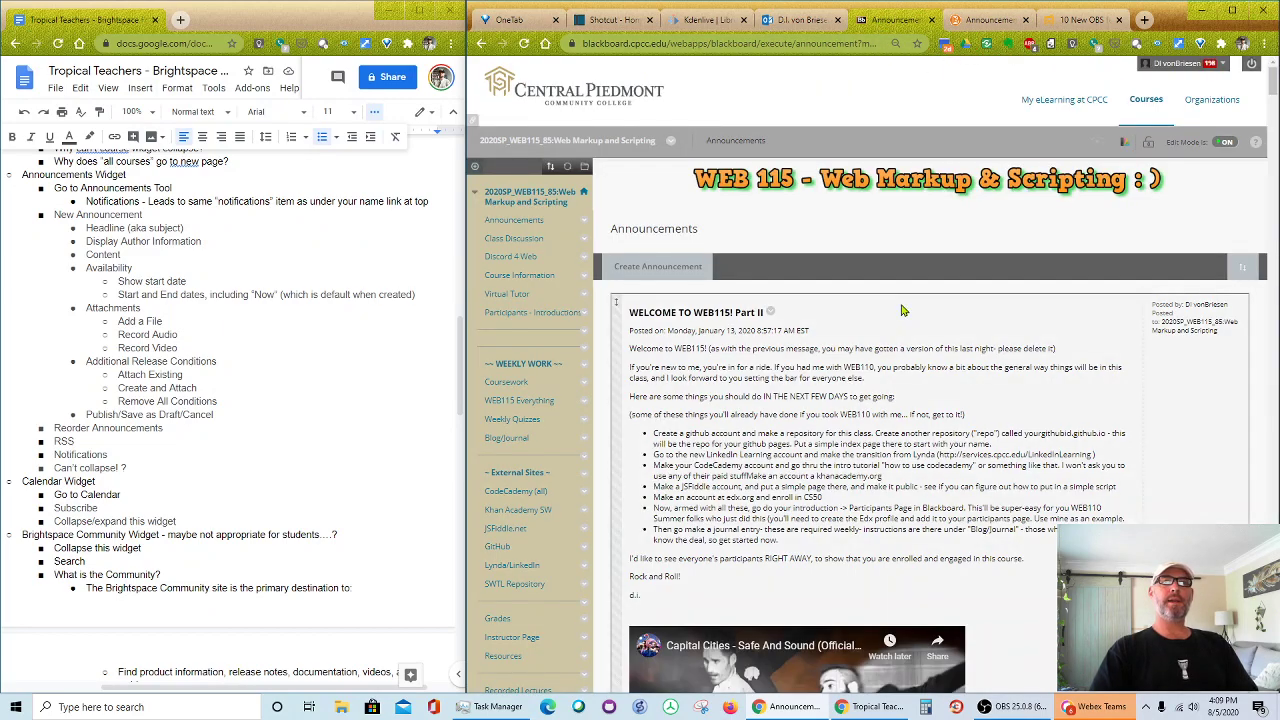
{"action": "scroll", "coordinate": [901, 311], "scroll_direction": "down", "scroll_amount": 10}
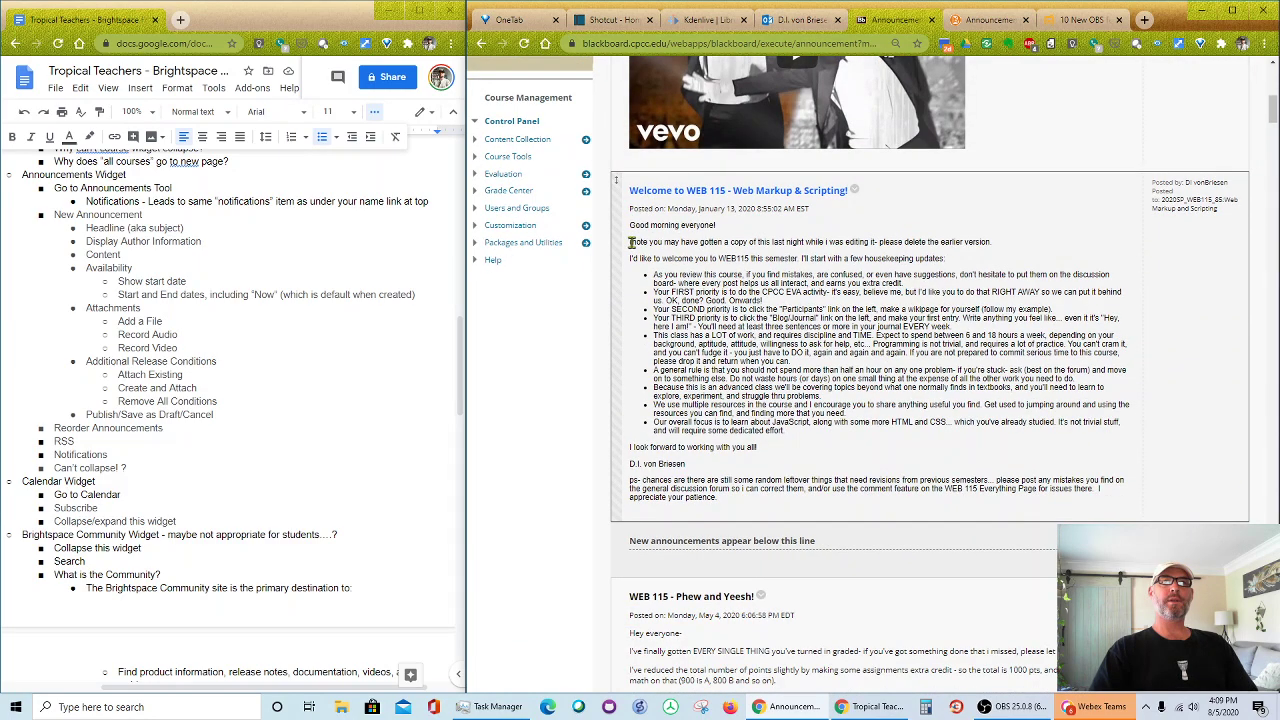
{"action": "left_click_drag", "start_coordinate": [638, 224], "coordinate": [740, 320]}
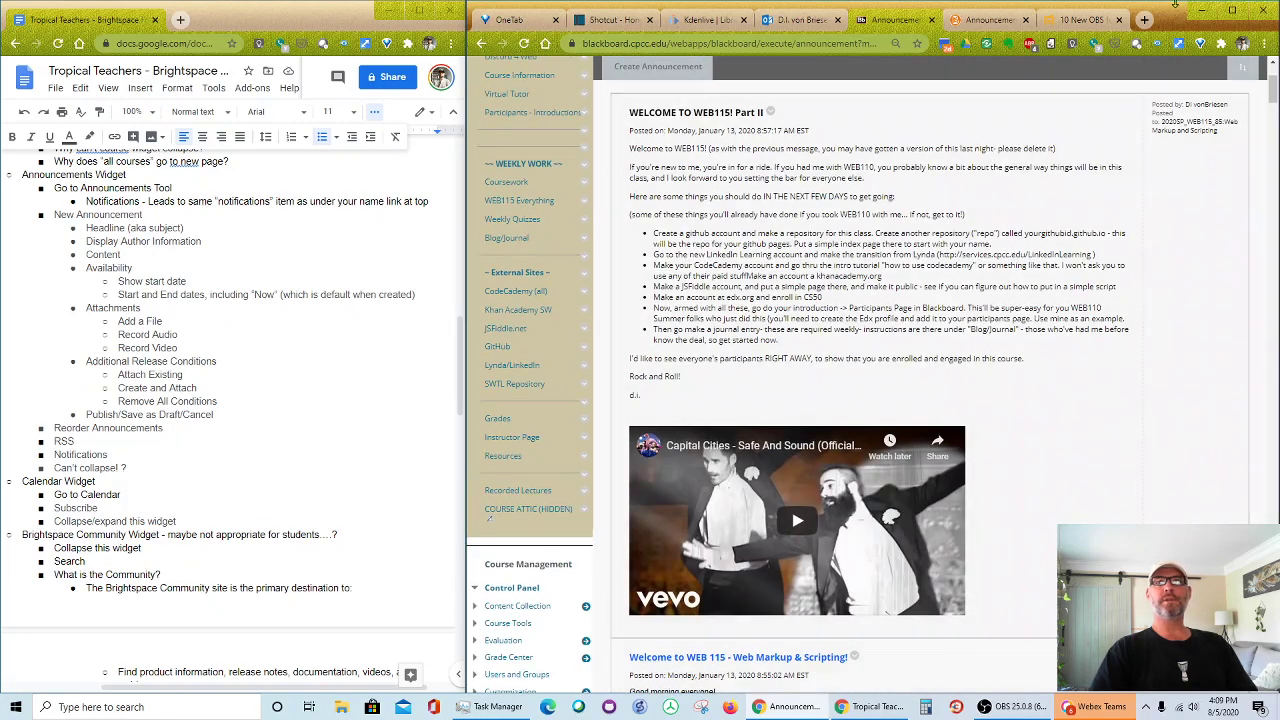
{"action": "scroll", "coordinate": [1183, 158], "scroll_direction": "up", "scroll_amount": 2}
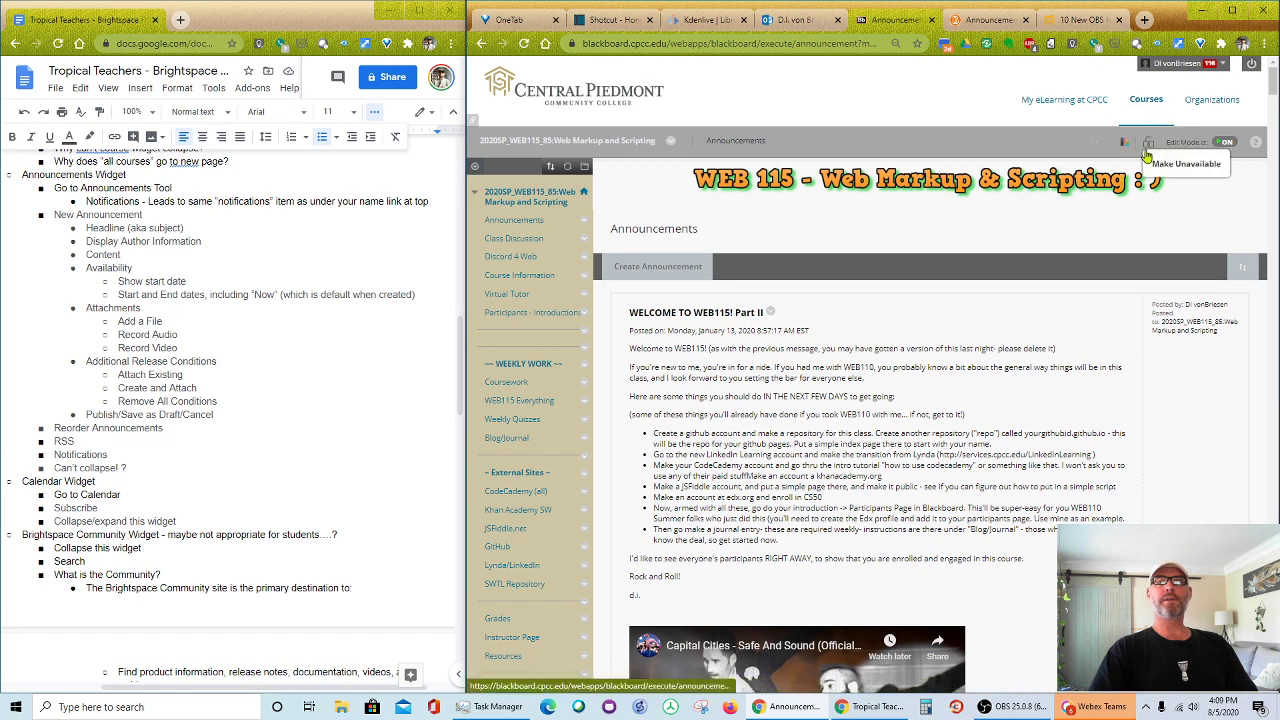
{"action": "left_click", "coordinate": [1226, 143]}
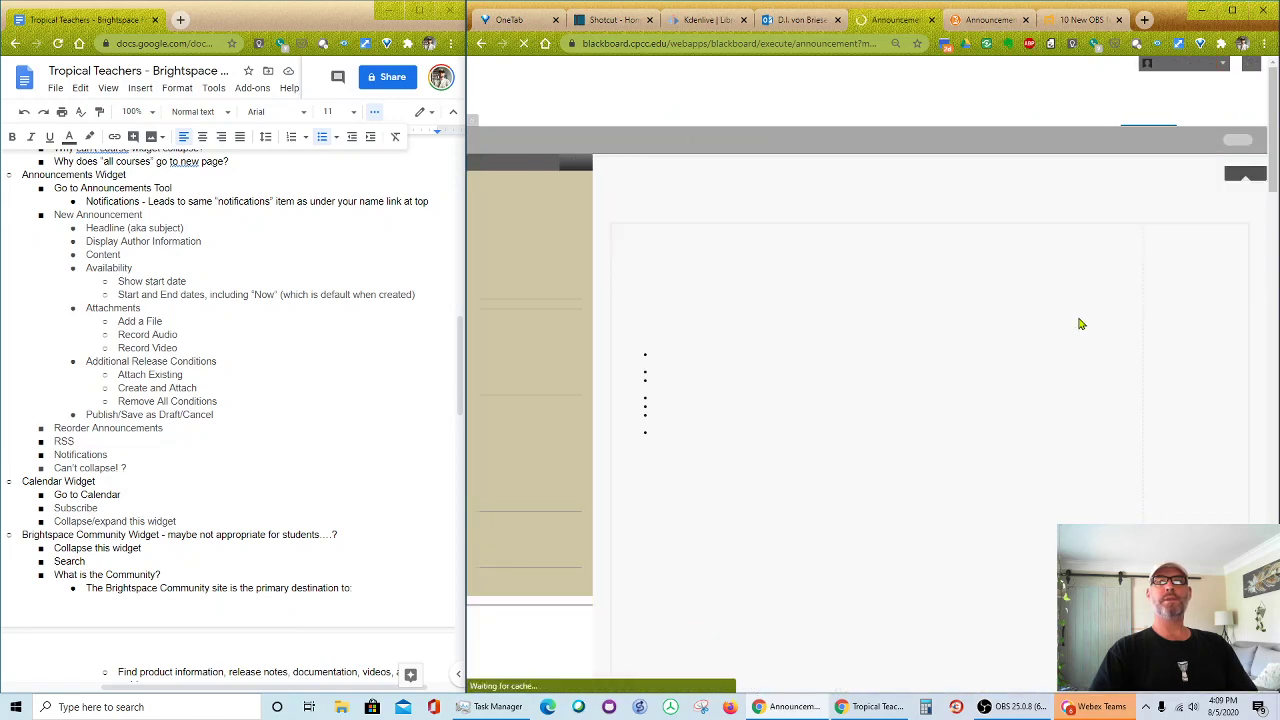
- Copy the full body of the "Welcome to WEB 115 - Web Markup & Scripting!" announcement in Blackboard
{"action": "scroll", "coordinate": [863, 370], "scroll_direction": "down", "scroll_amount": 7}
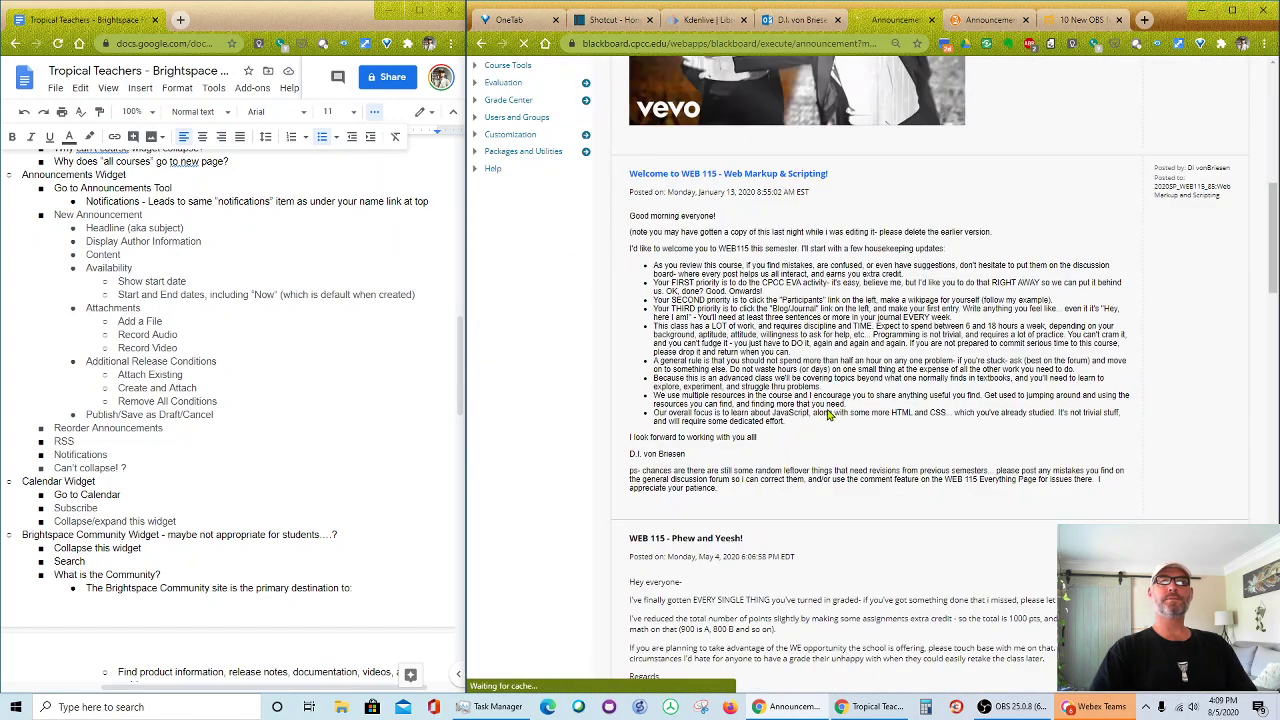
{"action": "left_click_drag", "start_coordinate": [727, 494], "coordinate": [643, 217]}
{"action": "right_click", "coordinate": [643, 216]}
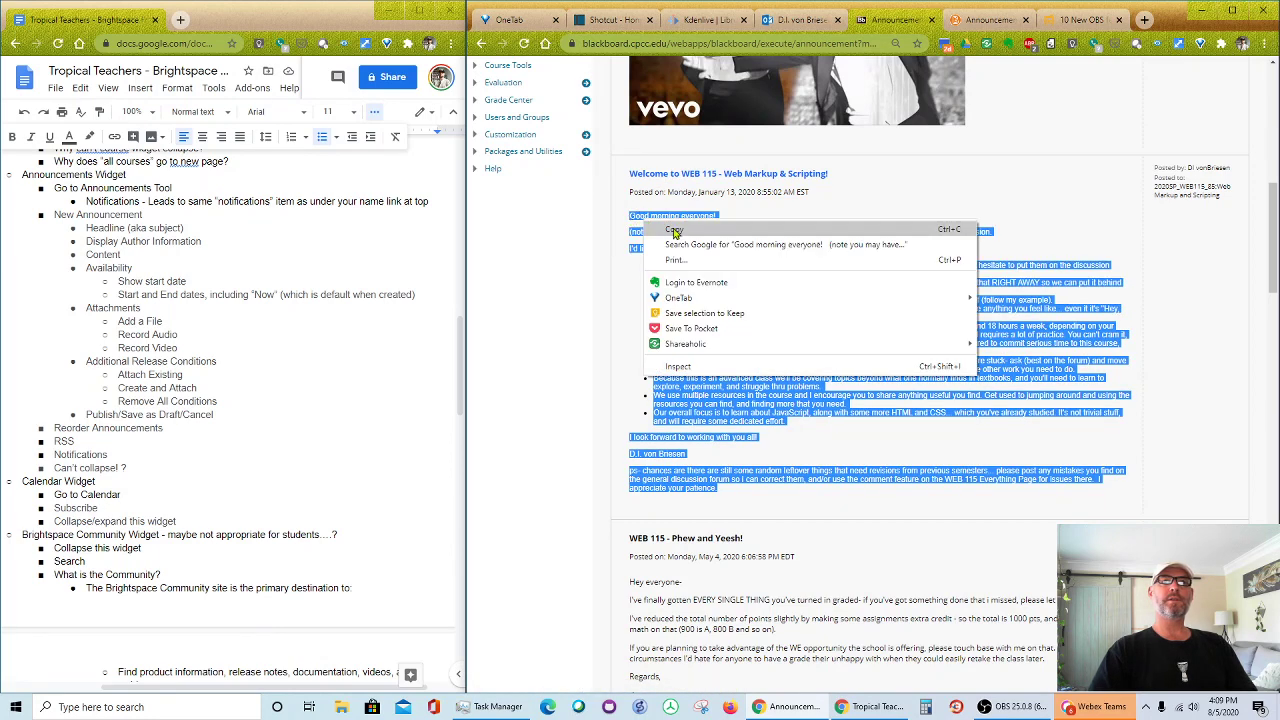
{"action": "left_click", "coordinate": [676, 230]}
- Switch to Brightspace, start a new WEB115 announcement and paste the copied welcome message as its content
{"action": "left_click", "coordinate": [975, 20]}
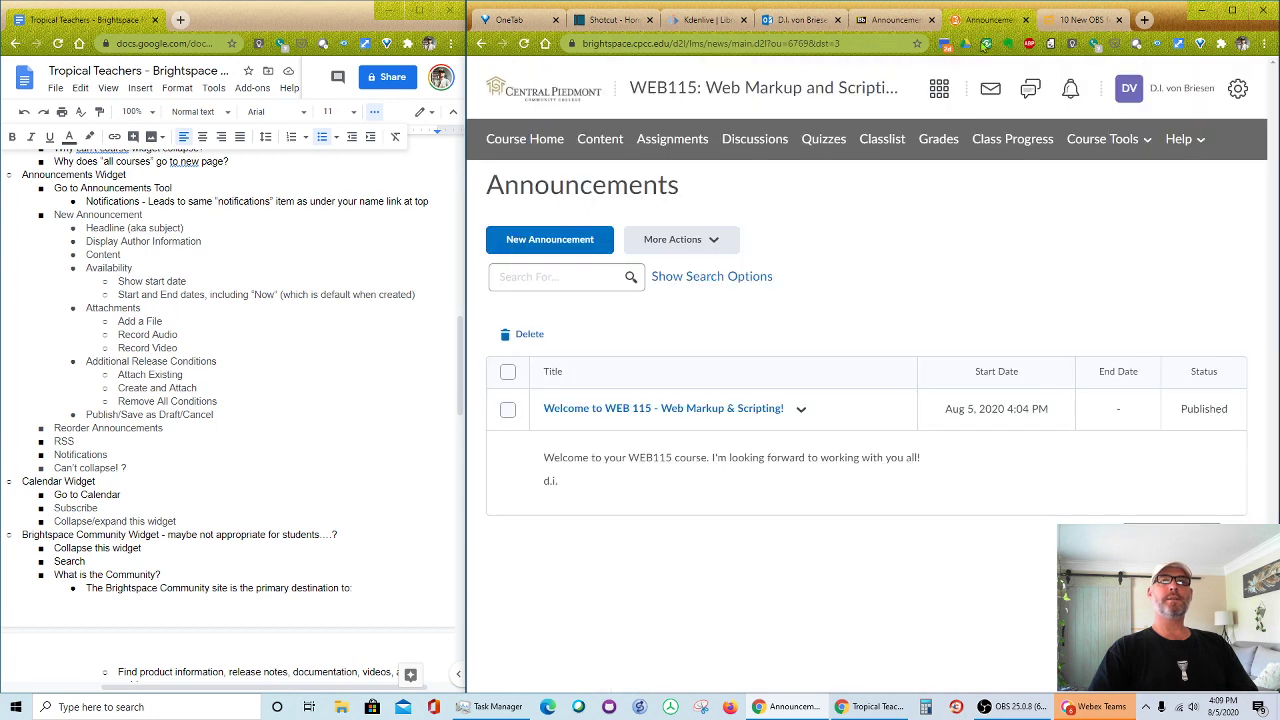
{"action": "left_click", "coordinate": [592, 278]}
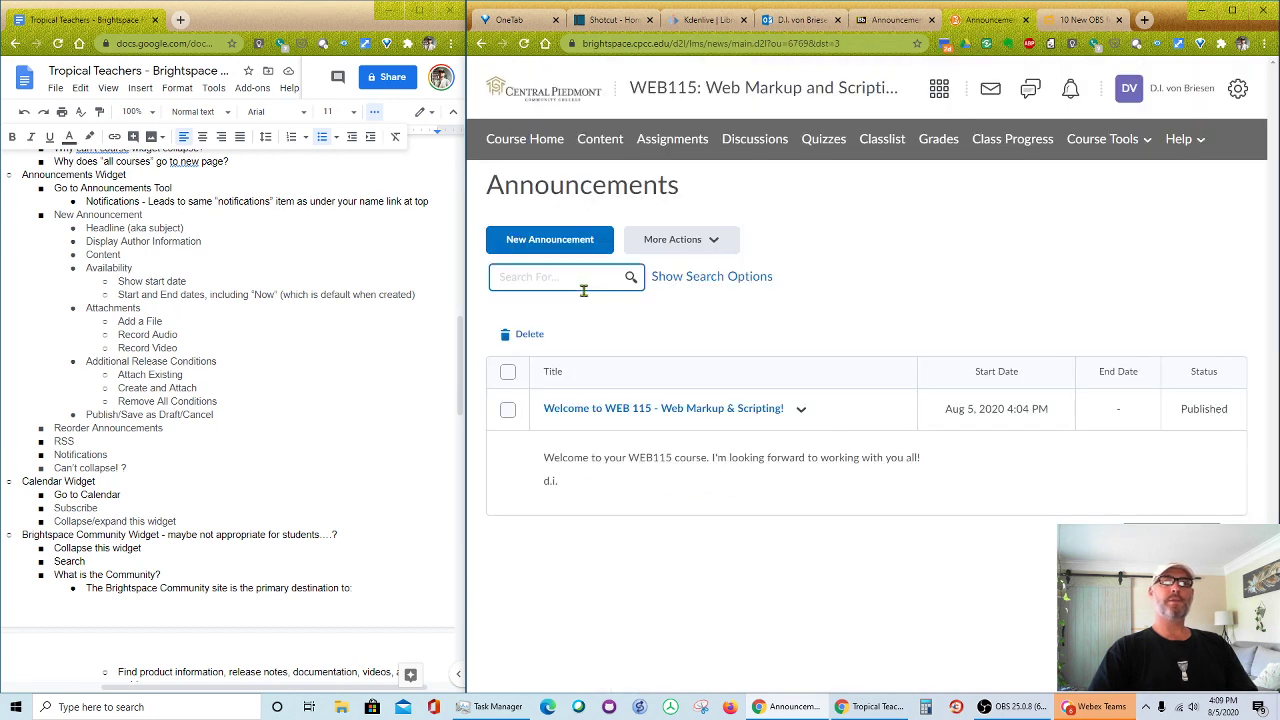
{"action": "left_click", "coordinate": [560, 248]}
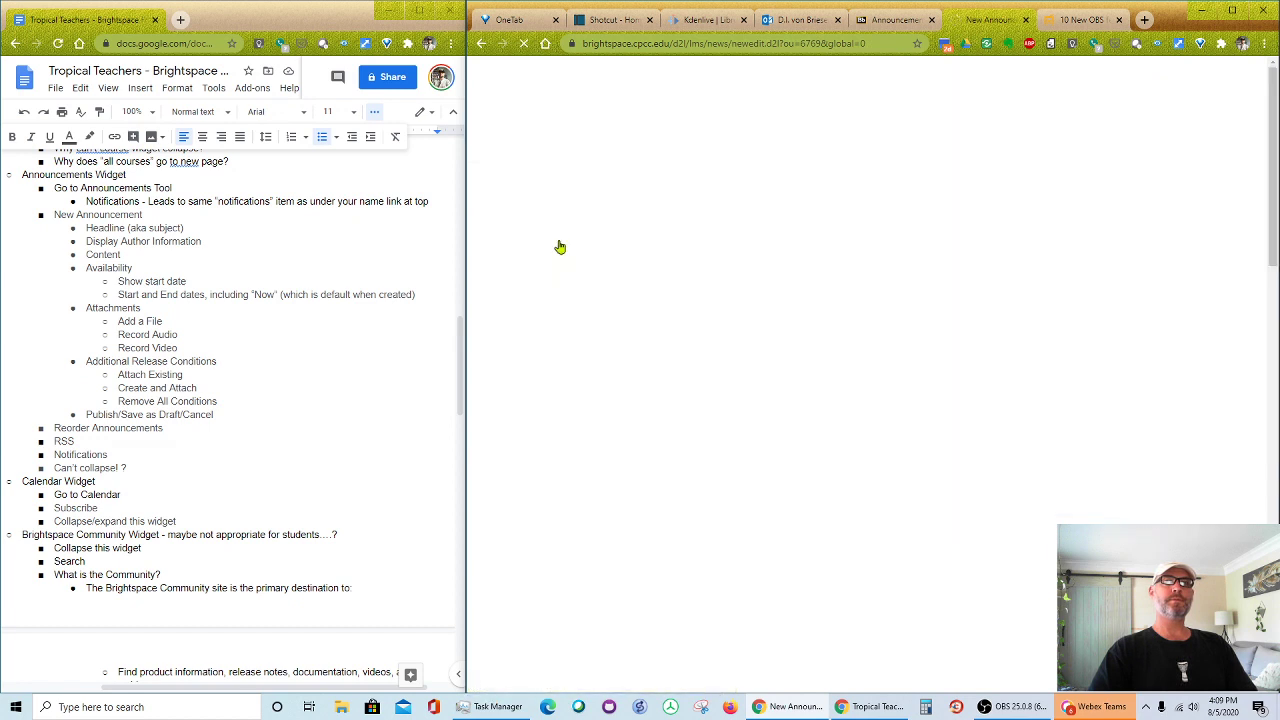
{"action": "left_click", "coordinate": [572, 292]}
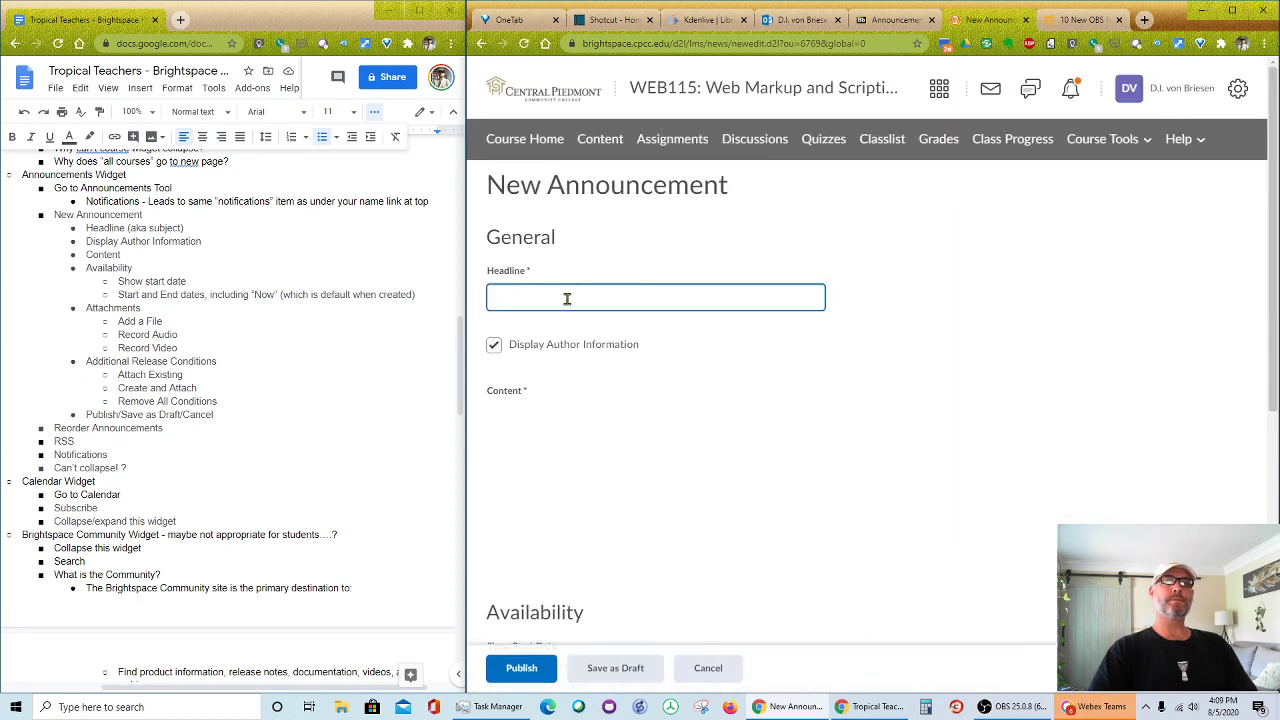
{"action": "left_click", "coordinate": [603, 503]}
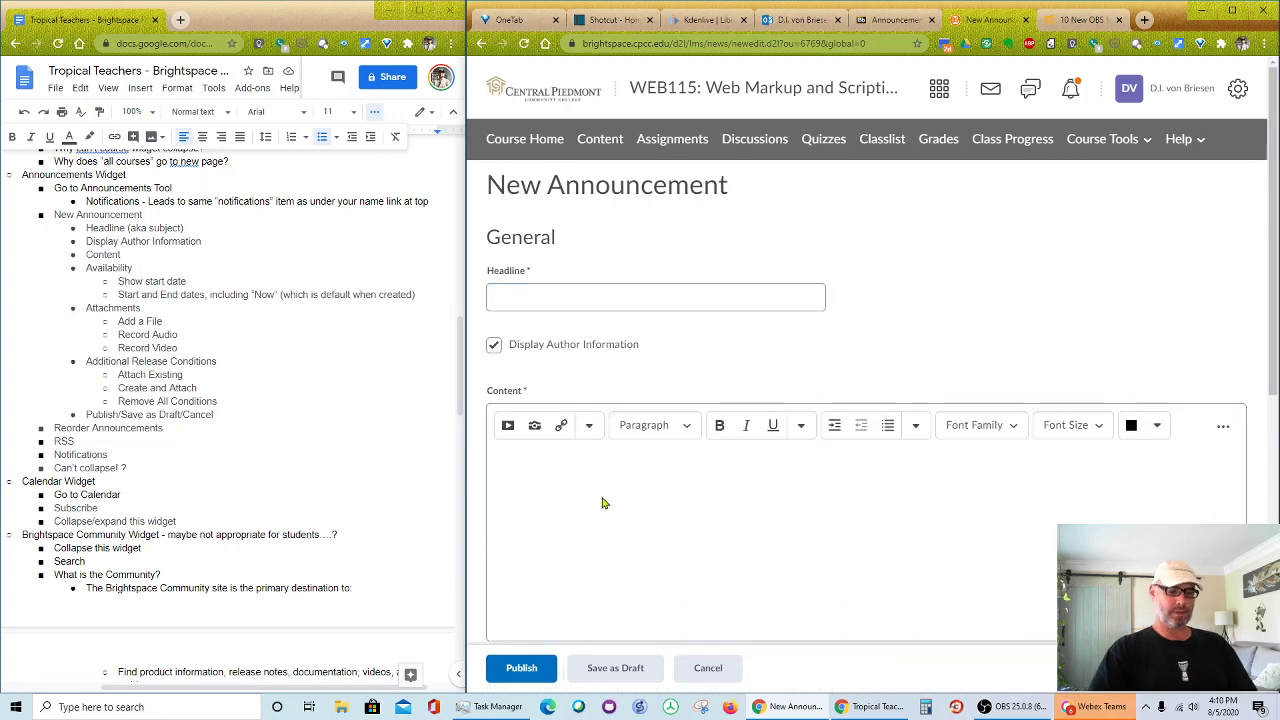
{"action": "key", "text": "ctrl+v"}
{"action": "scroll", "coordinate": [603, 500], "scroll_direction": "up", "scroll_amount": 10}
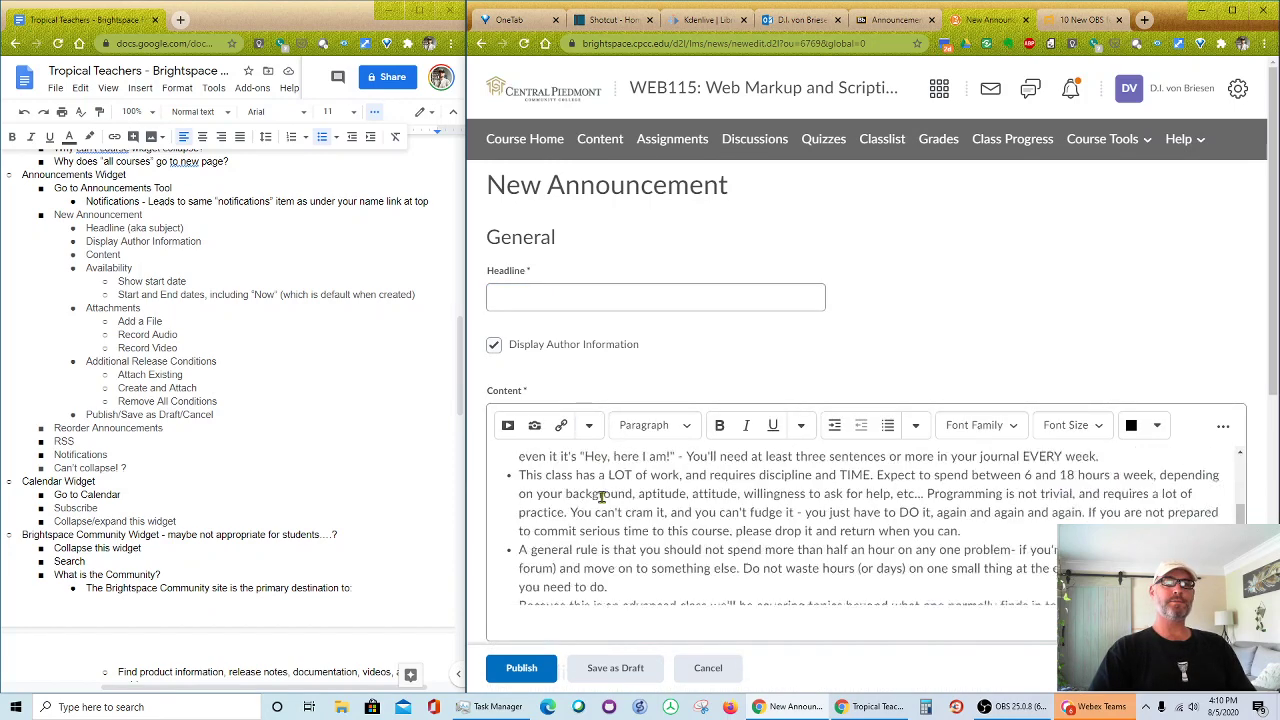
- Enter "Welcome to WEB115 - Web Markup & Scripting" as the announcement's headline
{"action": "left_click", "coordinate": [566, 300]}
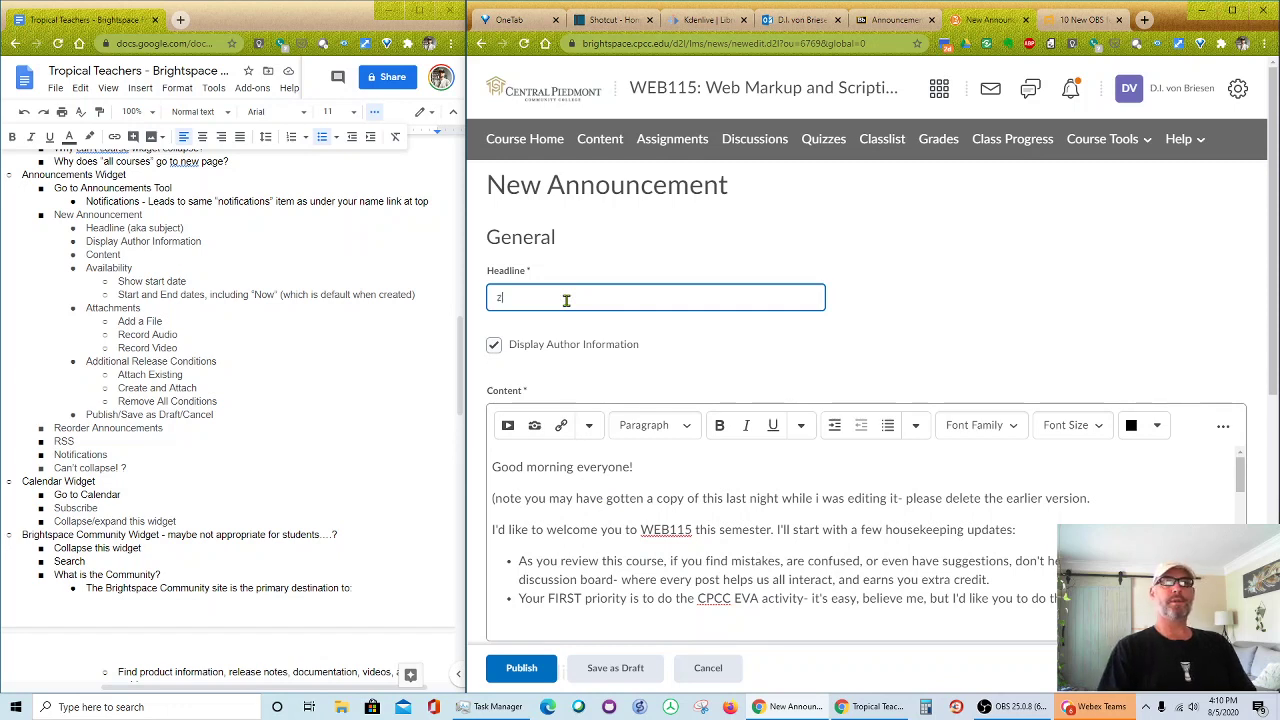
{"action": "key", "text": "BackSpace"}
{"action": "key", "text": "BackSpace"}
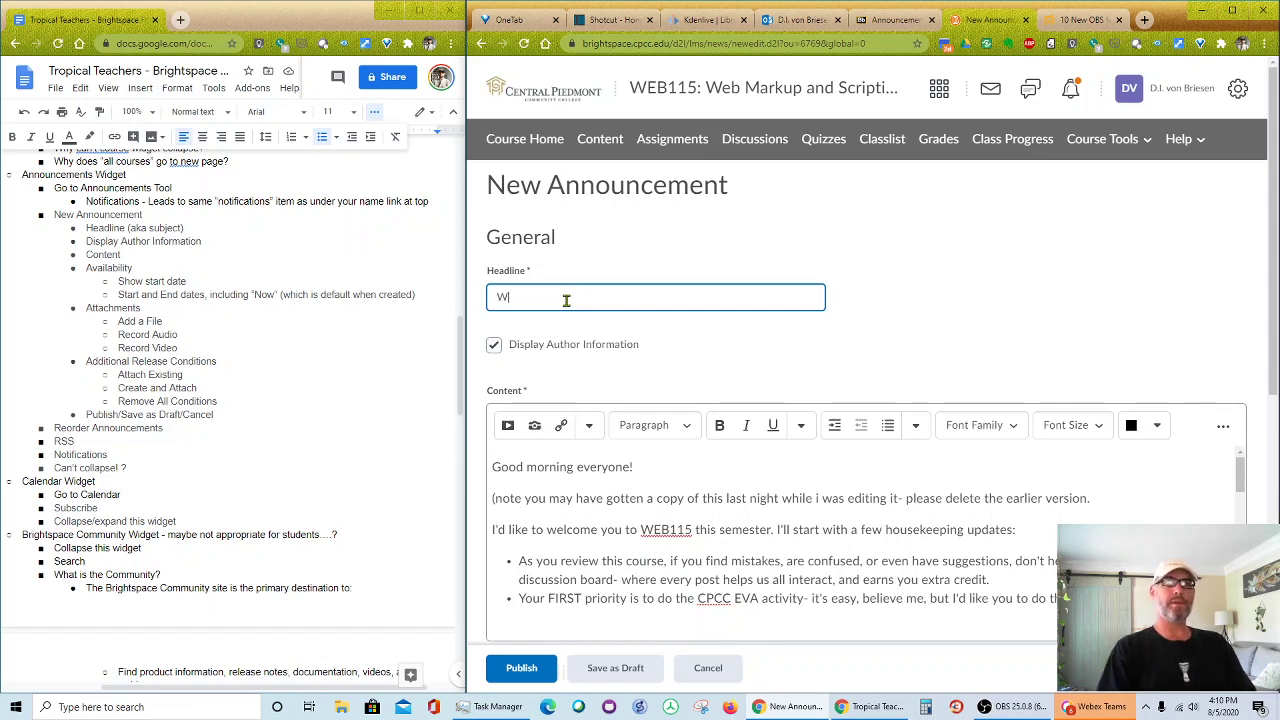
{"action": "type", "text": "Welcome"}
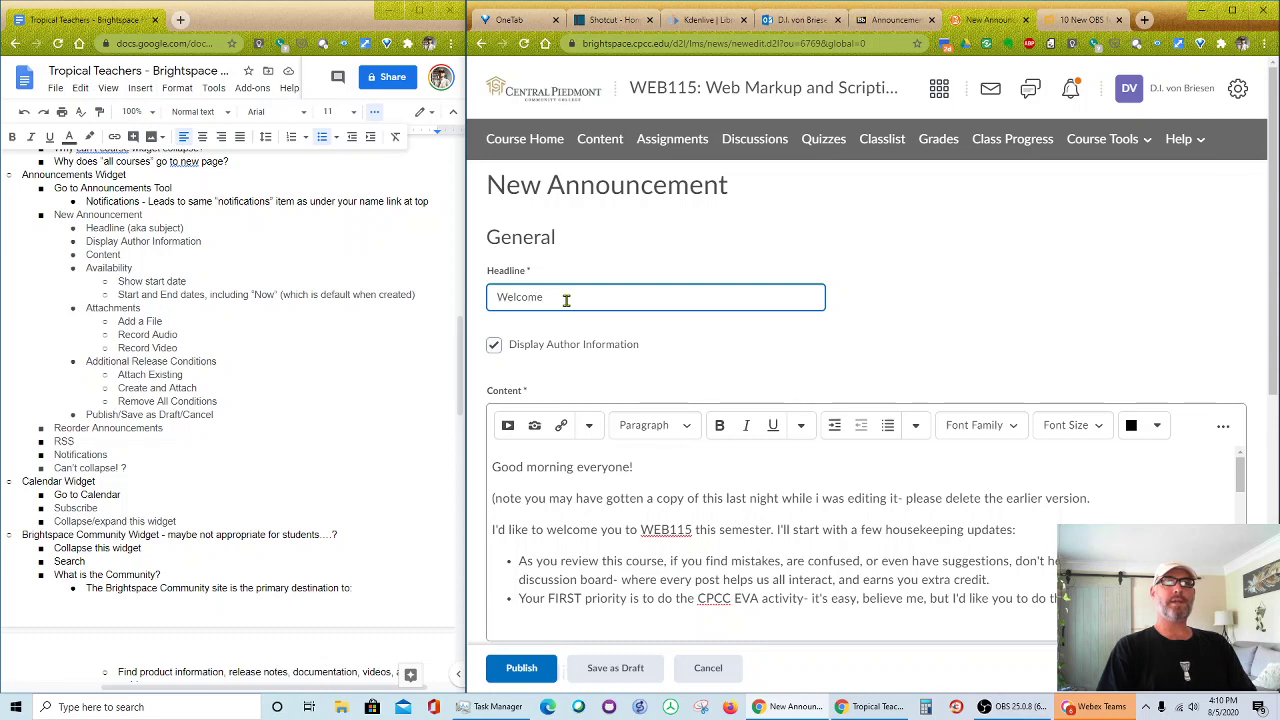
{"action": "type", "text": " to WEB115 -"}
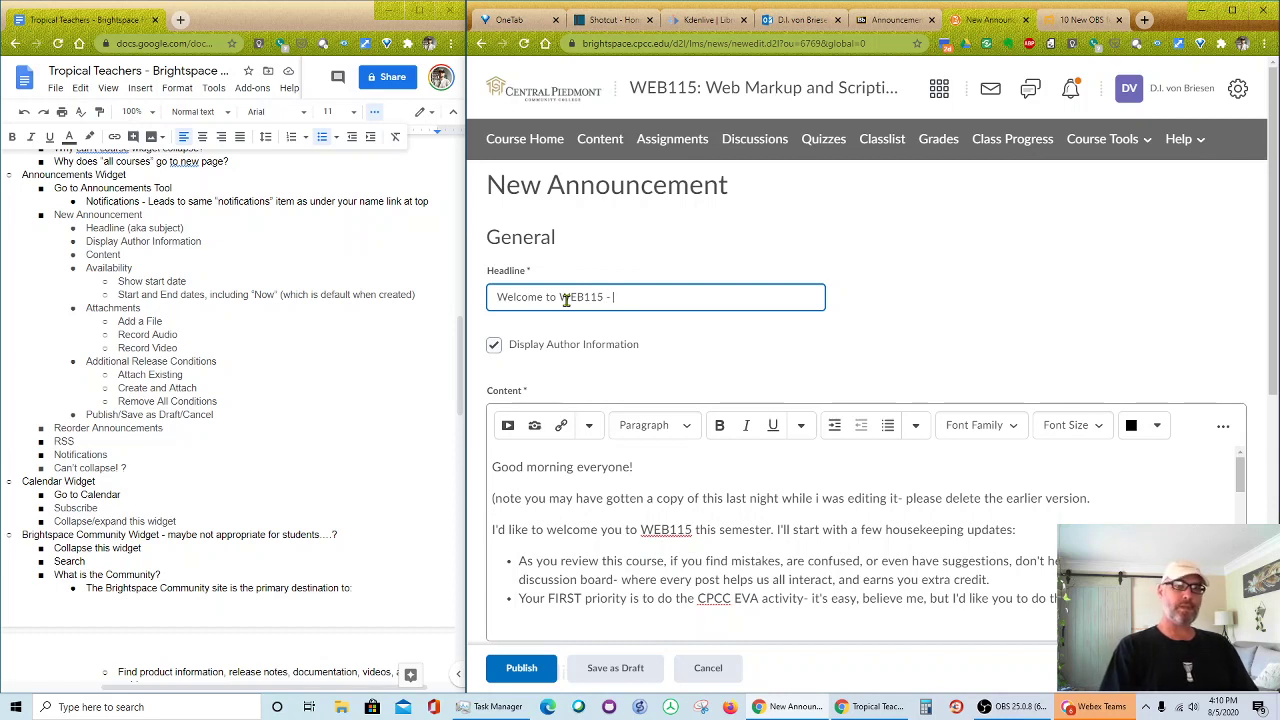
{"action": "key", "text": "BackSpace"}
{"action": "key", "text": "BackSpace"}
{"action": "key", "text": "BackSpace"}
{"action": "key", "text": "BackSpace"}
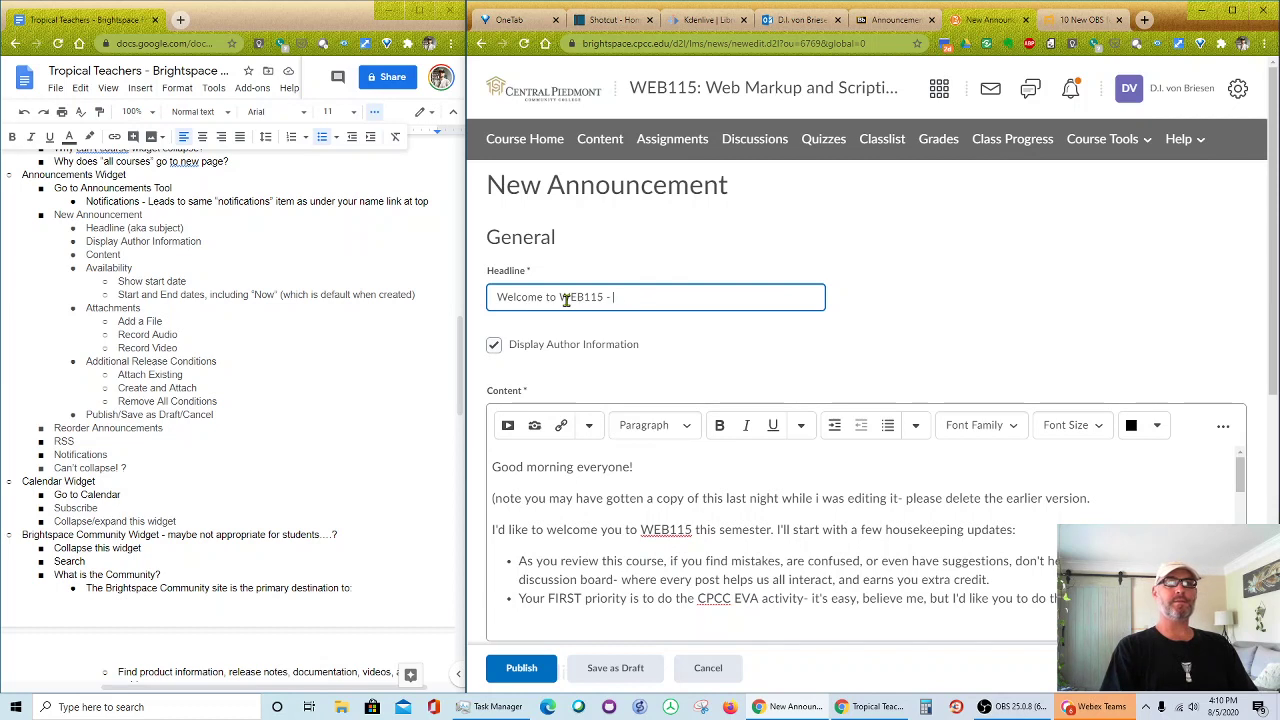
{"action": "type", "text": "Web Markup"}
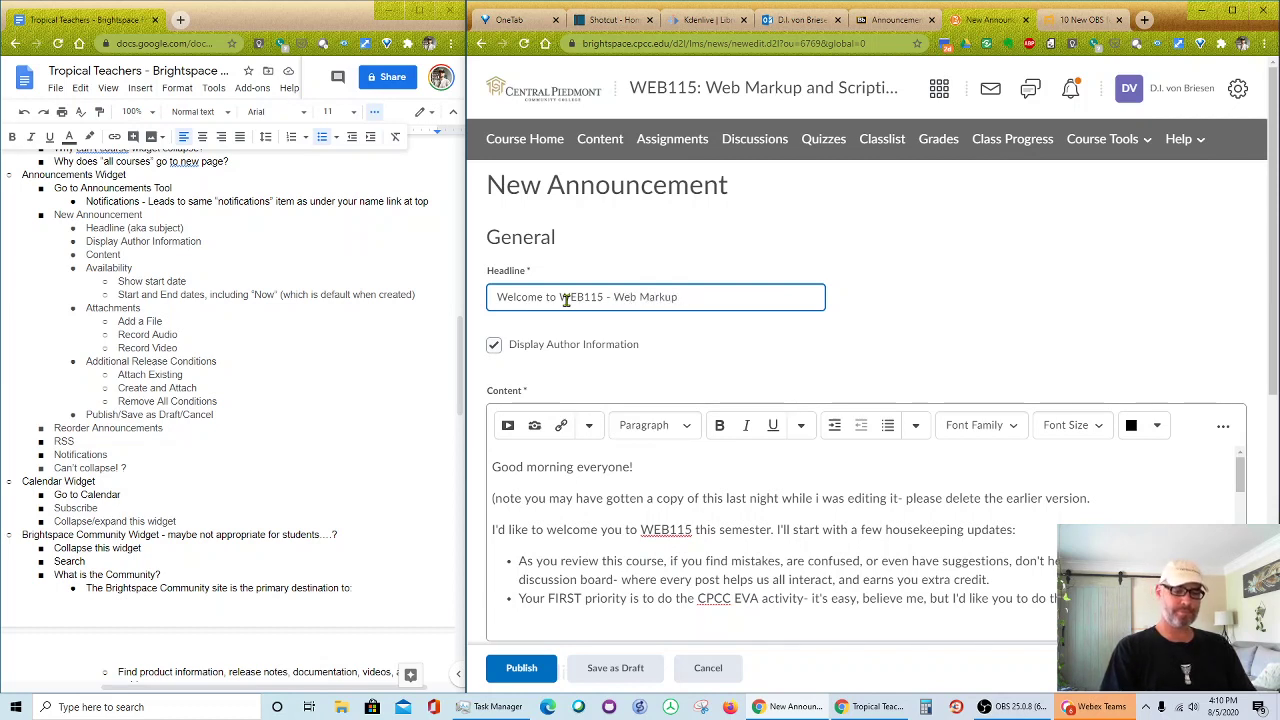
{"action": "type", "text": " & Scripting"}
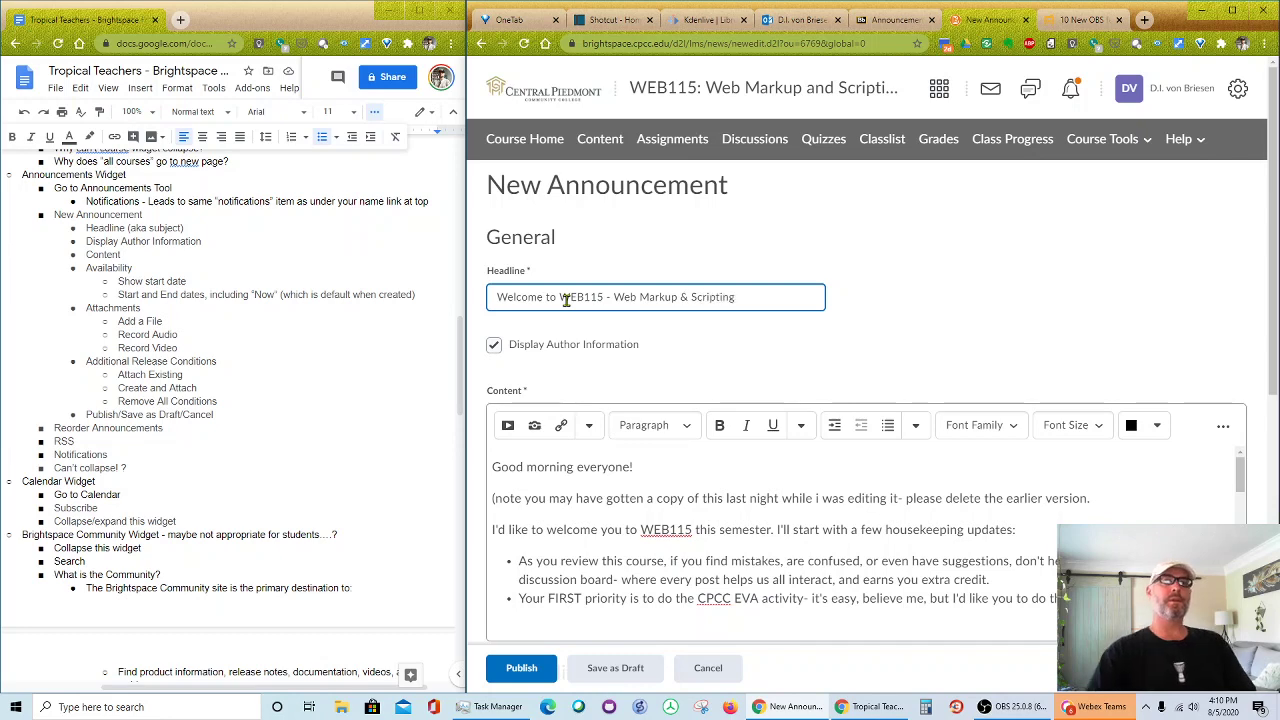
- Append "(Part I" to the end of the announcement's headline
{"action": "scroll", "coordinate": [566, 305], "scroll_direction": "down", "scroll_amount": 4}
{"action": "scroll", "coordinate": [634, 279], "scroll_direction": "up", "scroll_amount": 5}
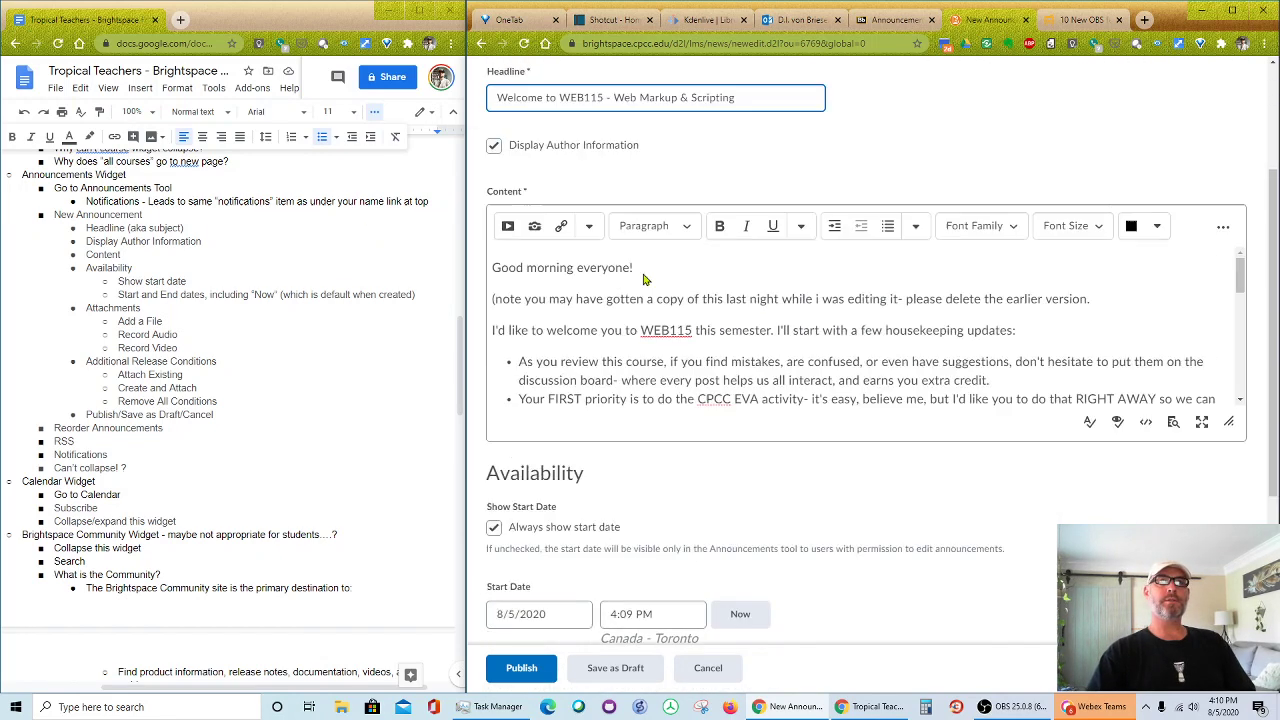
{"action": "type", "text": "("}
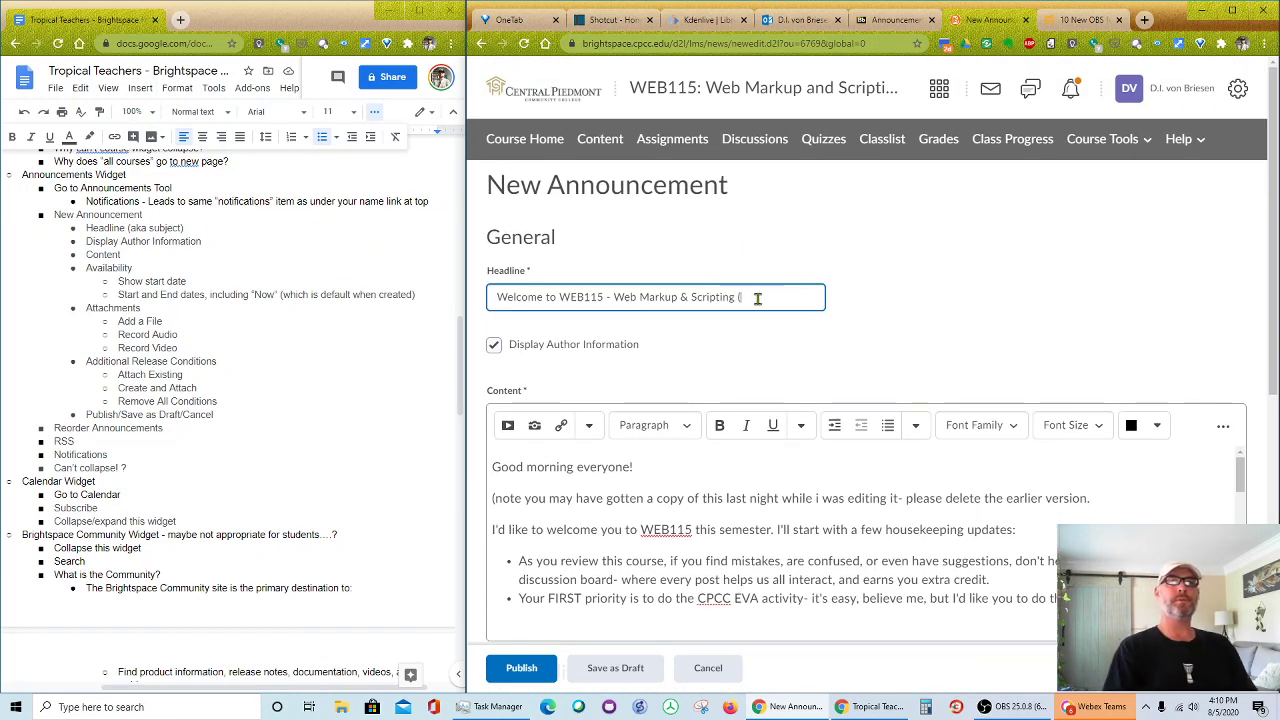
{"action": "type", "text": "Part I"}
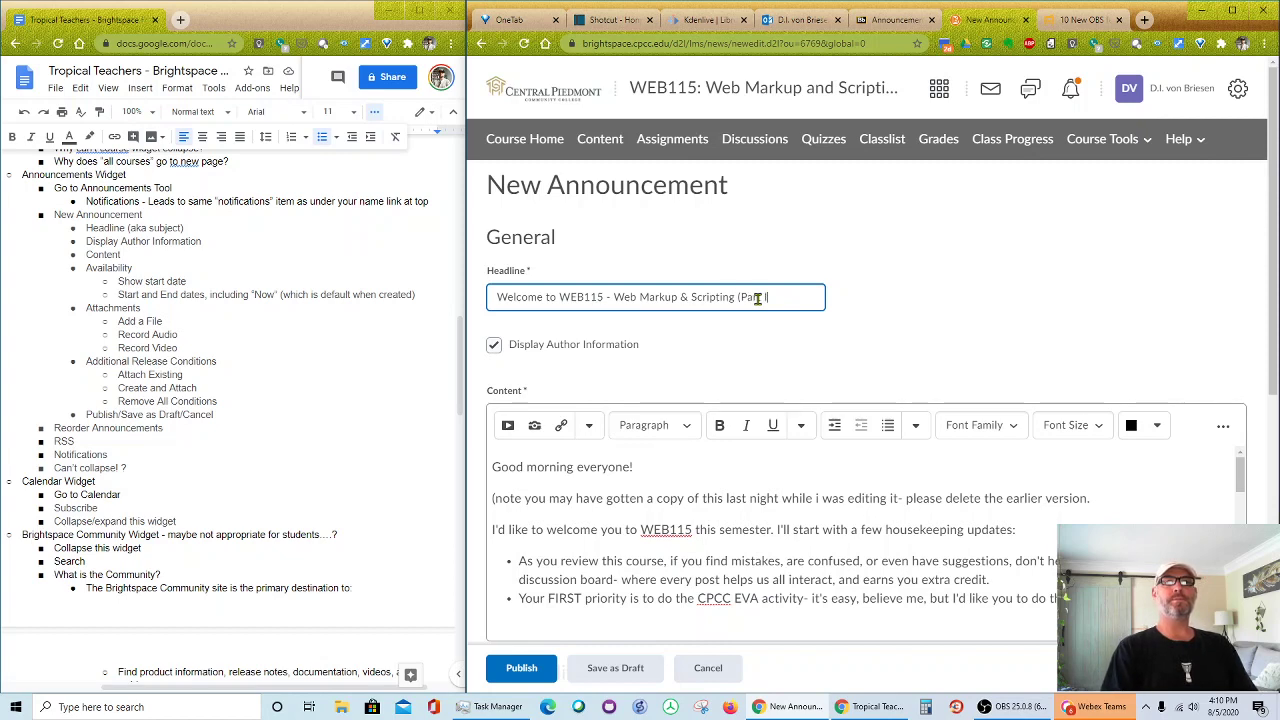
- Check the announcement's availability options and review the Google Docs outline from the course page's widgets back up to the New Announcement notes
{"action": "scroll", "coordinate": [740, 320], "scroll_direction": "down", "scroll_amount": 5}
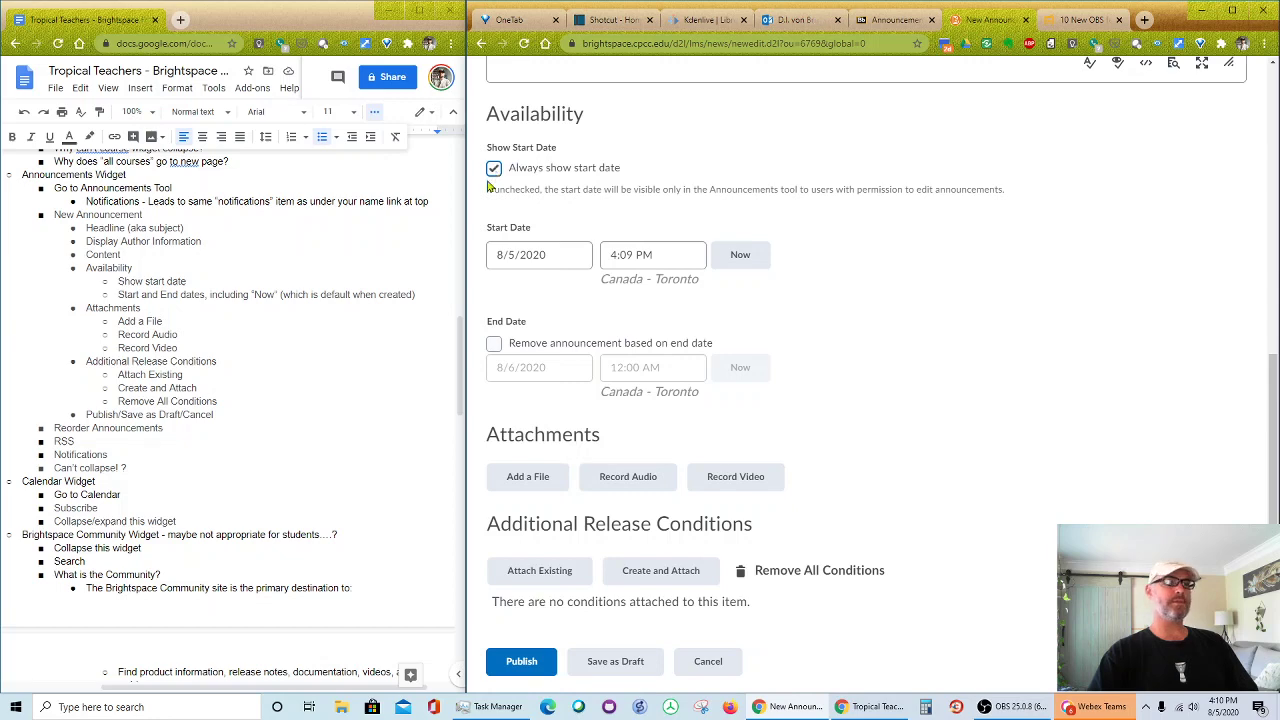
{"action": "scroll", "coordinate": [296, 443], "scroll_direction": "down", "scroll_amount": 1}
{"action": "scroll", "coordinate": [323, 460], "scroll_direction": "down", "scroll_amount": 10}
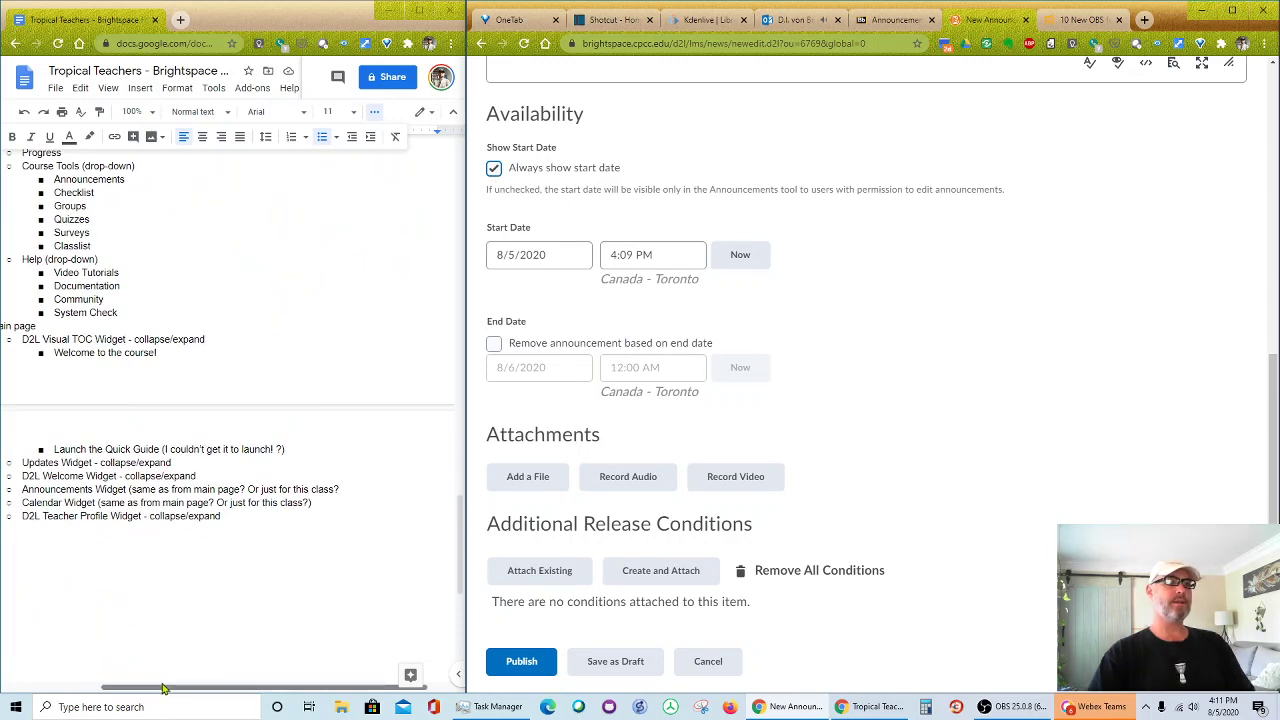
{"action": "left_click_drag", "start_coordinate": [166, 689], "coordinate": [75, 689]}
{"action": "scroll", "coordinate": [317, 296], "scroll_direction": "up", "scroll_amount": 1}
{"action": "scroll", "coordinate": [317, 296], "scroll_direction": "up", "scroll_amount": 1}
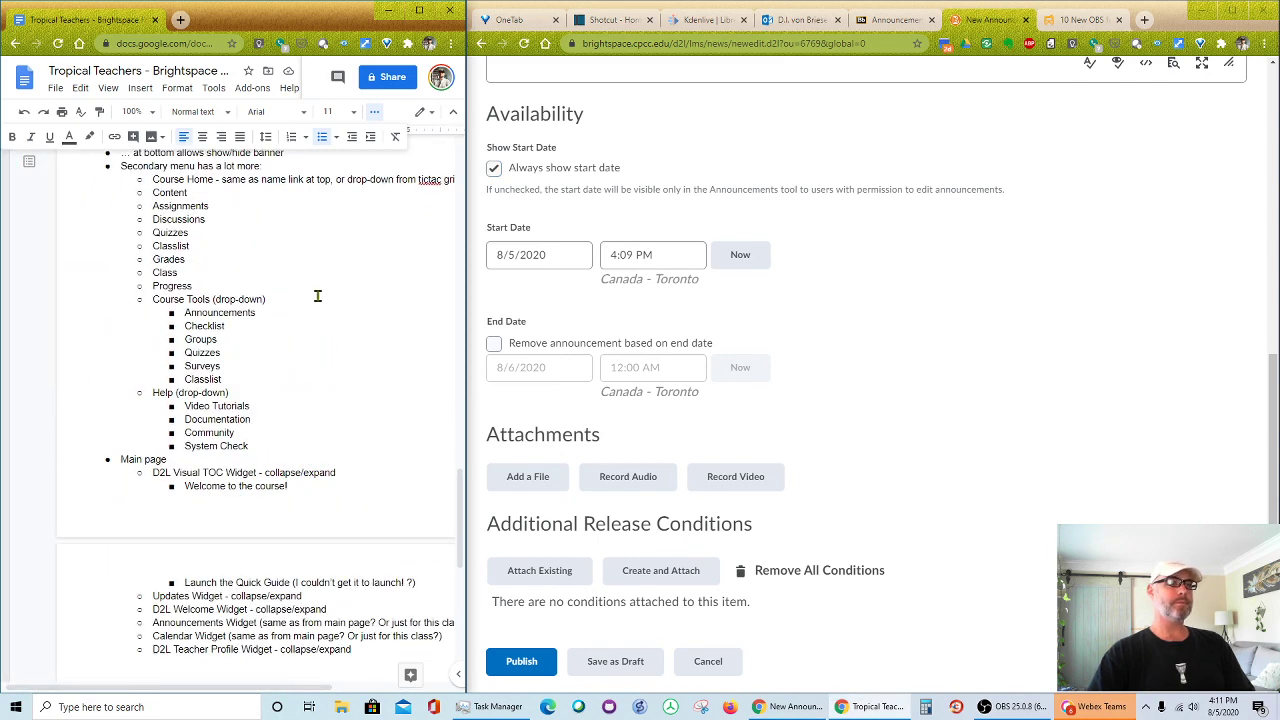
{"action": "scroll", "coordinate": [317, 296], "scroll_direction": "down", "scroll_amount": 2}
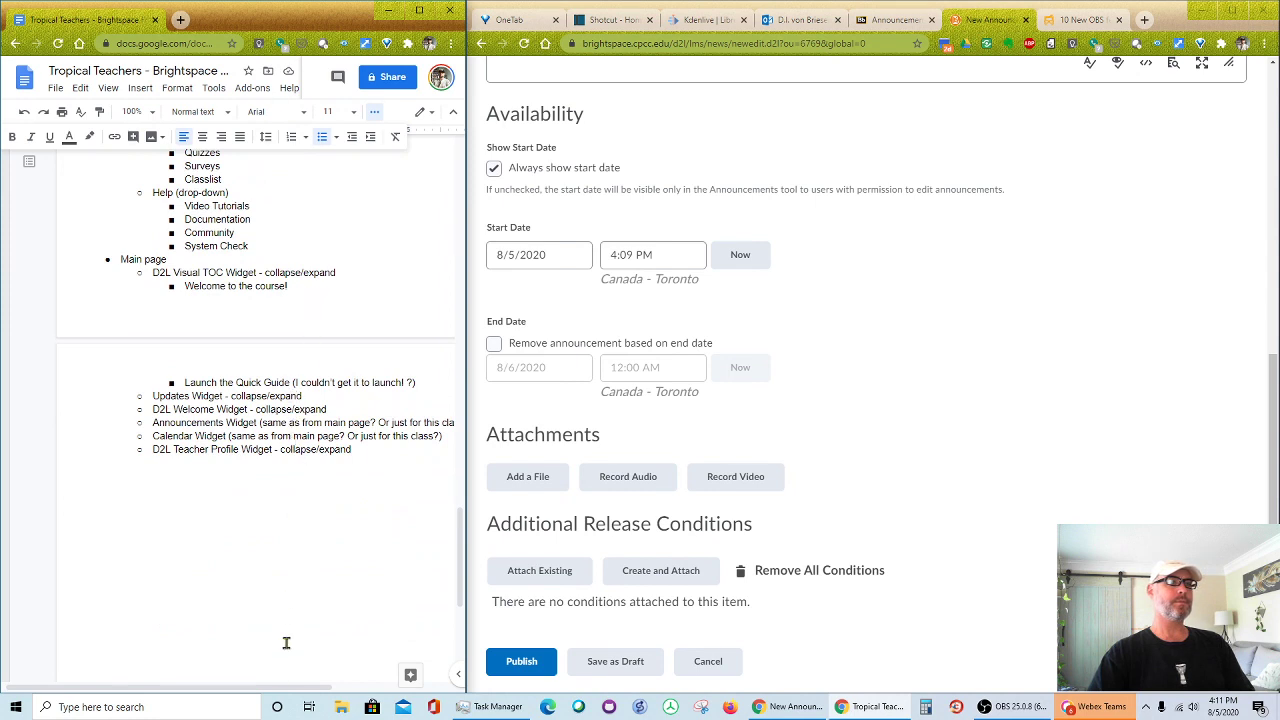
{"action": "left_click_drag", "start_coordinate": [327, 690], "coordinate": [412, 690]}
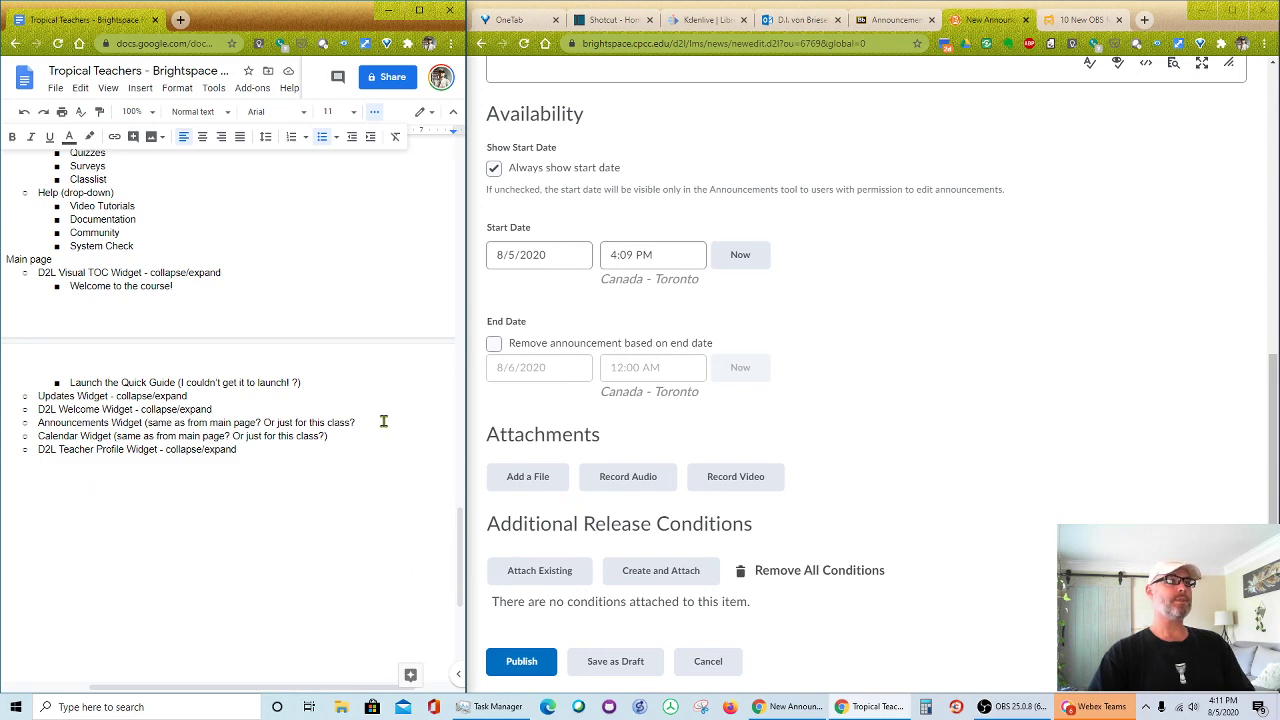
{"action": "scroll", "coordinate": [383, 421], "scroll_direction": "up", "scroll_amount": 6}
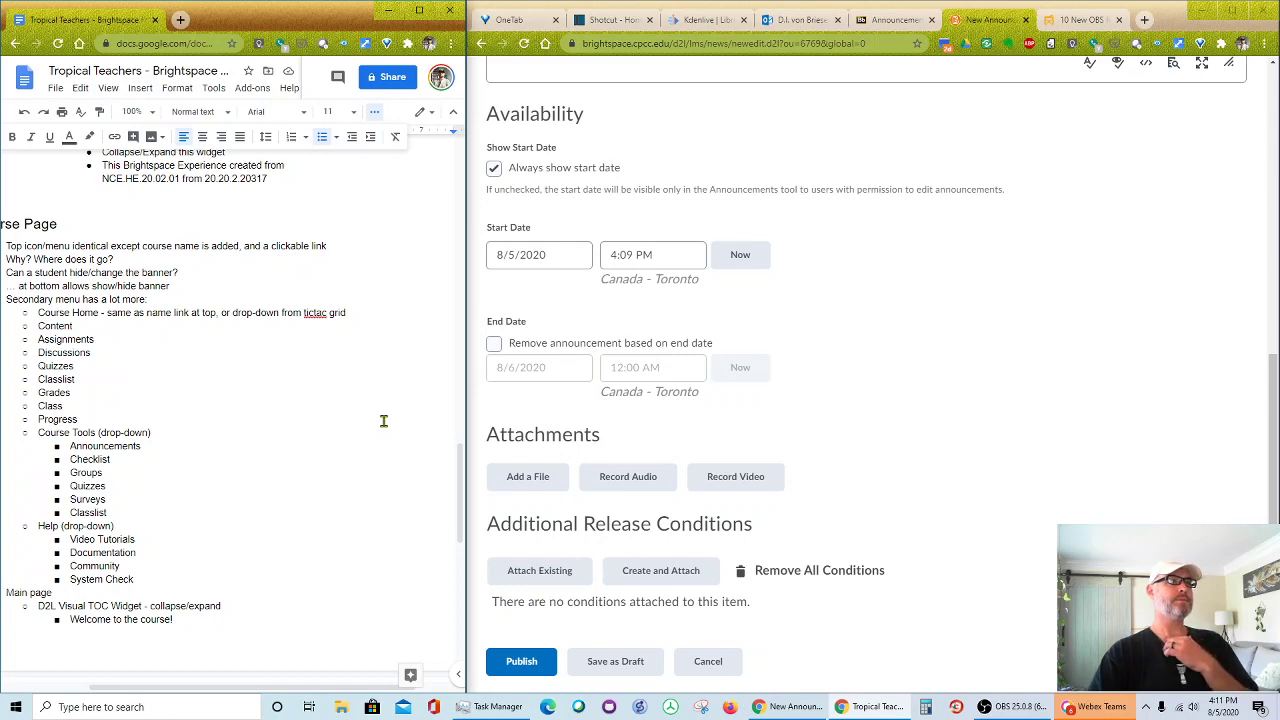
{"action": "scroll", "coordinate": [383, 421], "scroll_direction": "up", "scroll_amount": 5}
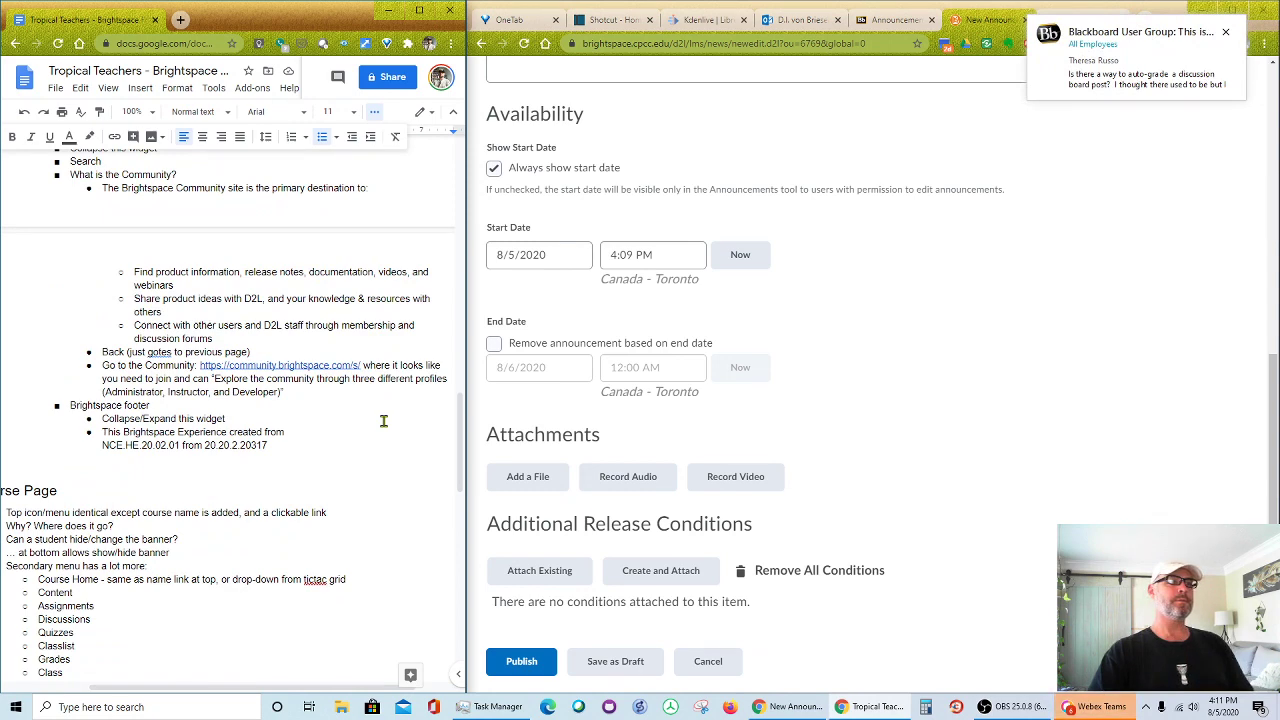
{"action": "scroll", "coordinate": [383, 421], "scroll_direction": "up", "scroll_amount": 2}
{"action": "scroll", "coordinate": [383, 421], "scroll_direction": "up", "scroll_amount": 8}
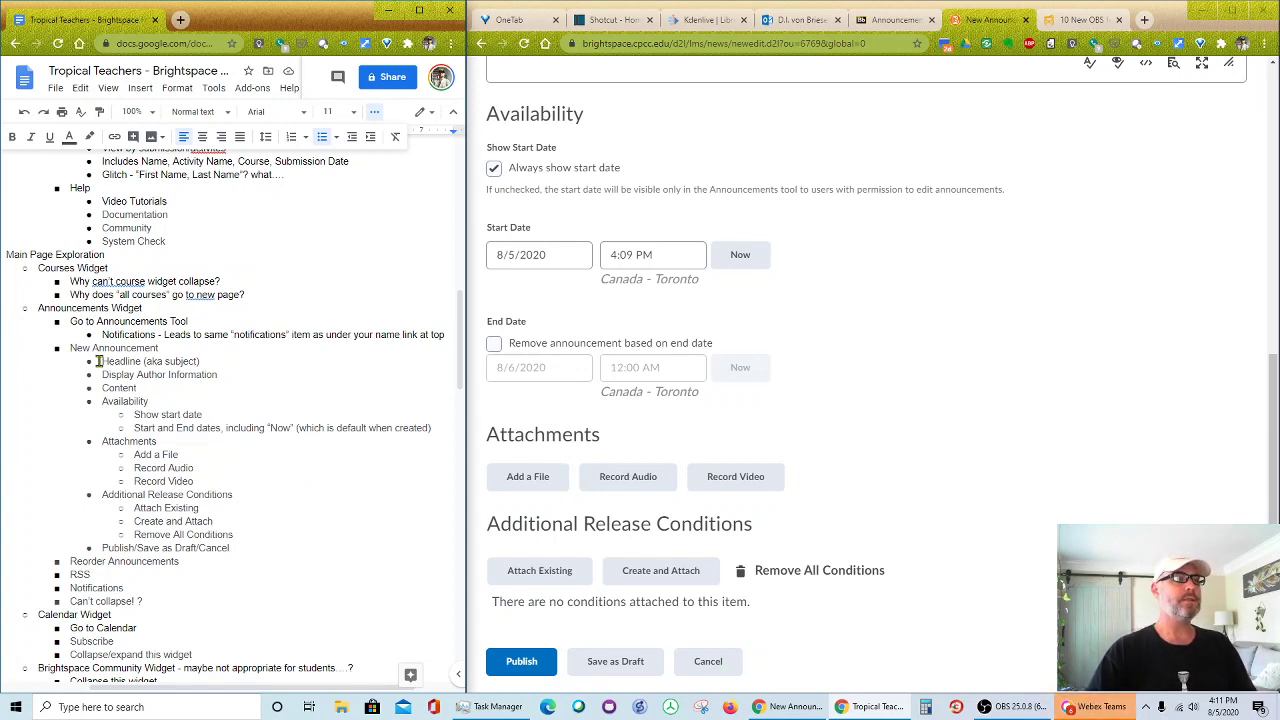
- Move the outline notes from "New Announcement" through "Can't collapse!?" to directly below Announcements under Course Tools (drop-down)
{"action": "left_click_drag", "start_coordinate": [69, 347], "coordinate": [255, 549]}
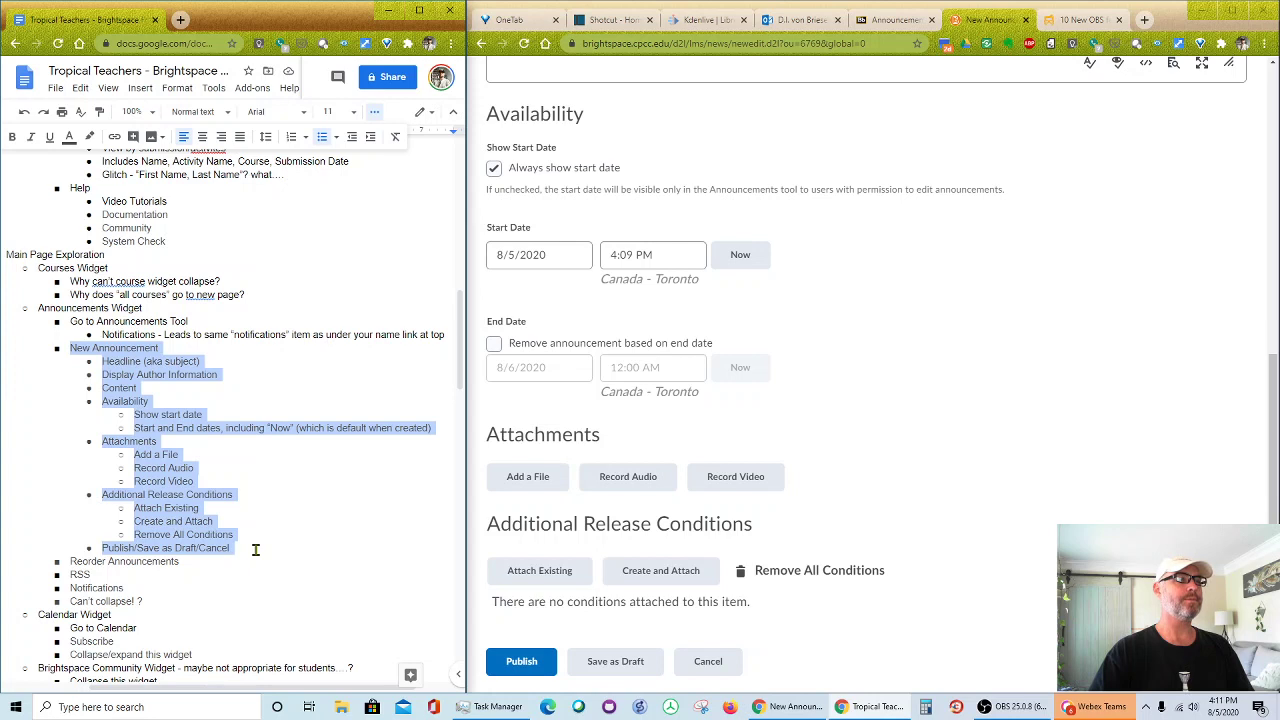
{"action": "left_click_drag", "start_coordinate": [255, 549], "coordinate": [254, 599]}
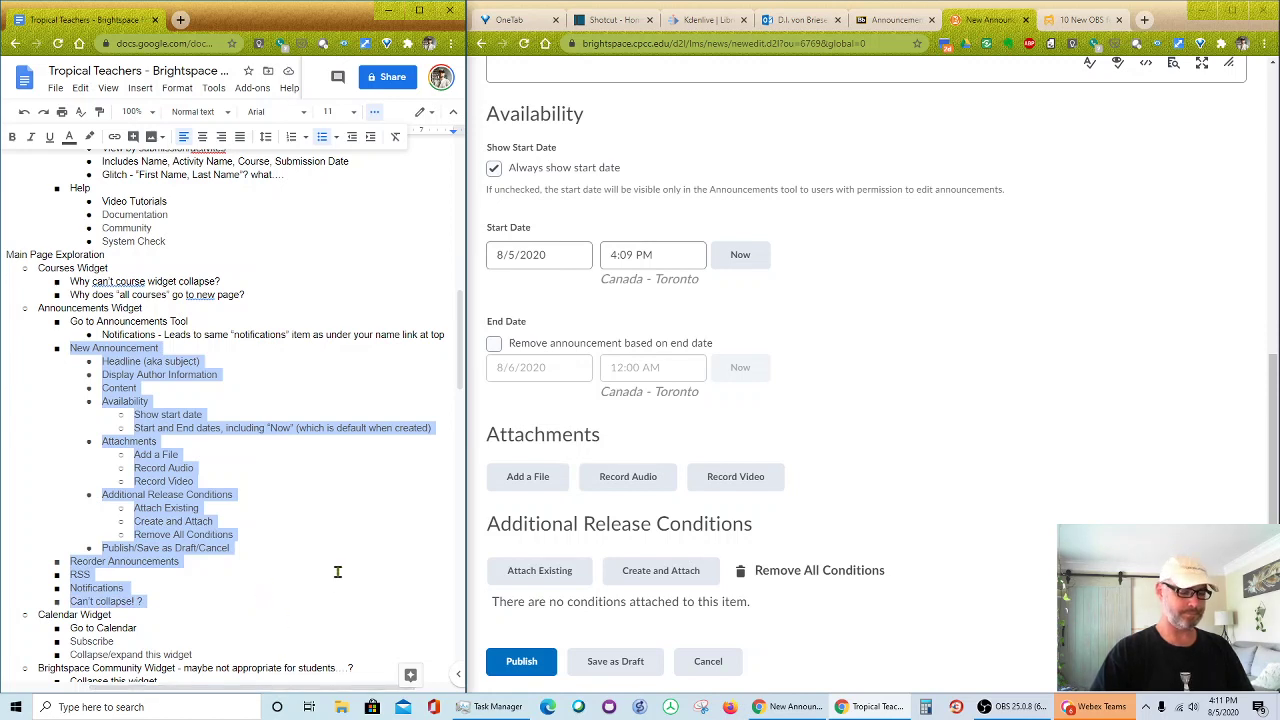
{"action": "key", "text": "ctrl+x"}
{"action": "scroll", "coordinate": [335, 500], "scroll_direction": "down", "scroll_amount": 3}
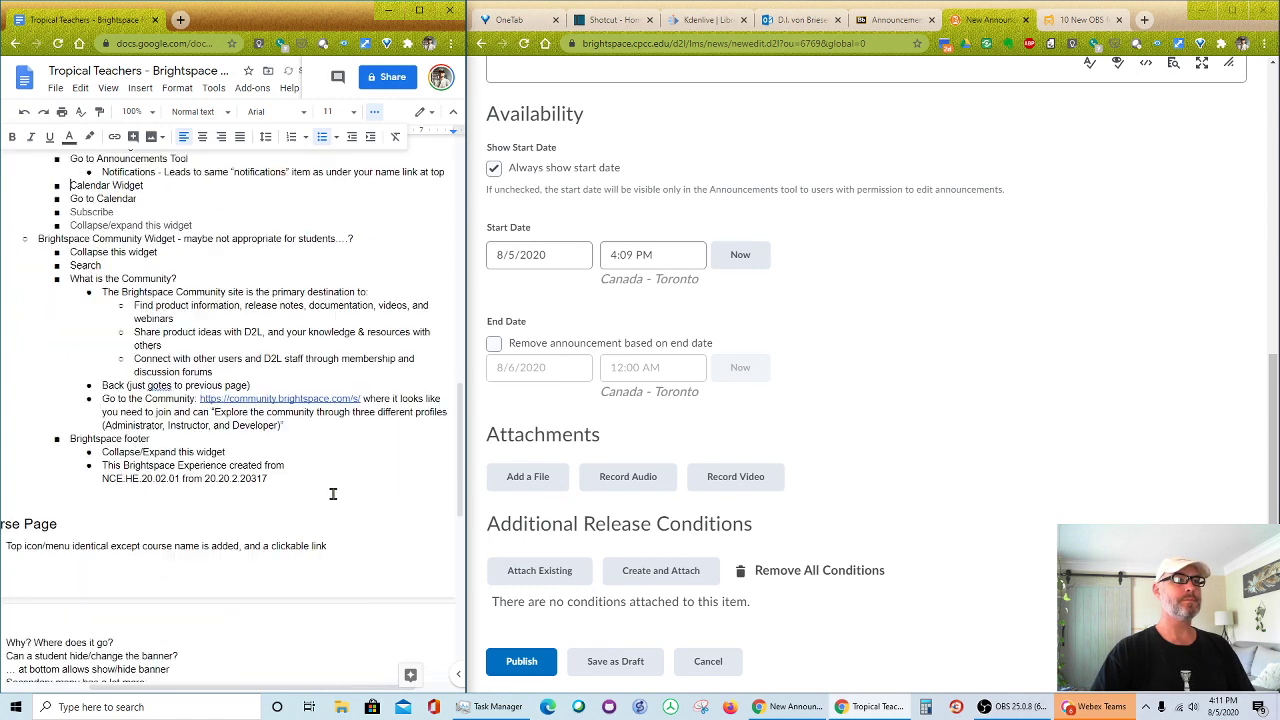
{"action": "scroll", "coordinate": [333, 493], "scroll_direction": "down", "scroll_amount": 5}
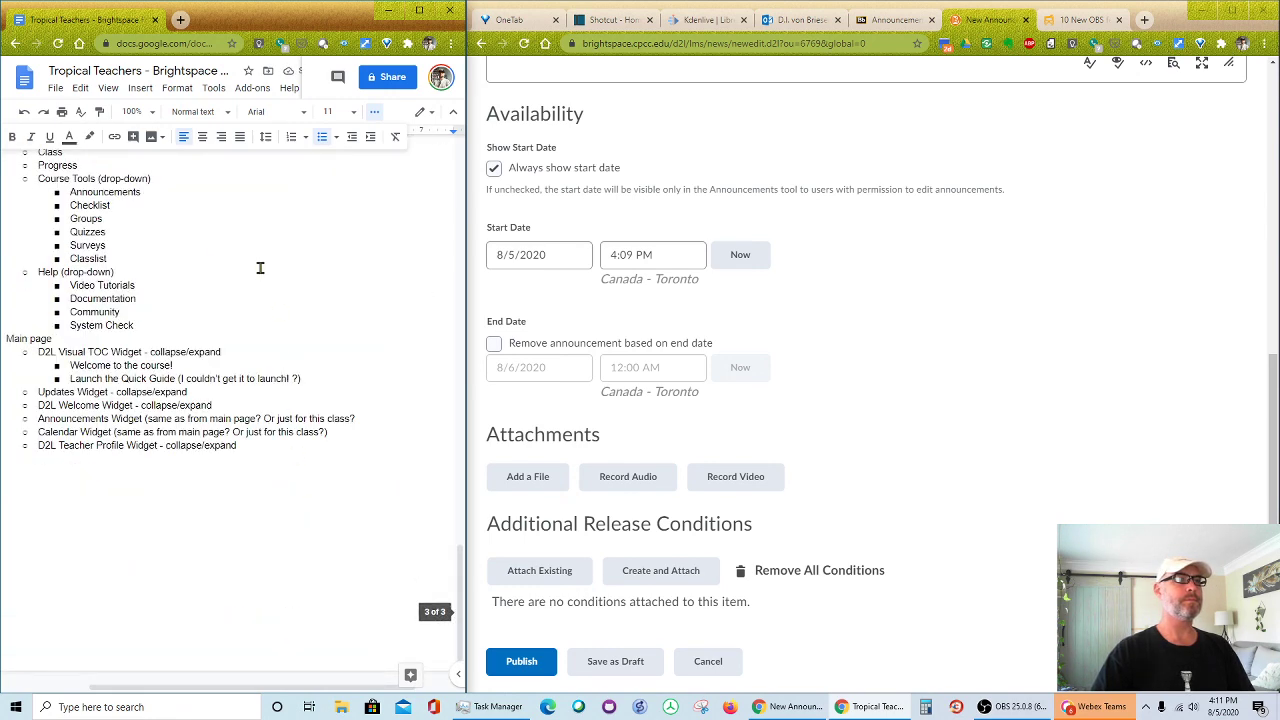
{"action": "left_click", "coordinate": [183, 196]}
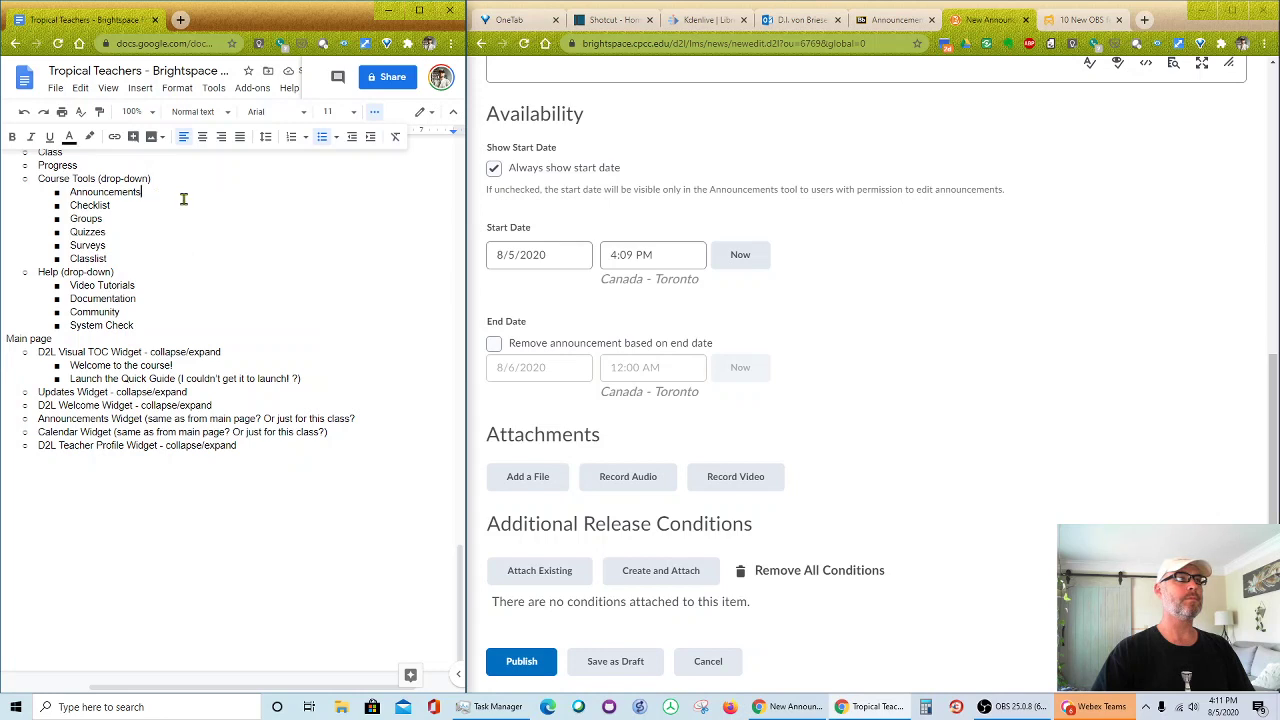
{"action": "key", "text": "Return"}
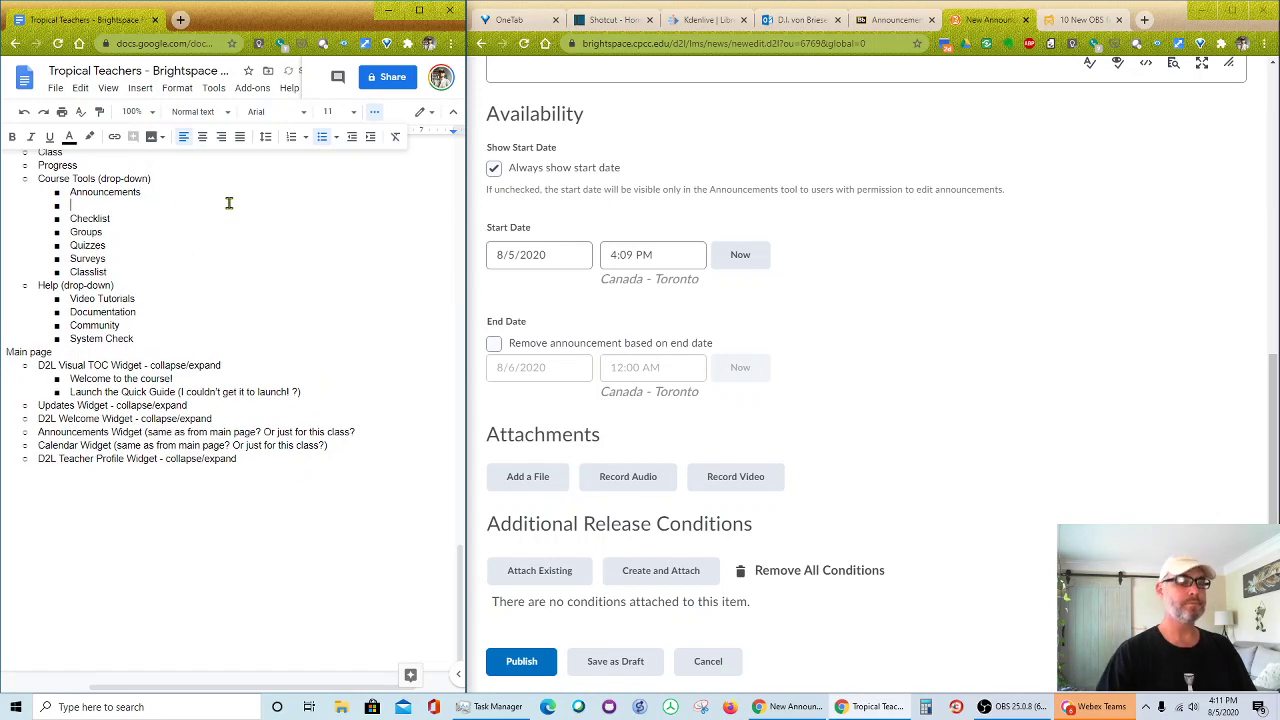
{"action": "key", "text": "ctrl+v"}
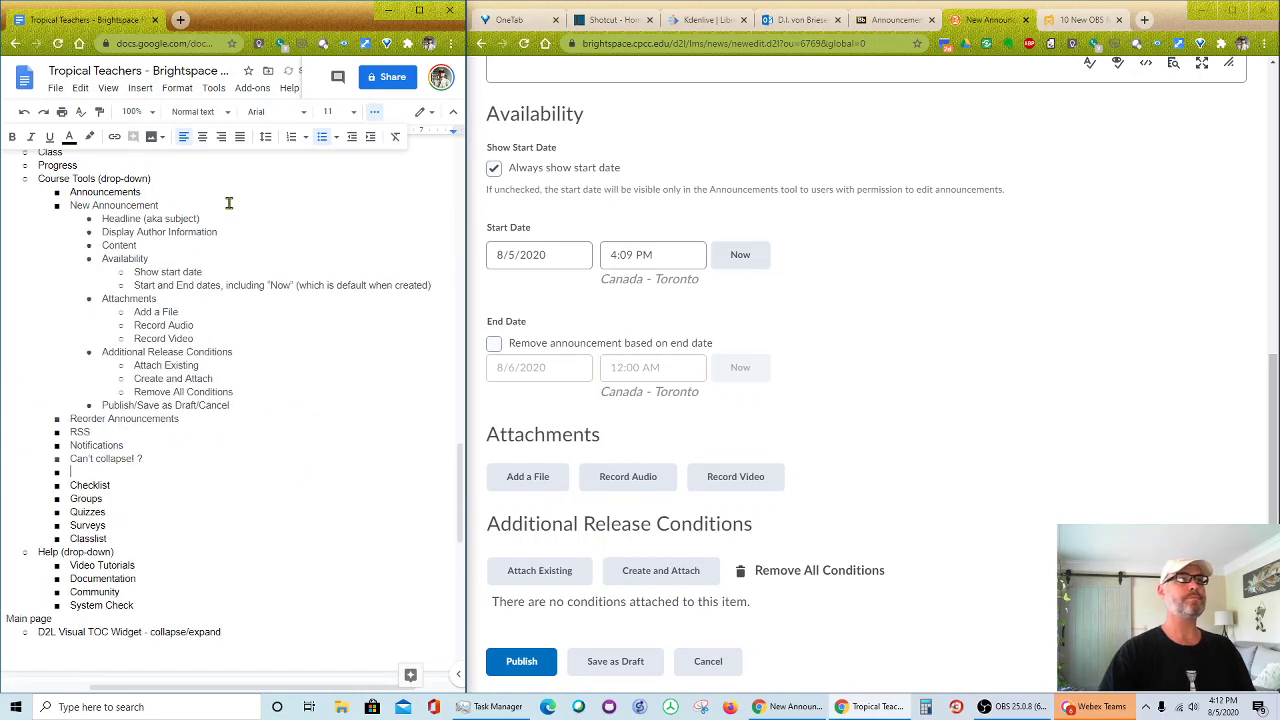
- Indent the moved announcement notes one level beneath Announcements and remove the bullet from the empty line after them
{"action": "left_click_drag", "start_coordinate": [68, 205], "coordinate": [117, 466]}
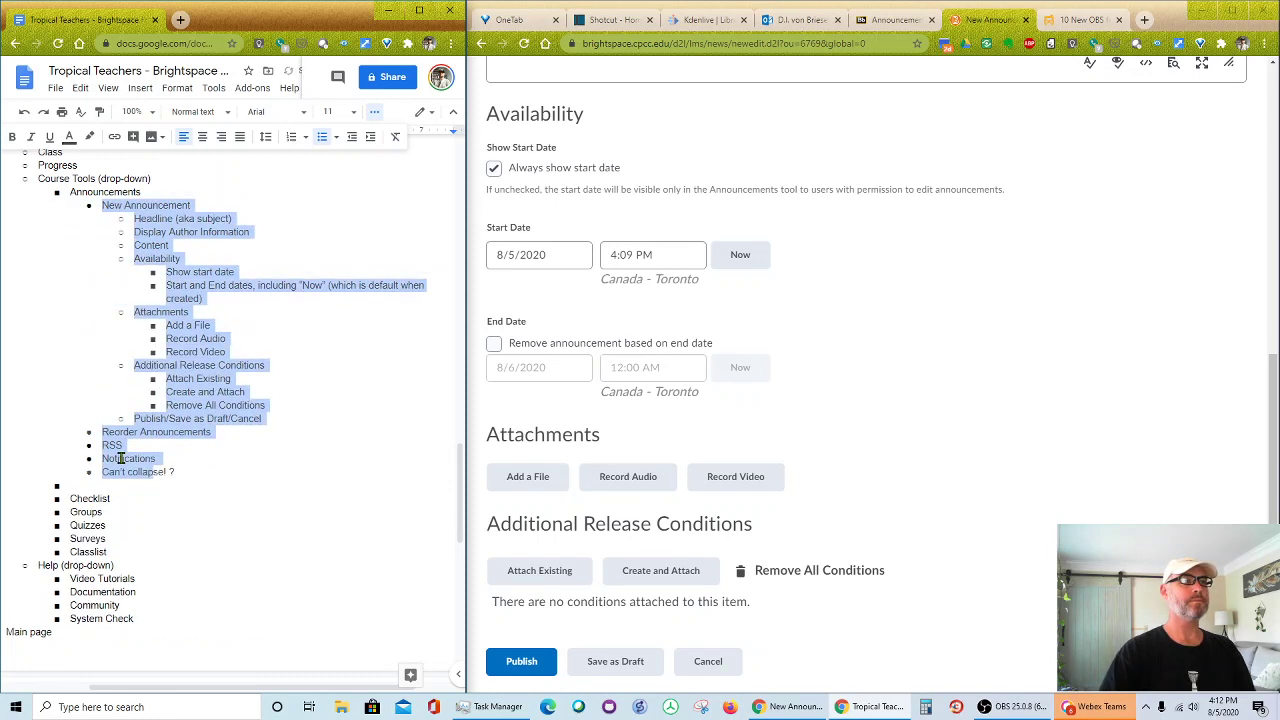
{"action": "key", "text": "Tab"}
{"action": "left_click", "coordinate": [134, 488]}
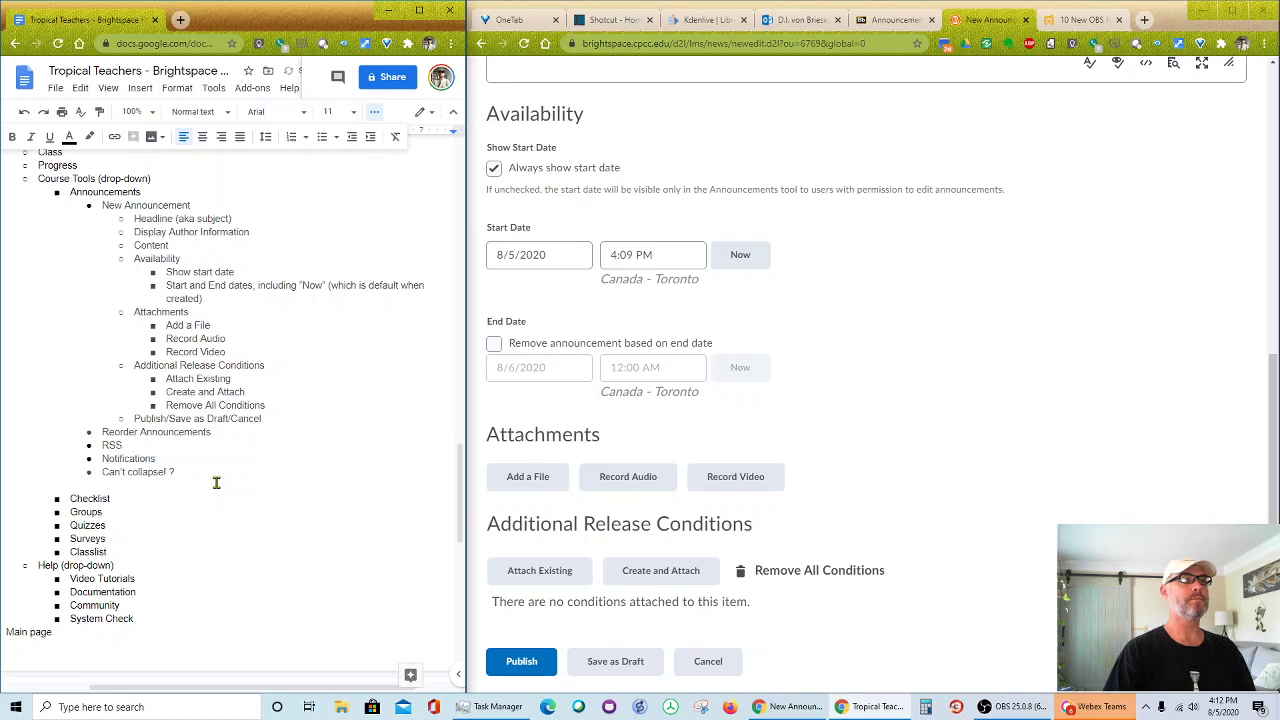
- Remove the empty line above Checklist and cut the notes from "New Announcement" through "Can't collapse! ?" under Announcements in Course Tools
{"action": "key", "text": "BackSpace"}
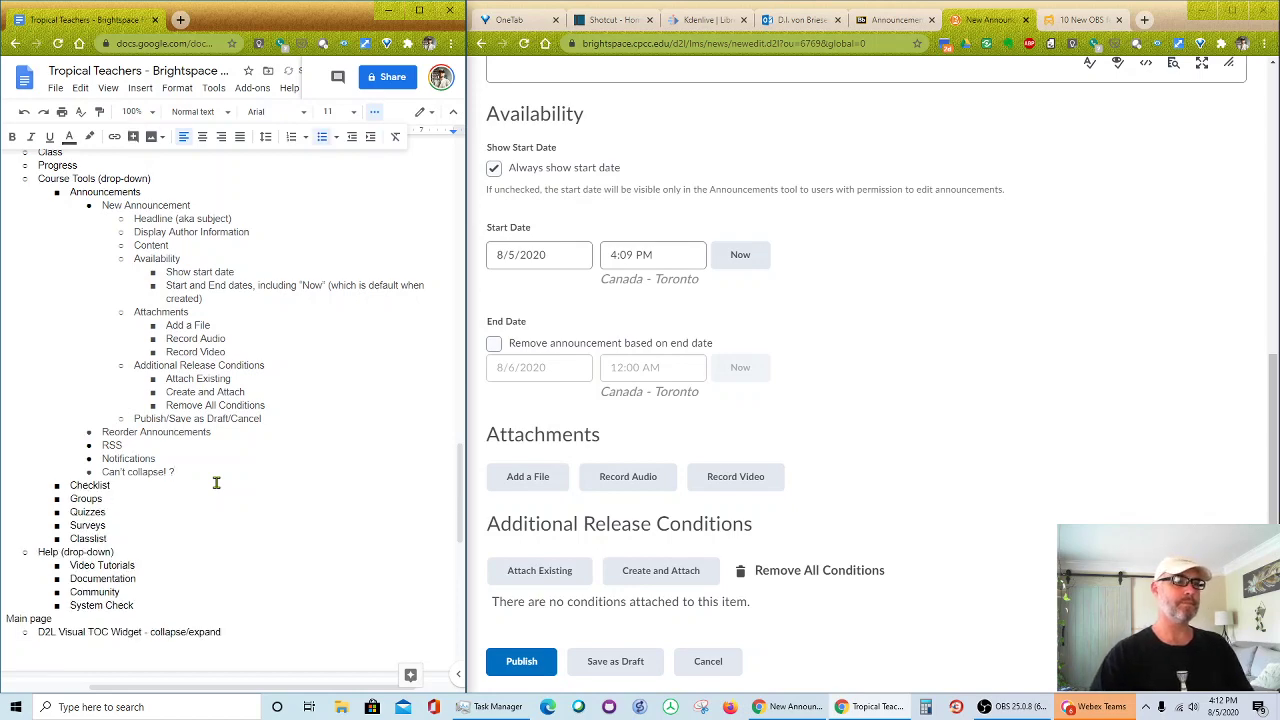
{"action": "scroll", "coordinate": [287, 484], "scroll_direction": "down", "scroll_amount": 5}
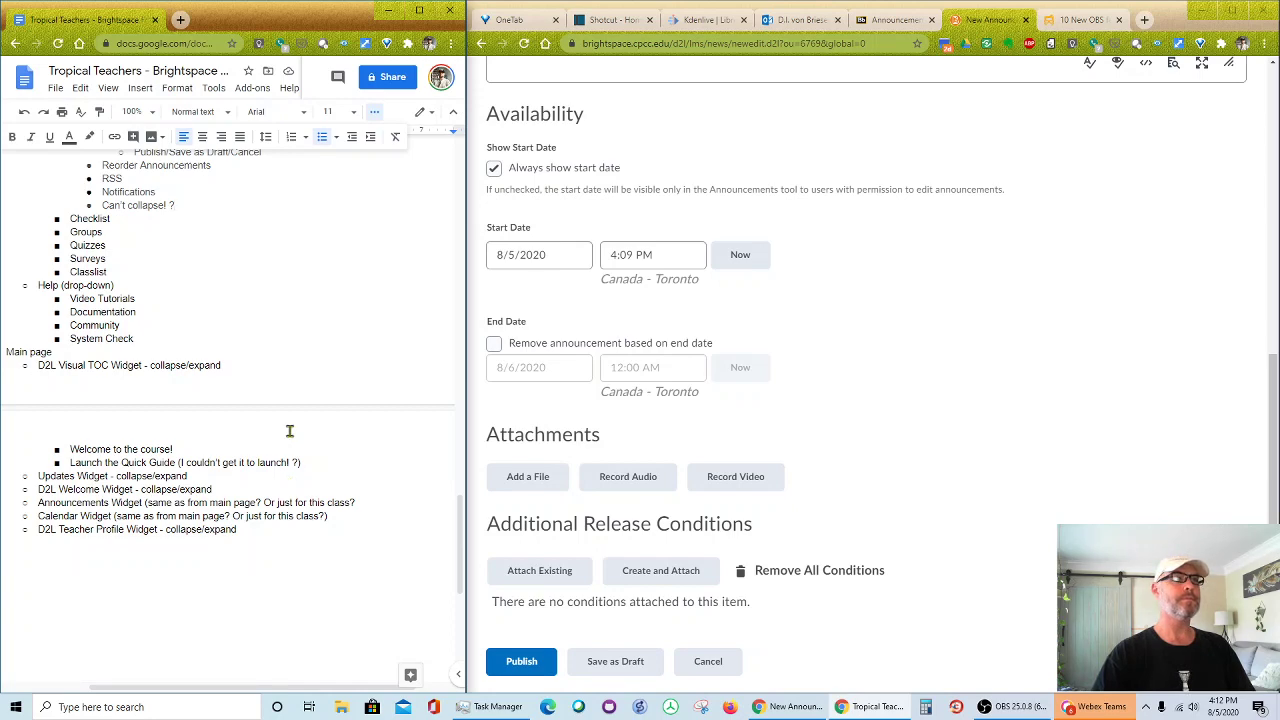
{"action": "scroll", "coordinate": [289, 430], "scroll_direction": "up", "scroll_amount": 7}
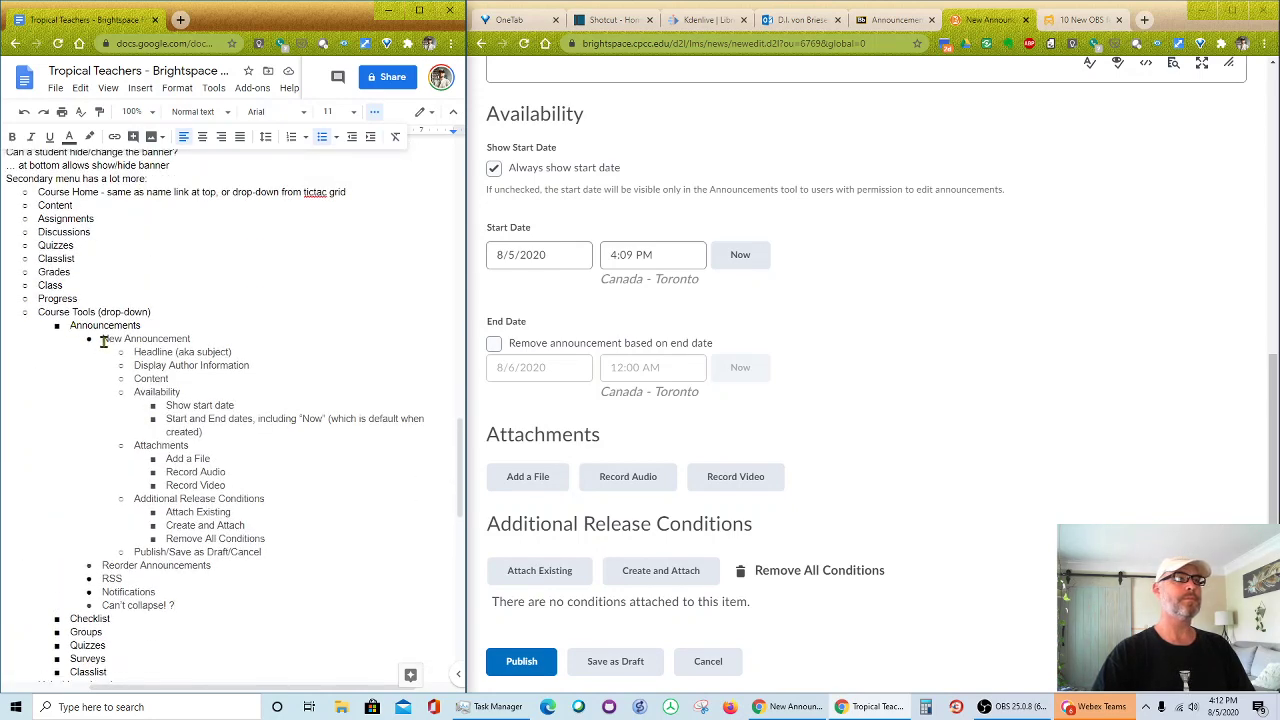
{"action": "left_click_drag", "start_coordinate": [98, 339], "coordinate": [234, 612]}
{"action": "key", "text": "ctrl+c"}
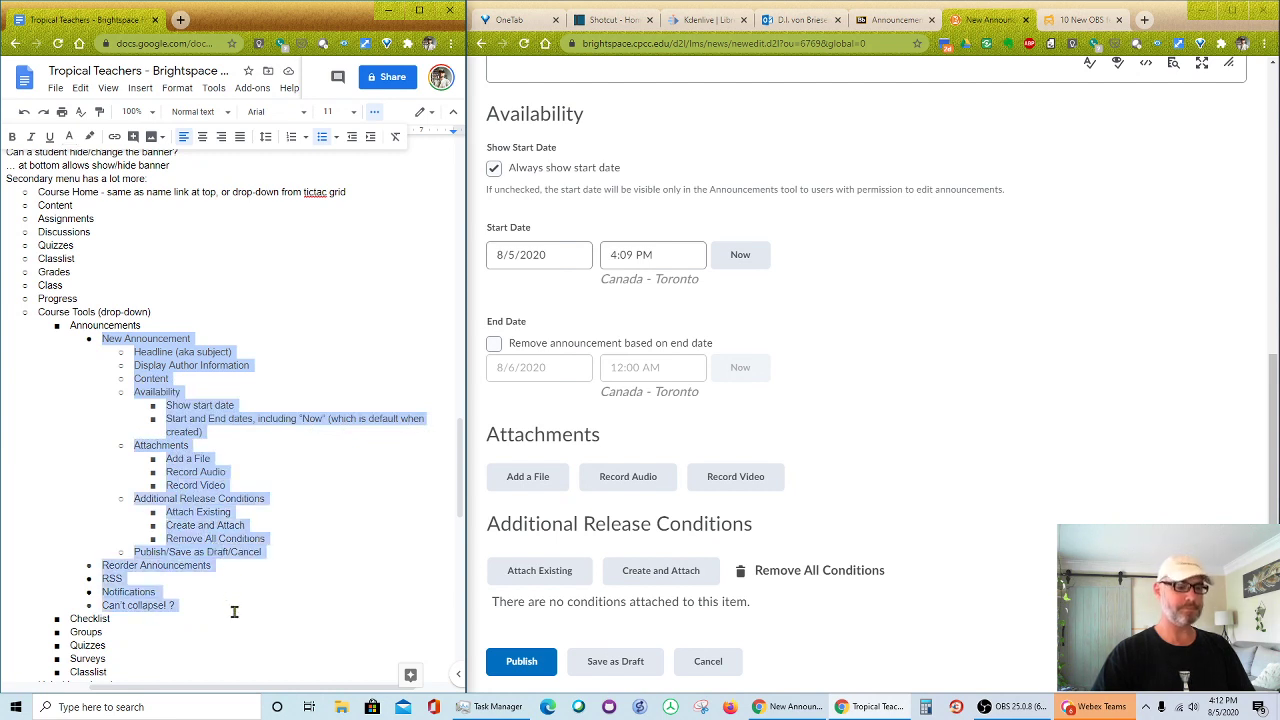
{"action": "key", "text": "Delete"}
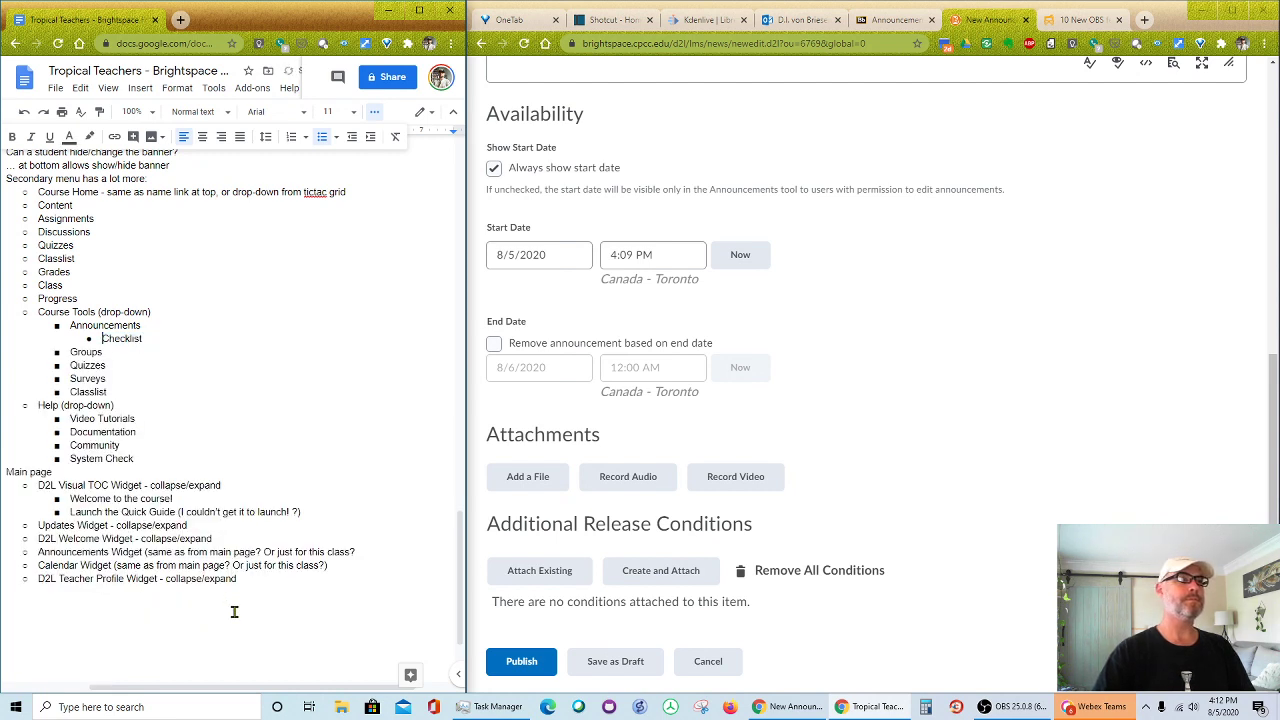
- Restore Checklist as its own bullet directly below Announcements, at the same level as Groups
{"action": "key", "text": "BackSpace"}
{"action": "key", "text": "BackSpace"}
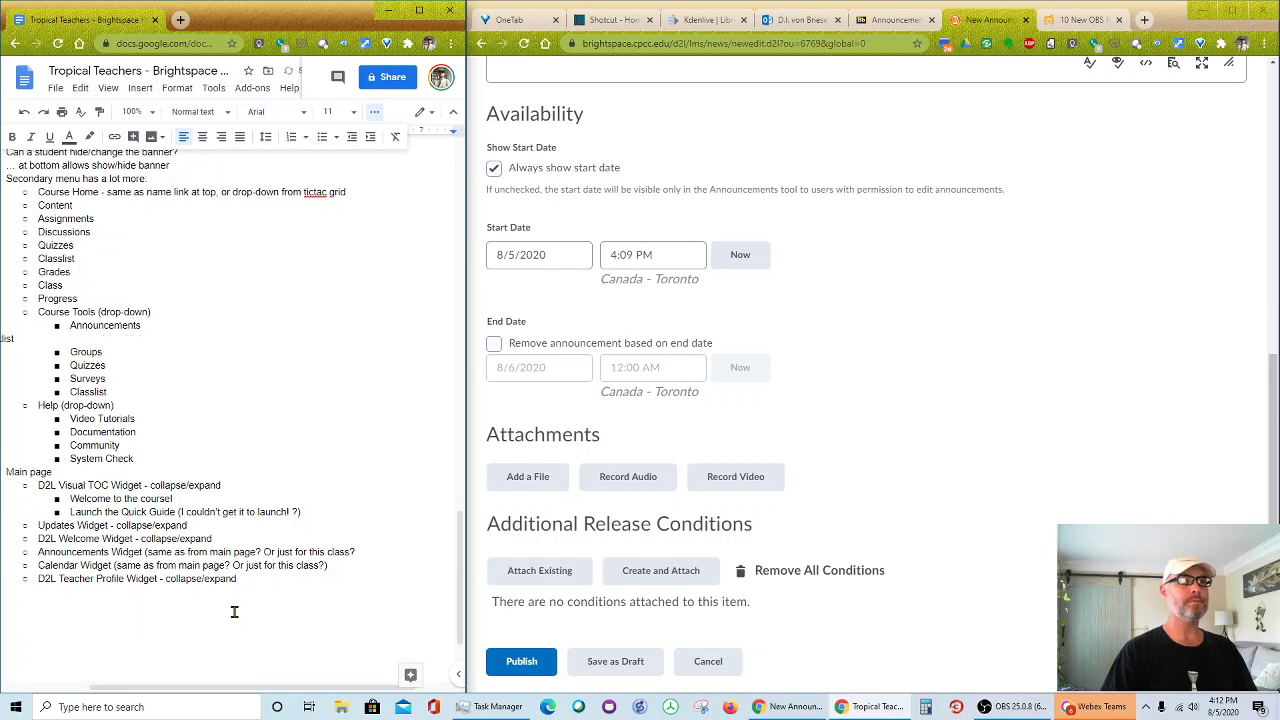
{"action": "key", "text": "BackSpace"}
{"action": "key", "text": "Return"}
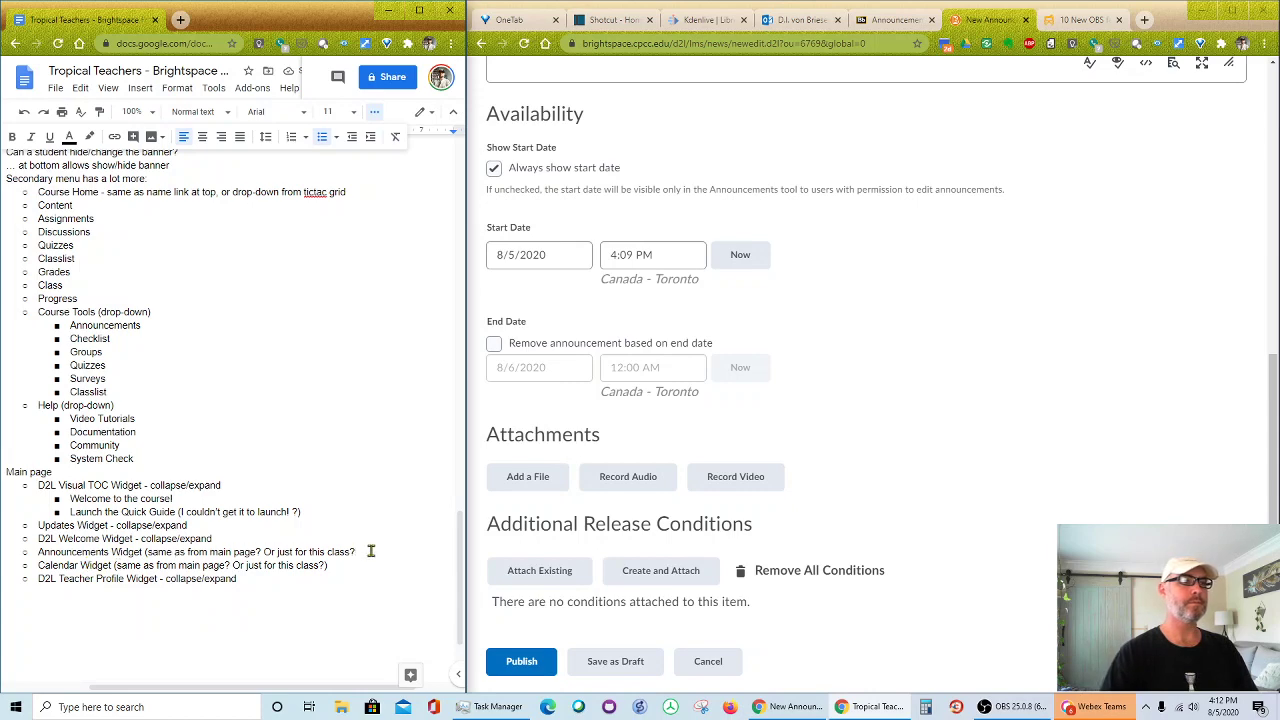
- Paste the cut notes beneath Announcements Widget, indent them one level under it, and remove the bullet from the empty line after them
{"action": "key", "text": "Return"}
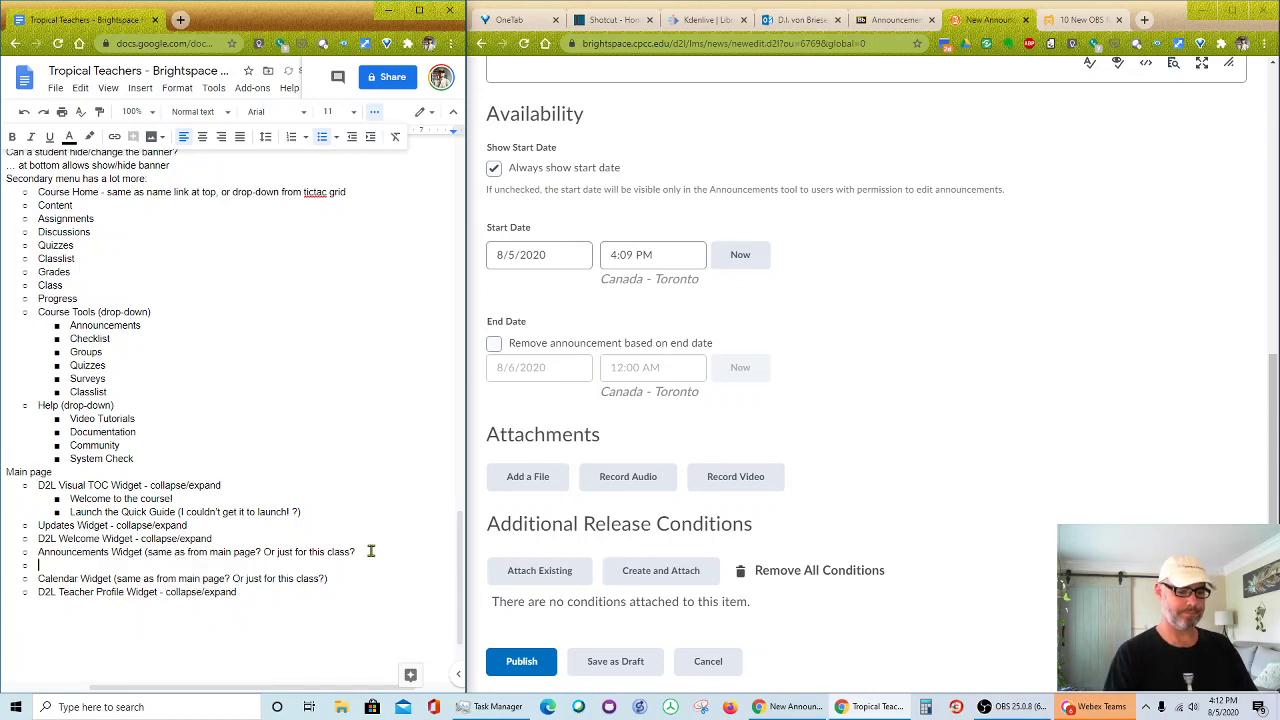
{"action": "key", "text": "ctrl+v"}
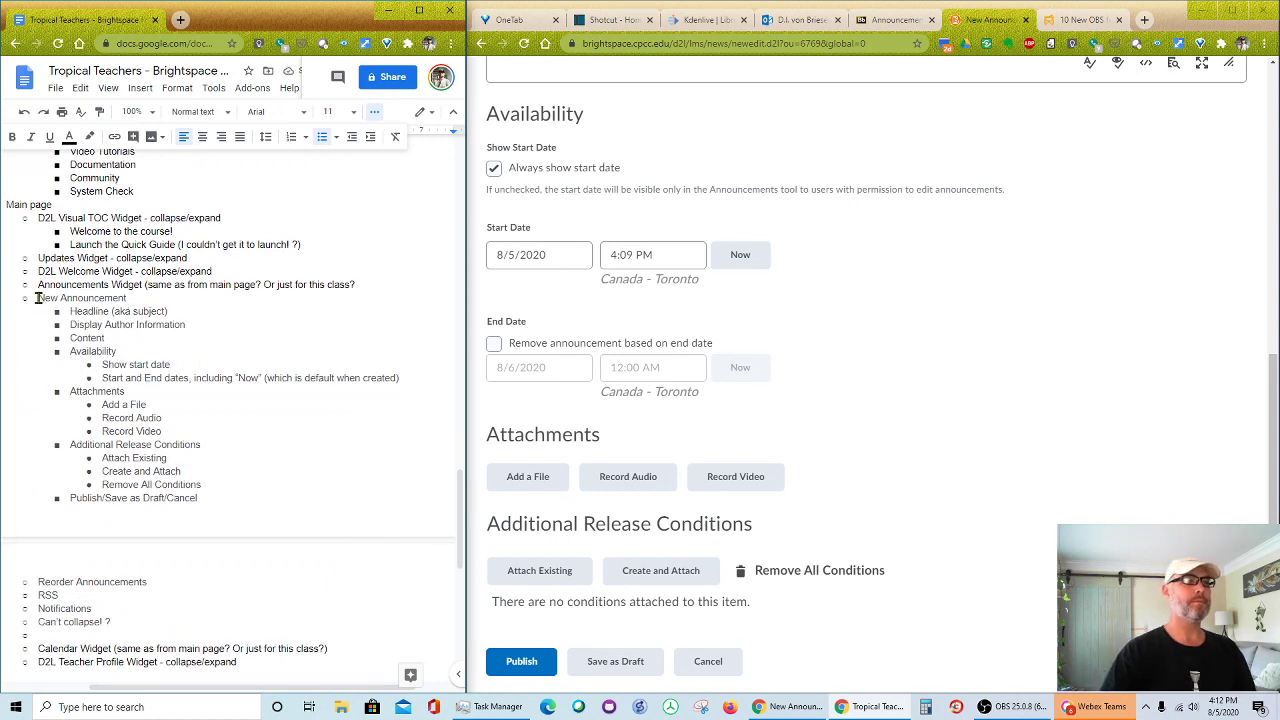
{"action": "left_click_drag", "start_coordinate": [38, 298], "coordinate": [123, 617]}
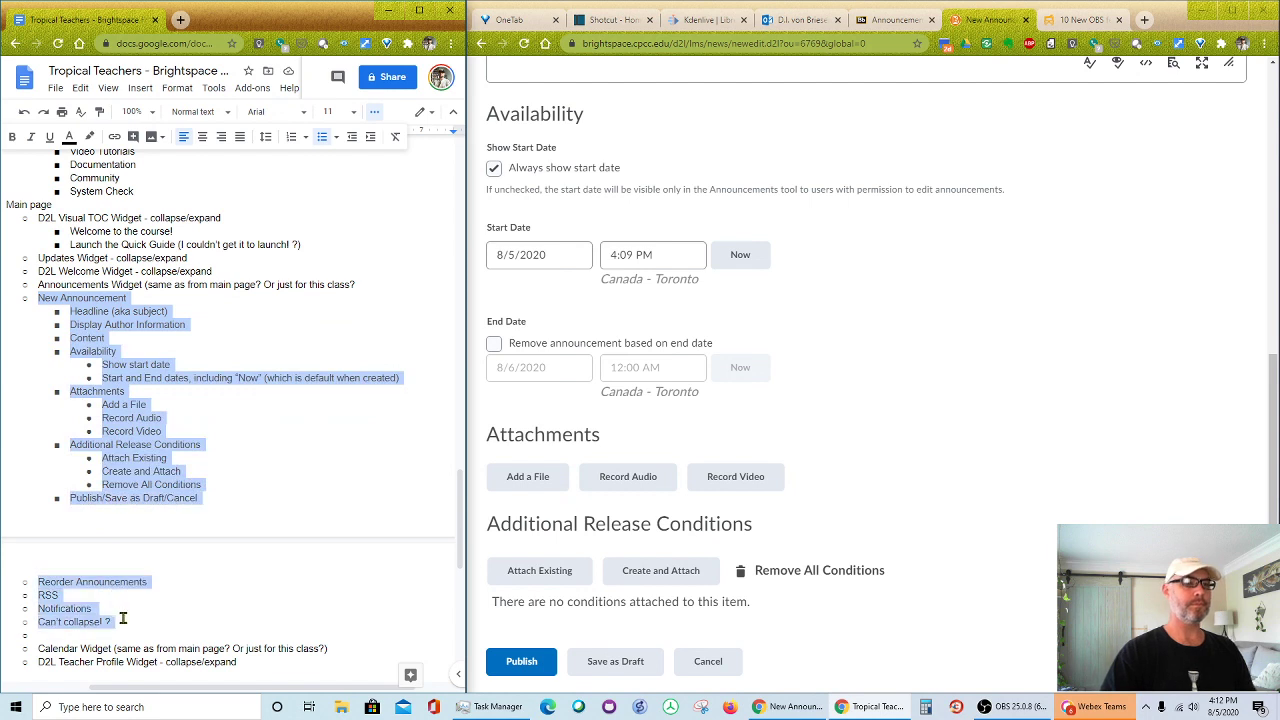
{"action": "key", "text": "Tab"}
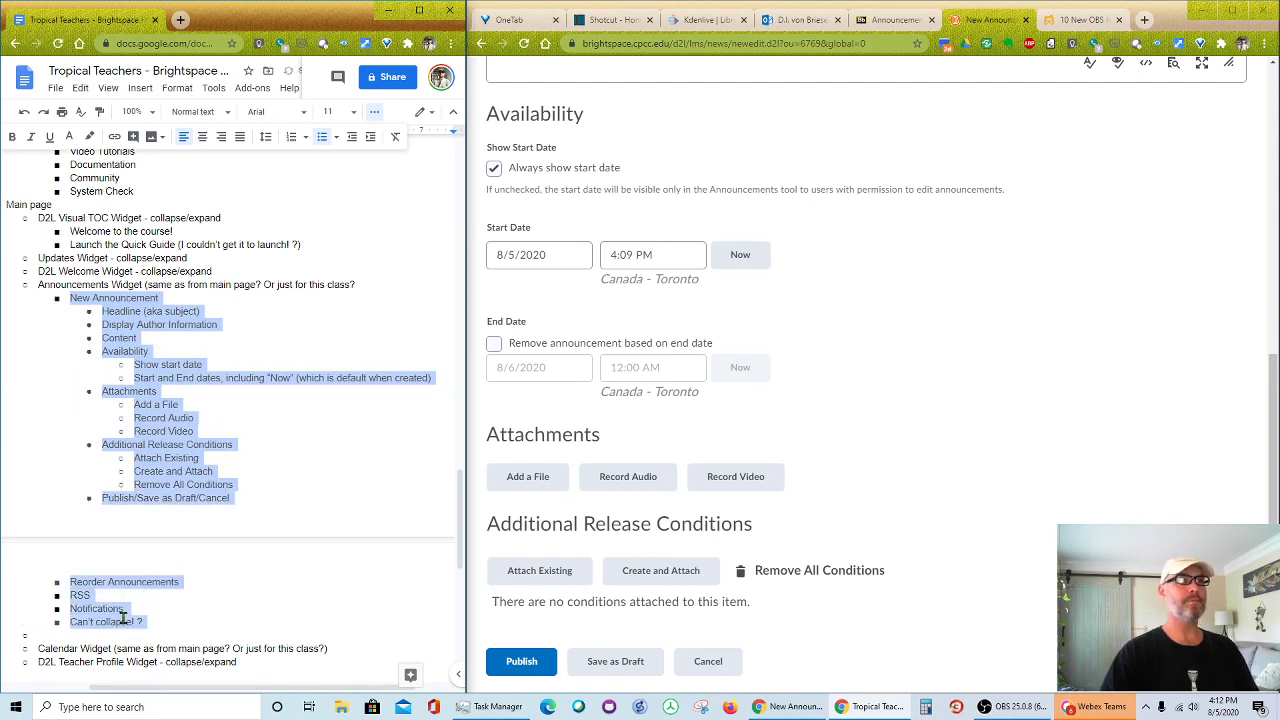
{"action": "left_click", "coordinate": [203, 583]}
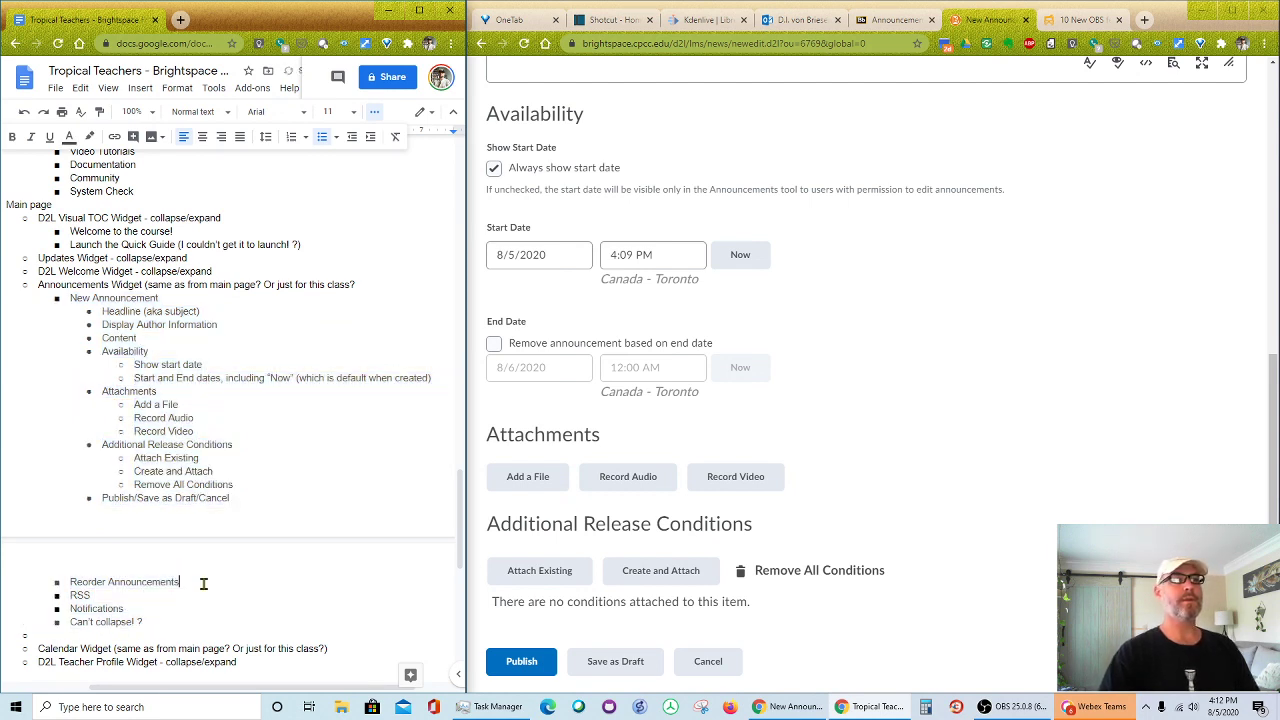
{"action": "left_click", "coordinate": [85, 635]}
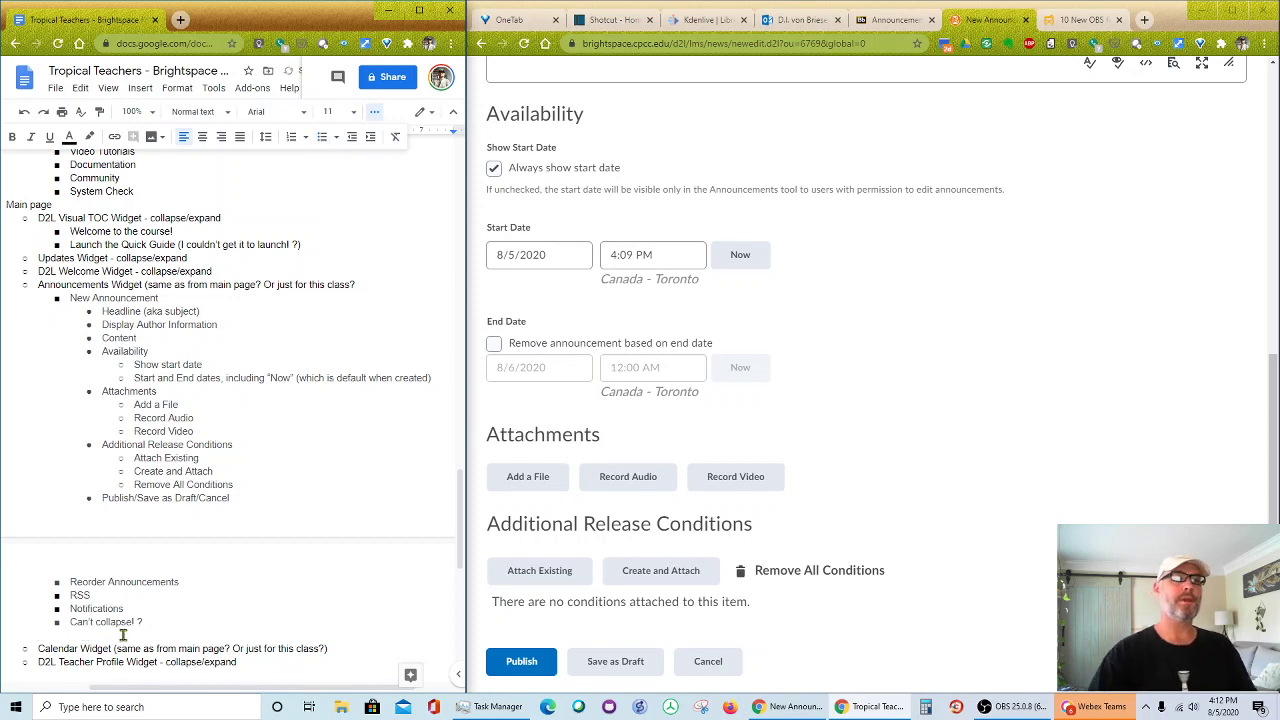
- Publish the new WEB115 announcement and compare it with the earlier welcome announcement in the Announcements list
{"action": "left_click", "coordinate": [521, 662]}
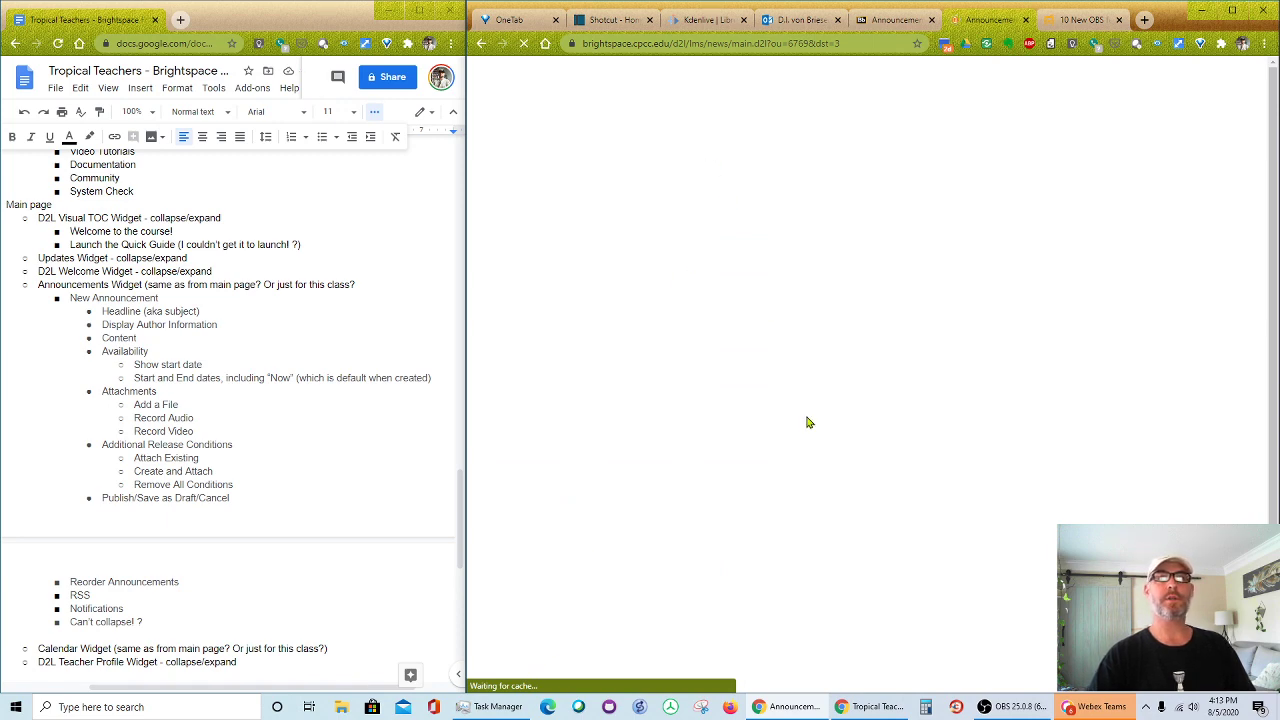
{"action": "scroll", "coordinate": [645, 458], "scroll_direction": "down", "scroll_amount": 3}
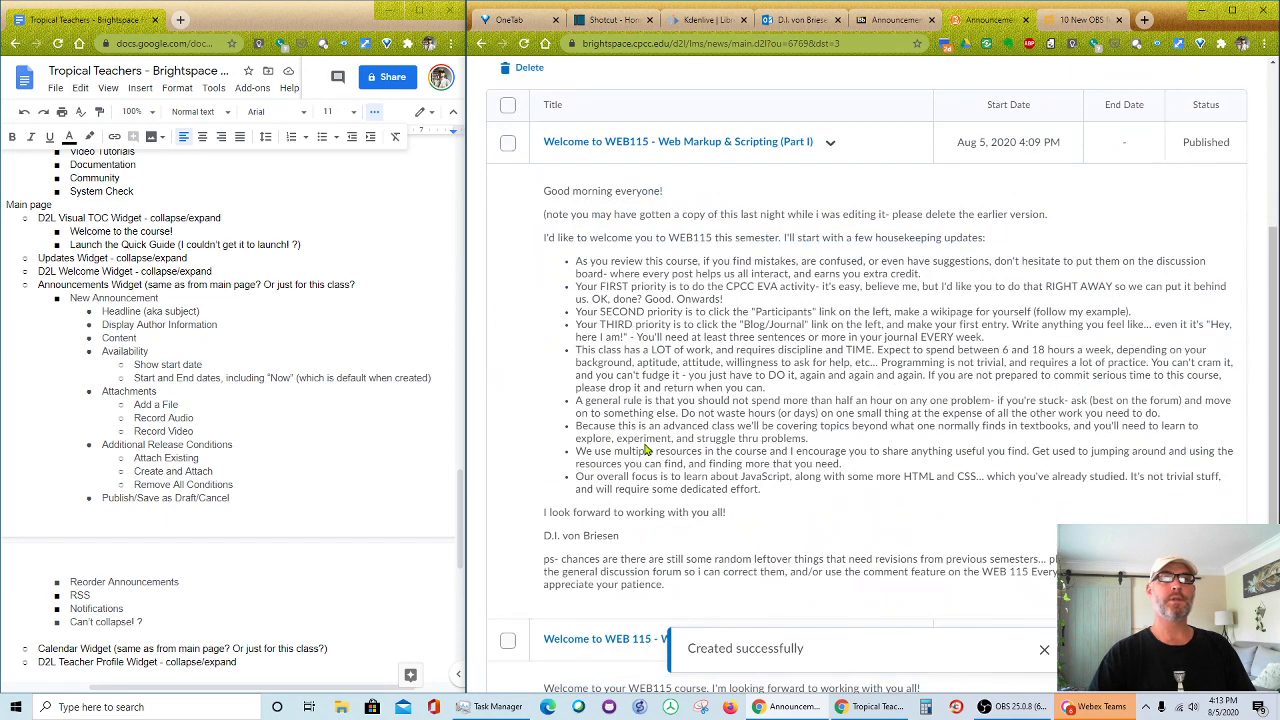
{"action": "scroll", "coordinate": [668, 415], "scroll_direction": "down", "scroll_amount": 2}
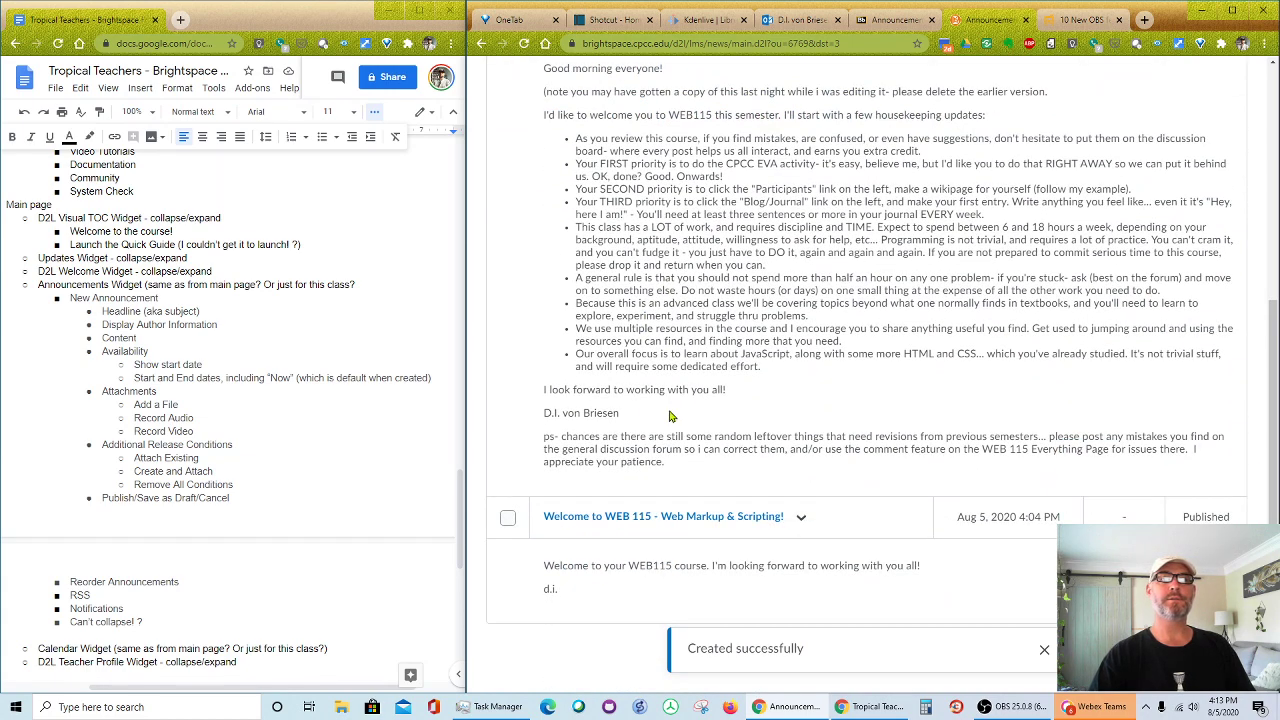
{"action": "scroll", "coordinate": [874, 446], "scroll_direction": "up", "scroll_amount": 3}
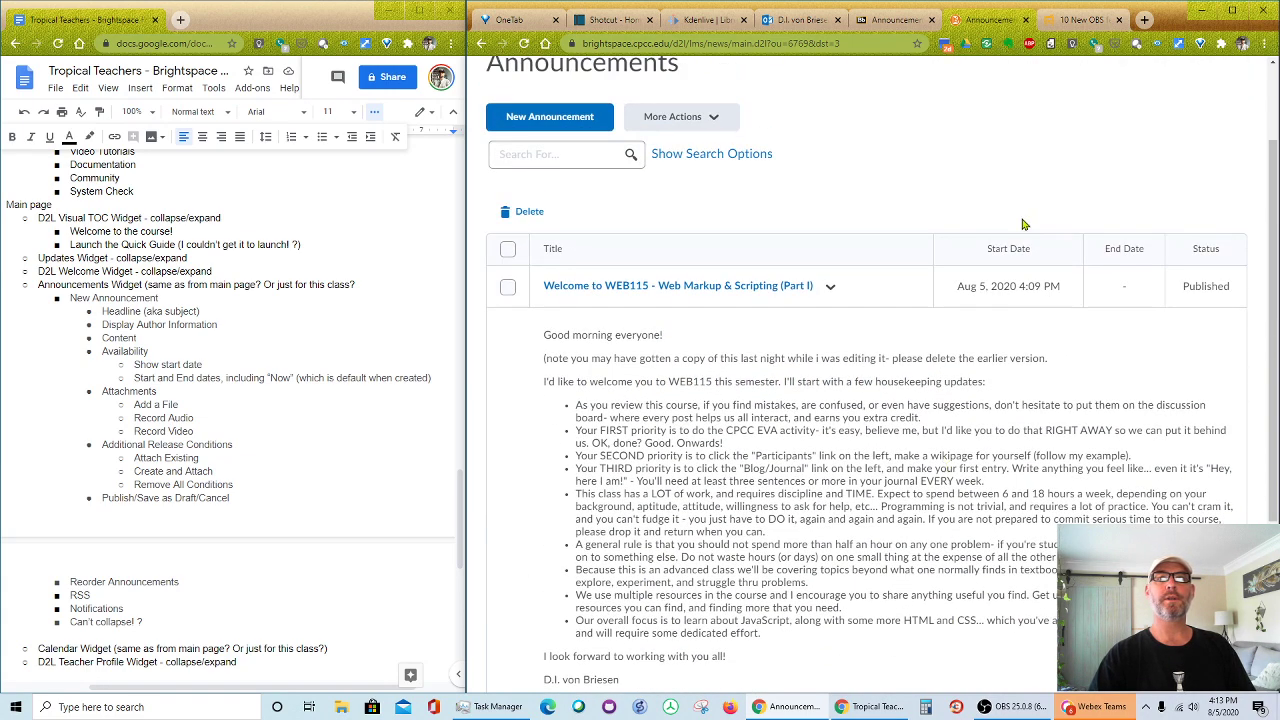
{"action": "scroll", "coordinate": [1138, 283], "scroll_direction": "down", "scroll_amount": 3}
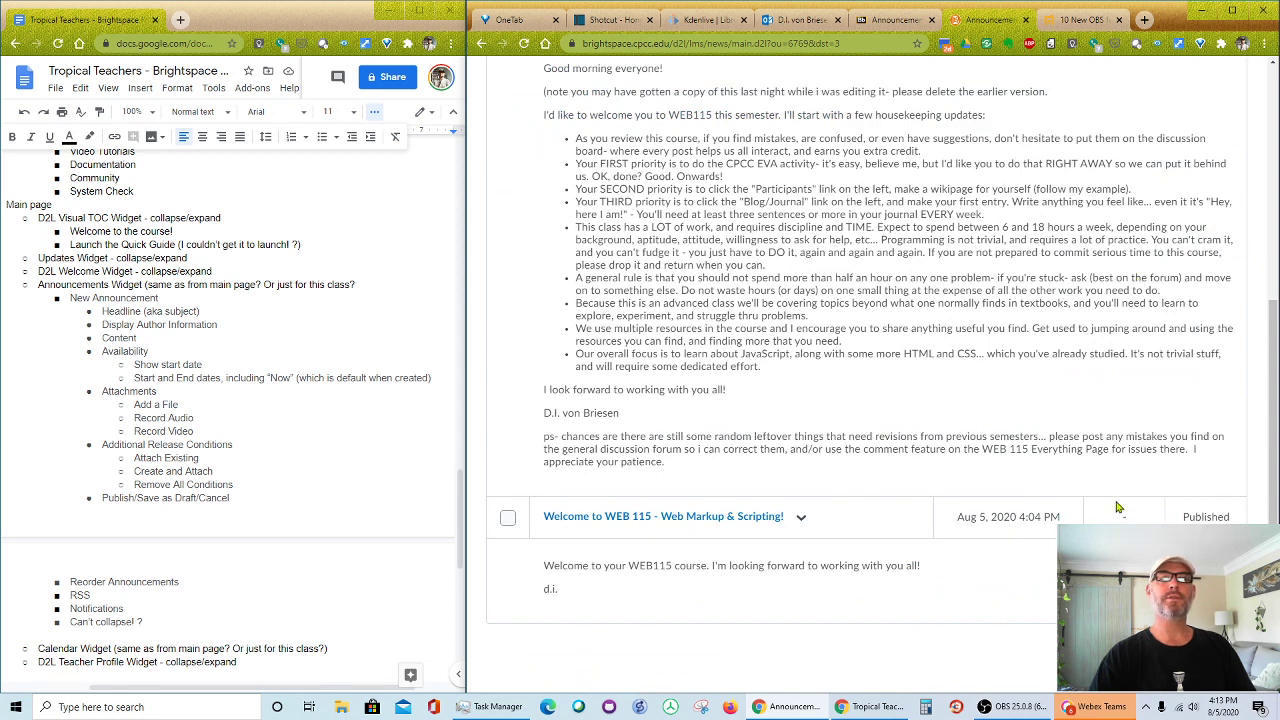
- Open "Welcome to WEB 115 - Web Markup & Scripting!" for editing, check its availability settings with the start date hidden, and save it
{"action": "left_click", "coordinate": [801, 517]}
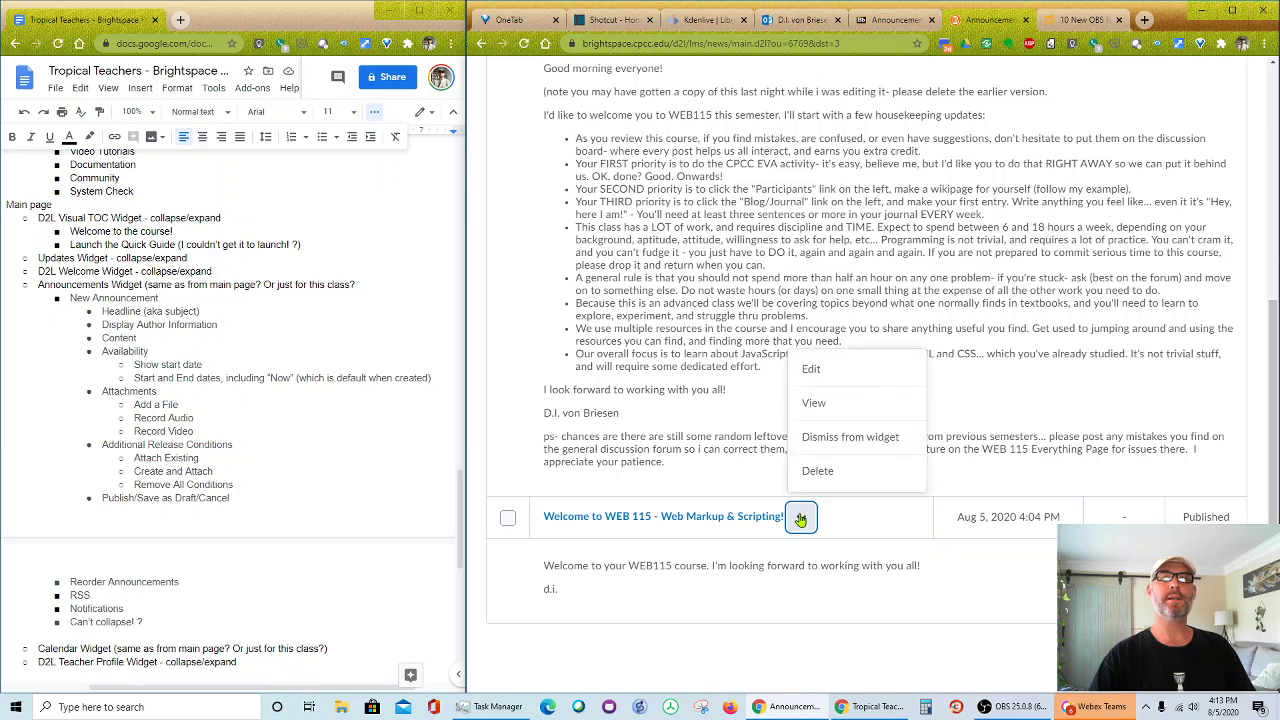
{"action": "left_click", "coordinate": [813, 369]}
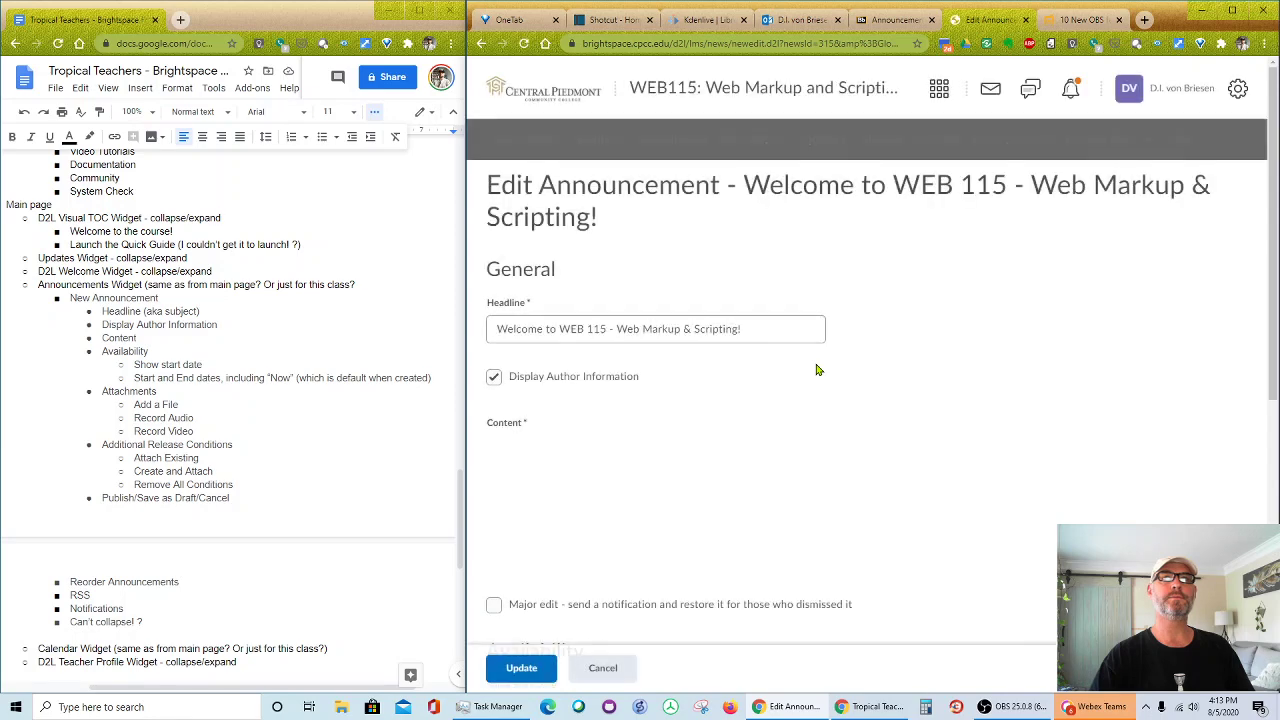
{"action": "scroll", "coordinate": [563, 412], "scroll_direction": "down", "scroll_amount": 5}
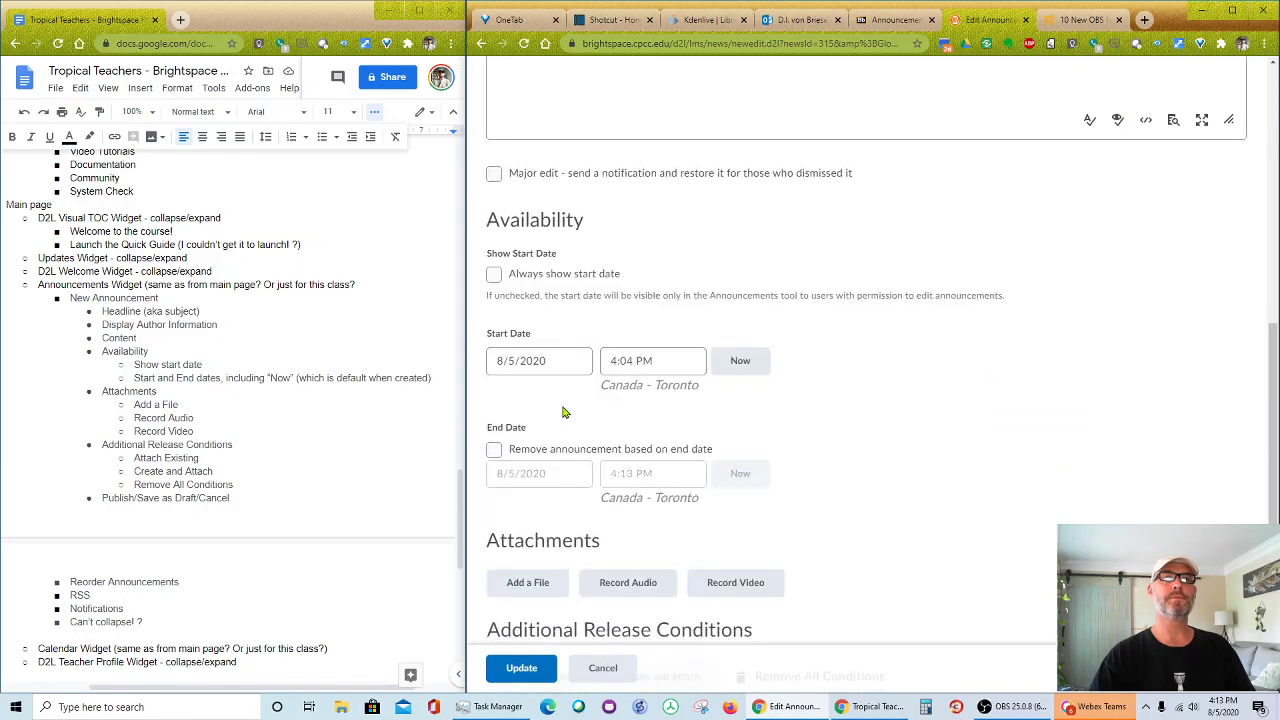
{"action": "scroll", "coordinate": [563, 412], "scroll_direction": "down", "scroll_amount": 1}
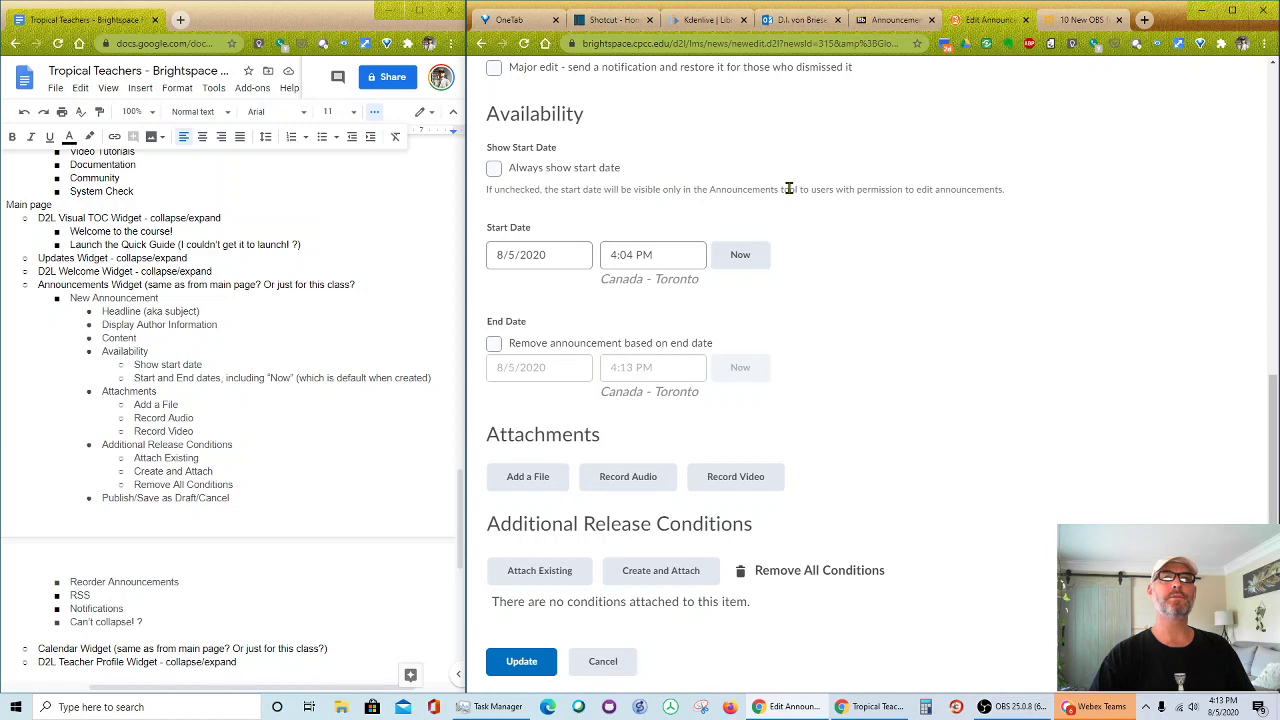
{"action": "left_click", "coordinate": [515, 662]}
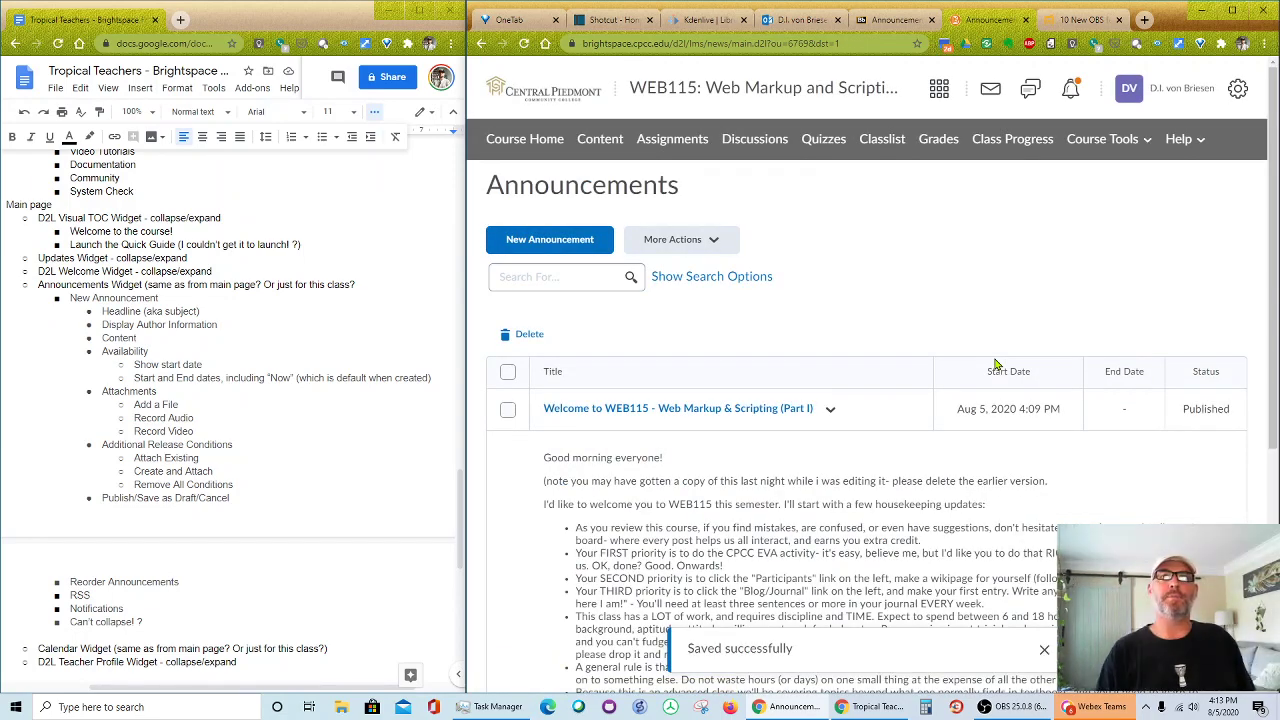
- Switch to viewing the course as a Learner and compare the posting details of both announcements on the course homepage
{"action": "left_click", "coordinate": [1185, 100]}
{"action": "left_click", "coordinate": [1098, 139]}
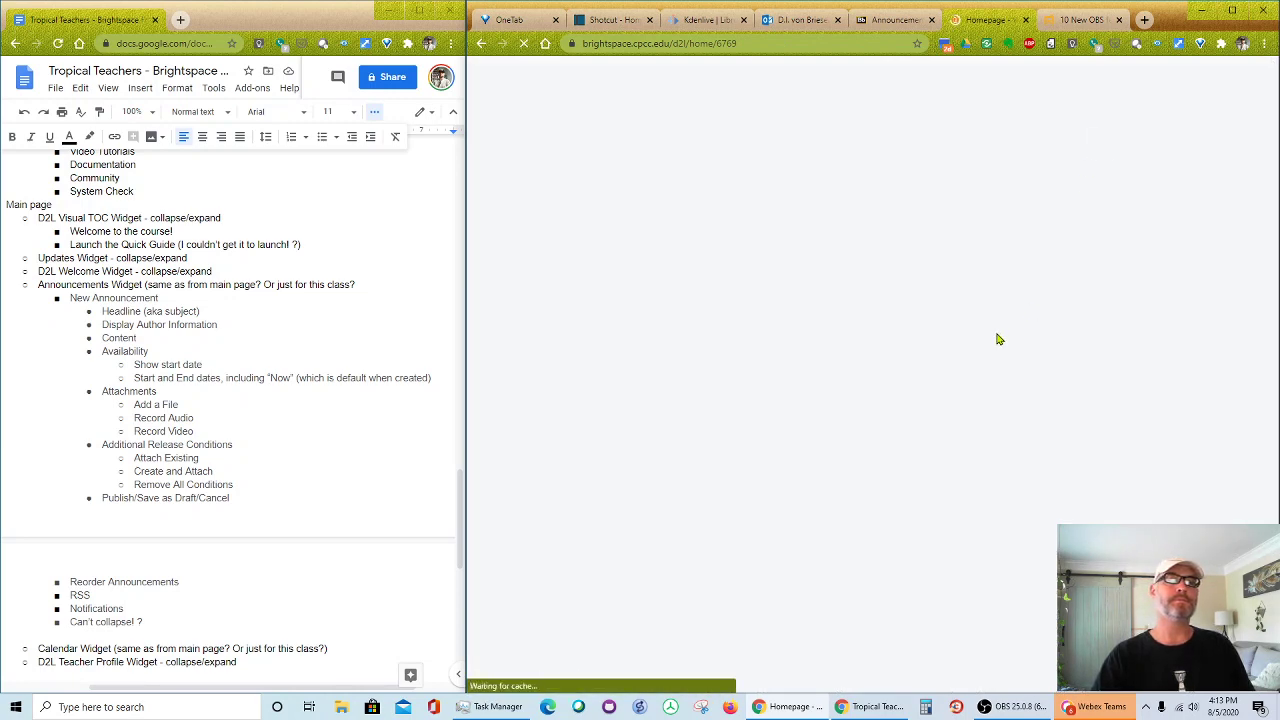
{"action": "scroll", "coordinate": [1005, 337], "scroll_direction": "down", "scroll_amount": 5}
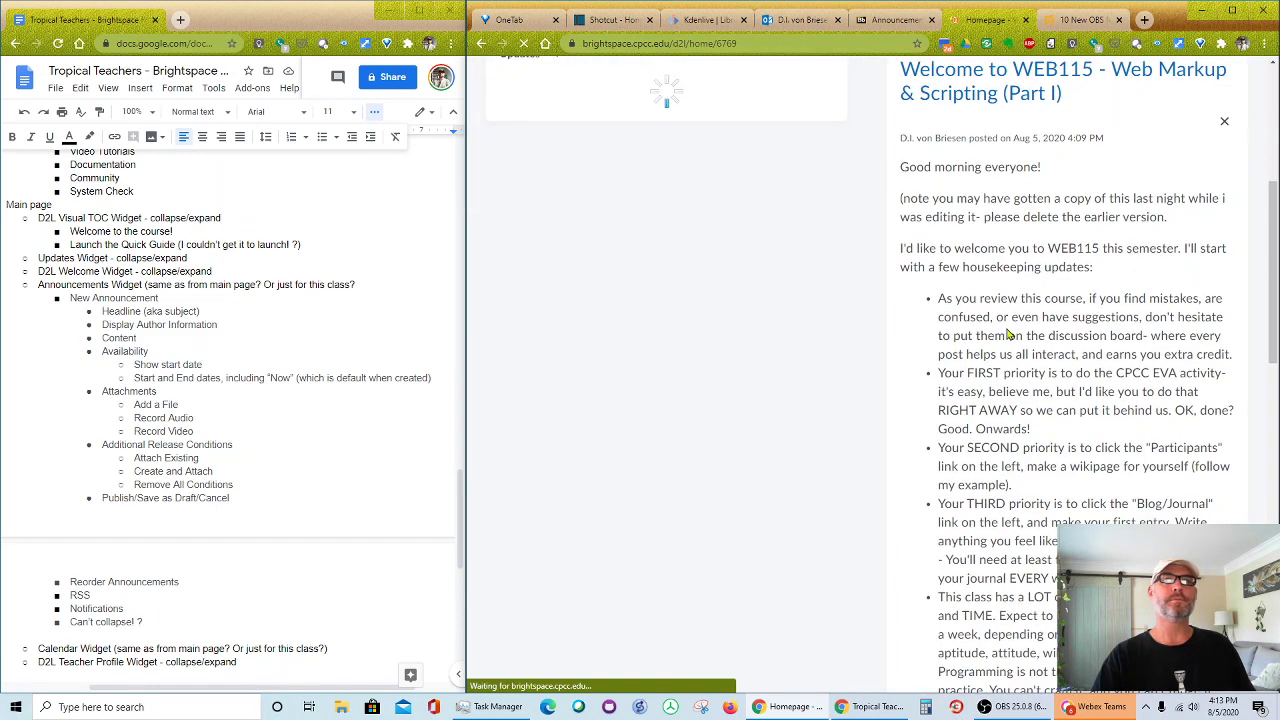
{"action": "scroll", "coordinate": [1008, 335], "scroll_direction": "down", "scroll_amount": 10}
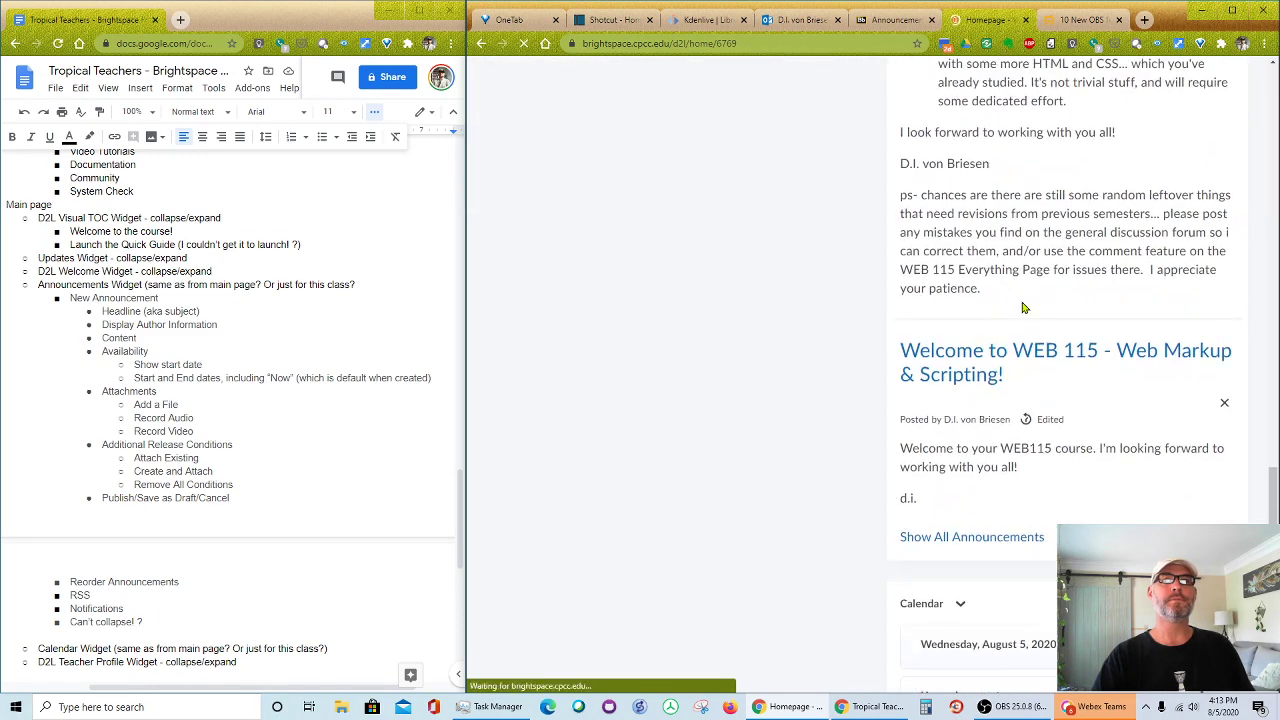
{"action": "scroll", "coordinate": [1022, 307], "scroll_direction": "up", "scroll_amount": 10}
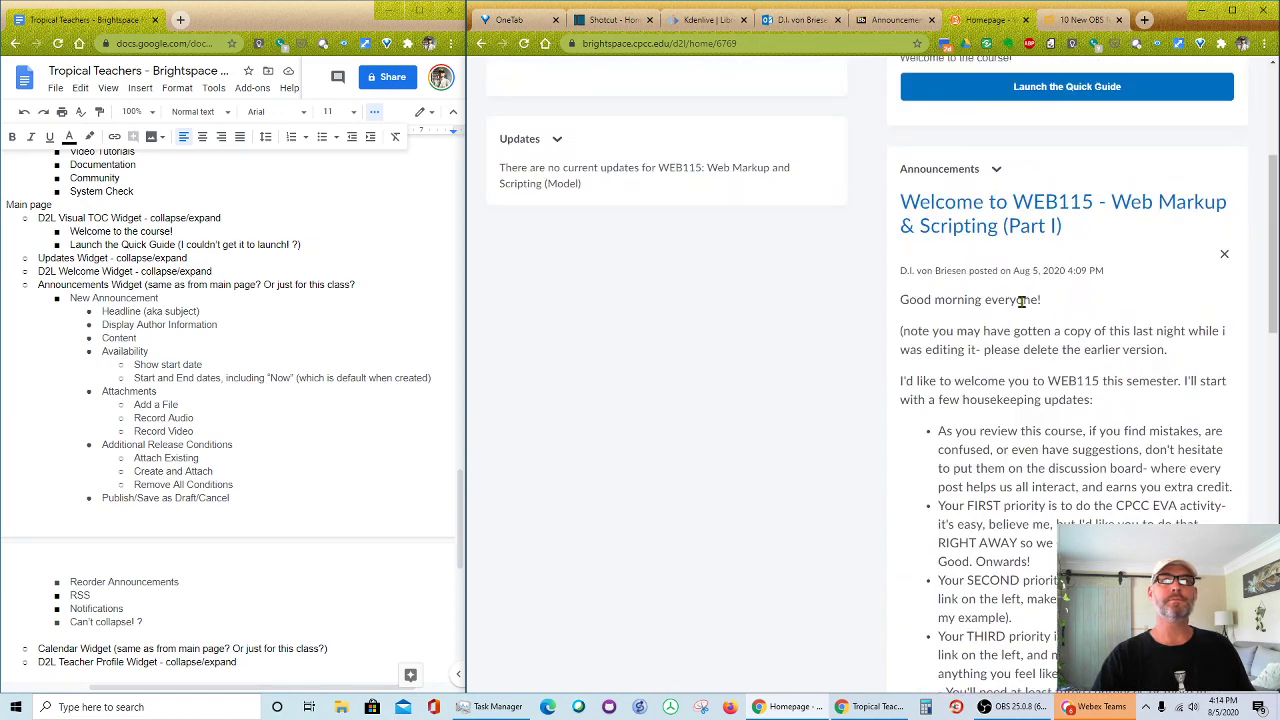
{"action": "scroll", "coordinate": [1118, 281], "scroll_direction": "down", "scroll_amount": 10}
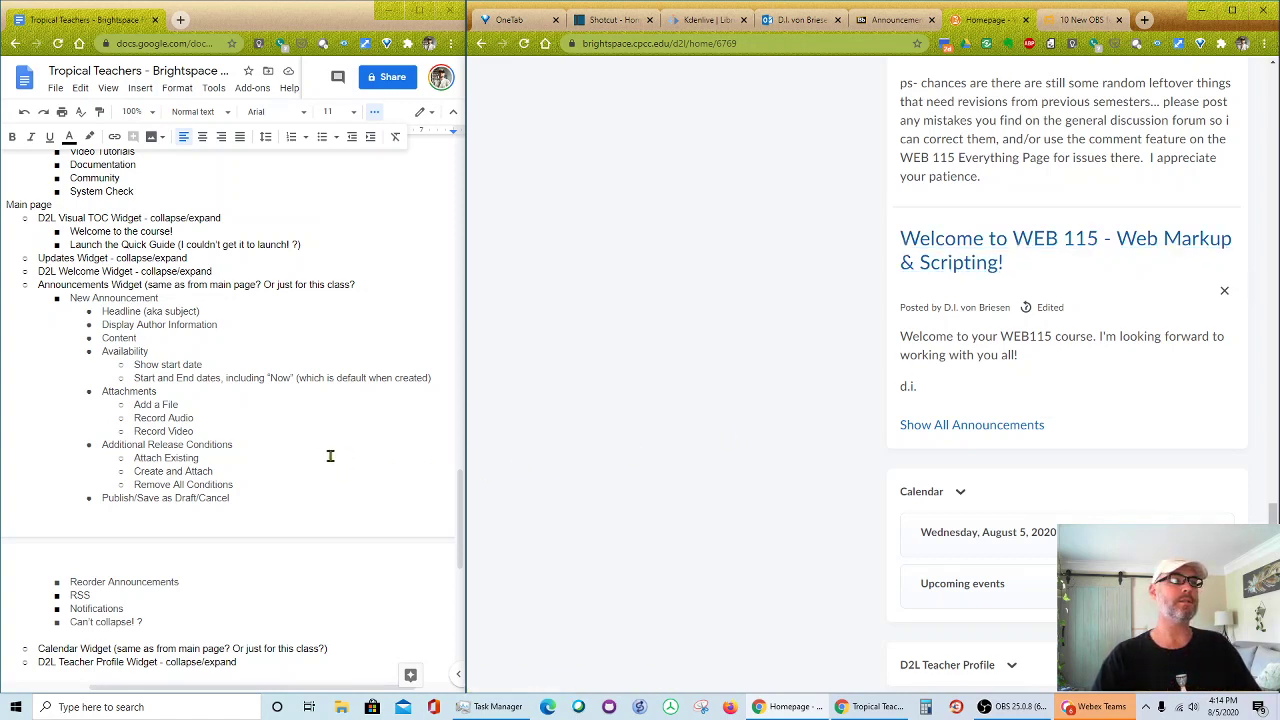
- Append "(actually posted date- won't be visible to students)" to the "Show start date" note under Availability in the outline
{"action": "left_click", "coordinate": [237, 363]}
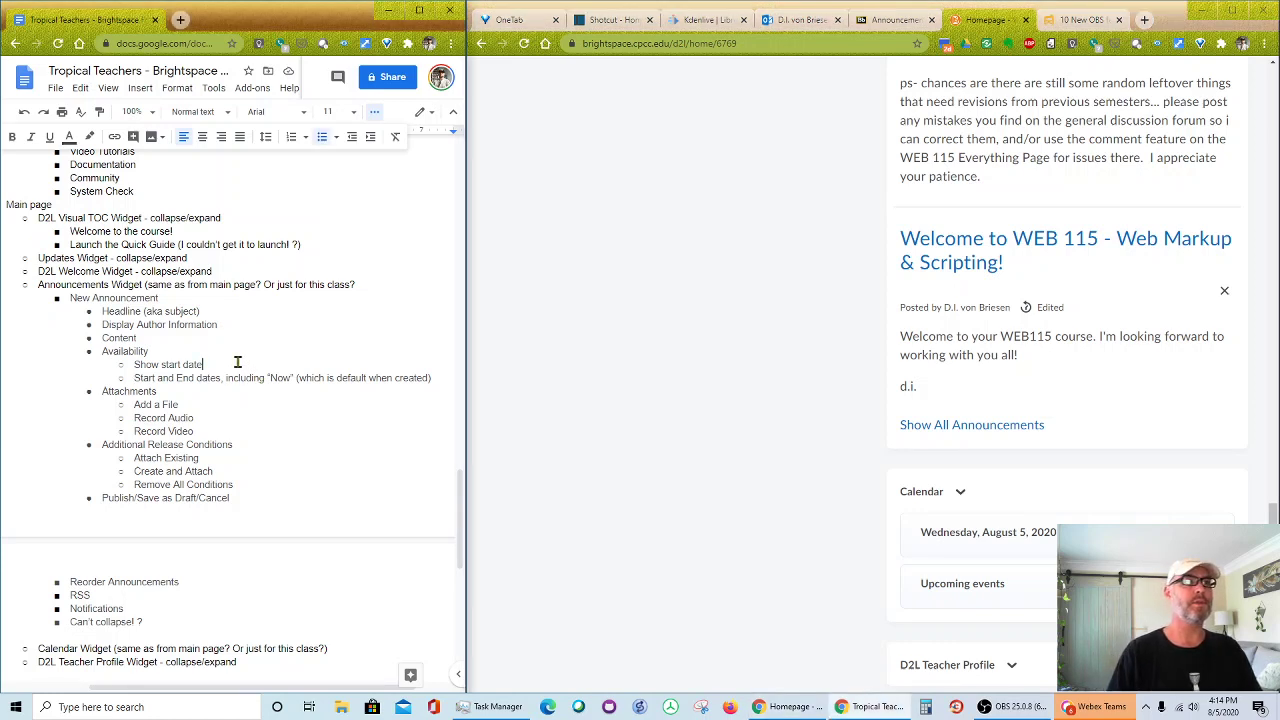
{"action": "type", "text": "(actually posted date- won't be visible to students"}
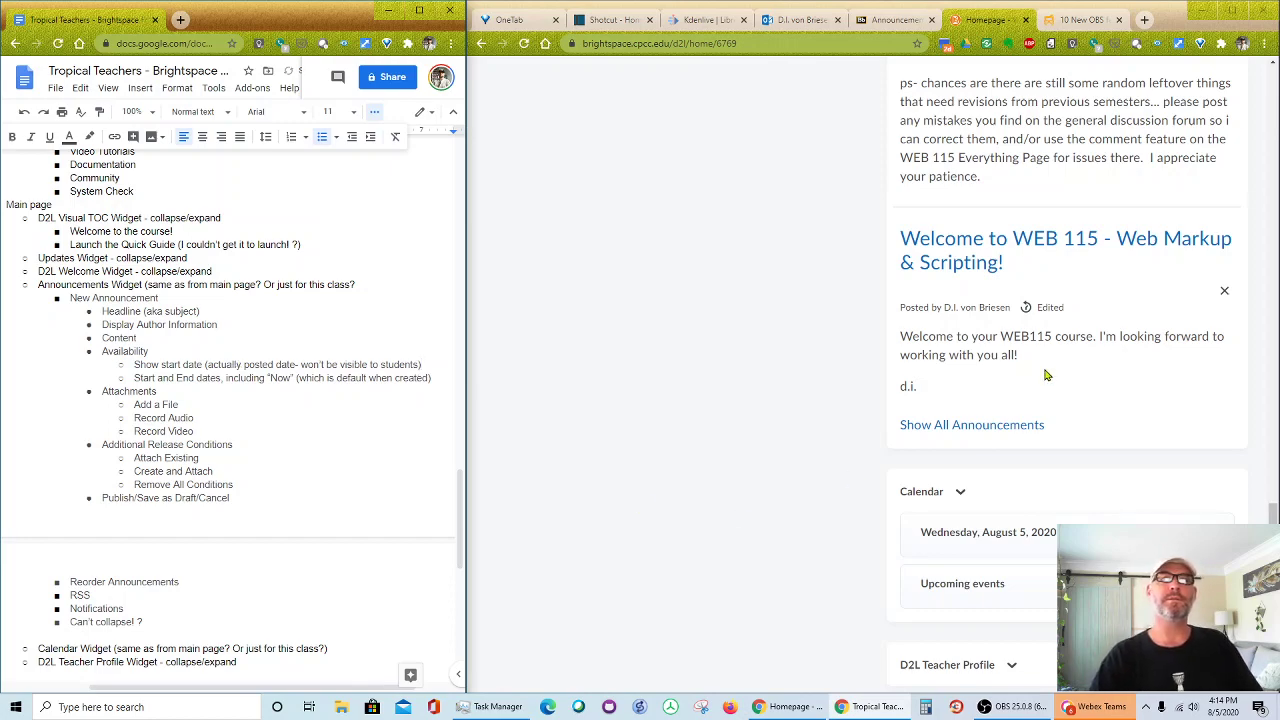
- Go to the Announcements tool from the homepage widget as a Learner and examine how both announcements and their start dates are listed
{"action": "scroll", "coordinate": [1046, 375], "scroll_direction": "up", "scroll_amount": 15}
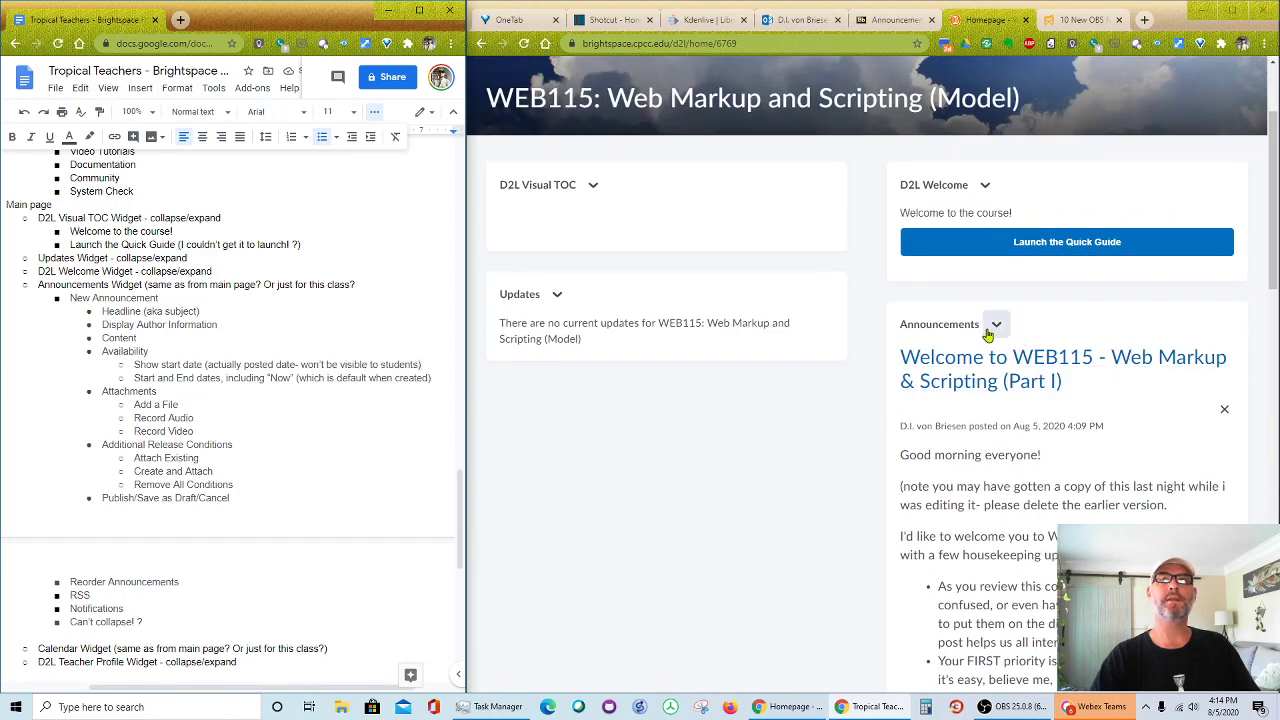
{"action": "left_click", "coordinate": [996, 327]}
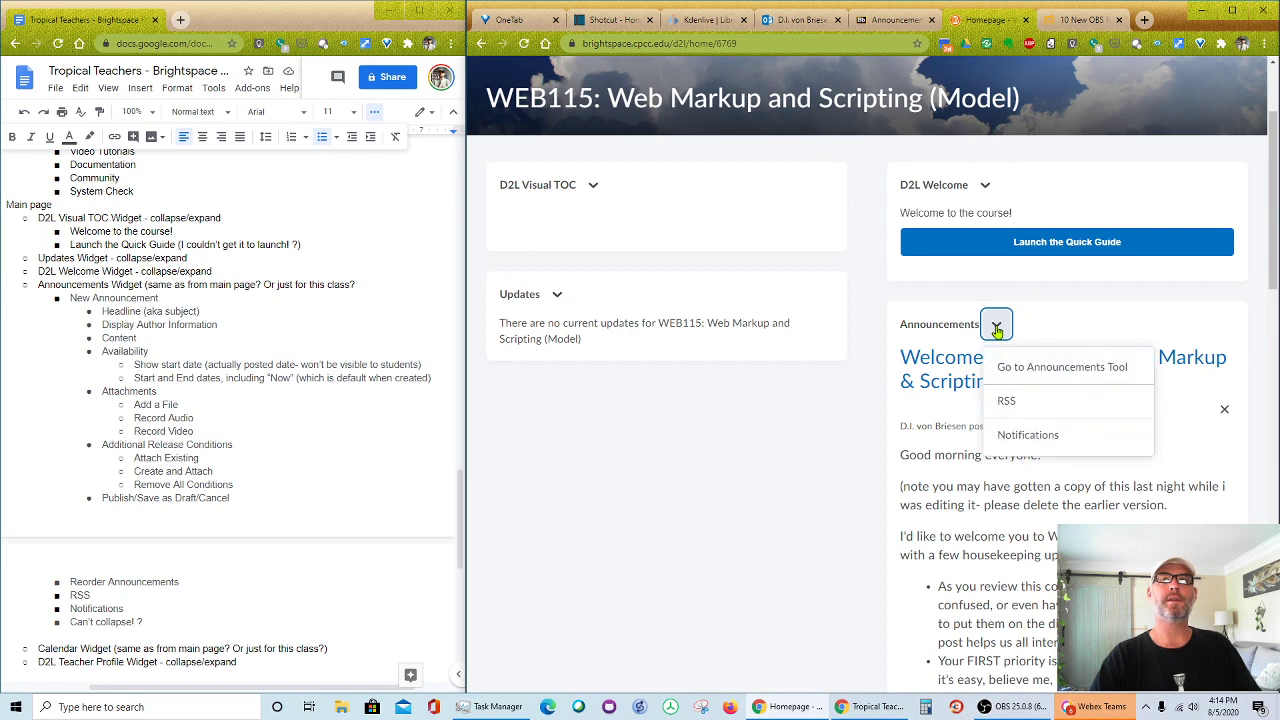
{"action": "scroll", "coordinate": [1138, 334], "scroll_direction": "up", "scroll_amount": 2}
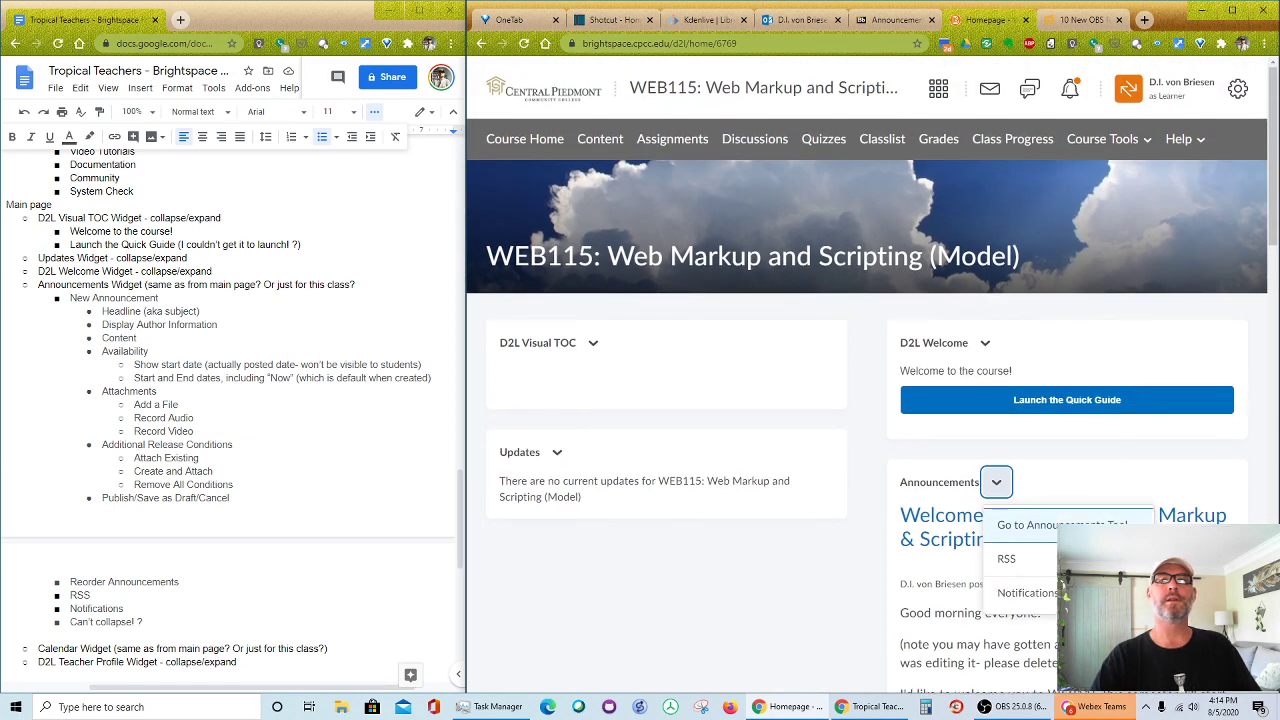
{"action": "left_click", "coordinate": [1045, 525]}
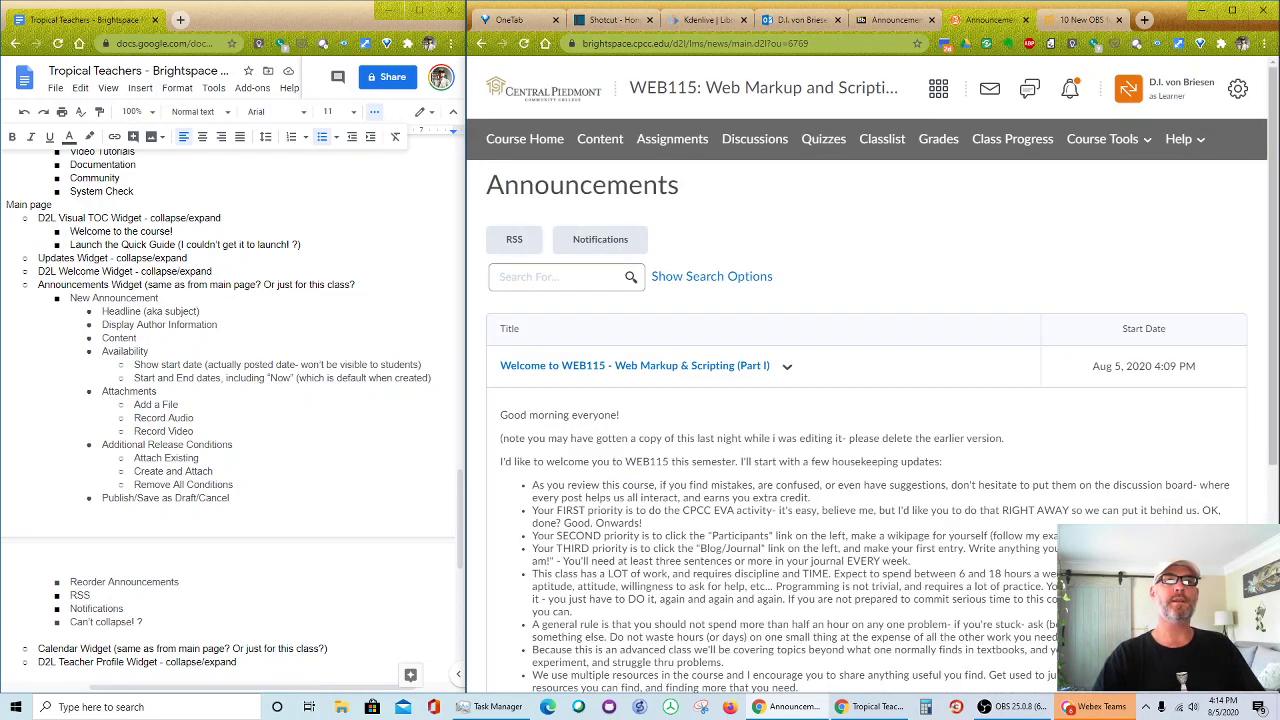
{"action": "scroll", "coordinate": [1010, 379], "scroll_direction": "down", "scroll_amount": 3}
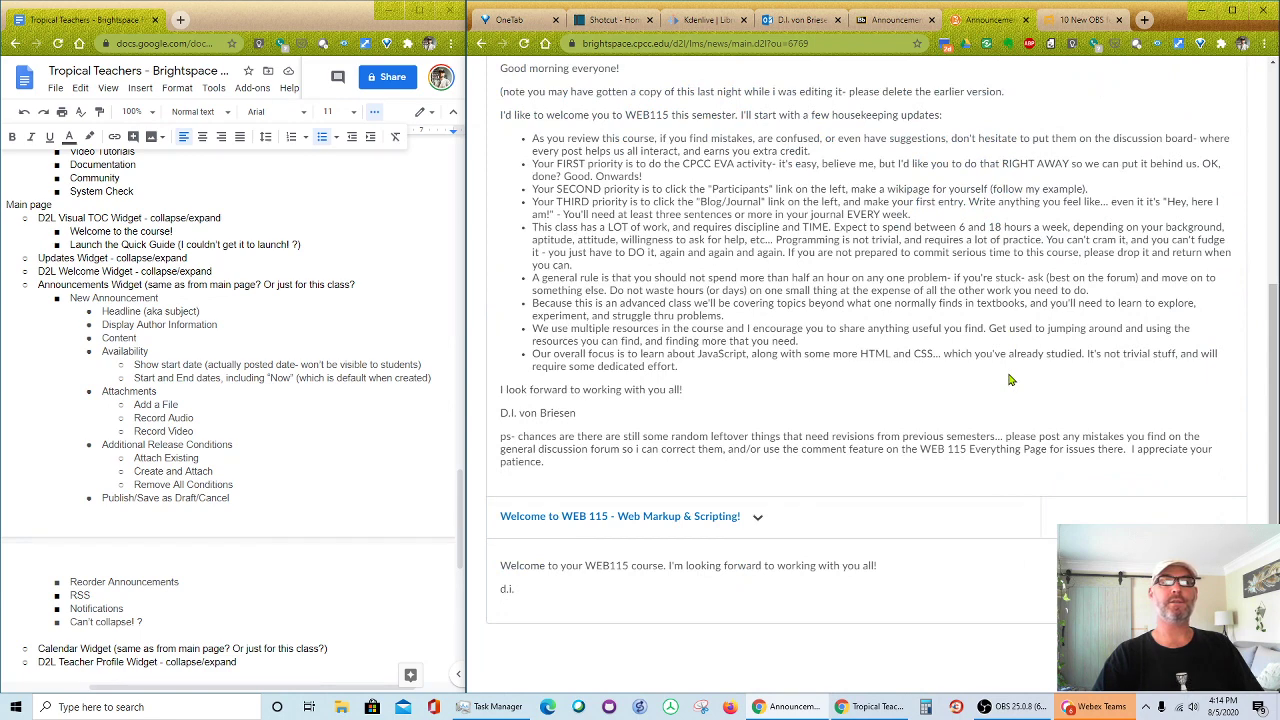
- Stop viewing the course as a Learner and return to the instructor view
{"action": "scroll", "coordinate": [1010, 379], "scroll_direction": "up", "scroll_amount": 3}
{"action": "left_click", "coordinate": [1158, 90]}
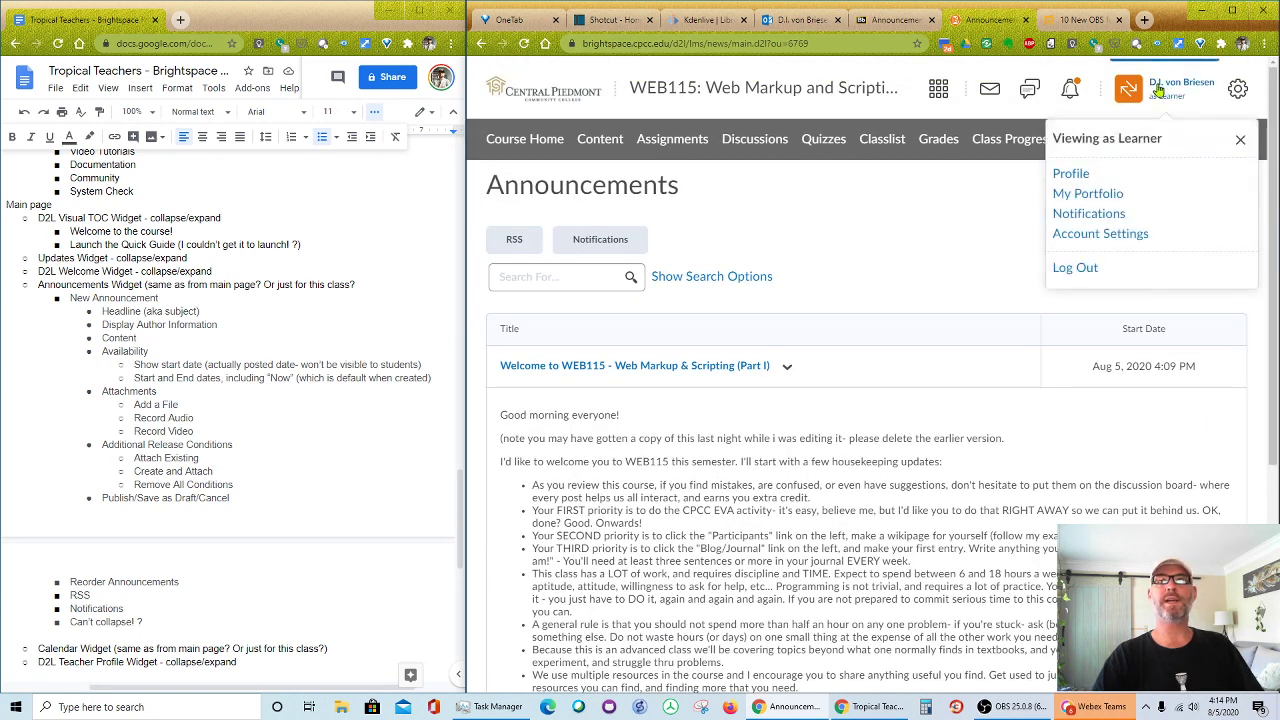
{"action": "left_click", "coordinate": [1241, 141]}
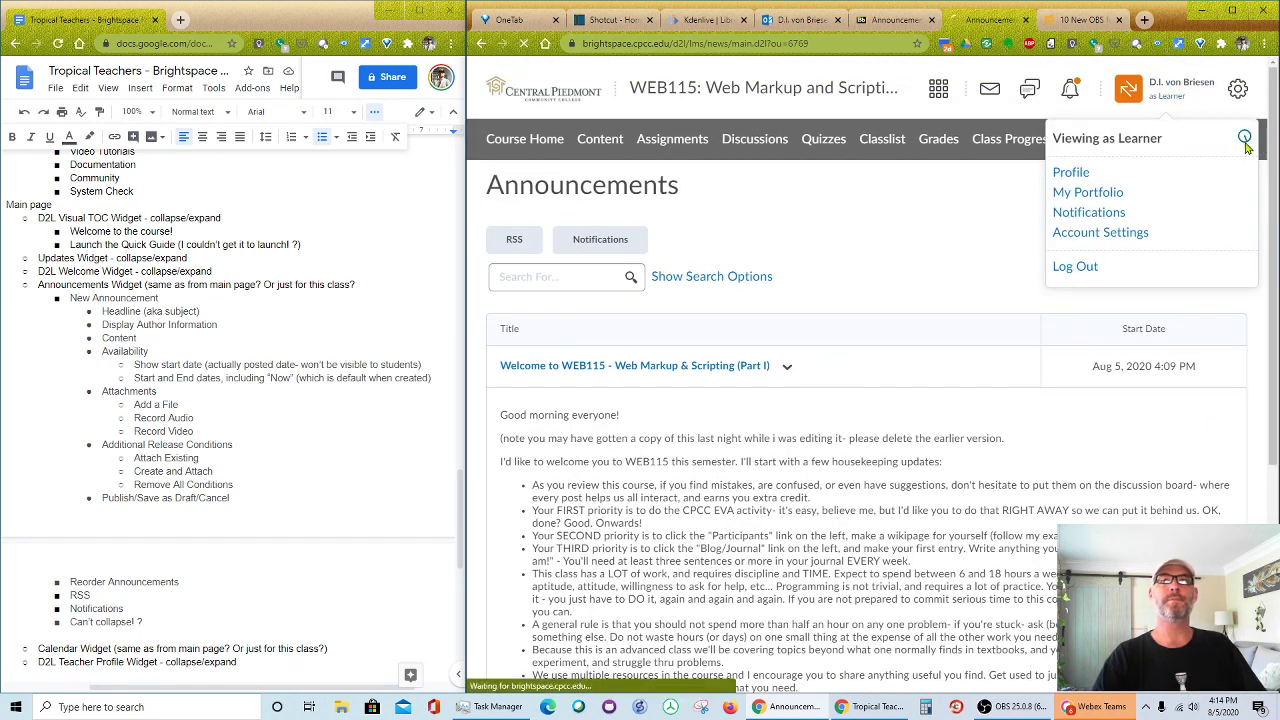
- Switch to the Blackboard course announcements, locate "WELCOME TO WEB115! Part II", and try selecting its message text
{"action": "left_click", "coordinate": [893, 20]}
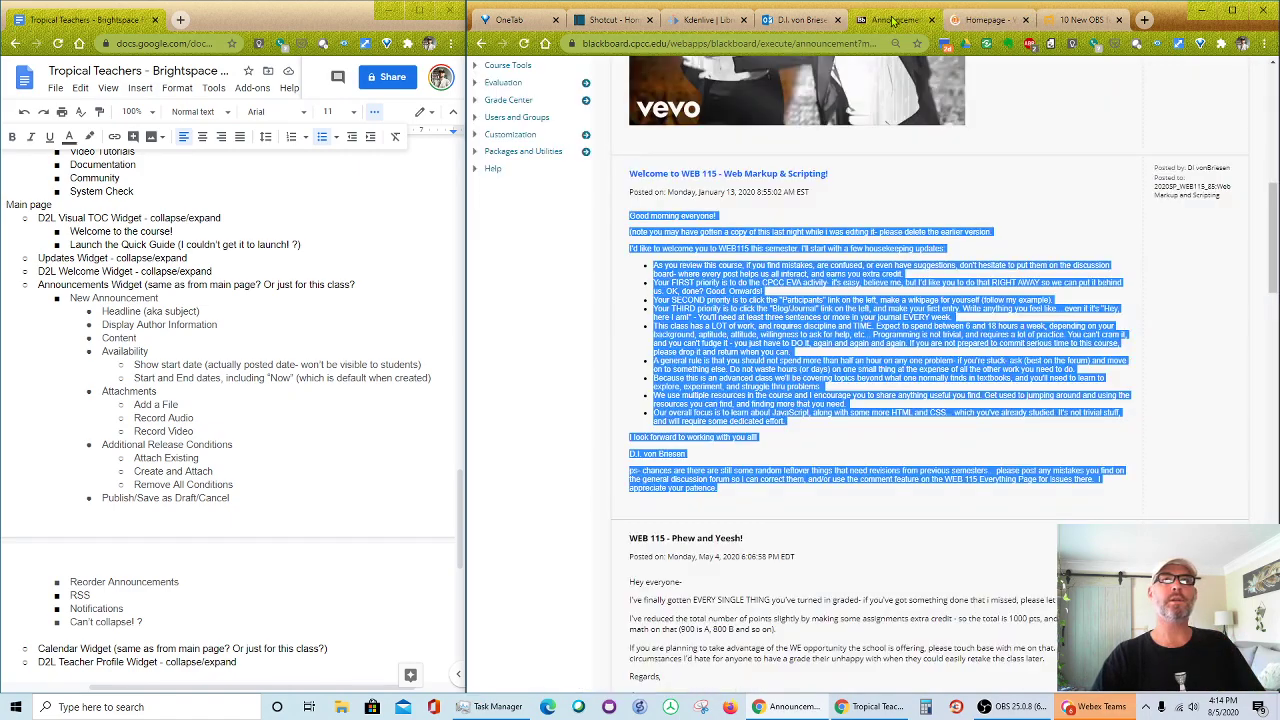
{"action": "scroll", "coordinate": [872, 330], "scroll_direction": "down", "scroll_amount": 3}
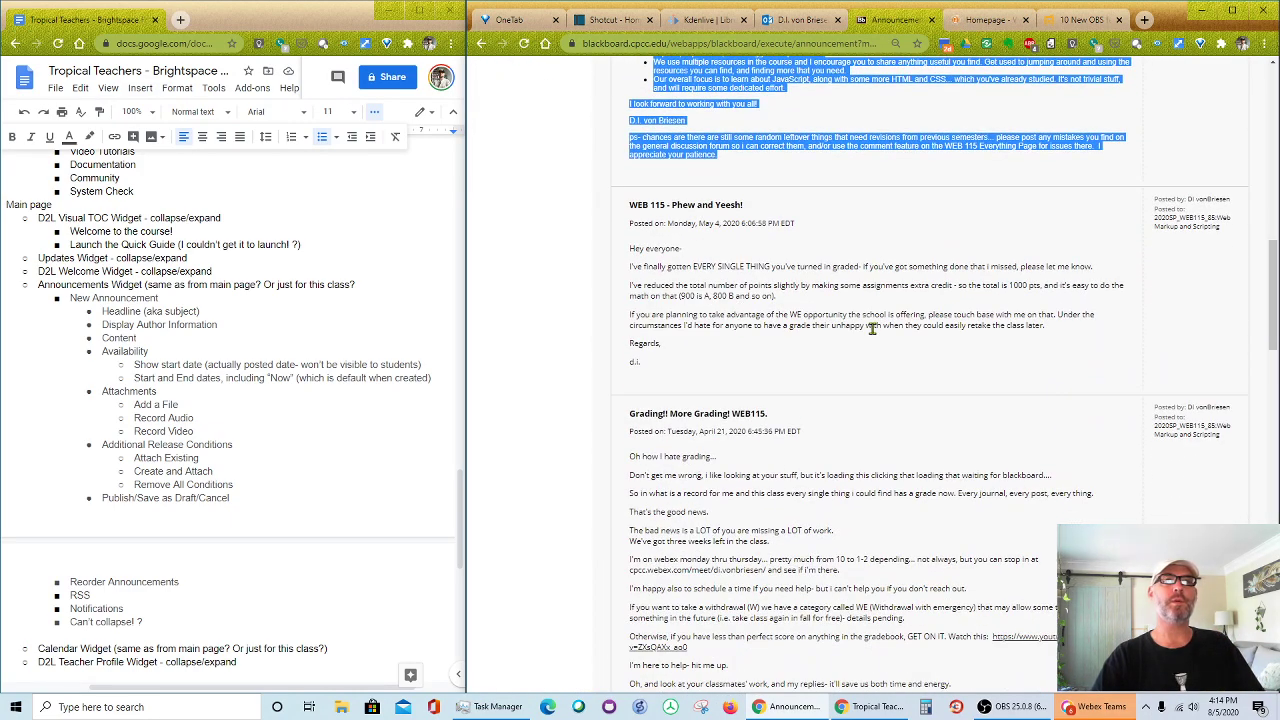
{"action": "scroll", "coordinate": [872, 330], "scroll_direction": "up", "scroll_amount": 10}
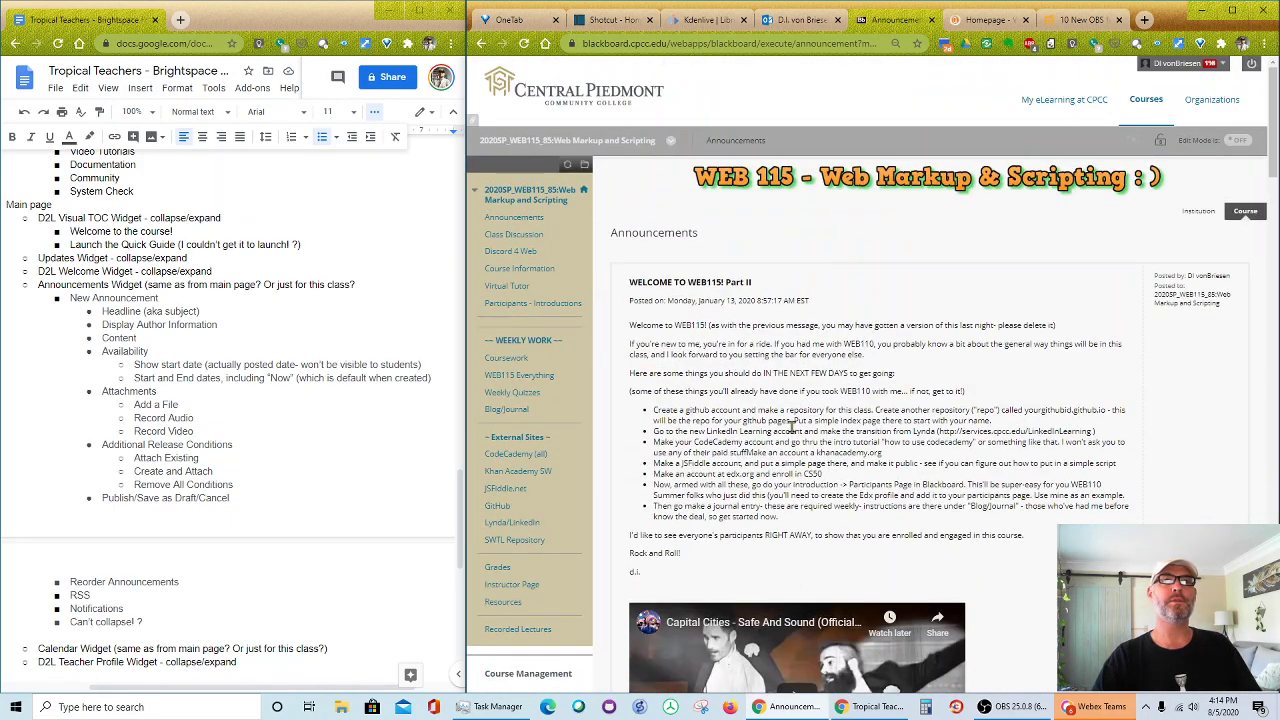
{"action": "scroll", "coordinate": [755, 492], "scroll_direction": "down", "scroll_amount": 4}
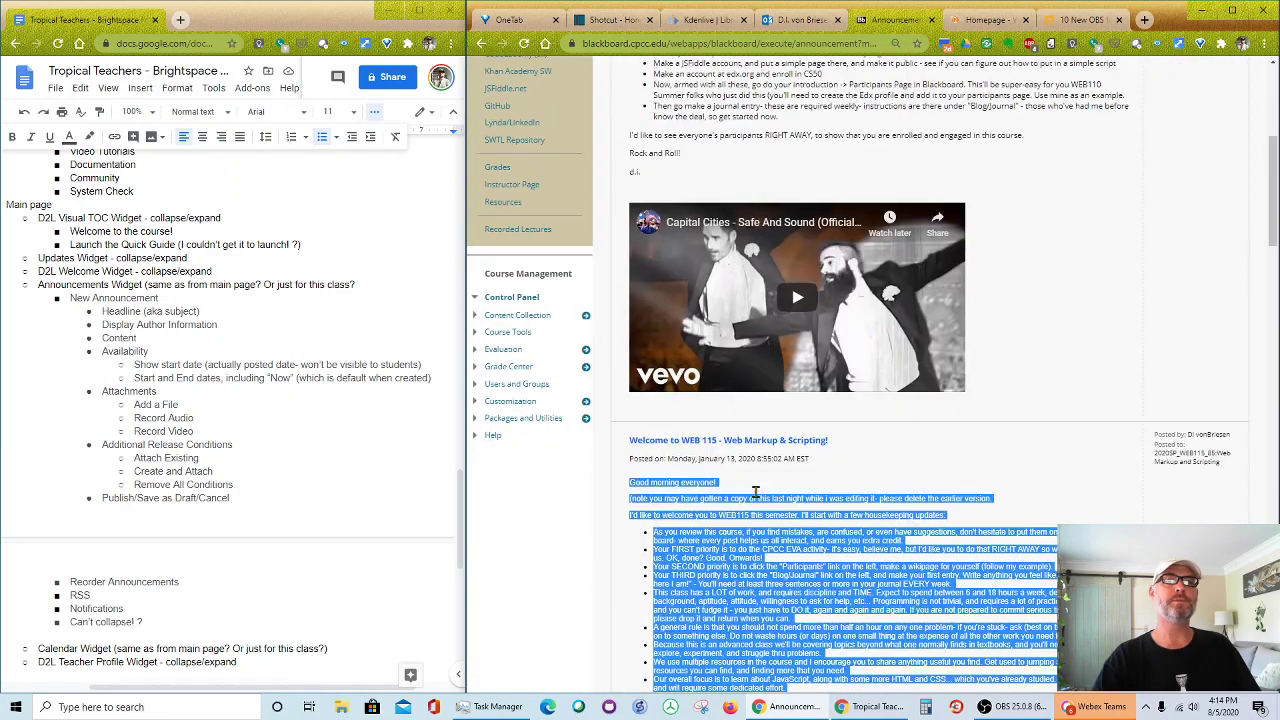
{"action": "left_click_drag", "start_coordinate": [1030, 388], "coordinate": [860, 338]}
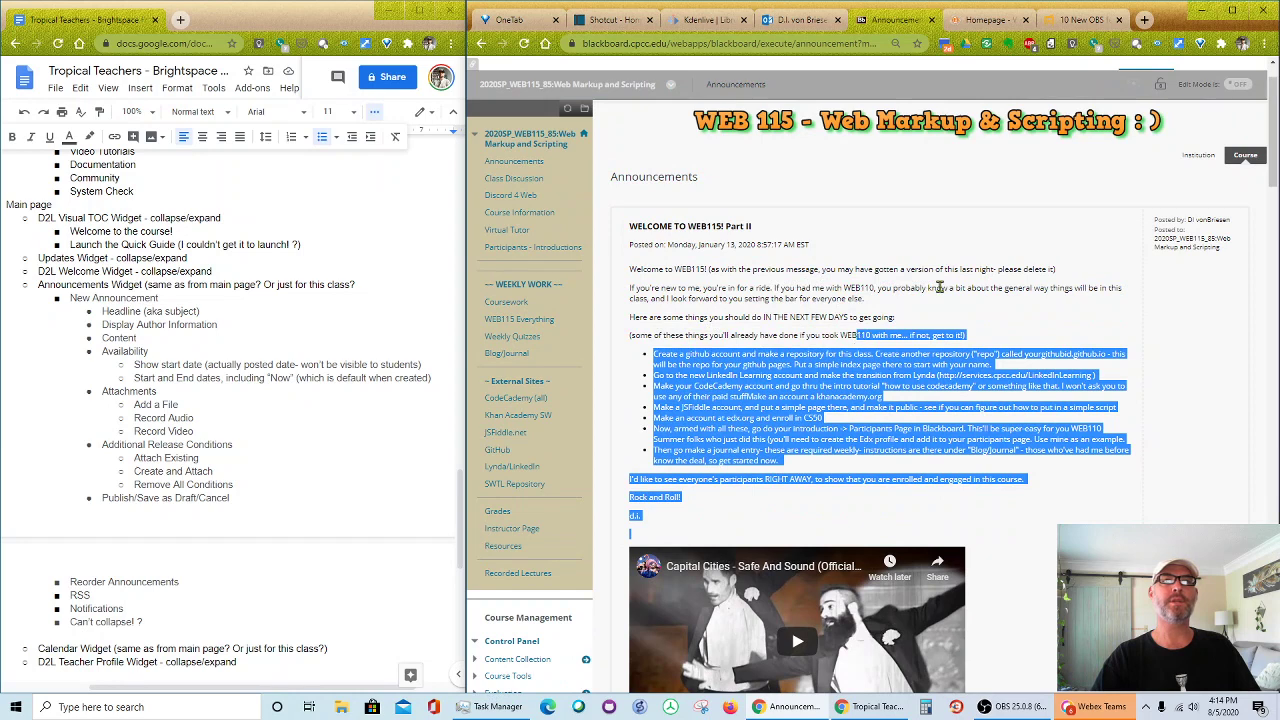
{"action": "scroll", "coordinate": [963, 259], "scroll_direction": "up", "scroll_amount": 1}
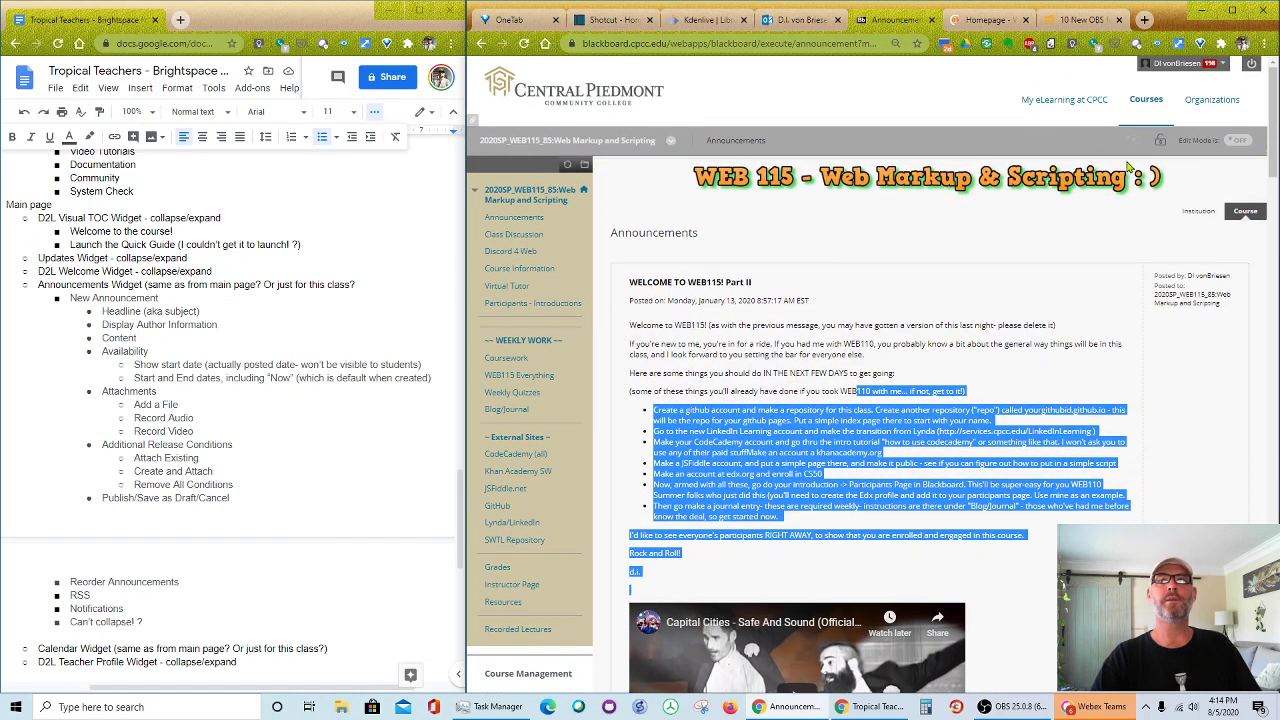
- Open "WELCOME TO WEB115! Part II" for editing with Edit Mode on and select its entire message source in the HTML code view
{"action": "left_click", "coordinate": [1237, 140]}
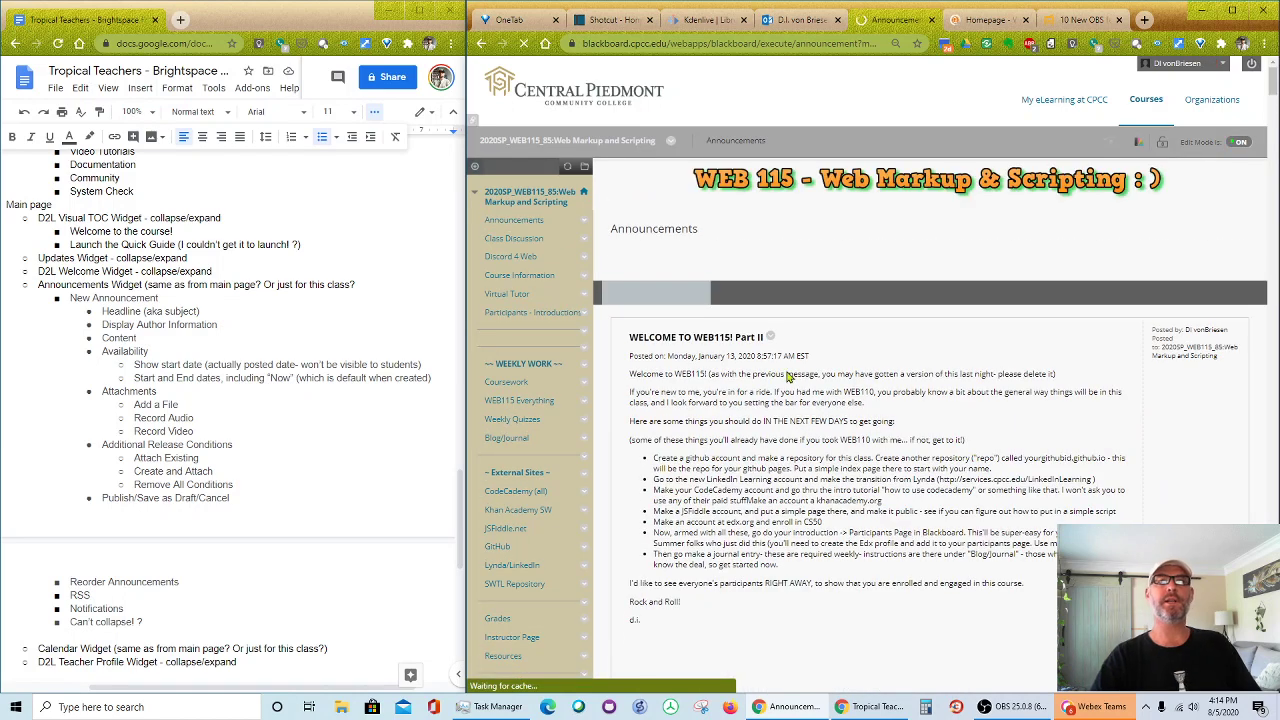
{"action": "left_click", "coordinate": [770, 345]}
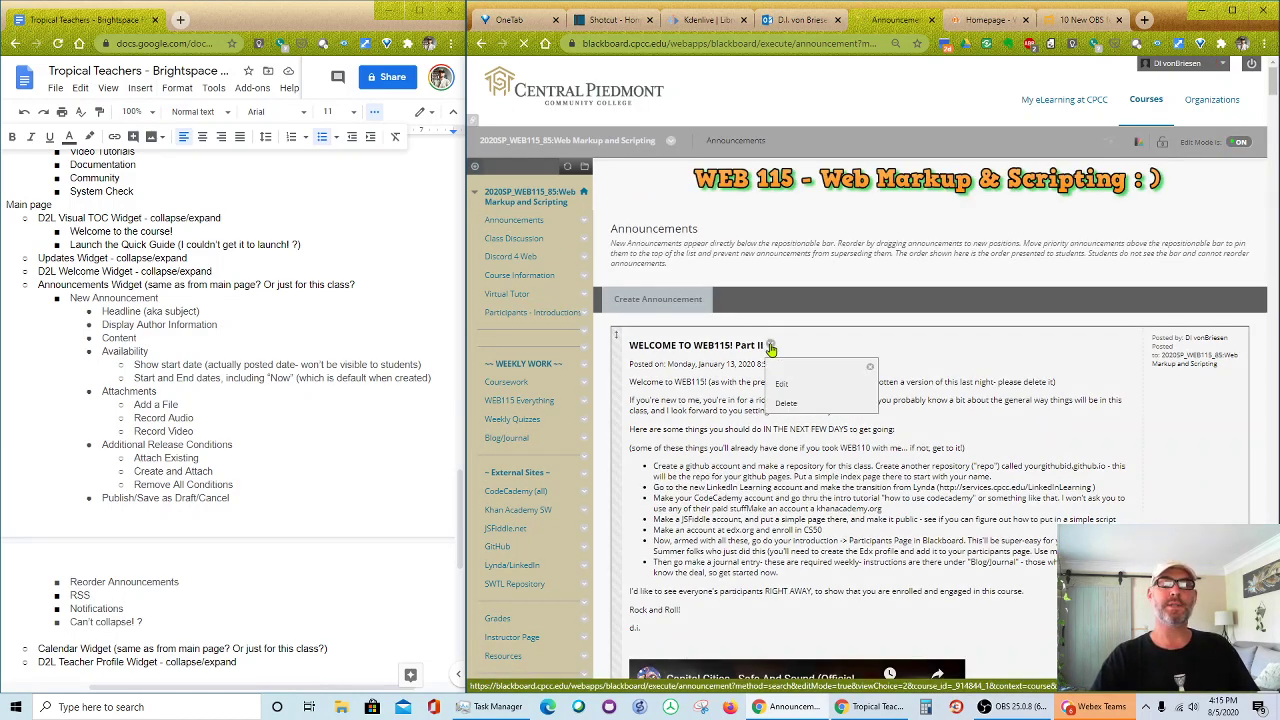
{"action": "left_click", "coordinate": [780, 385]}
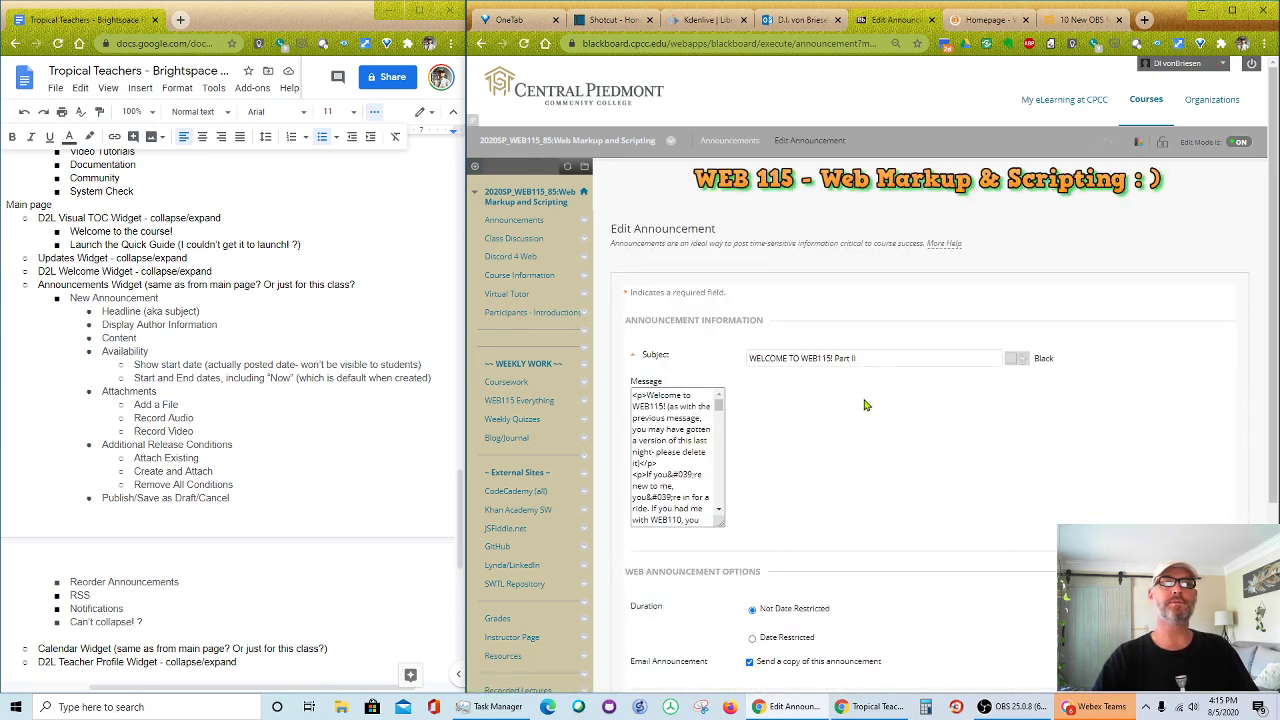
{"action": "left_click", "coordinate": [1008, 417]}
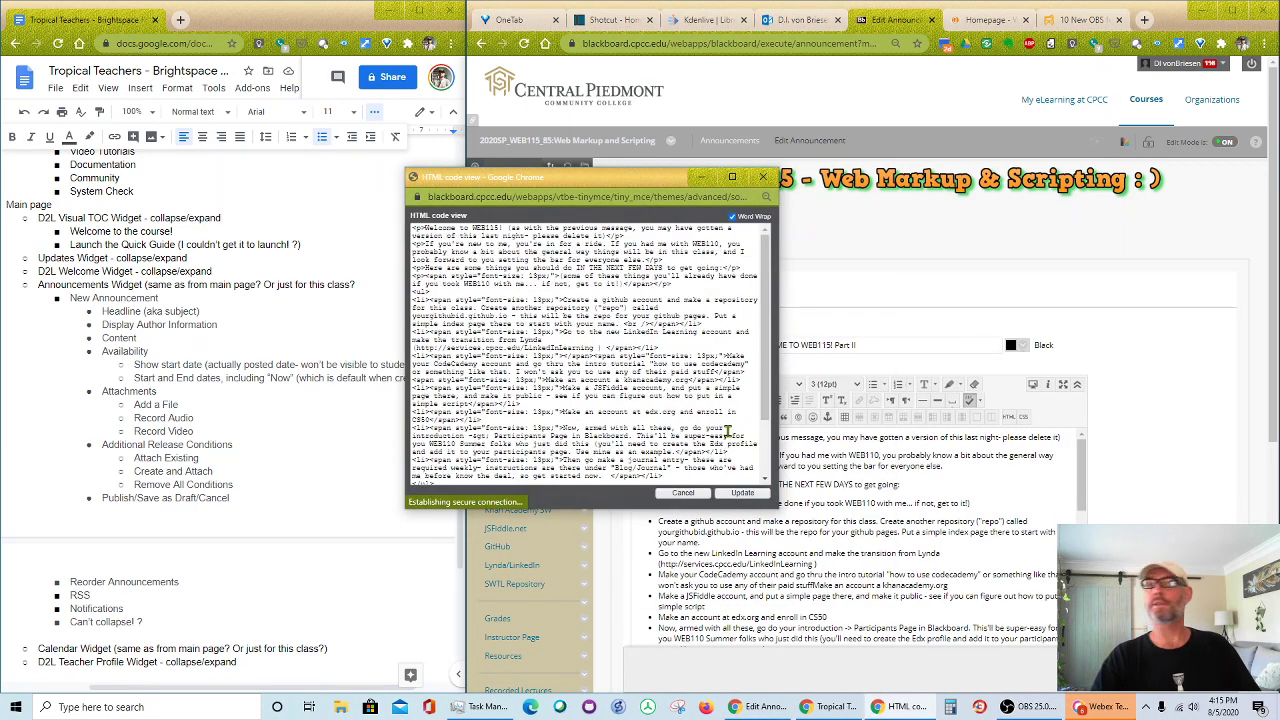
{"action": "key", "text": "ctrl+a"}
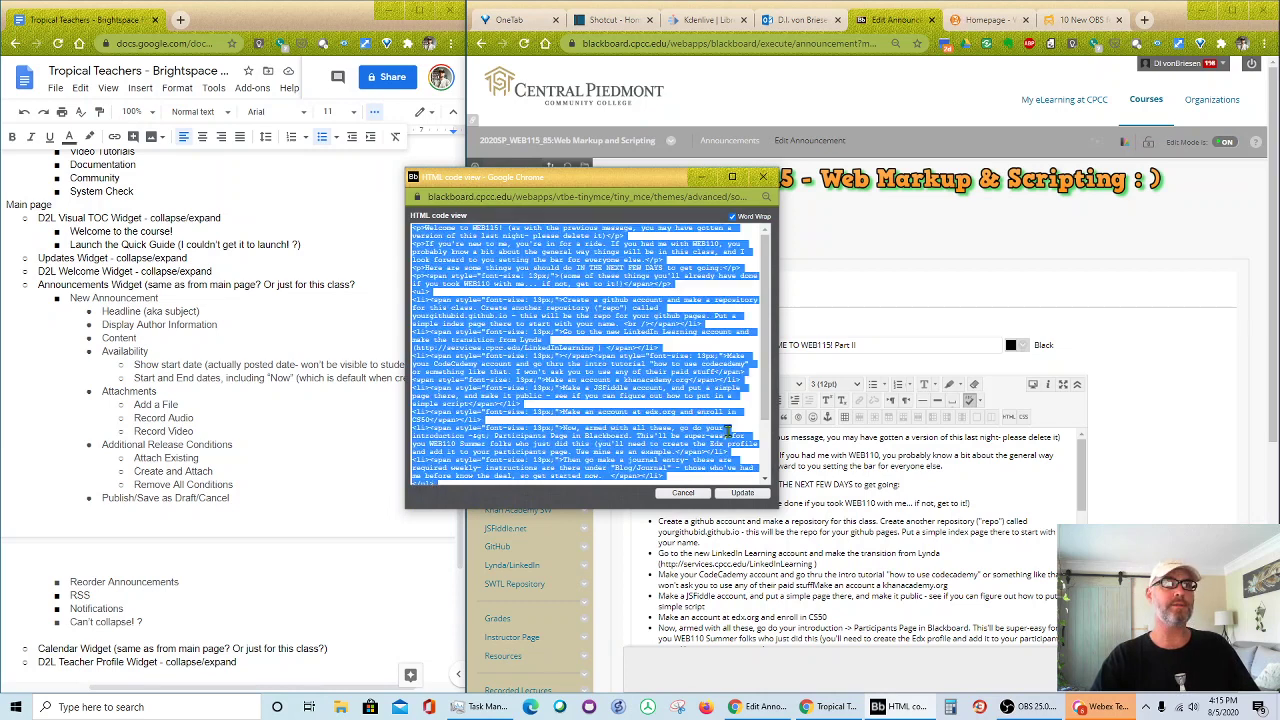
- Switch back to the Brightspace course homepage and start a new announcement from the Announcements widget
{"action": "left_click", "coordinate": [980, 22]}
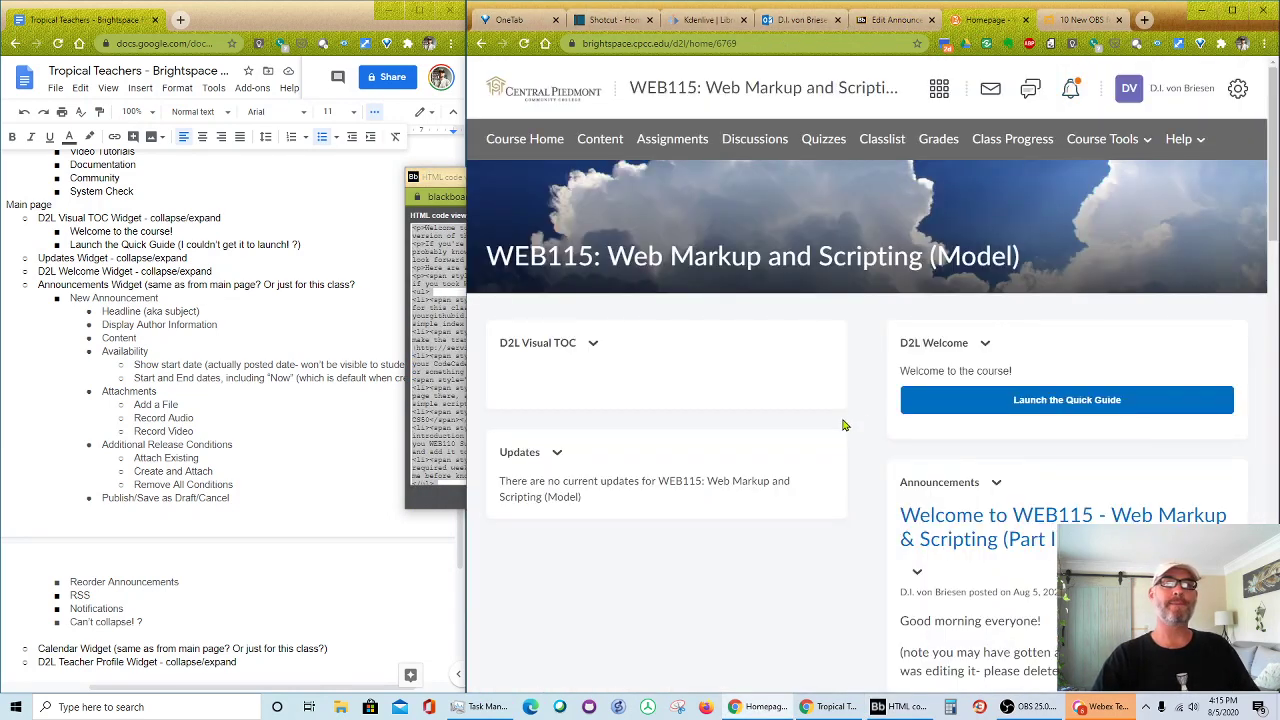
{"action": "scroll", "coordinate": [843, 425], "scroll_direction": "down", "scroll_amount": 4}
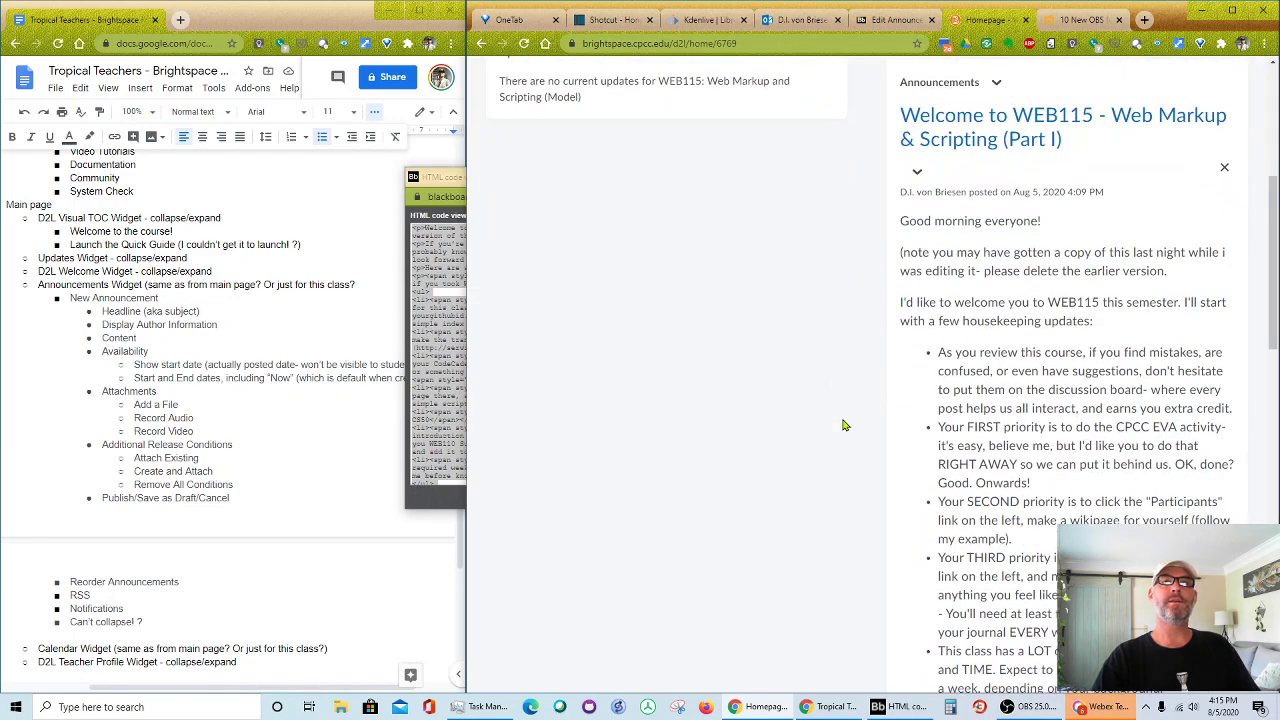
{"action": "scroll", "coordinate": [843, 425], "scroll_direction": "up", "scroll_amount": 1}
{"action": "left_click", "coordinate": [997, 217]}
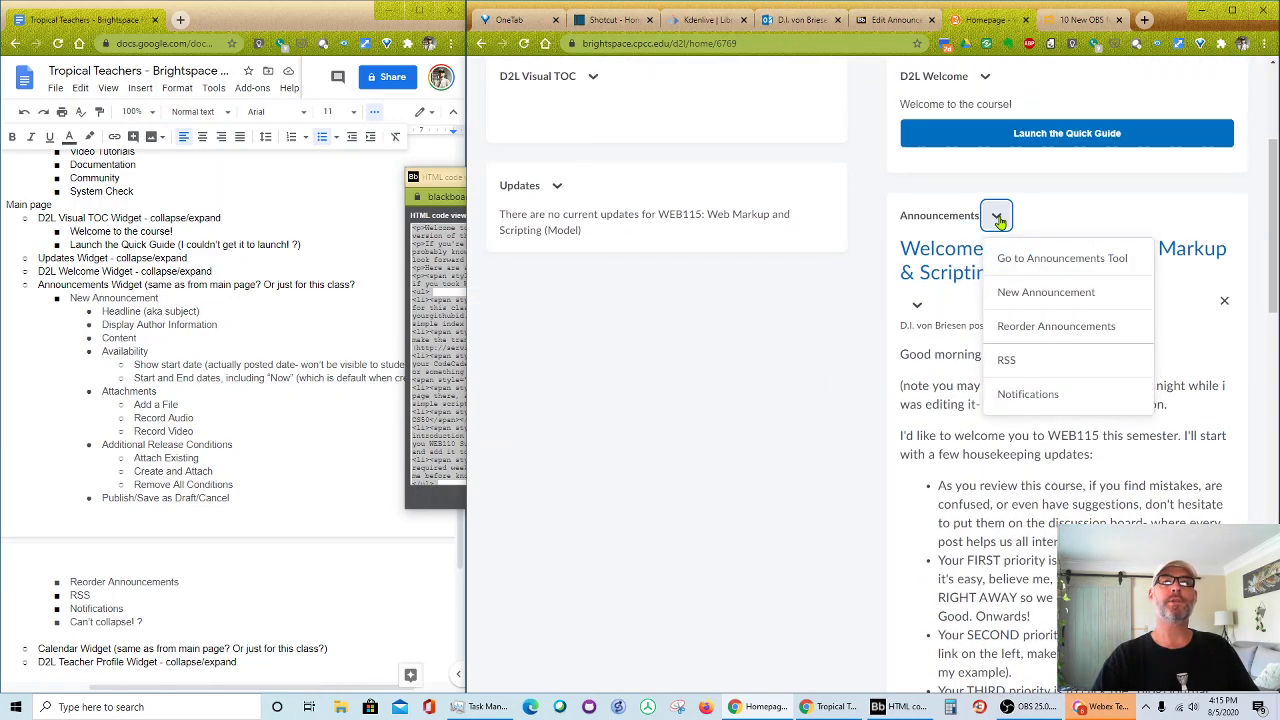
{"action": "left_click", "coordinate": [1010, 294]}
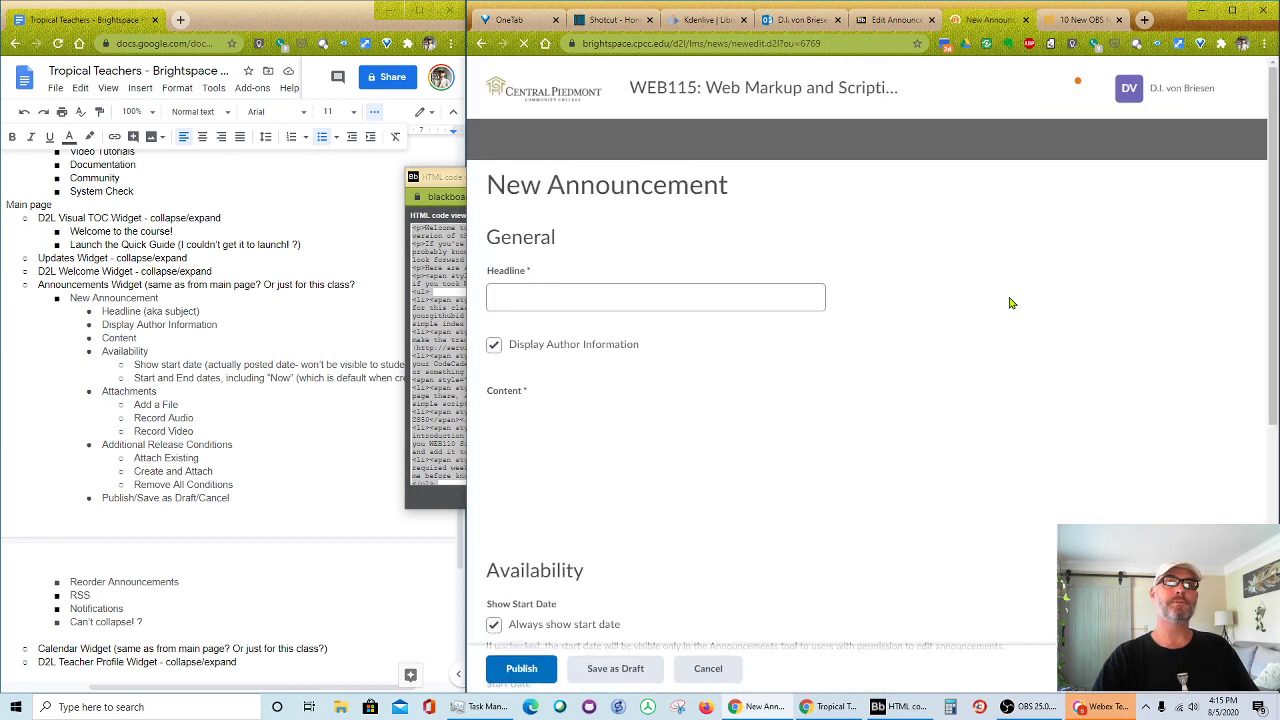
- Enter "Welcome to WEB115 - Web Markup & Scripting (part II)!" as the new announcement's headline
{"action": "left_click", "coordinate": [575, 300]}
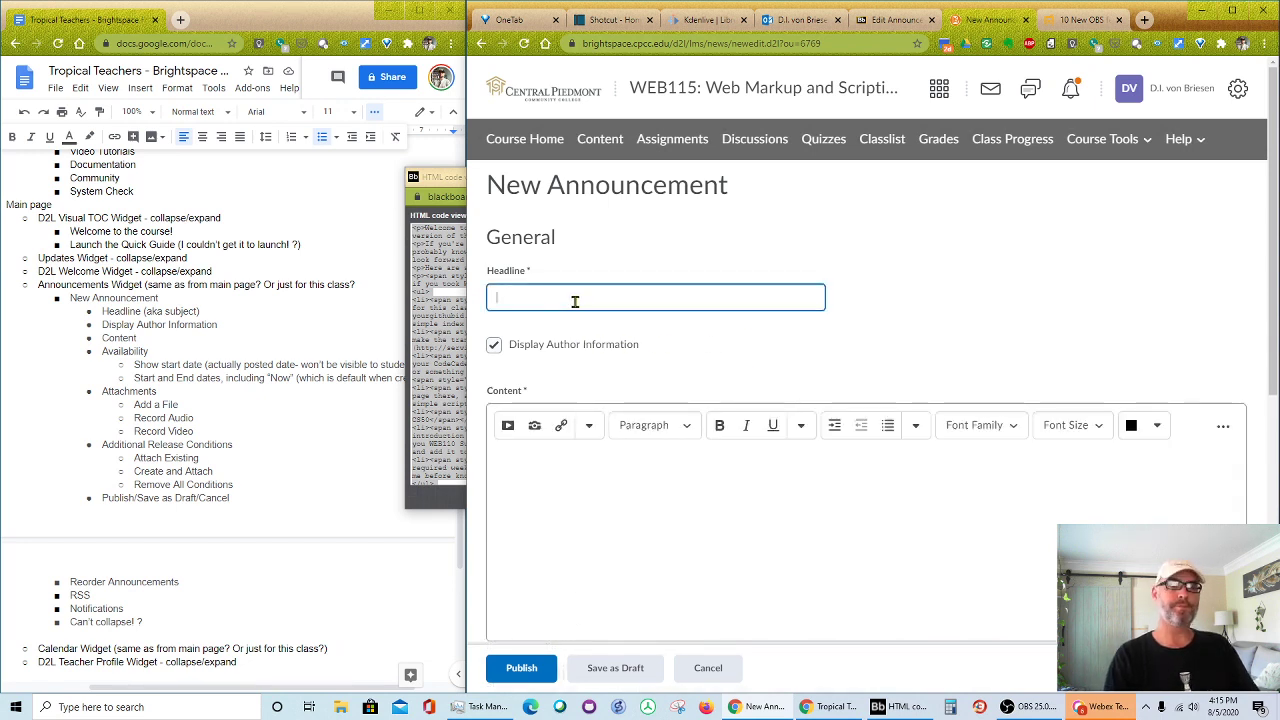
{"action": "type", "text": "ze"}
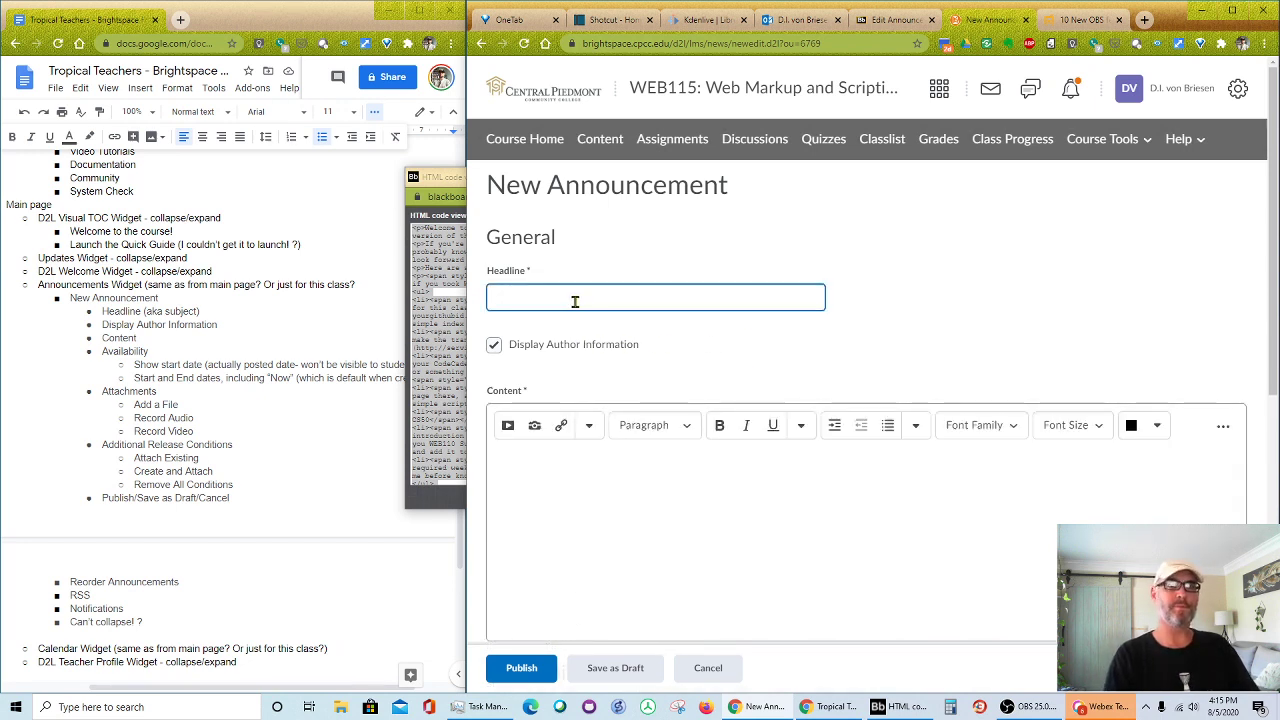
{"action": "type", "text": "Welcome to WEB115 - W"}
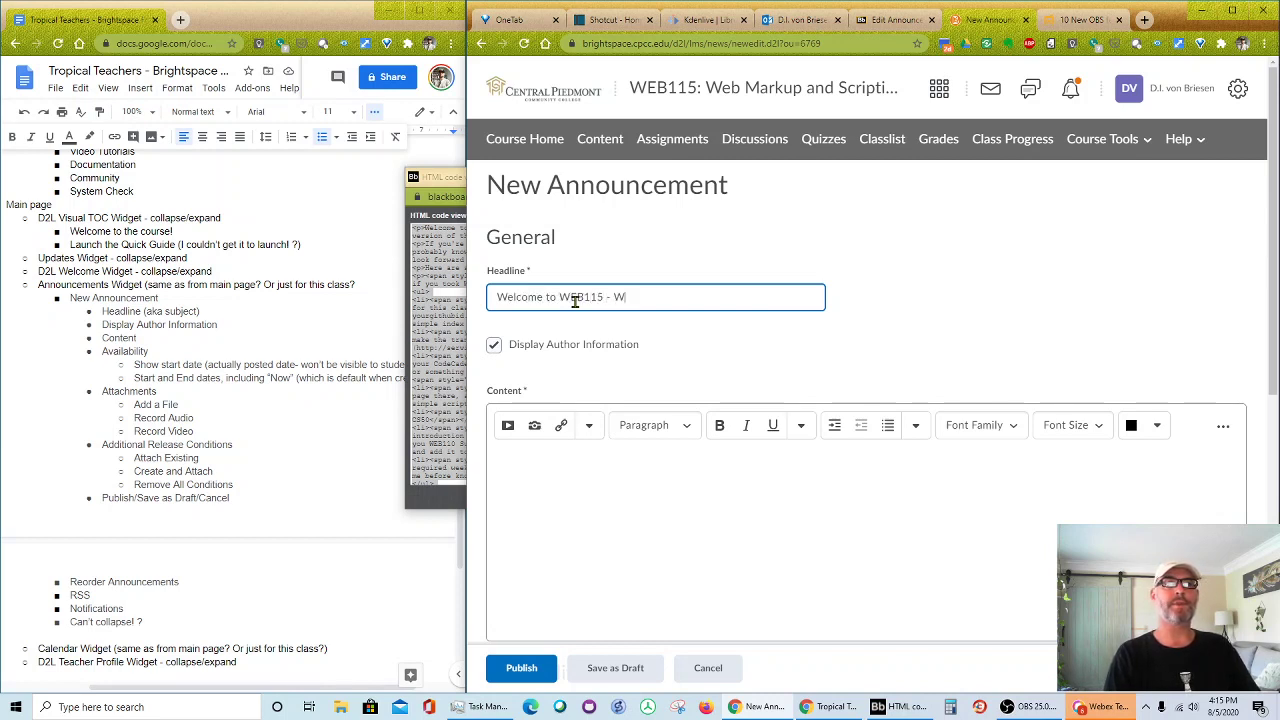
{"action": "key", "text": "BackSpace"}
{"action": "key", "text": "BackSpace"}
{"action": "key", "text": "BackSpace"}
{"action": "type", "text": "eb Markup & "}
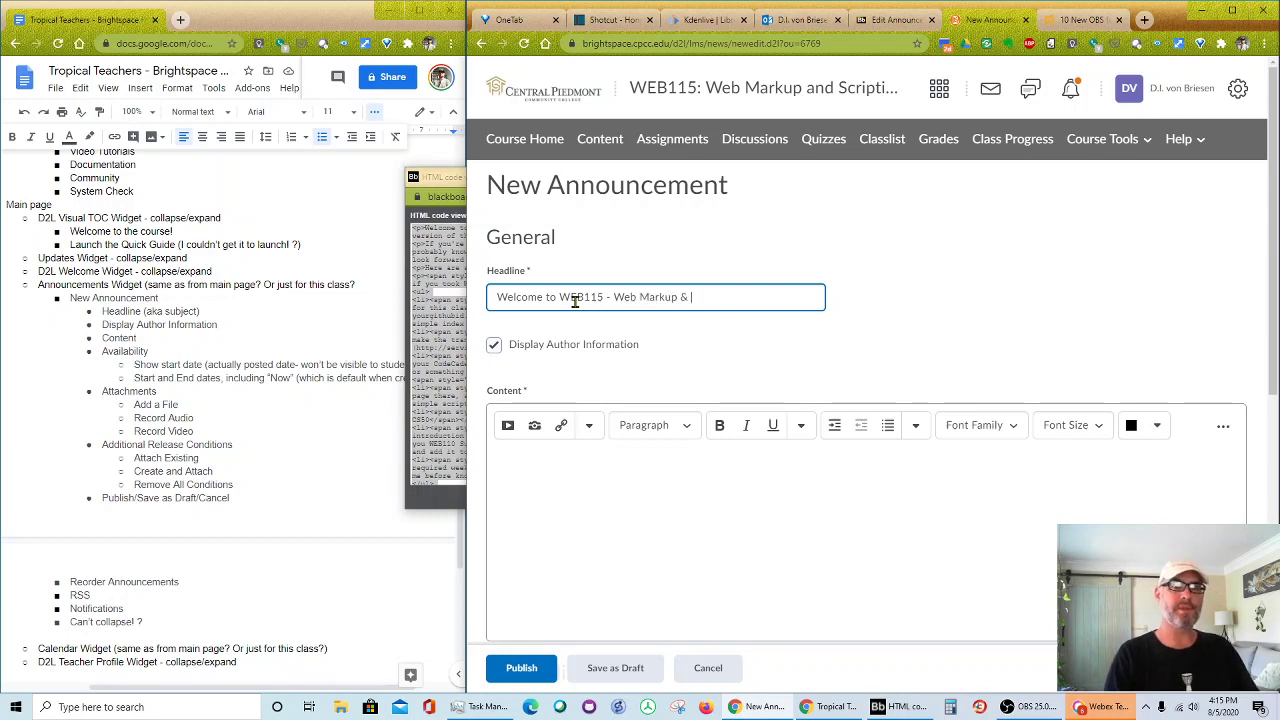
{"action": "type", "text": "Scr"}
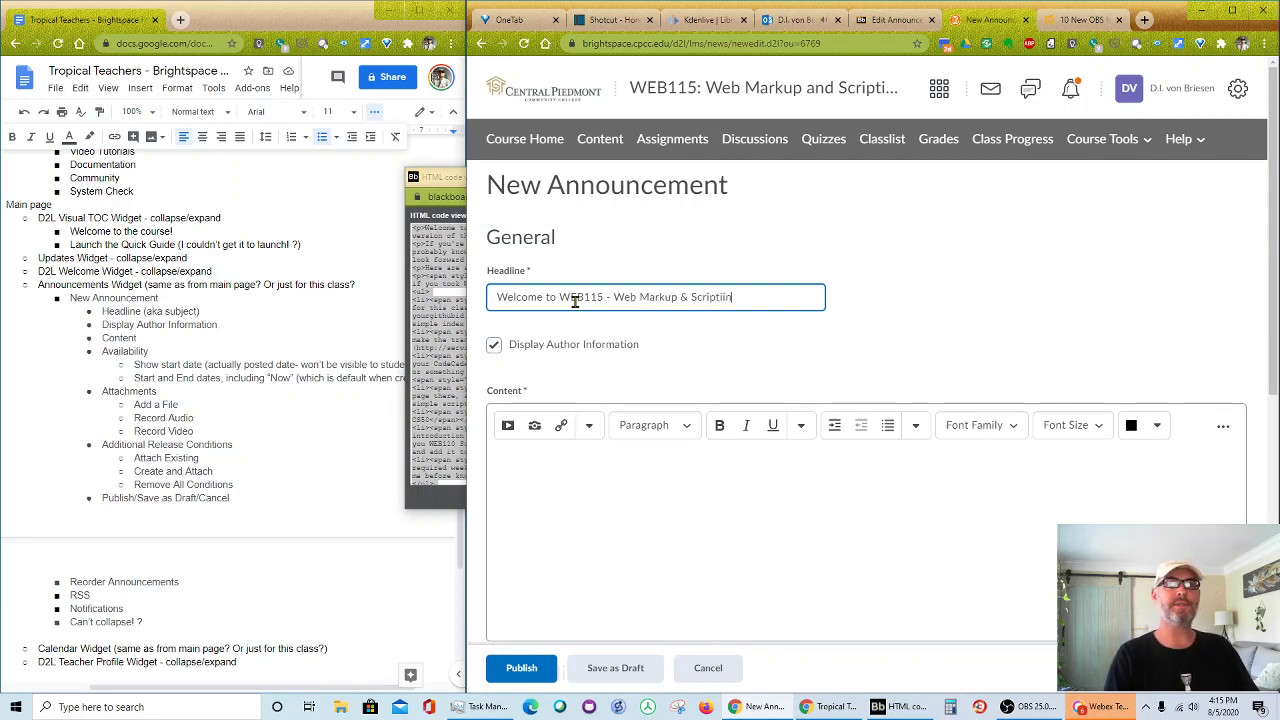
{"action": "type", "text": "ipting"}
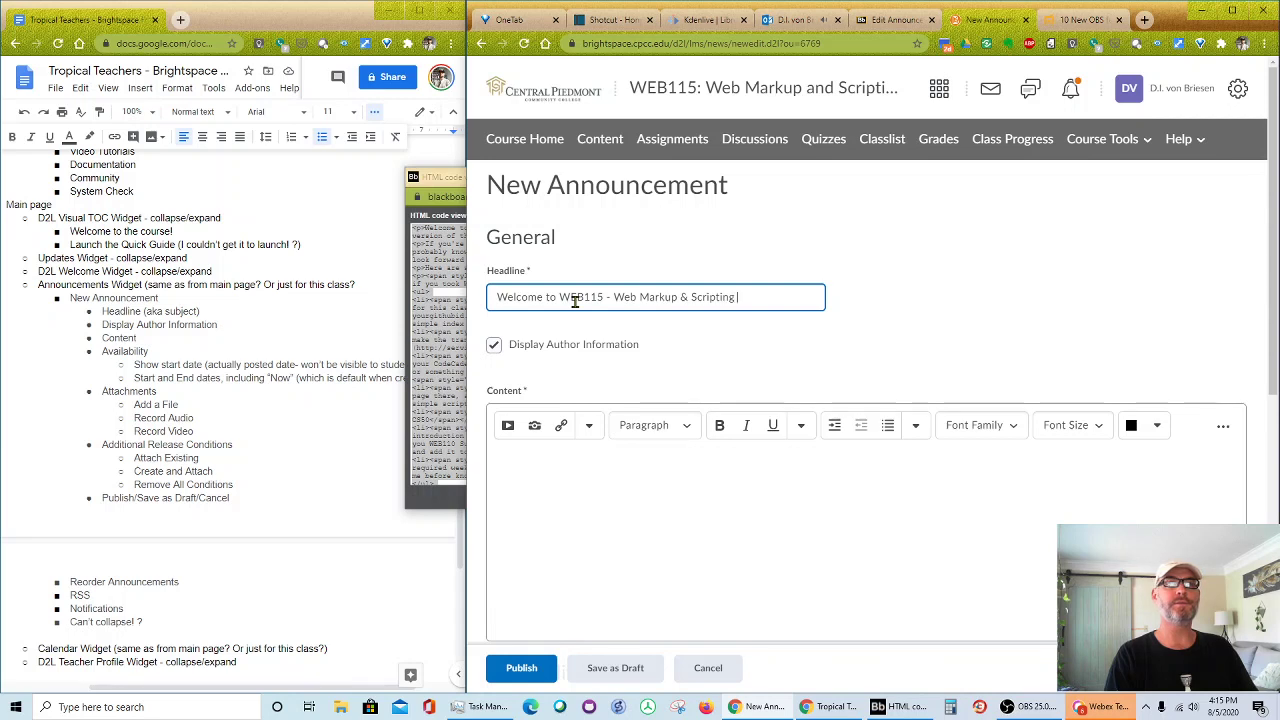
{"action": "type", "text": " (part II"}
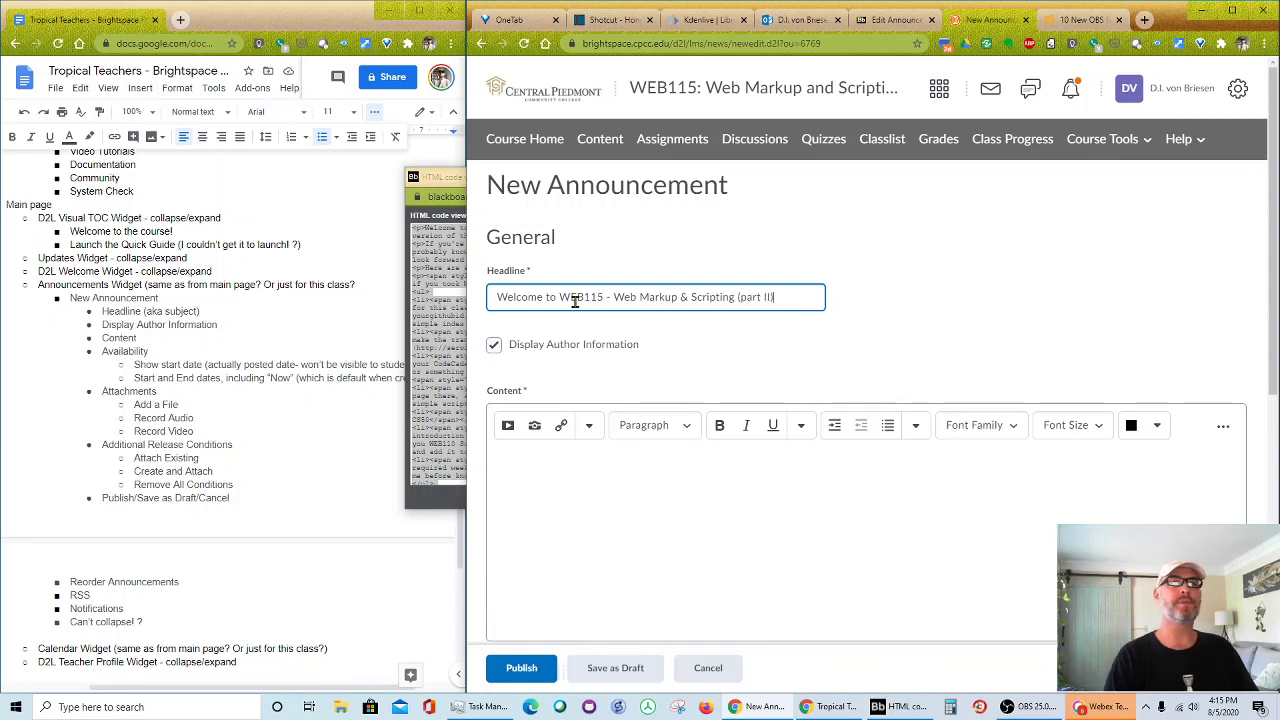
{"action": "type", "text": ")!"}
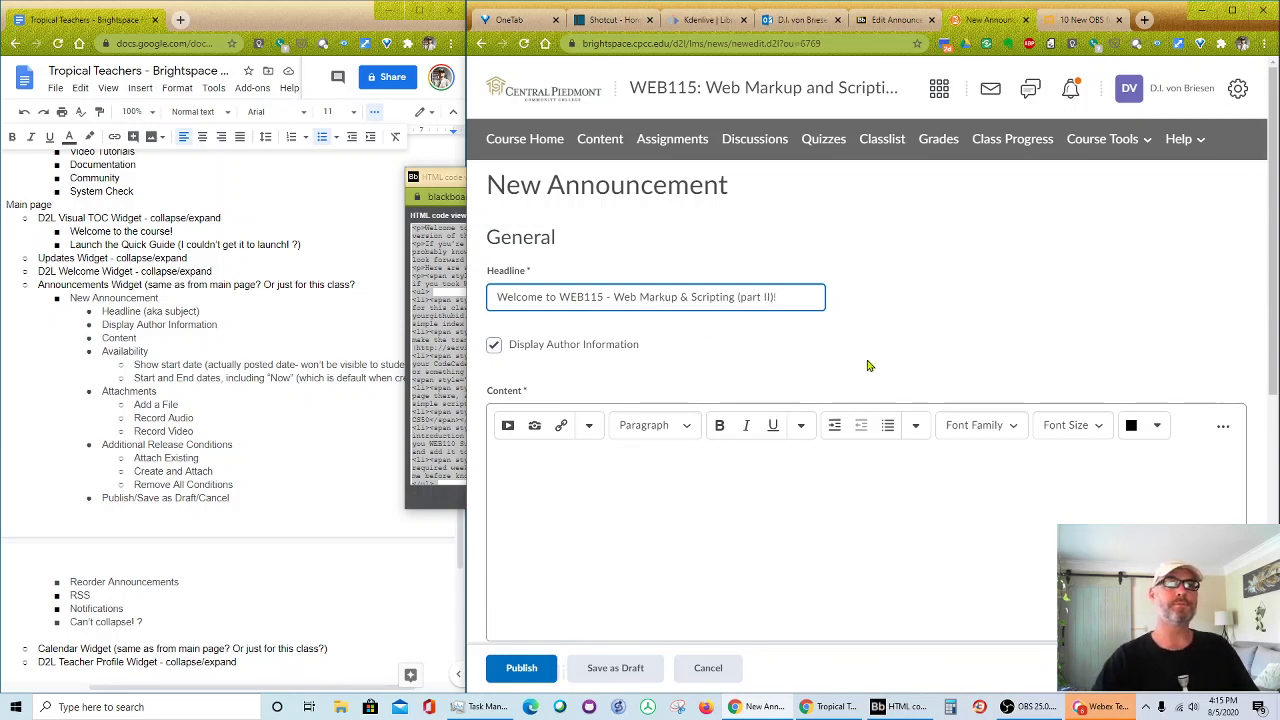
- Examine the content editor's foreground color, table, equation and redo options, revealing its extra components
{"action": "left_click", "coordinate": [700, 492]}
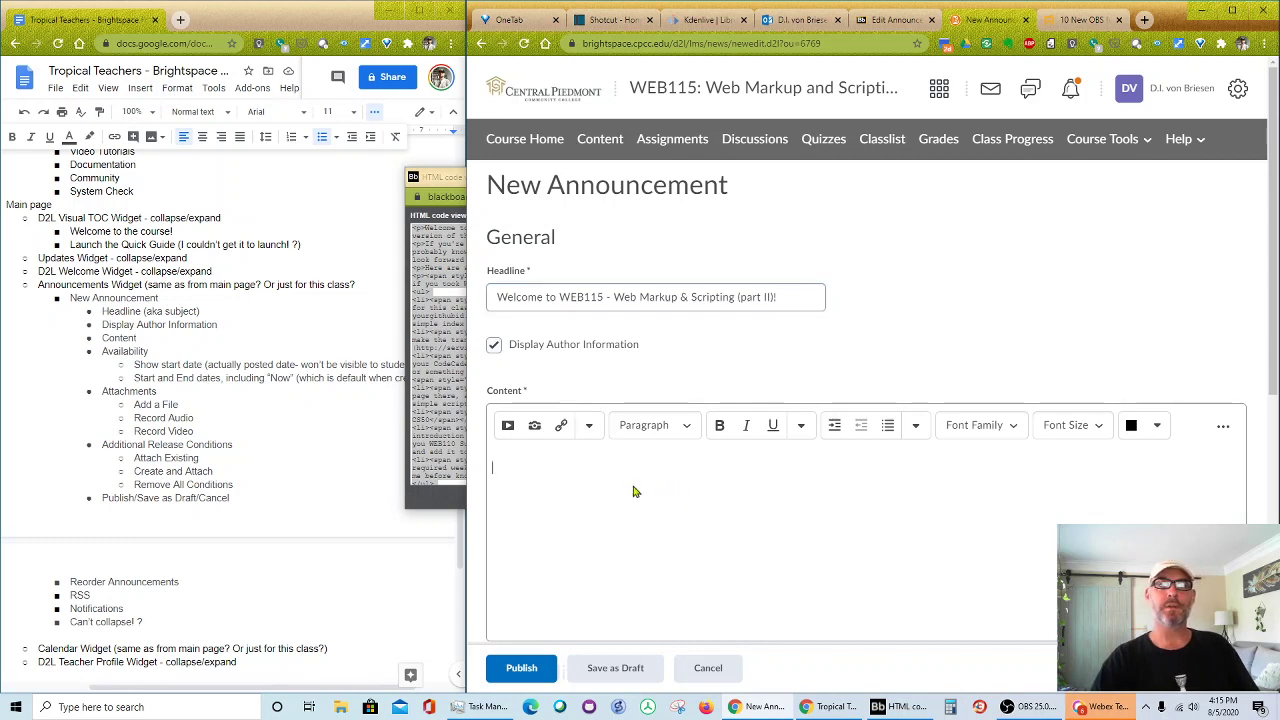
{"action": "left_click", "coordinate": [588, 428]}
{"action": "left_click", "coordinate": [543, 498]}
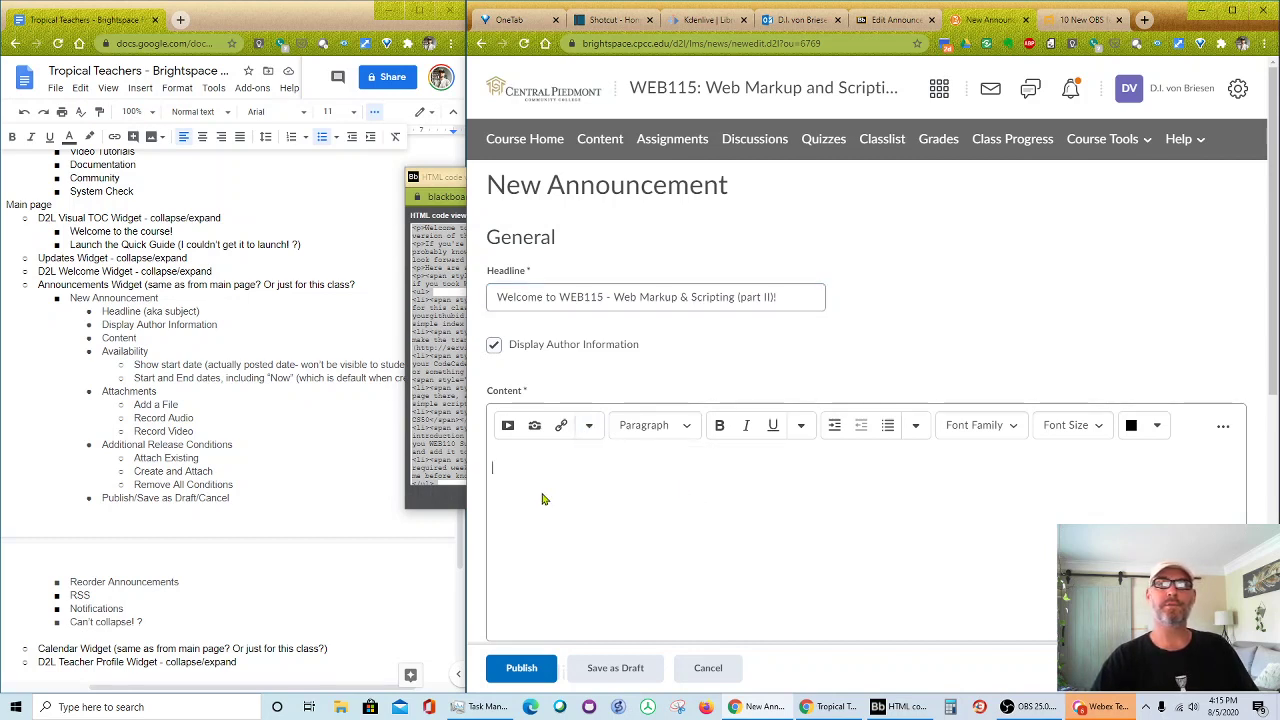
{"action": "left_click", "coordinate": [1158, 428]}
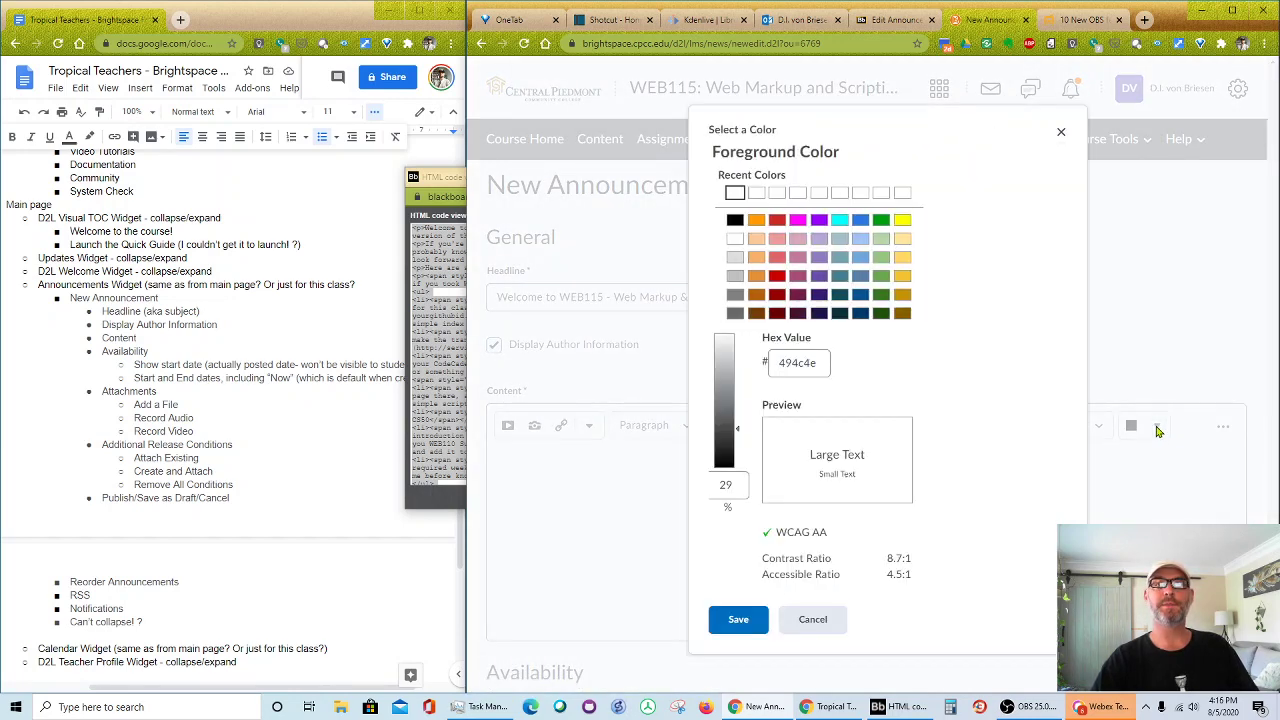
{"action": "left_click", "coordinate": [1063, 133]}
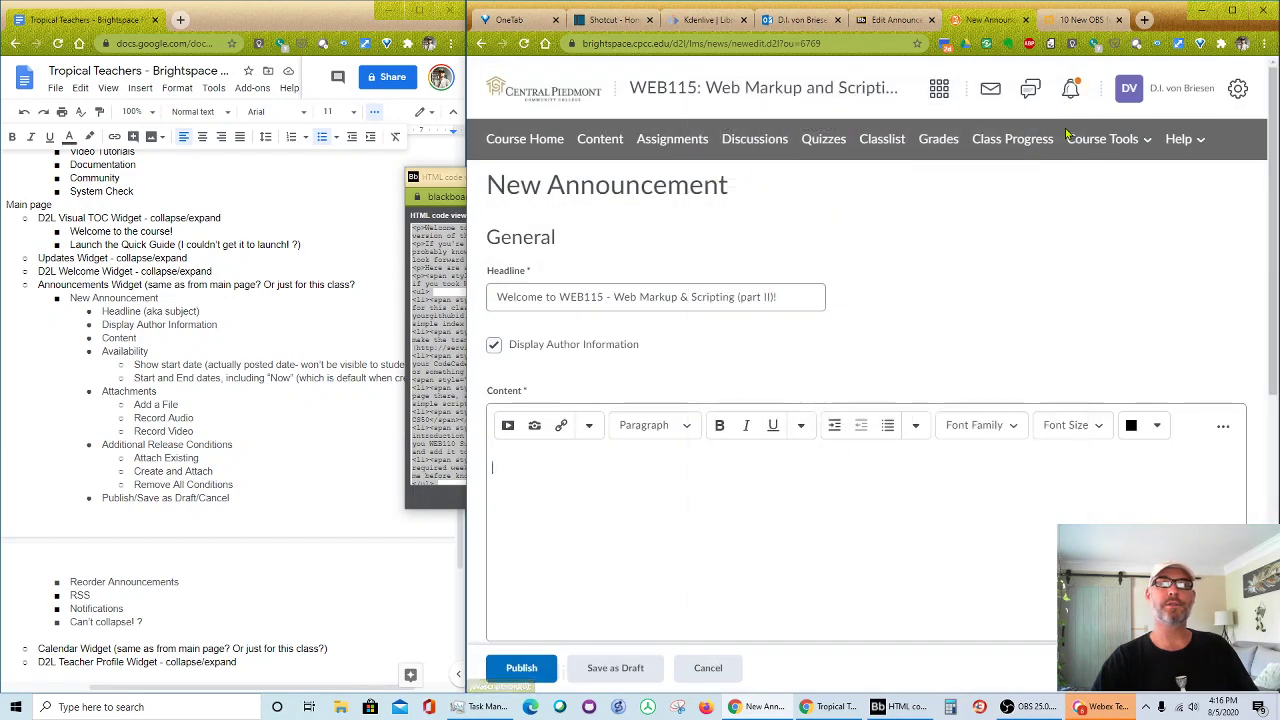
{"action": "left_click", "coordinate": [1223, 428]}
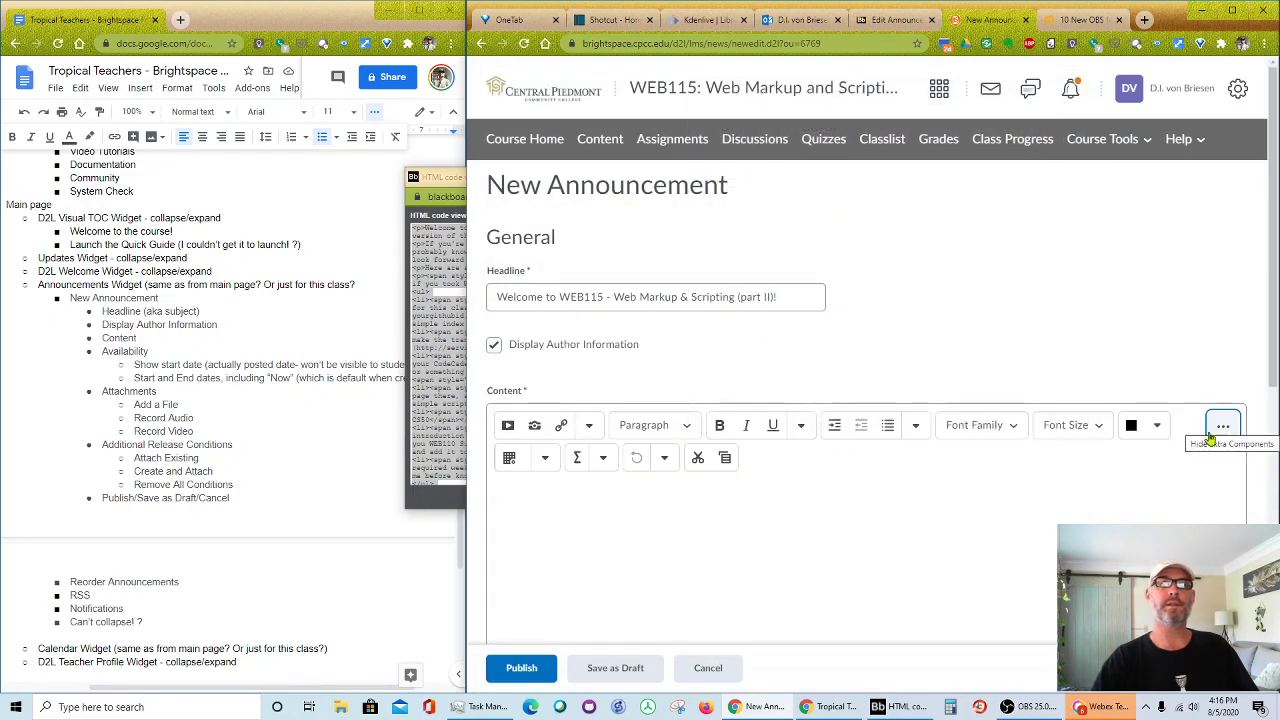
{"action": "left_click", "coordinate": [544, 460]}
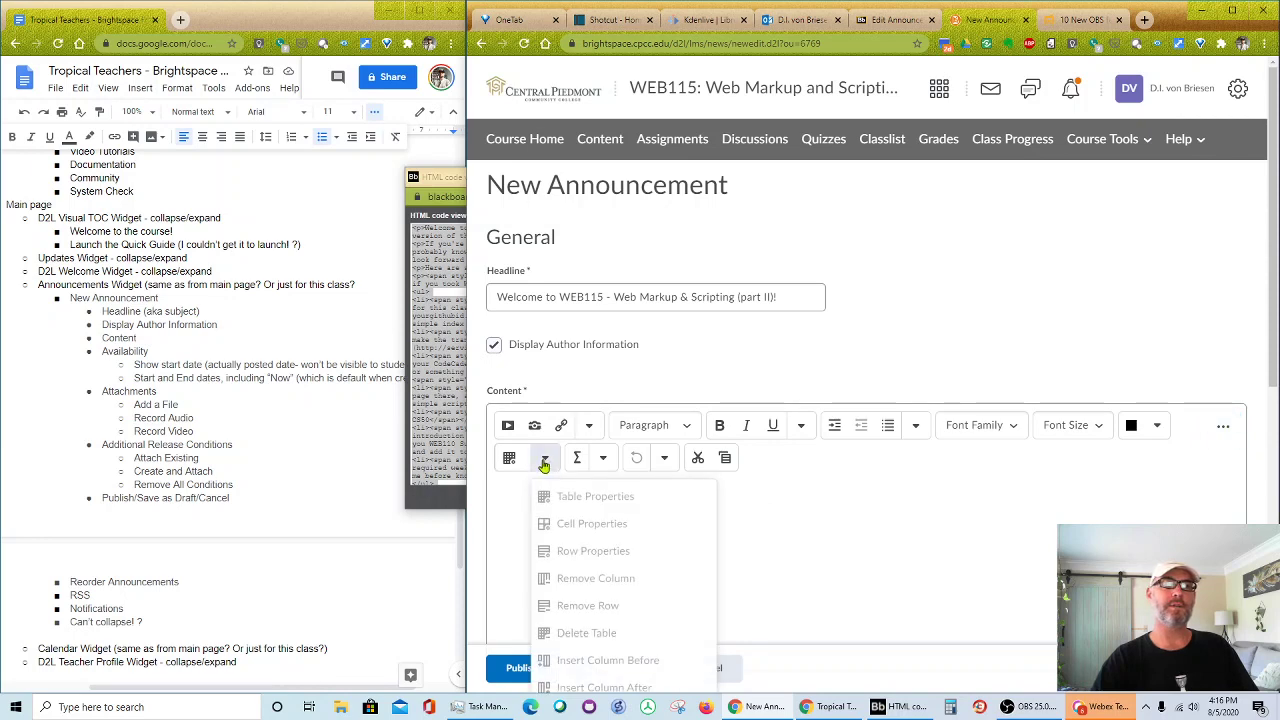
{"action": "scroll", "coordinate": [544, 463], "scroll_direction": "down", "scroll_amount": 3}
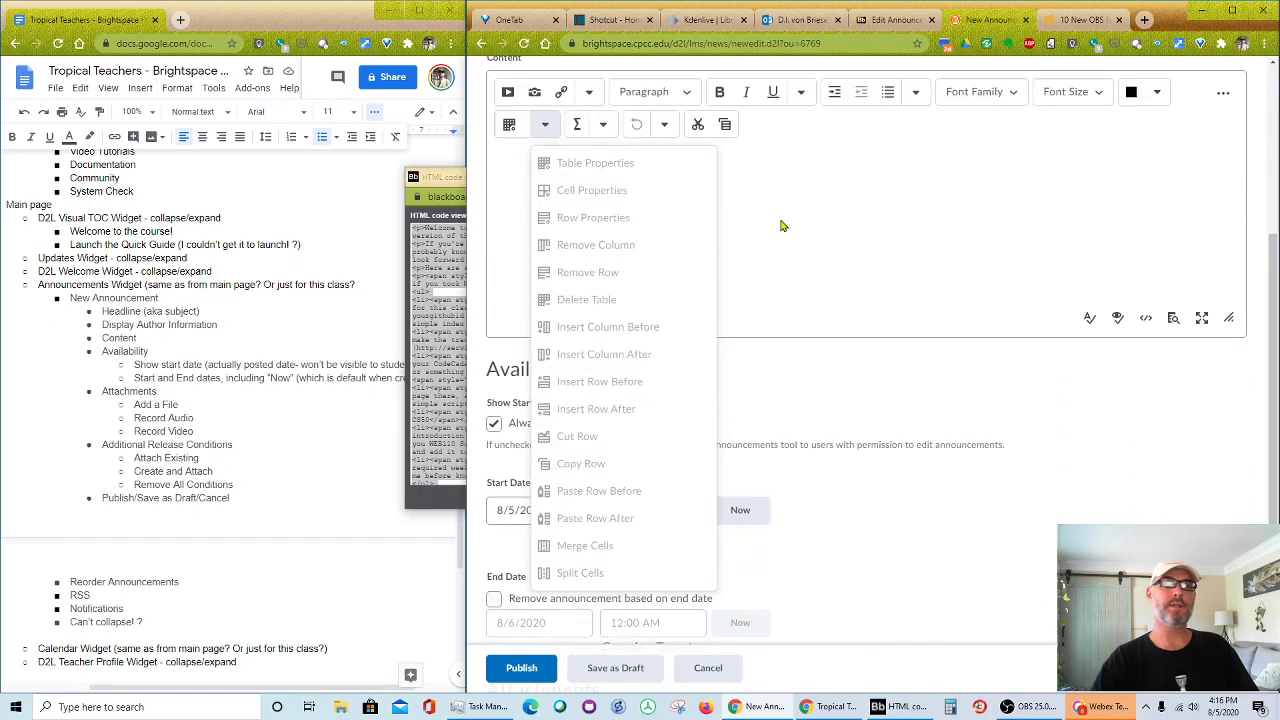
{"action": "left_click", "coordinate": [590, 156]}
{"action": "left_click", "coordinate": [604, 128]}
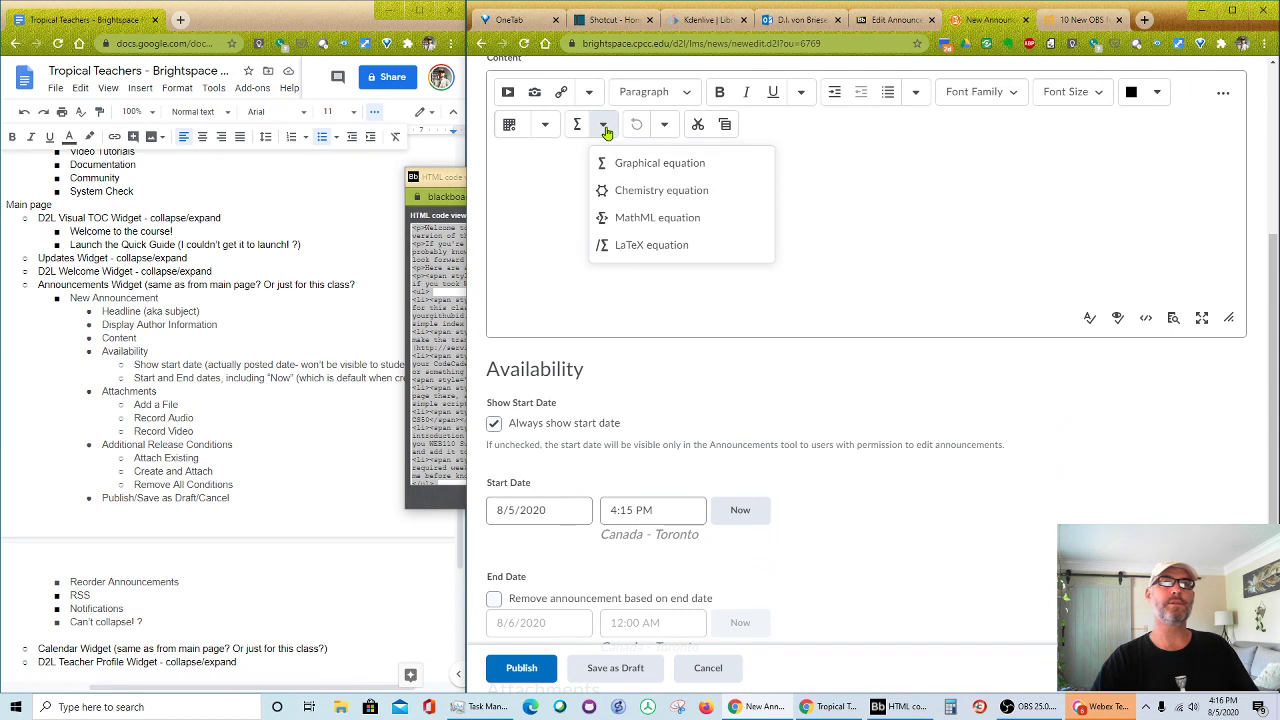
{"action": "left_click", "coordinate": [664, 128]}
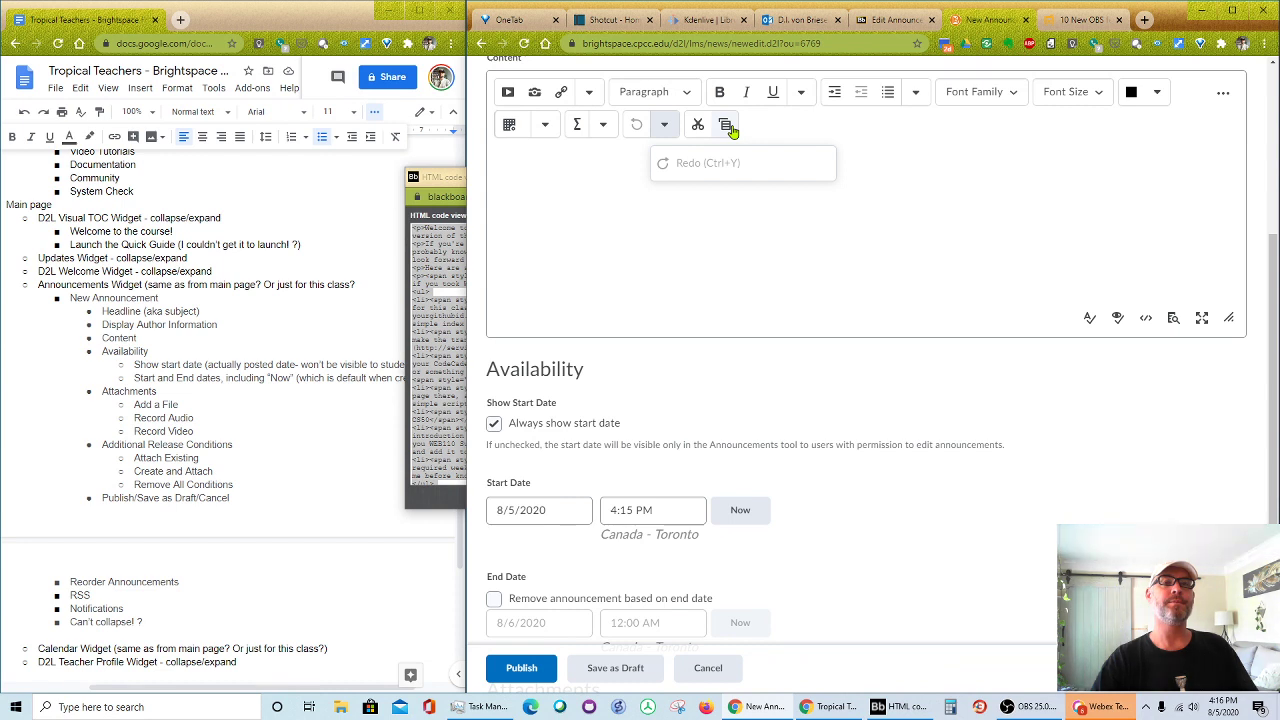
{"action": "left_click", "coordinate": [1005, 222]}
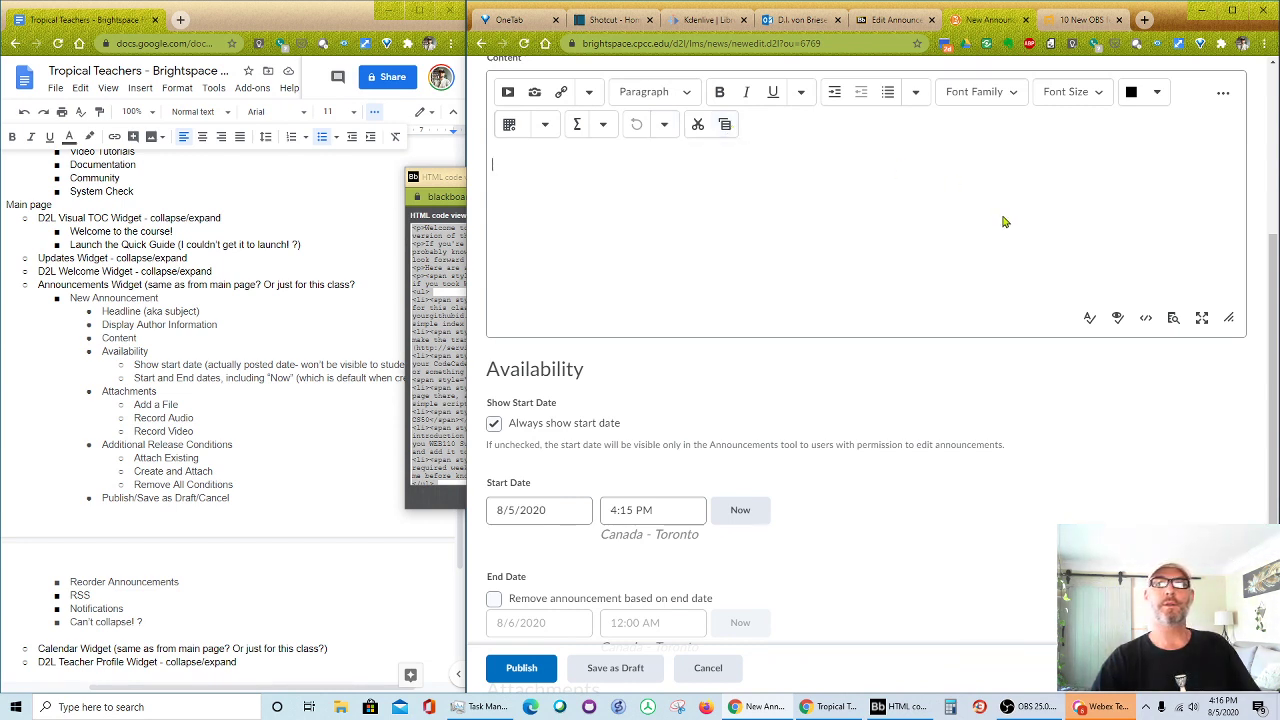
- Paste the copied Blackboard source into the announcement's HTML source, turn off word wrap, and save it as the content
{"action": "left_click", "coordinate": [1148, 319]}
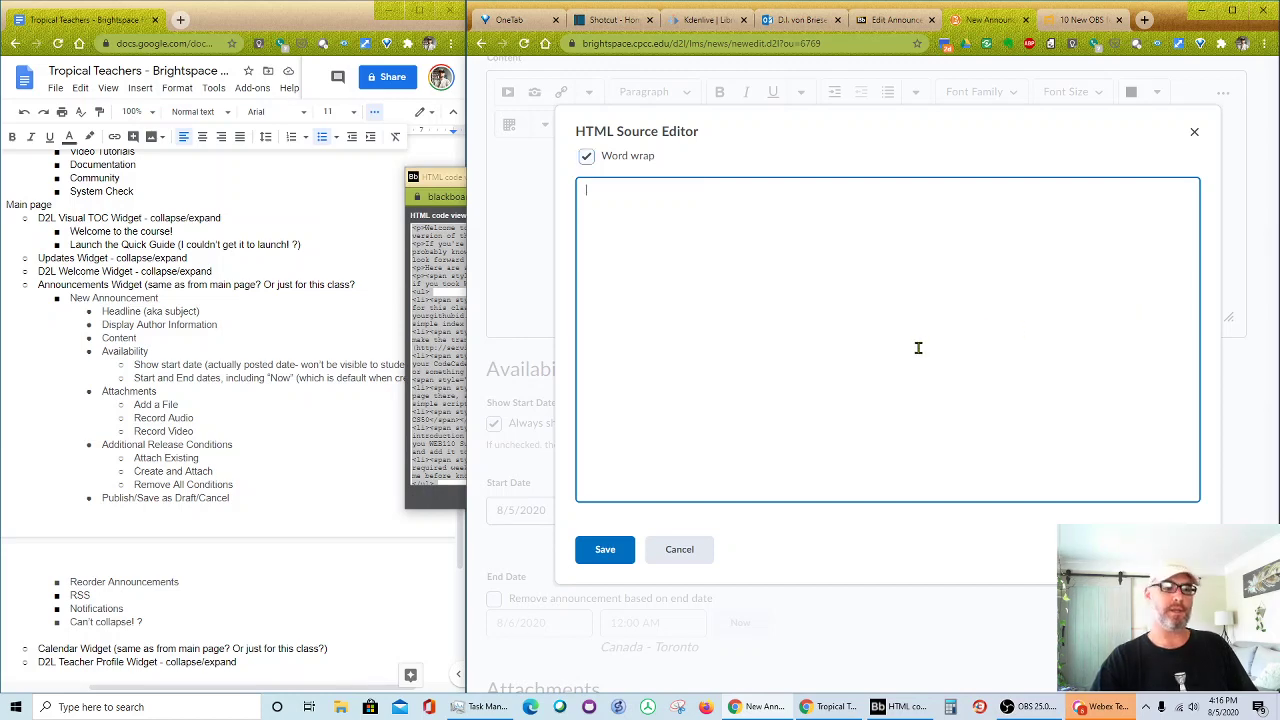
{"action": "key", "text": "ctrl+v"}
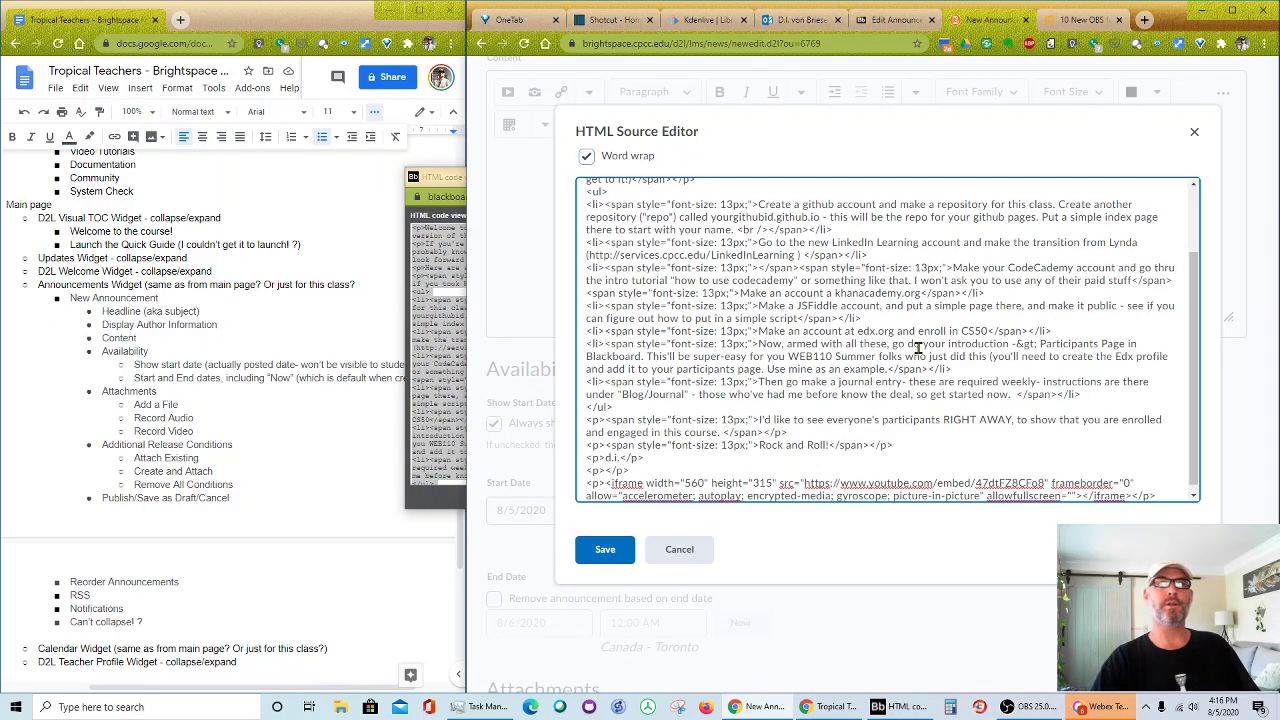
{"action": "left_click", "coordinate": [586, 157]}
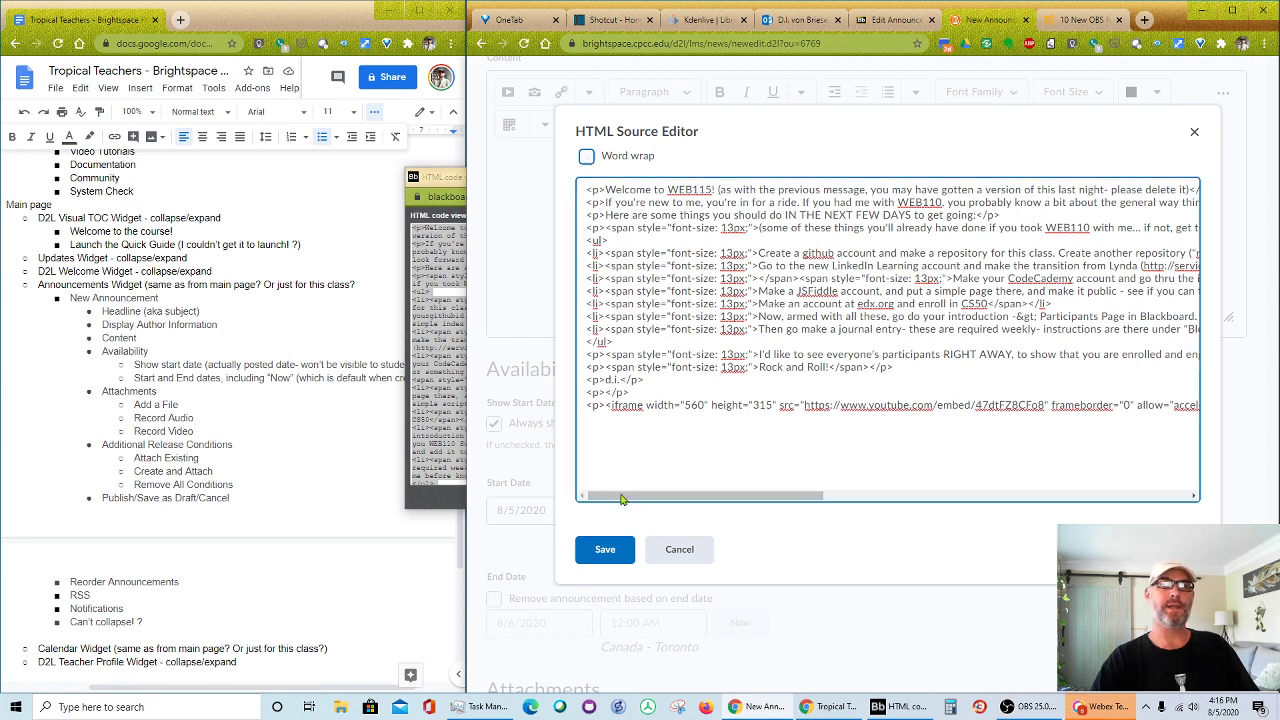
{"action": "left_click", "coordinate": [605, 552]}
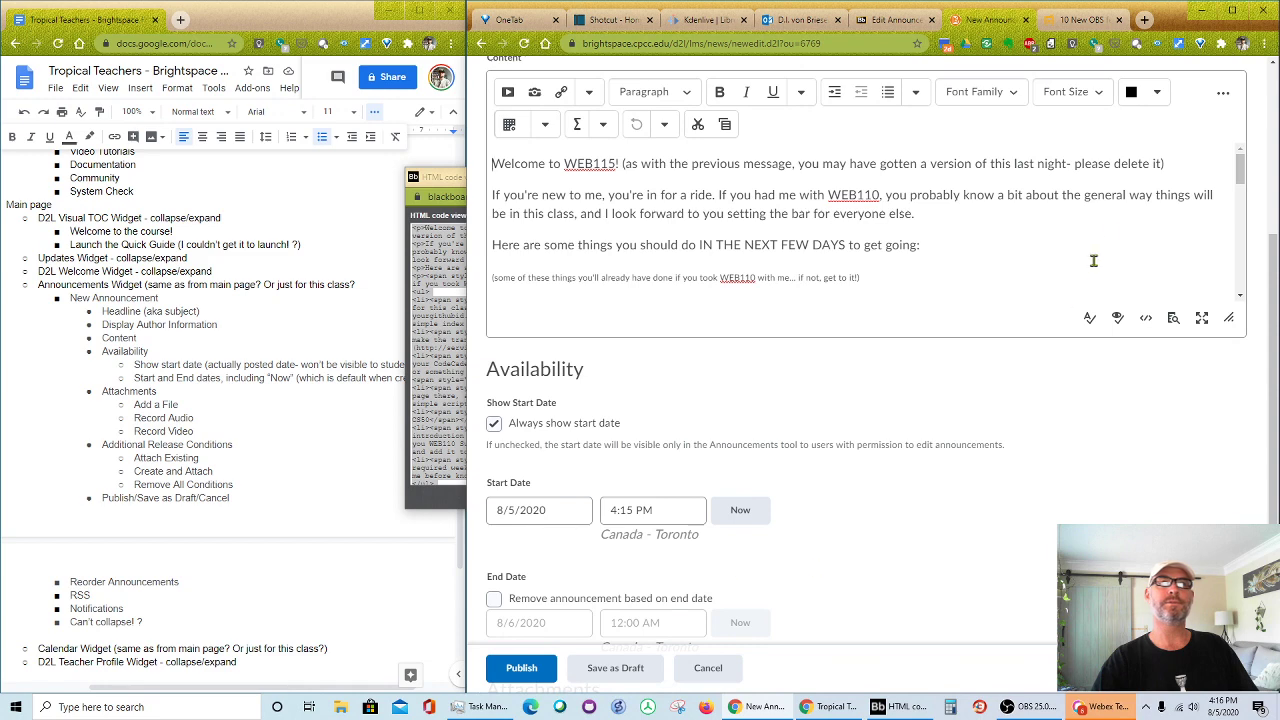
{"action": "scroll", "coordinate": [1093, 260], "scroll_direction": "down", "scroll_amount": 10}
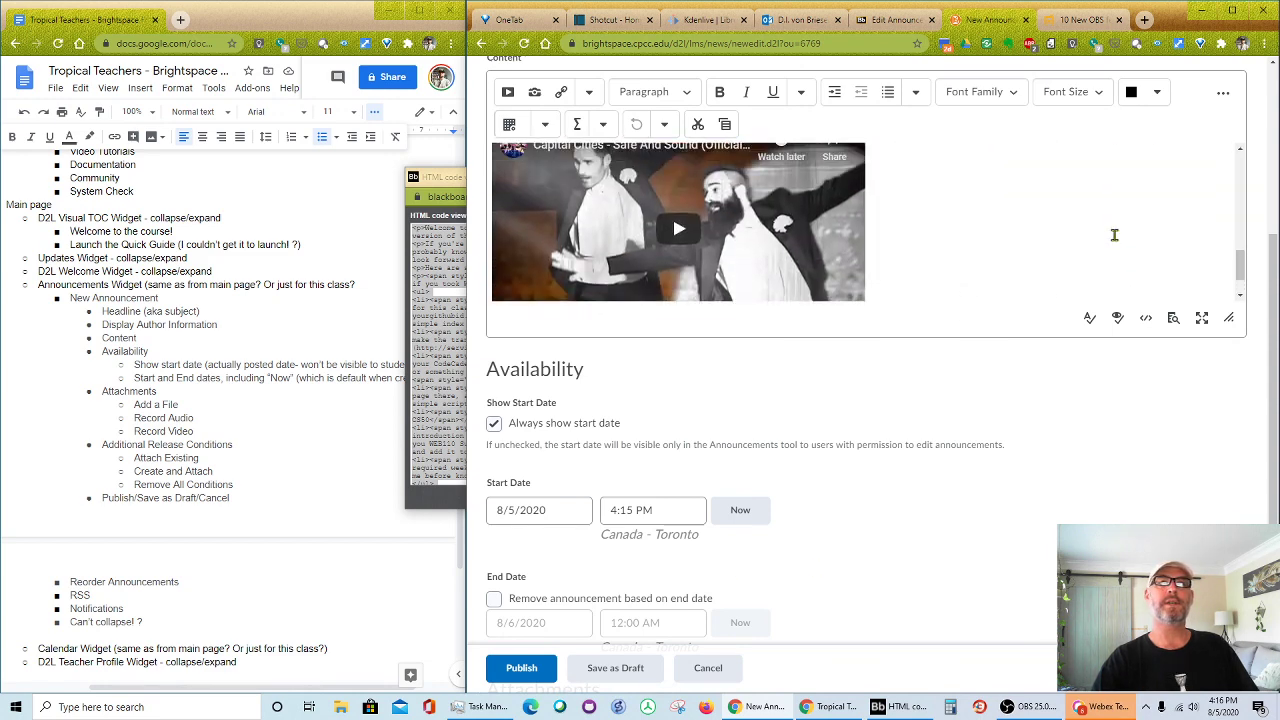
{"action": "scroll", "coordinate": [1114, 235], "scroll_direction": "up", "scroll_amount": 10}
- Try font sizes 6 (24pt) and 5 (18pt) on the parenthetical line "some of these things you'll already have done..." in the content
{"action": "scroll", "coordinate": [1117, 241], "scroll_direction": "down", "scroll_amount": 5}
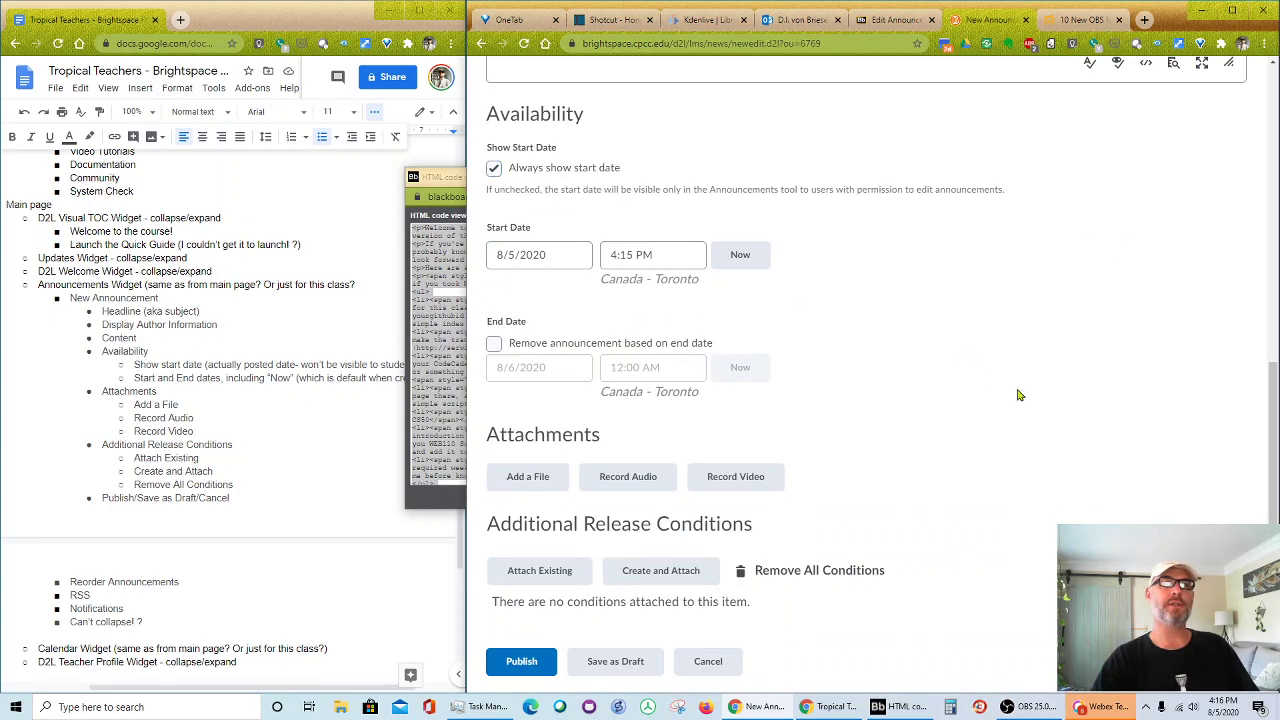
{"action": "scroll", "coordinate": [1018, 395], "scroll_direction": "up", "scroll_amount": 10}
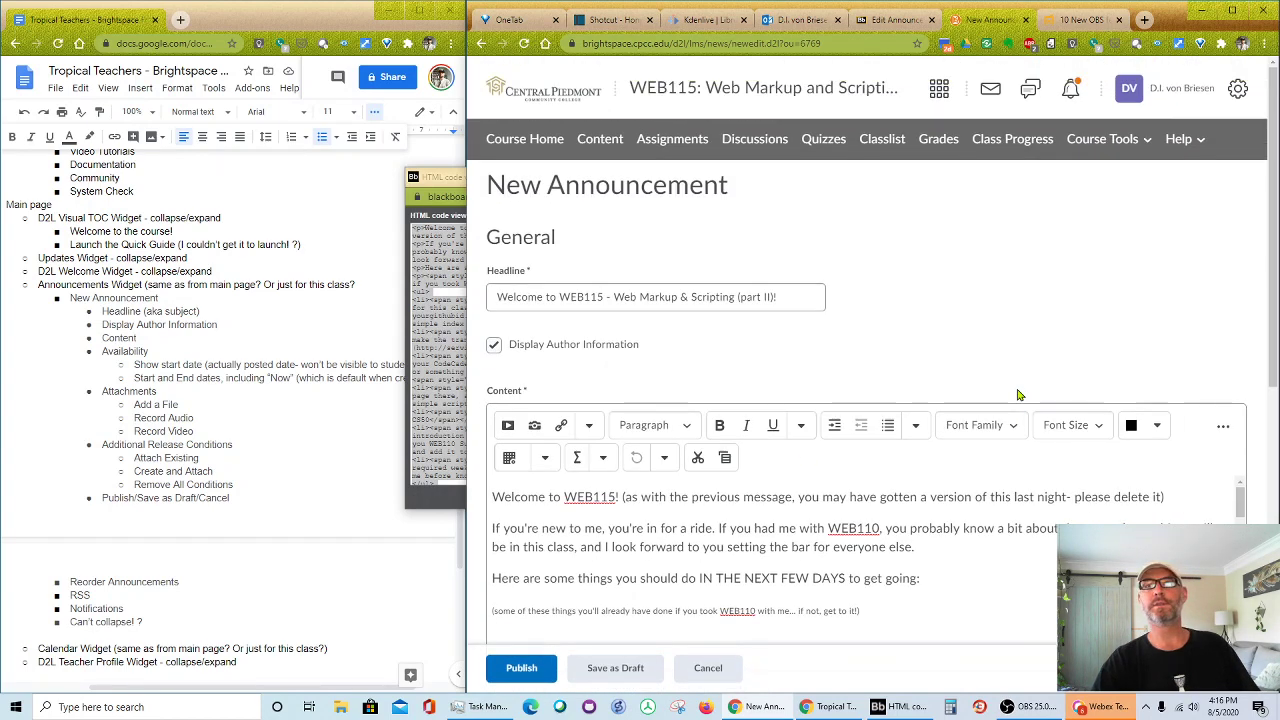
{"action": "scroll", "coordinate": [1005, 472], "scroll_direction": "down", "scroll_amount": 3}
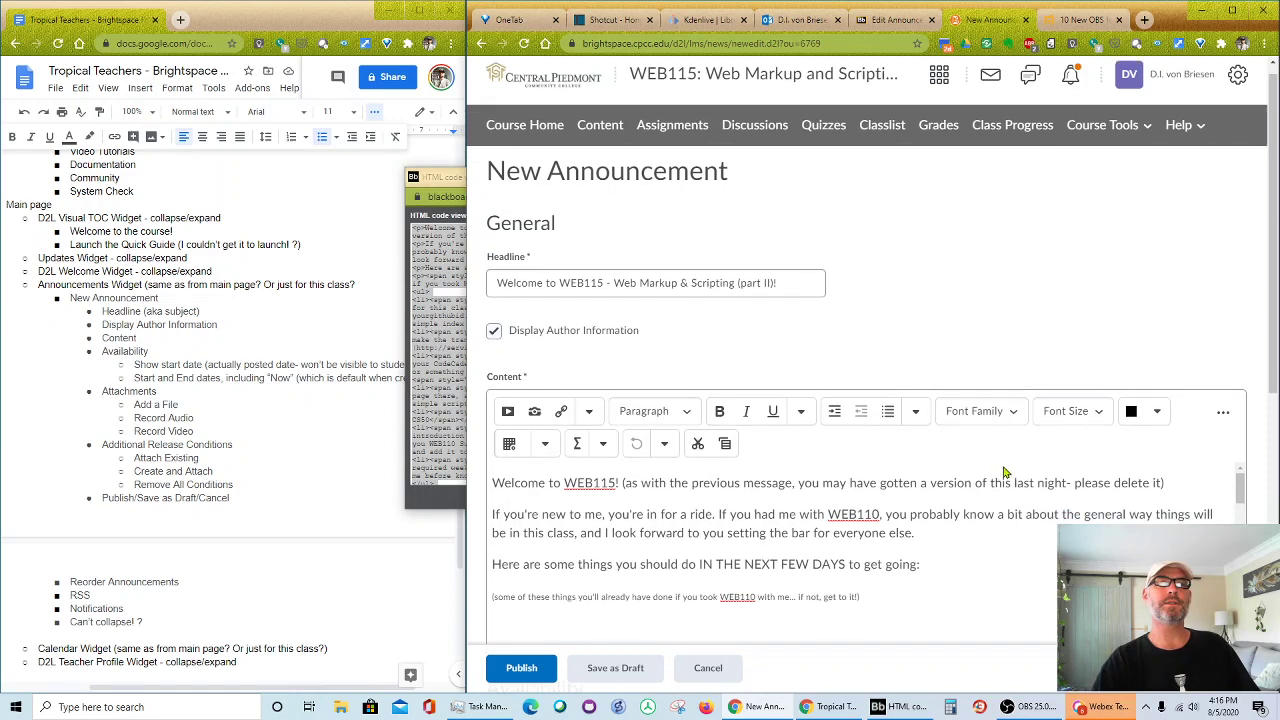
{"action": "left_click_drag", "start_coordinate": [874, 345], "coordinate": [478, 352]}
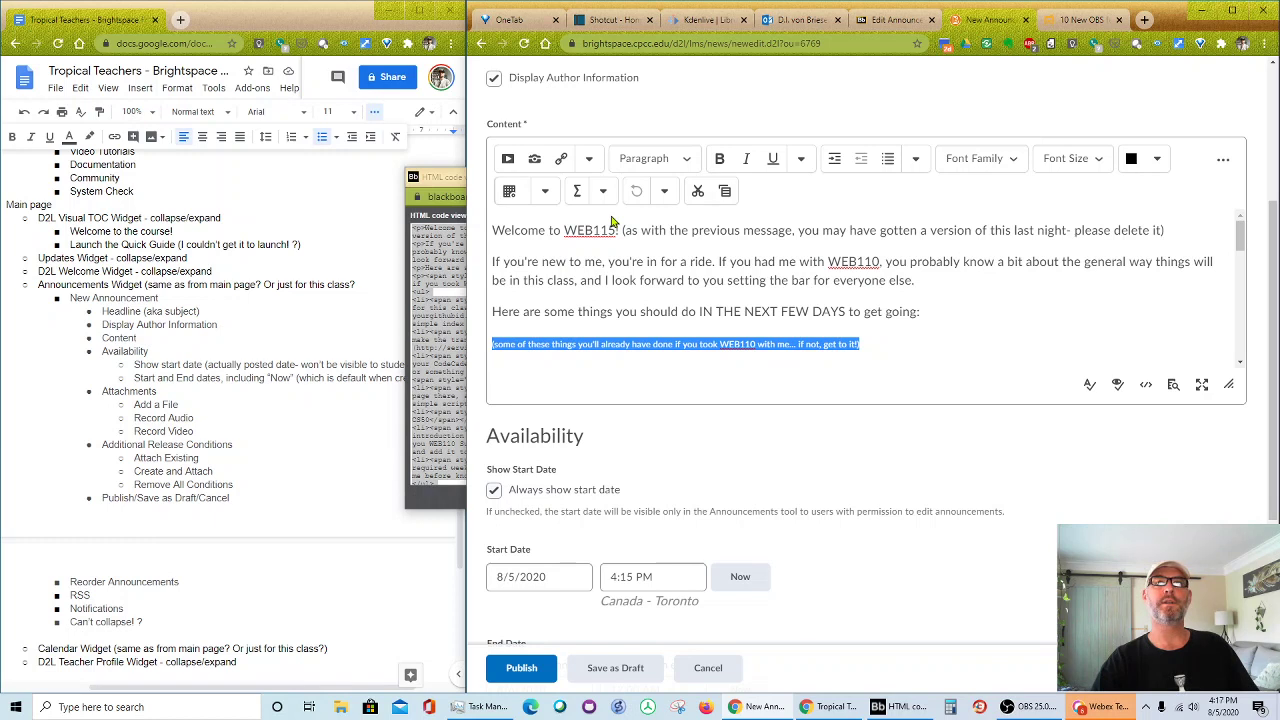
{"action": "left_click", "coordinate": [628, 278]}
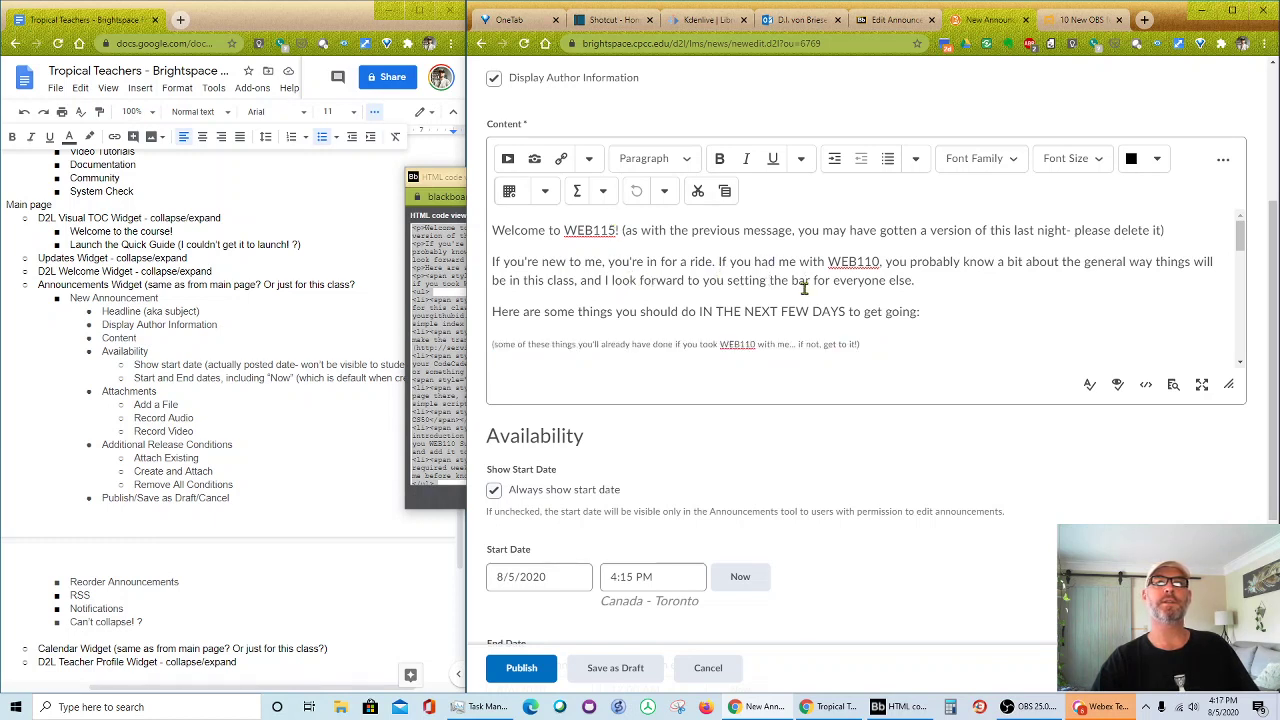
{"action": "left_click", "coordinate": [1097, 159]}
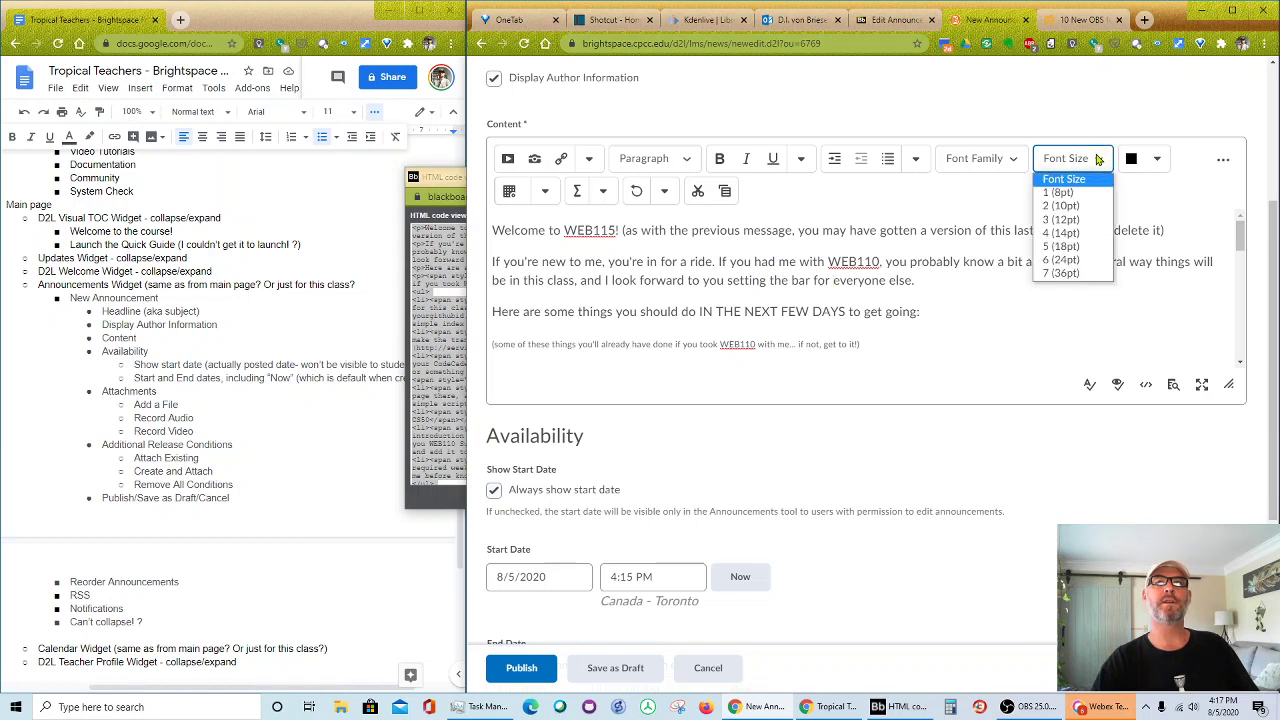
{"action": "left_click", "coordinate": [1097, 159]}
{"action": "left_click_drag", "start_coordinate": [867, 343], "coordinate": [488, 344]}
{"action": "left_click", "coordinate": [1100, 163]}
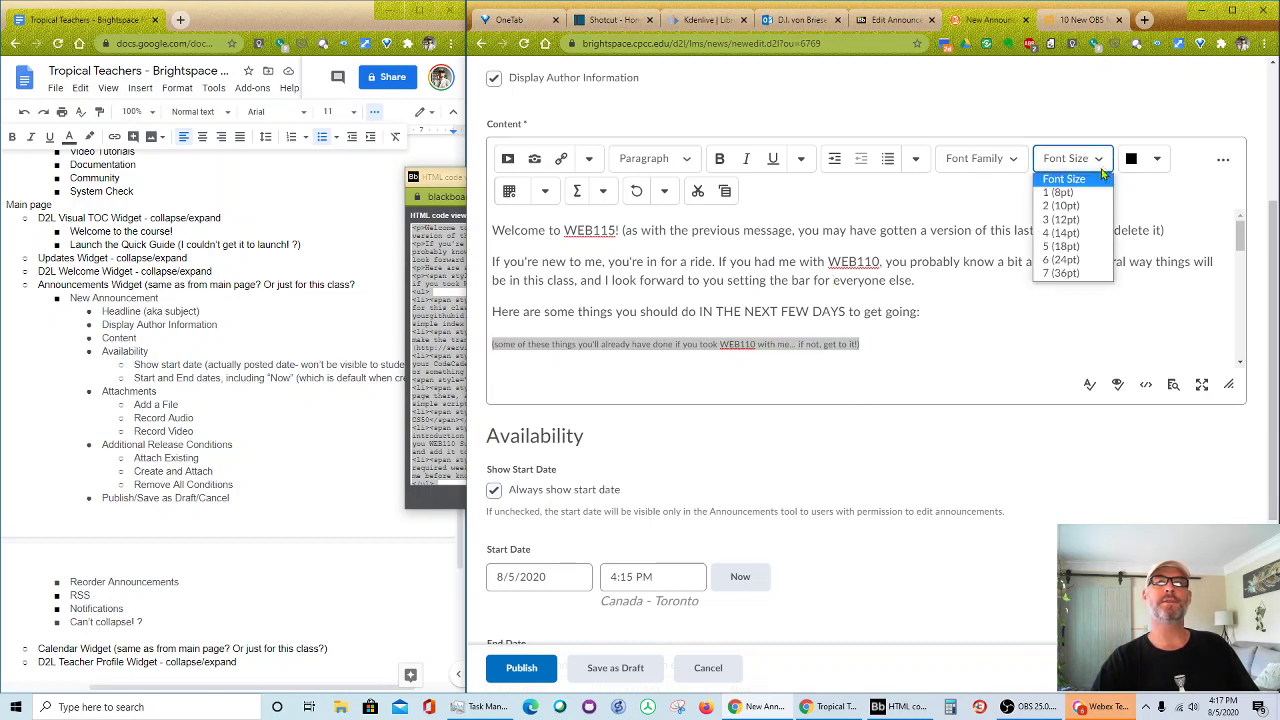
{"action": "left_click", "coordinate": [1073, 261]}
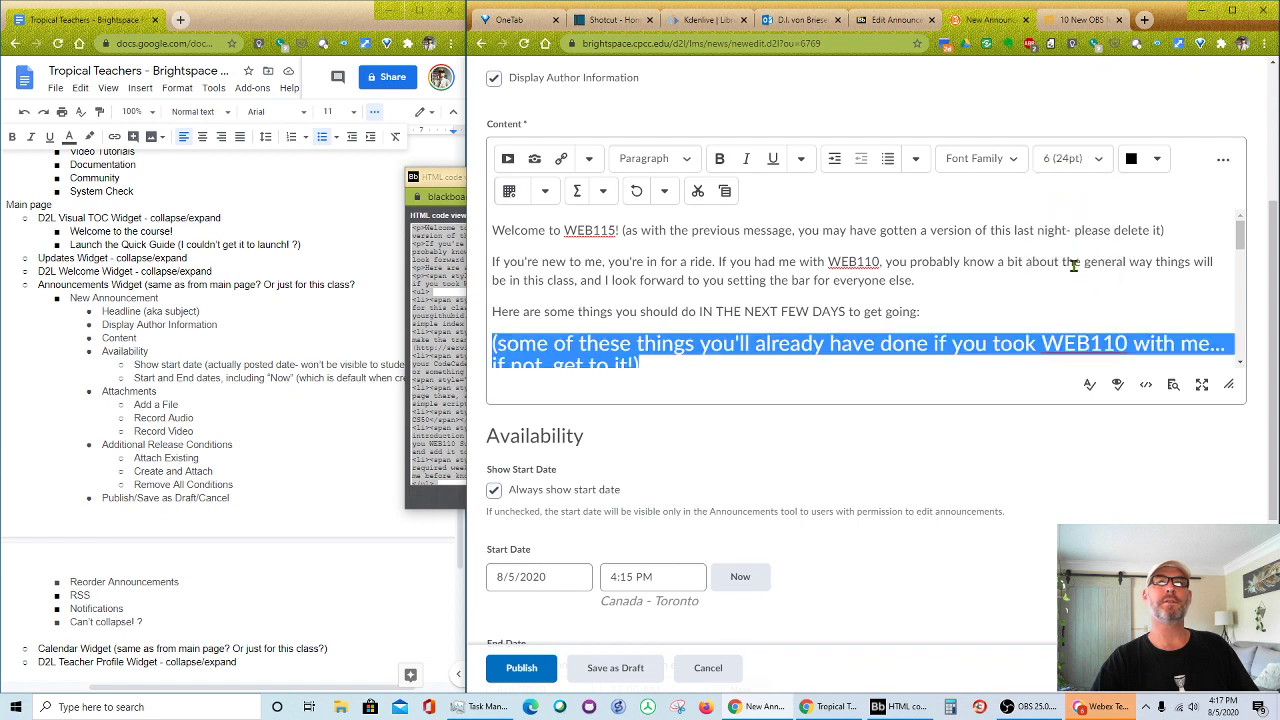
{"action": "left_click", "coordinate": [1097, 159]}
{"action": "left_click", "coordinate": [1069, 243]}
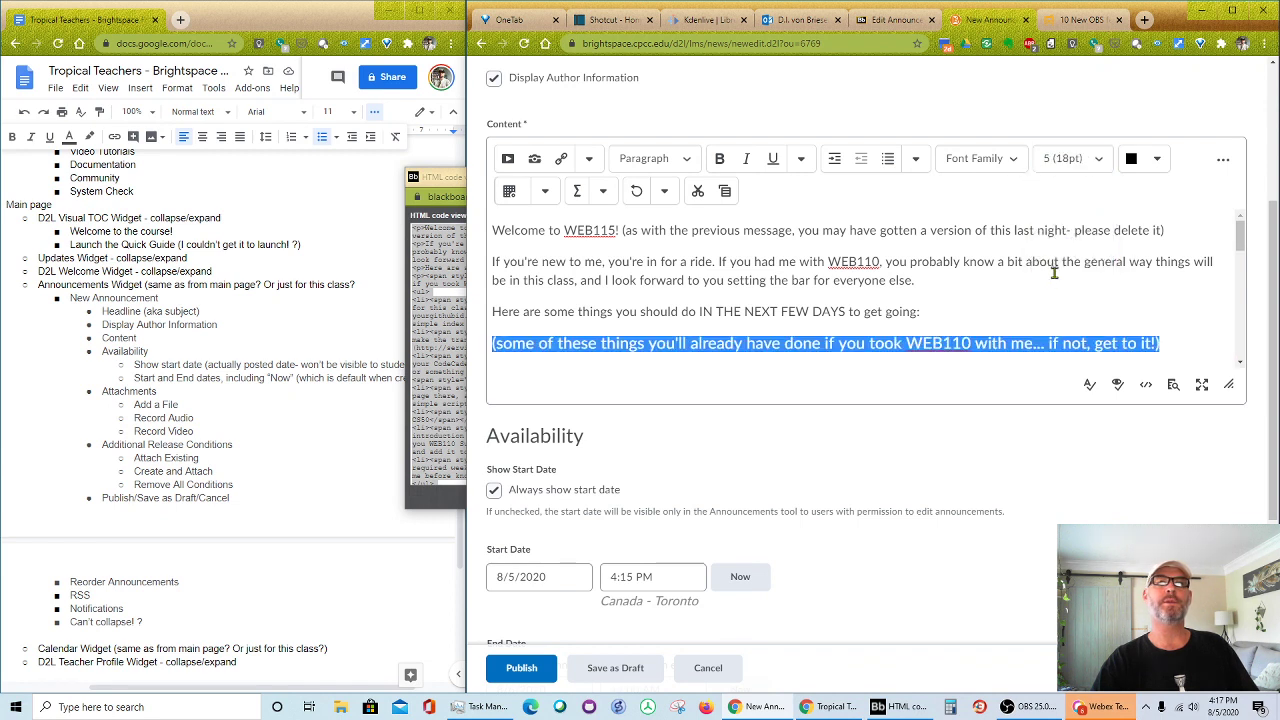
{"action": "left_click", "coordinate": [1050, 275]}
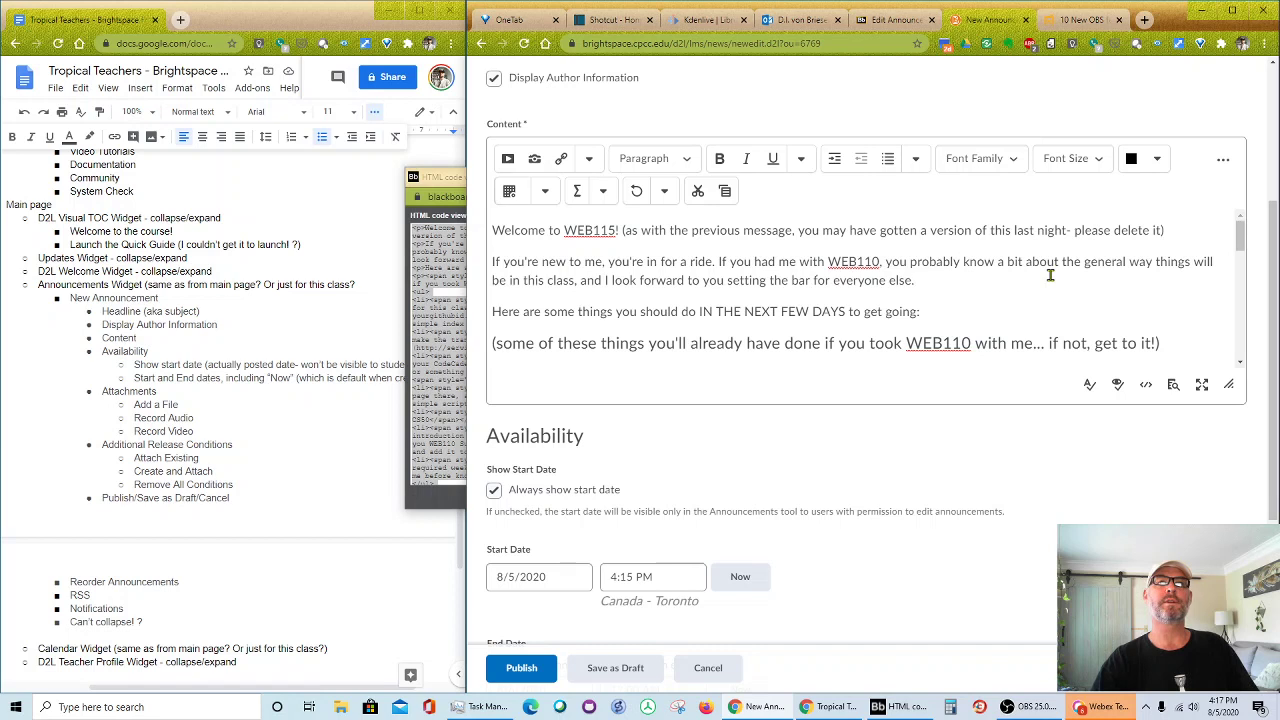
- Set the font size of the parenthetical line about WEB110 to 4 (14pt)
{"action": "left_click_drag", "start_coordinate": [1176, 338], "coordinate": [490, 345]}
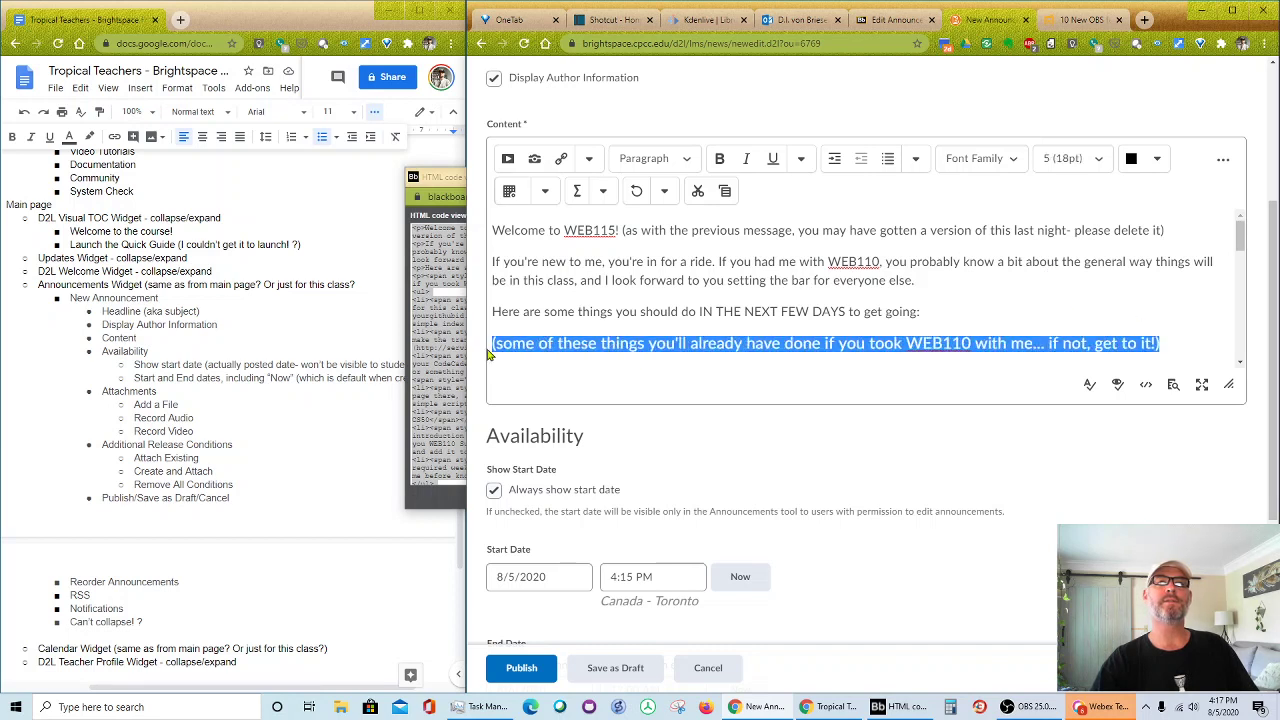
{"action": "left_click", "coordinate": [1086, 160]}
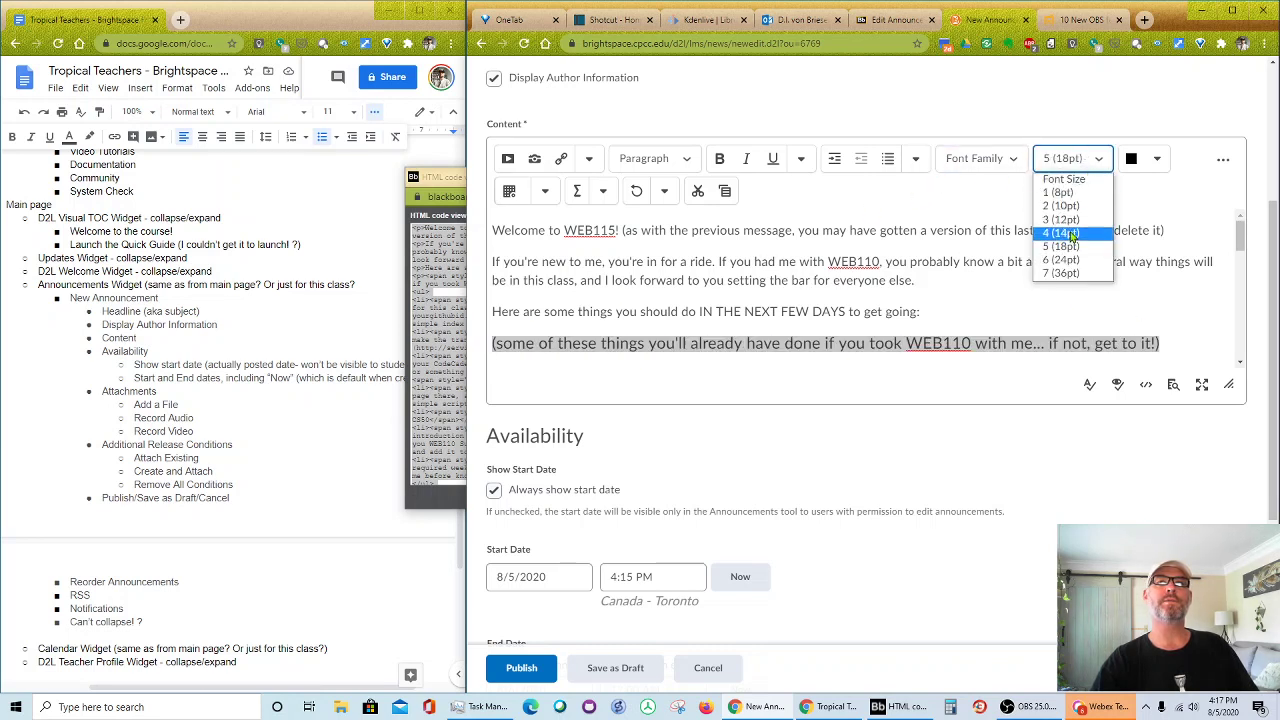
{"action": "left_click", "coordinate": [1068, 230]}
{"action": "left_click", "coordinate": [1050, 282]}
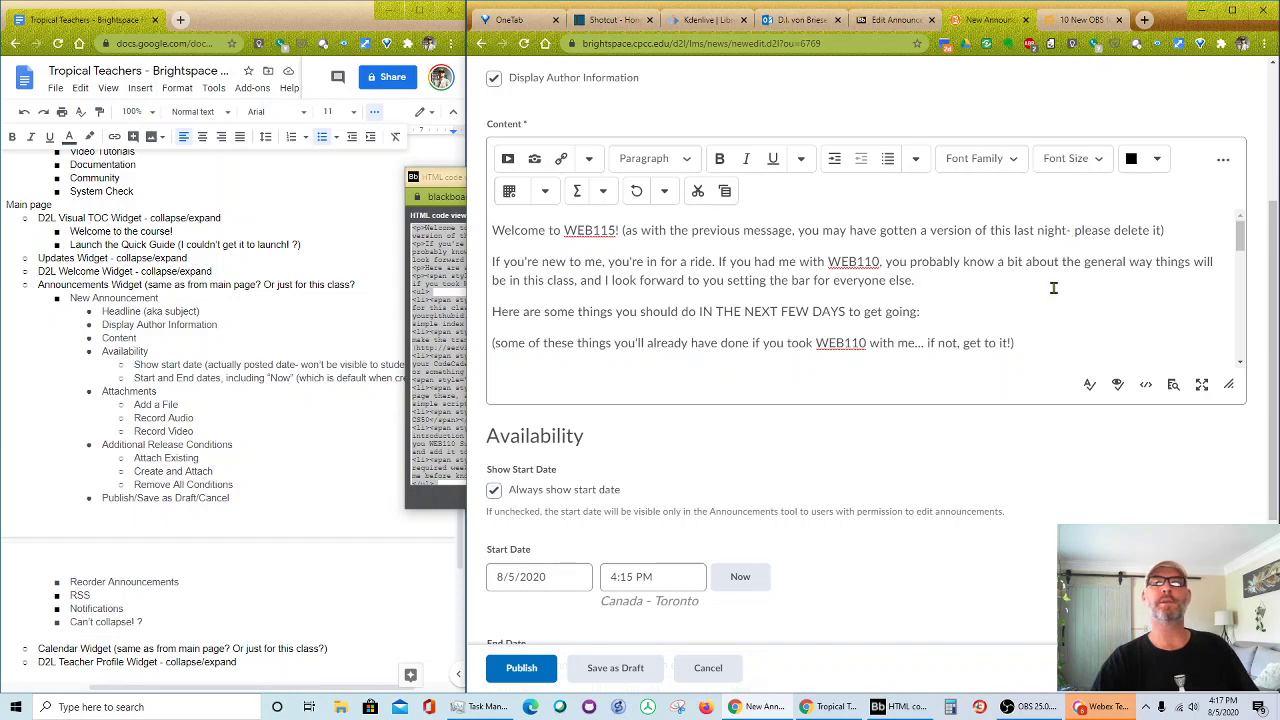
- Publish the "Welcome to WEB115 - Web Markup & Scripting (part II)!" announcement and look over its posted content
{"action": "scroll", "coordinate": [1050, 287], "scroll_direction": "down", "scroll_amount": 10}
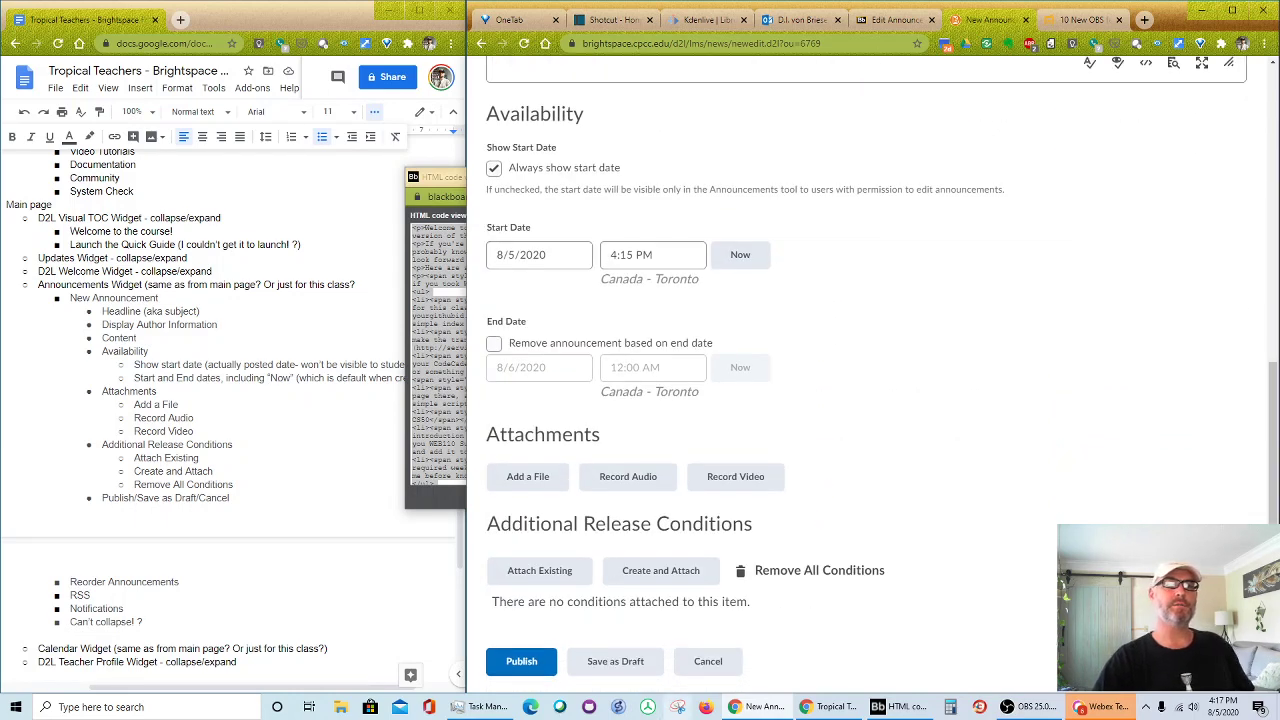
{"action": "left_click", "coordinate": [516, 661]}
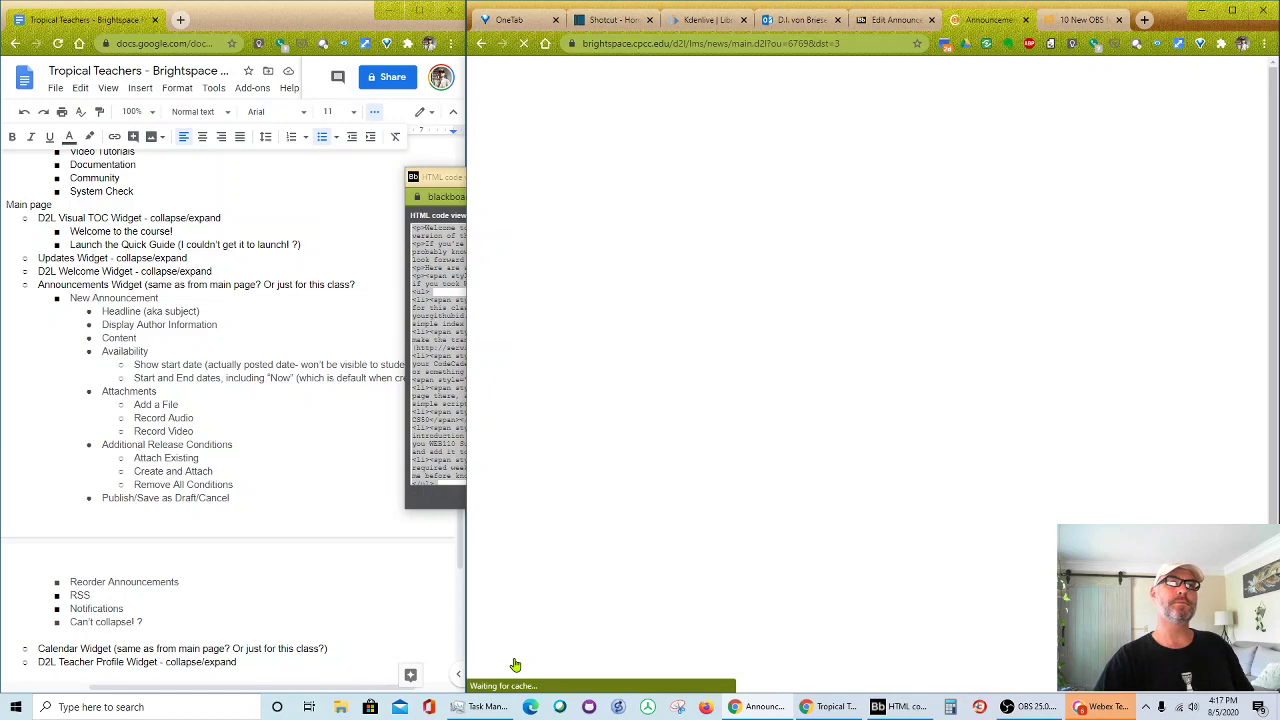
{"action": "scroll", "coordinate": [838, 255], "scroll_direction": "down", "scroll_amount": 3}
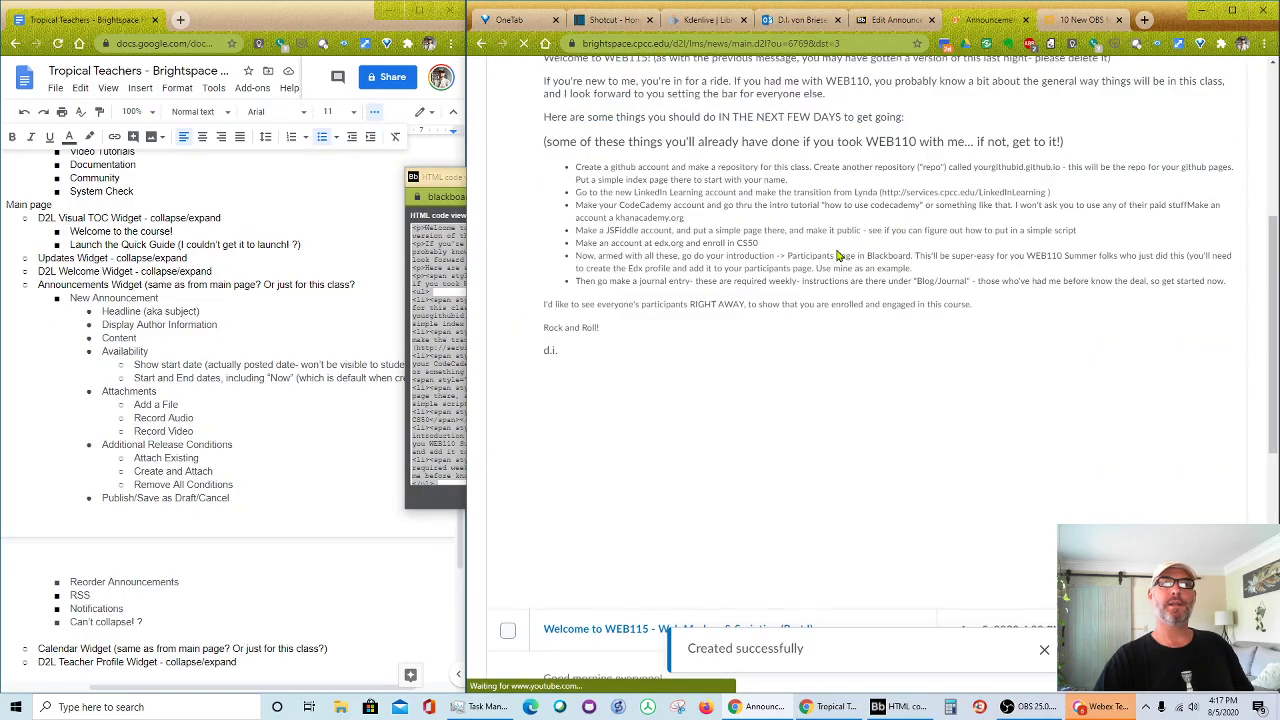
{"action": "scroll", "coordinate": [838, 255], "scroll_direction": "up", "scroll_amount": 4}
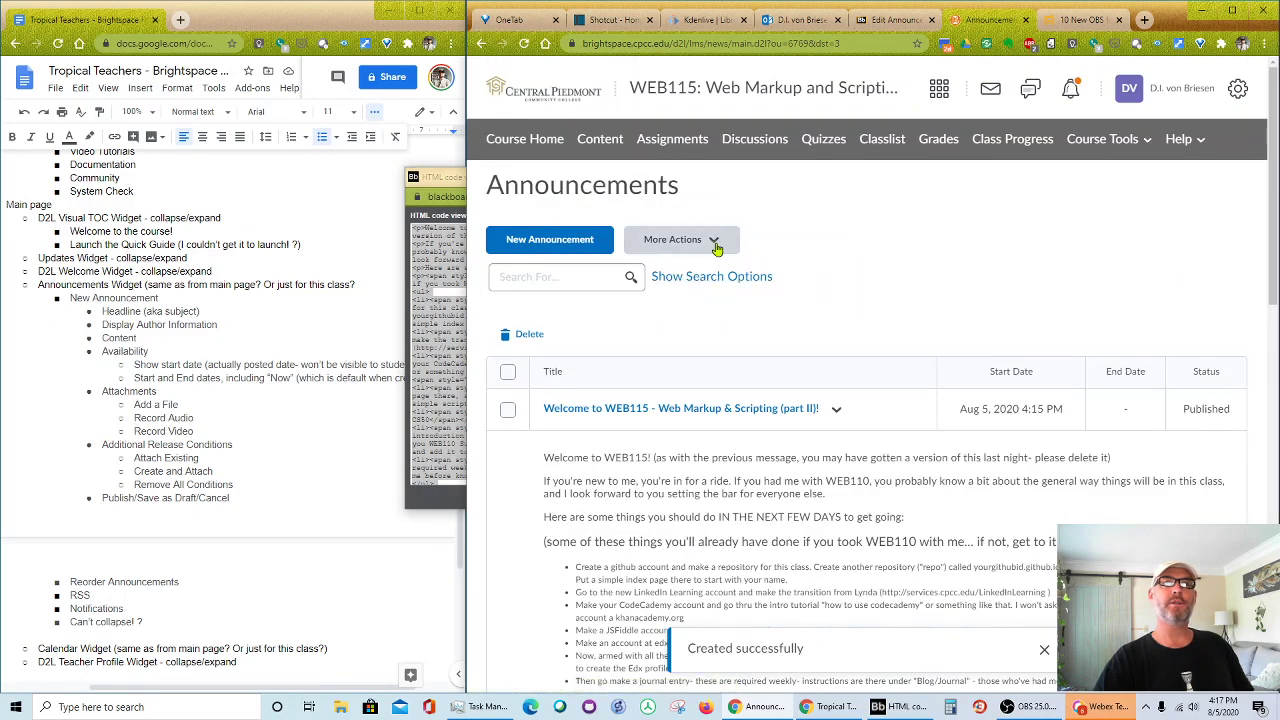
- Reorder the announcements so "Welcome to WEB 115 - Web Markup & Scripting!" has sort order 1, save, and review the reordered list
{"action": "left_click", "coordinate": [716, 246]}
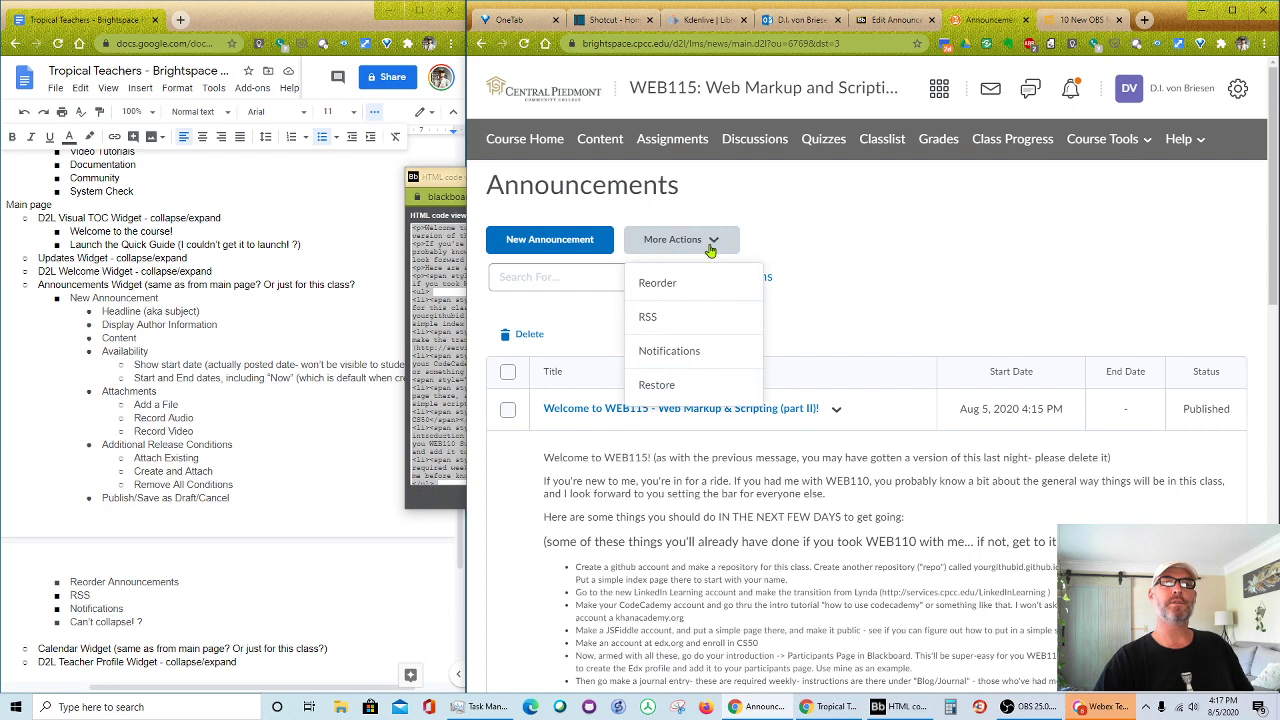
{"action": "left_click", "coordinate": [668, 284]}
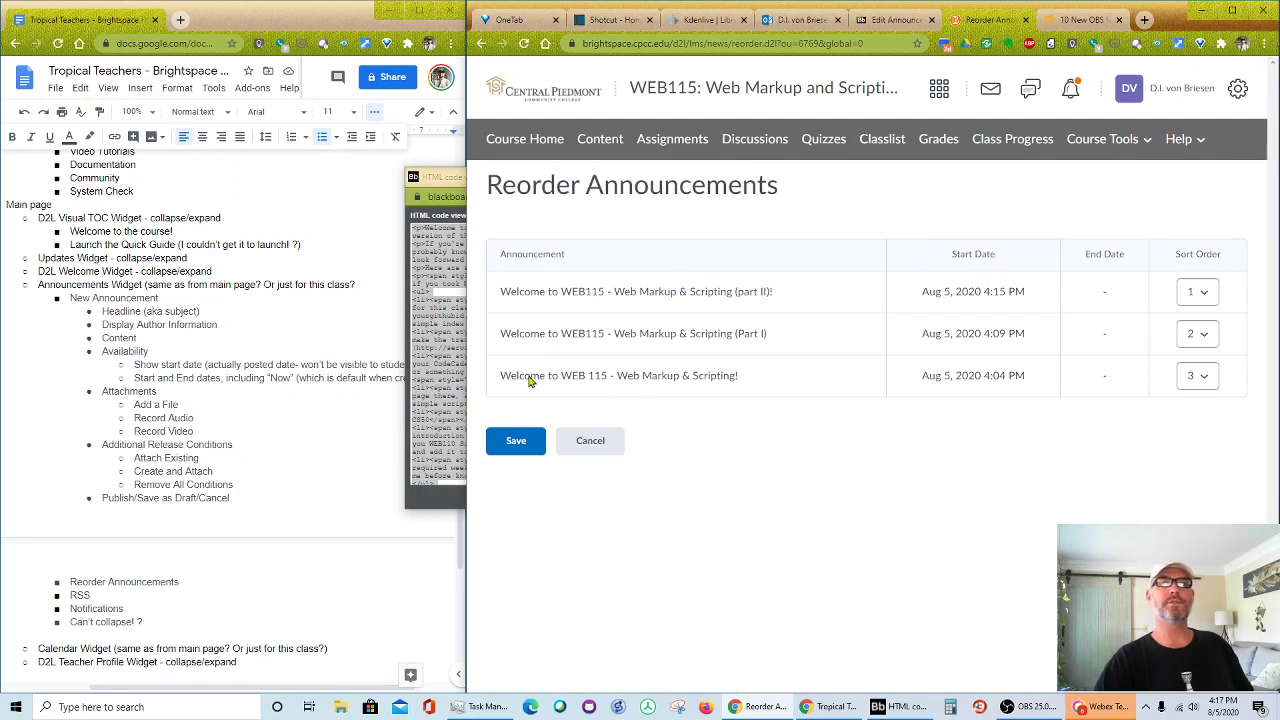
{"action": "left_click_drag", "start_coordinate": [521, 342], "coordinate": [514, 376]}
{"action": "left_click", "coordinate": [594, 363]}
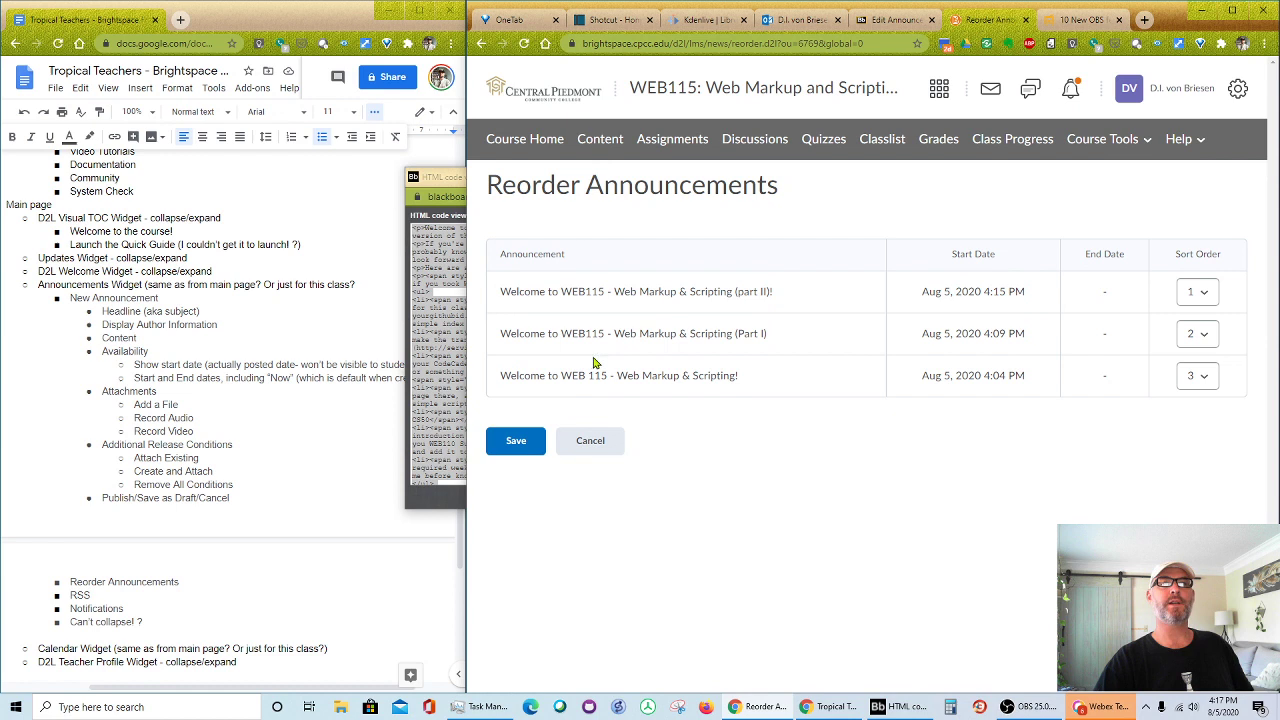
{"action": "left_click", "coordinate": [1213, 385]}
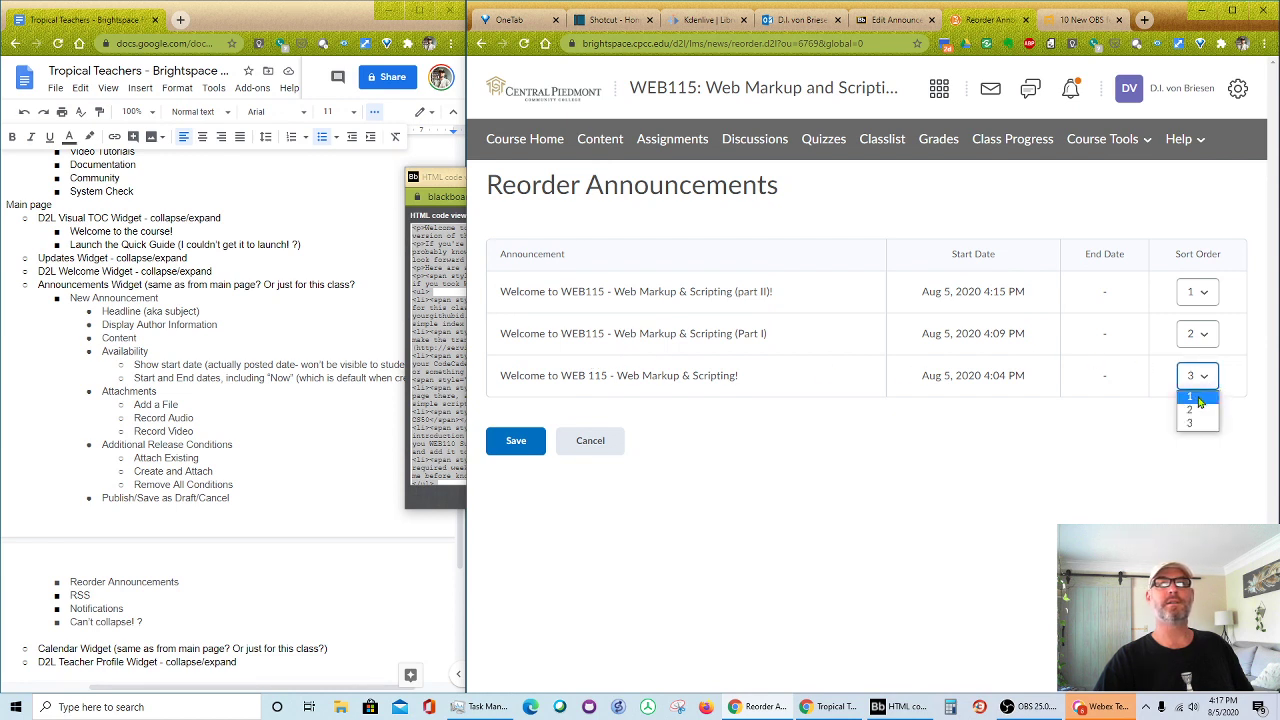
{"action": "left_click", "coordinate": [1201, 398]}
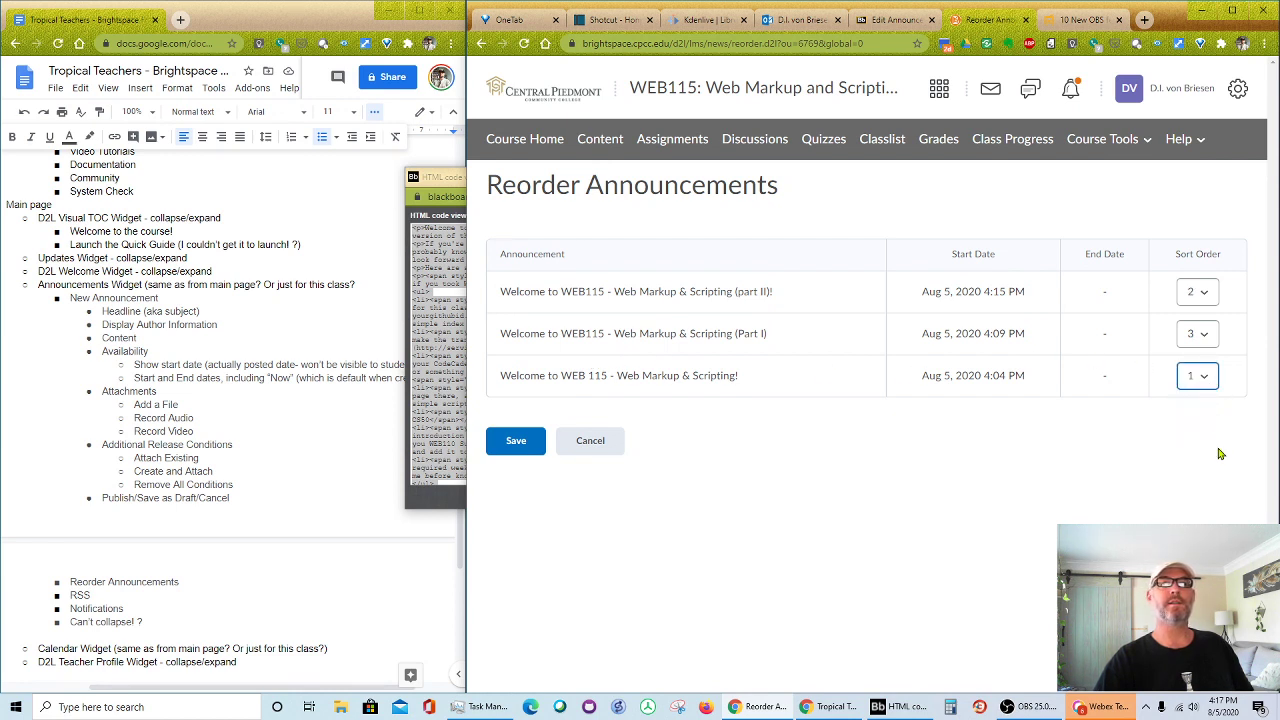
{"action": "left_click", "coordinate": [517, 447]}
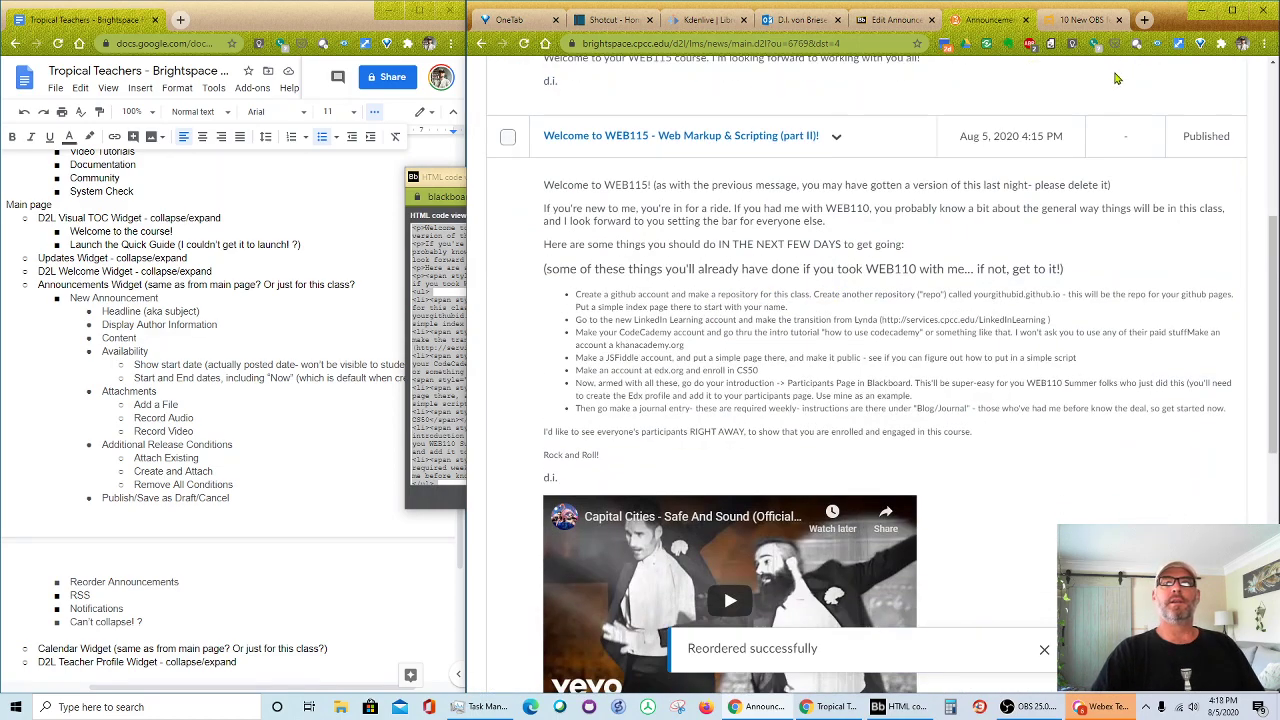
{"action": "scroll", "coordinate": [870, 360], "scroll_direction": "down", "scroll_amount": 5}
{"action": "scroll", "coordinate": [868, 360], "scroll_direction": "up", "scroll_amount": 2}
{"action": "scroll", "coordinate": [868, 360], "scroll_direction": "up", "scroll_amount": 6}
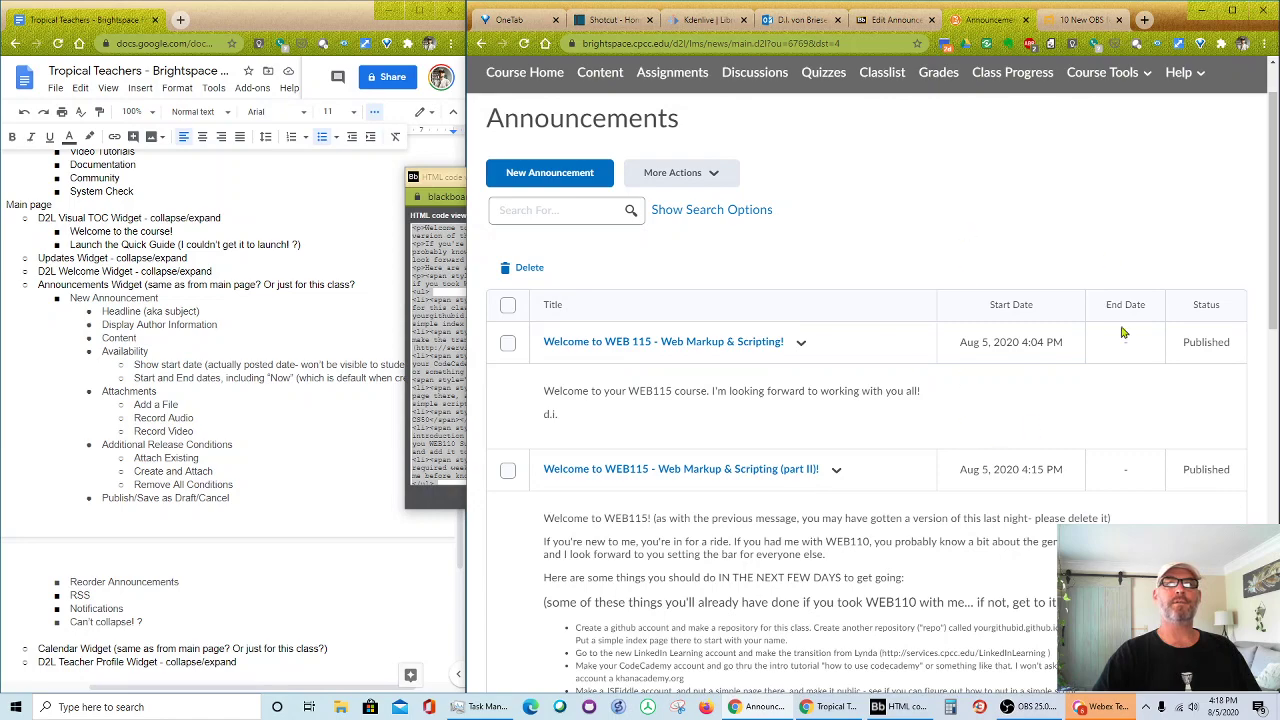
{"action": "scroll", "coordinate": [1164, 380], "scroll_direction": "down", "scroll_amount": 10}
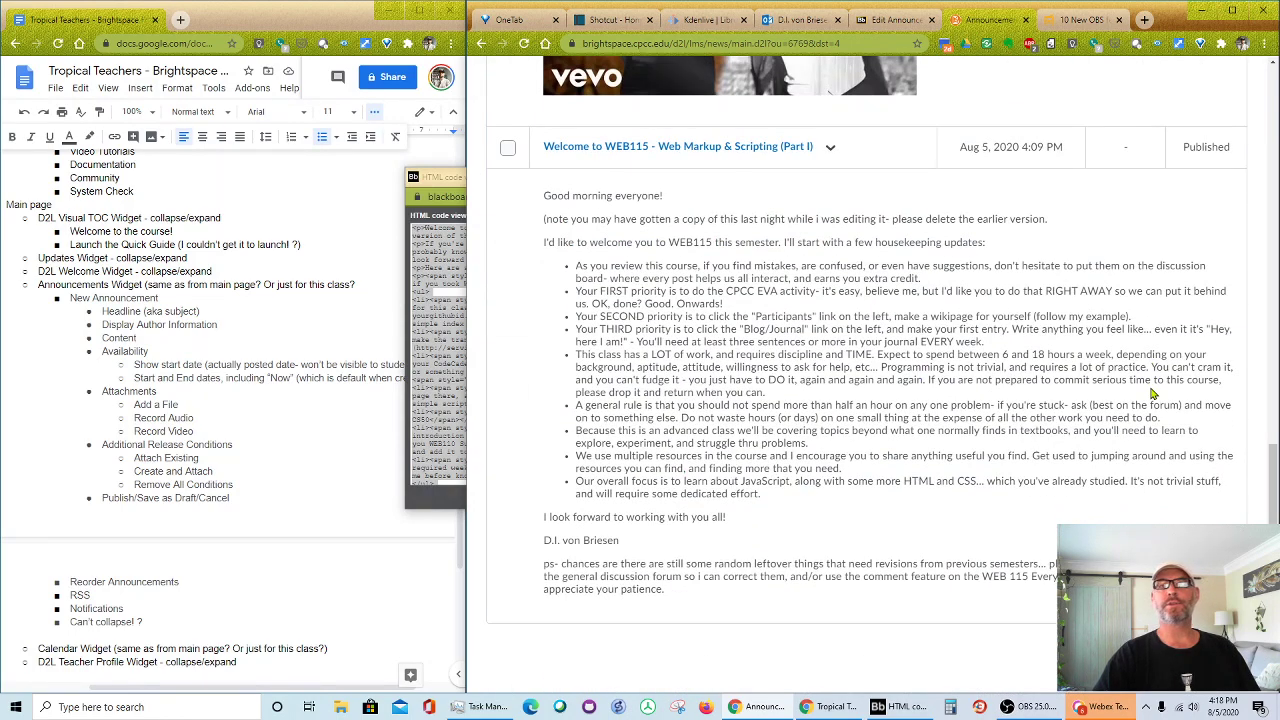
{"action": "scroll", "coordinate": [1150, 395], "scroll_direction": "up", "scroll_amount": 10}
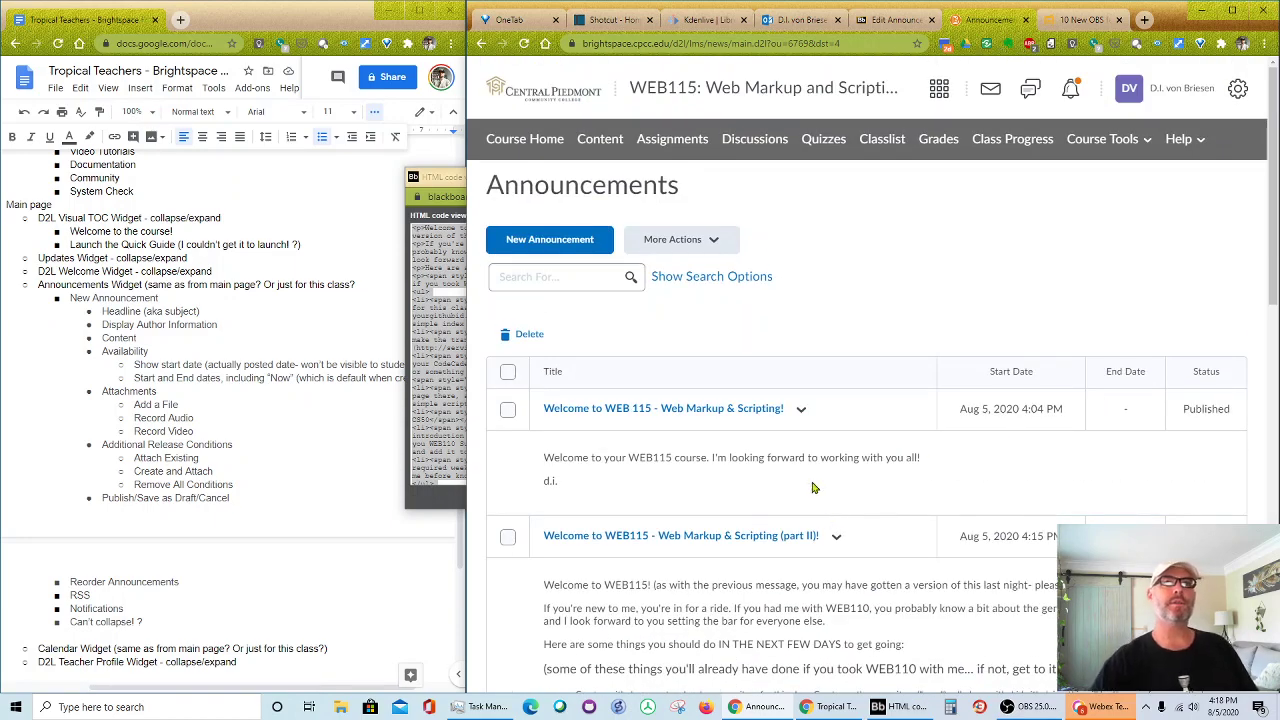
- Return to the course homepage, close the Blackboard HTML code view window, and review the posted announcements
{"action": "left_click", "coordinate": [509, 147]}
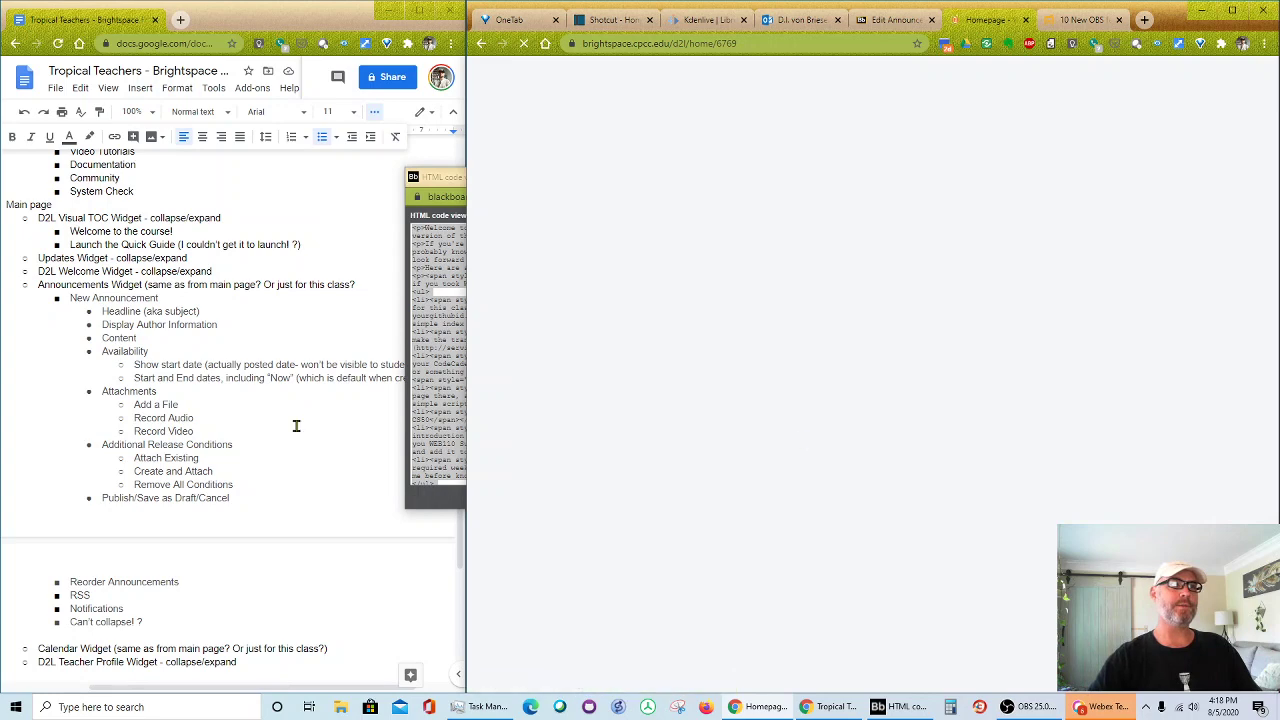
{"action": "left_click", "coordinate": [450, 180]}
{"action": "left_click", "coordinate": [771, 177]}
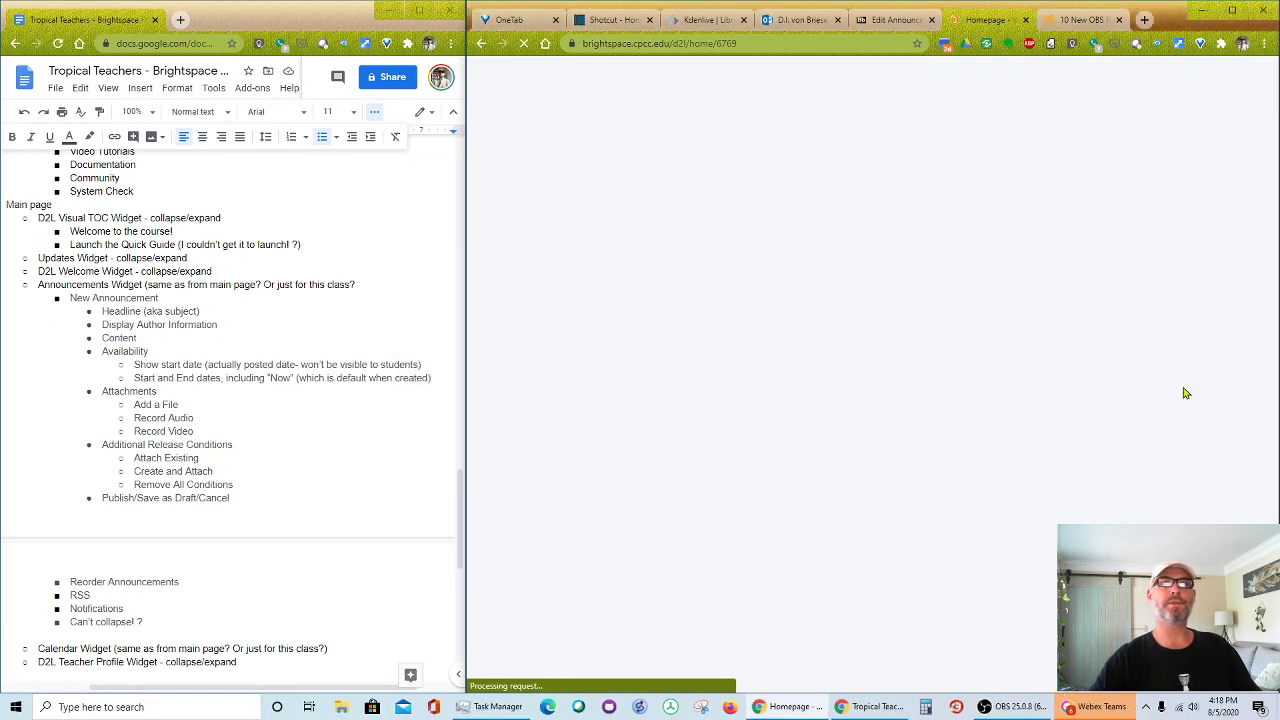
{"action": "scroll", "coordinate": [1183, 393], "scroll_direction": "down", "scroll_amount": 3}
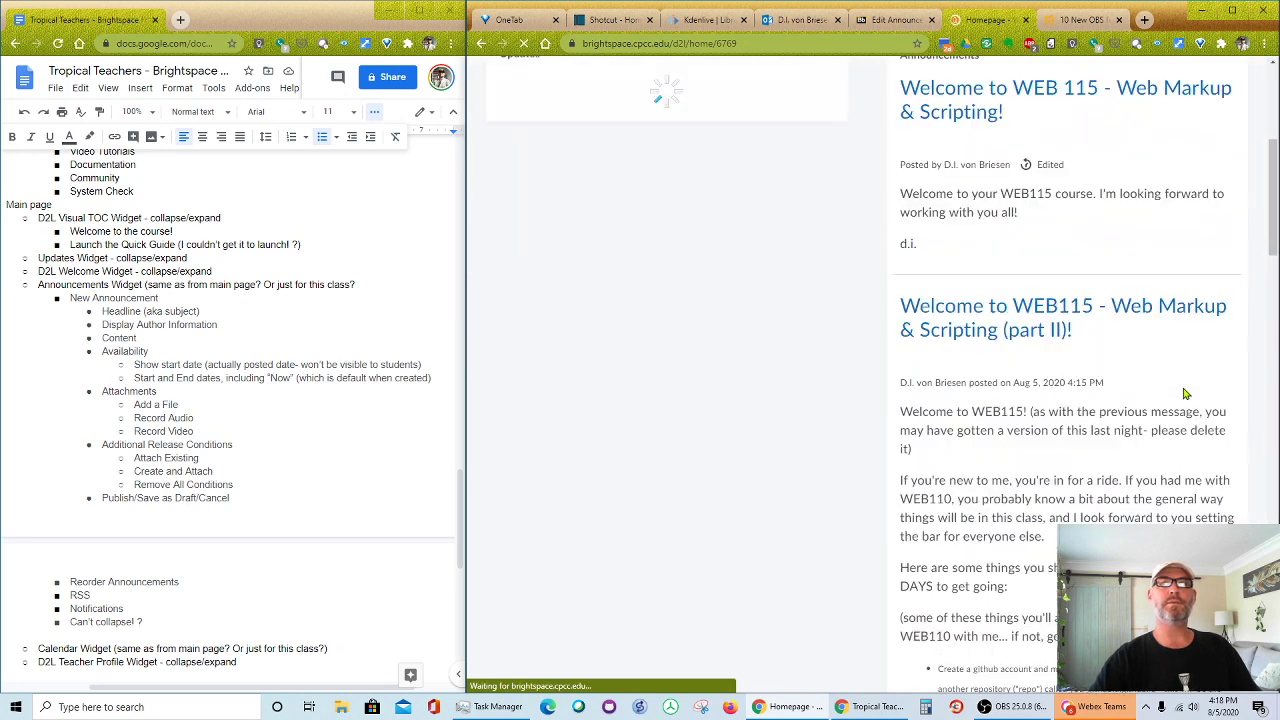
{"action": "scroll", "coordinate": [1183, 393], "scroll_direction": "down", "scroll_amount": 5}
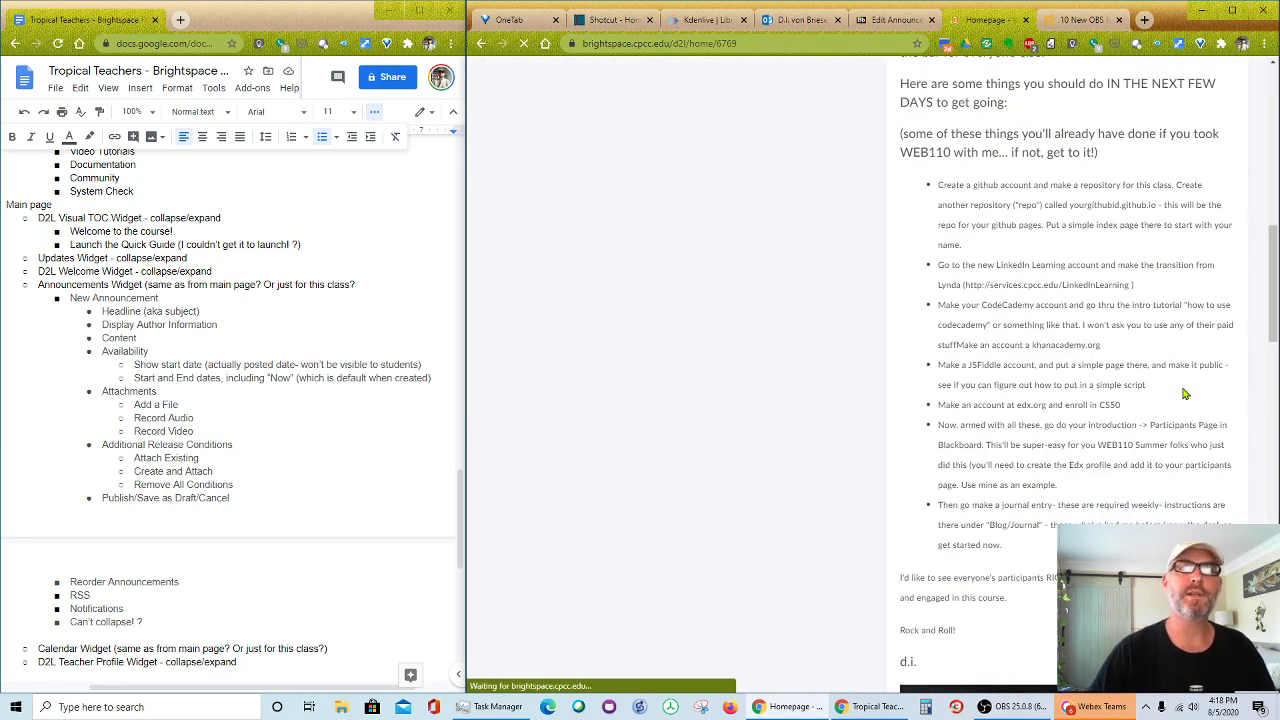
- Review the posted WEB115 welcome announcements on the course homepage, including the embedded video and the Part I text
{"action": "scroll", "coordinate": [1193, 343], "scroll_direction": "down", "scroll_amount": 5}
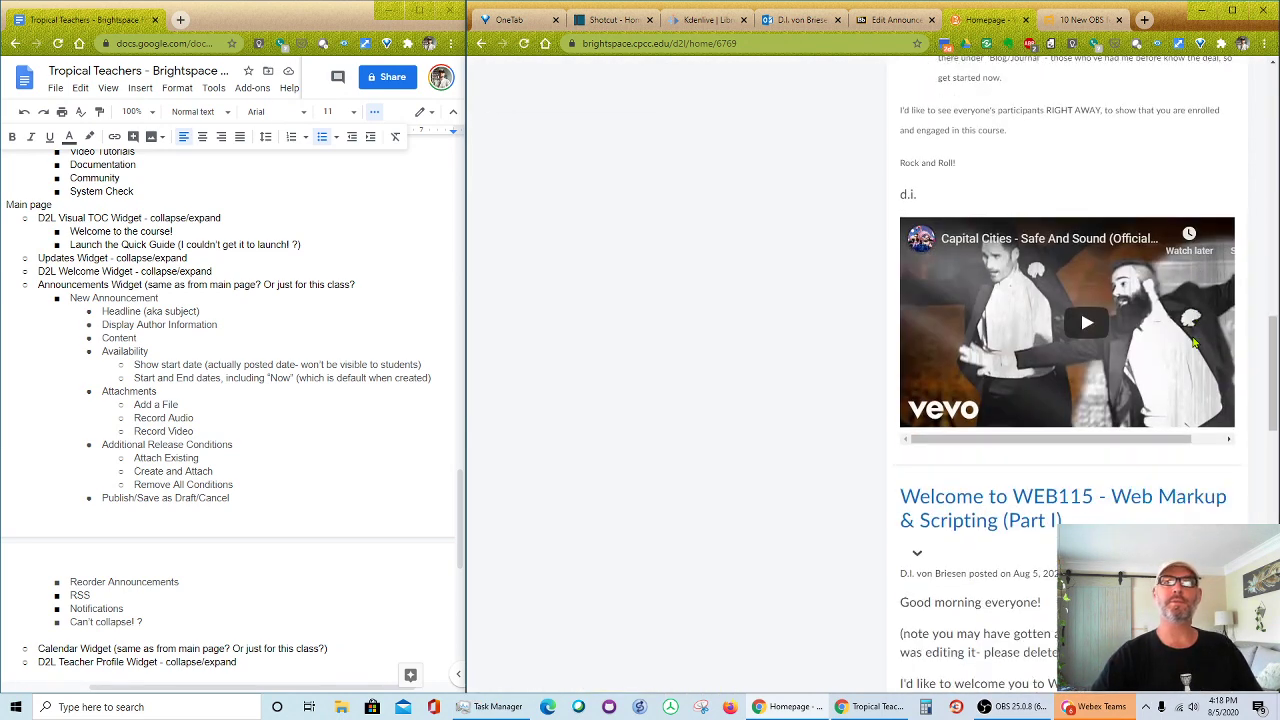
{"action": "scroll", "coordinate": [1193, 343], "scroll_direction": "down", "scroll_amount": 5}
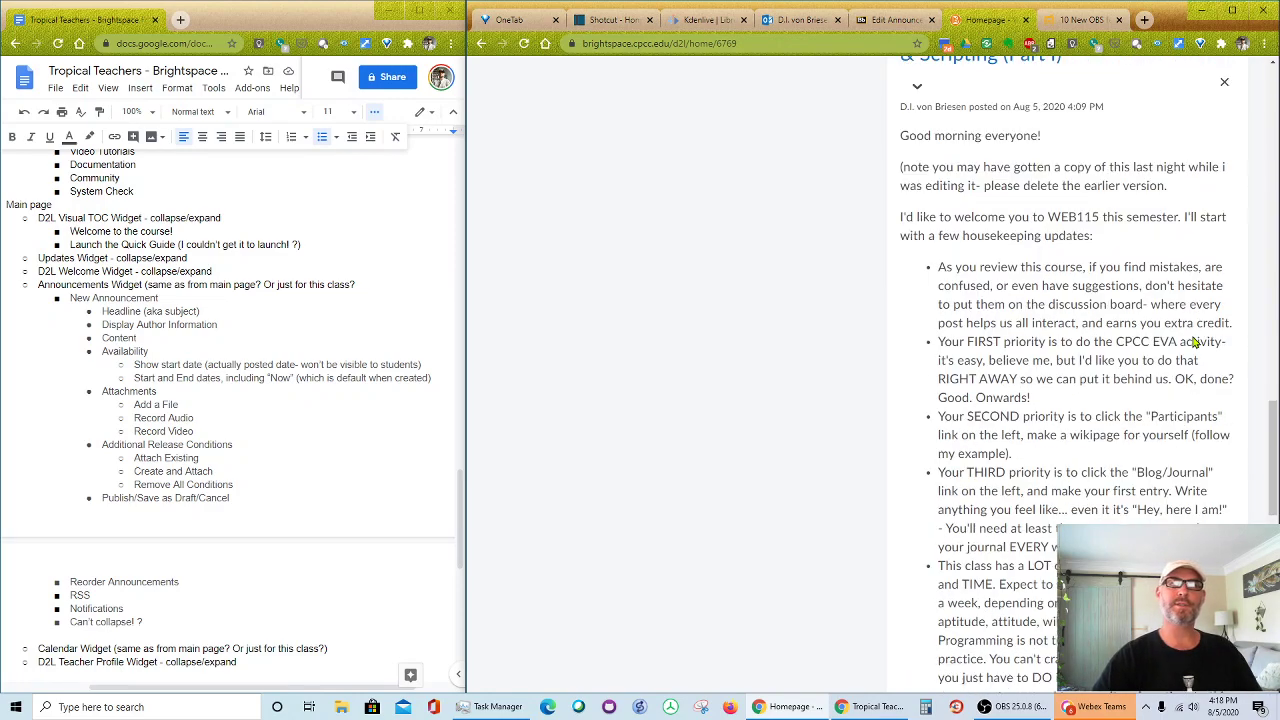
{"action": "scroll", "coordinate": [1193, 343], "scroll_direction": "up", "scroll_amount": 8}
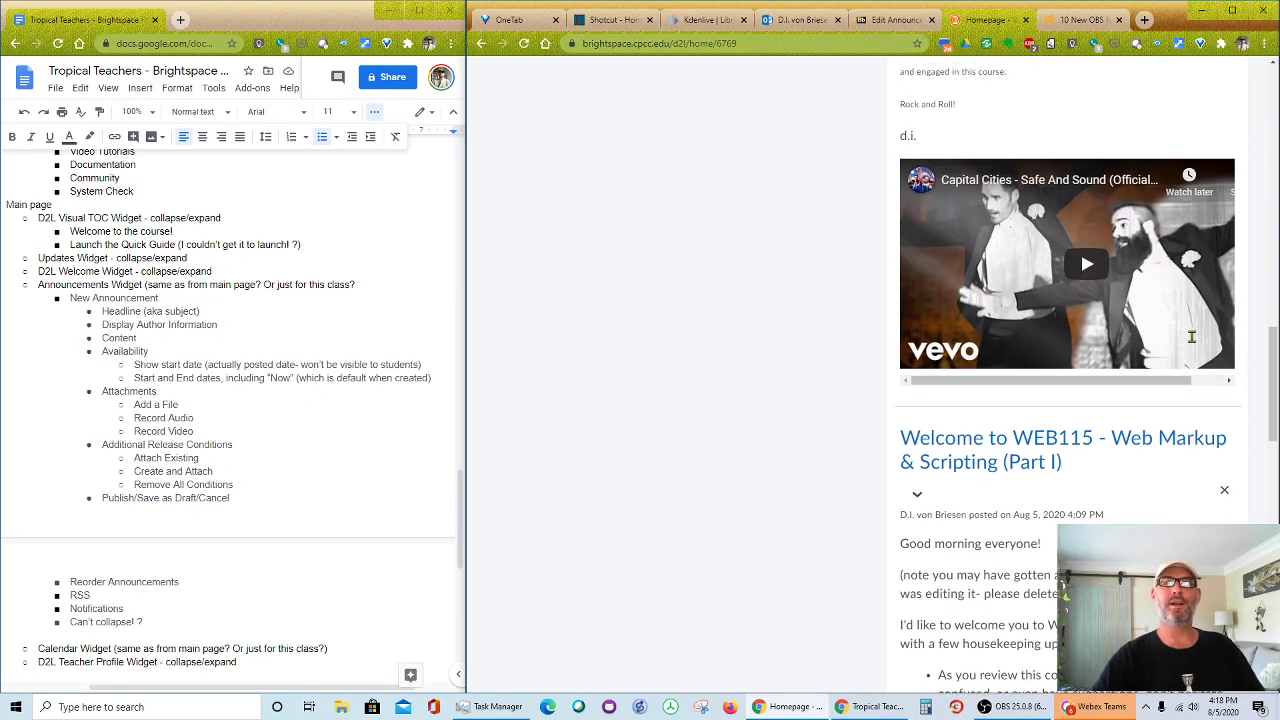
{"action": "scroll", "coordinate": [1191, 337], "scroll_direction": "up", "scroll_amount": 4}
{"action": "scroll", "coordinate": [1193, 343], "scroll_direction": "up", "scroll_amount": 4}
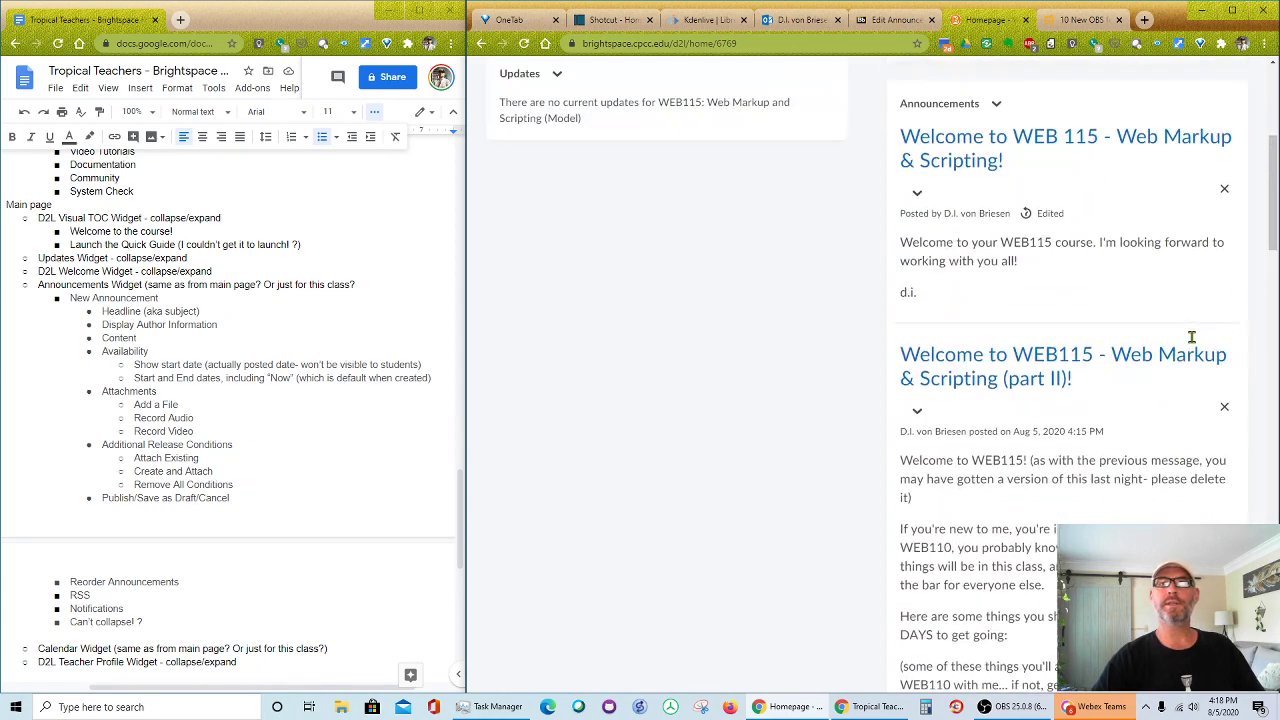
{"action": "scroll", "coordinate": [1193, 343], "scroll_direction": "up", "scroll_amount": 4}
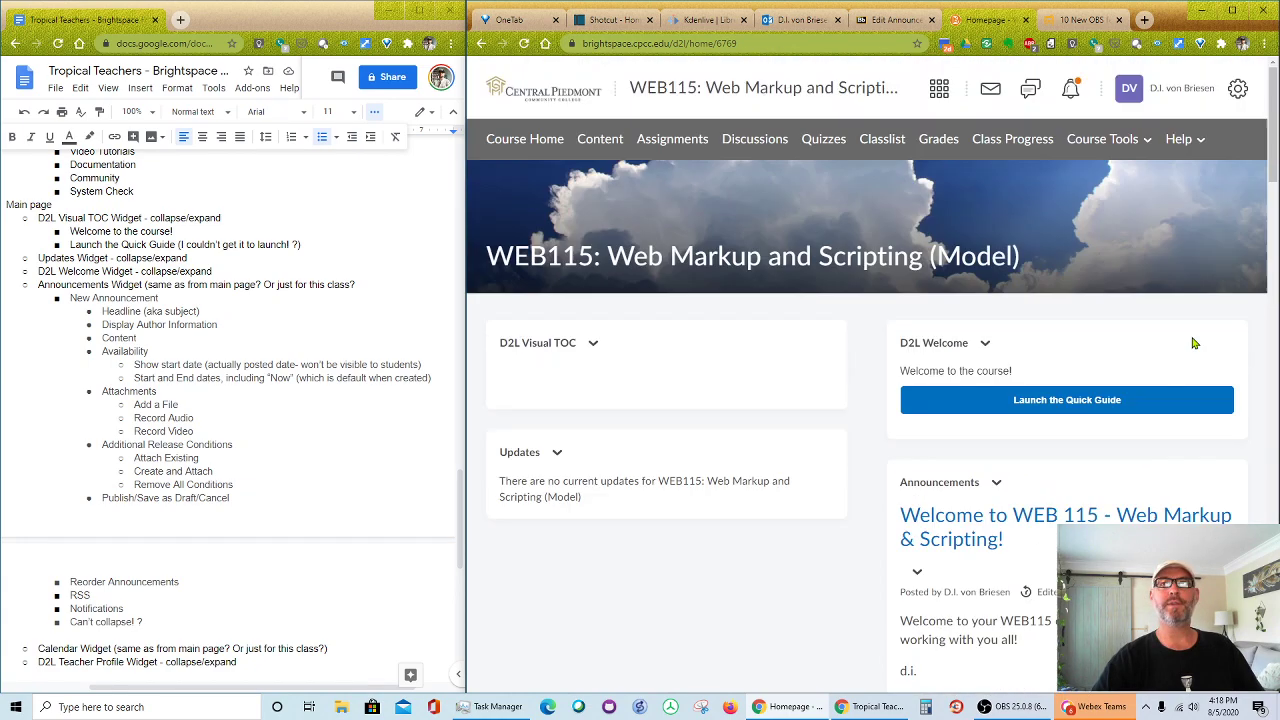
{"action": "scroll", "coordinate": [1193, 343], "scroll_direction": "down", "scroll_amount": 15}
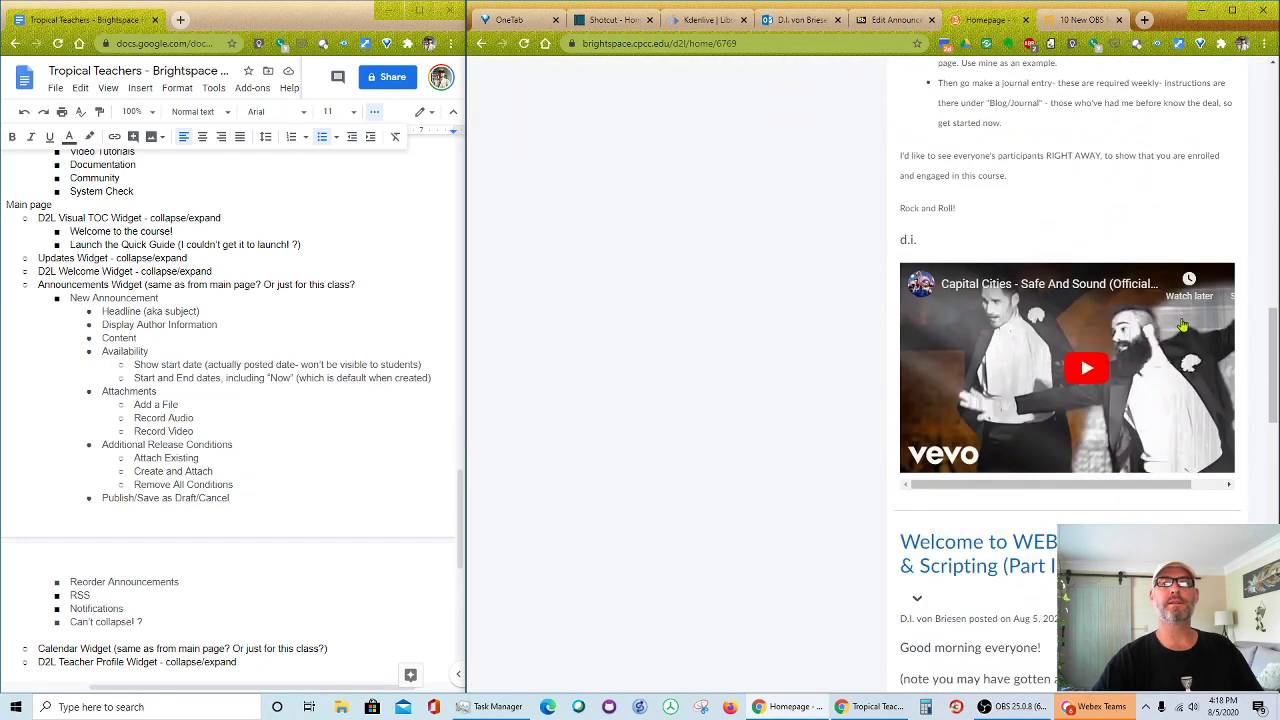
{"action": "scroll", "coordinate": [1158, 420], "scroll_direction": "up", "scroll_amount": 10}
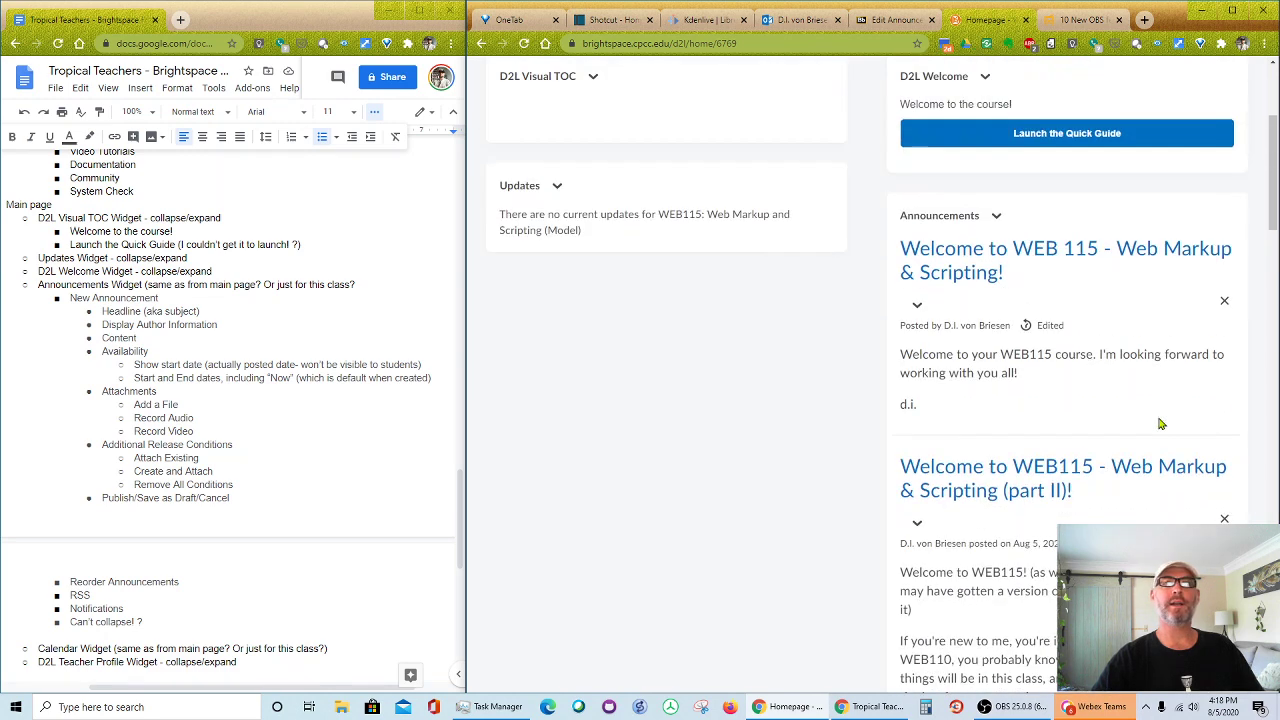
- Compare the options offered by the Announcements widget with those of the D2L Welcome widget, looking for a collapse option
{"action": "left_click", "coordinate": [996, 218]}
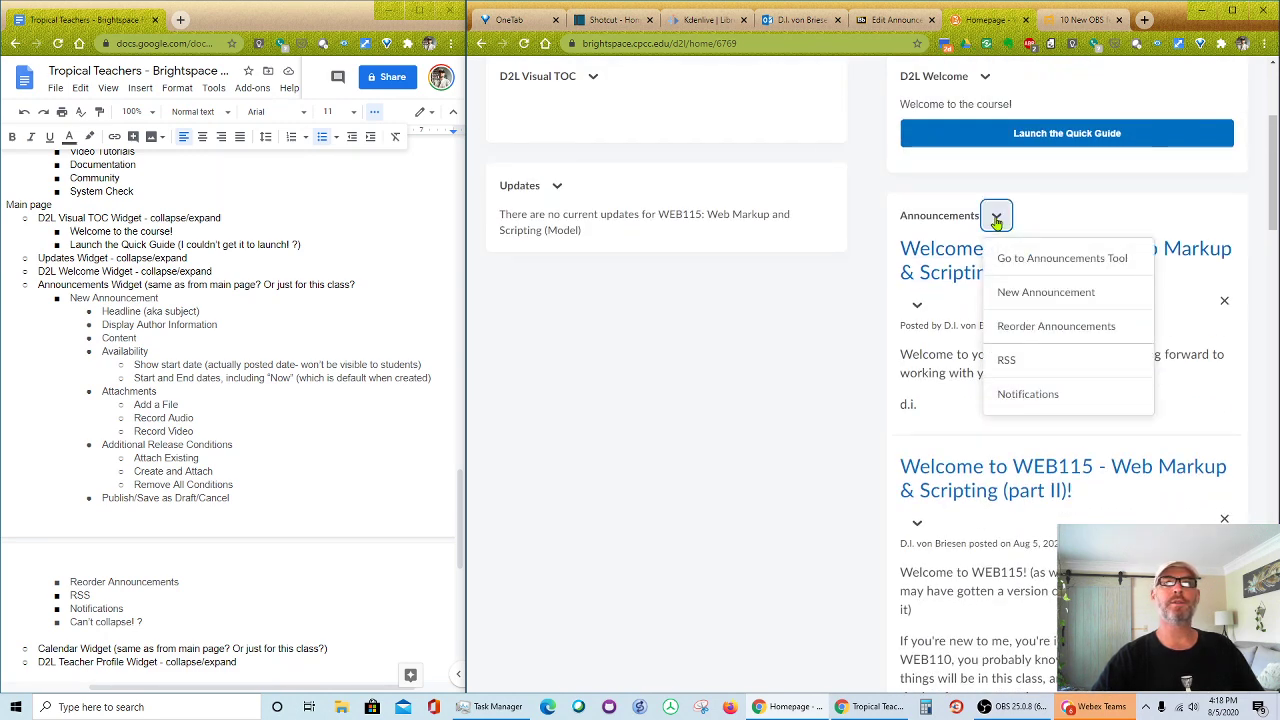
{"action": "left_click", "coordinate": [1158, 200]}
{"action": "scroll", "coordinate": [1165, 210], "scroll_direction": "down", "scroll_amount": 5}
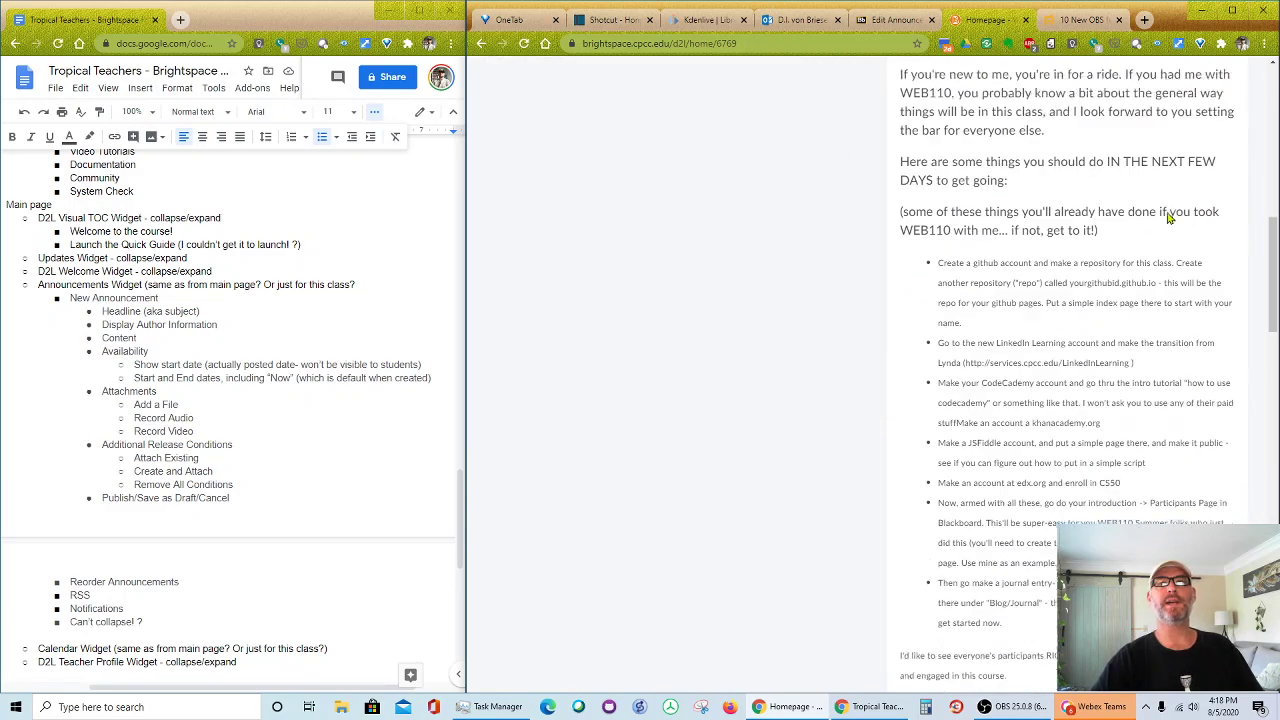
{"action": "scroll", "coordinate": [1174, 214], "scroll_direction": "down", "scroll_amount": 10}
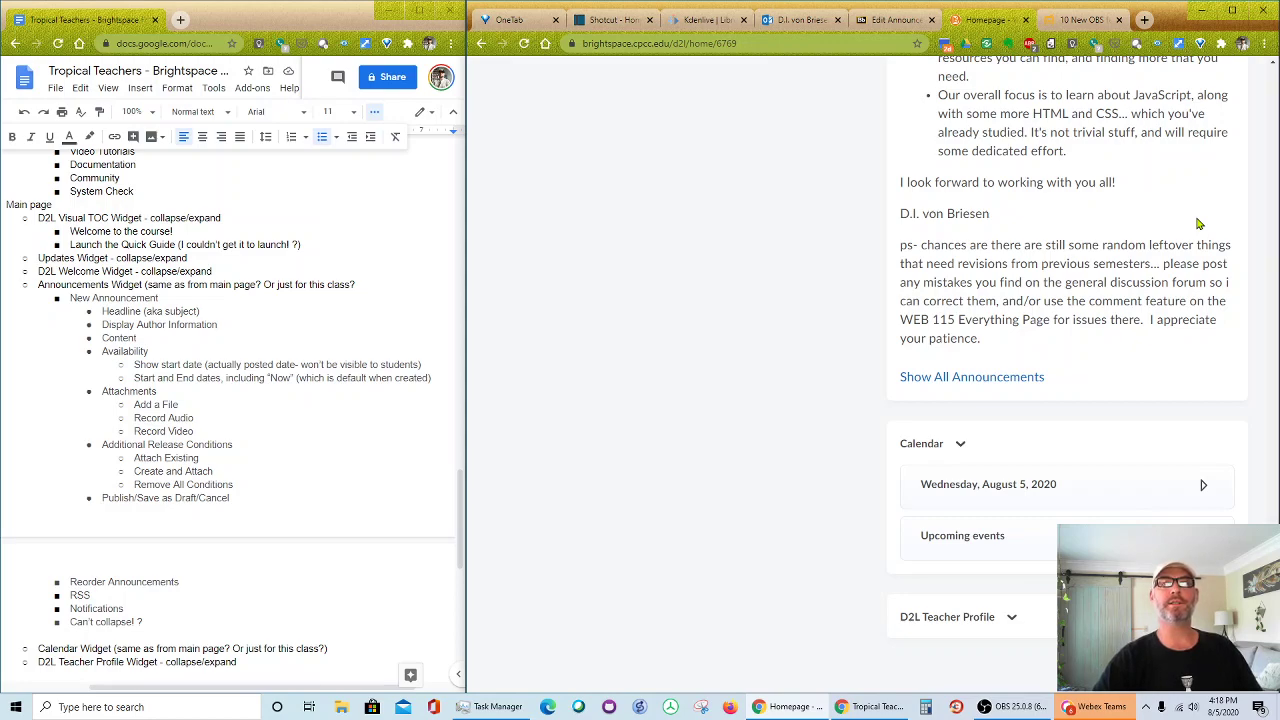
{"action": "scroll", "coordinate": [1199, 224], "scroll_direction": "up", "scroll_amount": 20}
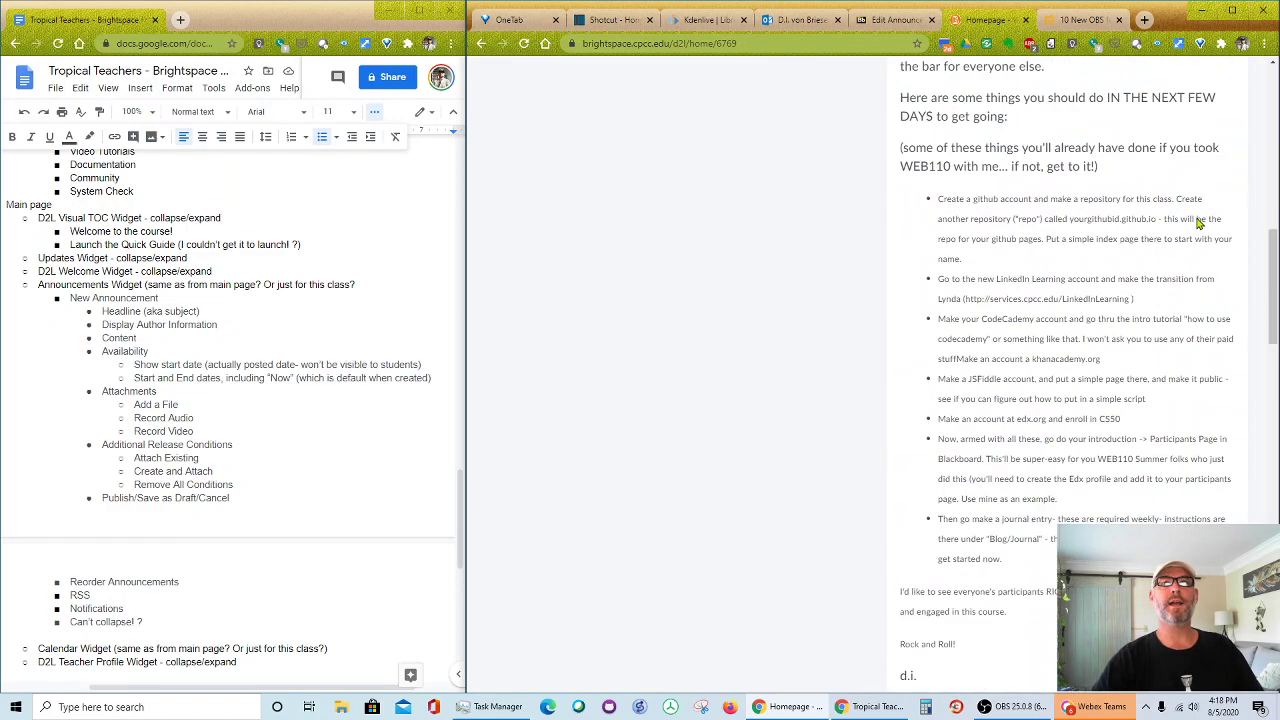
{"action": "scroll", "coordinate": [1197, 218], "scroll_direction": "up", "scroll_amount": 1}
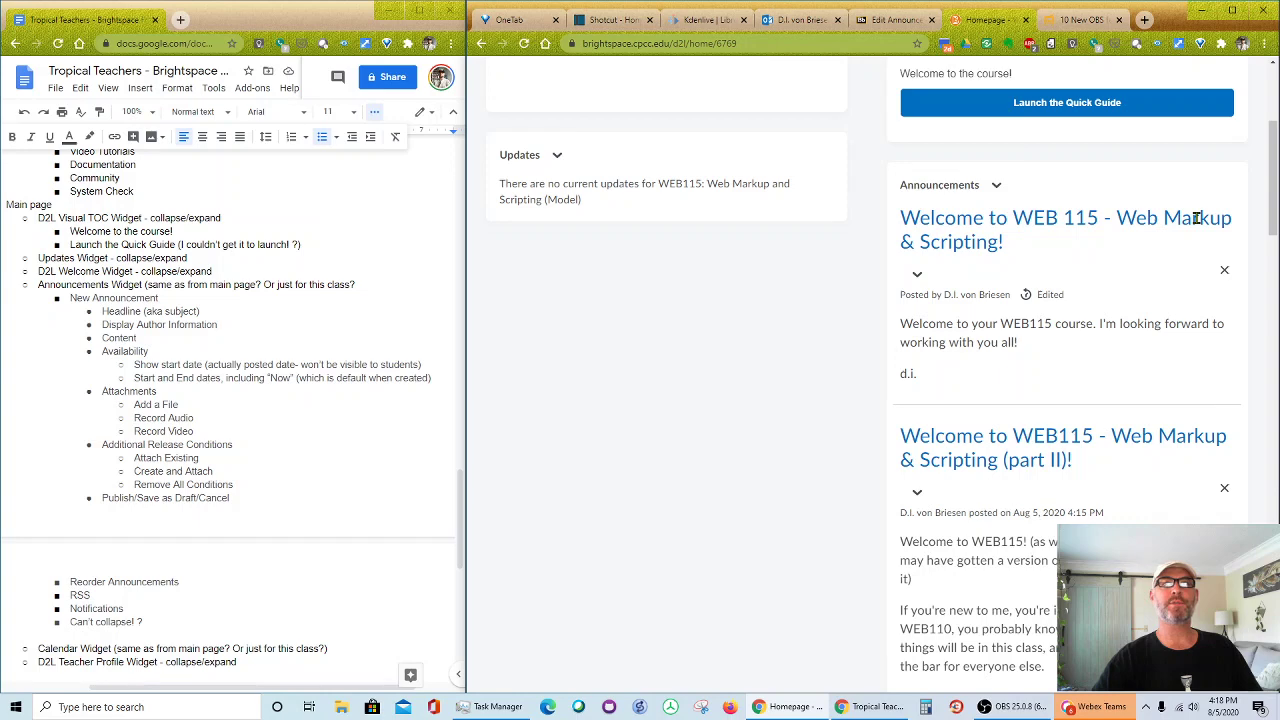
{"action": "left_click", "coordinate": [994, 186]}
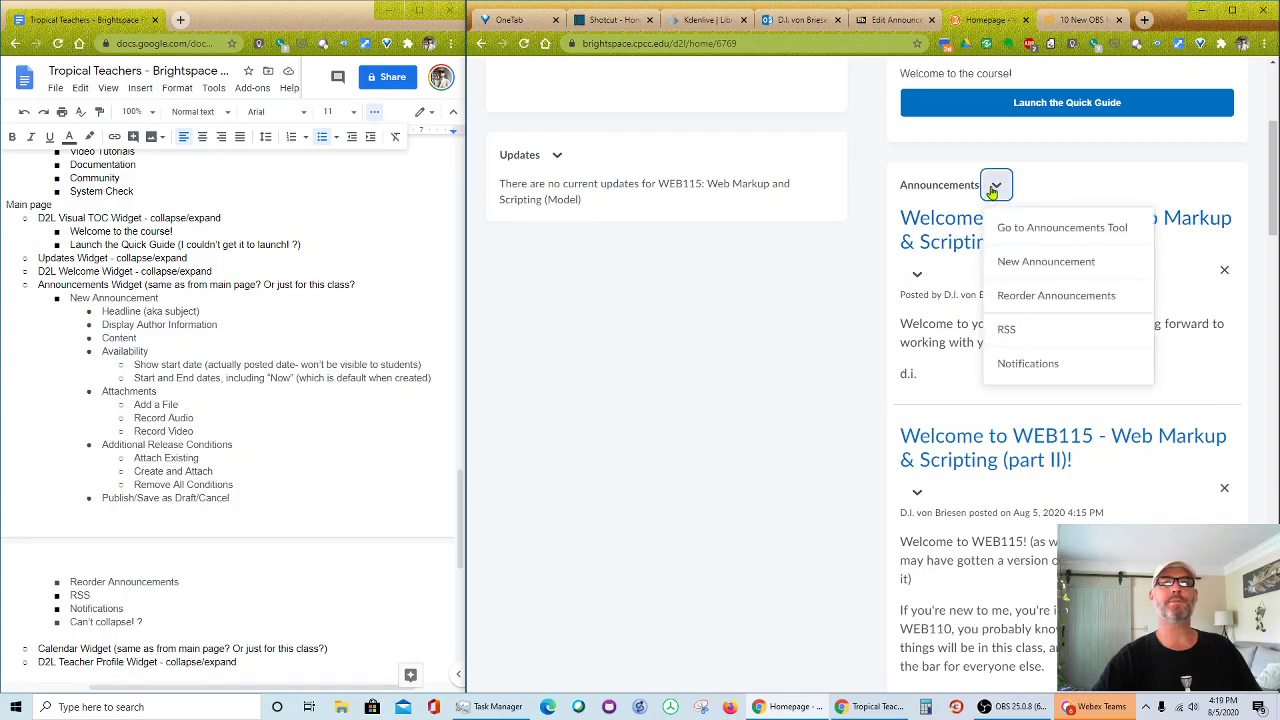
{"action": "scroll", "coordinate": [993, 192], "scroll_direction": "up", "scroll_amount": 3}
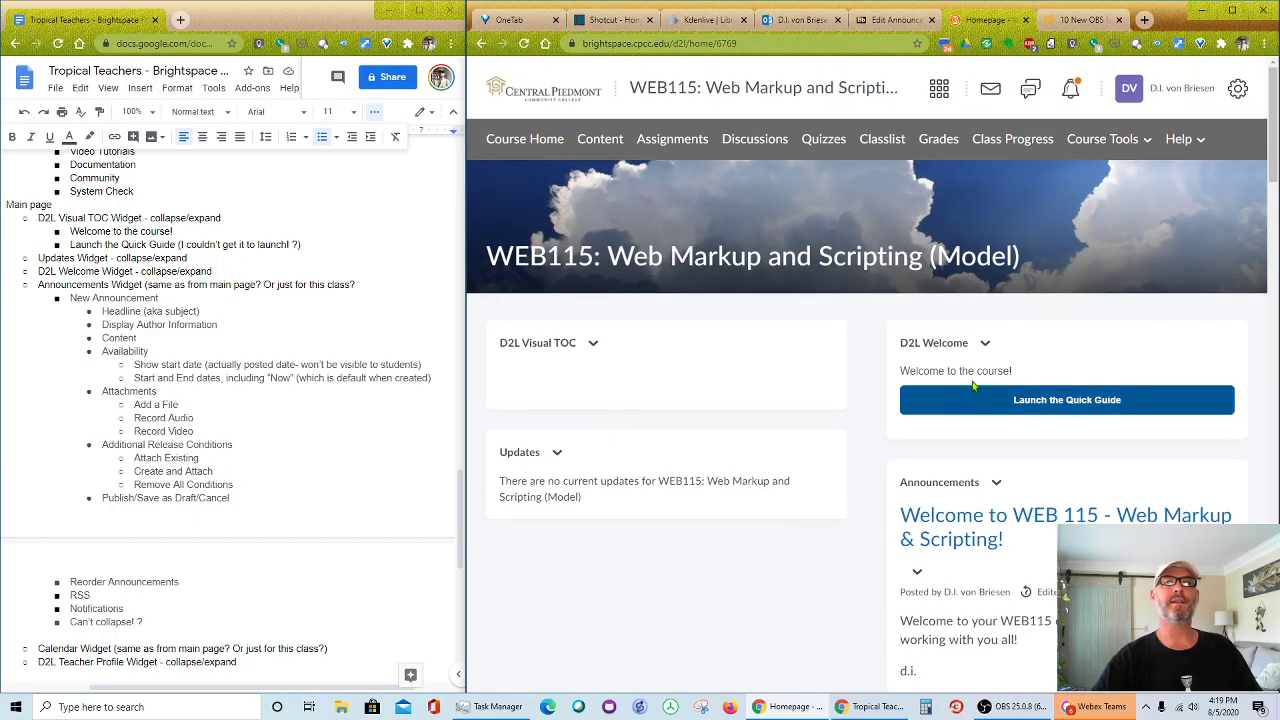
{"action": "left_click", "coordinate": [986, 345]}
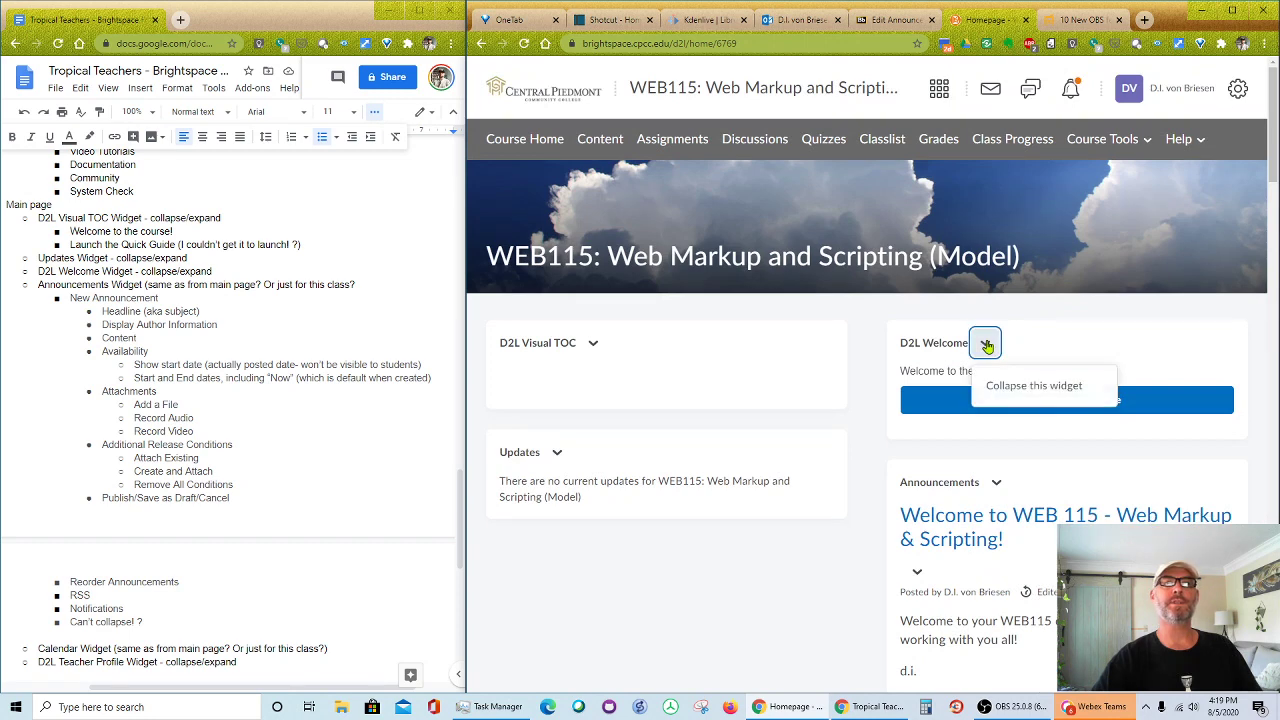
{"action": "left_click", "coordinate": [853, 547]}
- Check which actions are available for the "Welcome to WEB 115 - Web Markup & Scripting!" announcement
{"action": "scroll", "coordinate": [855, 548], "scroll_direction": "down", "scroll_amount": 5}
{"action": "scroll", "coordinate": [855, 548], "scroll_direction": "up", "scroll_amount": 3}
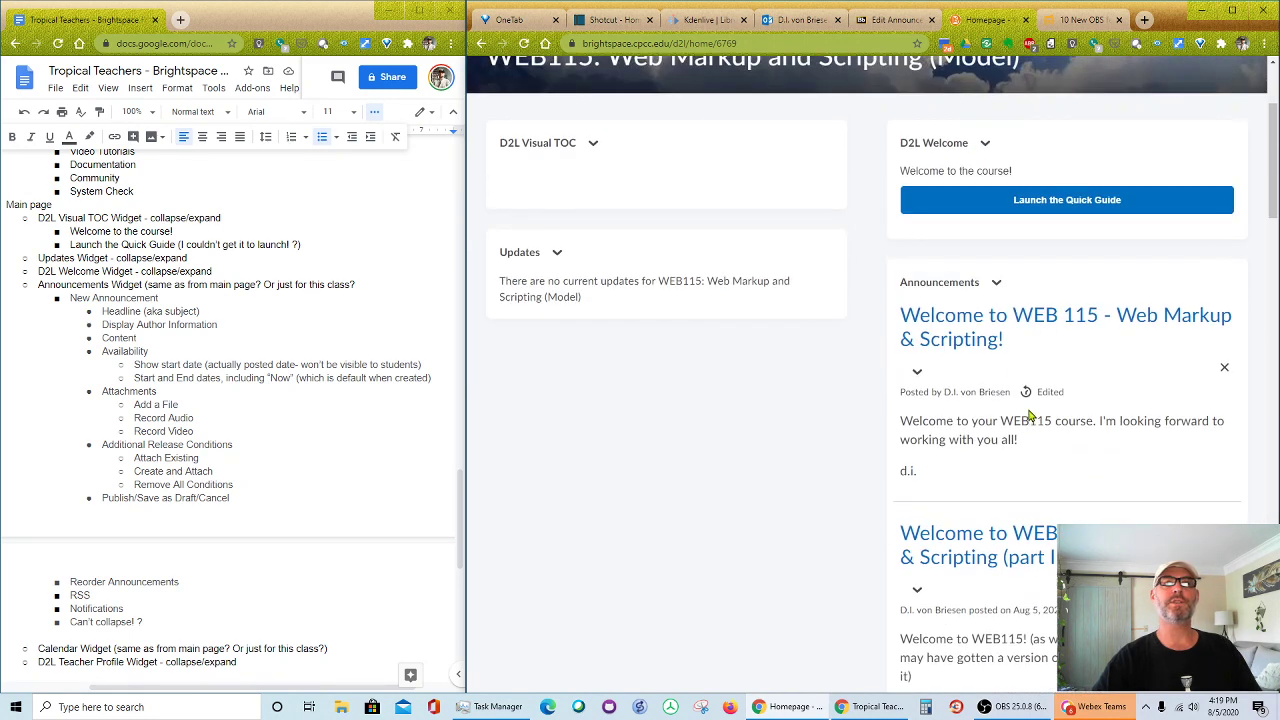
{"action": "left_click", "coordinate": [917, 376]}
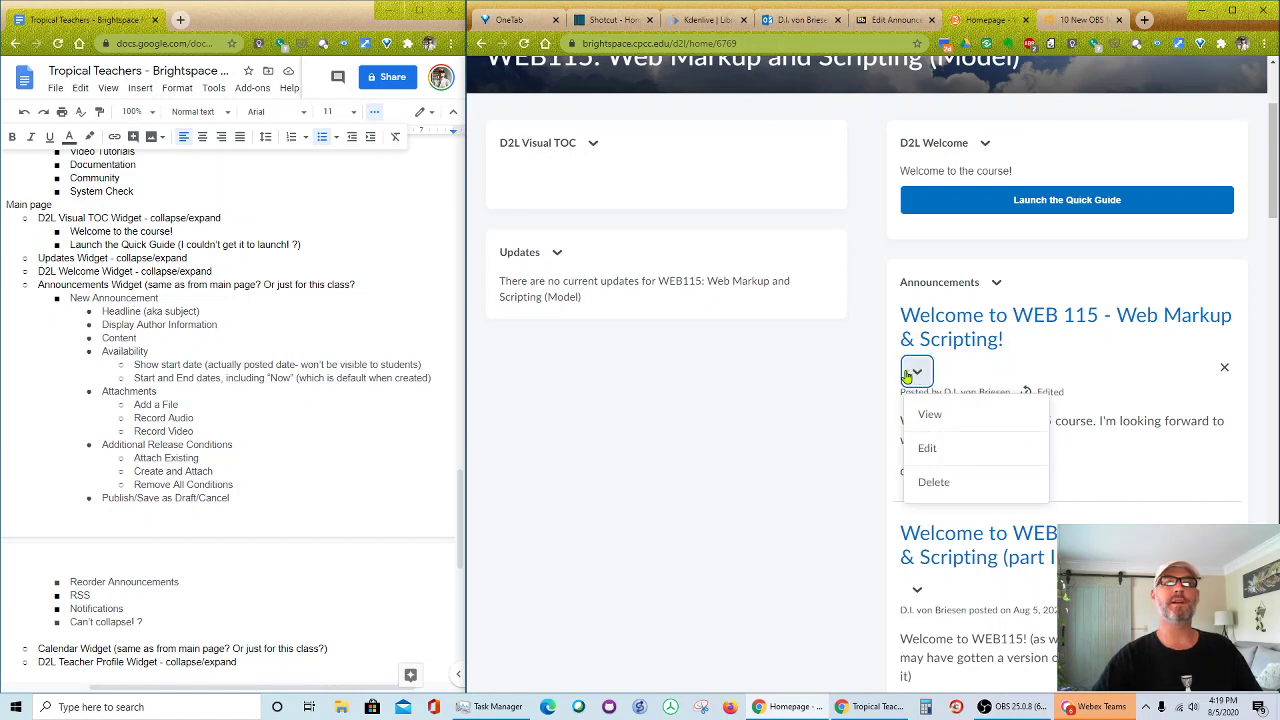
{"action": "left_click", "coordinate": [862, 383]}
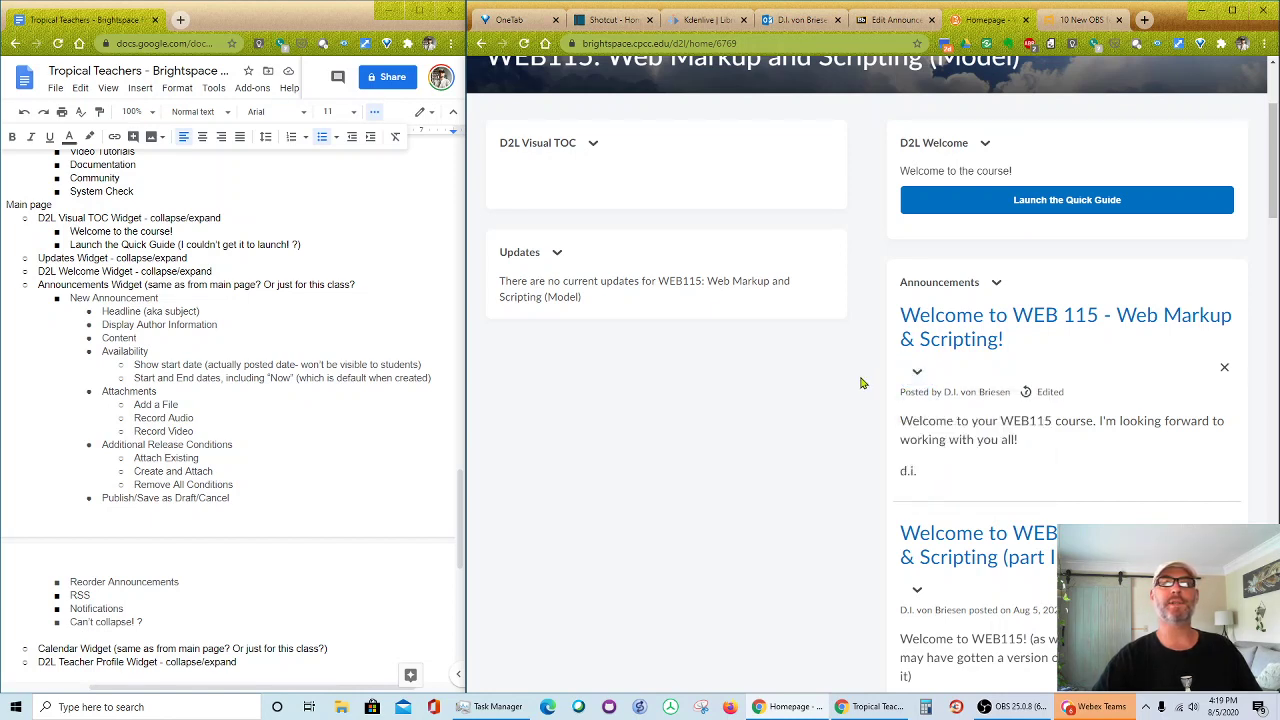
- Examine how much of the homepage the full announcements take up, down to the Calendar and D2L Teacher Profile widgets
{"action": "scroll", "coordinate": [862, 383], "scroll_direction": "down", "scroll_amount": 2}
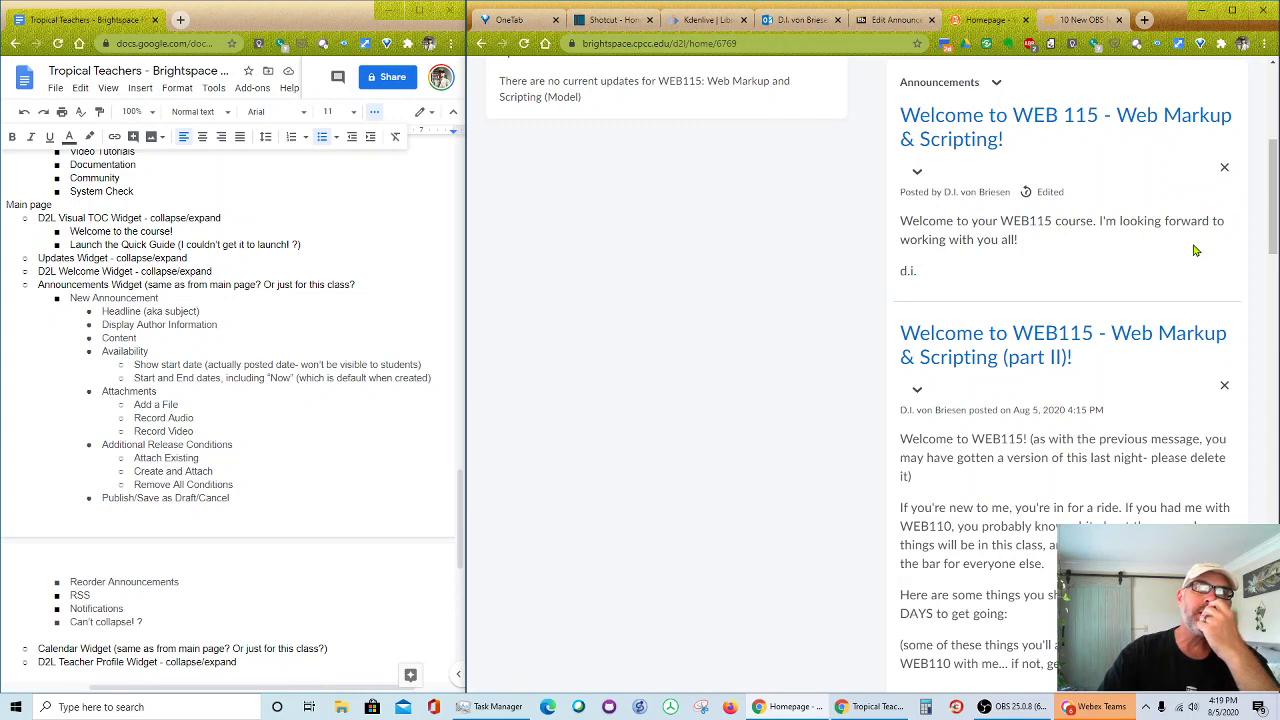
{"action": "scroll", "coordinate": [1193, 250], "scroll_direction": "up", "scroll_amount": 3}
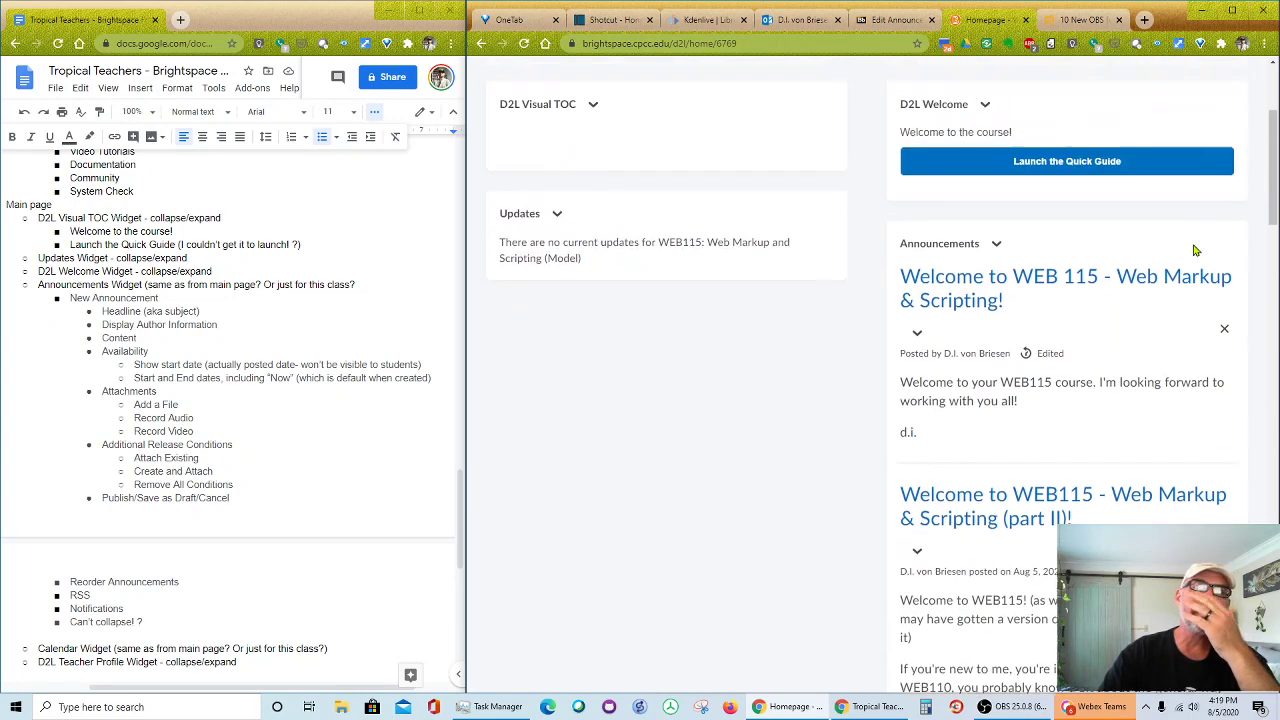
{"action": "scroll", "coordinate": [1193, 250], "scroll_direction": "down", "scroll_amount": 2}
{"action": "scroll", "coordinate": [1193, 250], "scroll_direction": "down", "scroll_amount": 1}
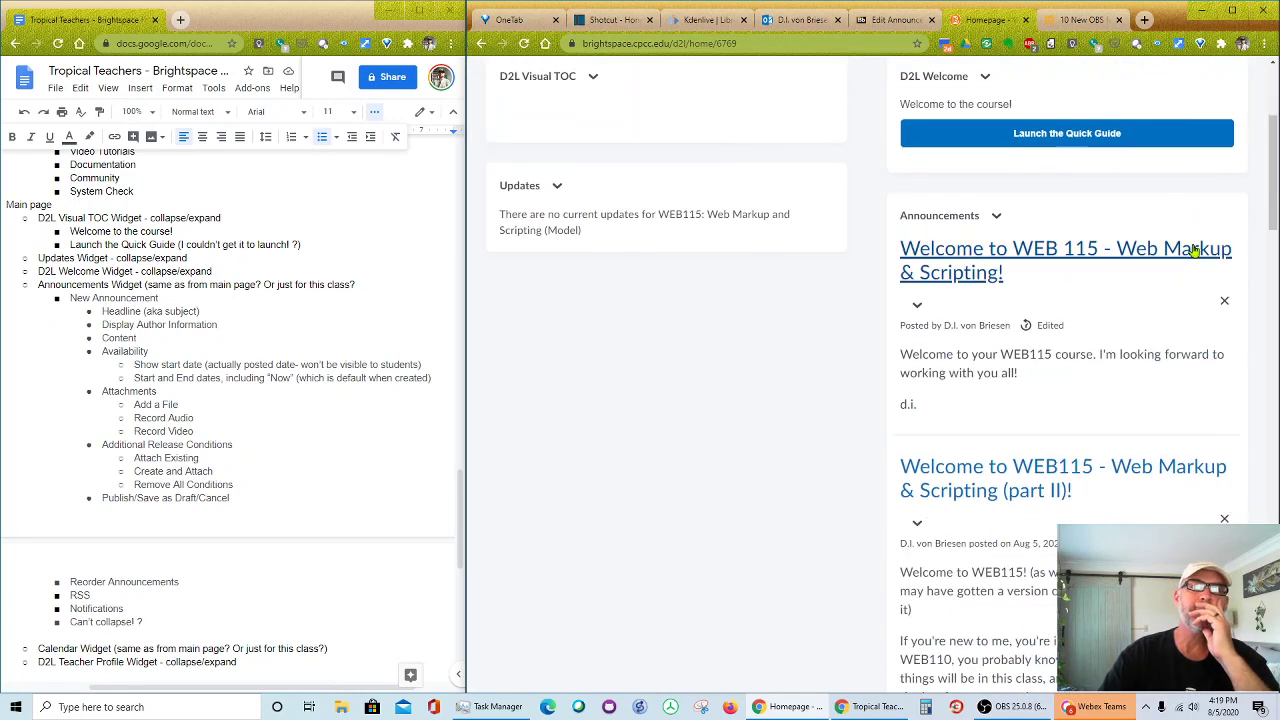
{"action": "scroll", "coordinate": [1193, 250], "scroll_direction": "down", "scroll_amount": 8}
{"action": "scroll", "coordinate": [1193, 250], "scroll_direction": "down", "scroll_amount": 2}
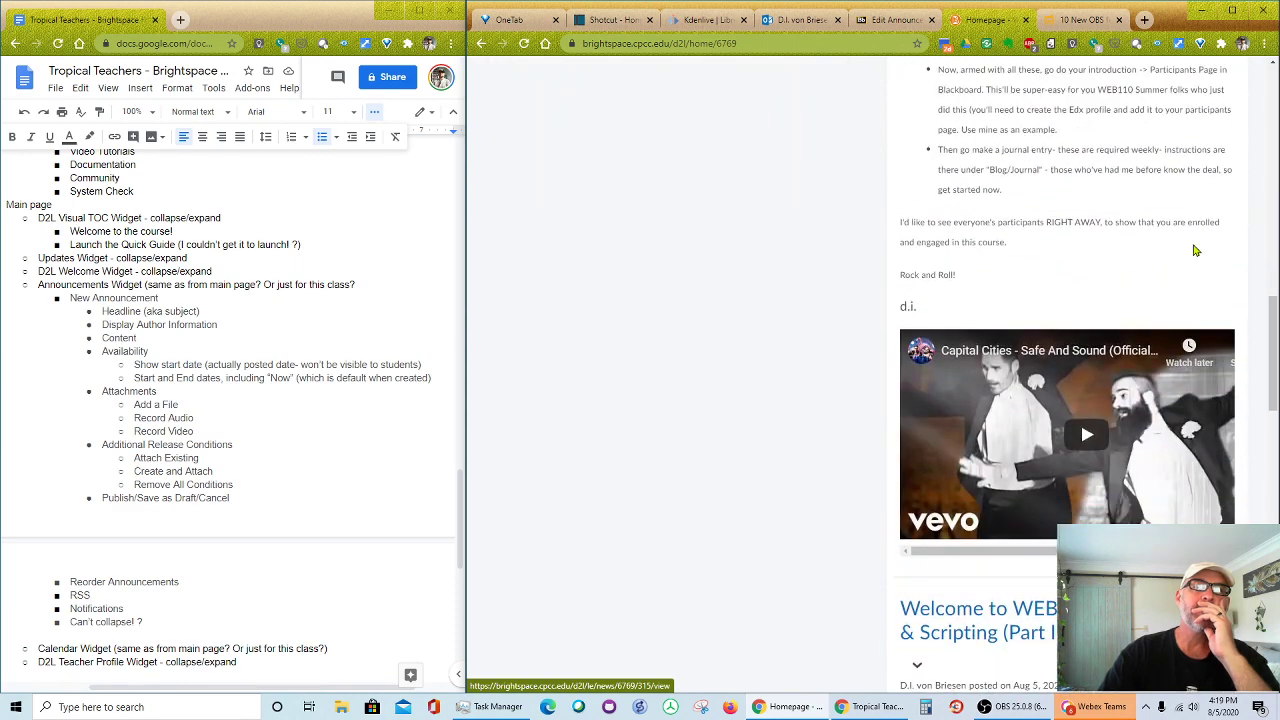
{"action": "scroll", "coordinate": [1218, 366], "scroll_direction": "down", "scroll_amount": 4}
{"action": "scroll", "coordinate": [1218, 366], "scroll_direction": "down", "scroll_amount": 10}
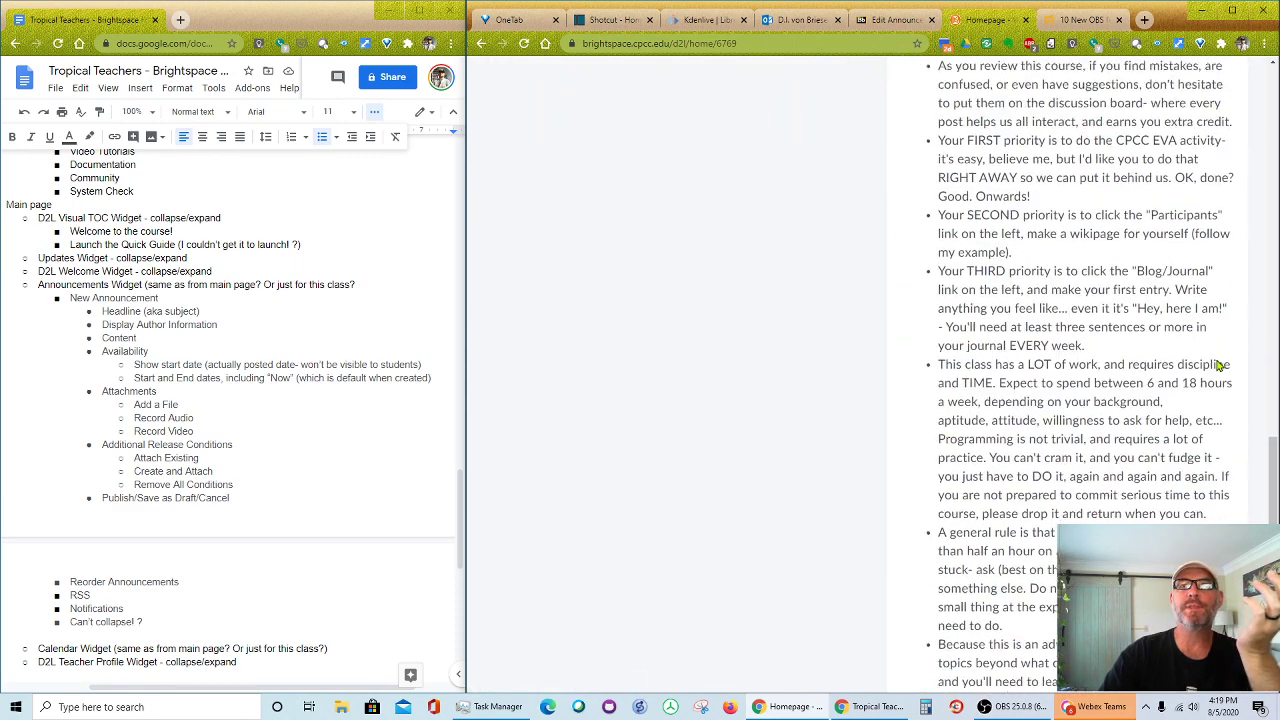
{"action": "scroll", "coordinate": [1218, 366], "scroll_direction": "down", "scroll_amount": 3}
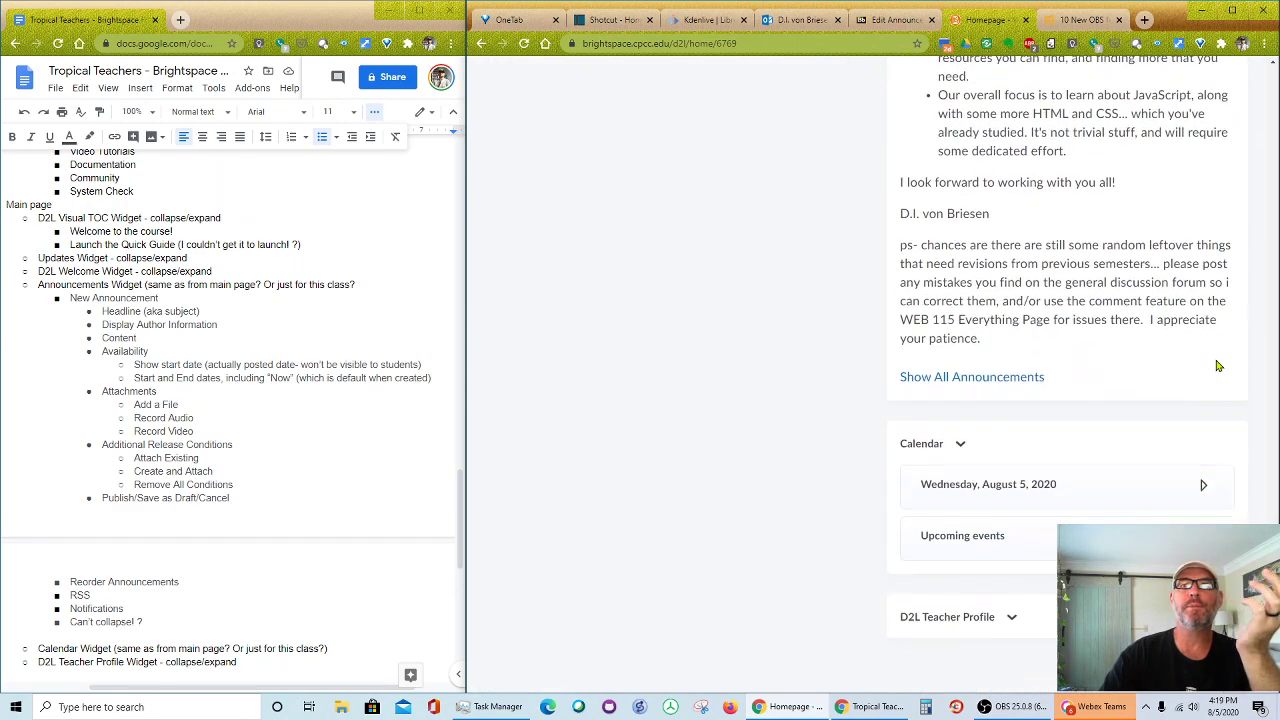
{"action": "scroll", "coordinate": [1218, 366], "scroll_direction": "up", "scroll_amount": 15}
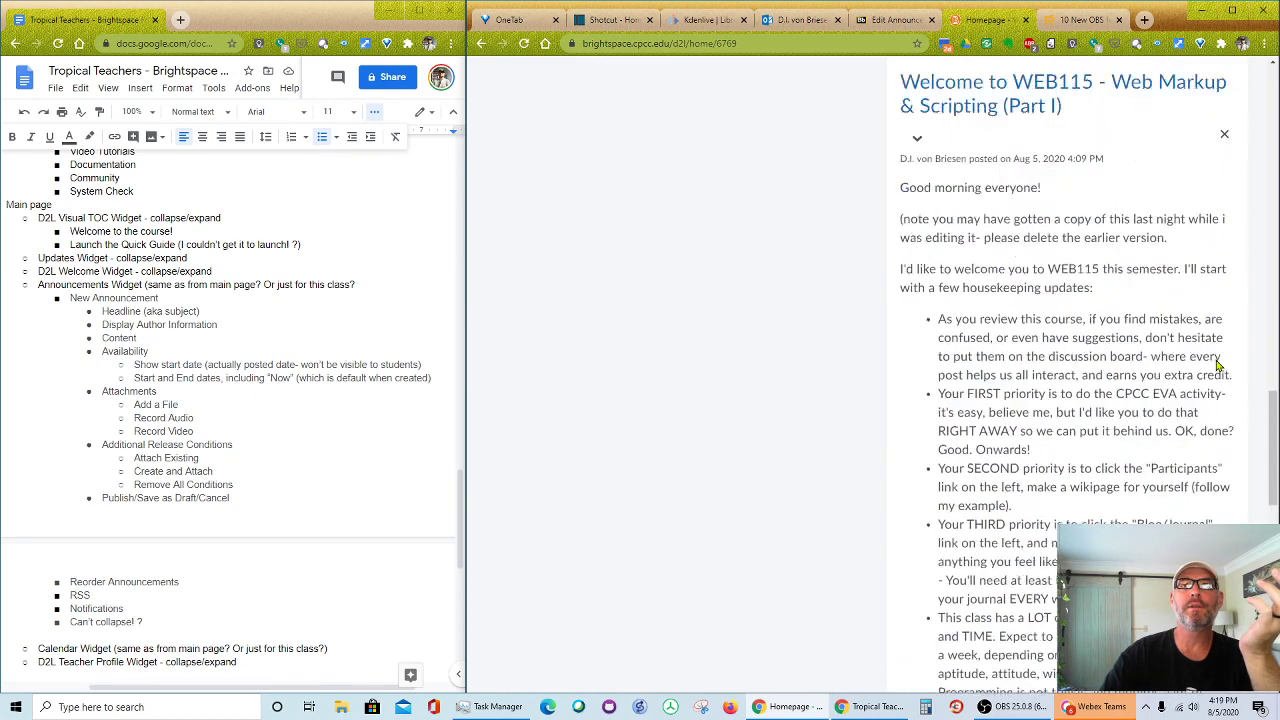
- Switch the account's role to view the WEB115 course as a learner
{"action": "scroll", "coordinate": [1218, 366], "scroll_direction": "up", "scroll_amount": 7}
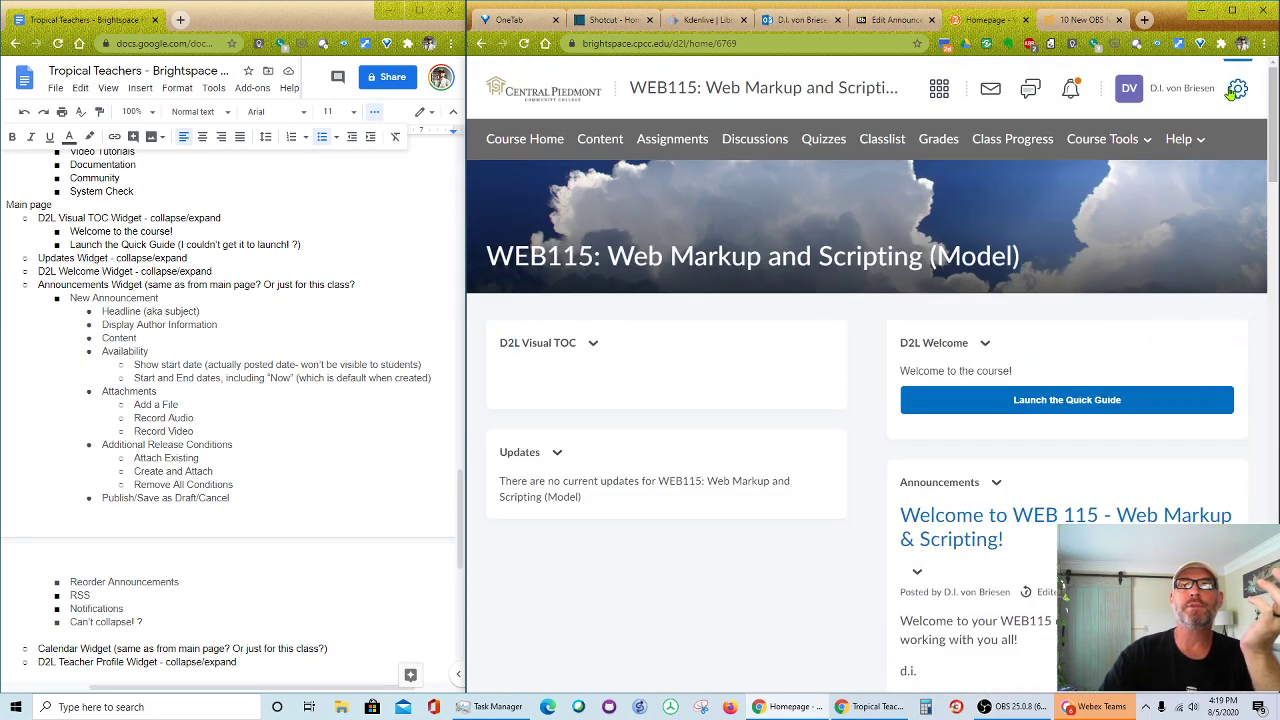
{"action": "left_click", "coordinate": [1183, 96]}
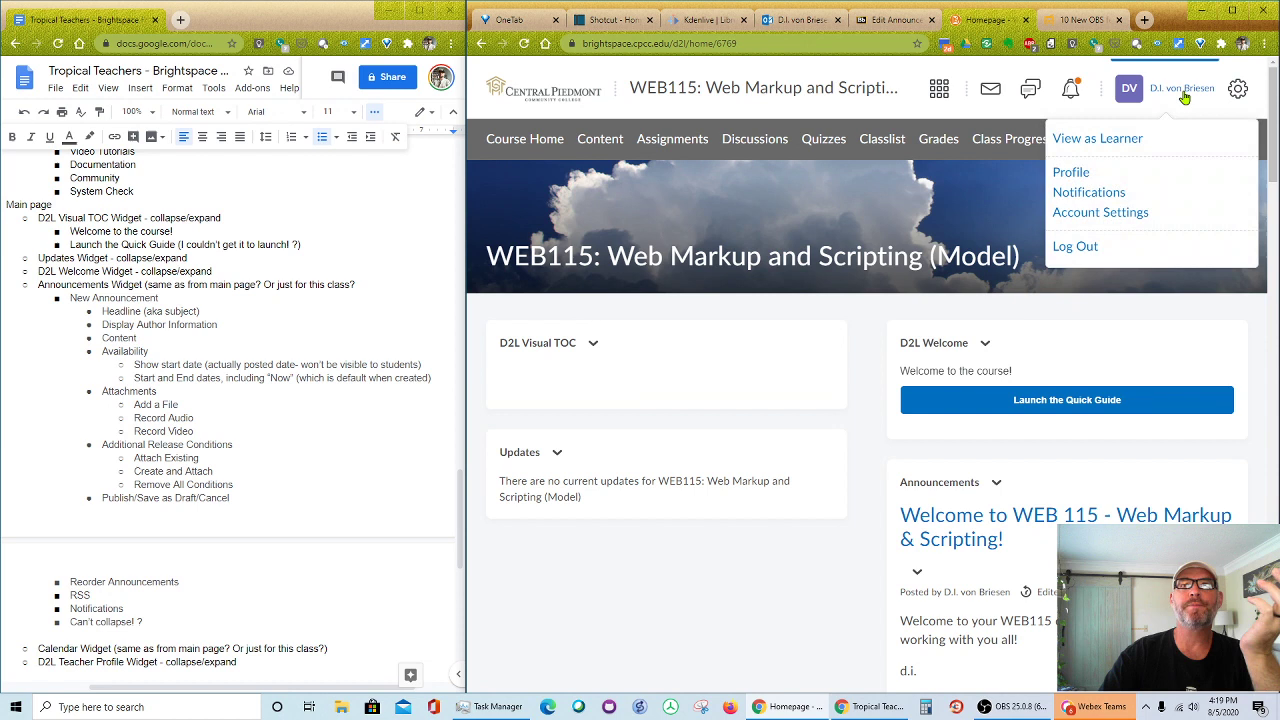
{"action": "left_click", "coordinate": [1110, 141]}
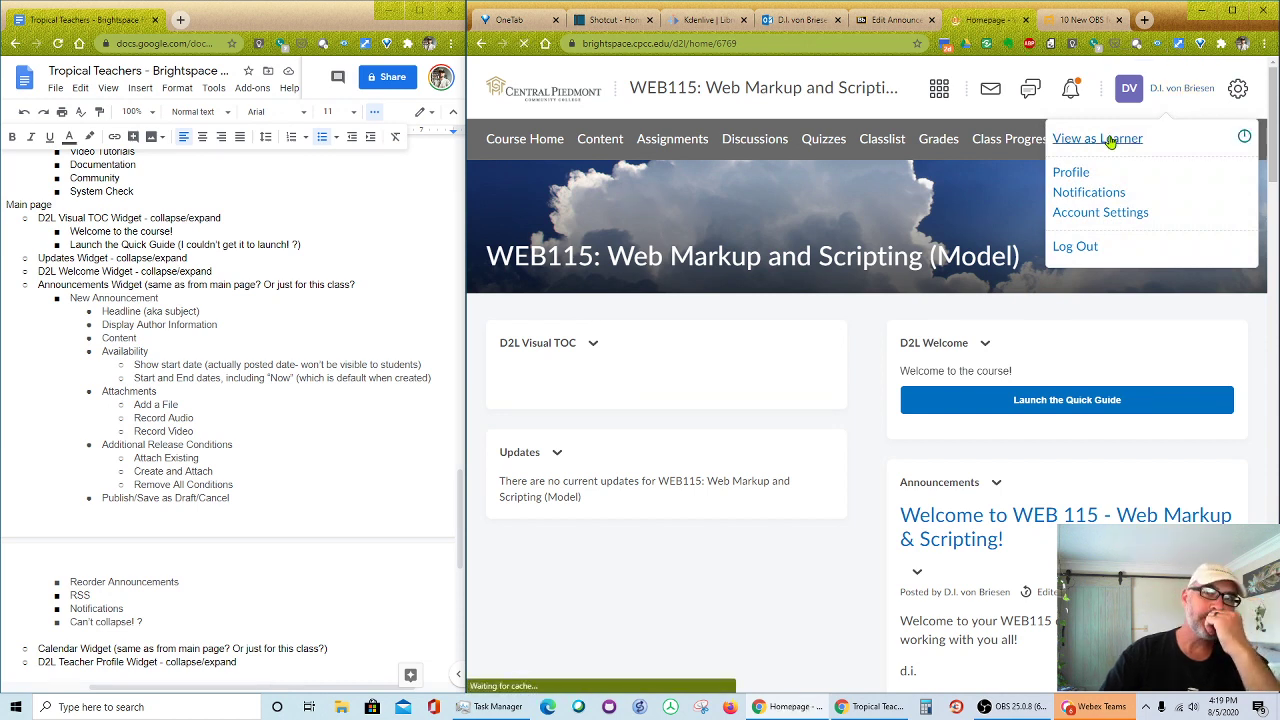
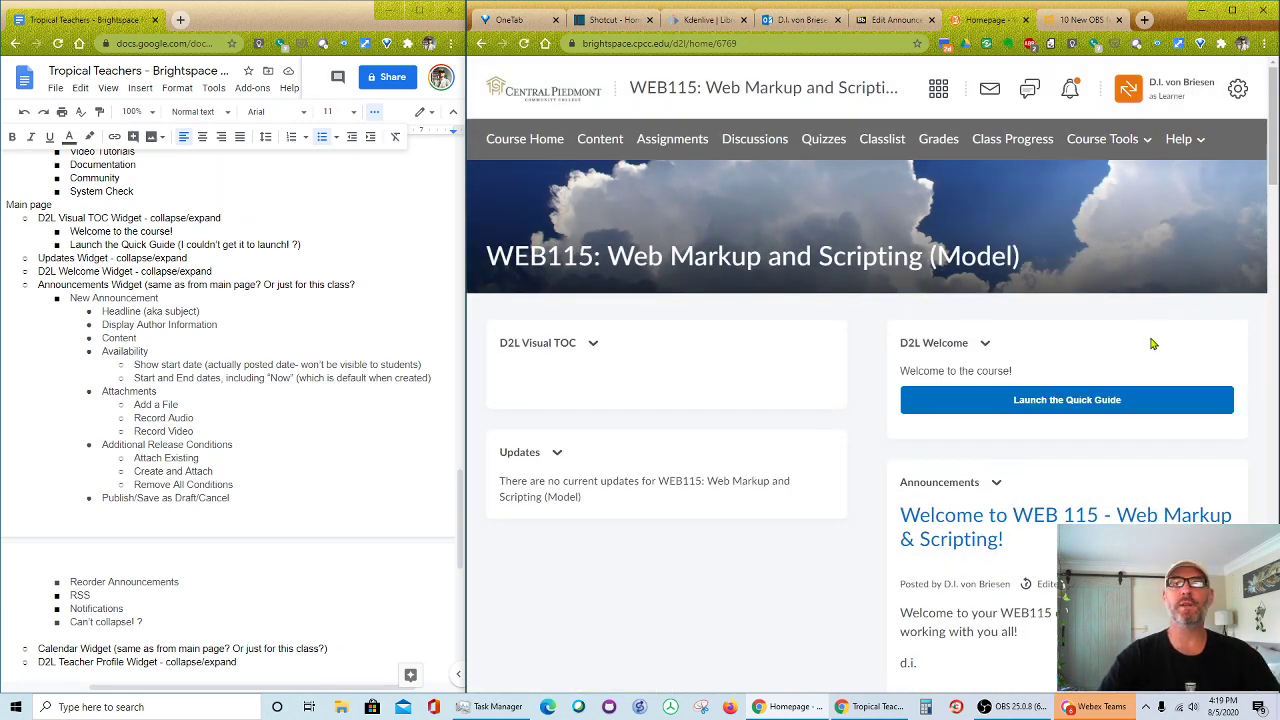
- Check the Announcements widget's options in the learner view
{"action": "scroll", "coordinate": [1152, 344], "scroll_direction": "down", "scroll_amount": 3}
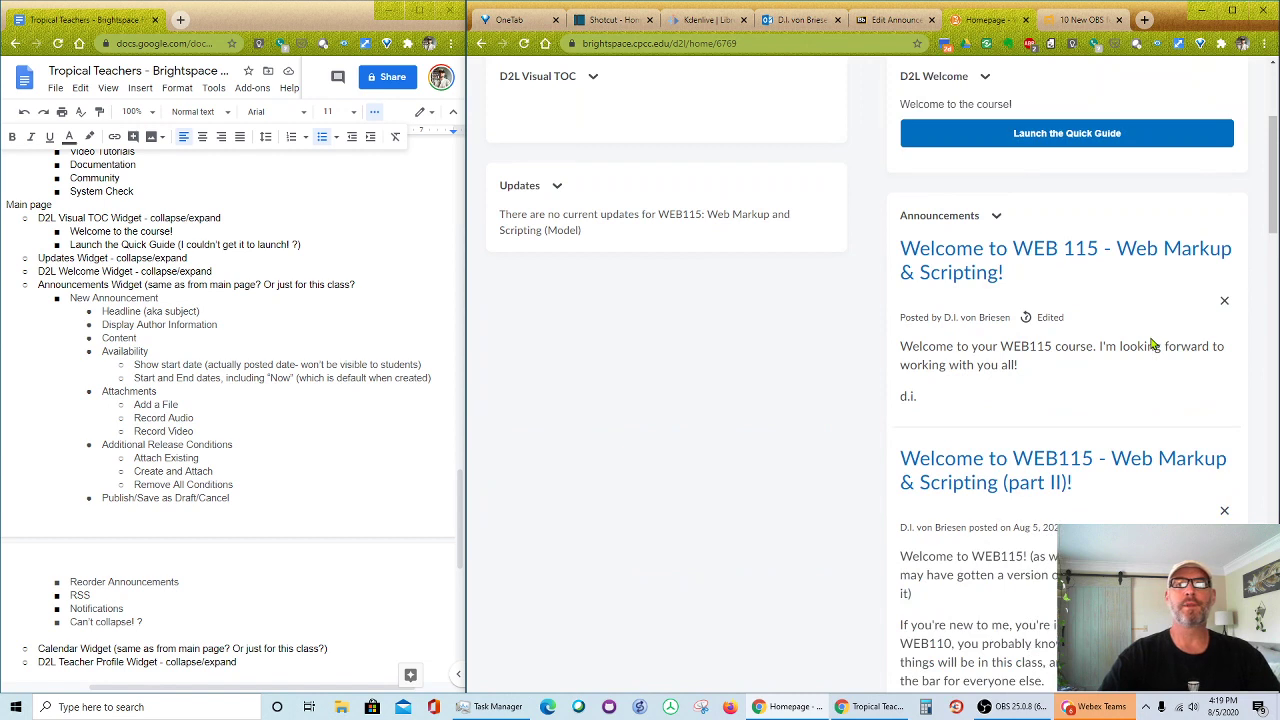
{"action": "left_click", "coordinate": [996, 217]}
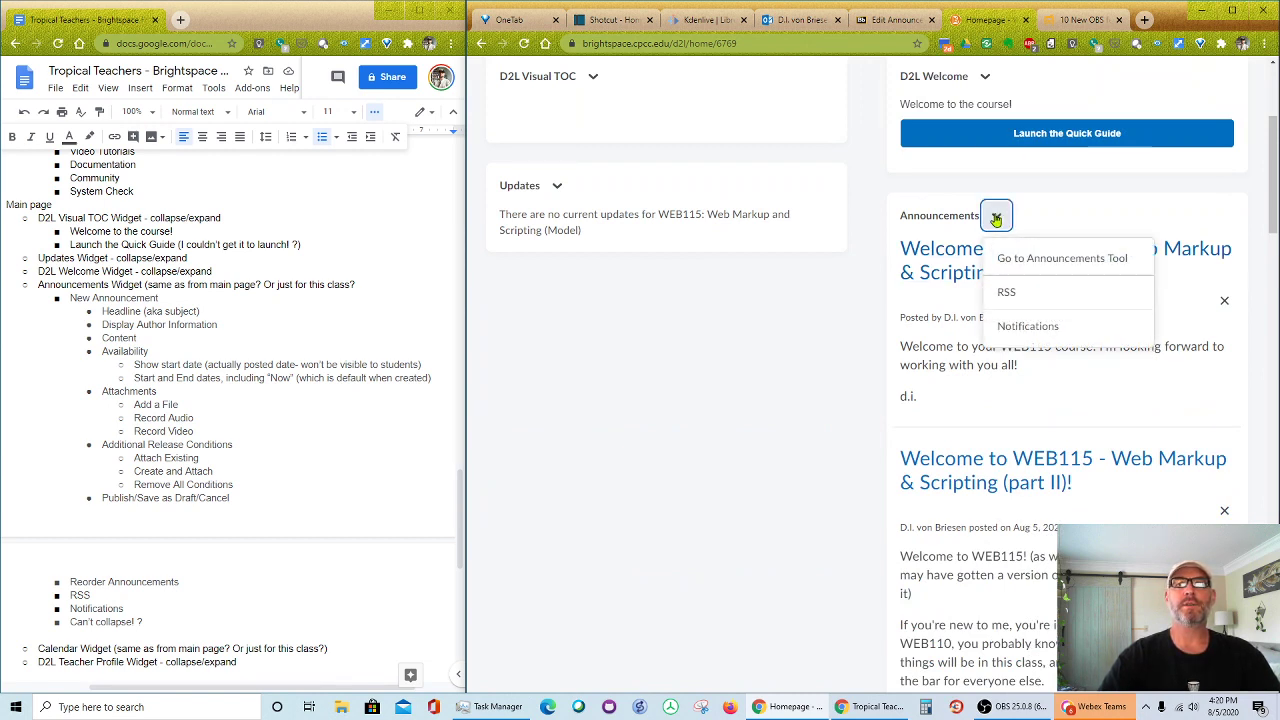
{"action": "left_click", "coordinate": [1270, 280]}
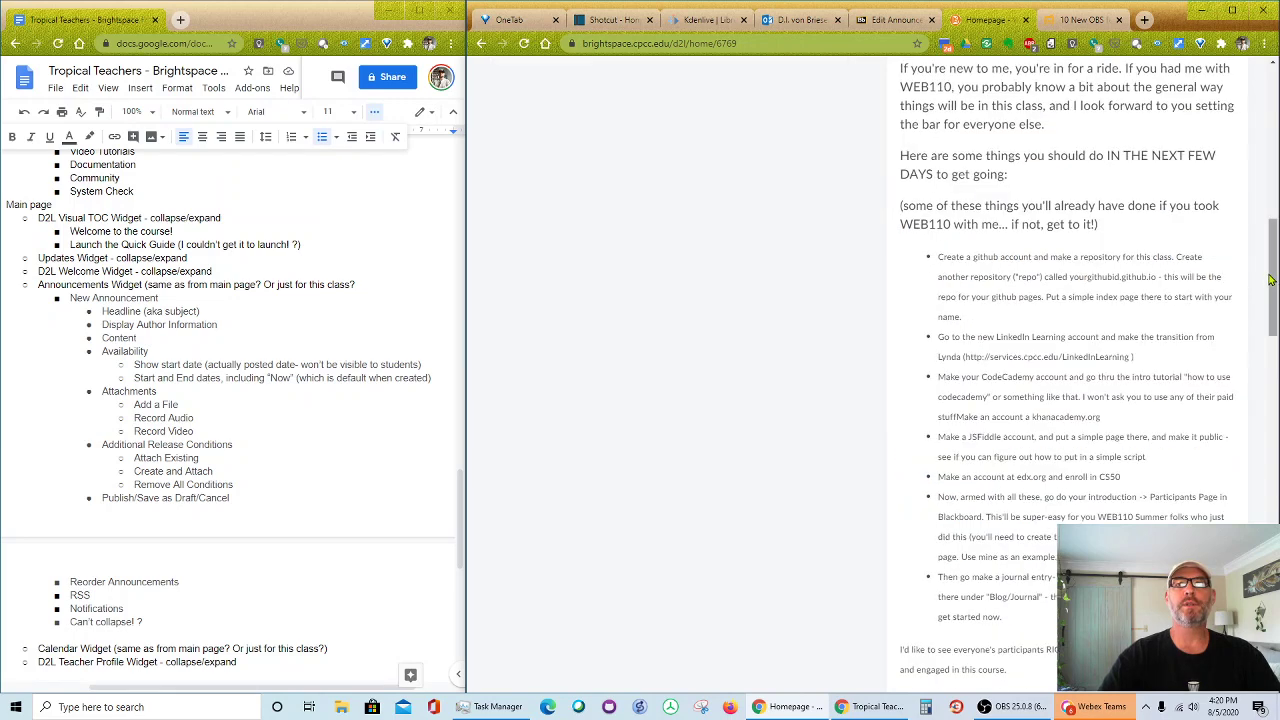
- Dismiss the "Welcome to WEB 115 - Web Markup & Scripting!" announcement in the learner view
{"action": "scroll", "coordinate": [1266, 320], "scroll_direction": "up", "scroll_amount": 8}
{"action": "scroll", "coordinate": [1262, 355], "scroll_direction": "down", "scroll_amount": 4}
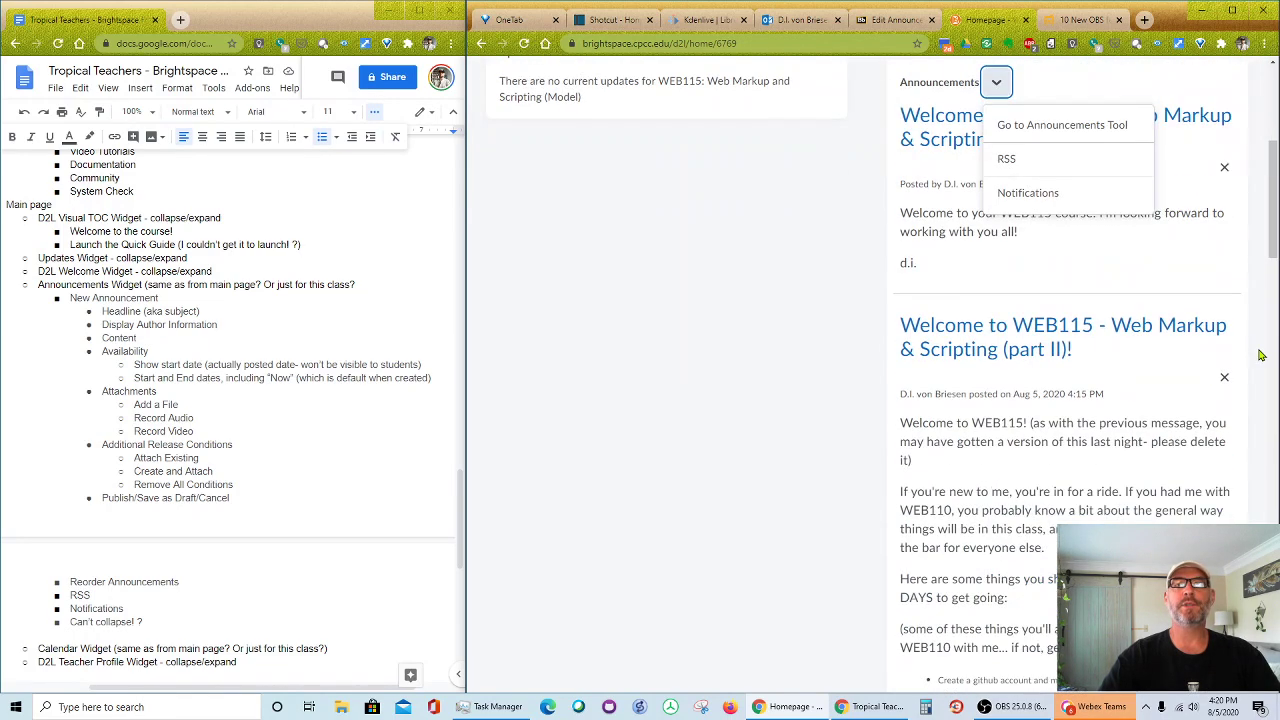
{"action": "left_click", "coordinate": [1223, 170]}
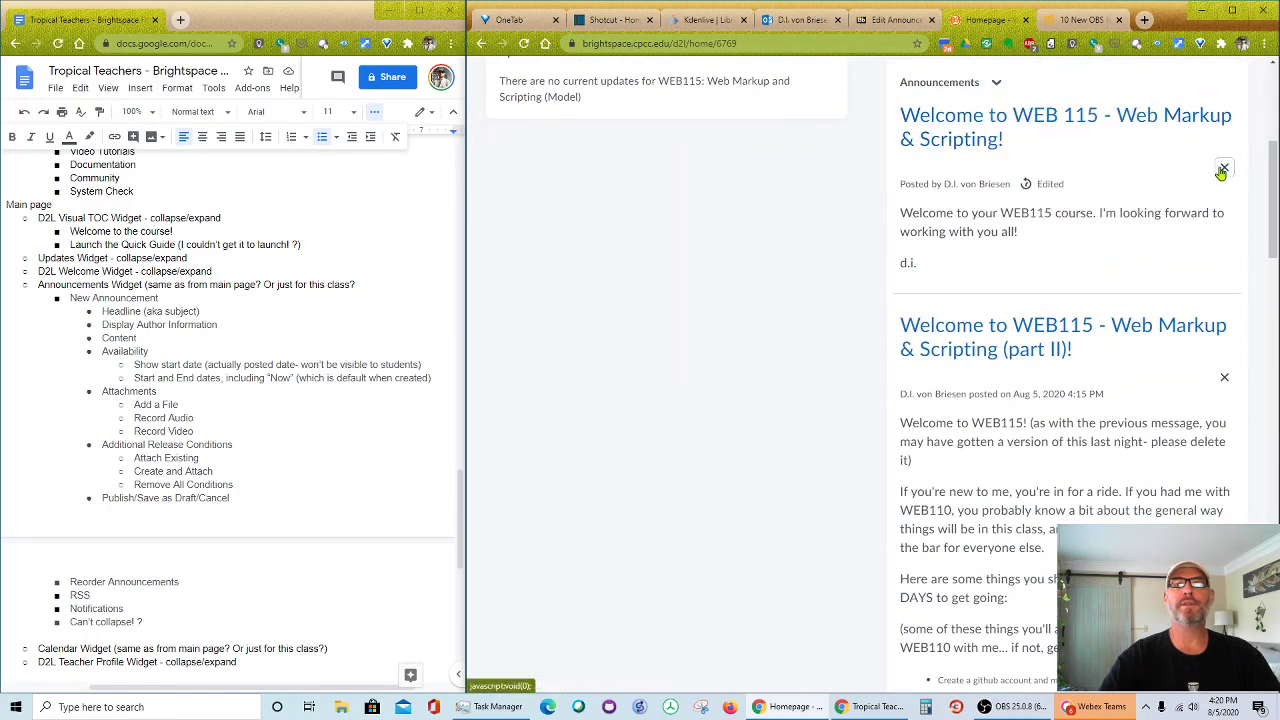
{"action": "left_click", "coordinate": [1223, 170]}
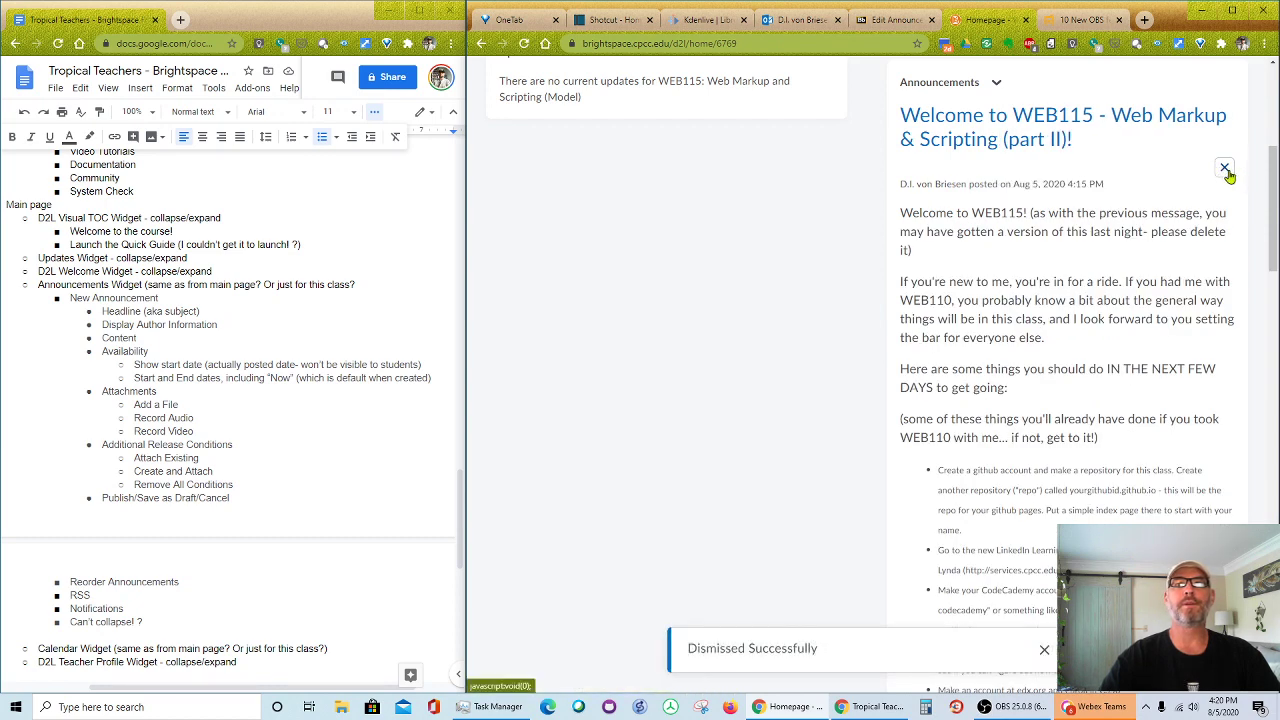
- Dismiss the remaining "Welcome to WEB115 - Web Markup & Scripting" announcements, part II and Part I, in the learner view
{"action": "left_click", "coordinate": [1225, 170]}
{"action": "left_click", "coordinate": [1225, 170]}
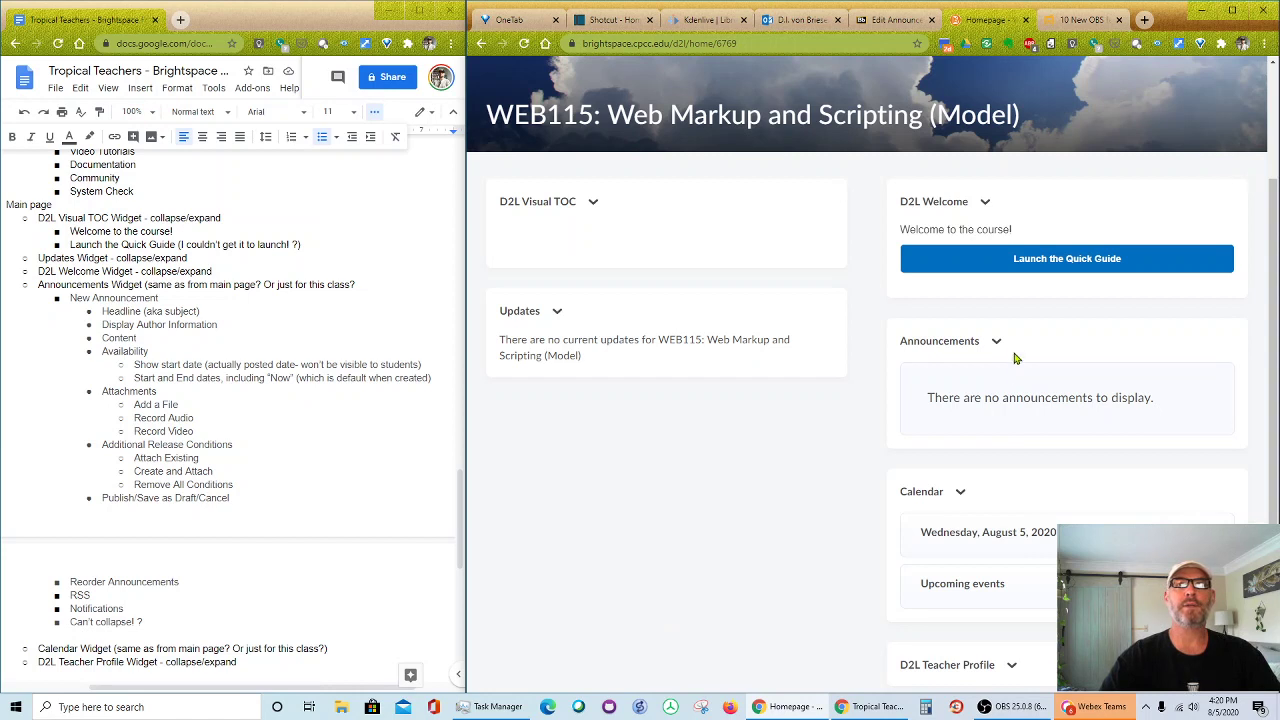
- Go to the Announcements tool as a learner, review the dismissed announcements and view "Welcome to WEB 115 - Web Markup & Scripting!"
{"action": "left_click", "coordinate": [996, 342]}
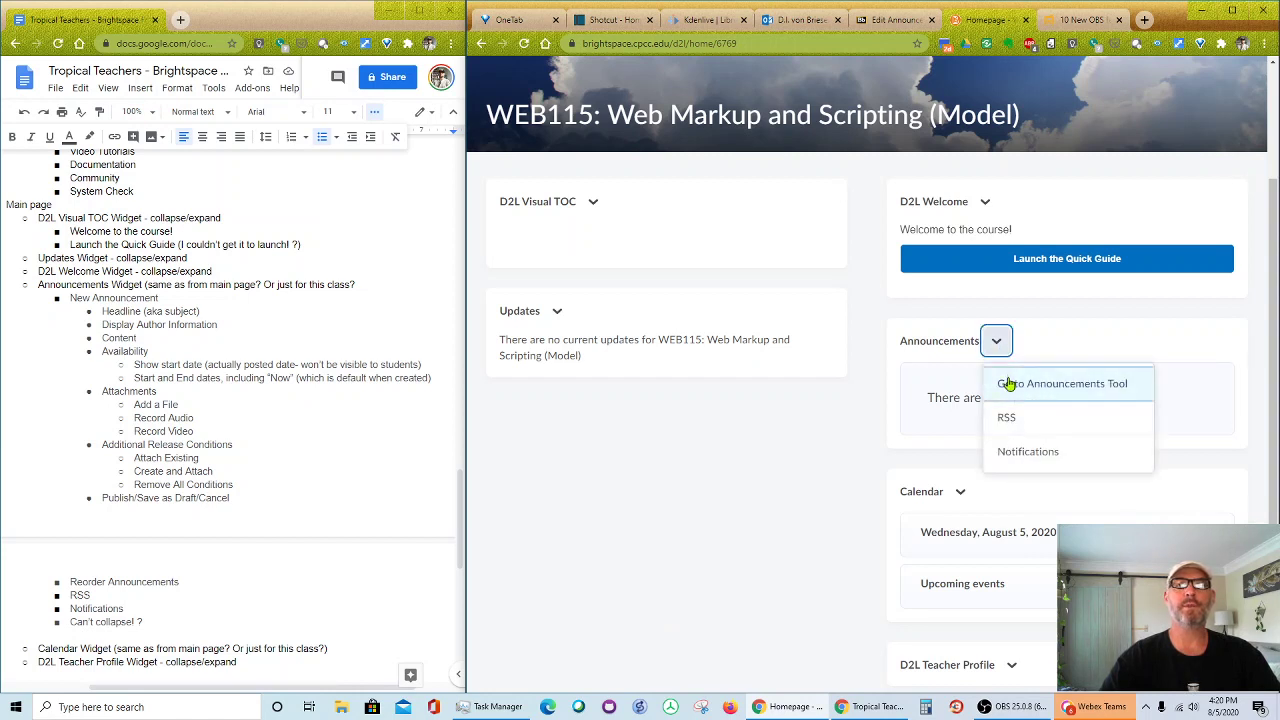
{"action": "left_click", "coordinate": [1009, 384]}
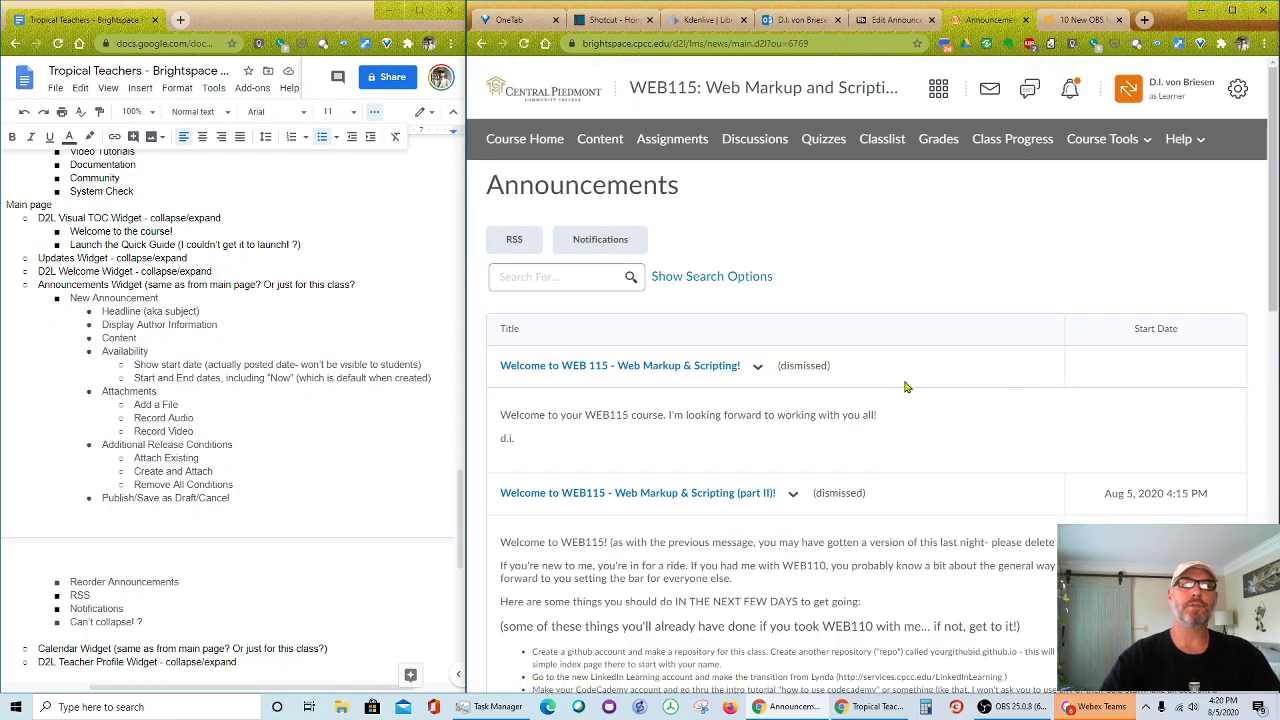
{"action": "scroll", "coordinate": [907, 387], "scroll_direction": "down", "scroll_amount": 10}
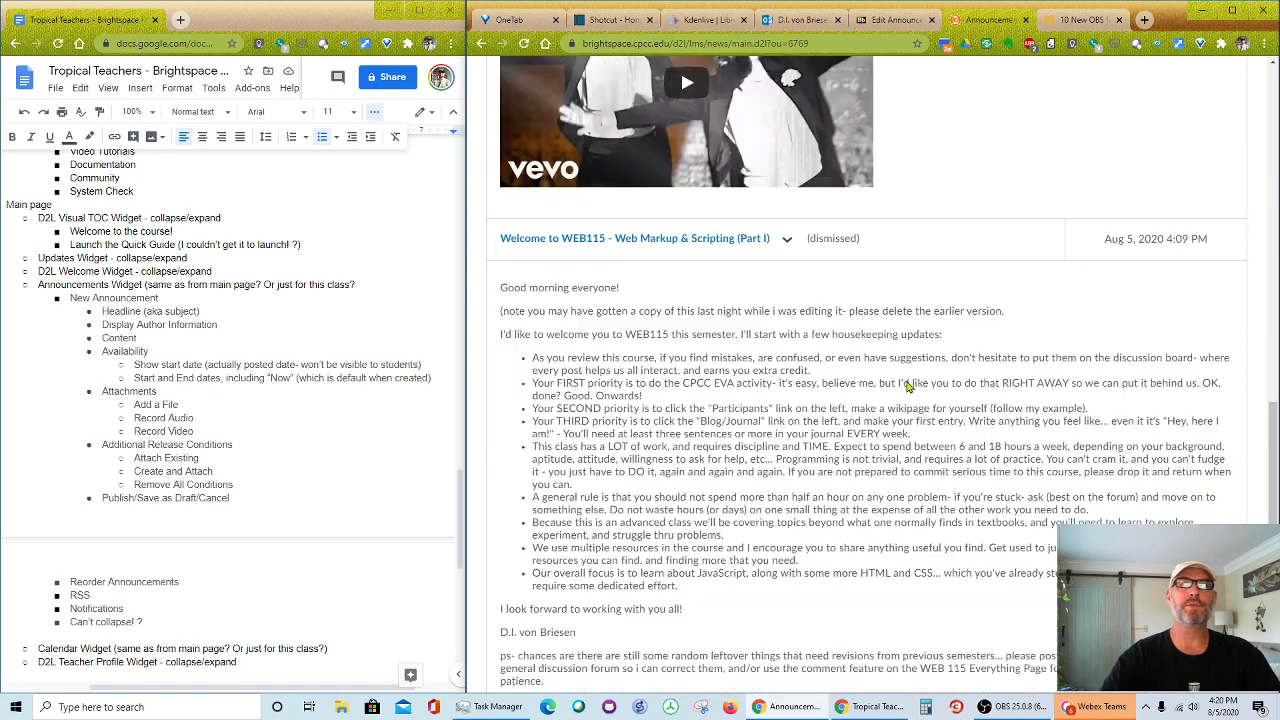
{"action": "scroll", "coordinate": [907, 387], "scroll_direction": "up", "scroll_amount": 10}
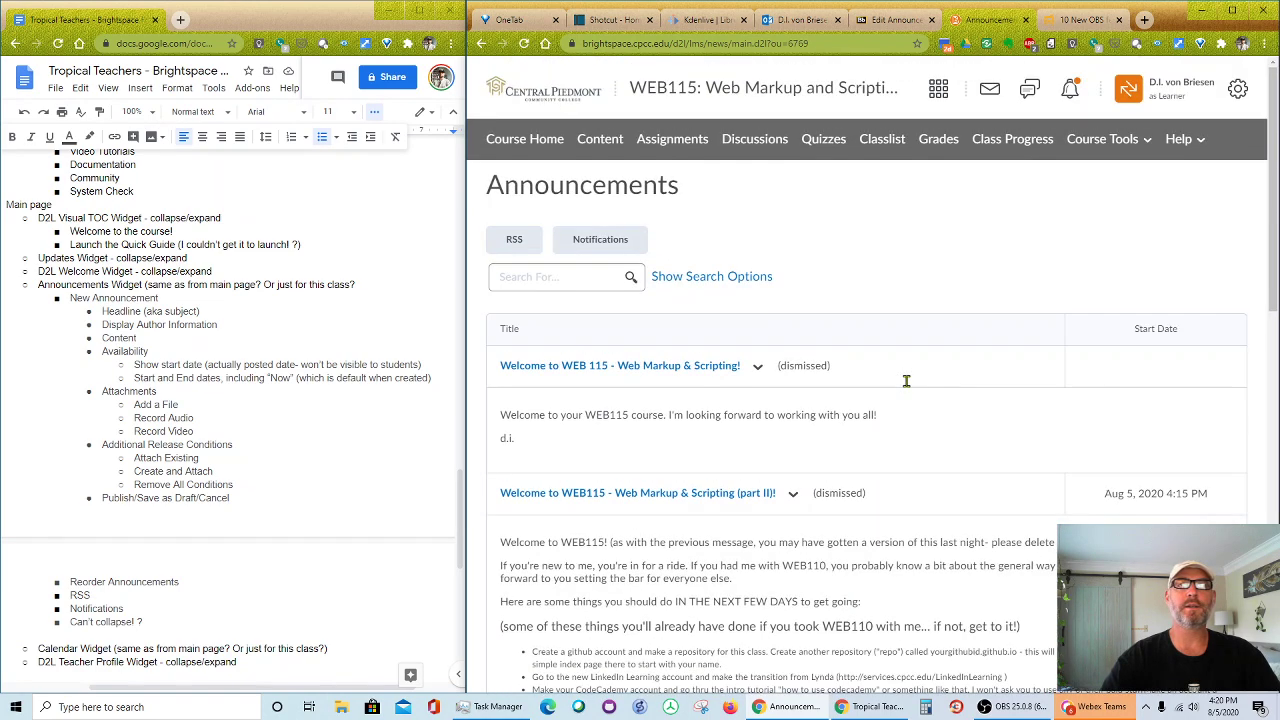
{"action": "left_click", "coordinate": [760, 370]}
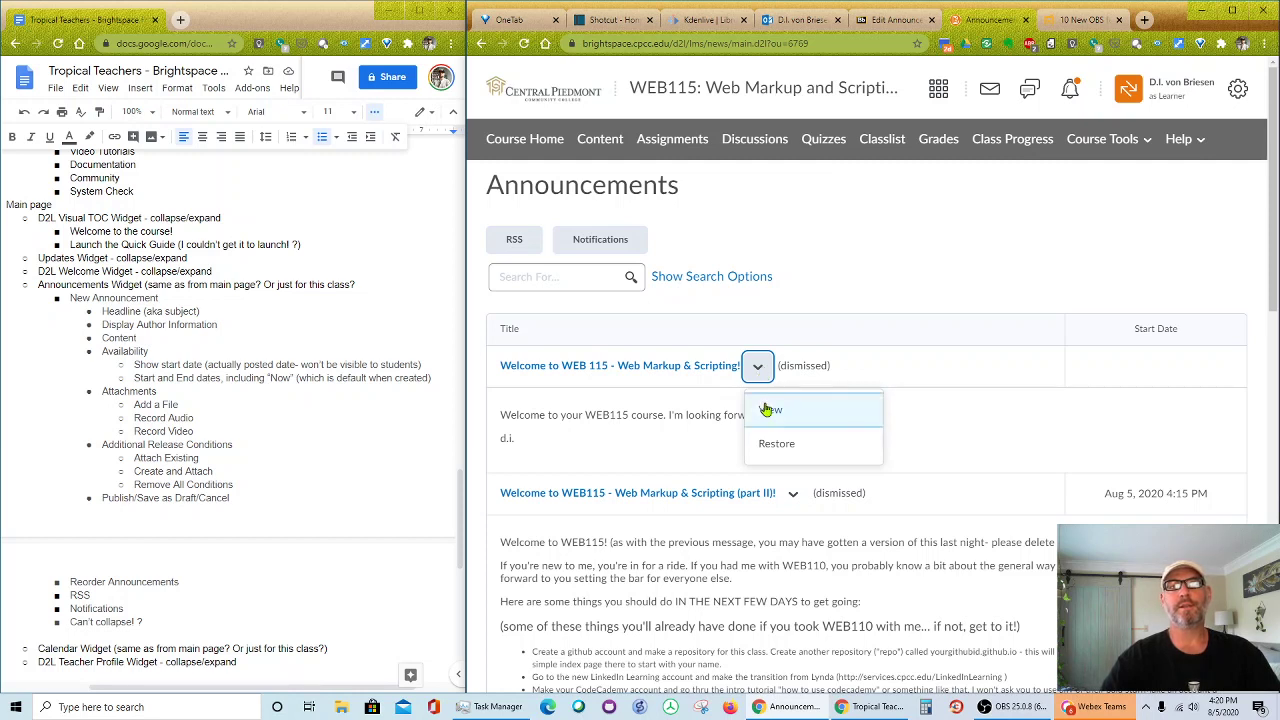
{"action": "left_click", "coordinate": [770, 410]}
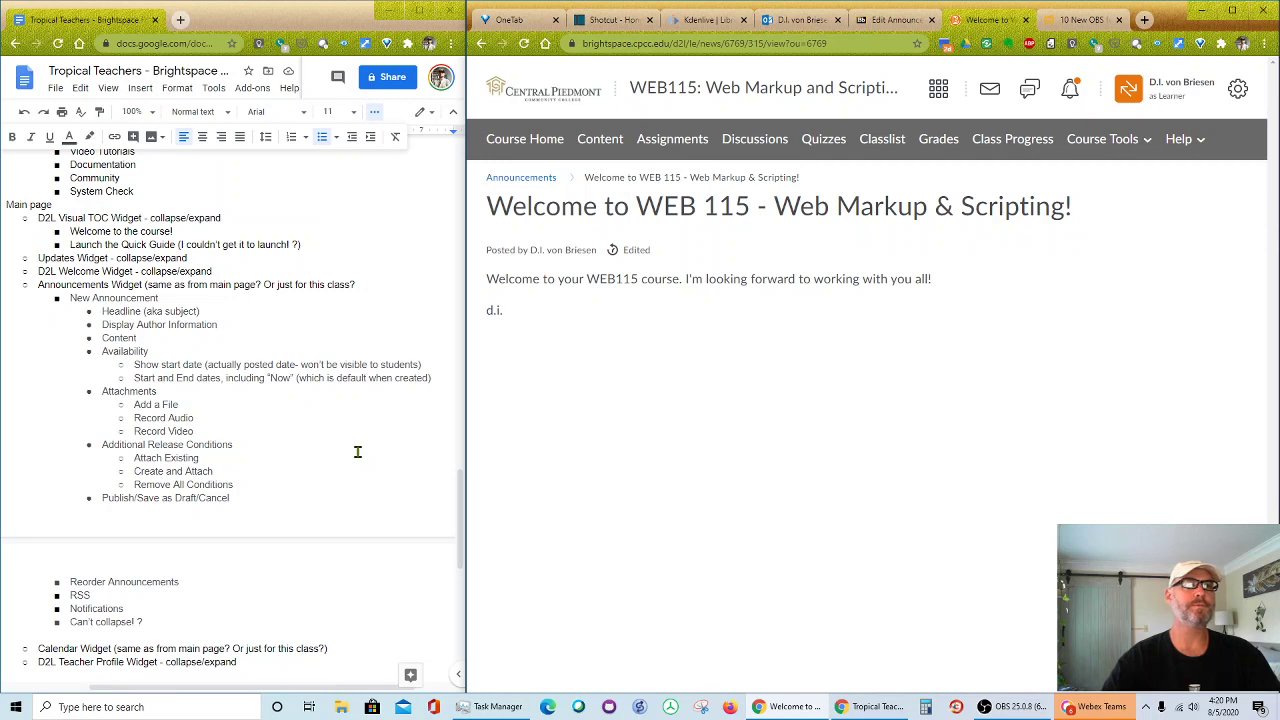
- In the Google Docs notes, add the closing parenthesis to the Announcements Widget line and more question marks after "Can't collapse!"
{"action": "left_click", "coordinate": [368, 286]}
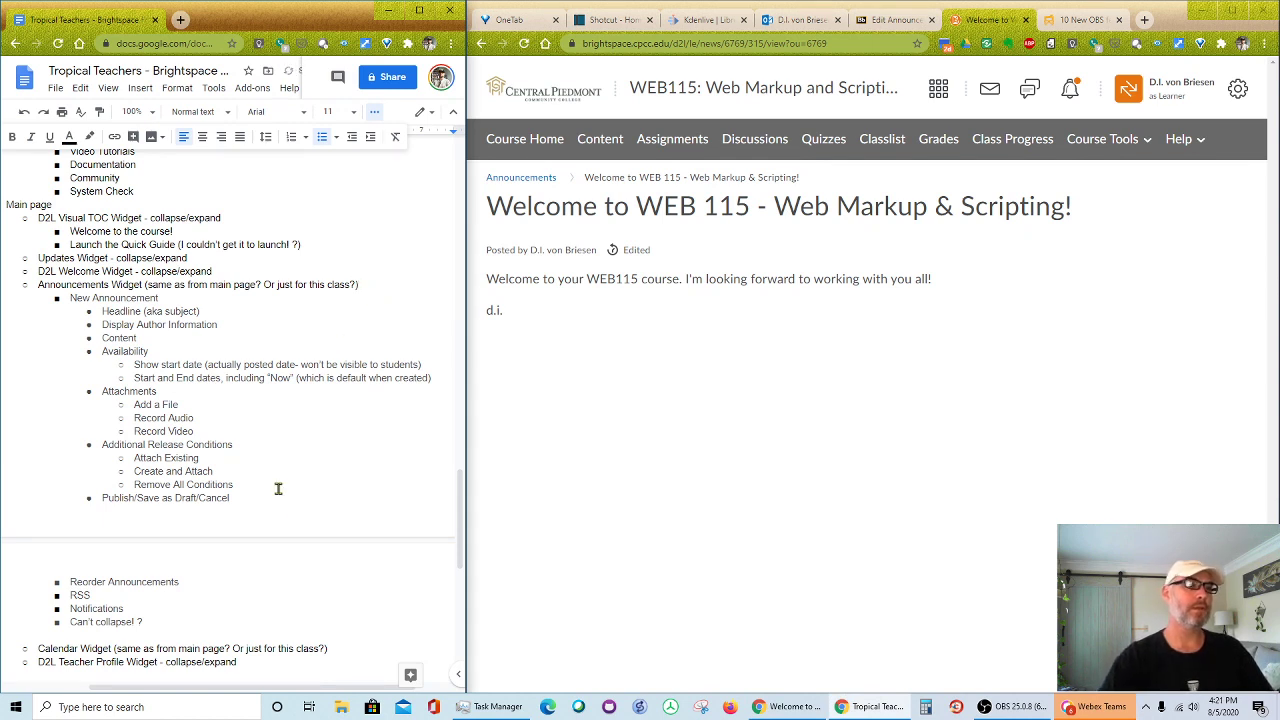
{"action": "left_click", "coordinate": [193, 619]}
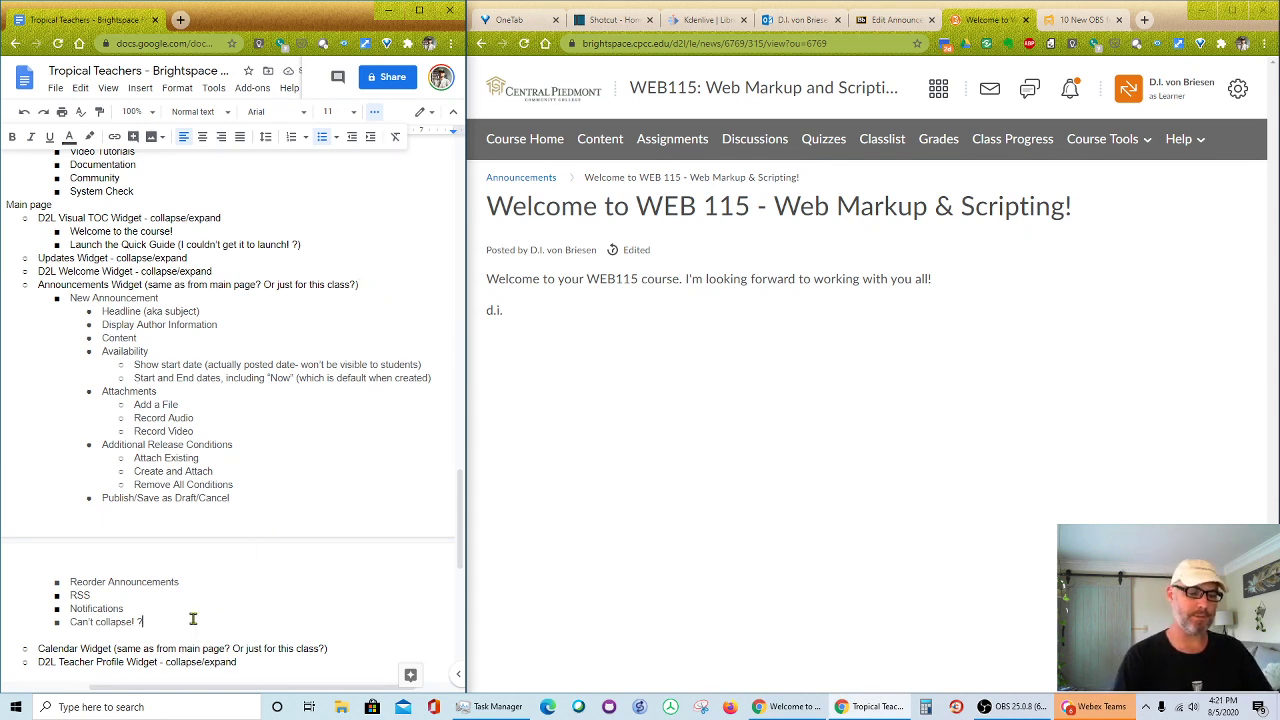
{"action": "type", "text": "??"}
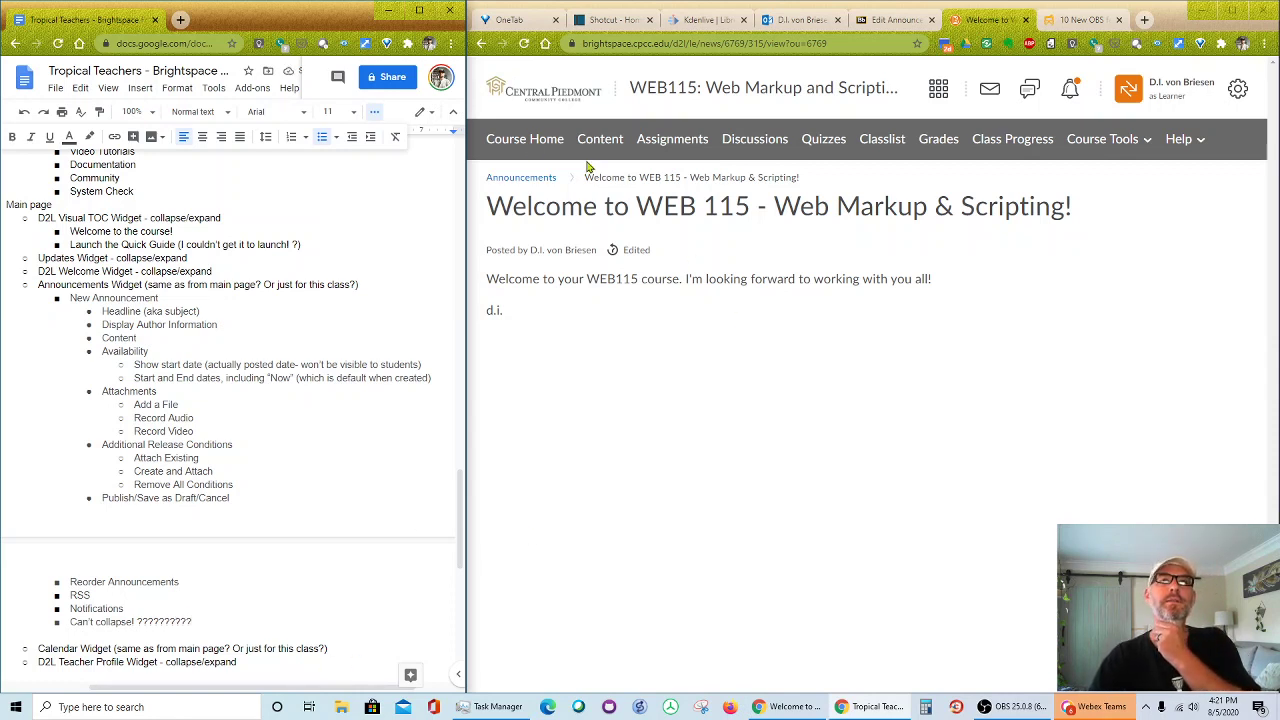
- Return to the WEB115 course homepage in Brightspace and expand the D2L Teacher Profile widget
{"action": "left_click", "coordinate": [515, 142]}
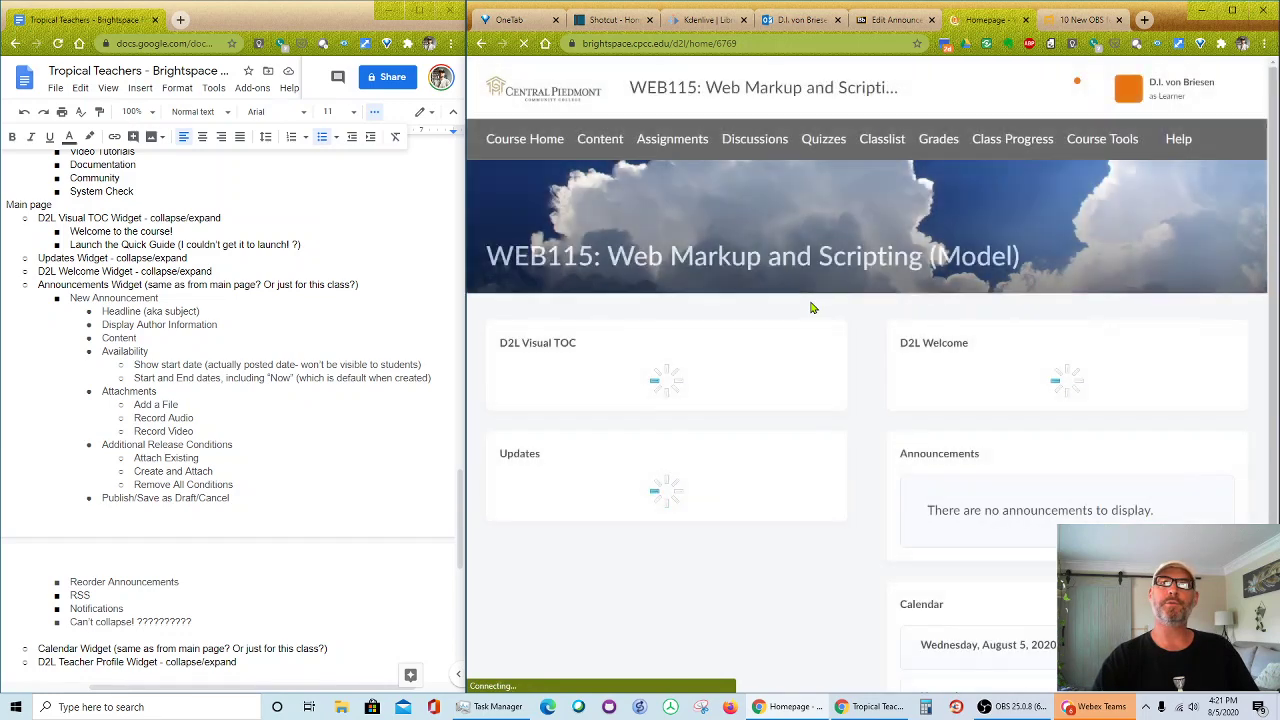
{"action": "scroll", "coordinate": [980, 334], "scroll_direction": "down", "scroll_amount": 2}
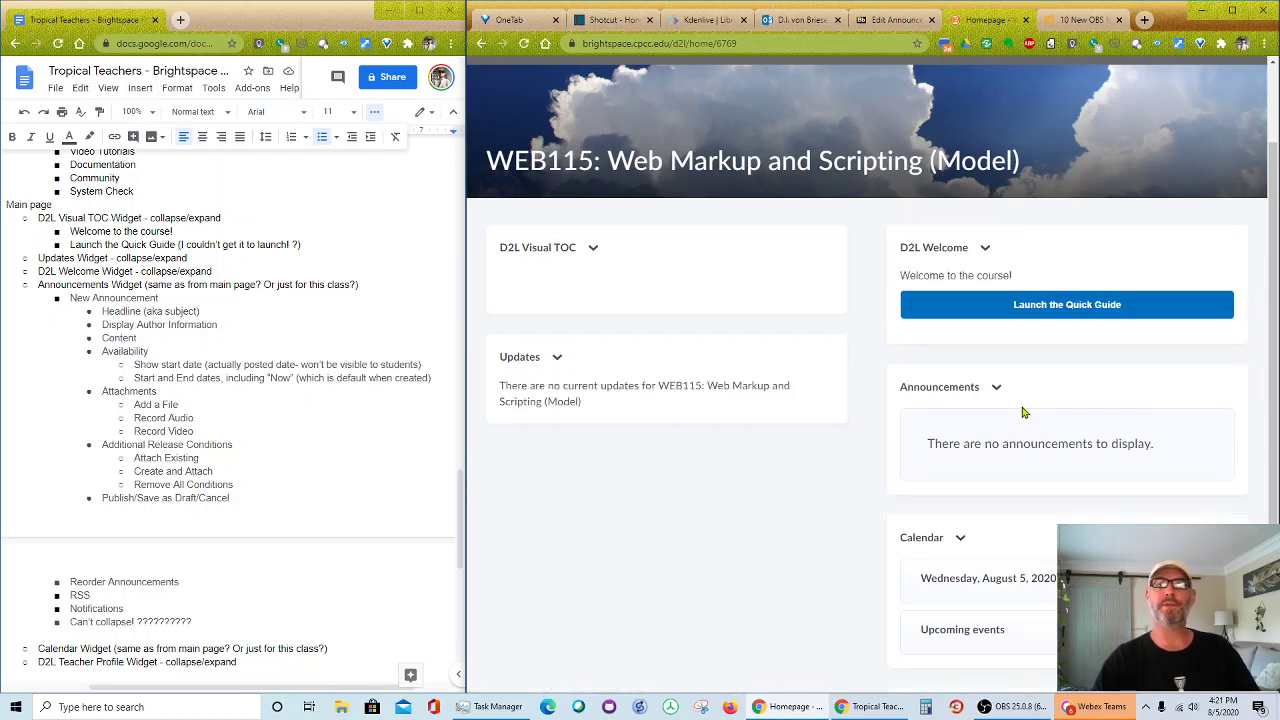
{"action": "scroll", "coordinate": [1134, 405], "scroll_direction": "down", "scroll_amount": 1}
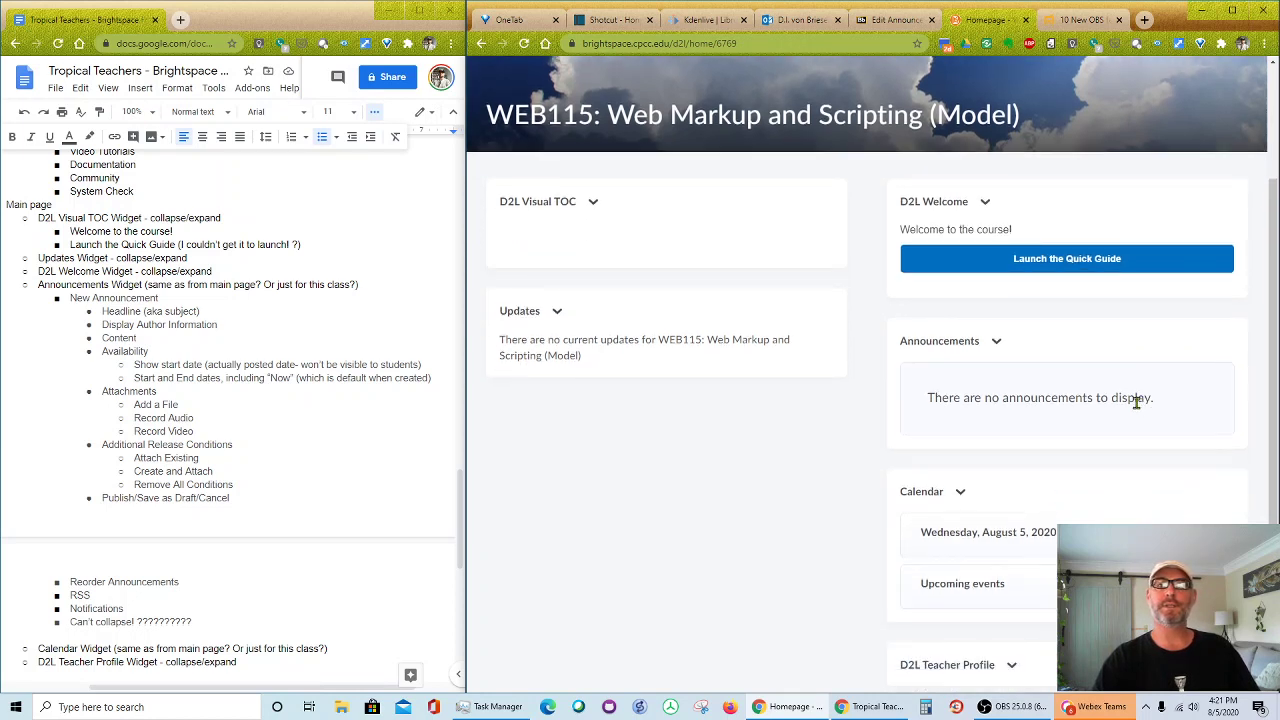
{"action": "left_click", "coordinate": [1013, 672]}
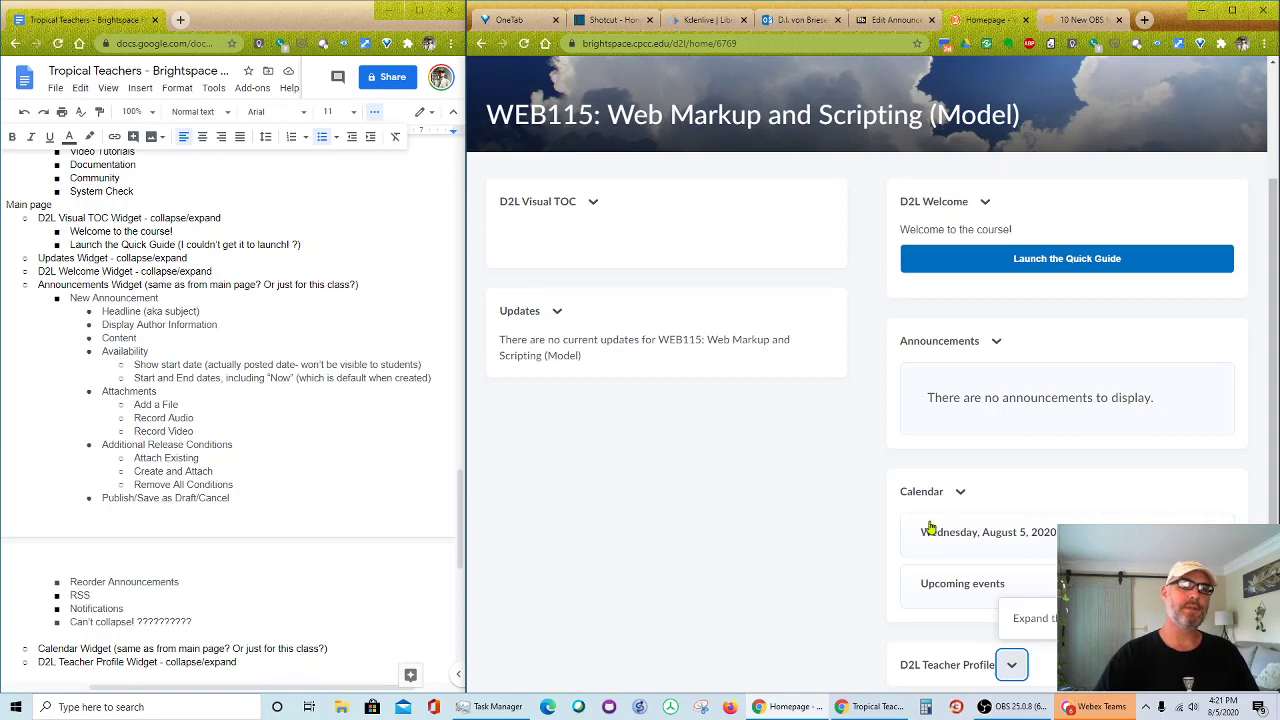
{"action": "left_click", "coordinate": [1022, 620]}
{"action": "scroll", "coordinate": [770, 468], "scroll_direction": "down", "scroll_amount": 4}
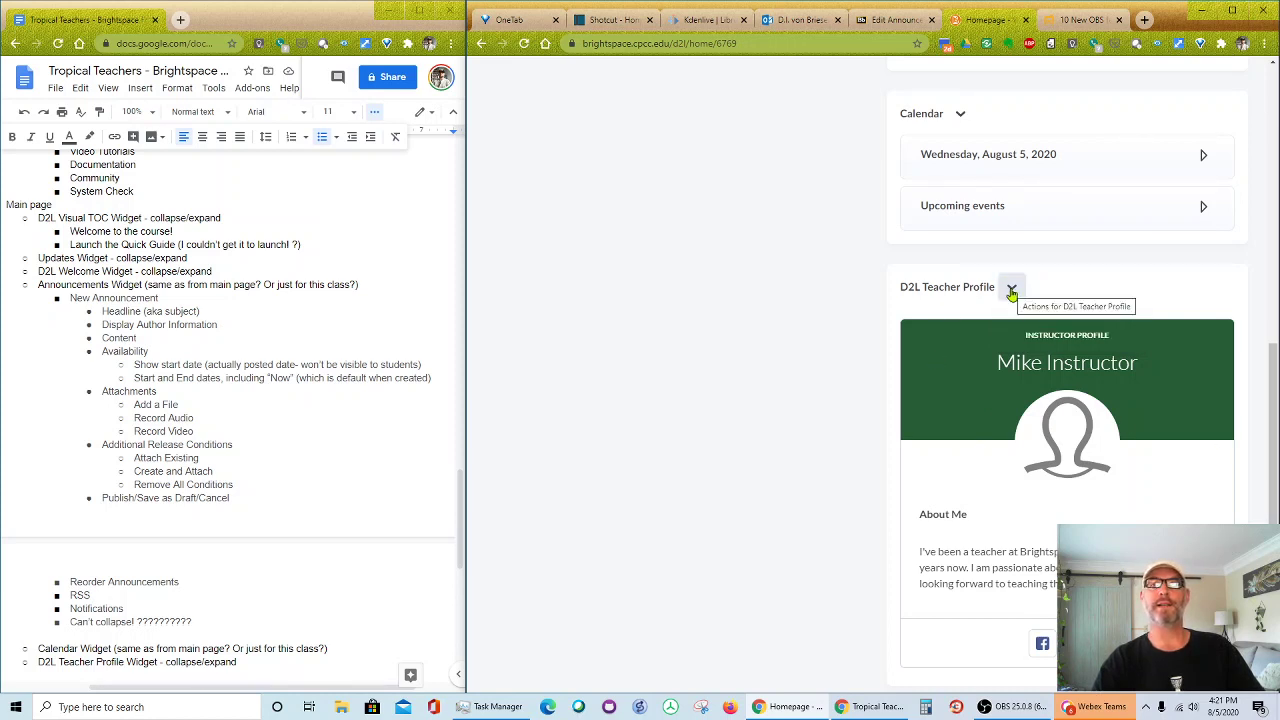
- Examine the learner's course homepage from the banner down to the expanded D2L Teacher Profile, comparing the length of its two columns
{"action": "scroll", "coordinate": [1011, 292], "scroll_direction": "up", "scroll_amount": 5}
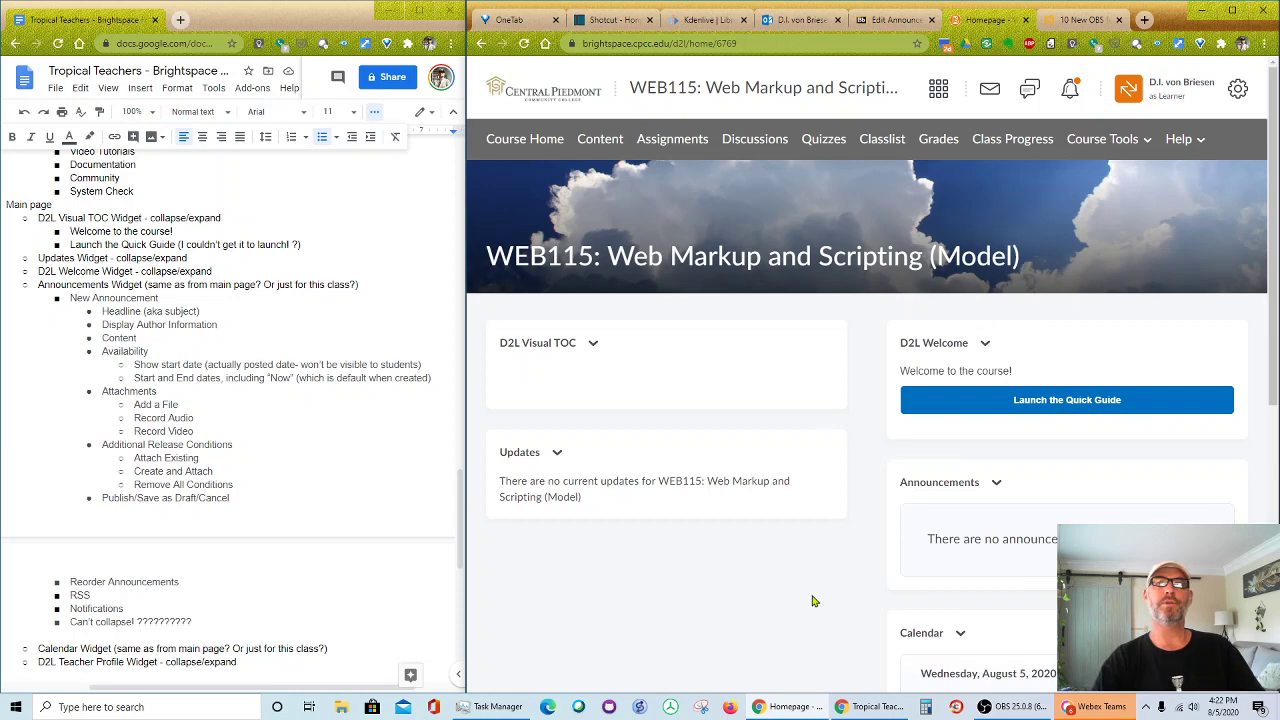
{"action": "scroll", "coordinate": [812, 597], "scroll_direction": "down", "scroll_amount": 5}
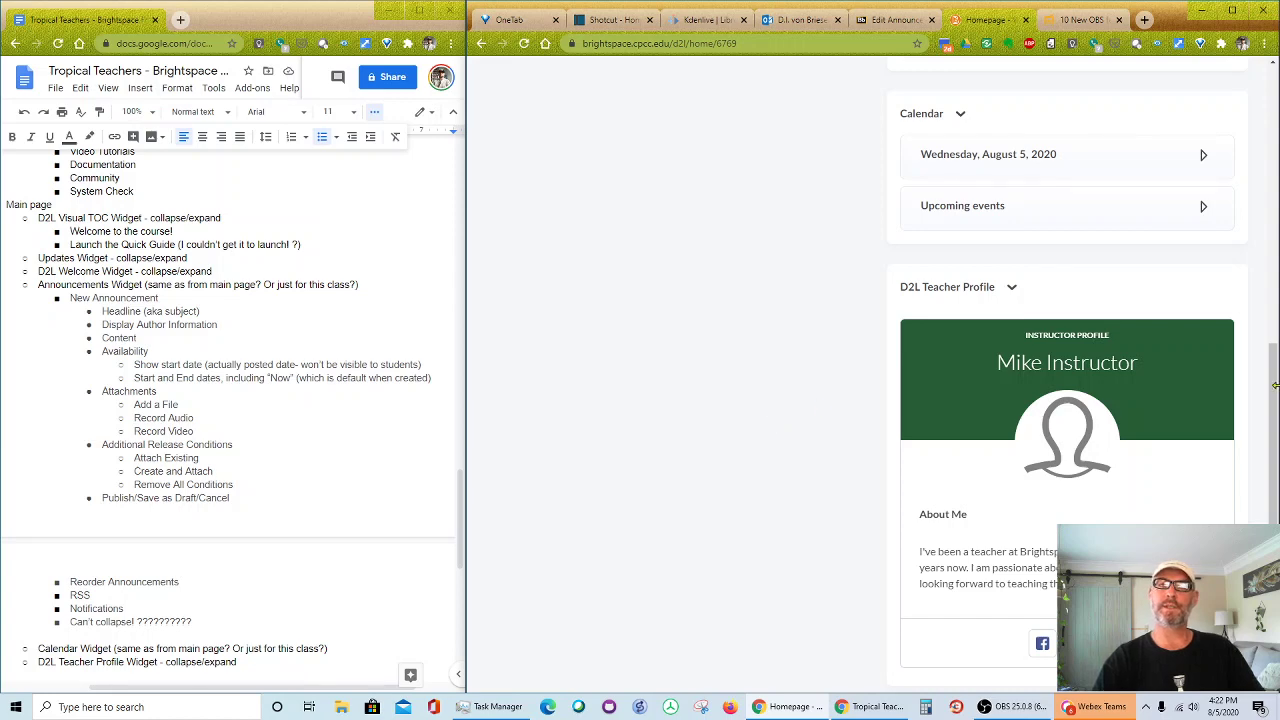
{"action": "left_click_drag", "start_coordinate": [1275, 385], "coordinate": [1268, 133]}
{"action": "left_click", "coordinate": [1275, 519]}
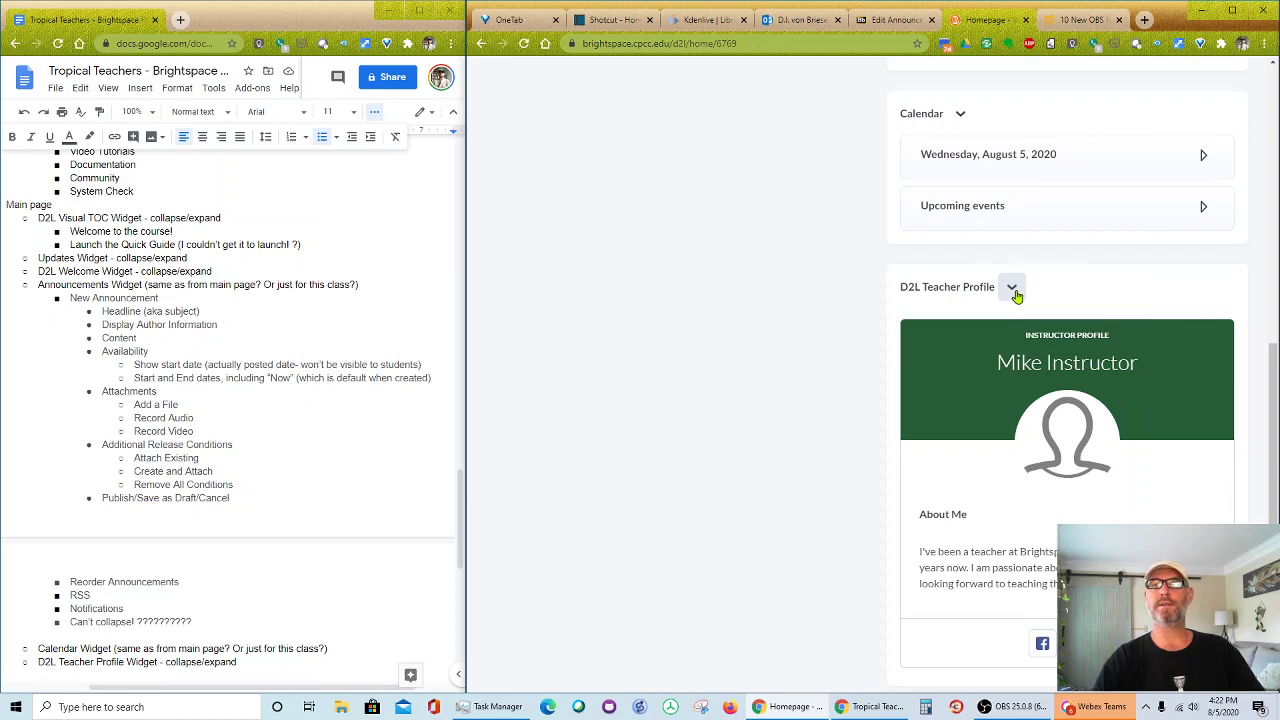
{"action": "scroll", "coordinate": [864, 388], "scroll_direction": "up", "scroll_amount": 3}
{"action": "scroll", "coordinate": [864, 388], "scroll_direction": "up", "scroll_amount": 2}
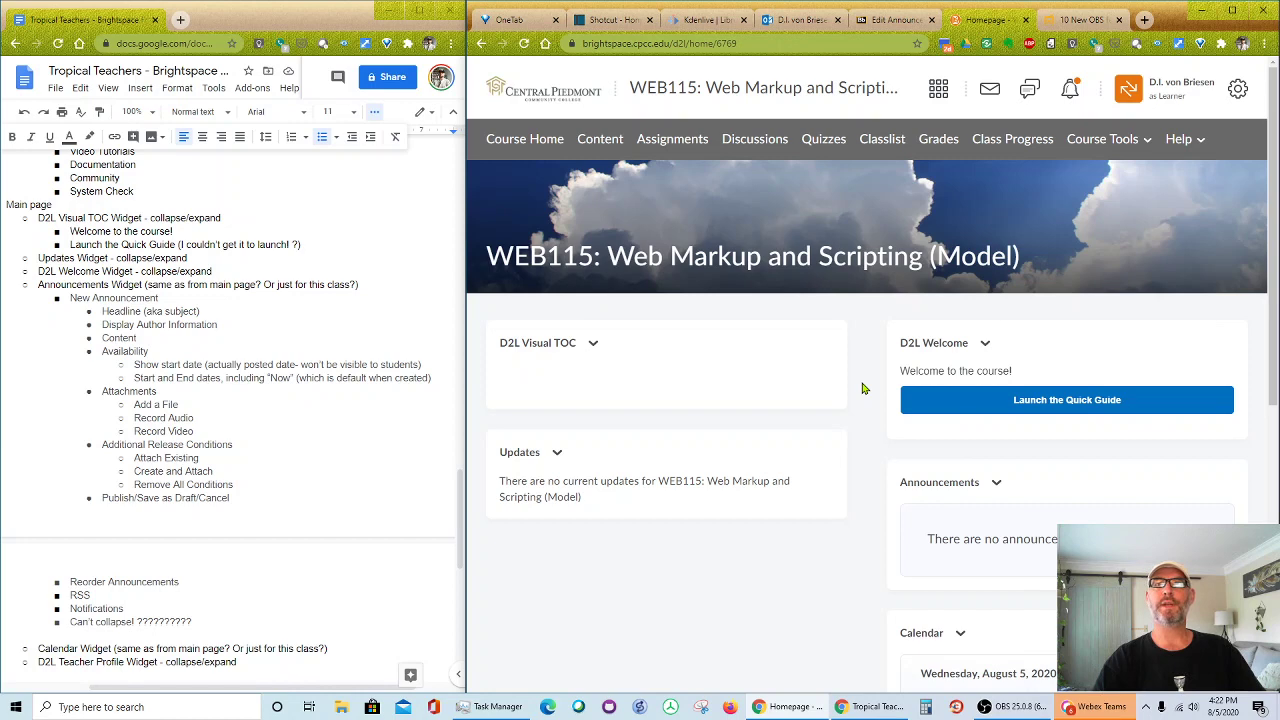
{"action": "scroll", "coordinate": [864, 388], "scroll_direction": "down", "scroll_amount": 5}
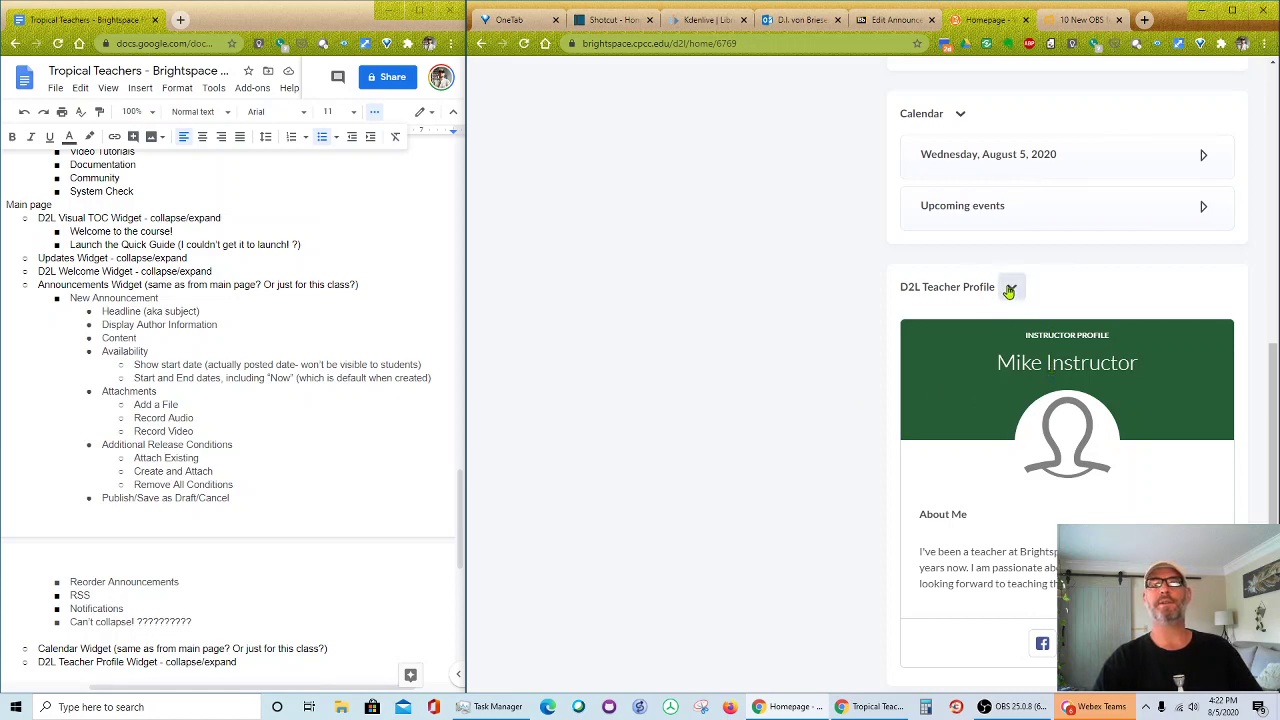
{"action": "scroll", "coordinate": [1145, 298], "scroll_direction": "up", "scroll_amount": 5}
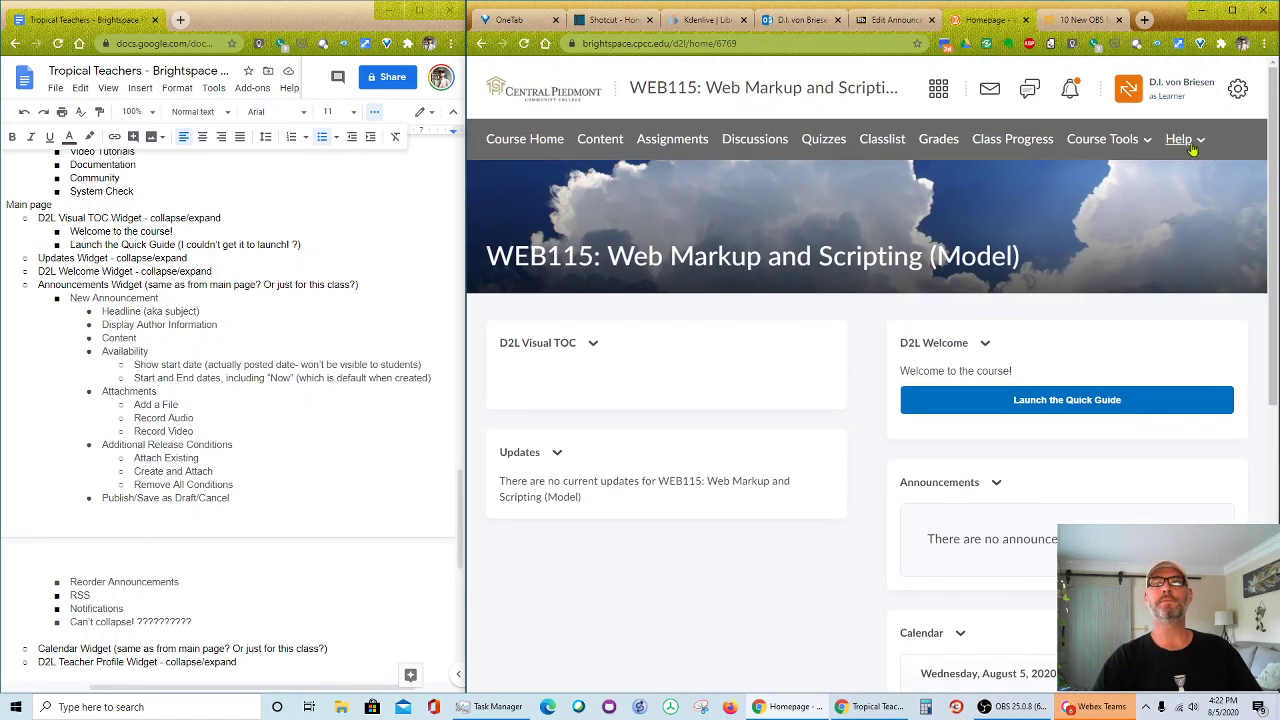
- Check which Help options are available to a learner in the course
{"action": "left_click", "coordinate": [1192, 147]}
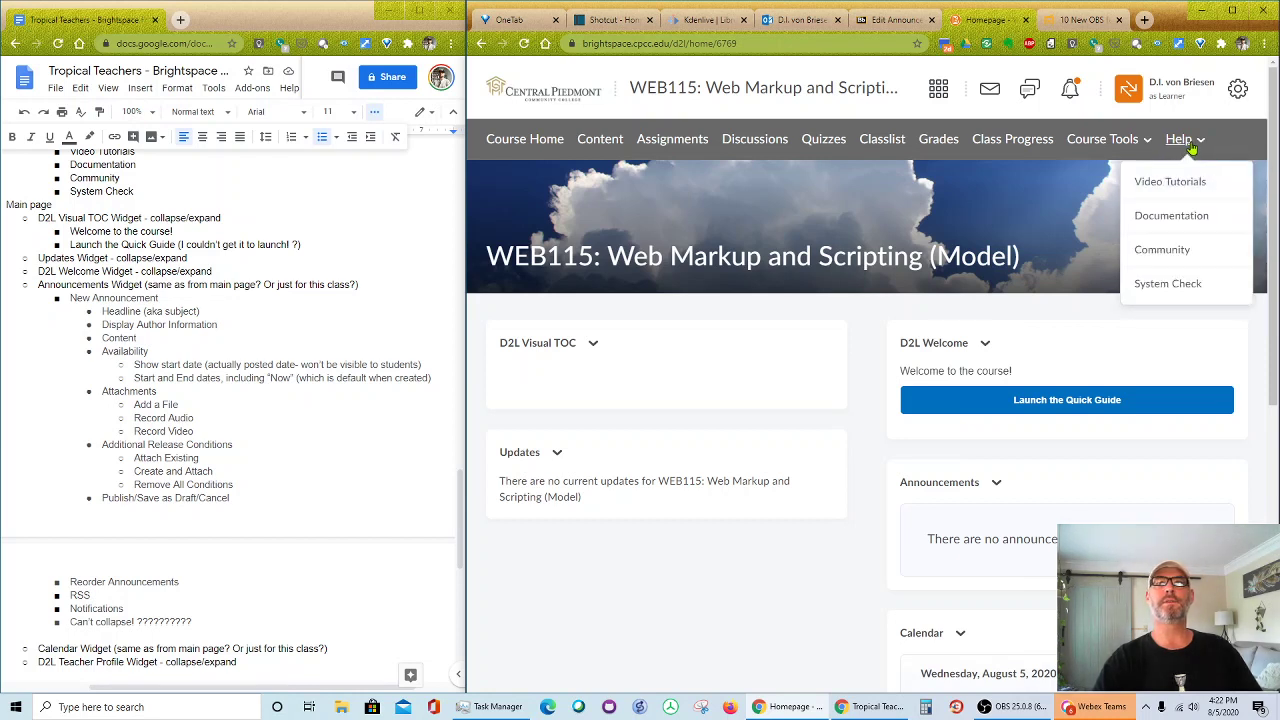